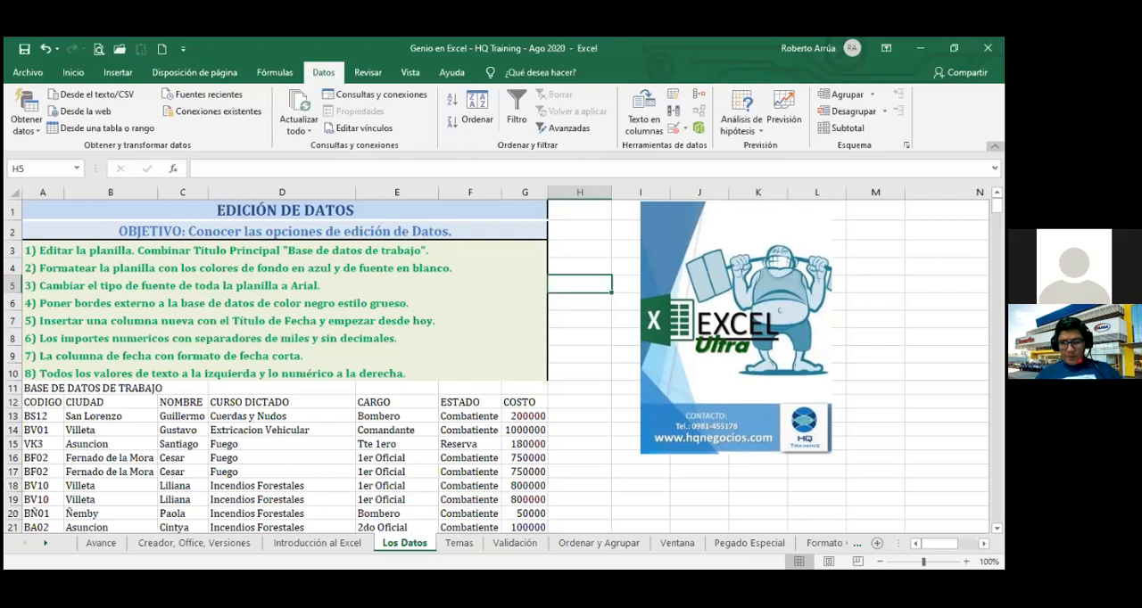
# Collapse the ribbon and switch to the Introducción al Excel sheet.
pyautogui.hotkey('ctrl', 'F1')
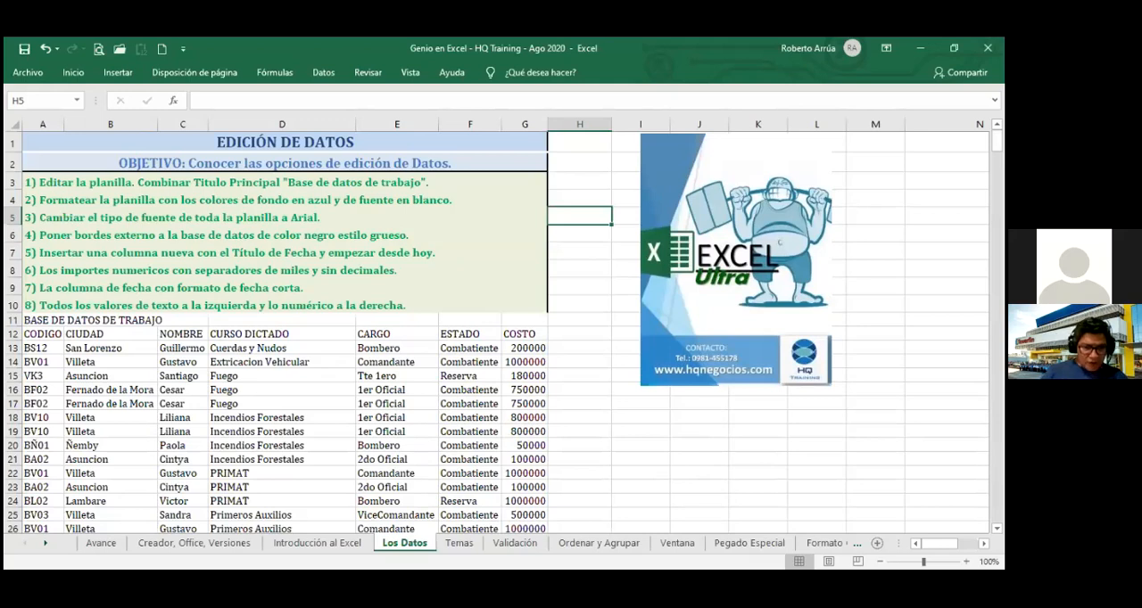
pyautogui.click(316, 543)
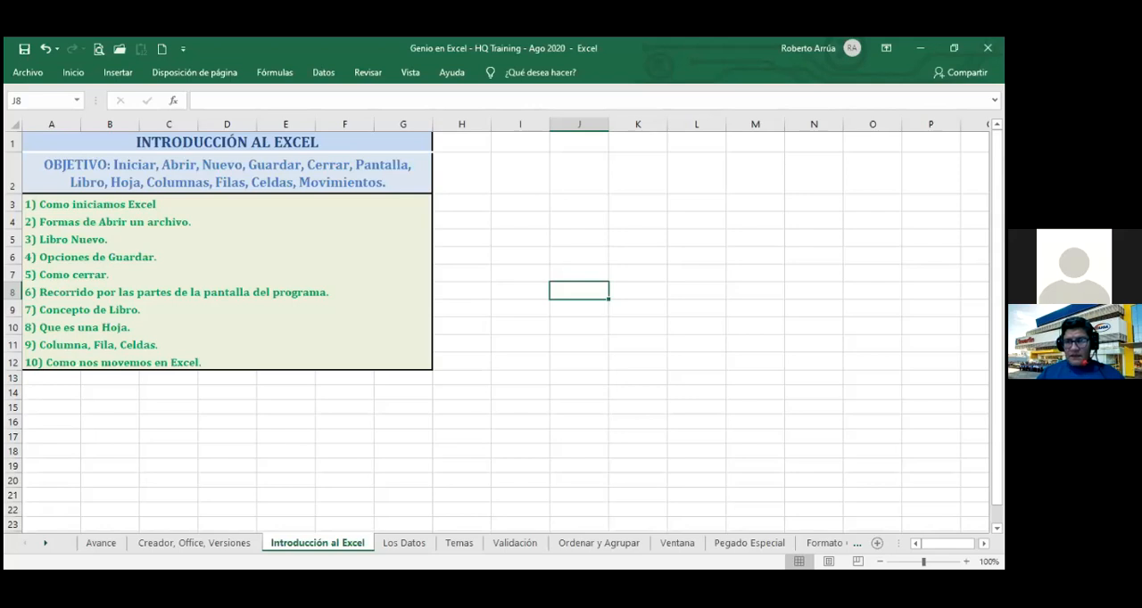
# Move the active cell one cell at a time from J8 through L4 to I4.
pyautogui.press('Down')
pyautogui.press('Down')
pyautogui.press('Down')
pyautogui.press('Up')
pyautogui.press('Up')
pyautogui.press('Up')
pyautogui.press('Up')
pyautogui.press('Up')
pyautogui.press('Up')
pyautogui.press('Up')
pyautogui.press('Right')
pyautogui.press('Right')
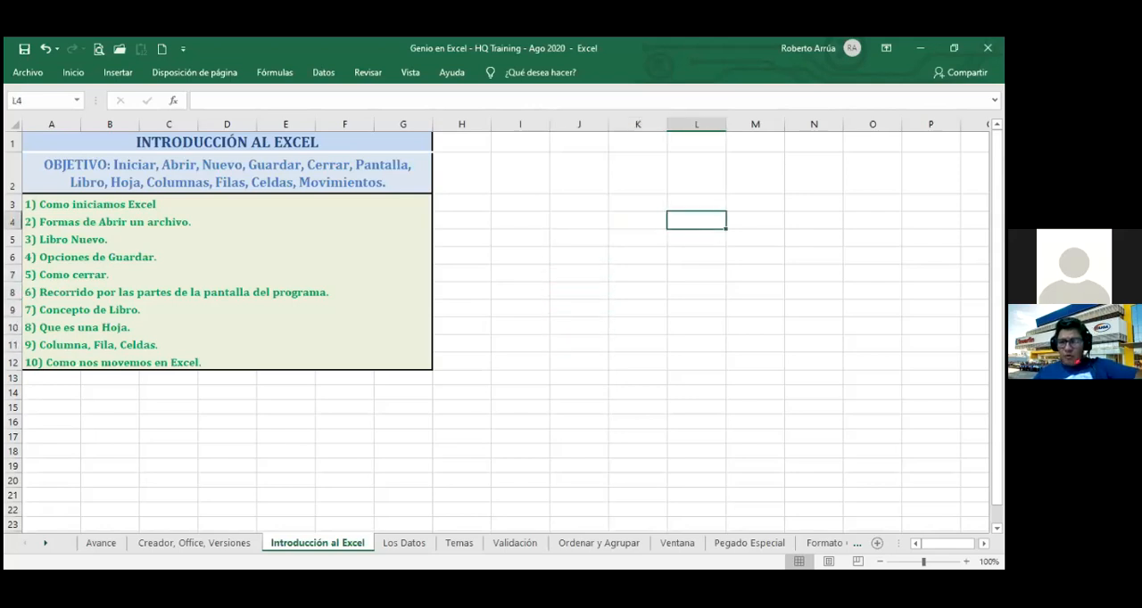
pyautogui.press('Left')
pyautogui.press('Left')
pyautogui.press('Left')
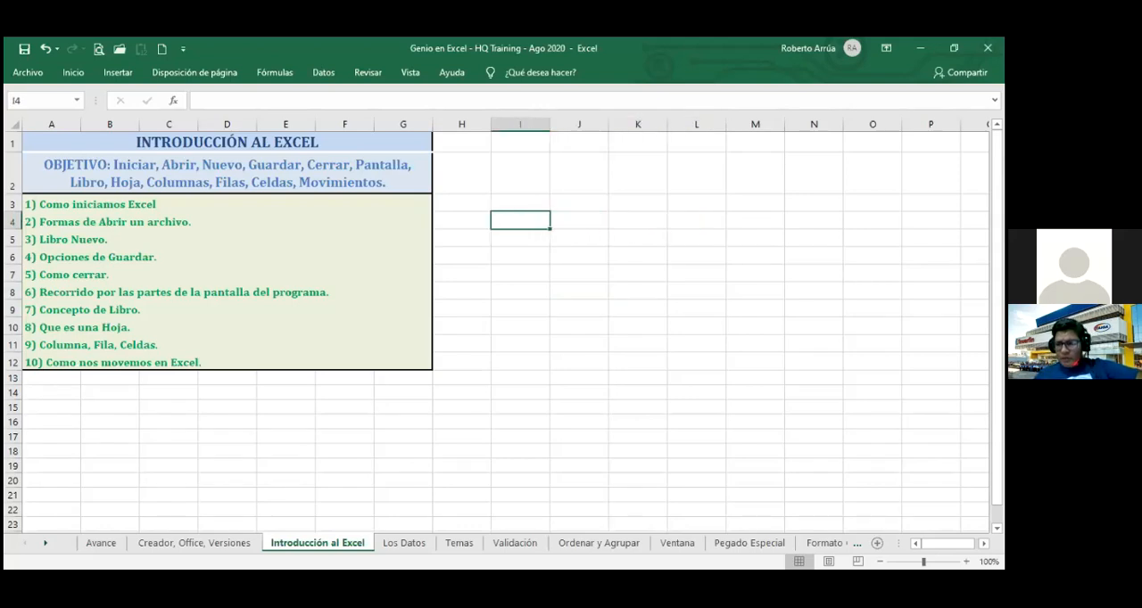
# Extend the selection downward from I4, then collapse it and move the active cell up to I3.
pyautogui.hotkey('shift', 'Down')
pyautogui.hotkey('shift', 'Down')
pyautogui.hotkey('shift', 'Down')
pyautogui.hotkey('shift', 'Down')
pyautogui.hotkey('shift', 'Down')
pyautogui.hotkey('shift', 'Down')
pyautogui.hotkey('shift', 'Down')
pyautogui.hotkey('shift', 'Down')
pyautogui.hotkey('shift', 'Down')
pyautogui.hotkey('shift', 'Down')
pyautogui.hotkey('shift', 'Down')
pyautogui.hotkey('shift', 'Down')
pyautogui.hotkey('shift', 'Down')
pyautogui.hotkey('shift', 'Down')
pyautogui.hotkey('shift', 'Down')
pyautogui.hotkey('shift', 'Down')
pyautogui.hotkey('shift', 'Down')
pyautogui.hotkey('shift', 'Down')
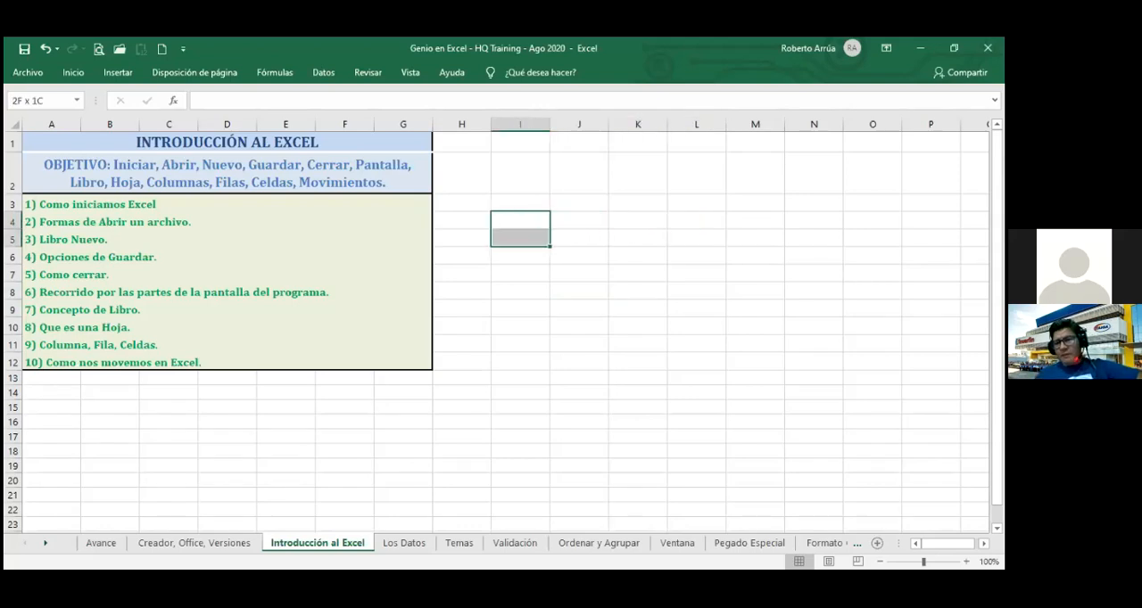
pyautogui.press('Up')
pyautogui.press('Up')
pyautogui.press('Up')
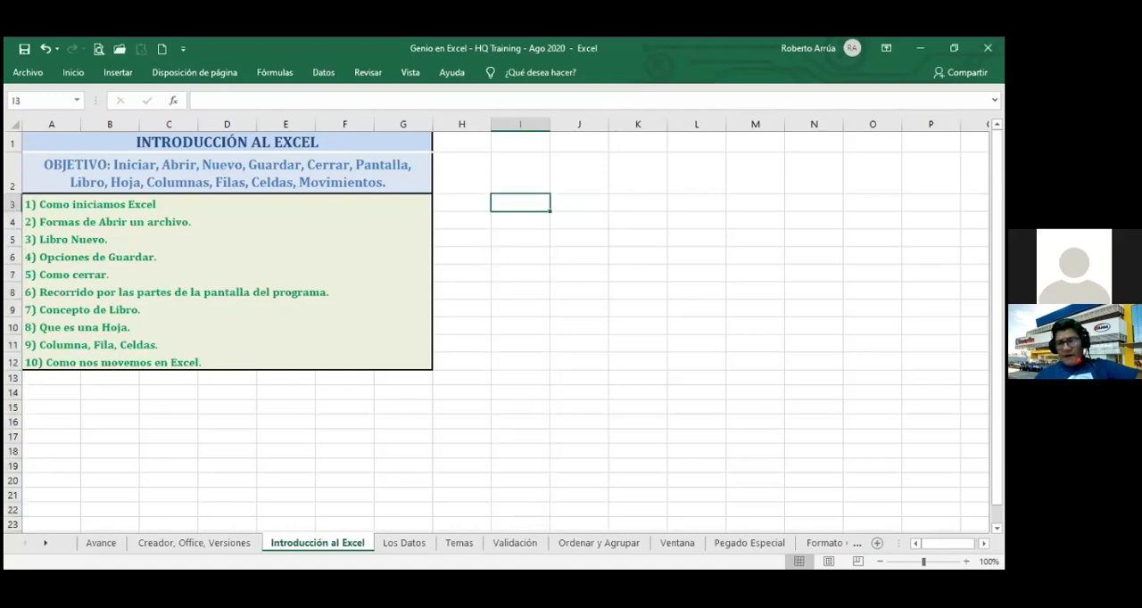
# Move the active cell down and up column I one cell at a time, ending at K4.
pyautogui.press('Down')
pyautogui.press('Down')
pyautogui.press('Down')
pyautogui.press('Down')
pyautogui.press('Down')
pyautogui.press('Down')
pyautogui.press('Down')
pyautogui.press('Down')
pyautogui.press('Down')
pyautogui.press('Down')
pyautogui.press('Down')
pyautogui.press('Down')
pyautogui.press('Down')
pyautogui.press('Down')
pyautogui.press('Down')
pyautogui.press('Down')
pyautogui.press('Down')
pyautogui.press('Down')
pyautogui.press('Down')
pyautogui.press('Up')
pyautogui.press('Up')
pyautogui.press('Up')
pyautogui.press('Up')
pyautogui.press('Up')
pyautogui.press('Up')
pyautogui.press('Up')
pyautogui.press('Up')
pyautogui.press('Up')
pyautogui.press('Up')
pyautogui.press('Up')
pyautogui.press('Up')
pyautogui.press('Up')
pyautogui.press('Up')
pyautogui.press('Up')
pyautogui.press('Up')
pyautogui.press('Up')
pyautogui.press('Up')
pyautogui.press('Up')
pyautogui.press('Down')
pyautogui.press('Down')
pyautogui.press('Down')
pyautogui.press('Right')
pyautogui.press('Right')
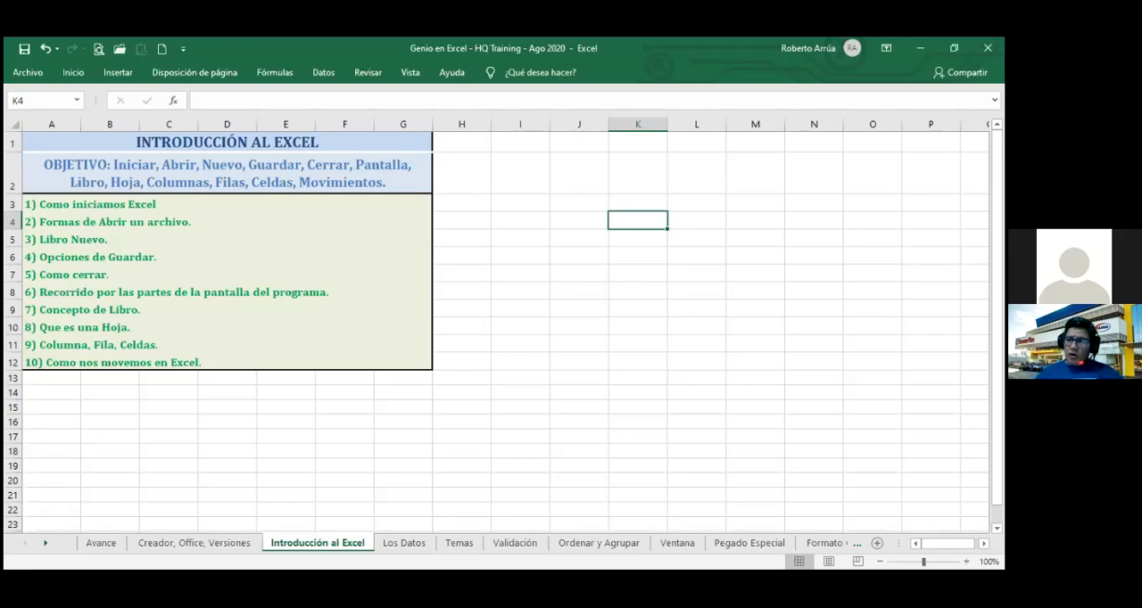
pyautogui.write('100')
pyautogui.press('BackSpace')
pyautogui.press('BackSpace')
pyautogui.press('BackSpace')
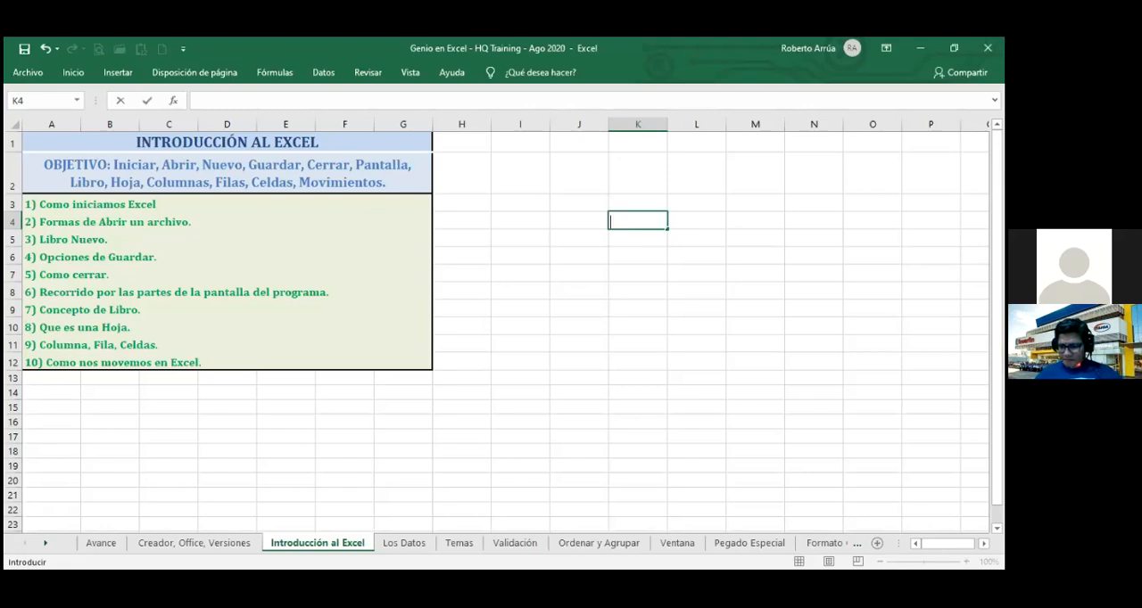
# Move through column K a full screen at a time, down and back up to K1.
pyautogui.press('pagedown')
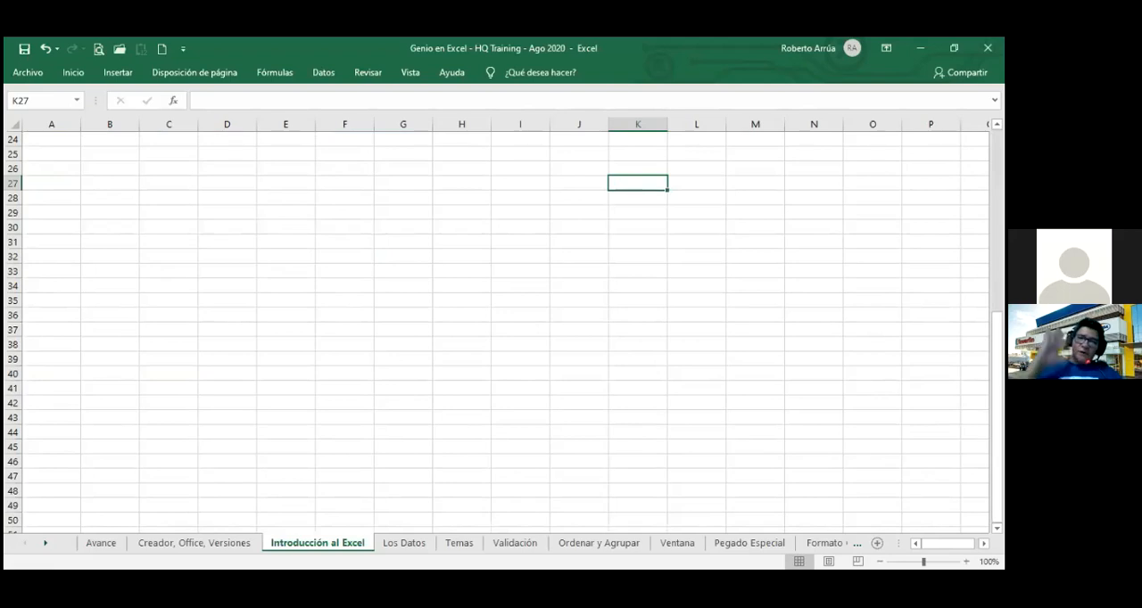
pyautogui.press('Up')
pyautogui.press('Up')
pyautogui.press('Up')
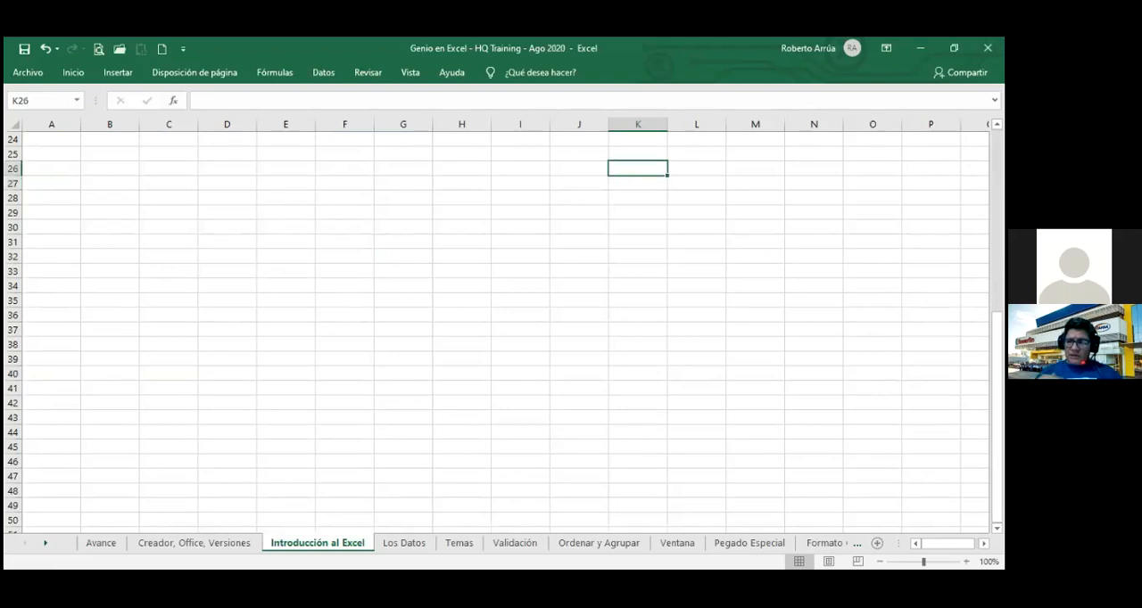
pyautogui.press('pageup')
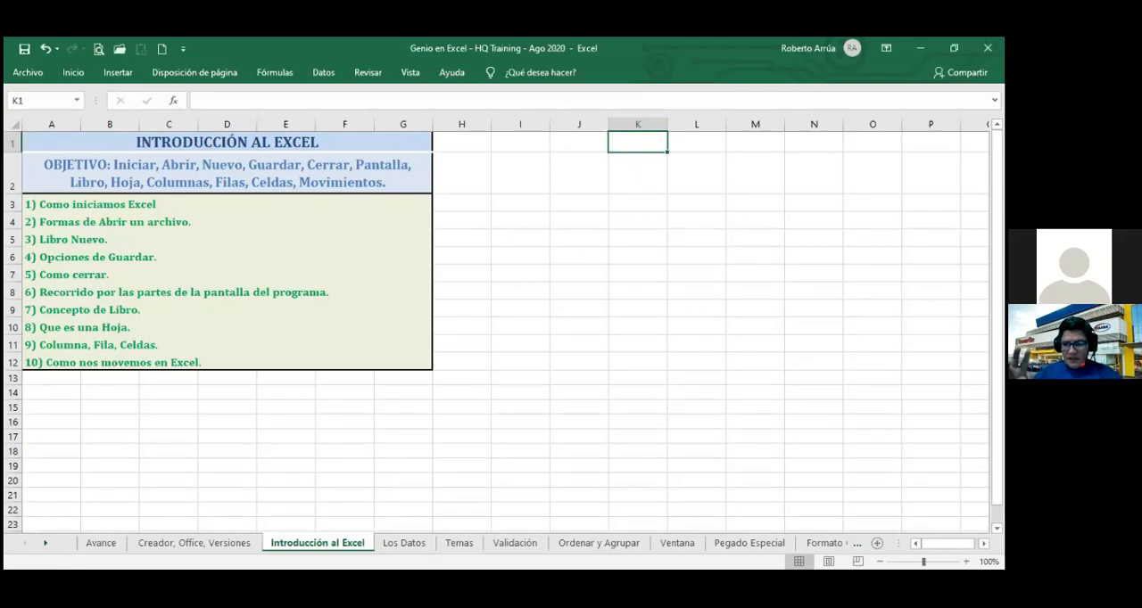
pyautogui.press('pagedown')
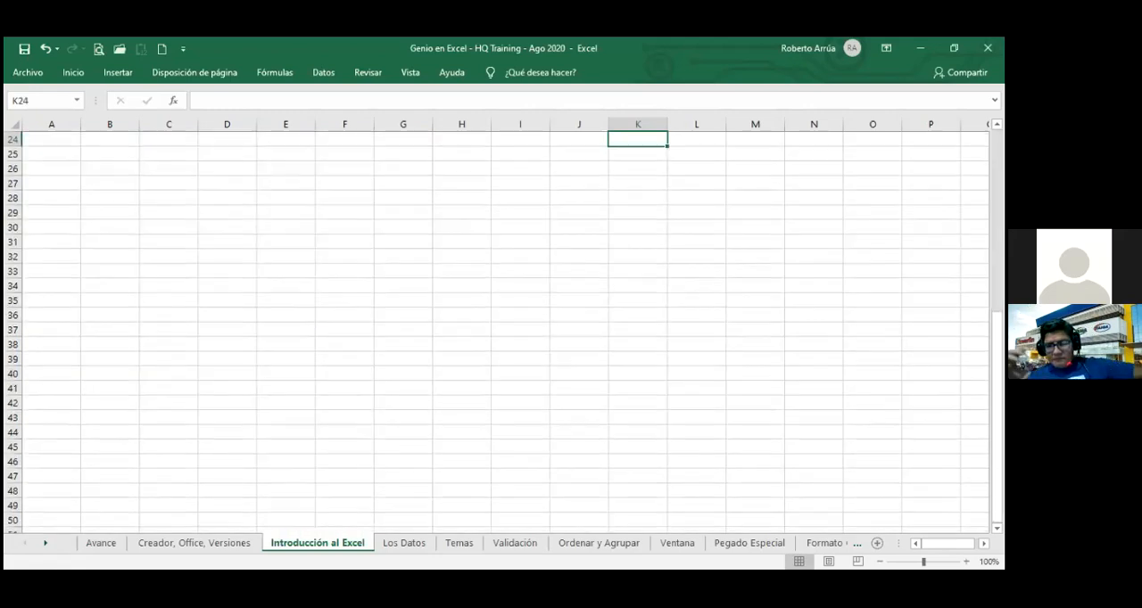
pyautogui.press('pageup')
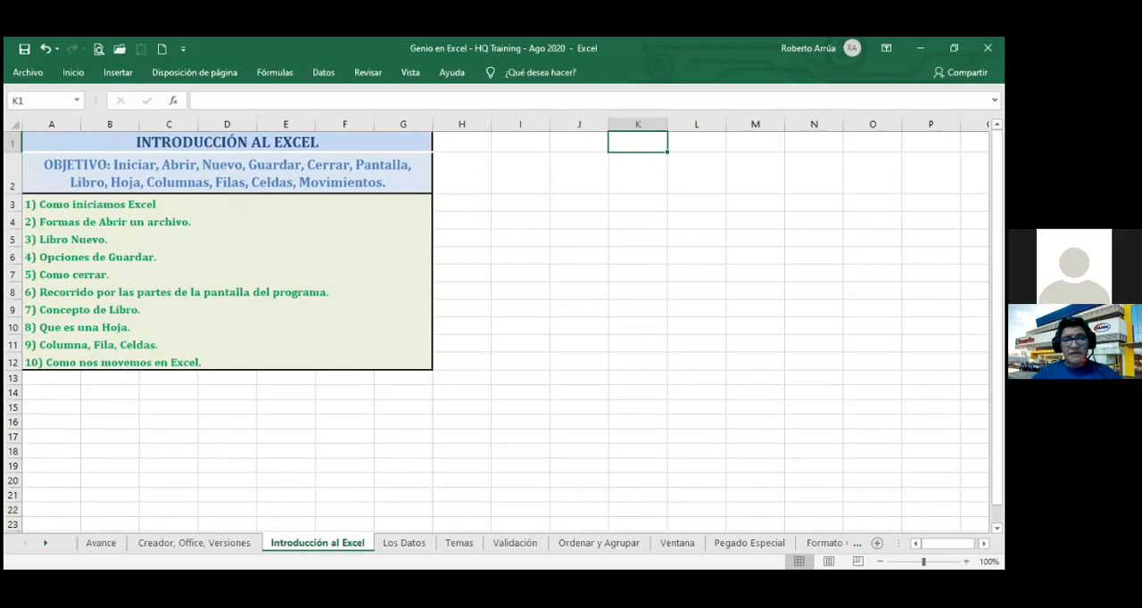
# Jump from K1 to the sheet's last row, then along that row to its first and last columns.
pyautogui.hotkey('ctrl', 'Down')
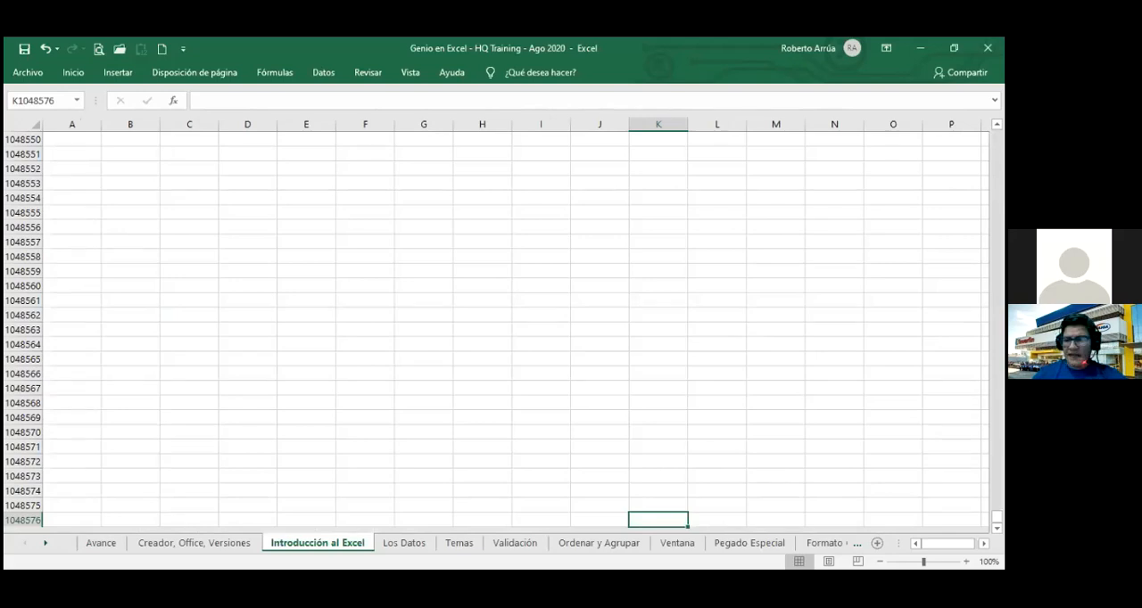
pyautogui.hotkey('ctrl', 'Left')
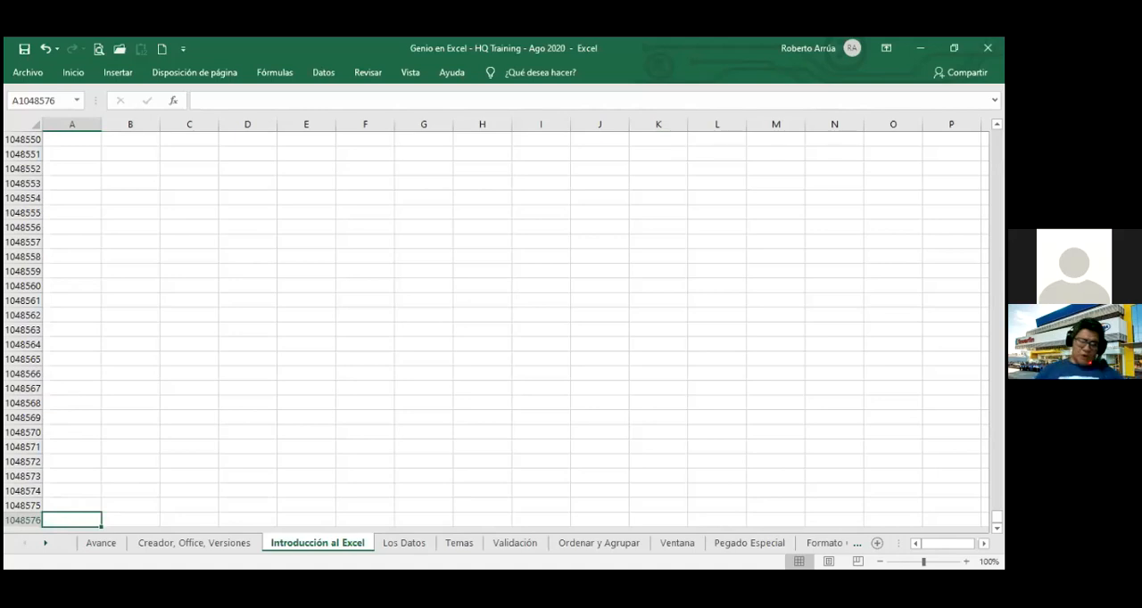
pyautogui.hotkey('ctrl', 'Right')
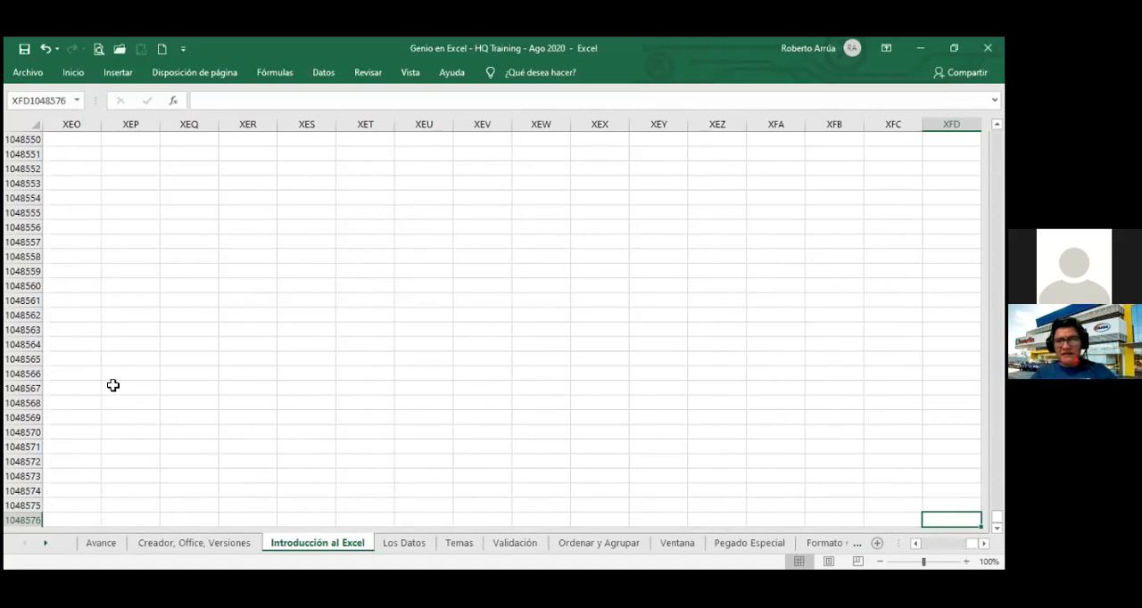
# Enable the F1C1 reference style in the formula options so that columns are numbered.
pyautogui.click(32, 78)
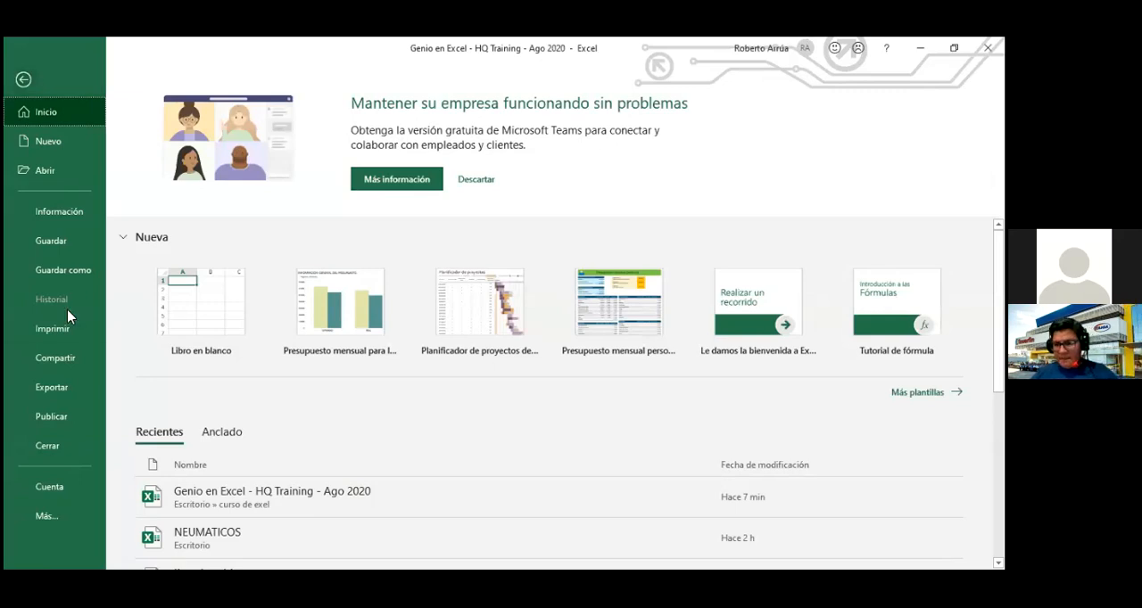
pyautogui.click(49, 518)
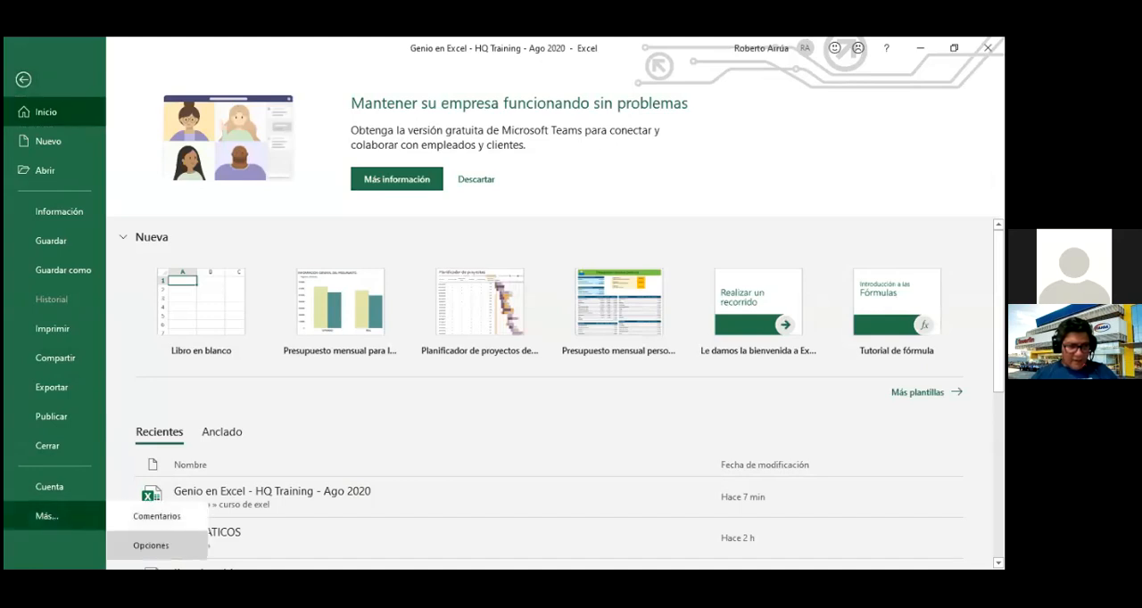
pyautogui.click(150, 545)
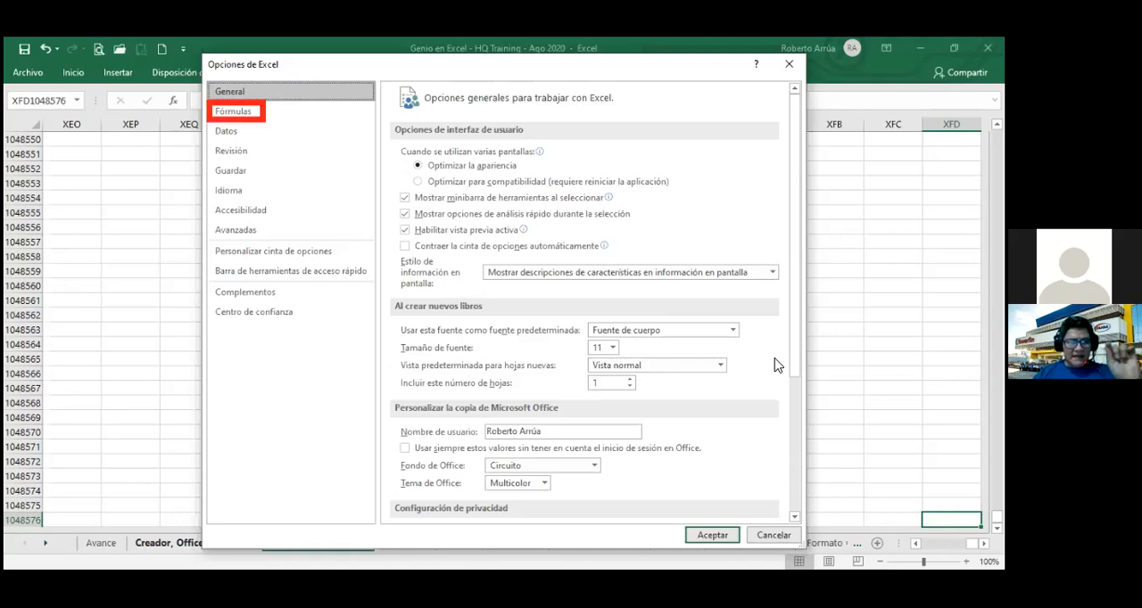
pyautogui.click(237, 112)
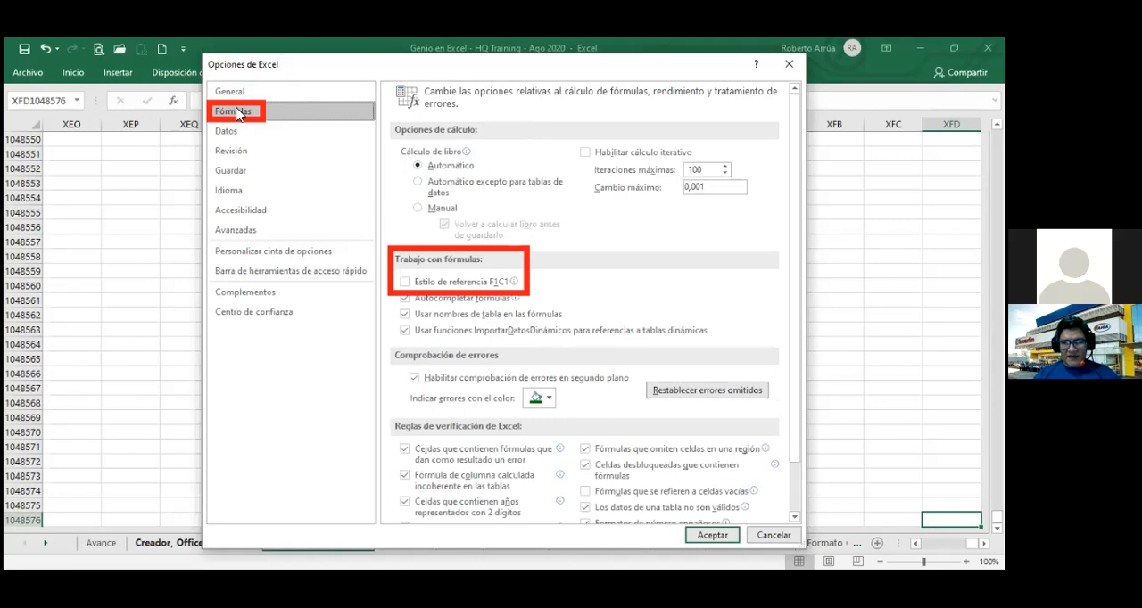
pyautogui.click(406, 282)
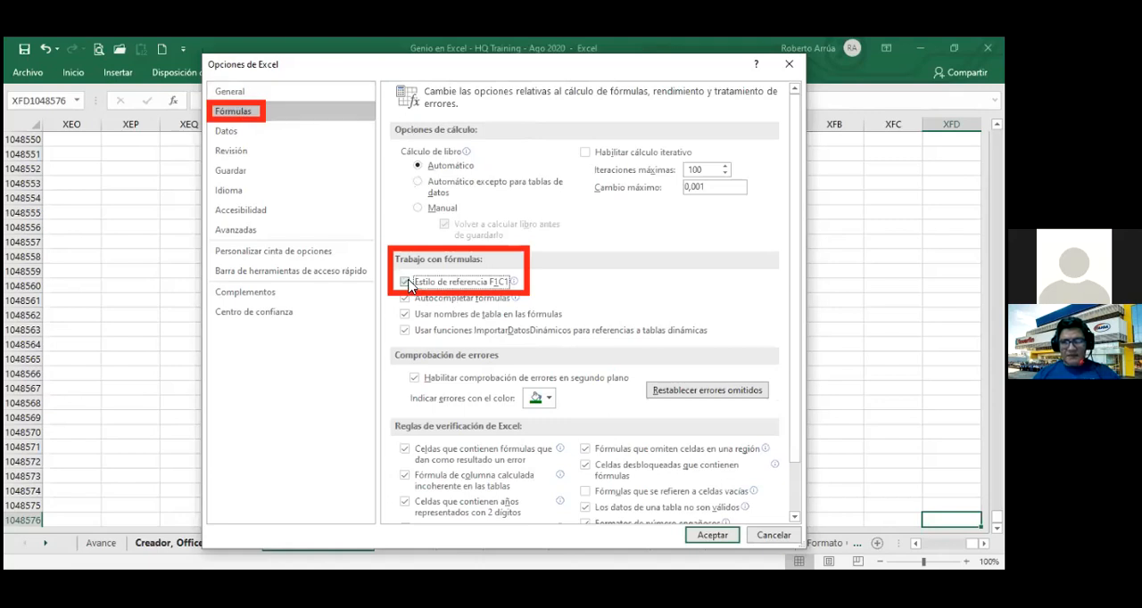
pyautogui.press('Return')
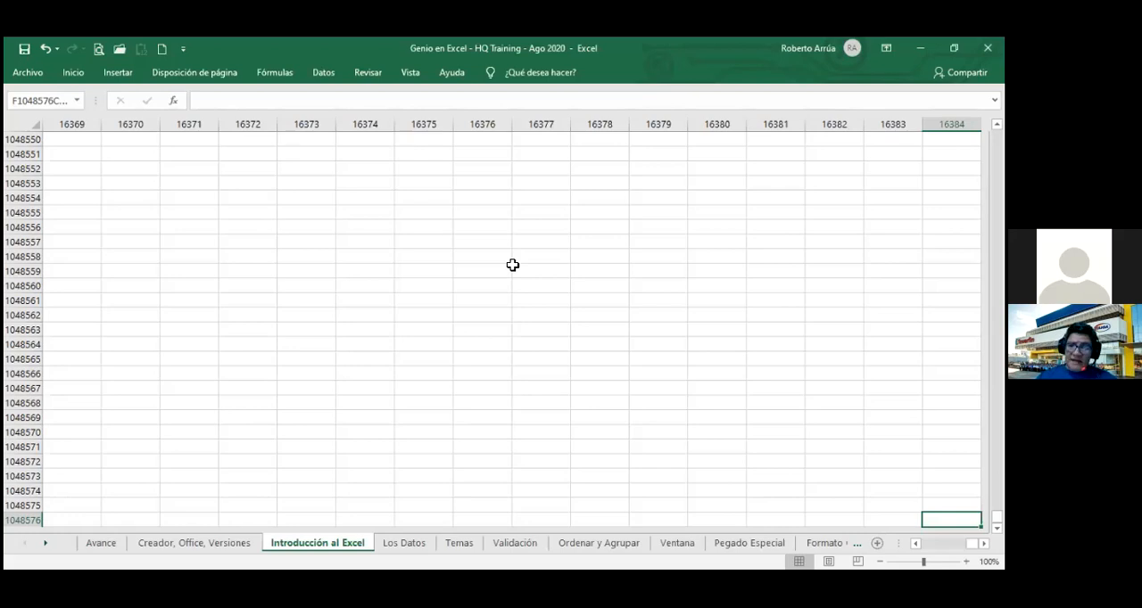
# Jump to the sheet's first cell and then to its last used cell.
pyautogui.hotkey('ctrl', 'Home')
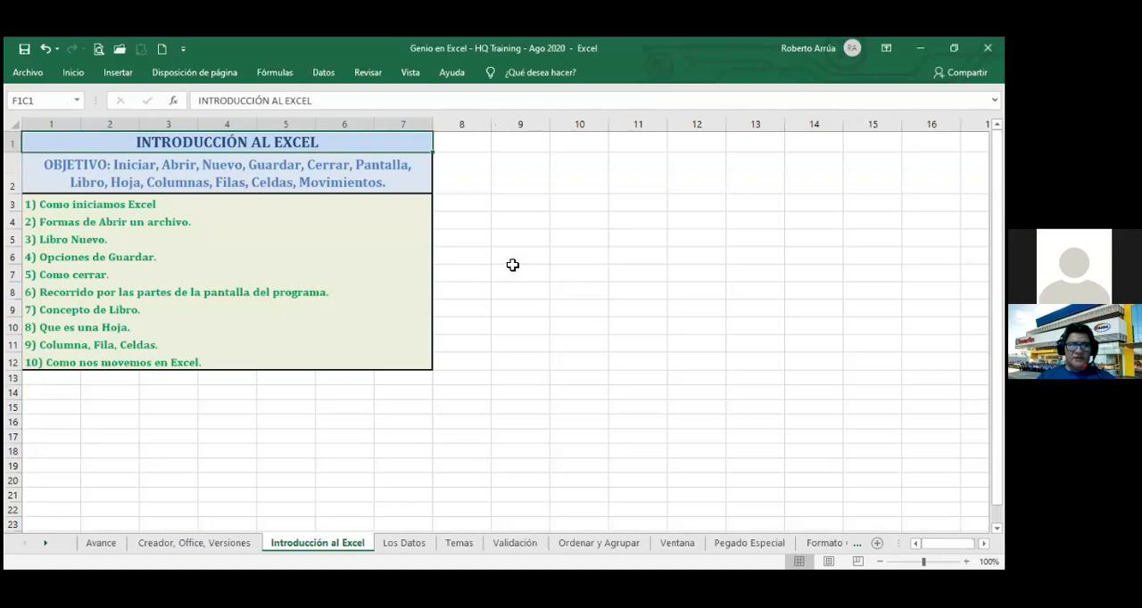
pyautogui.hotkey('ctrl', 'End')
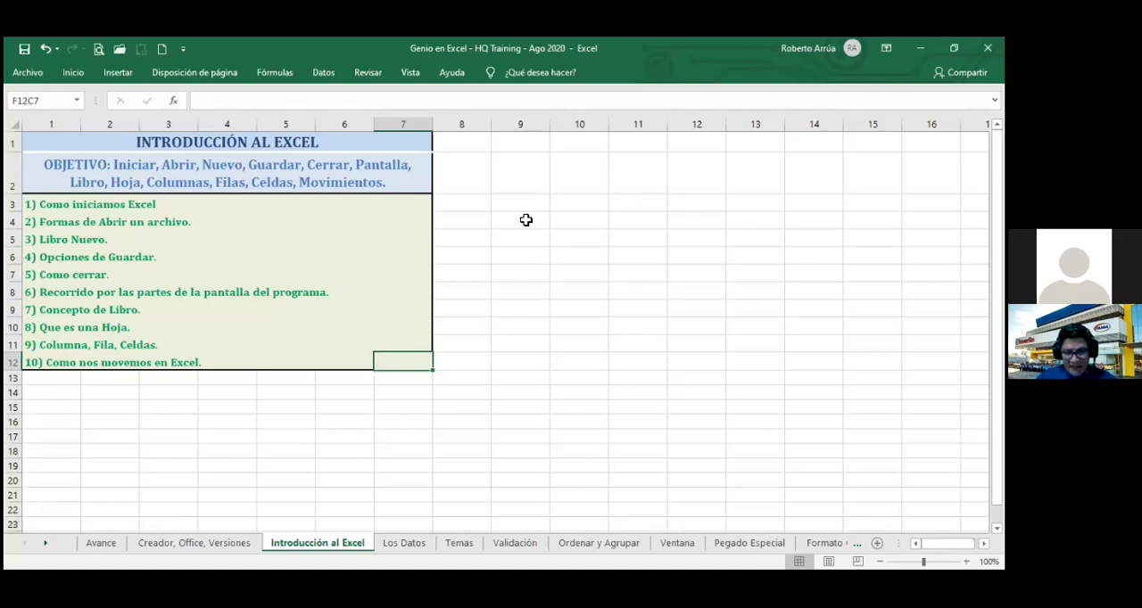
# Enter the formula =1048576*16 in the cell at row 15, column 9.
pyautogui.click(535, 405)
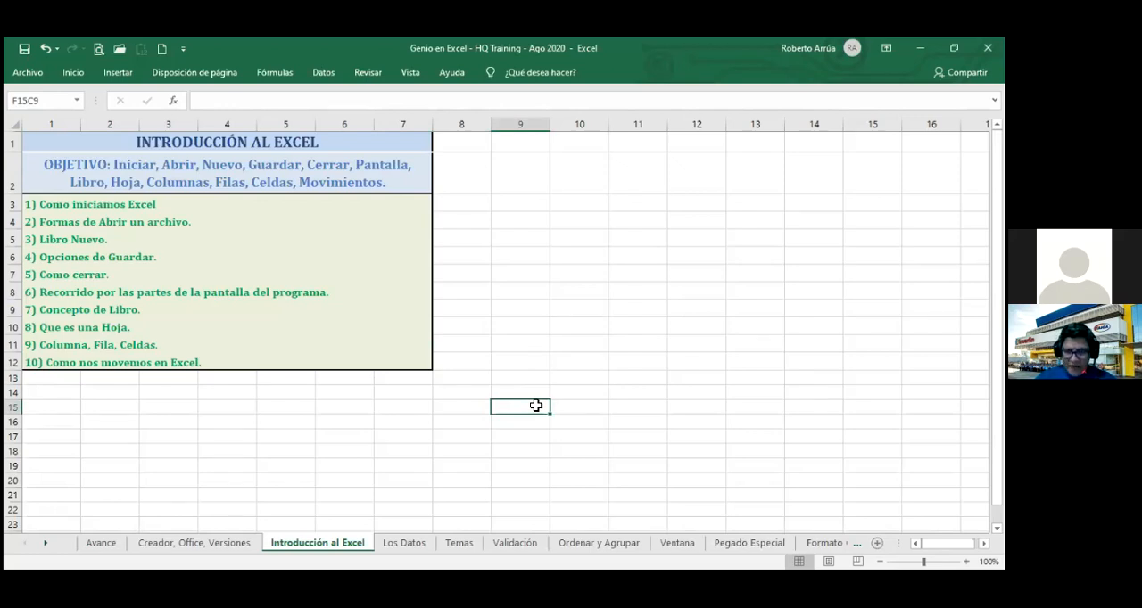
pyautogui.write('=')
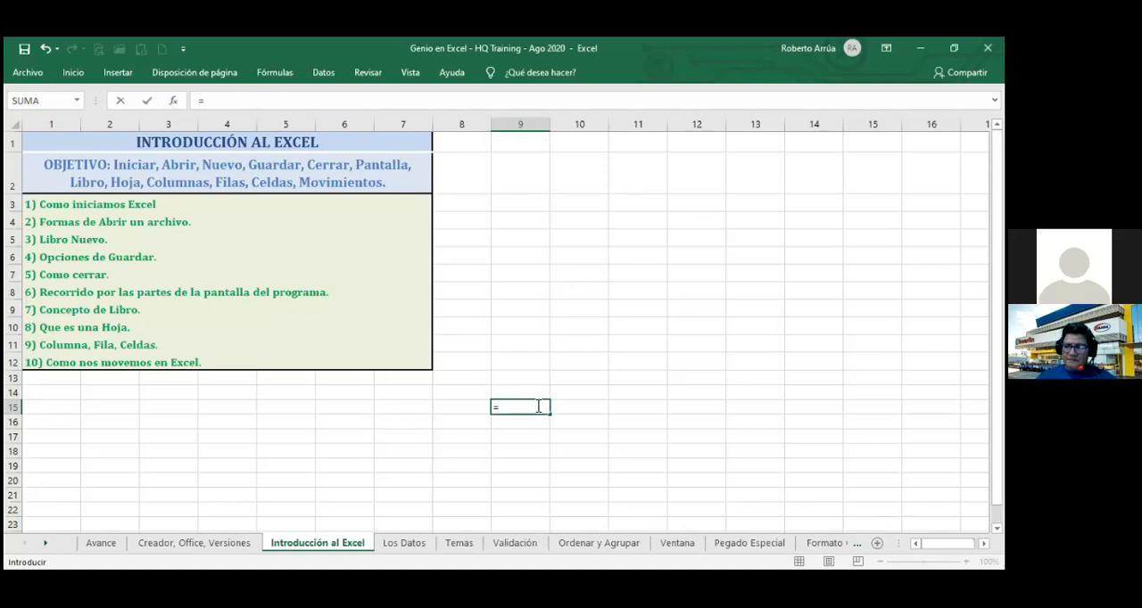
pyautogui.write('10')
pyautogui.write('576*')
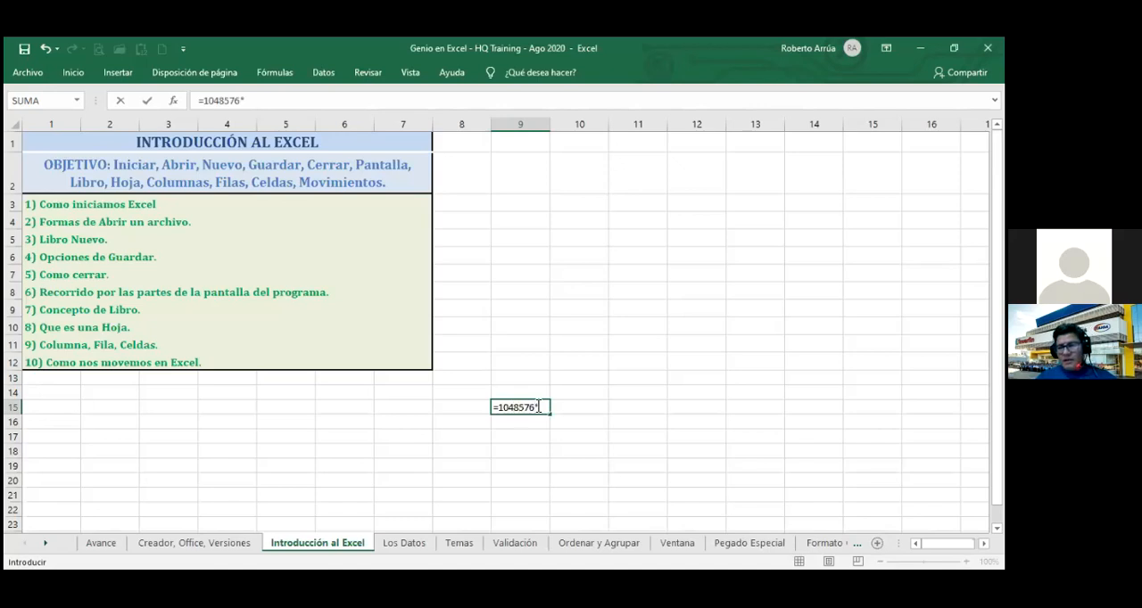
pyautogui.write('16')
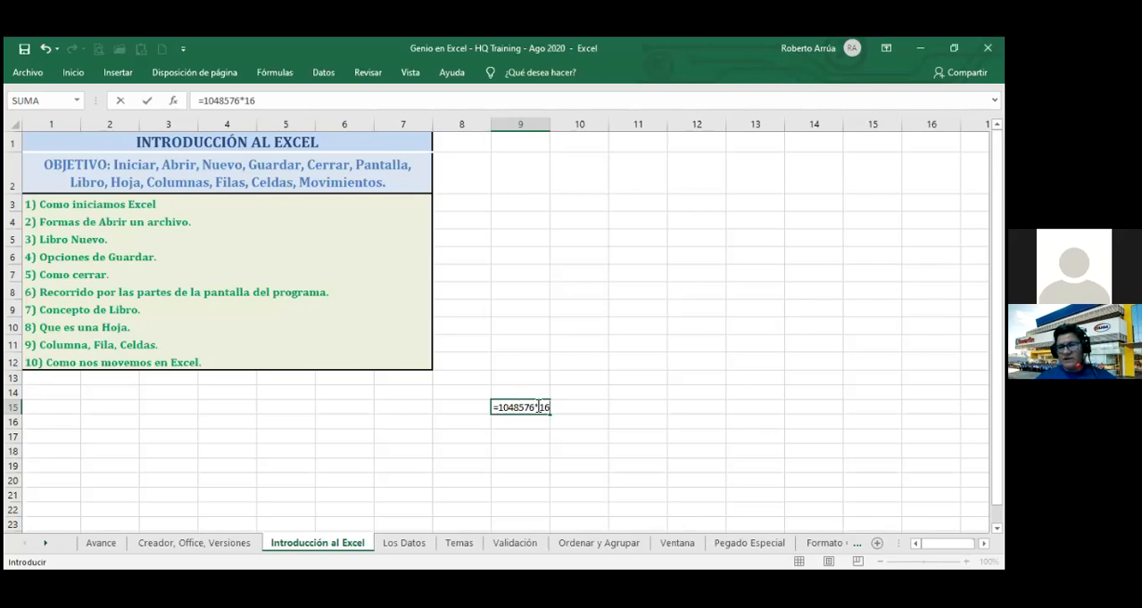
pyautogui.press('Return')
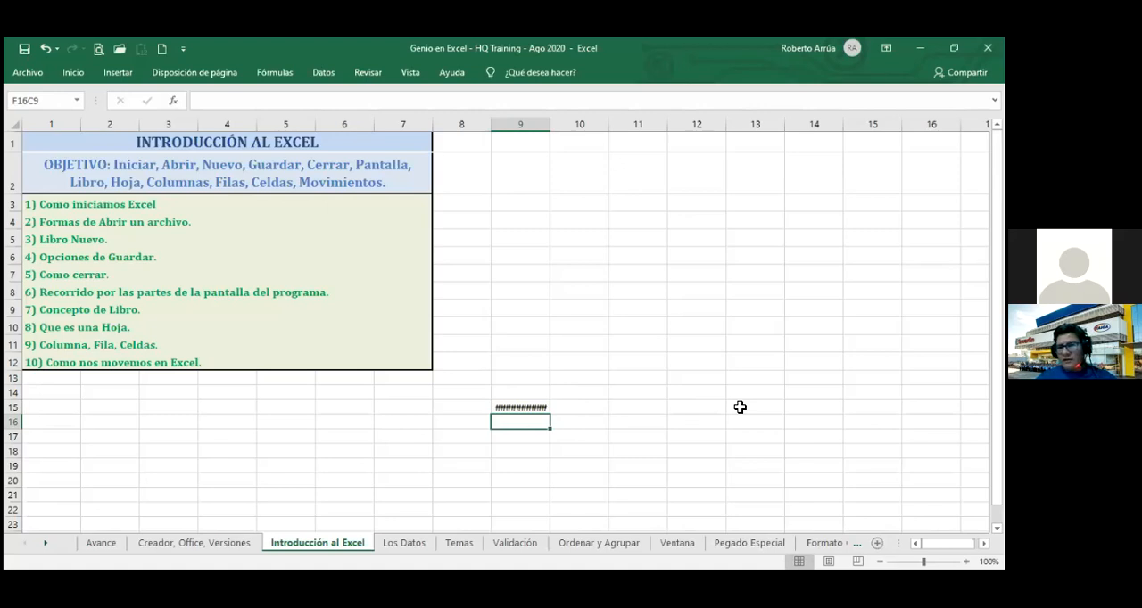
# Jump along row 16 to the sheet's last column to check its number, then return to column 1.
pyautogui.hotkey('ctrl', 'Right')
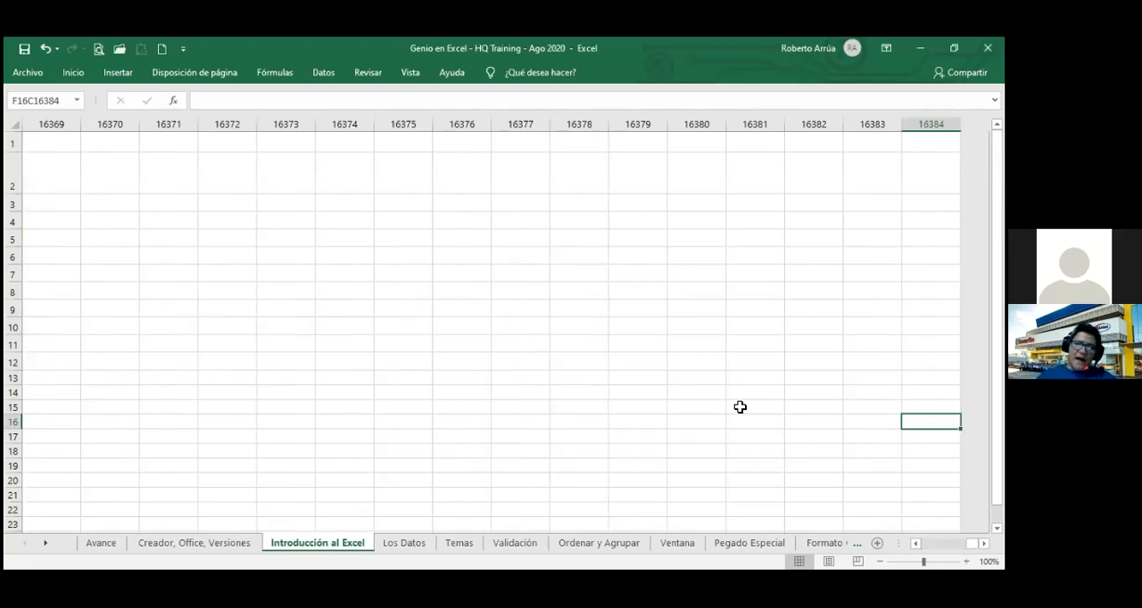
pyautogui.hotkey('ctrl', 'Left')
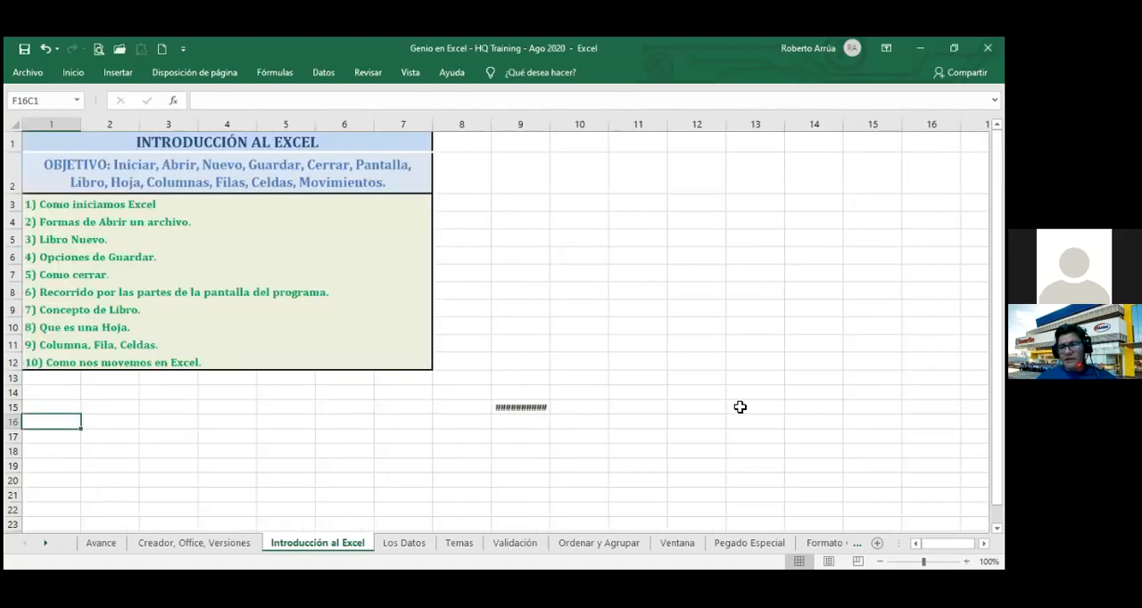
# Widen column 9 and change the formula in row 15, column 9 to =1048576*16385.
pyautogui.click(529, 406)
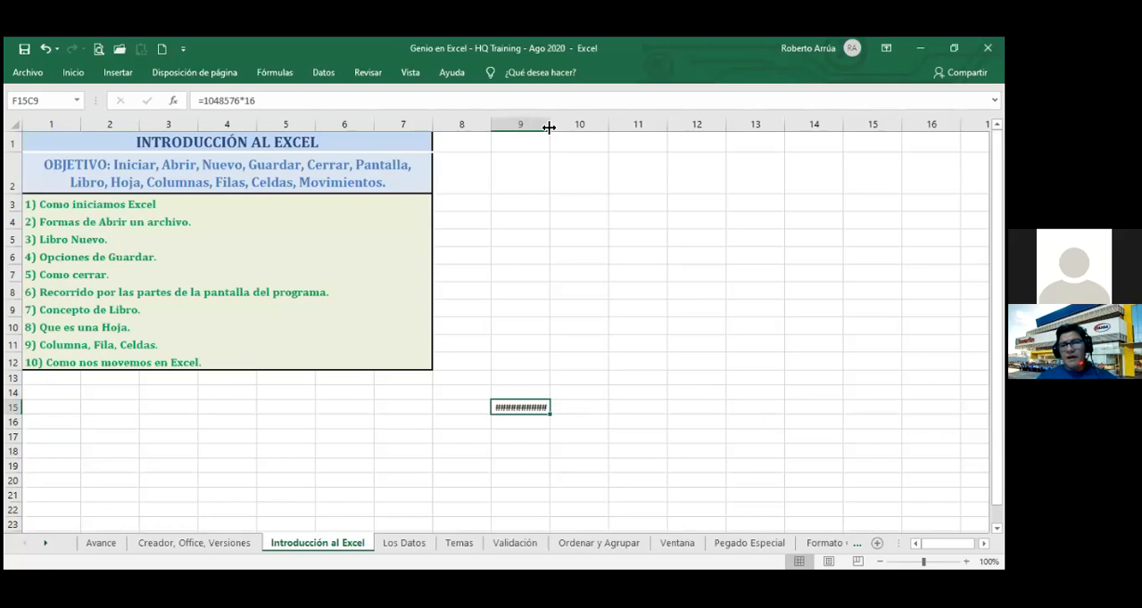
pyautogui.moveTo(551, 129); pyautogui.dragTo(604, 128)
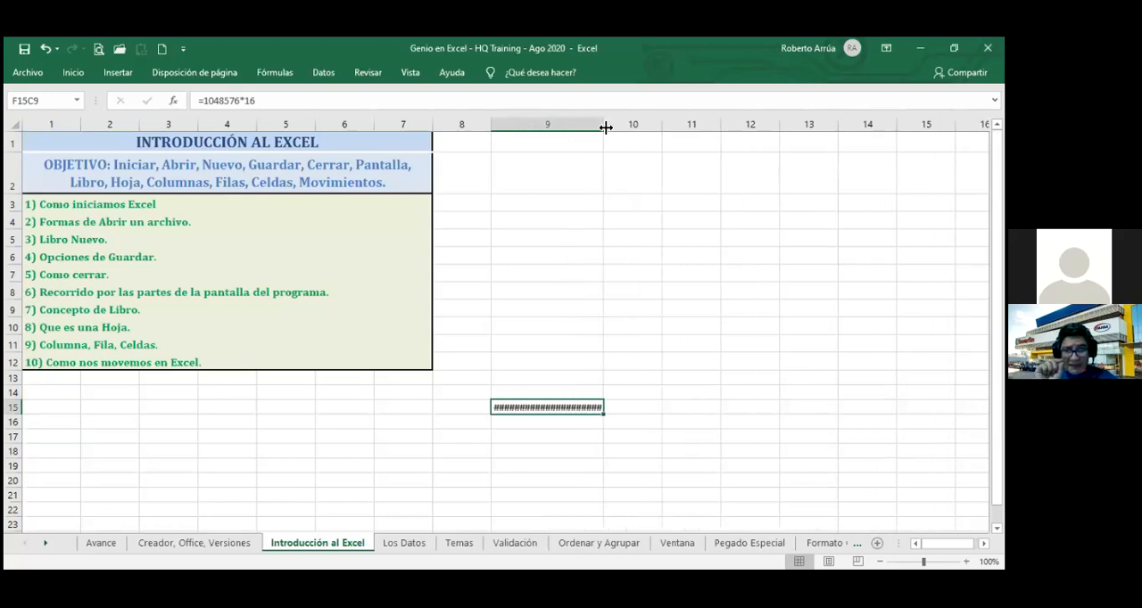
pyautogui.doubleClick(547, 407)
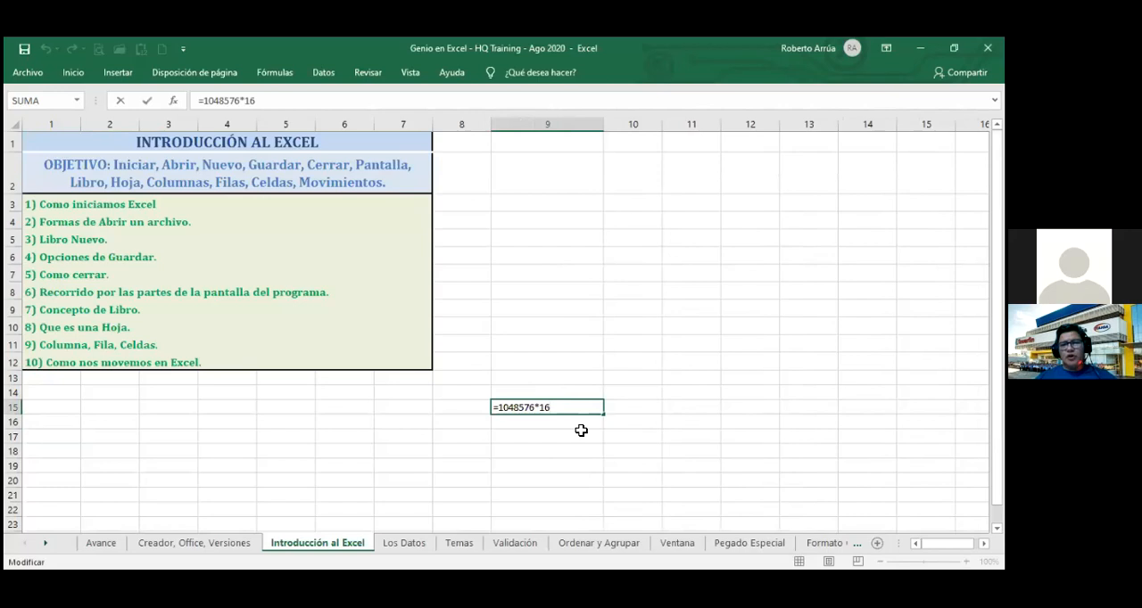
pyautogui.write('385')
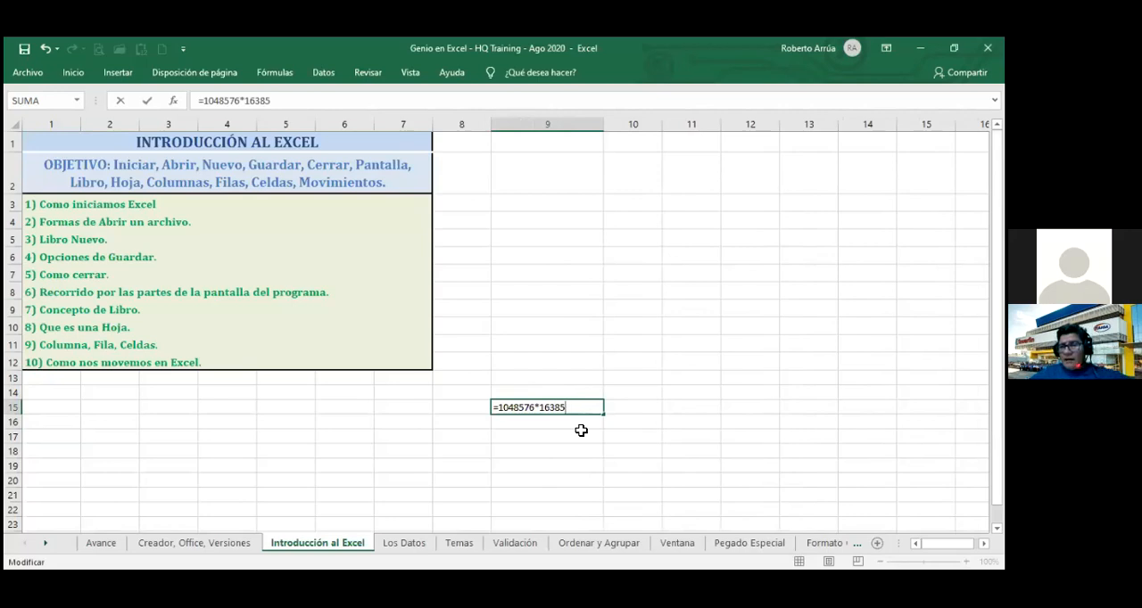
pyautogui.press('Return')
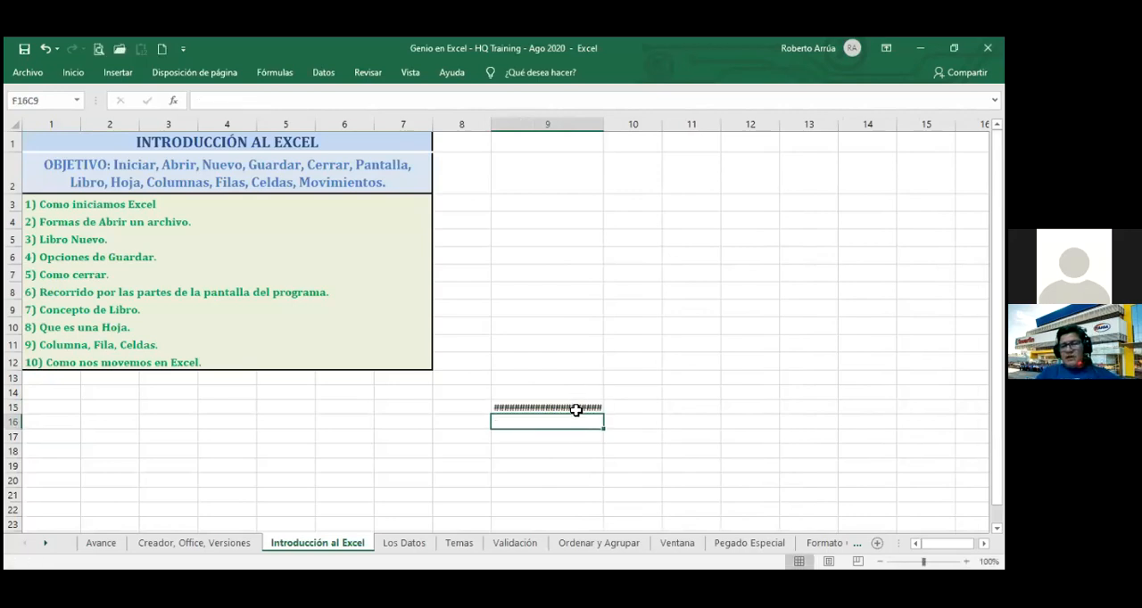
# Narrow column 9 slightly and set the ribbon display to Mostrar pestañas y comandos.
pyautogui.click(576, 410)
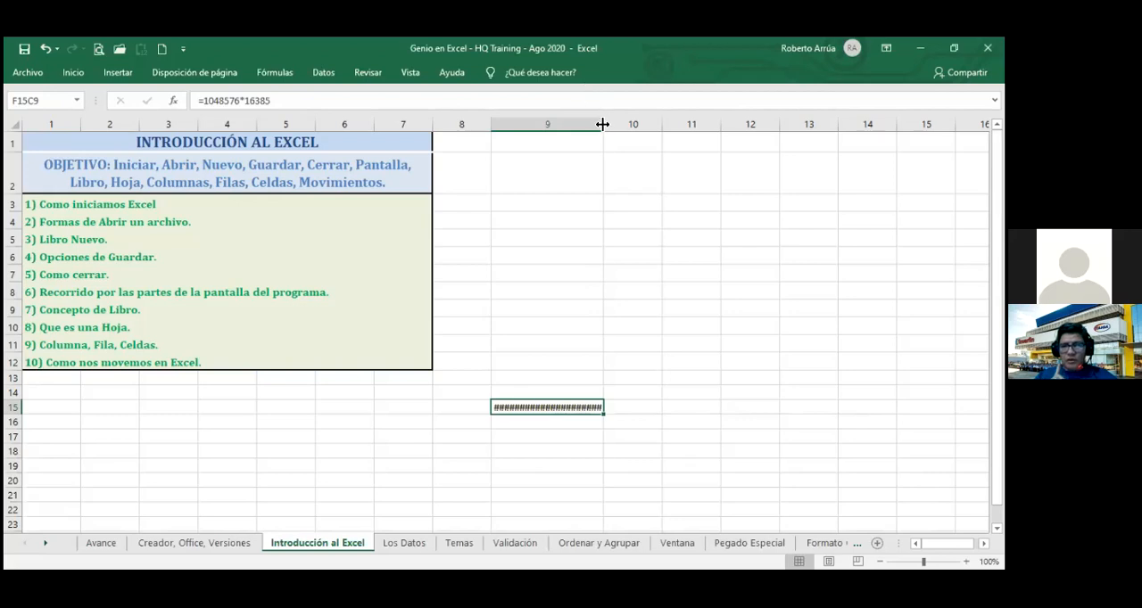
pyautogui.moveTo(603, 124); pyautogui.dragTo(578, 128)
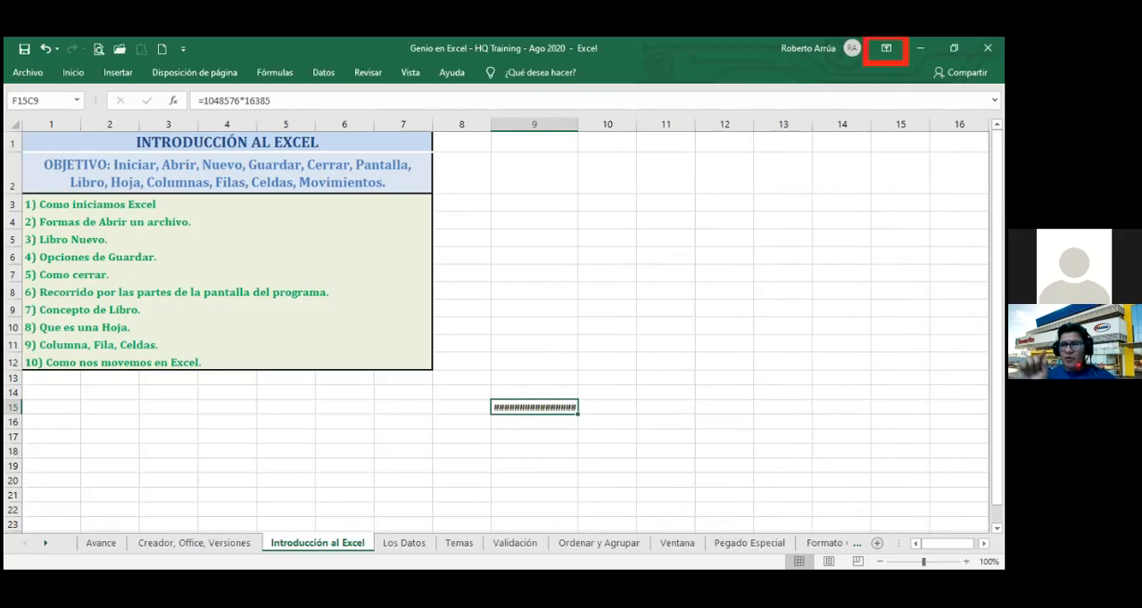
pyautogui.click(995, 100)
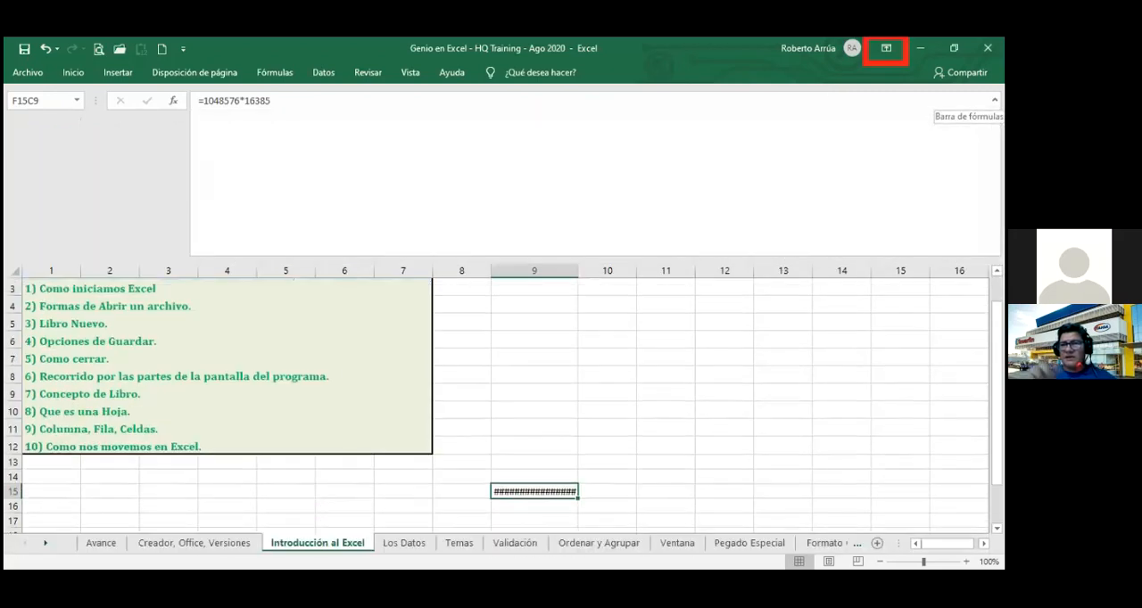
pyautogui.click(994, 100)
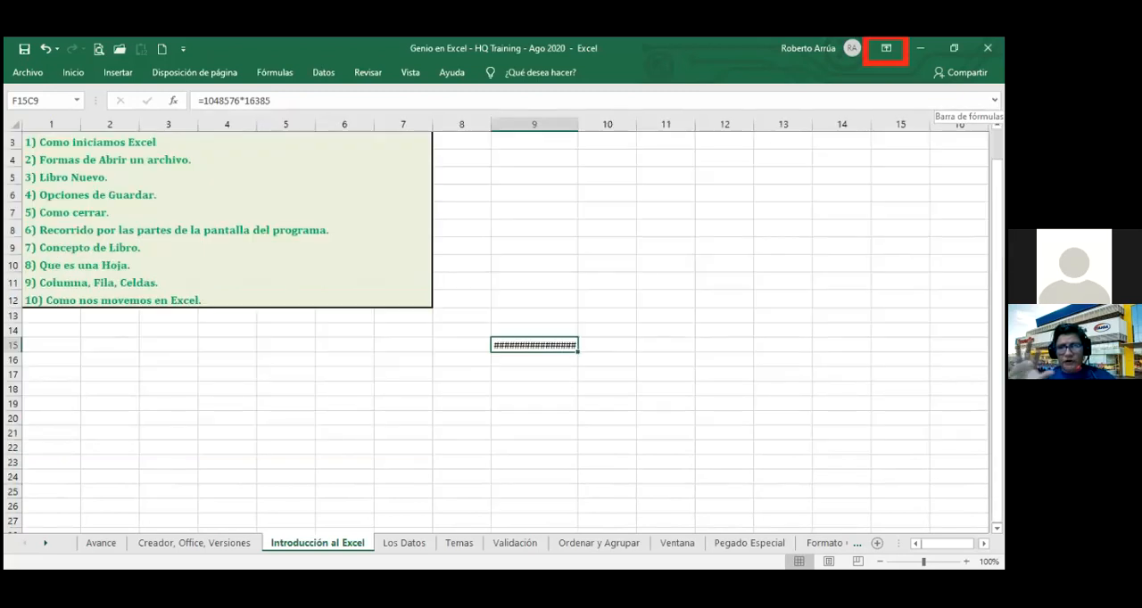
pyautogui.click(886, 48)
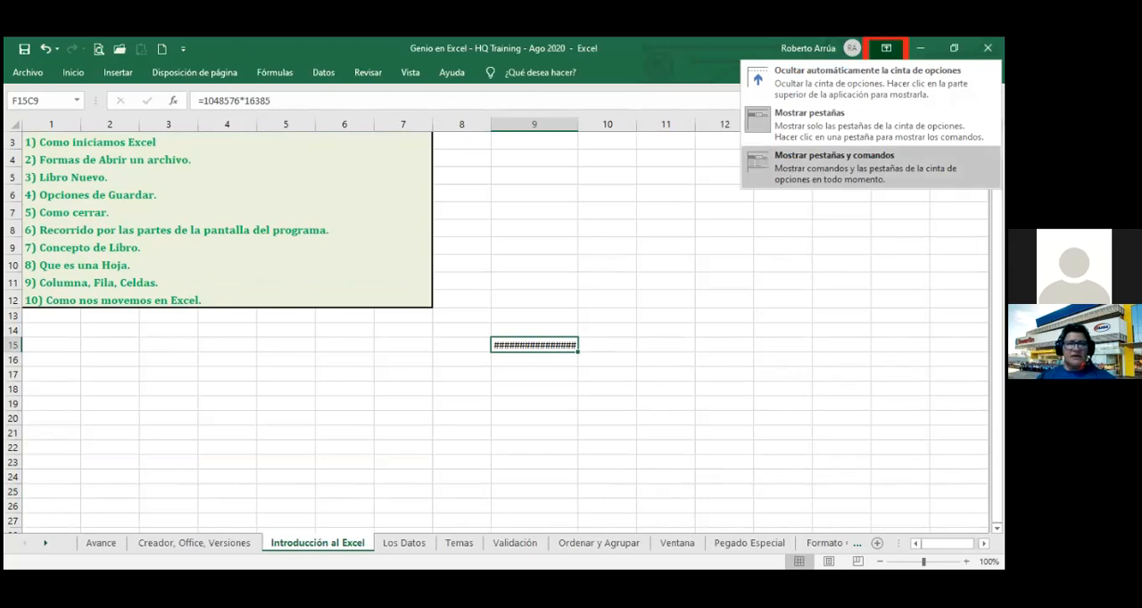
pyautogui.click(843, 166)
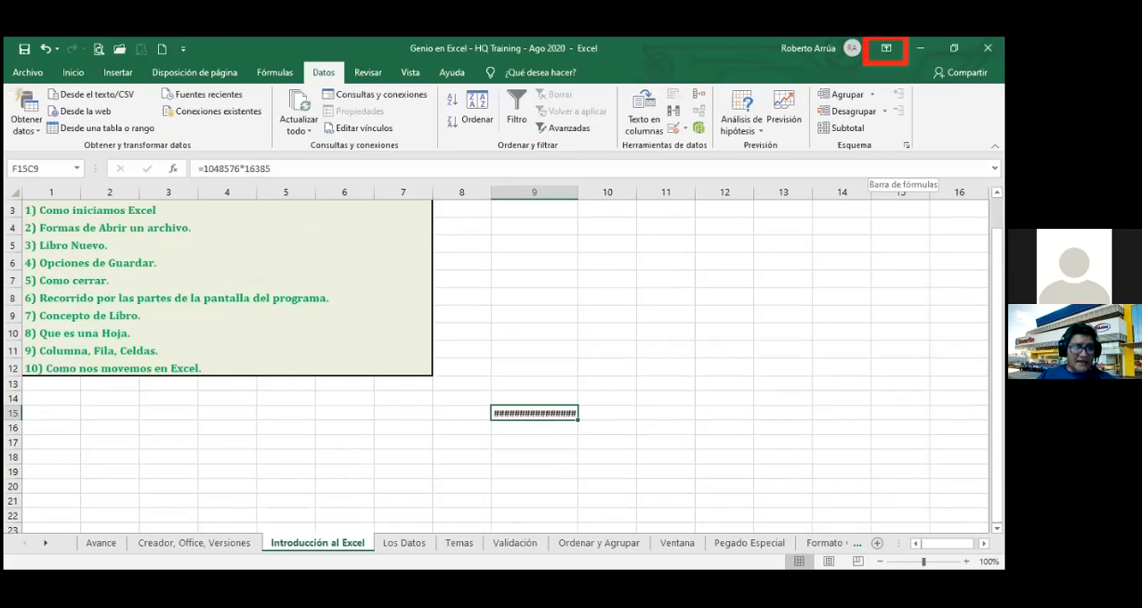
# Format the formula cell at row 15, column 9 as Número with a thousands separator.
pyautogui.click(73, 72)
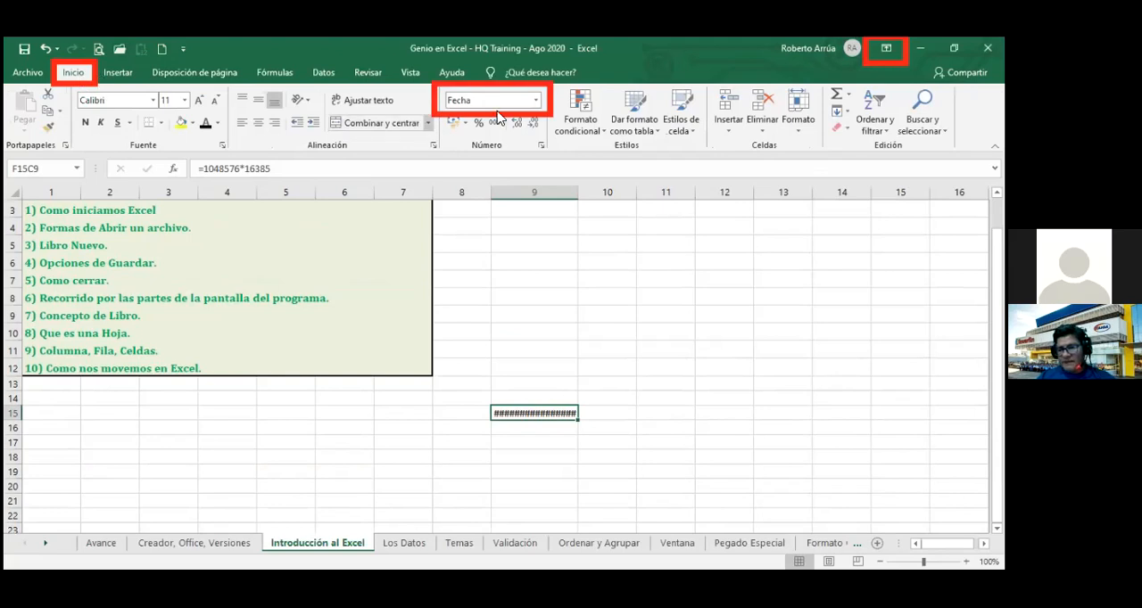
pyautogui.click(536, 102)
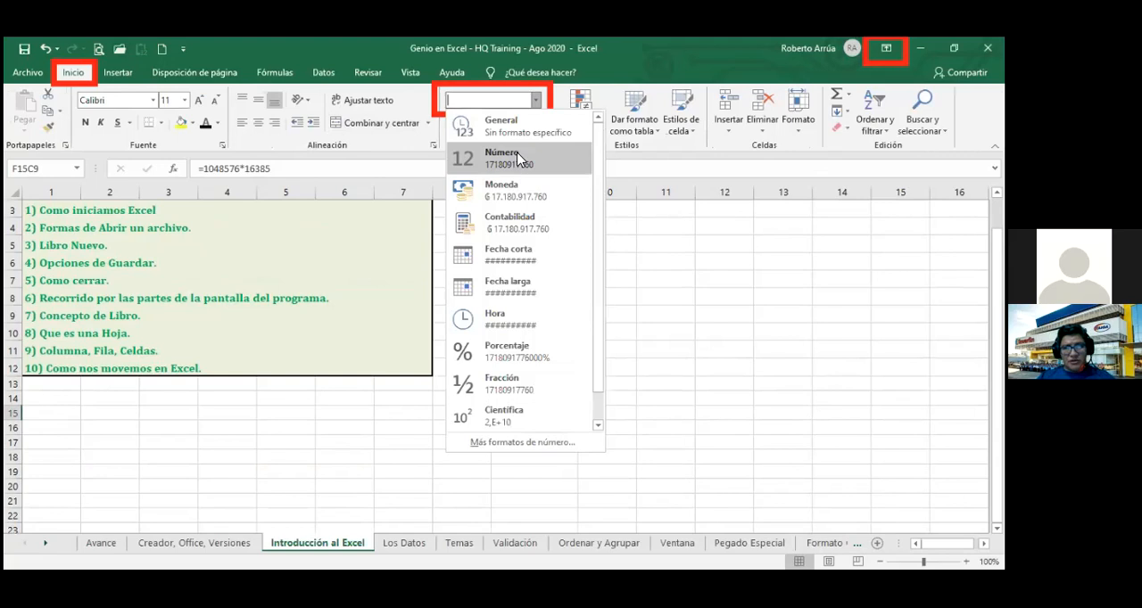
pyautogui.click(518, 159)
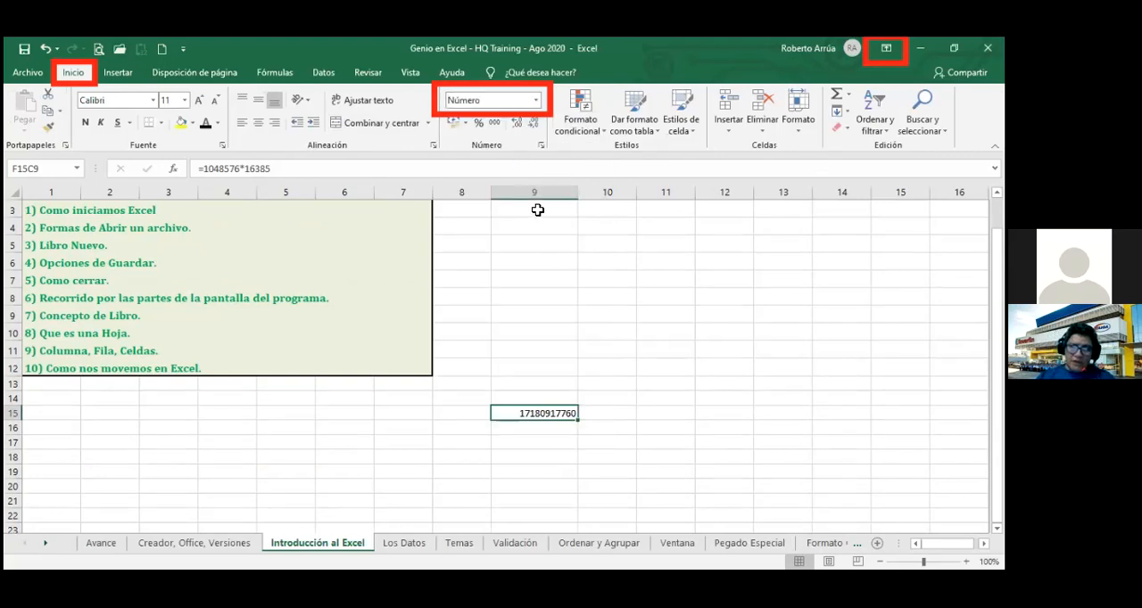
pyautogui.click(493, 124)
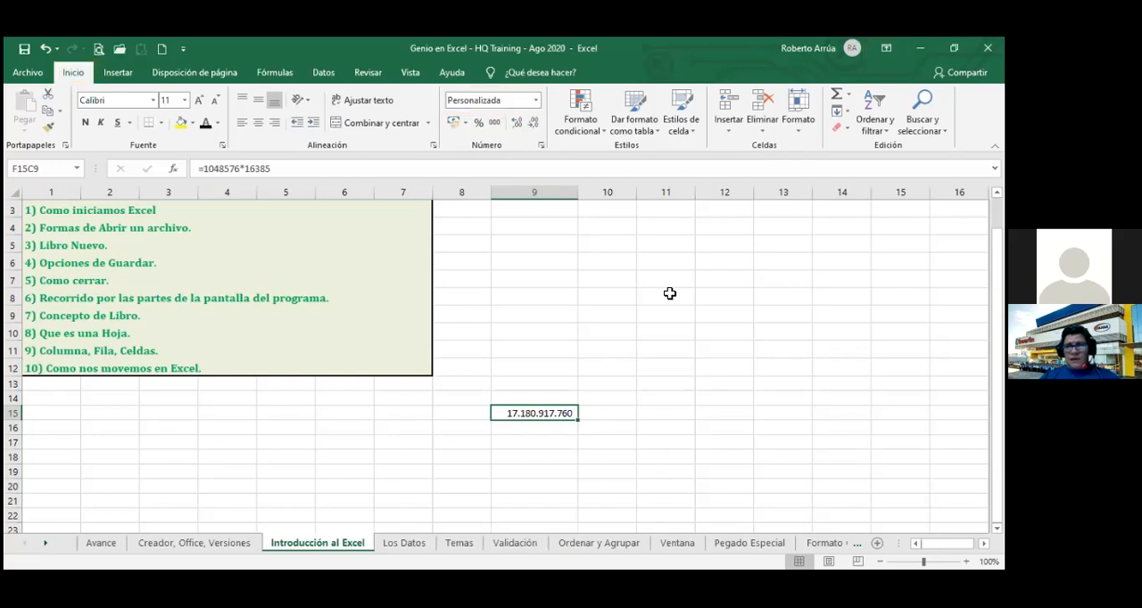
# Go to the sheet's first cell and then to its last used cell to check the used range.
pyautogui.hotkey('ctrl', 'Home')
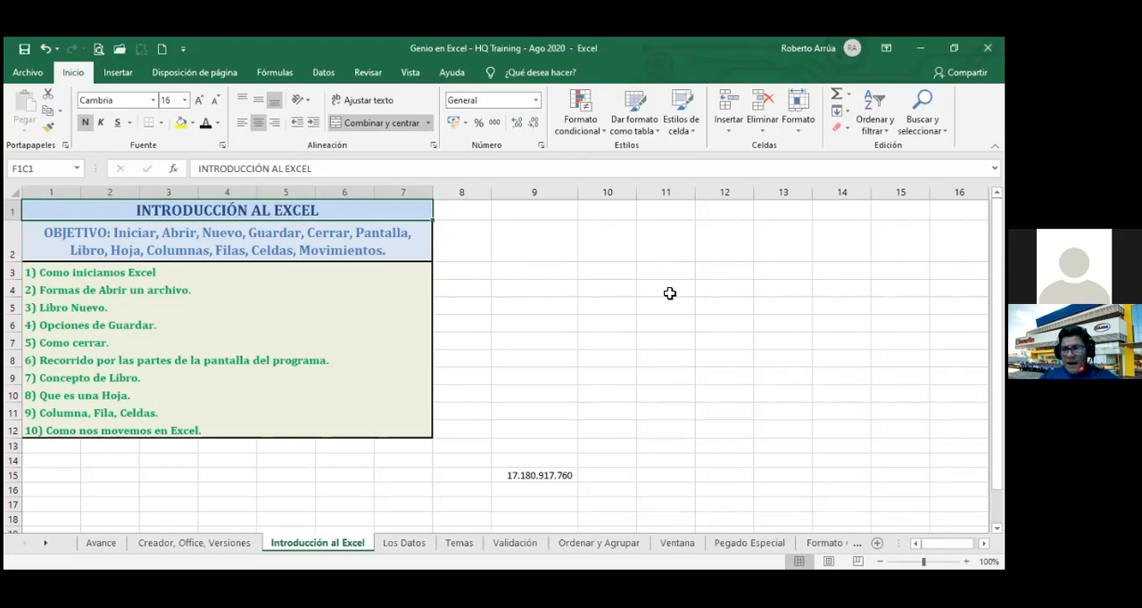
pyautogui.hotkey('ctrl', 'End')
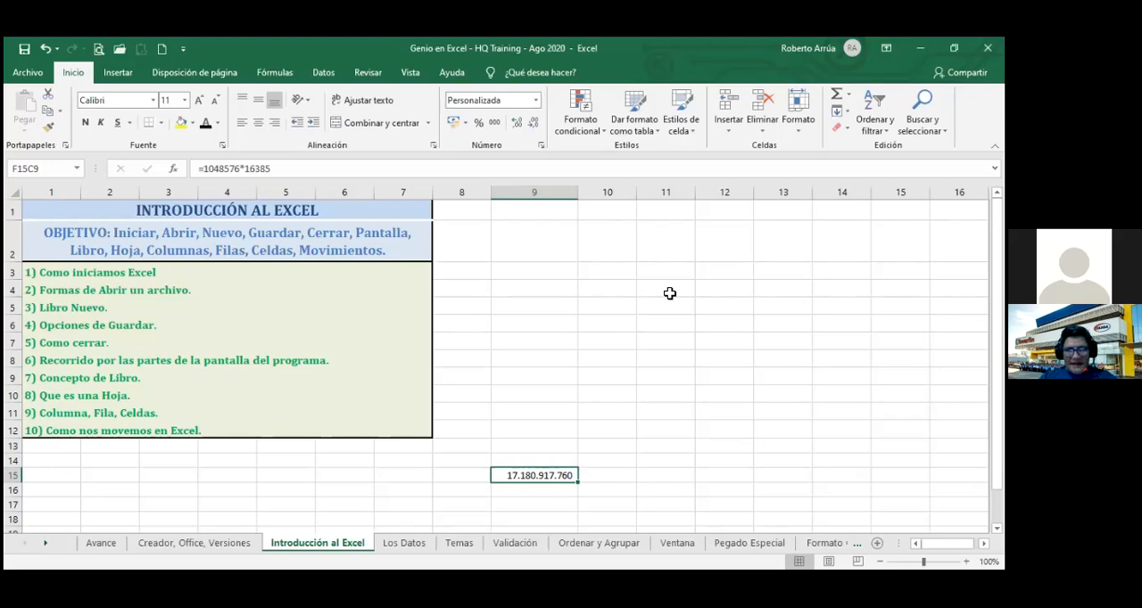
# Fill the empty cells at row 1, column 11 and row 17, column 1 with yellow.
pyautogui.click(678, 207)
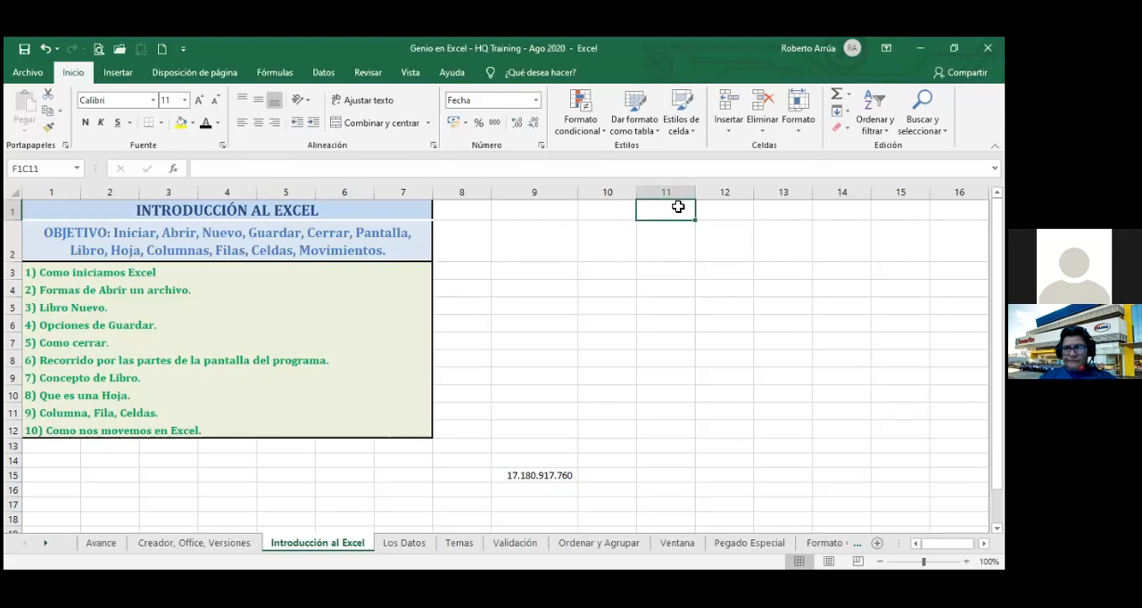
pyautogui.click(181, 123)
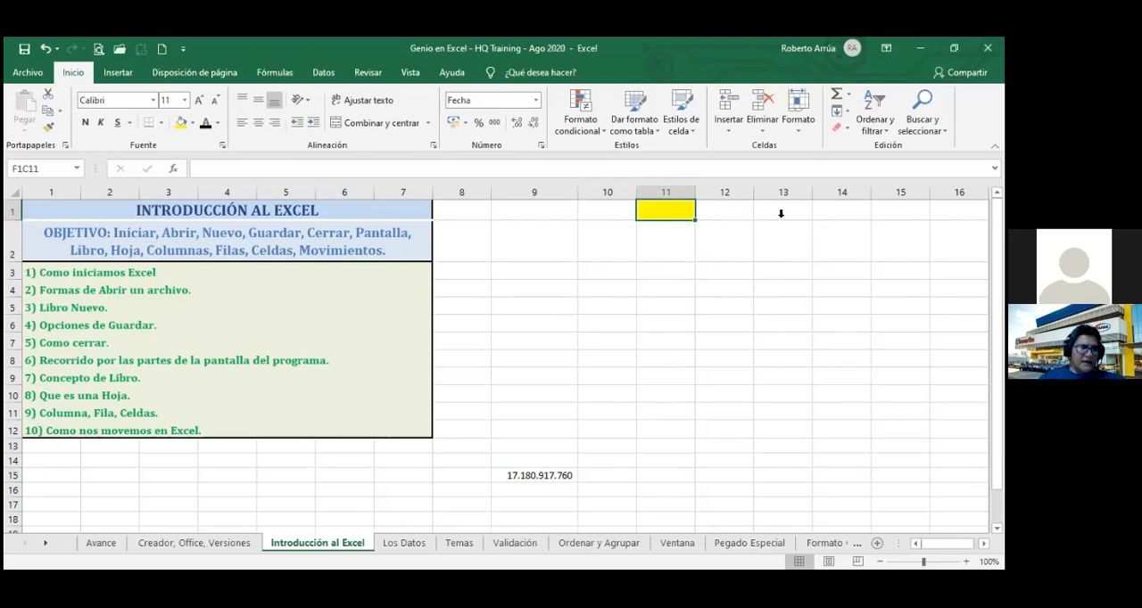
pyautogui.click(959, 210)
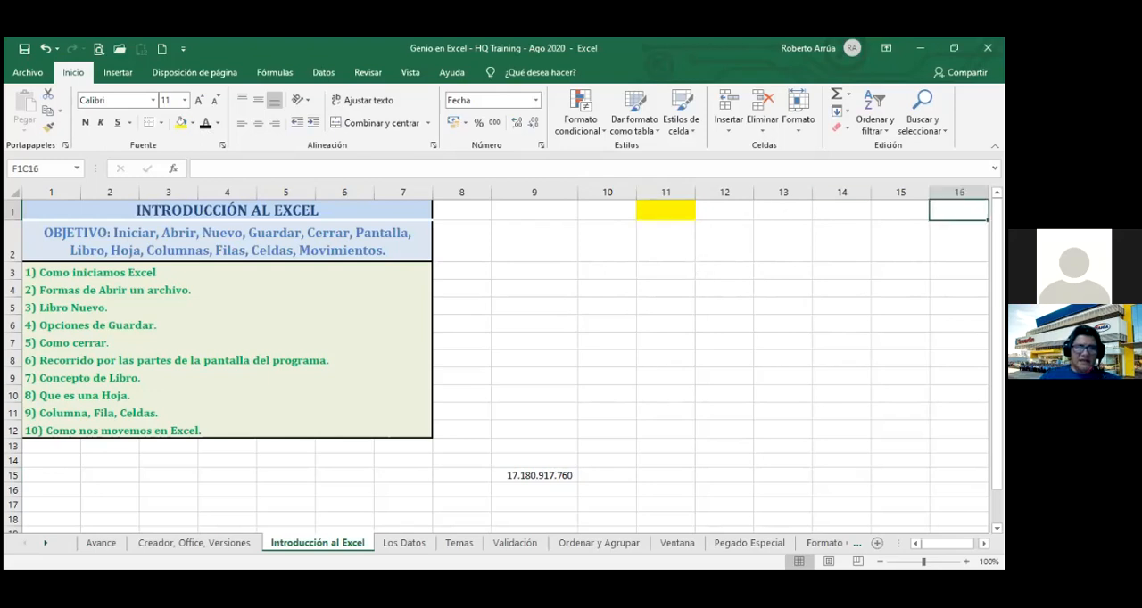
pyautogui.press('Right')
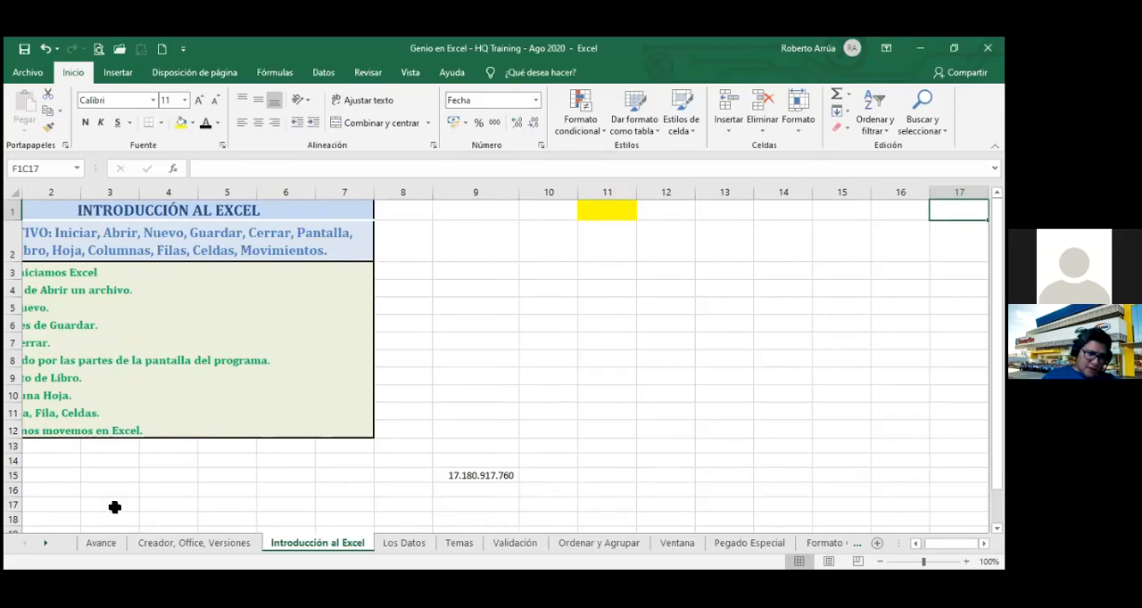
pyautogui.click(49, 502)
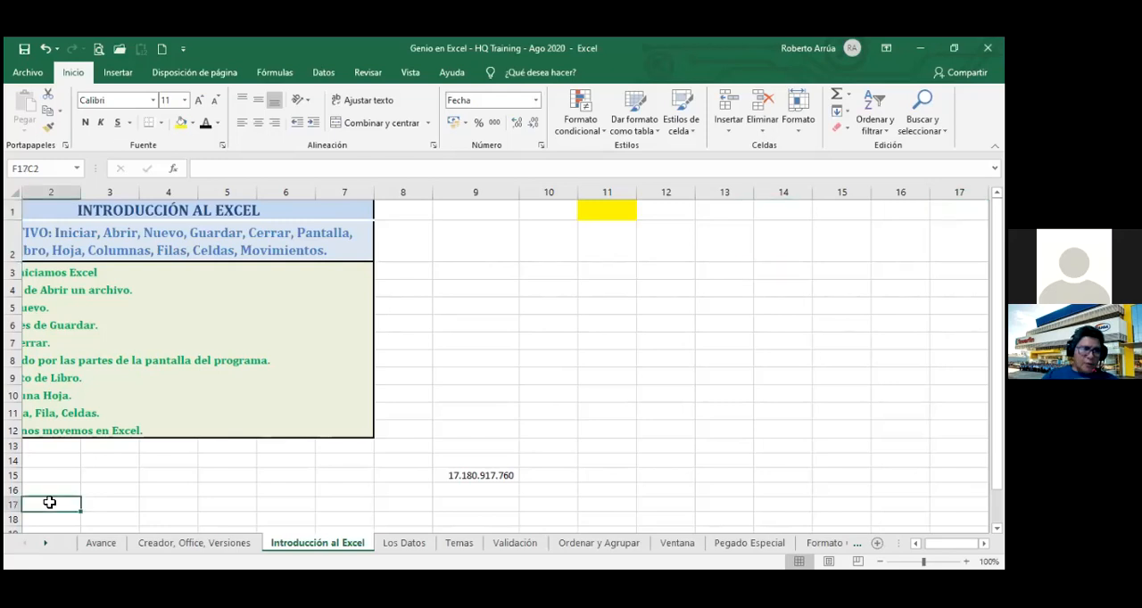
pyautogui.press('Left')
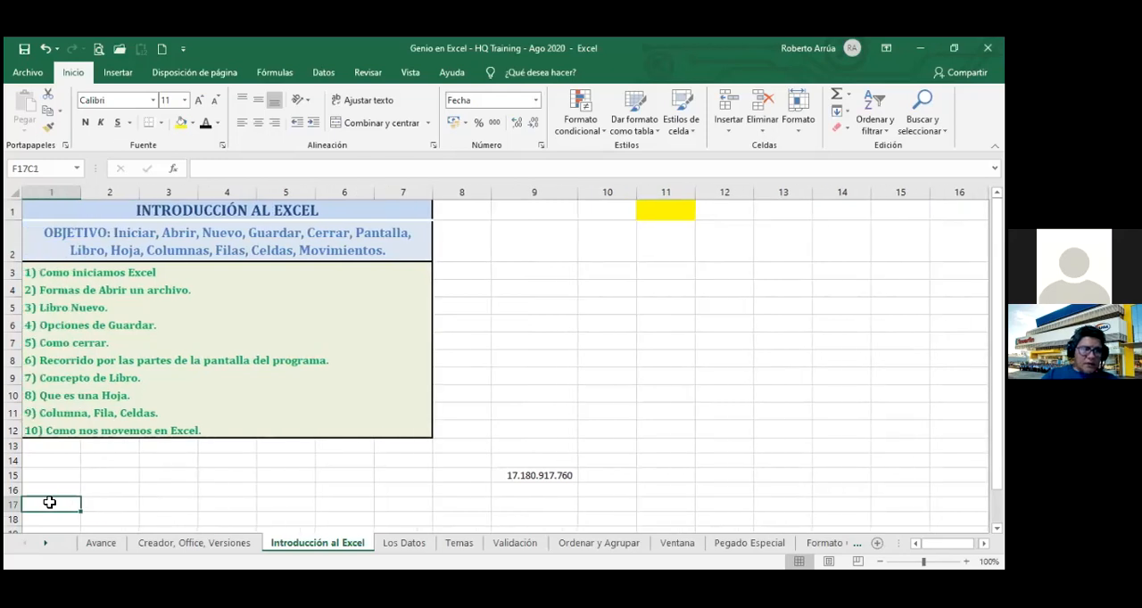
pyautogui.click(179, 122)
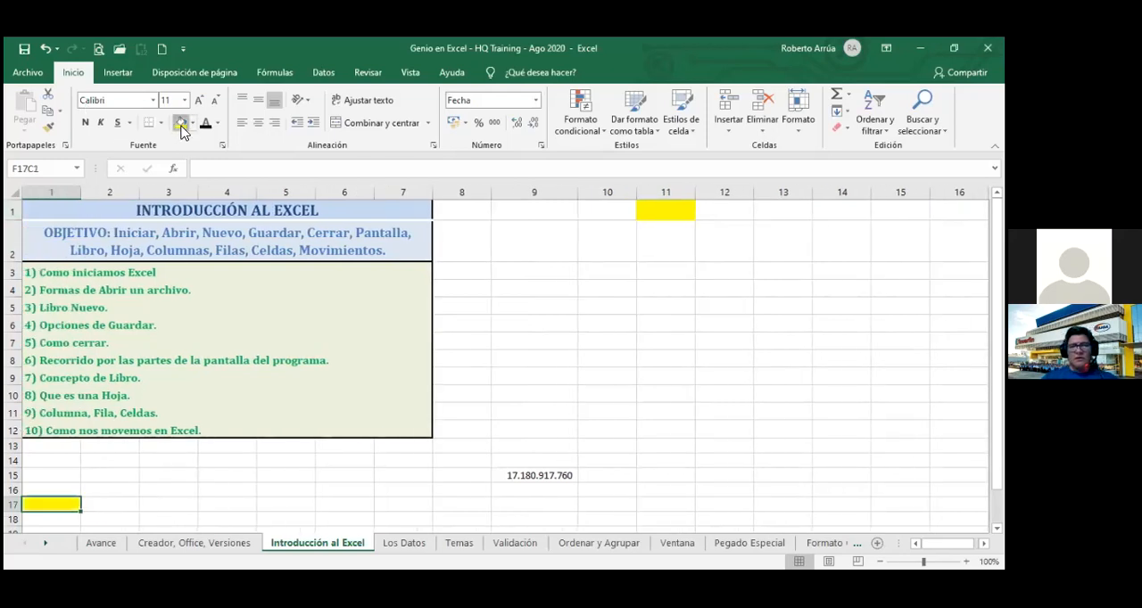
pyautogui.click(113, 505)
pyautogui.click(68, 505)
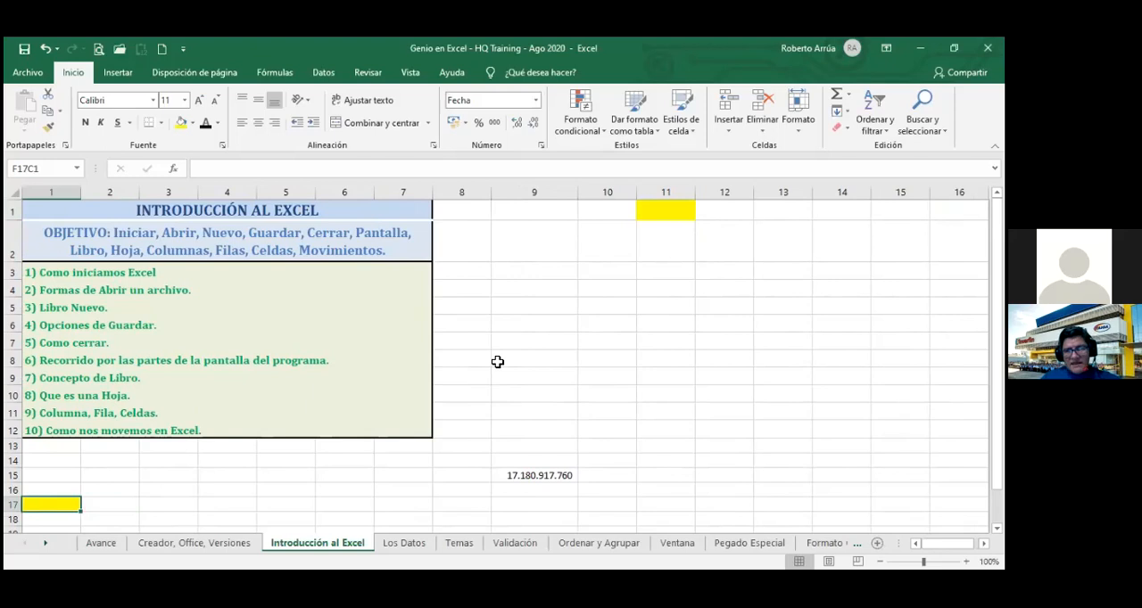
# Jump to the first cell and then to the last used cell to test the range with the yellow fills.
pyautogui.hotkey('ctrl', 'Home')
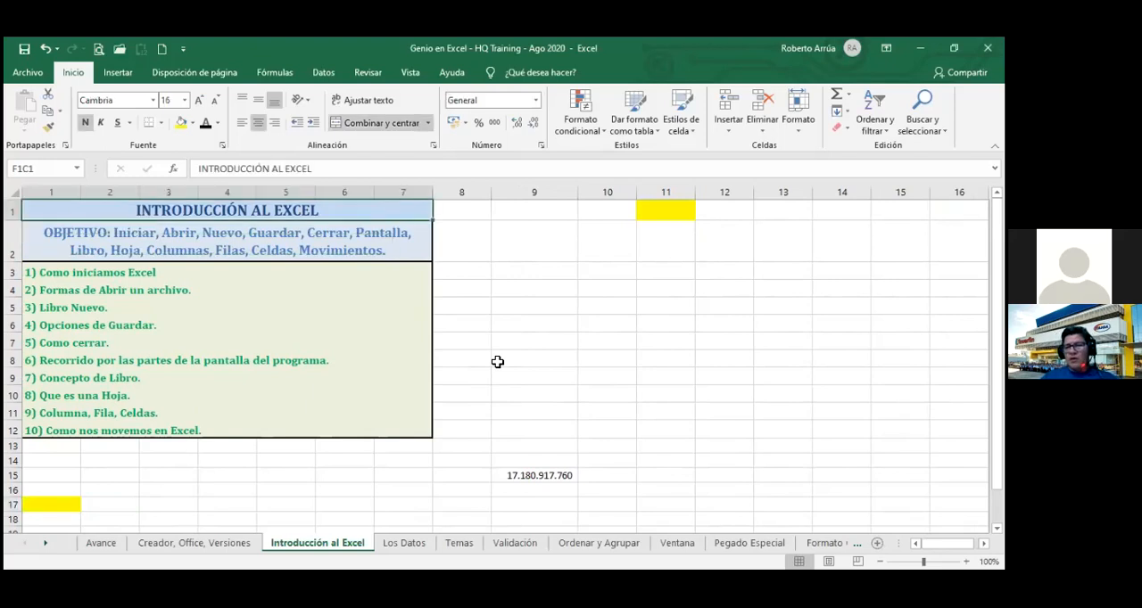
pyautogui.hotkey('ctrl', 'End')
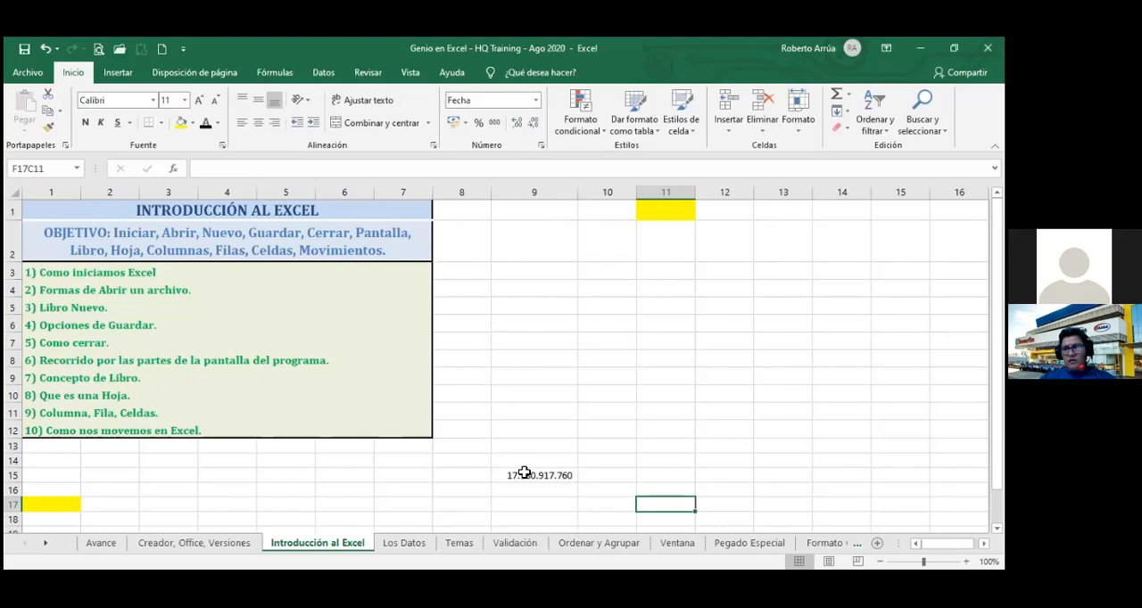
# Extend a selection from row 15 far down column 9, release it, and return to the last used cell.
pyautogui.moveTo(527, 475); pyautogui.dragTo(563, 509)
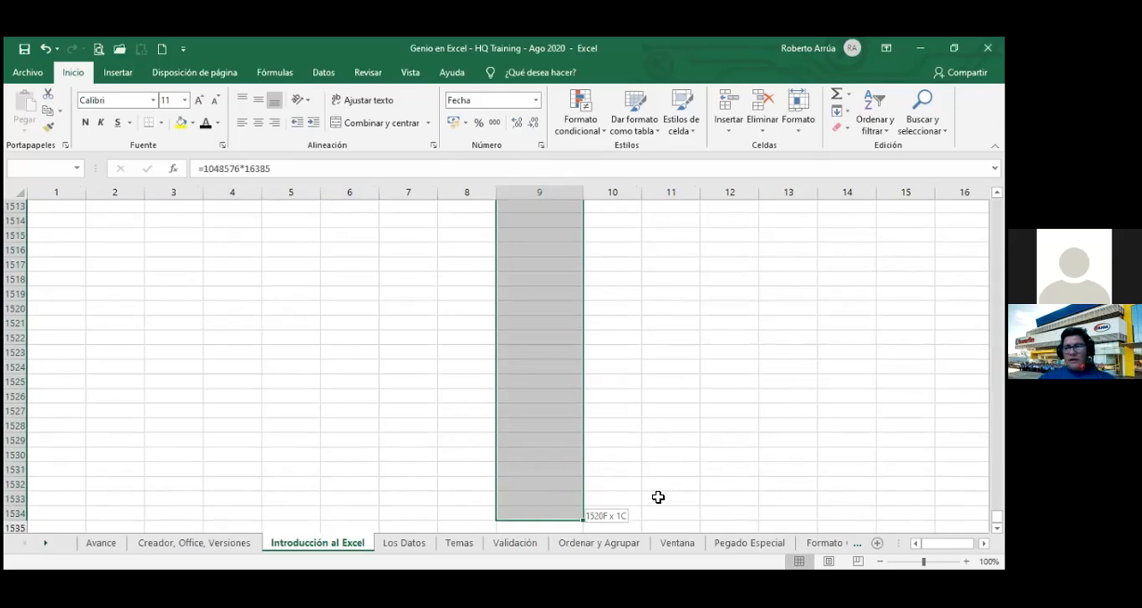
pyautogui.moveTo(658, 497); pyautogui.dragTo(520, 502)
pyautogui.click(520, 502)
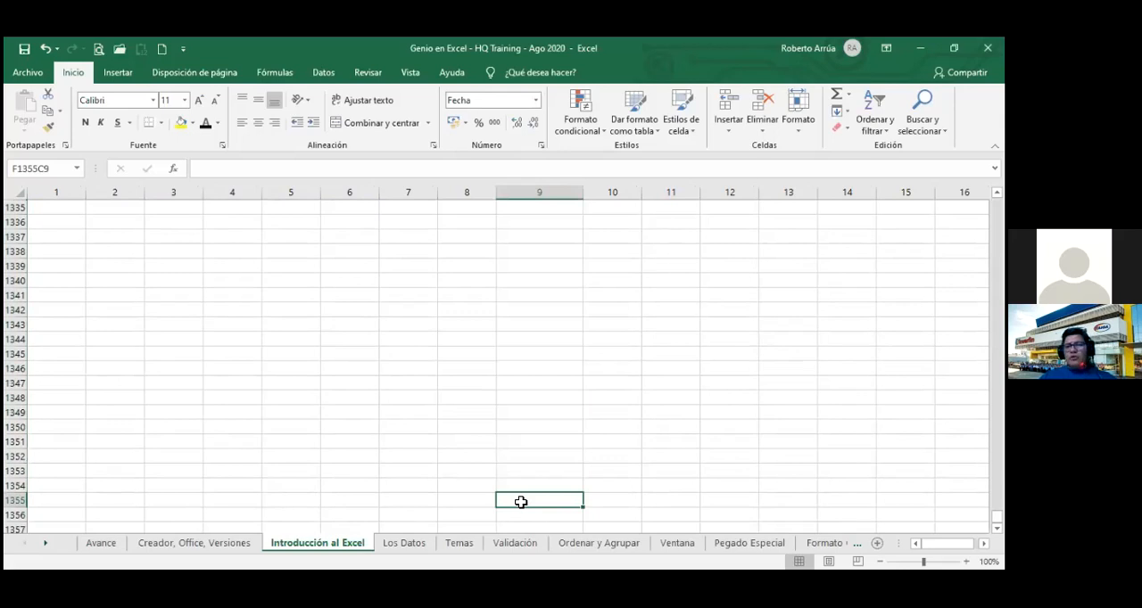
pyautogui.hotkey('ctrl', 'End')
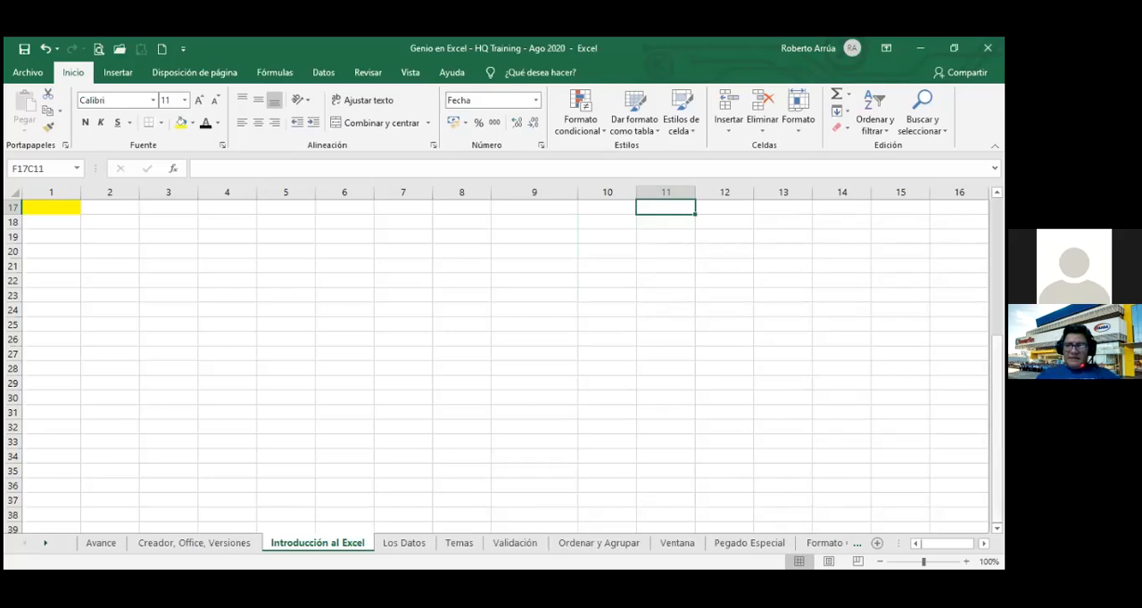
pyautogui.scroll(5, 500, 357)
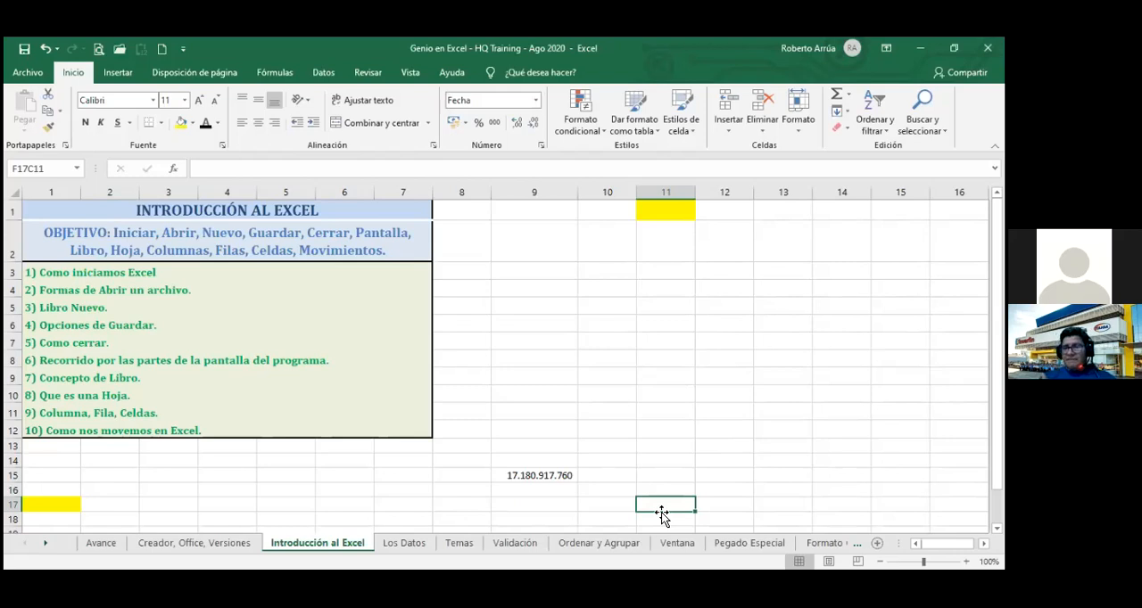
# Jump up column 11 to the yellow cell in row 1, then select the cell at row 17, column 11 again.
pyautogui.moveTo(661, 514); pyautogui.dragTo(663, 518)
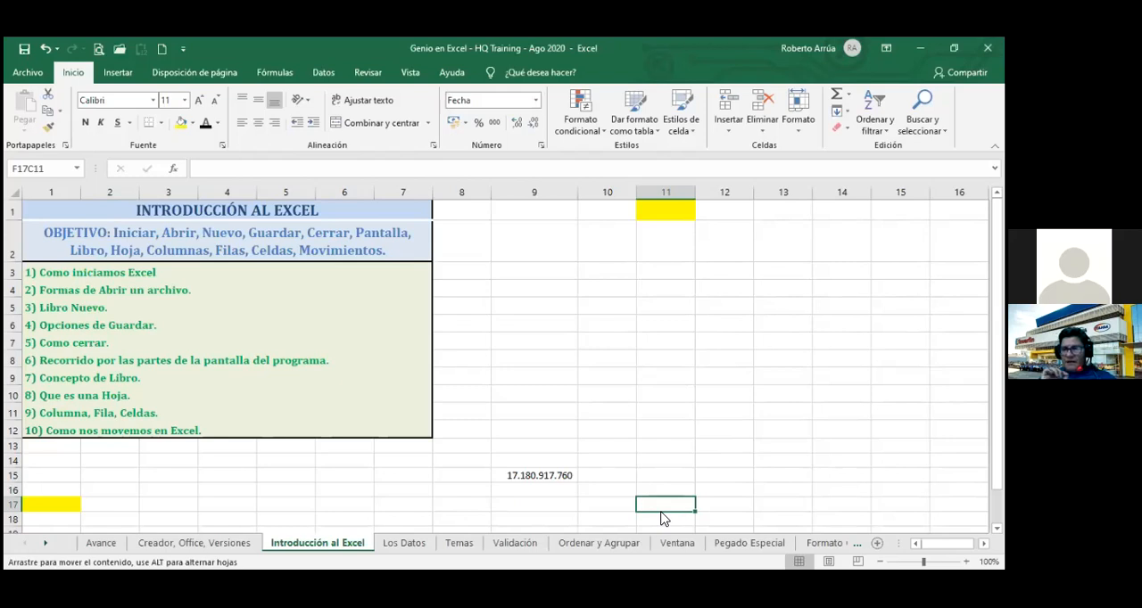
pyautogui.moveTo(661, 518); pyautogui.dragTo(660, 513)
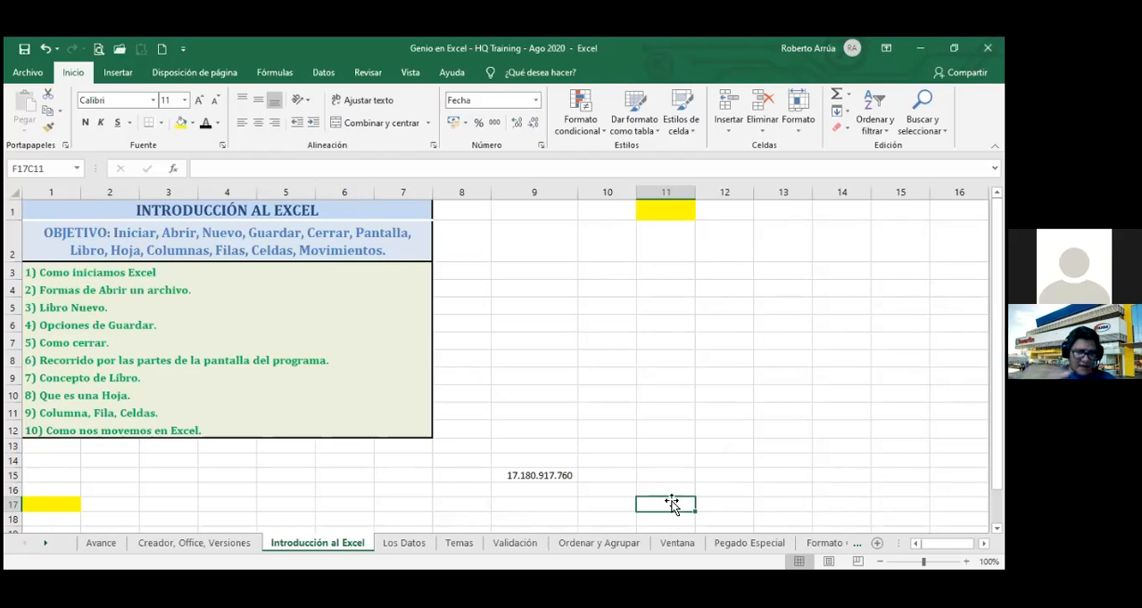
pyautogui.hotkey('ctrl', 'Up')
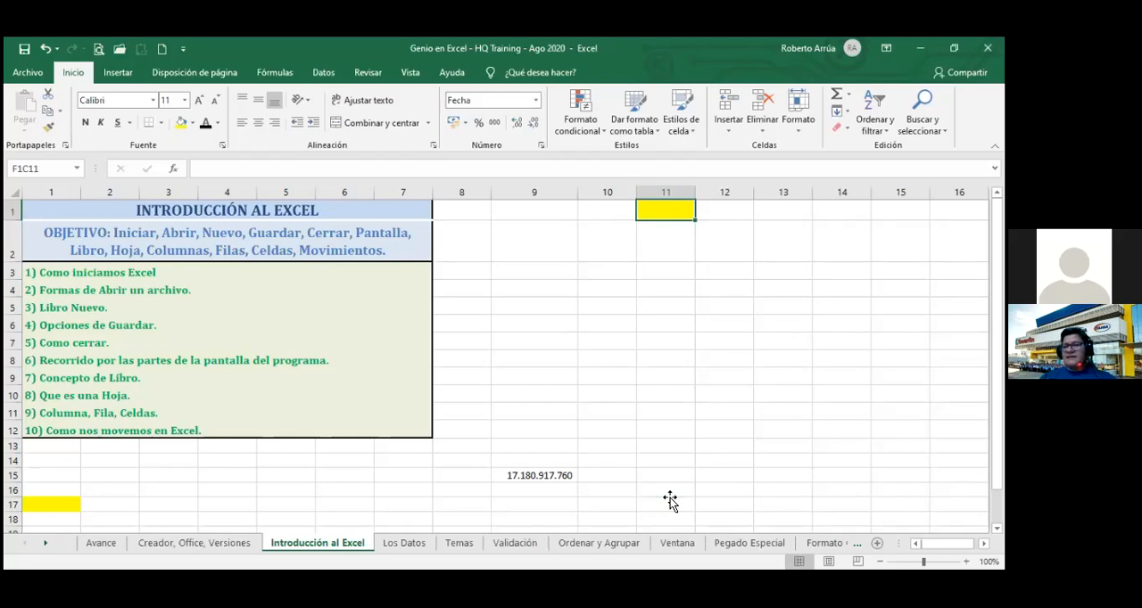
pyautogui.click(669, 497)
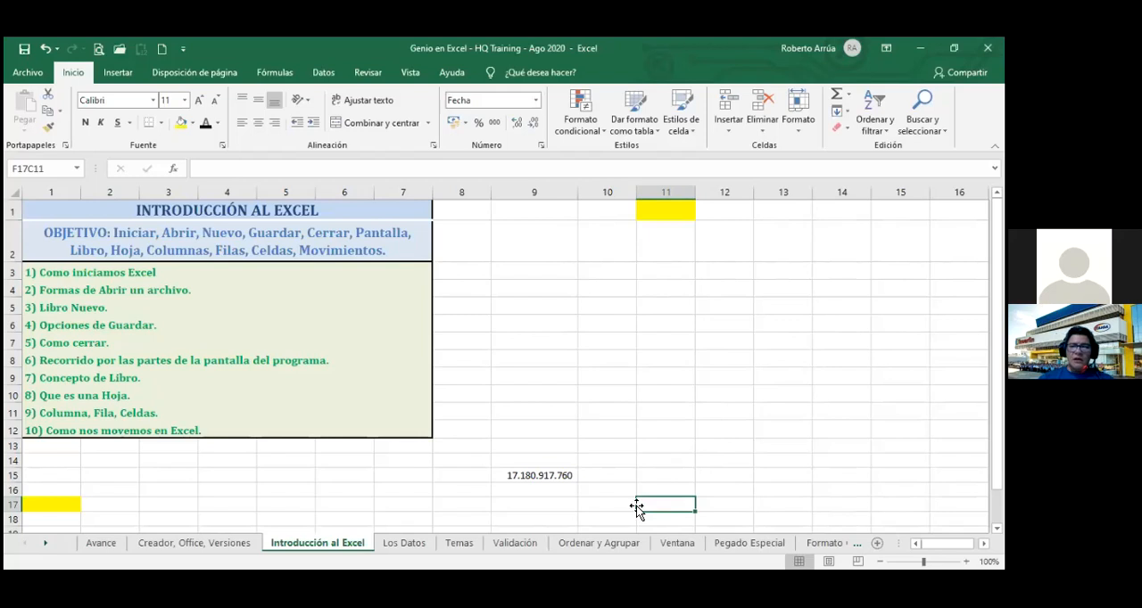
pyautogui.press('Home')
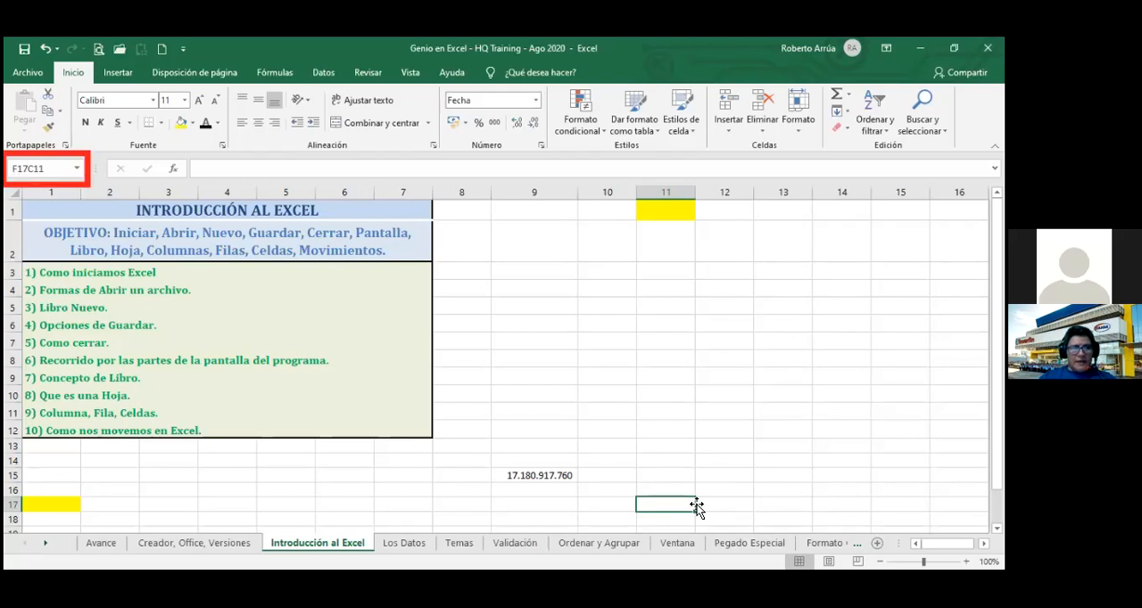
pyautogui.click(503, 169)
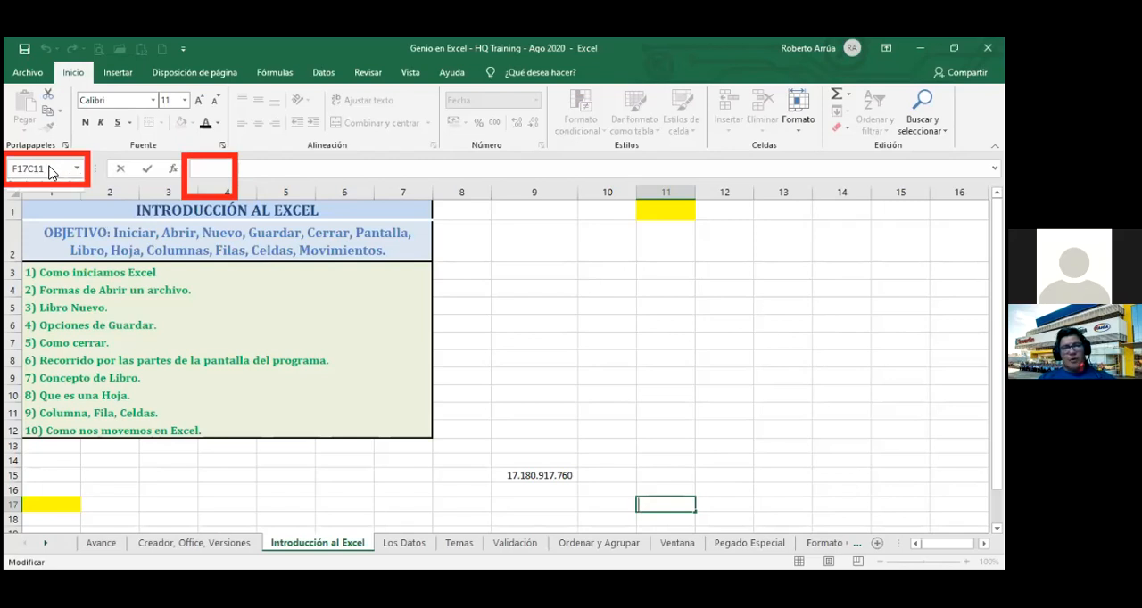
pyautogui.press('Escape')
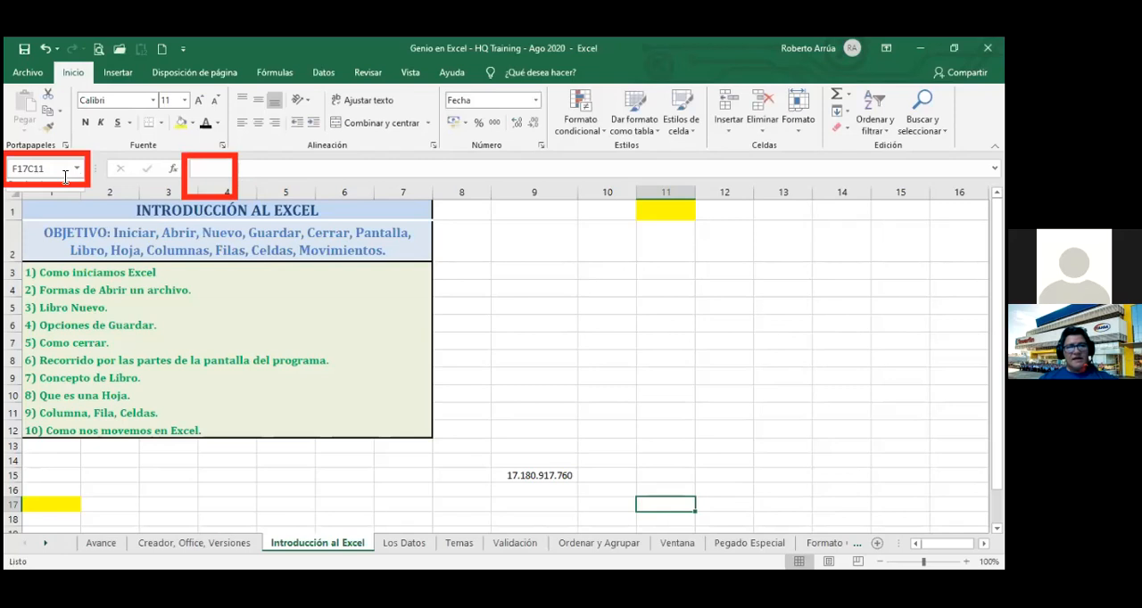
# Go directly to the cell at row 18, column 15 by entering the reference F18C15.
pyautogui.click(58, 169)
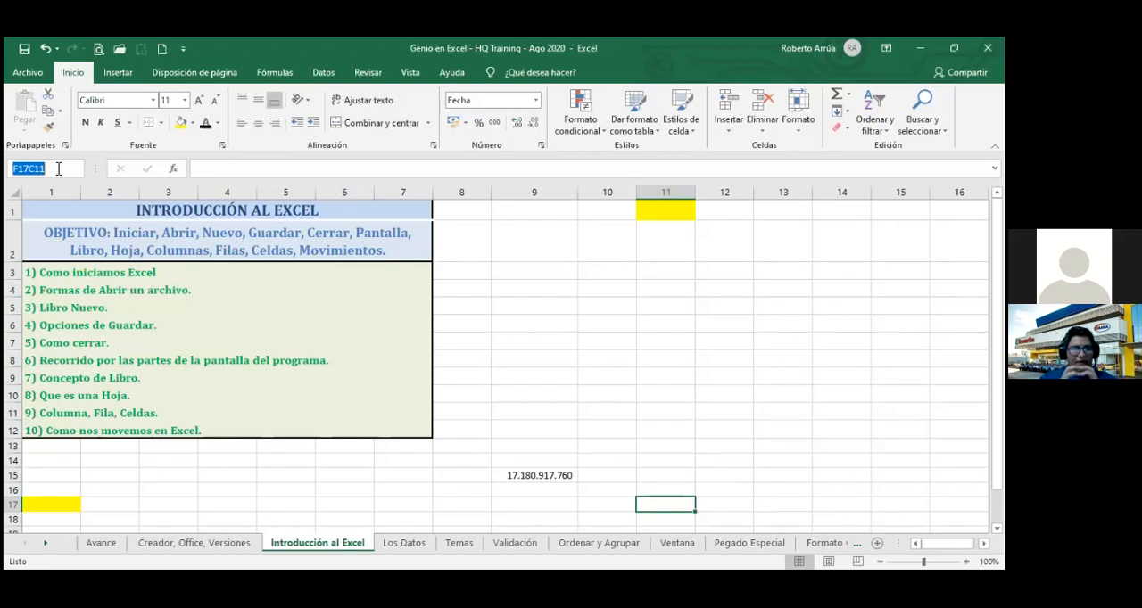
pyautogui.write('18')
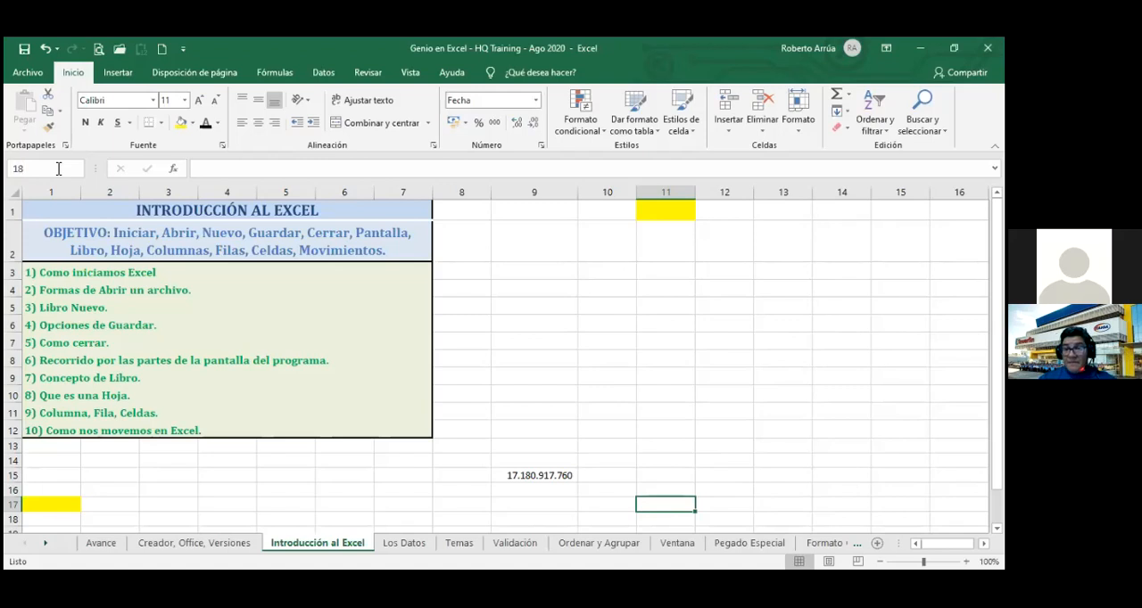
pyautogui.press('BackSpace')
pyautogui.press('BackSpace')
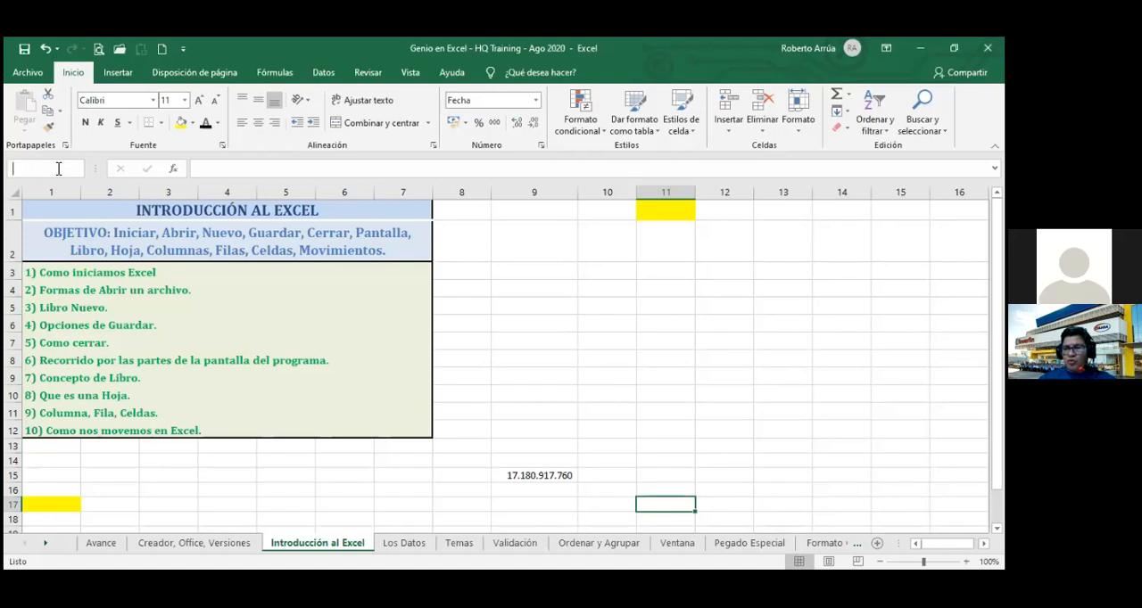
pyautogui.write('F')
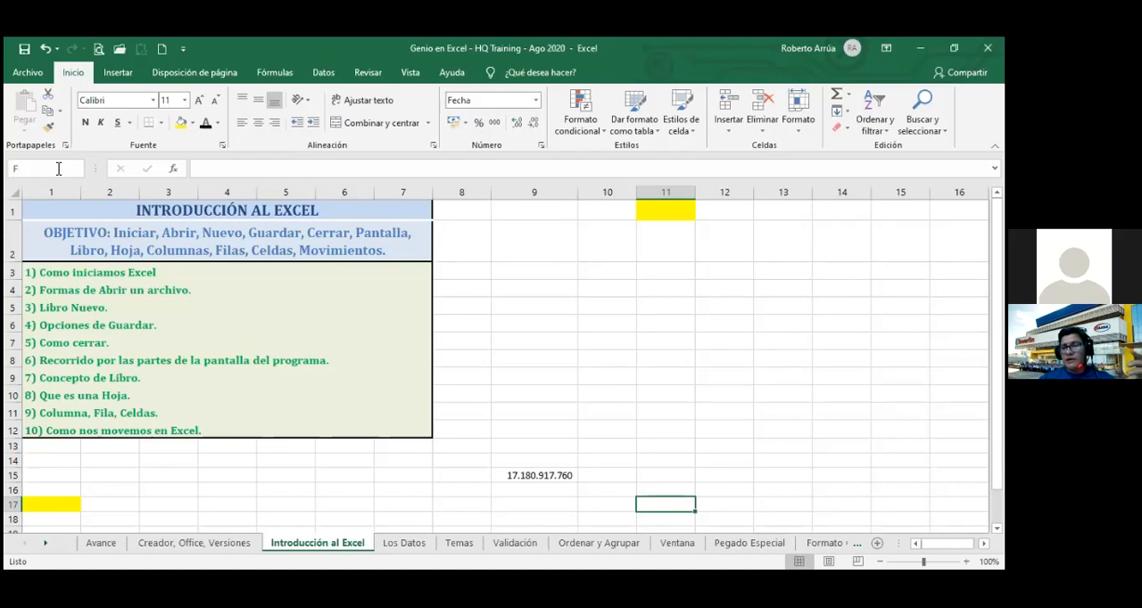
pyautogui.write('18c')
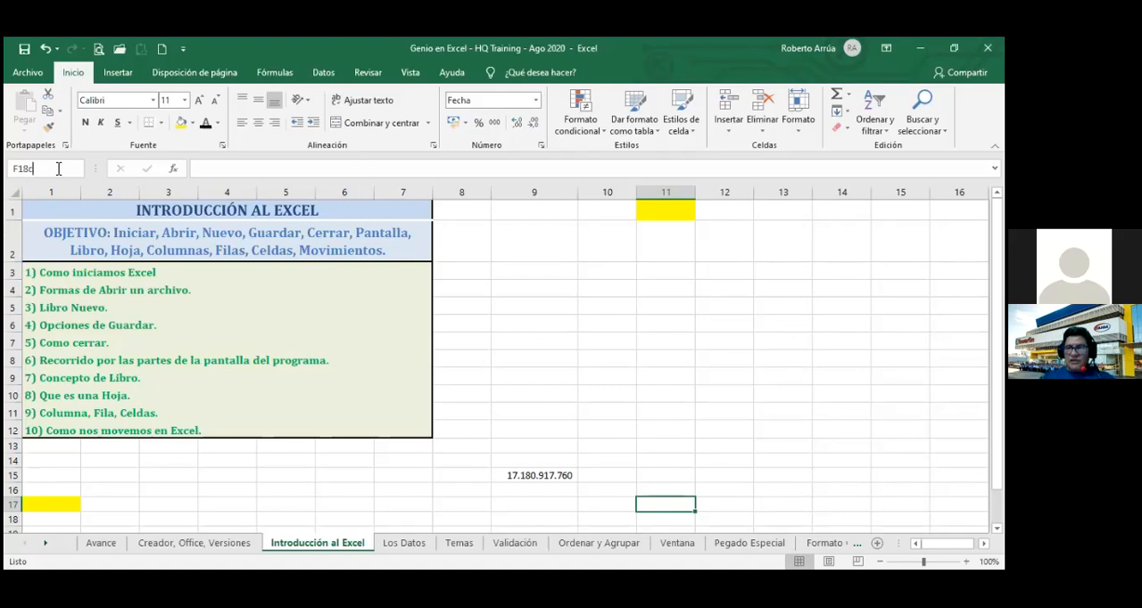
pyautogui.press('BackSpace')
pyautogui.write('C15')
pyautogui.press('Return')
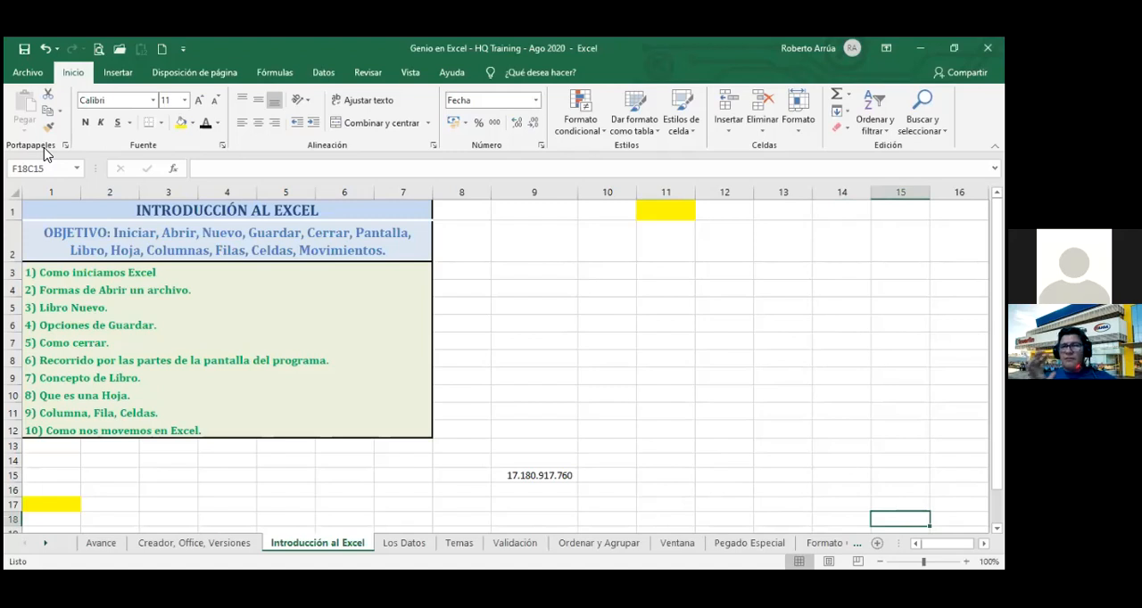
# Move cell by cell back to the empty cell at row 17, column 11.
pyautogui.press('Left')
pyautogui.press('Left')
pyautogui.press('Left')
pyautogui.press('Left')
pyautogui.press('Up')
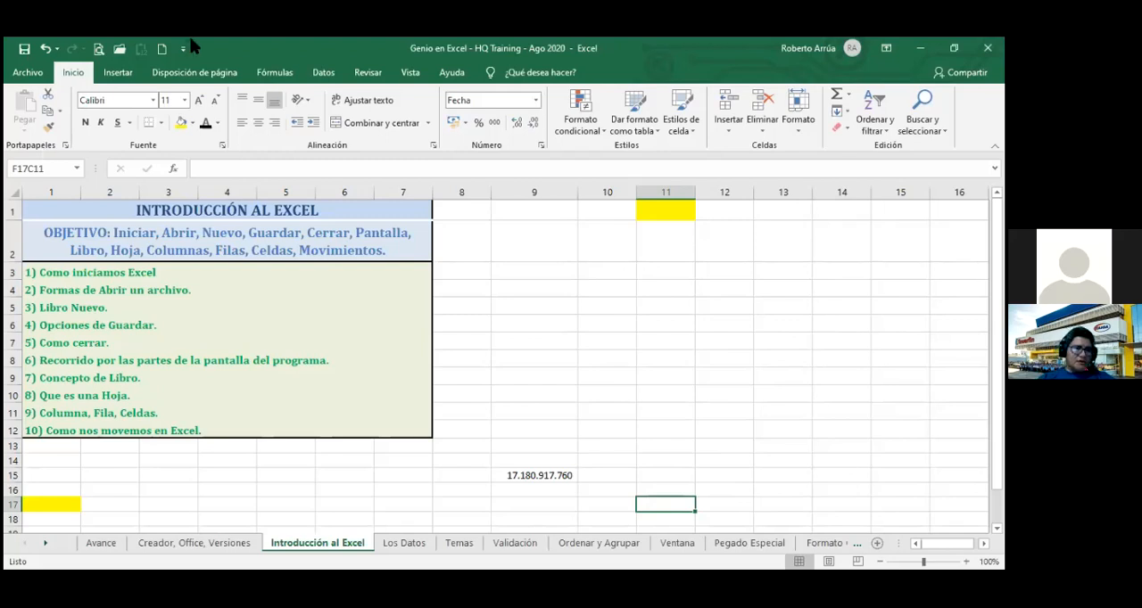
# Turn off the F1C1 reference style in the formula options and select cell L8.
pyautogui.click(28, 72)
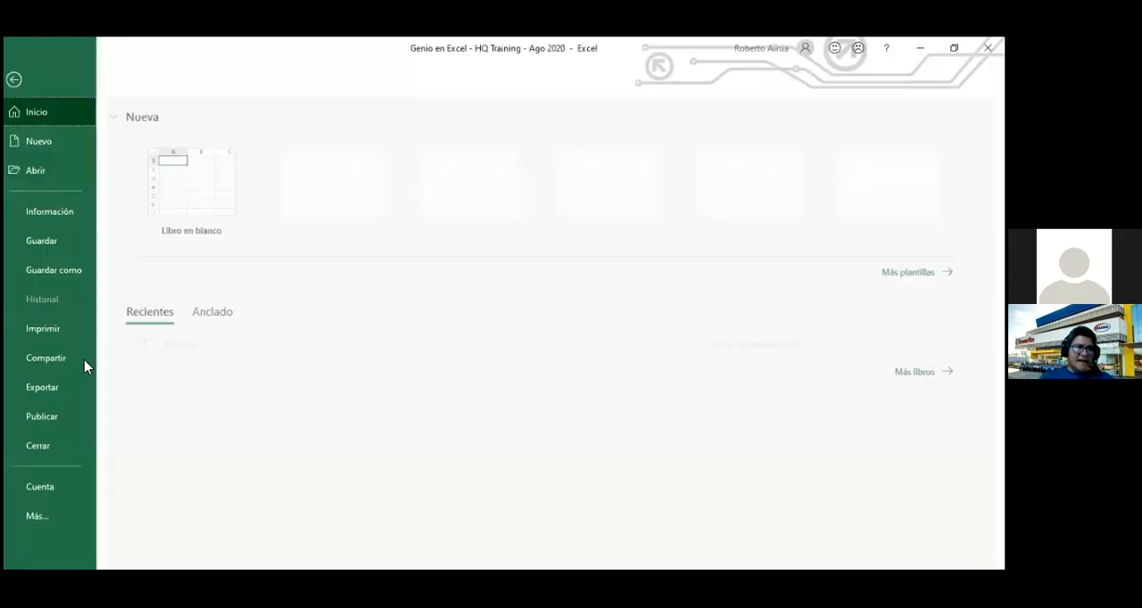
pyautogui.click(49, 525)
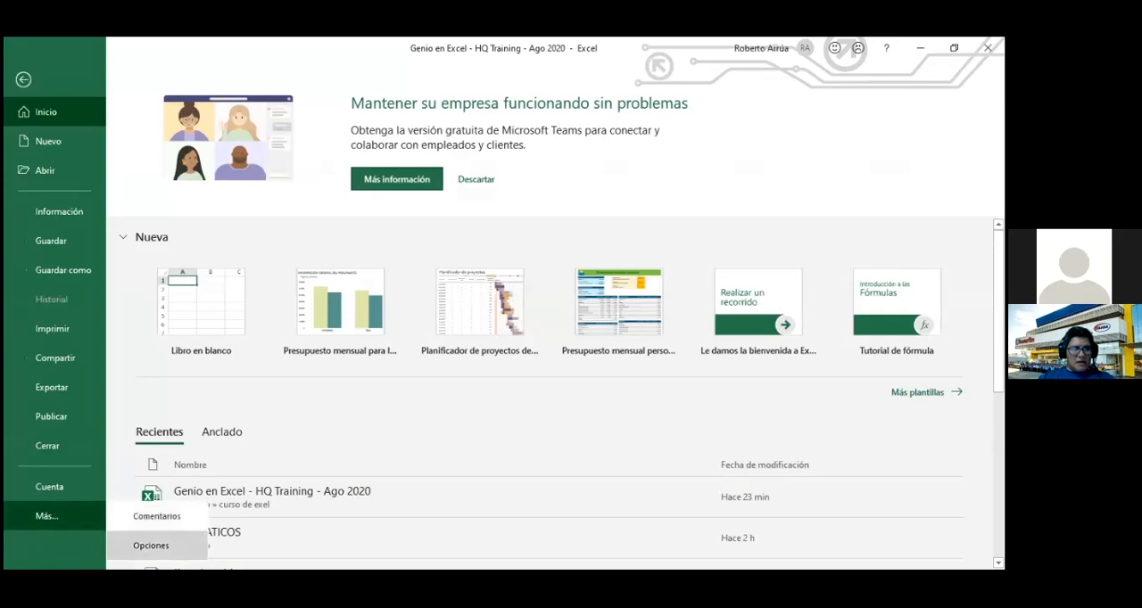
pyautogui.click(151, 545)
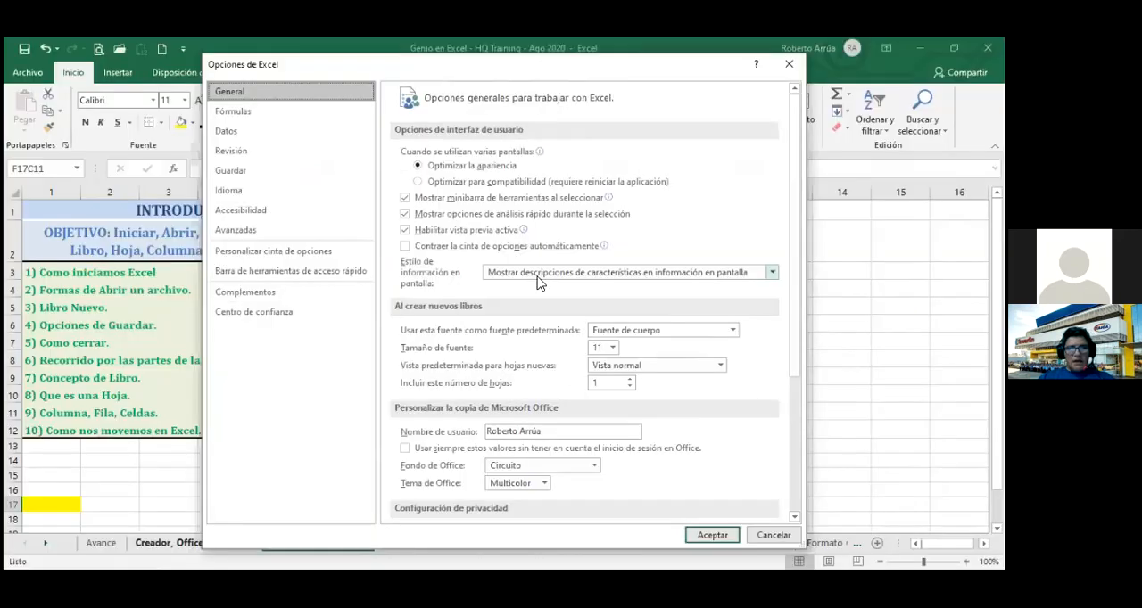
pyautogui.click(247, 118)
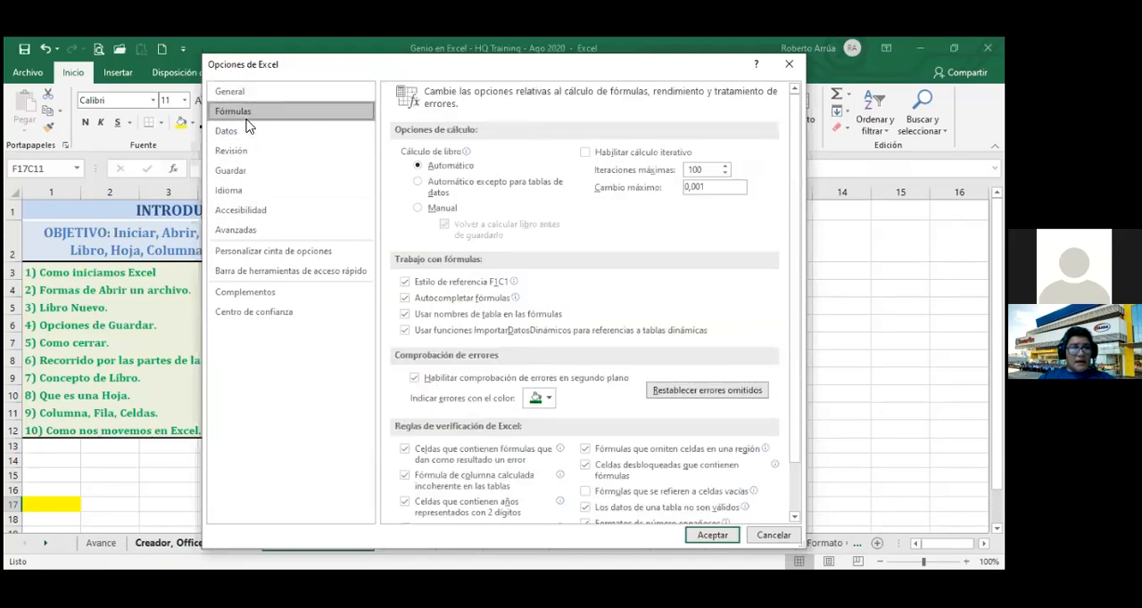
pyautogui.click(405, 282)
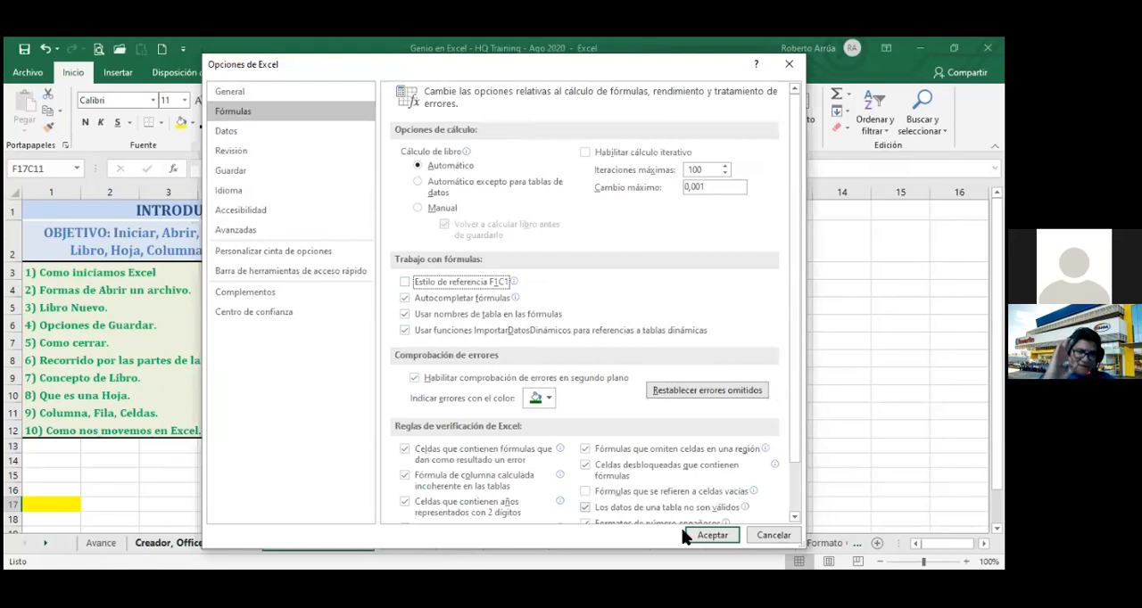
pyautogui.click(711, 536)
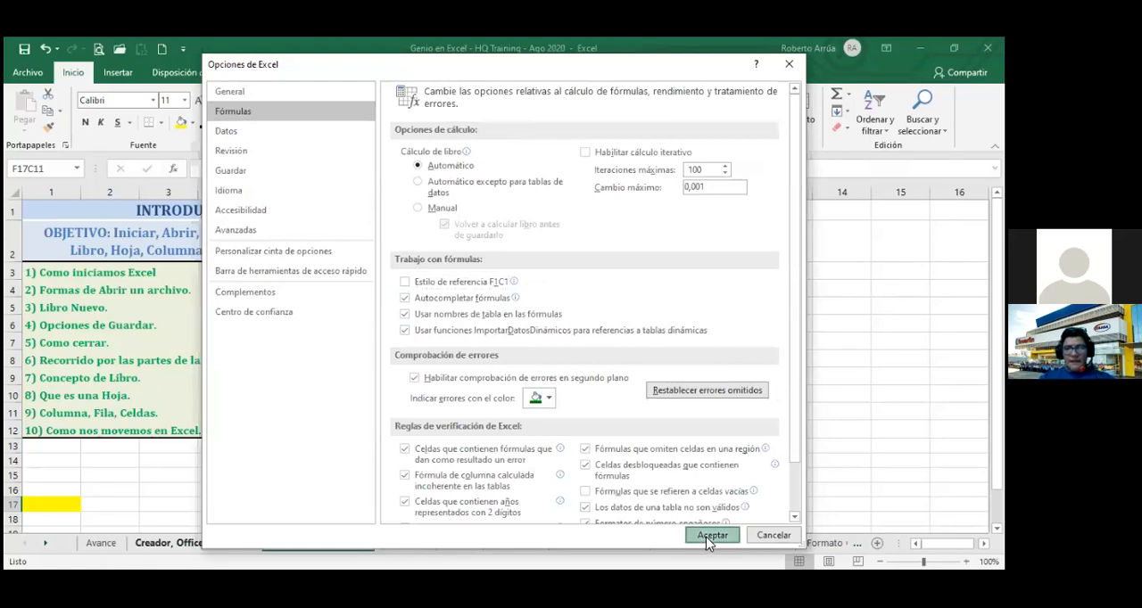
pyautogui.click(696, 362)
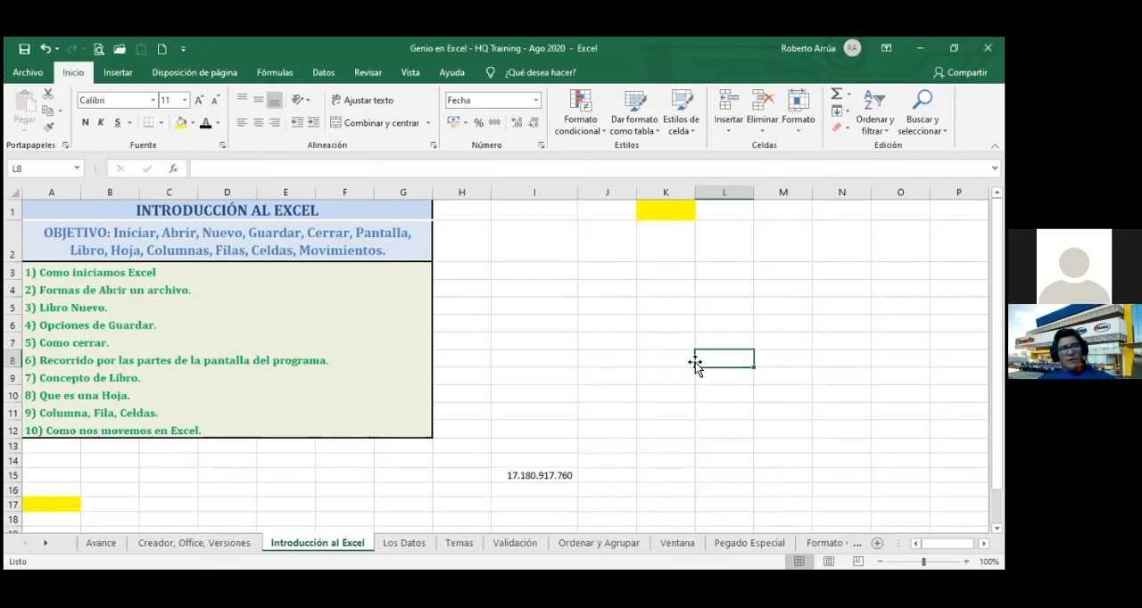
# Jump to the last used cell, then go directly to cell O18 by entering its reference.
pyautogui.hotkey('ctrl', 'End')
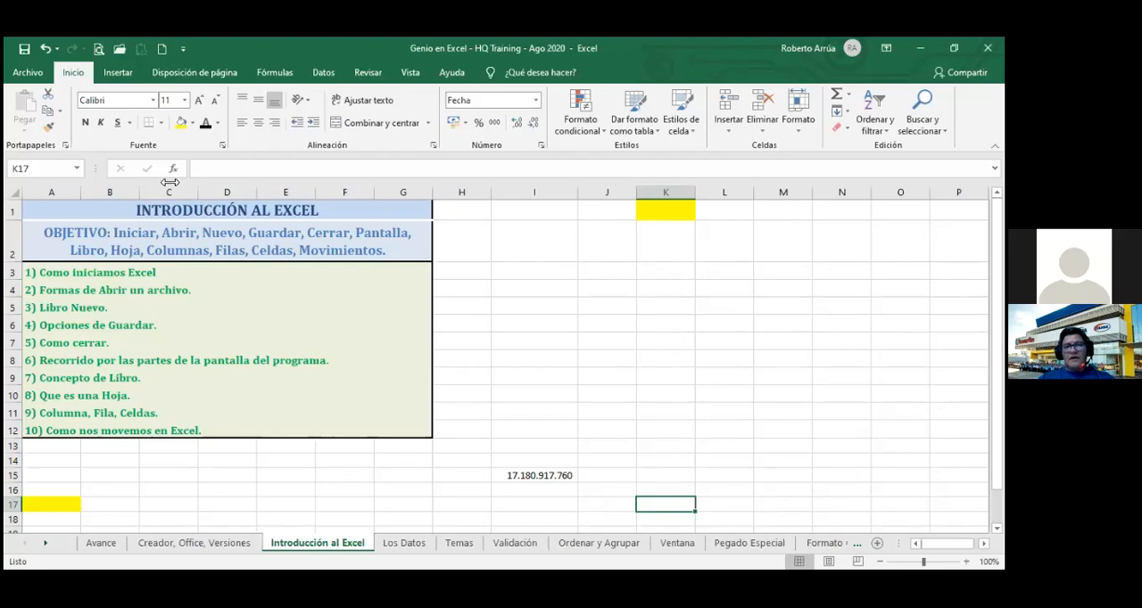
pyautogui.click(43, 170)
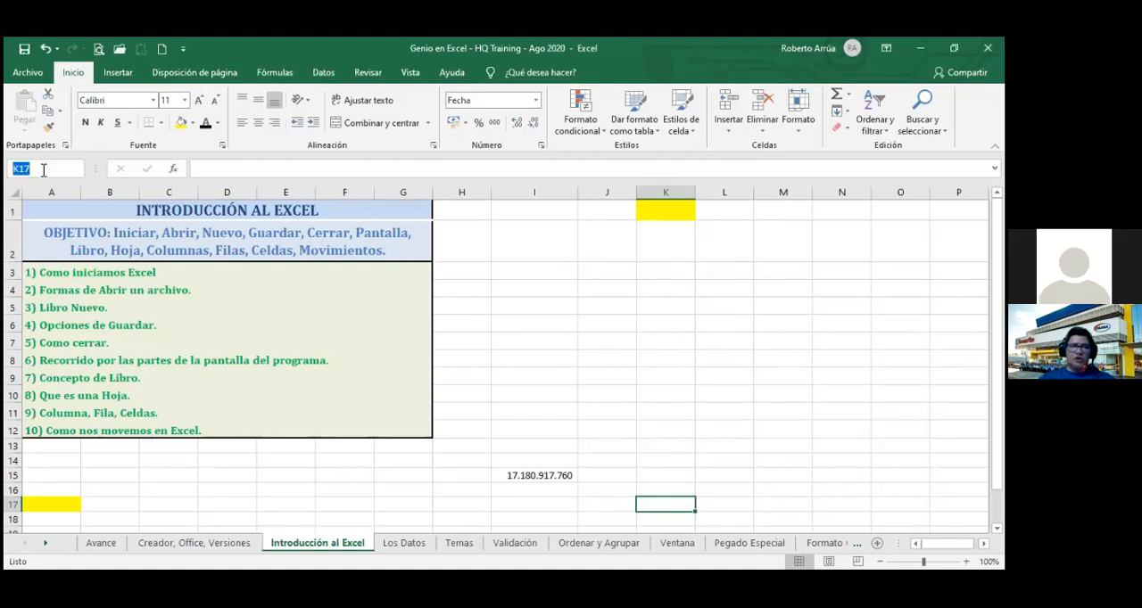
pyautogui.press('BackSpace')
pyautogui.write('O')
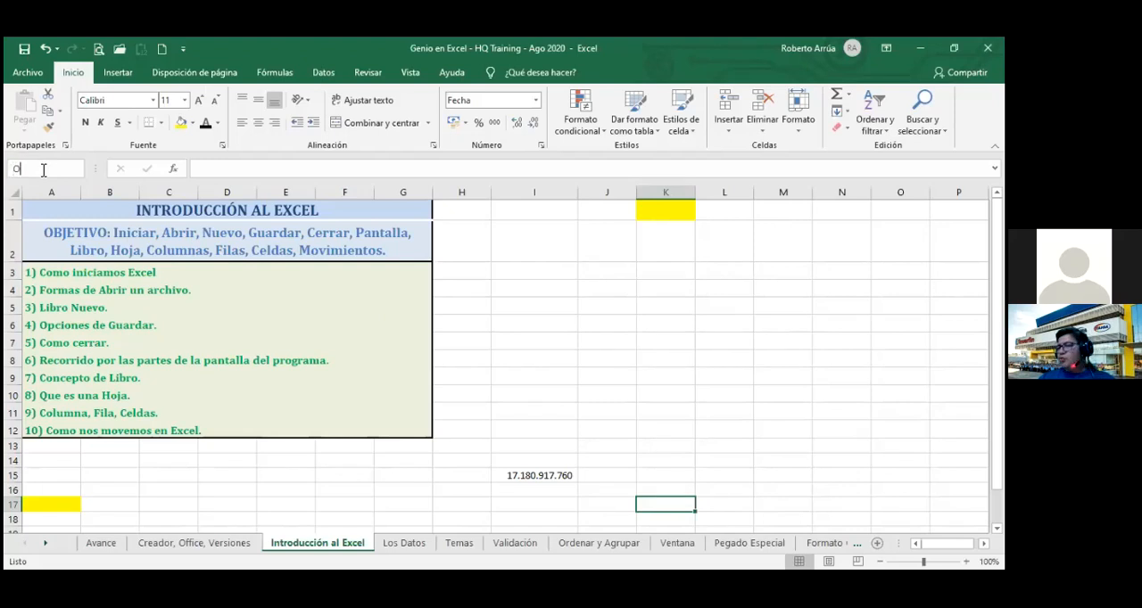
pyautogui.write('18')
pyautogui.press('Return')
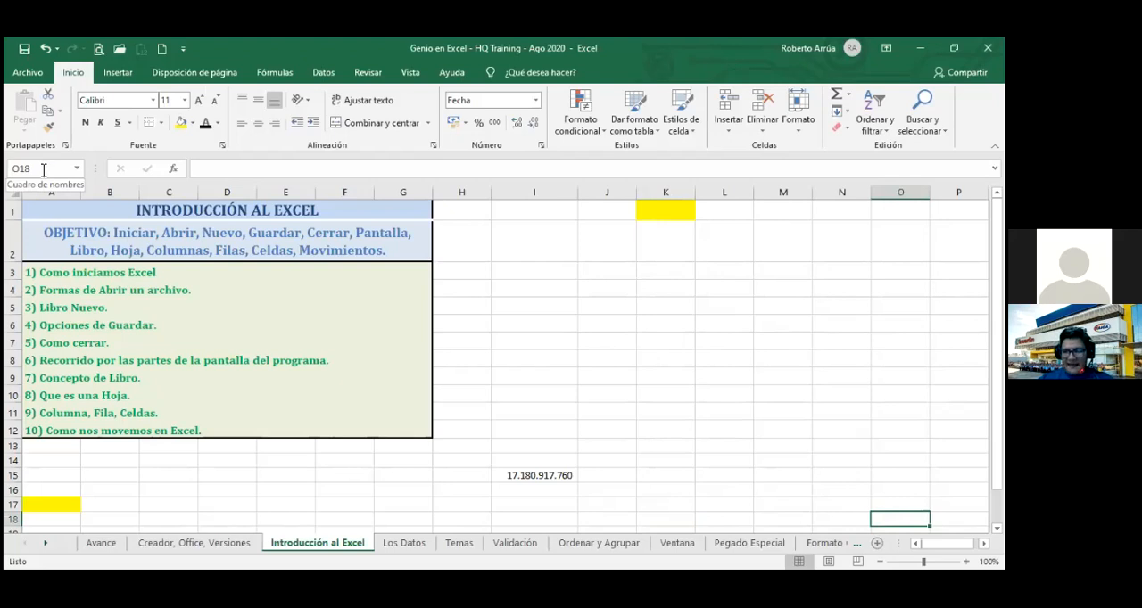
# Enter a person's first name in cell O18, then jump to the first cell and to the last used cell.
pyautogui.write('roberto')
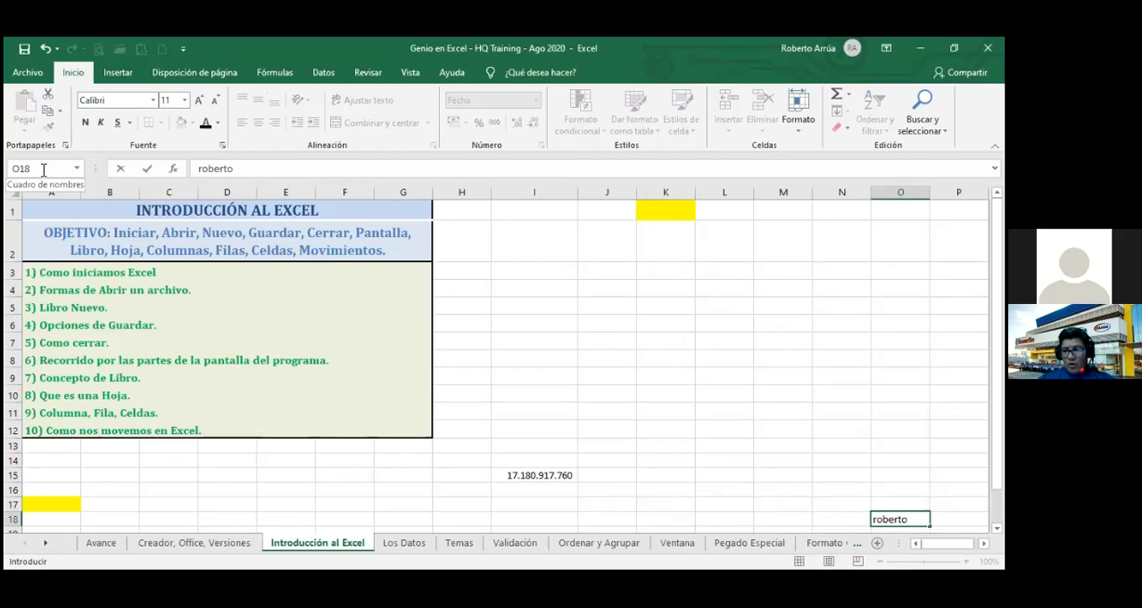
pyautogui.press('Return')
pyautogui.press('Up')
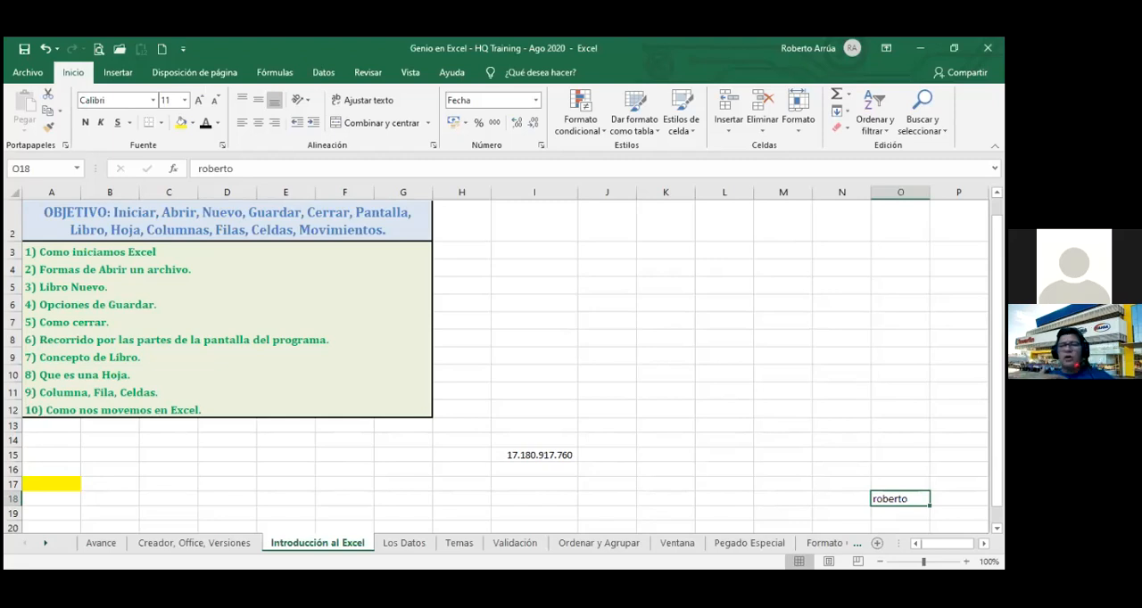
pyautogui.hotkey('ctrl', 'Home')
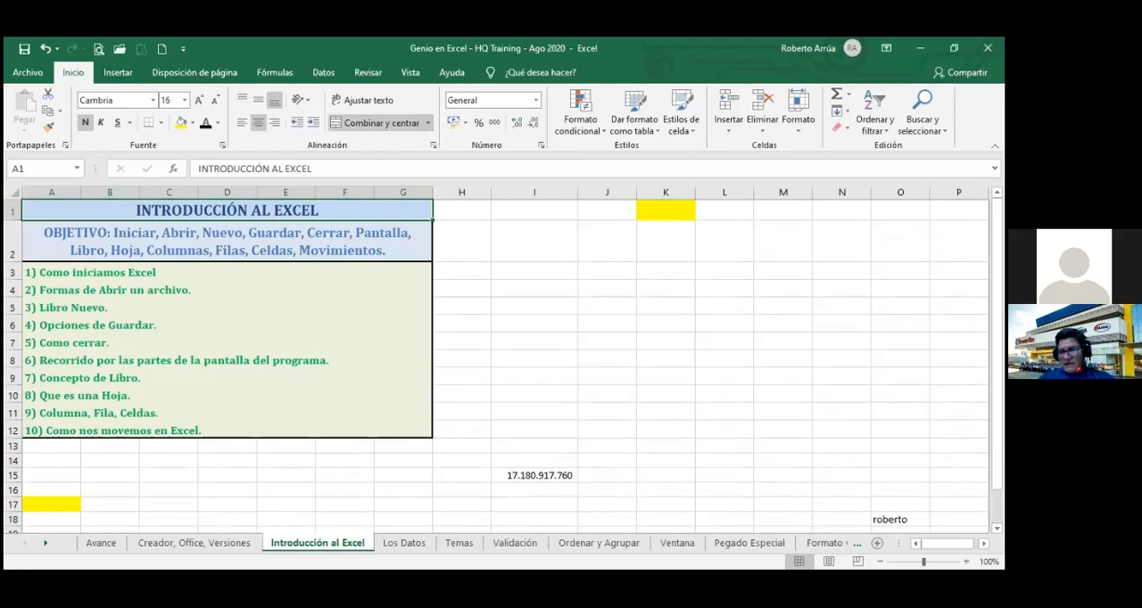
pyautogui.hotkey('ctrl', 'End')
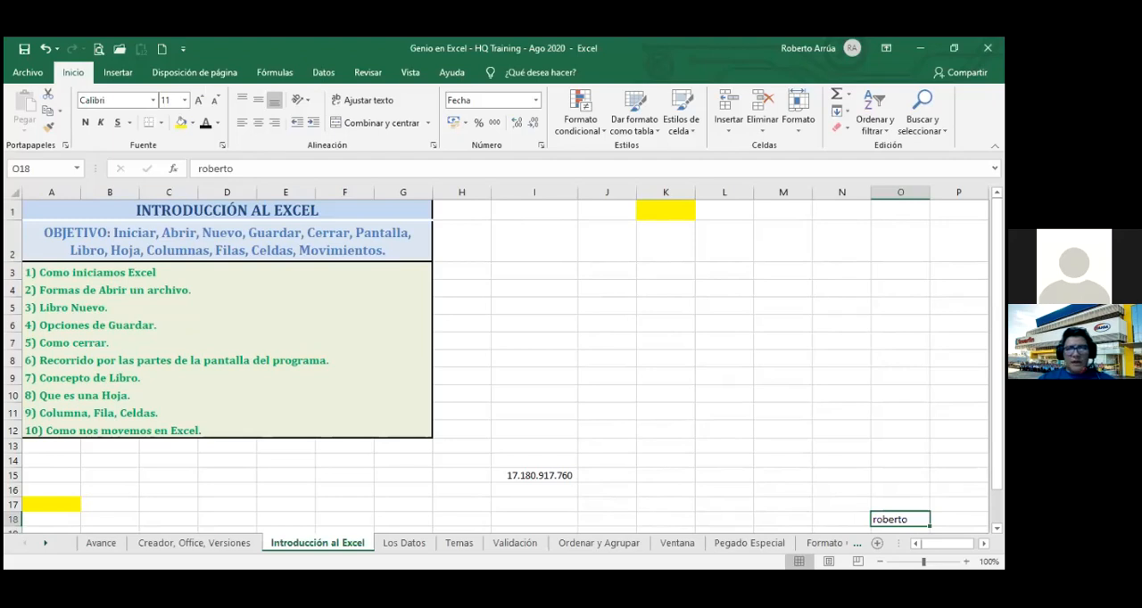
# Go to cell M15 with the Go To command.
pyautogui.press('F5')
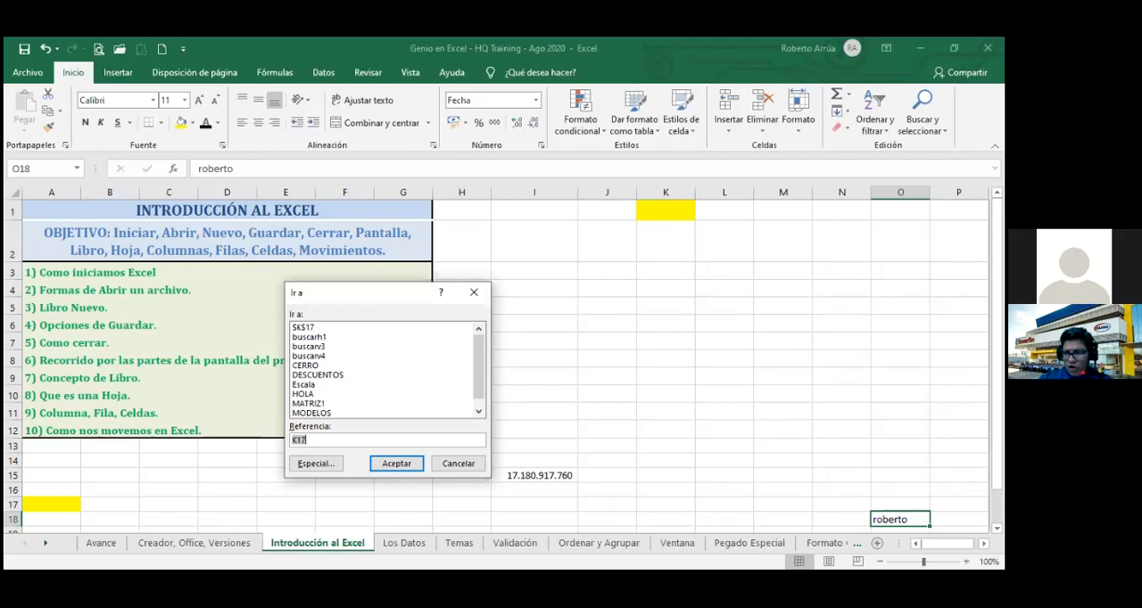
pyautogui.write('m15')
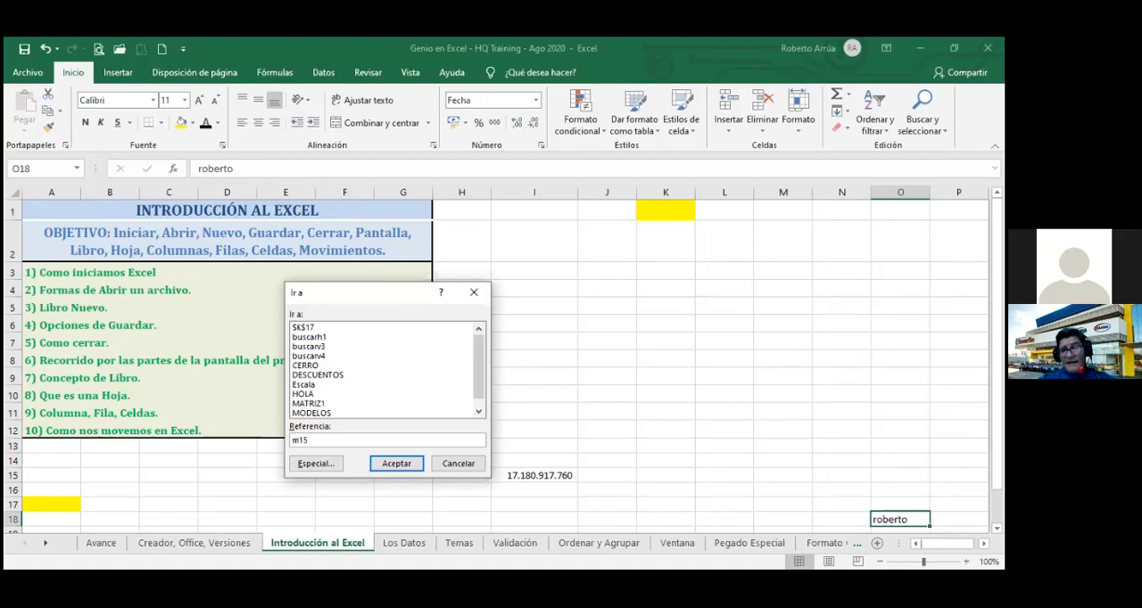
pyautogui.press('Return')
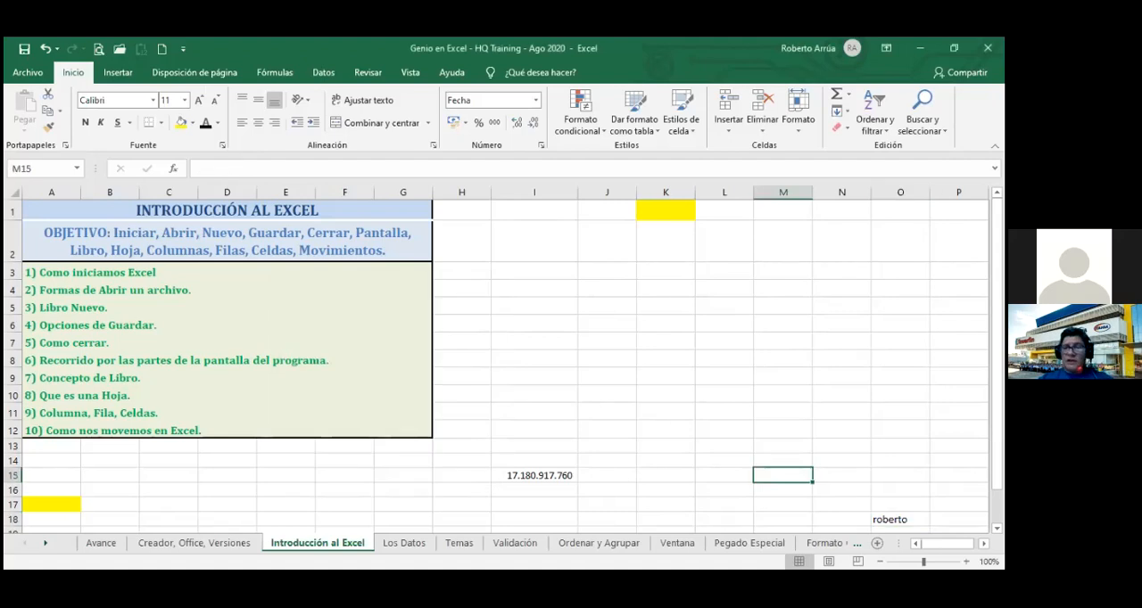
# Go to cell Z500 with the Go To command and fill it with standard yellow.
pyautogui.press('F5')
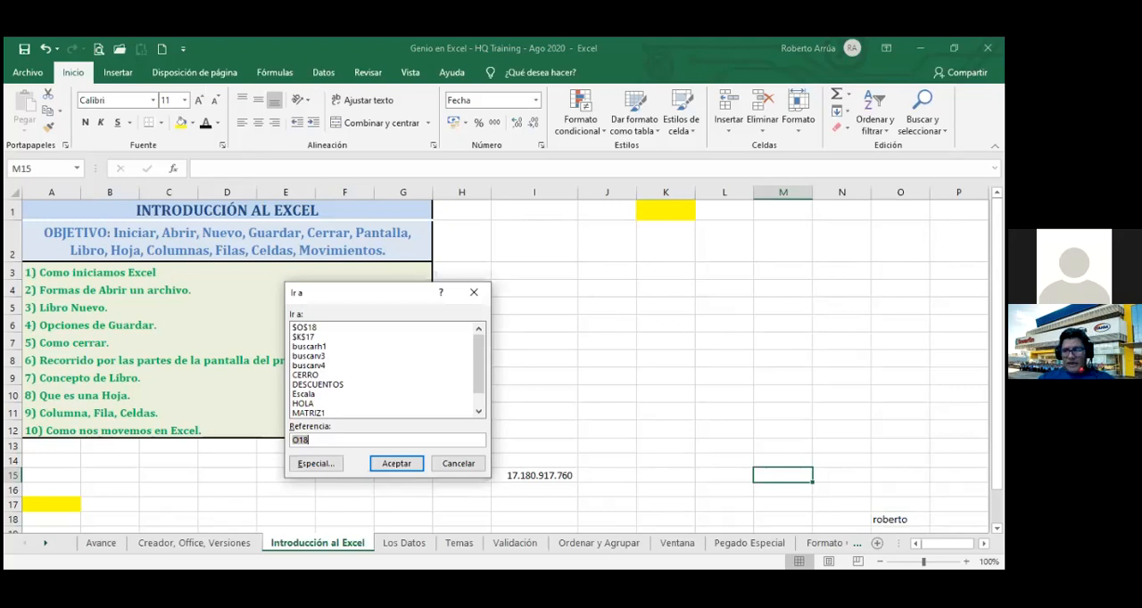
pyautogui.write('z500')
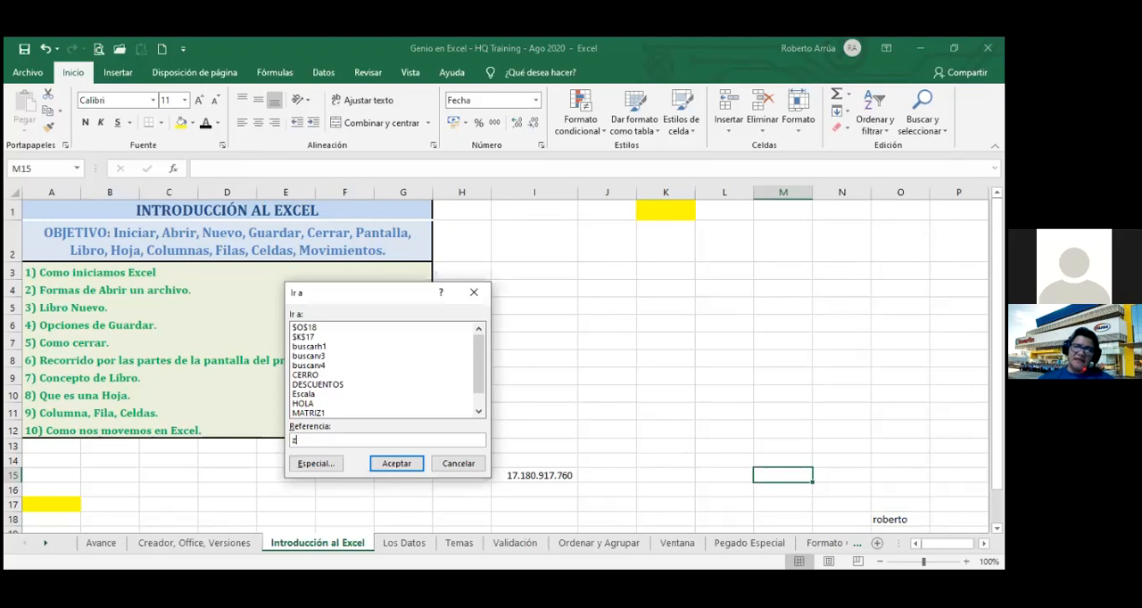
pyautogui.press('Return')
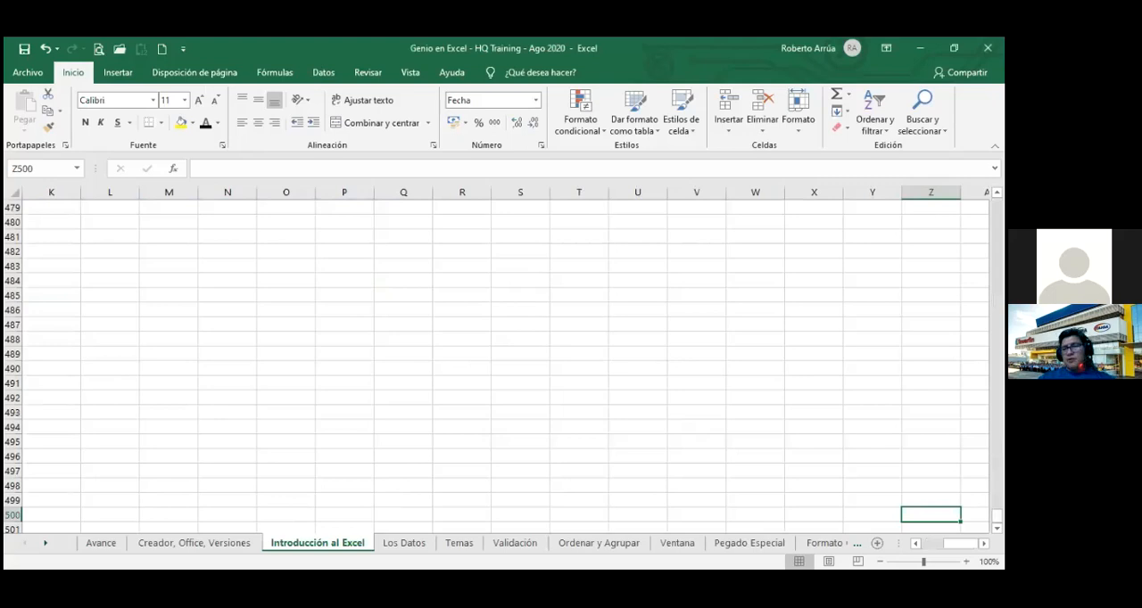
pyautogui.click(192, 125)
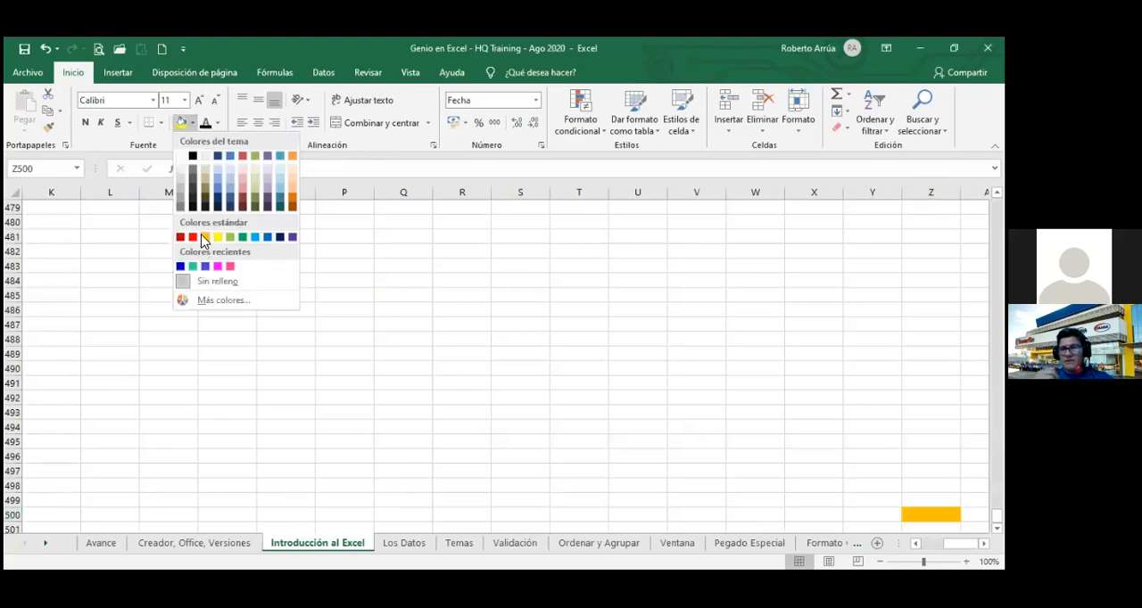
pyautogui.click(218, 239)
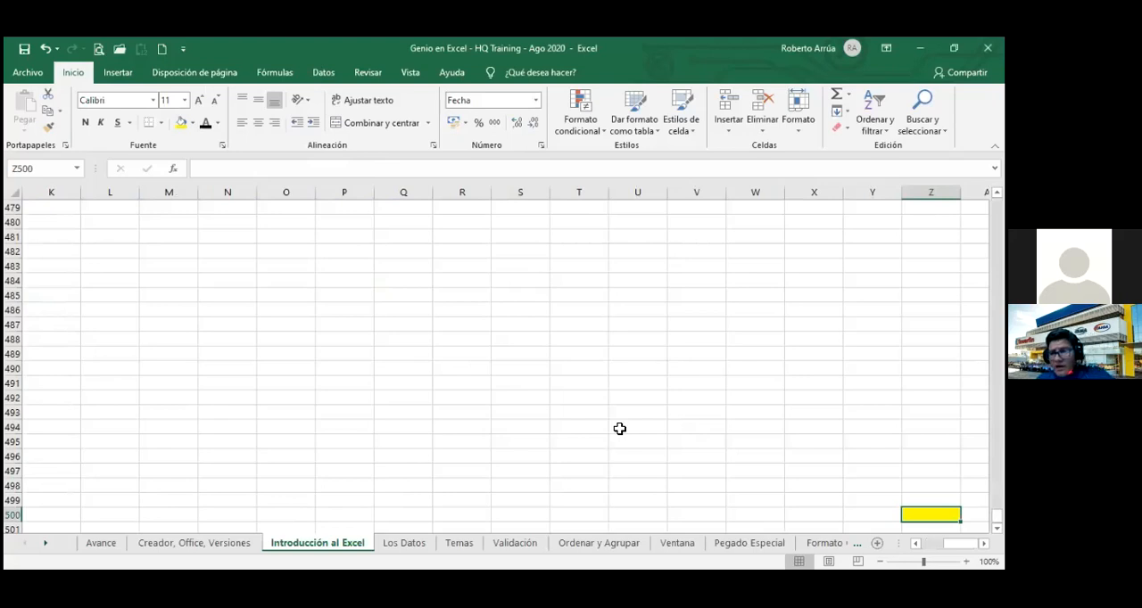
# Jump to cell A1 and then to the last used cell to test the range with Z500 filled.
pyautogui.hotkey('ctrl', 'Home')
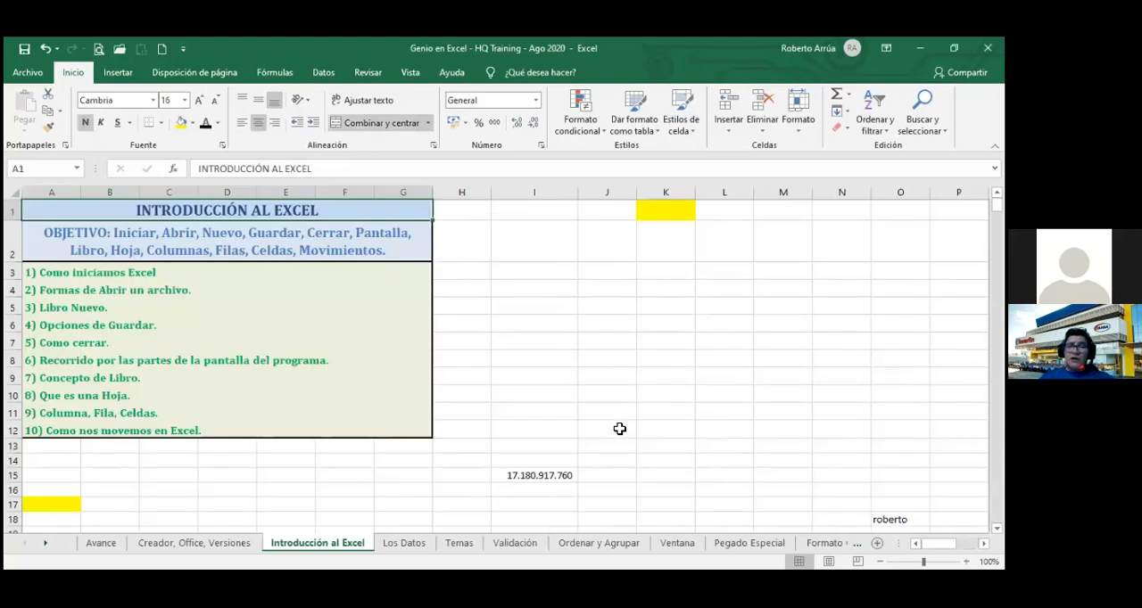
pyautogui.hotkey('ctrl', 'End')
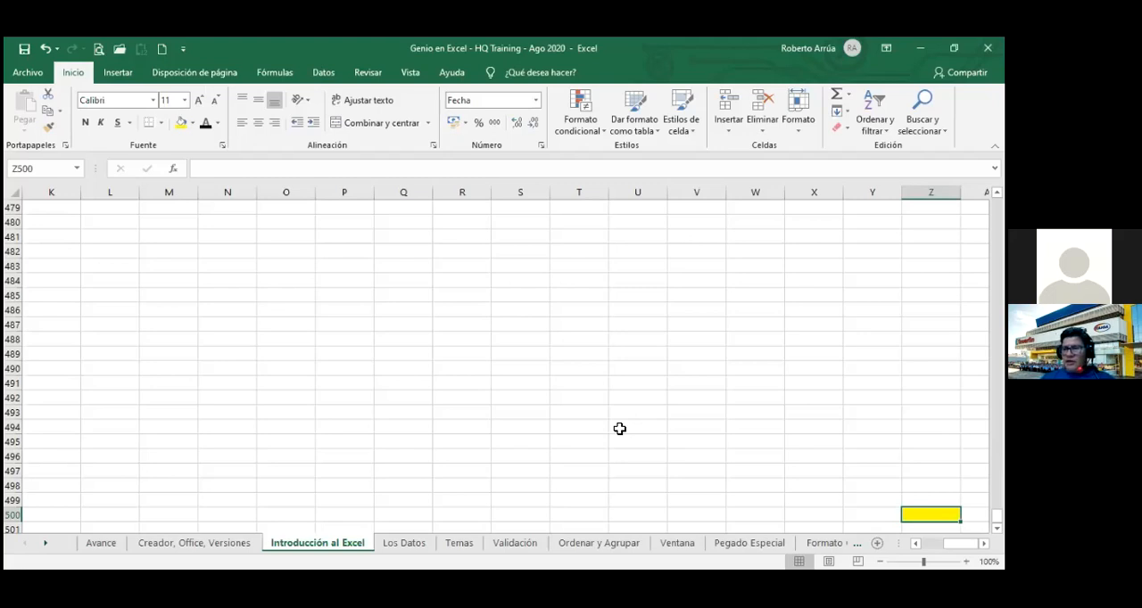
pyautogui.press('F5')
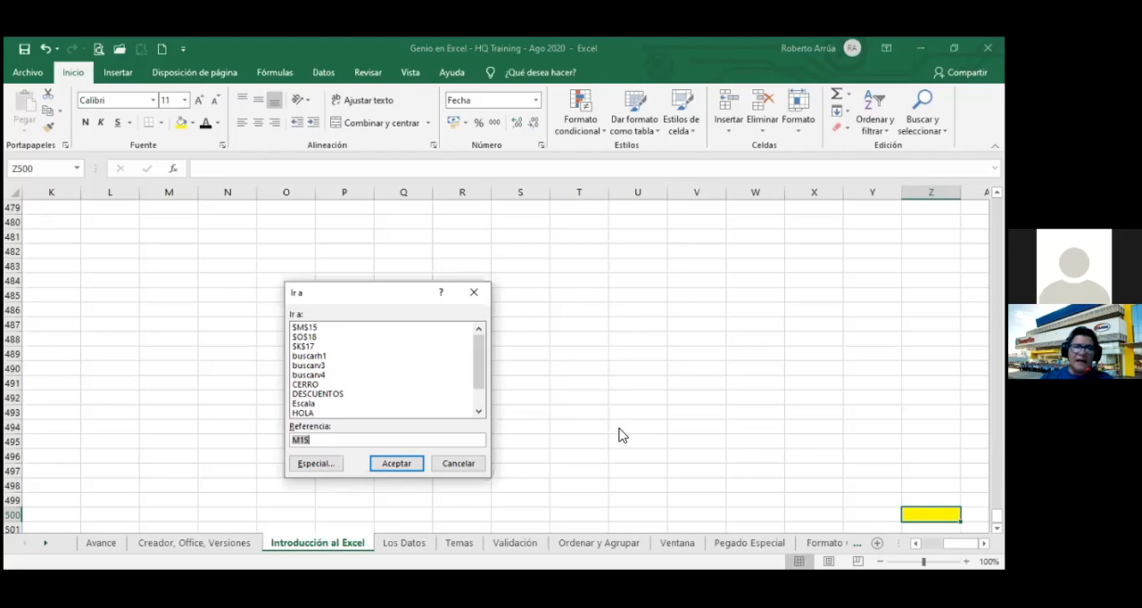
pyautogui.press('Escape')
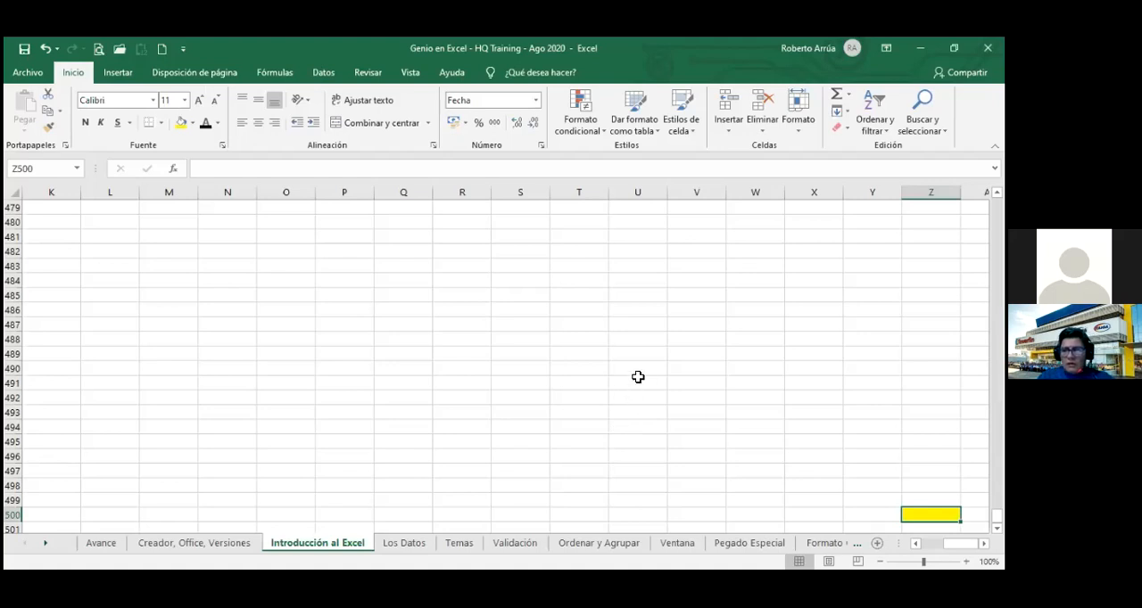
# Select the cell range U479:U484, then replace that selection with the single cell V479.
pyautogui.click(660, 208)
pyautogui.moveTo(659, 207); pyautogui.dragTo(651, 275)
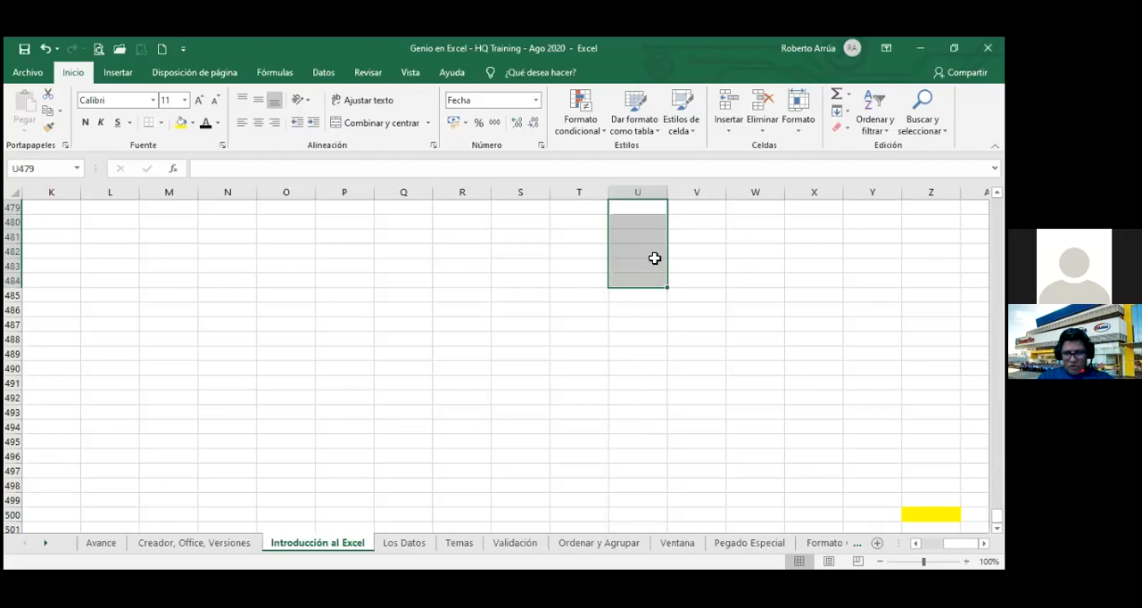
pyautogui.click(705, 275)
pyautogui.click(693, 207)
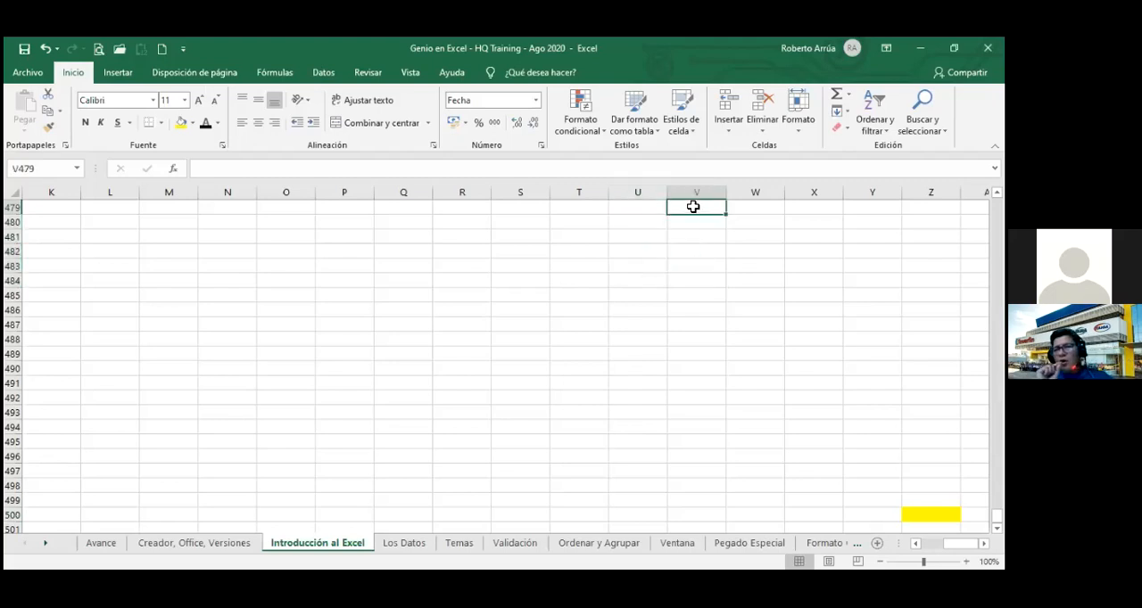
pyautogui.moveTo(693, 207); pyautogui.dragTo(693, 206)
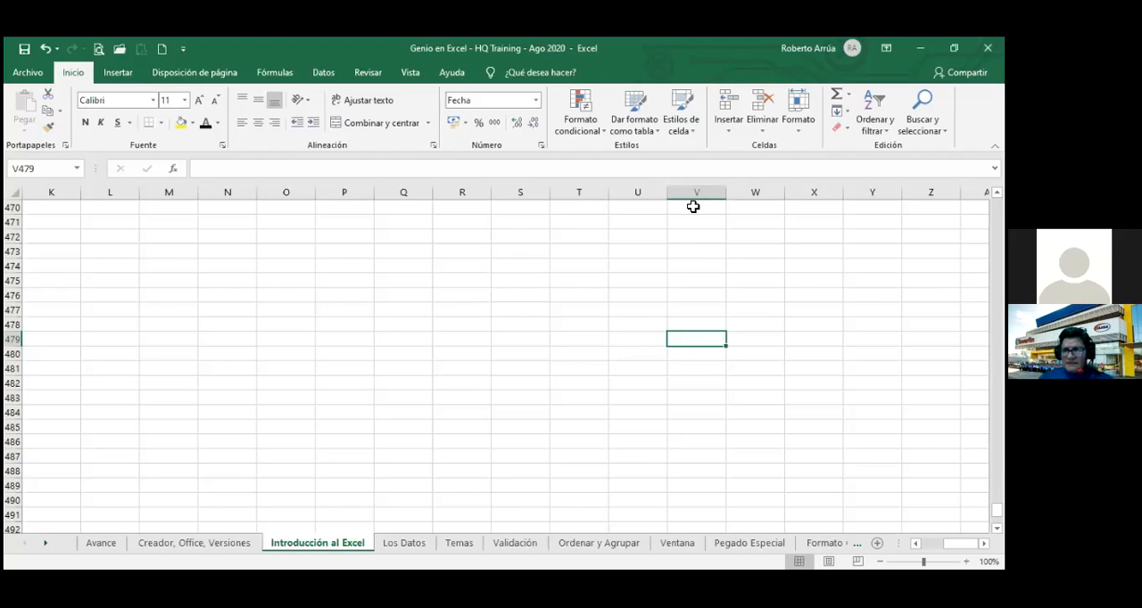
# Extend the selection vertically from V479 up to V477, sweep it down and up again, and reduce it to V479.
pyautogui.hotkey('shift', 'Up')
pyautogui.hotkey('shift', 'Up')
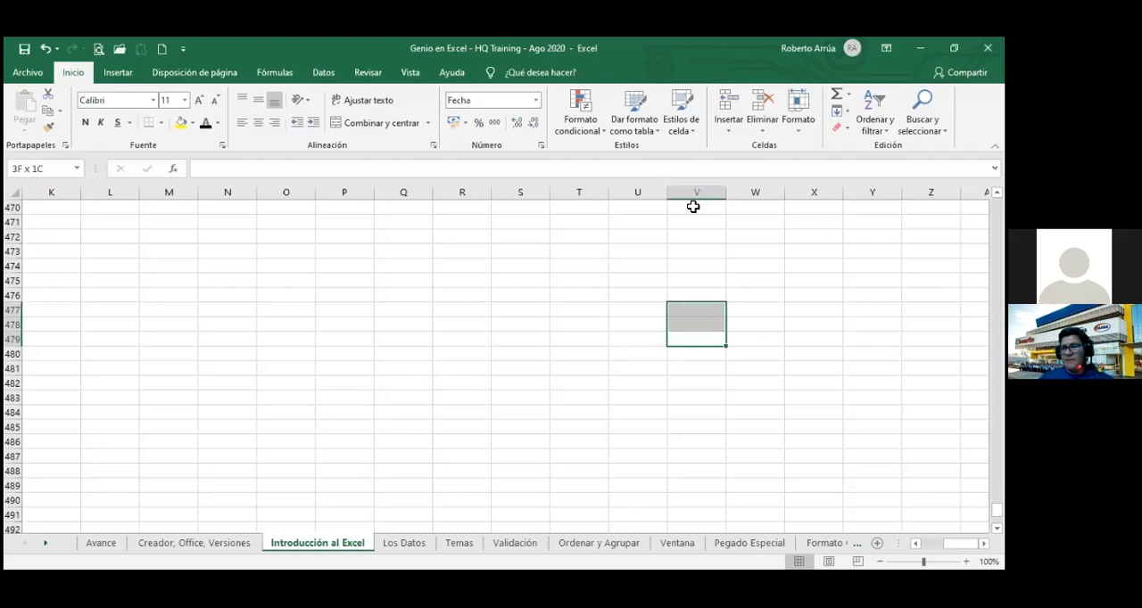
pyautogui.hotkey('shift', 'Down')
pyautogui.hotkey('shift', 'Down')
pyautogui.hotkey('shift', 'Down')
pyautogui.hotkey('shift', 'Down')
pyautogui.hotkey('shift', 'Up')
pyautogui.hotkey('shift', 'Up')
pyautogui.hotkey('shift', 'Up')
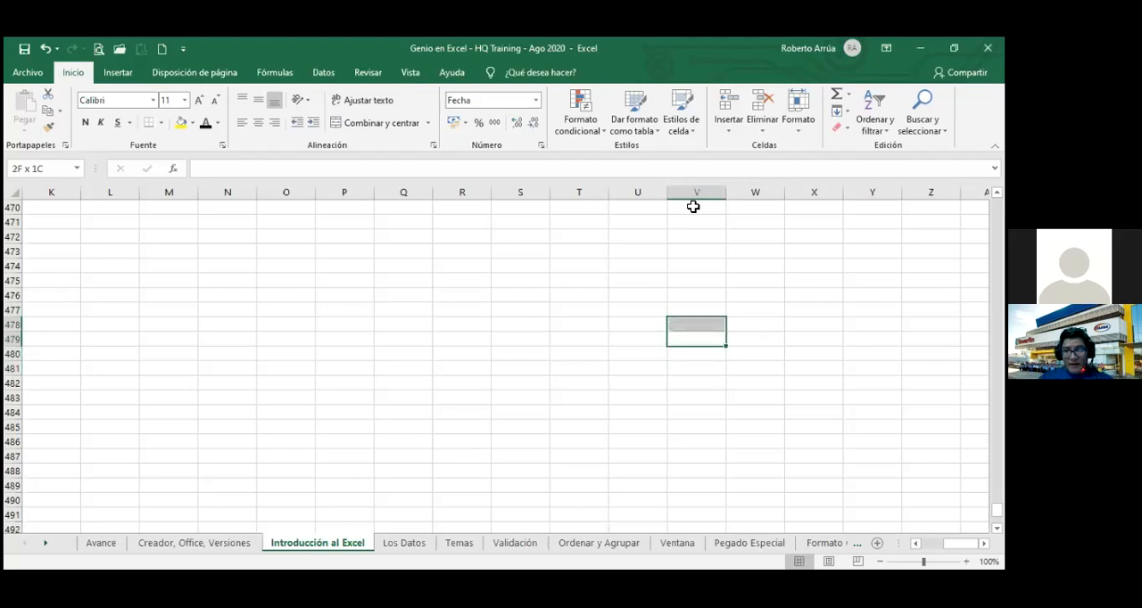
pyautogui.hotkey('shift', 'Down')
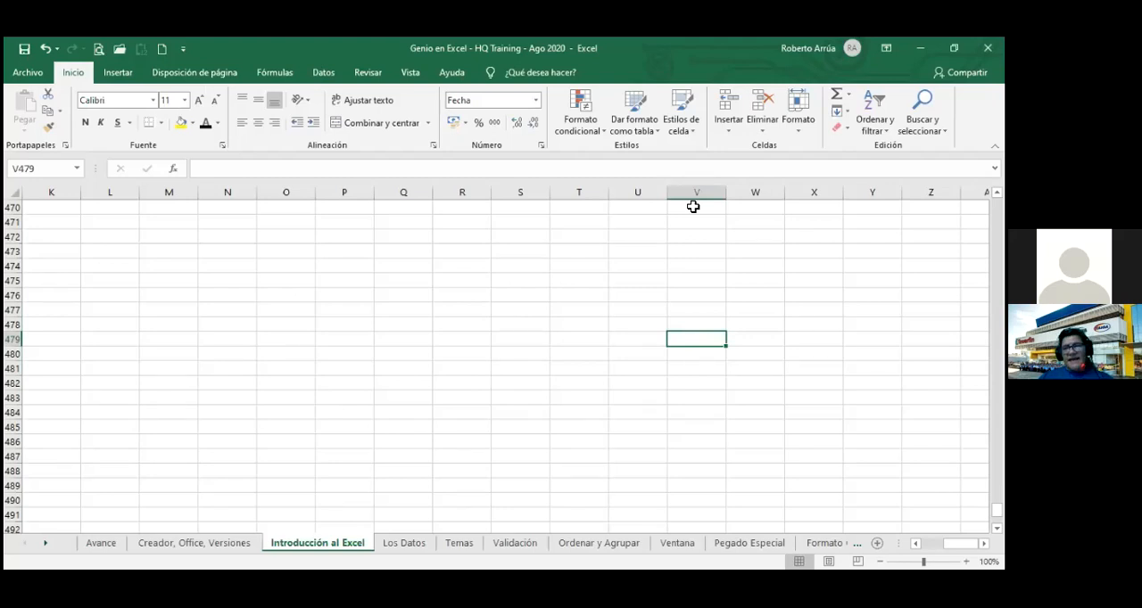
# Extend the selection from V479 across to W479, sweep it back past V479 into column U, and reduce it to V479.
pyautogui.hotkey('shift', 'Right')
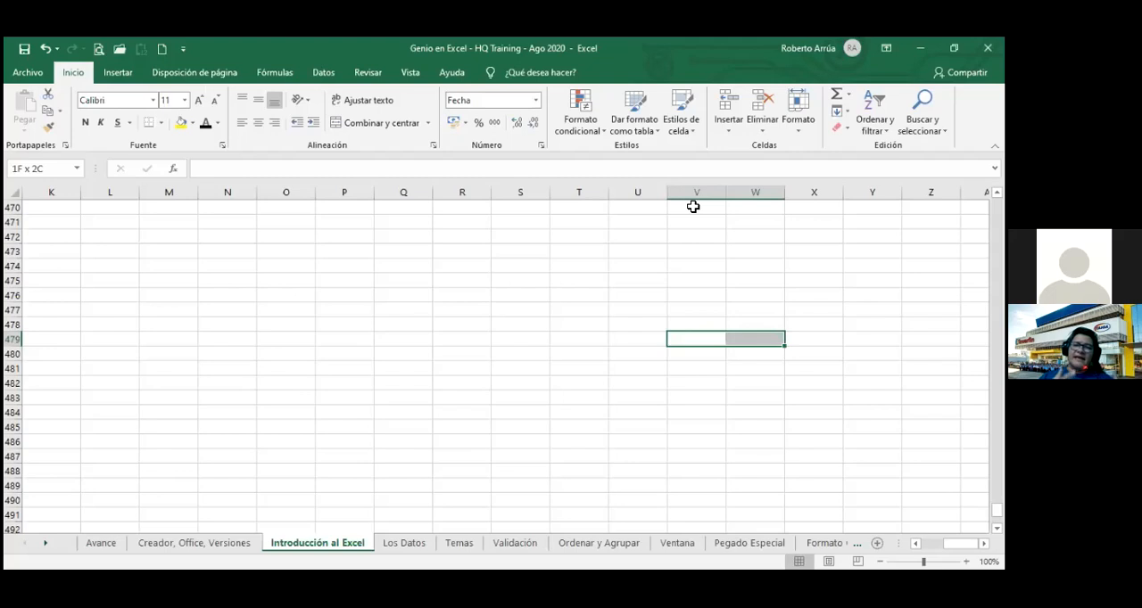
pyautogui.hotkey('shift', 'Left')
pyautogui.hotkey('shift', 'Left')
pyautogui.hotkey('shift', 'Right')
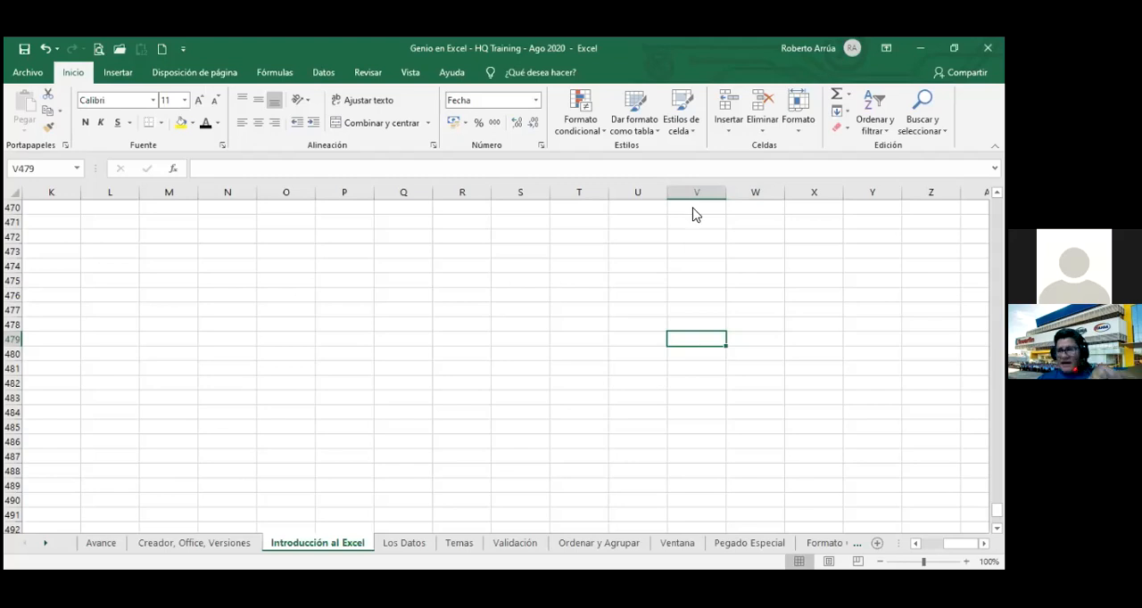
pyautogui.press('F5')
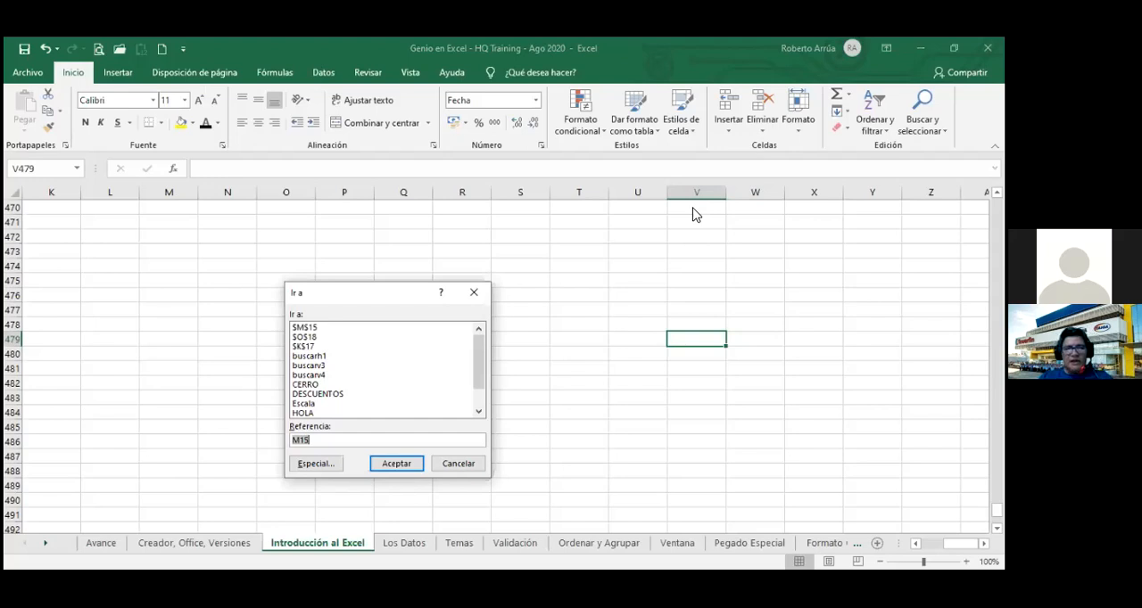
pyautogui.press('Escape')
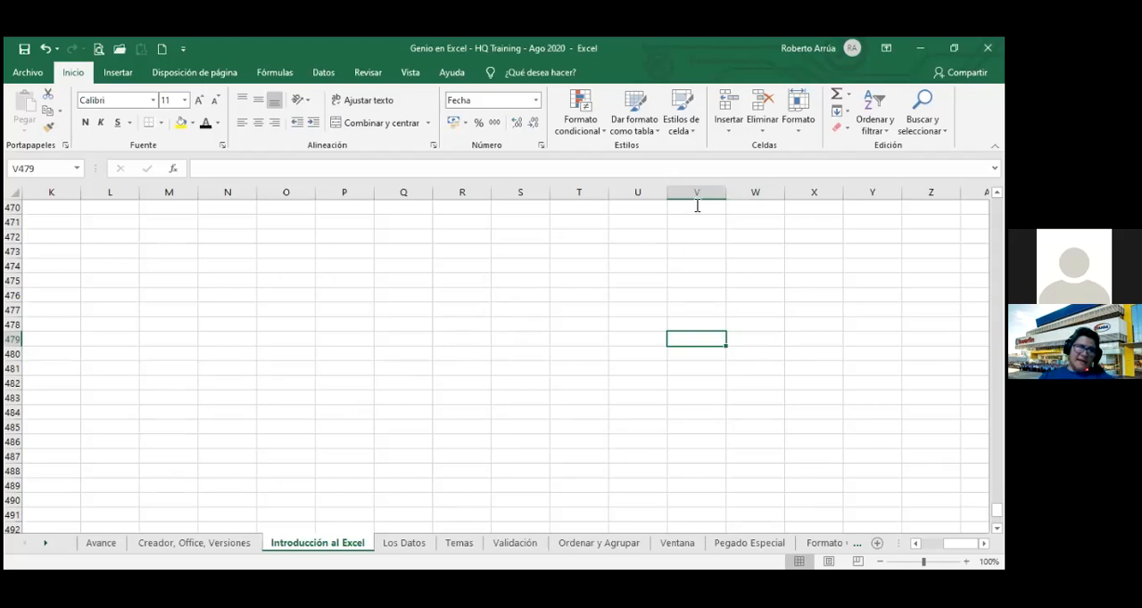
# Select the range U500:U501 by entering its reference in the Name Box.
pyautogui.click(38, 169)
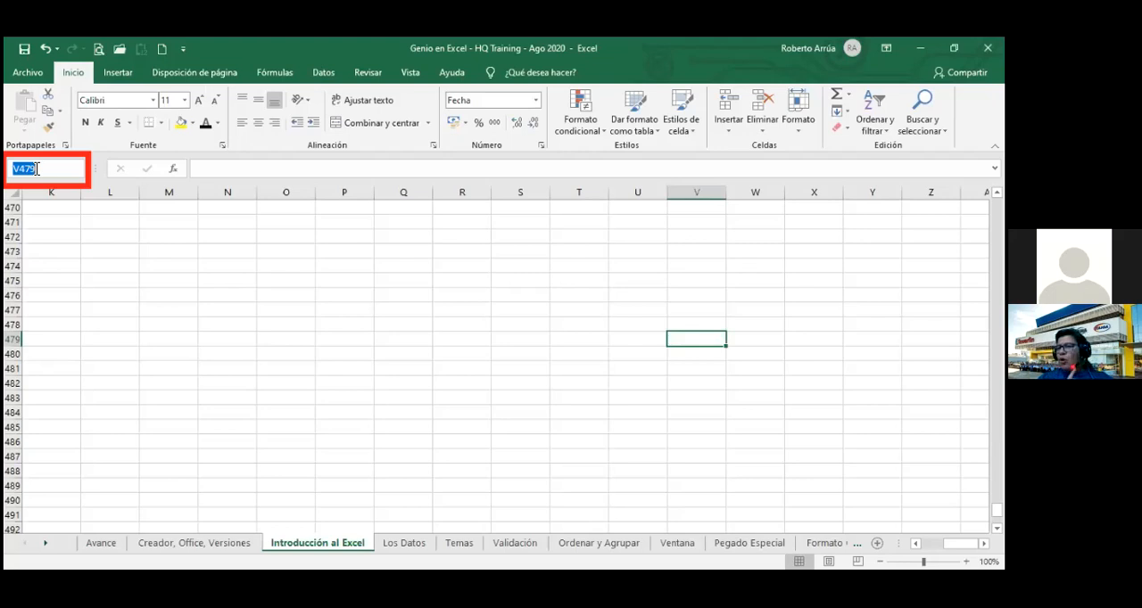
pyautogui.write('us')
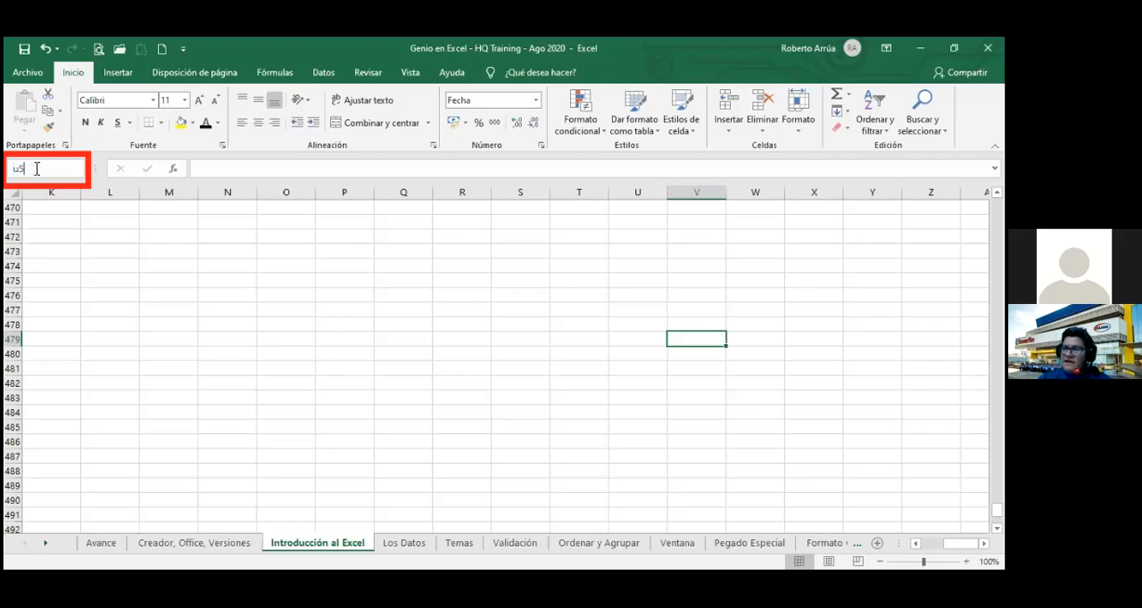
pyautogui.write('00')
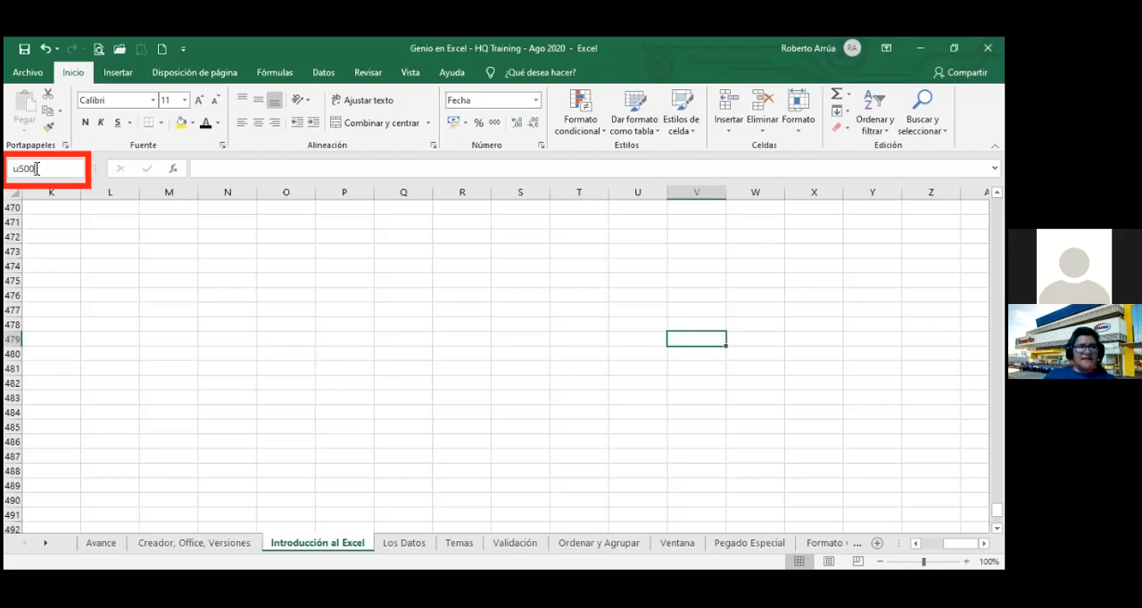
pyautogui.write(':u501')
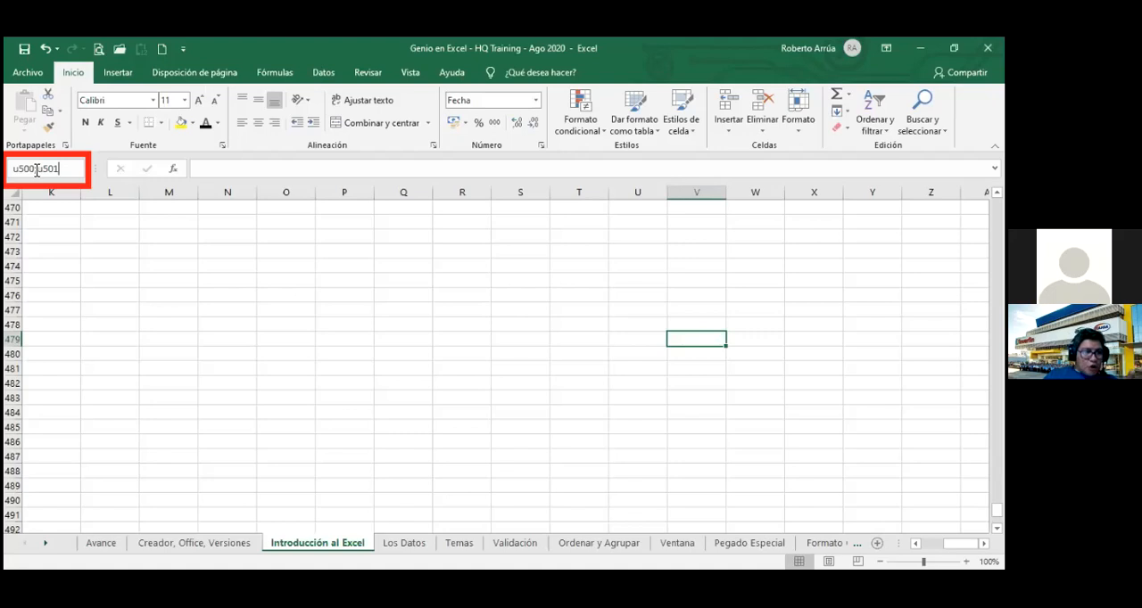
pyautogui.press('BackSpace')
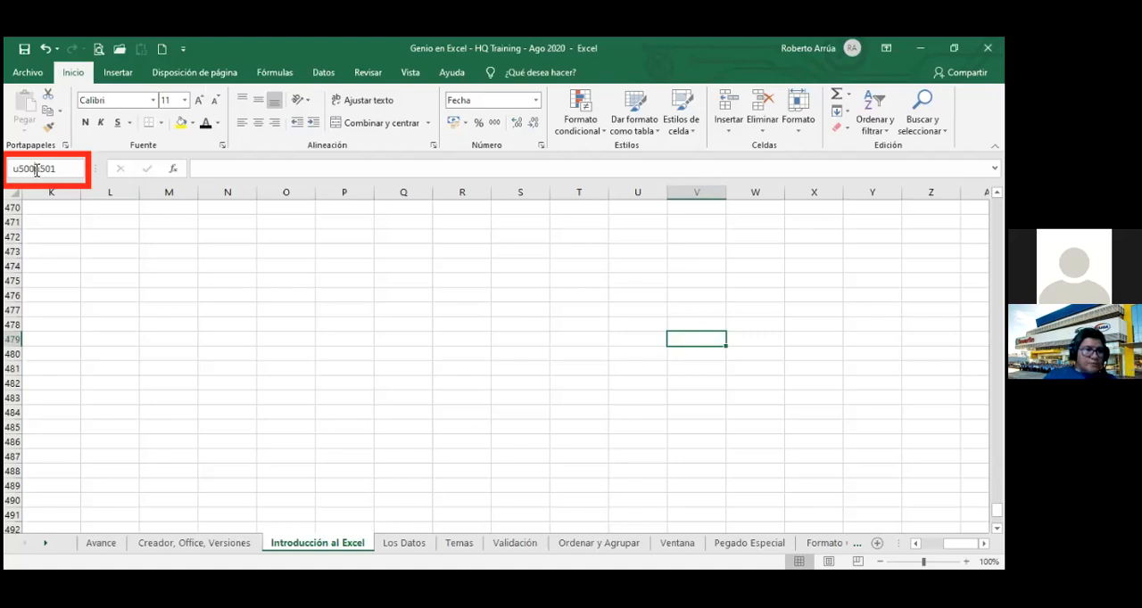
pyautogui.write(';')
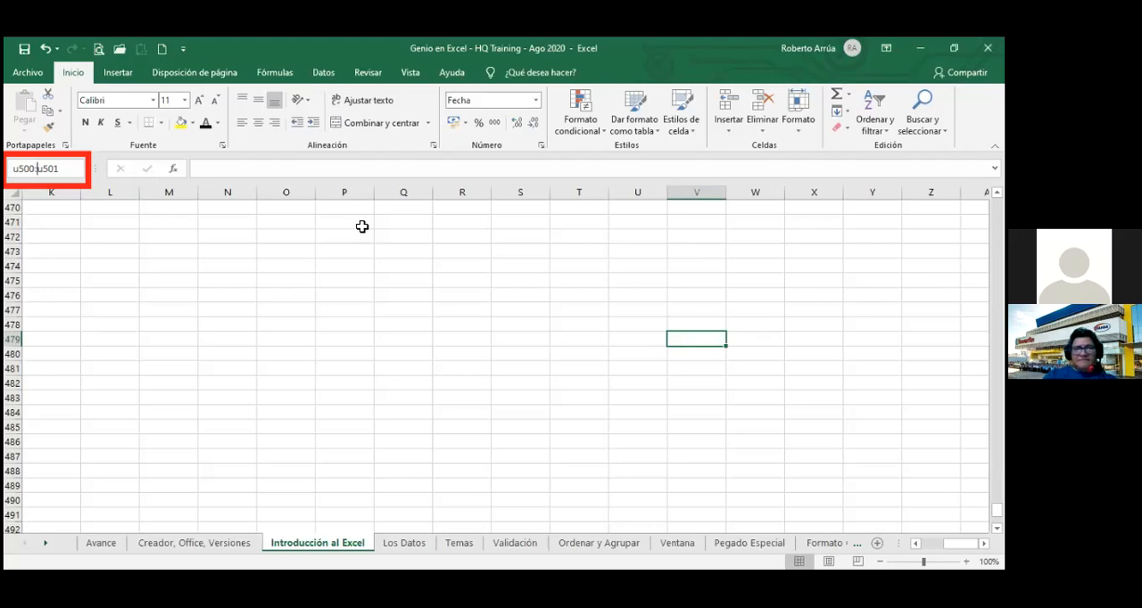
pyautogui.press('Return')
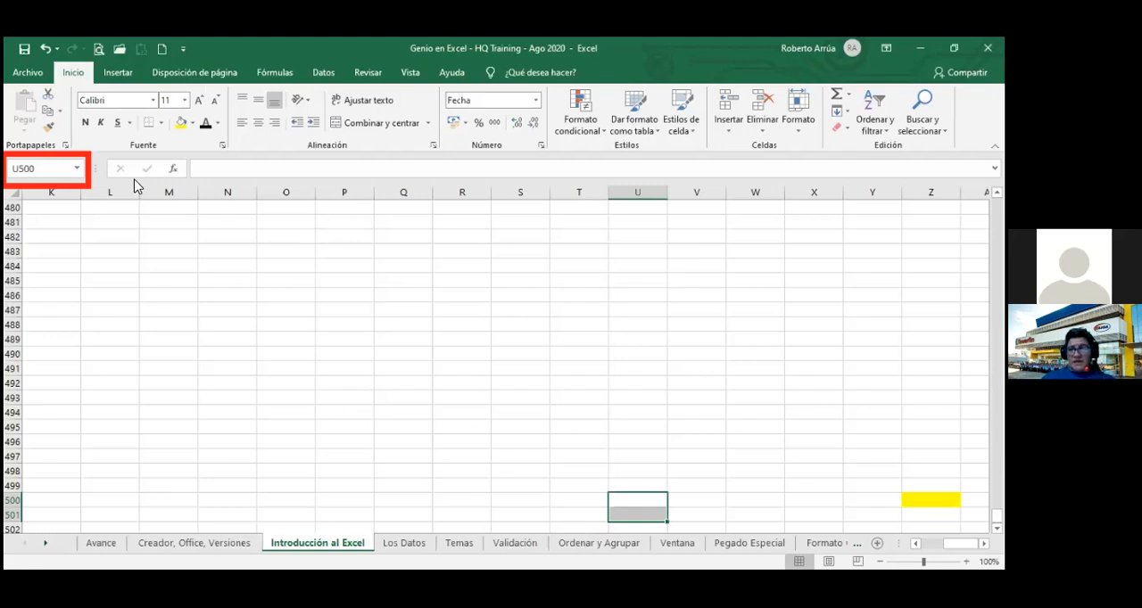
# Select the range O400:O405 by entering its reference in the Name Box.
pyautogui.click(61, 172)
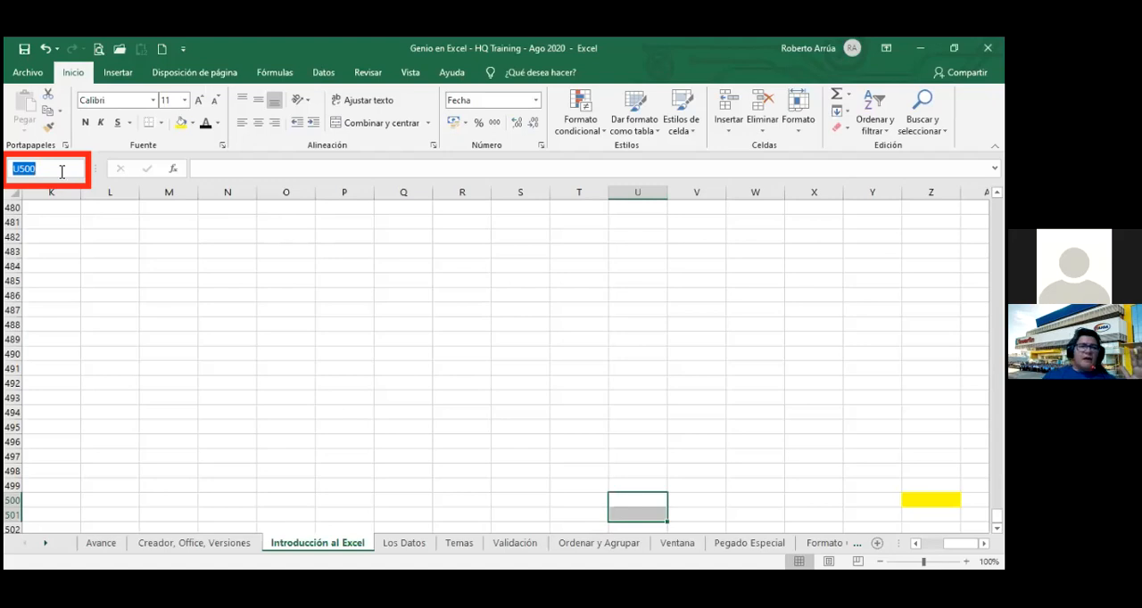
pyautogui.write('o400:')
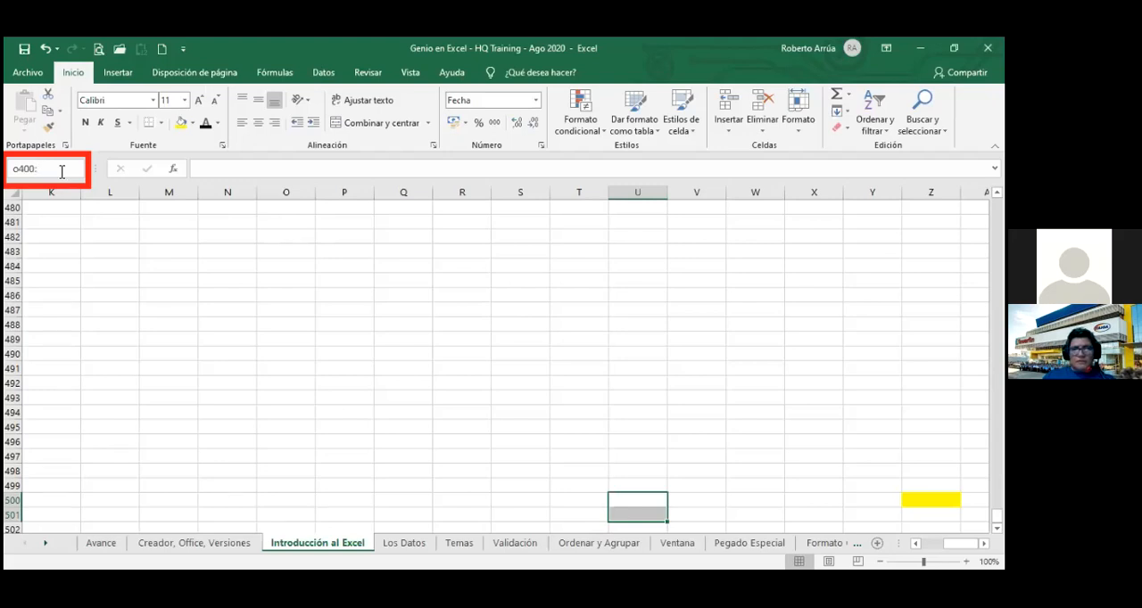
pyautogui.write('o405')
pyautogui.press('Return')
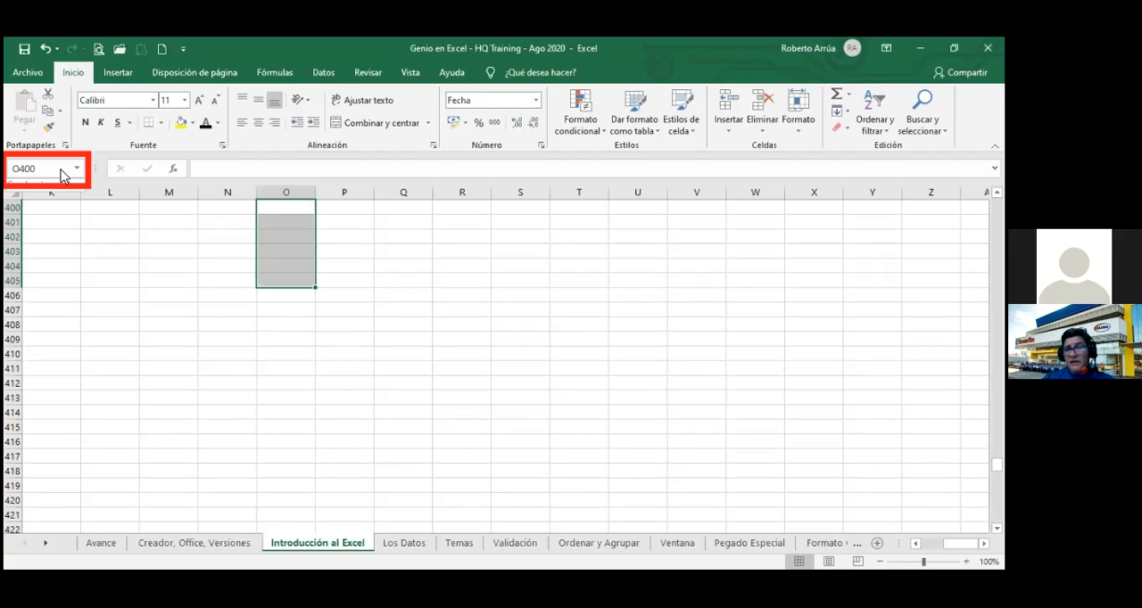
# Select the two-column range Q500:R510 with the Go To command.
pyautogui.press('F5')
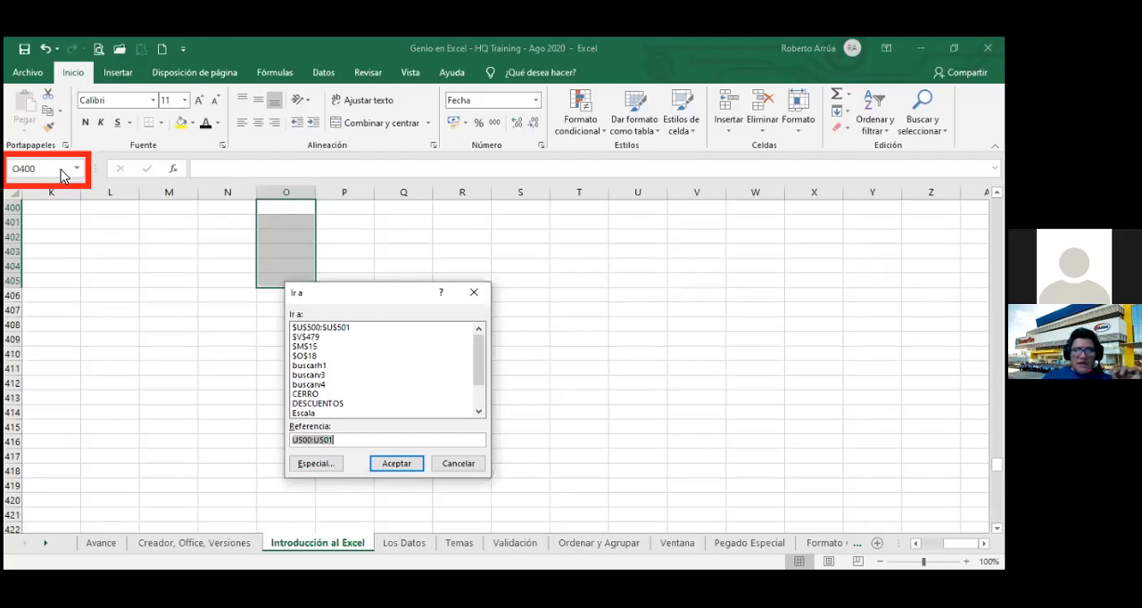
pyautogui.write('q')
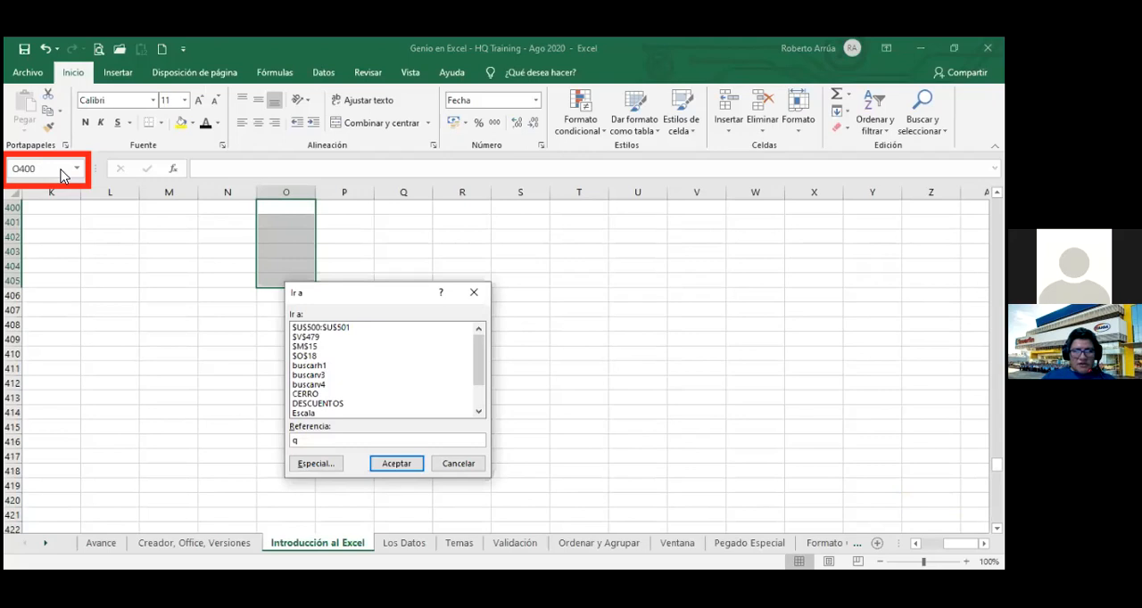
pyautogui.write('500')
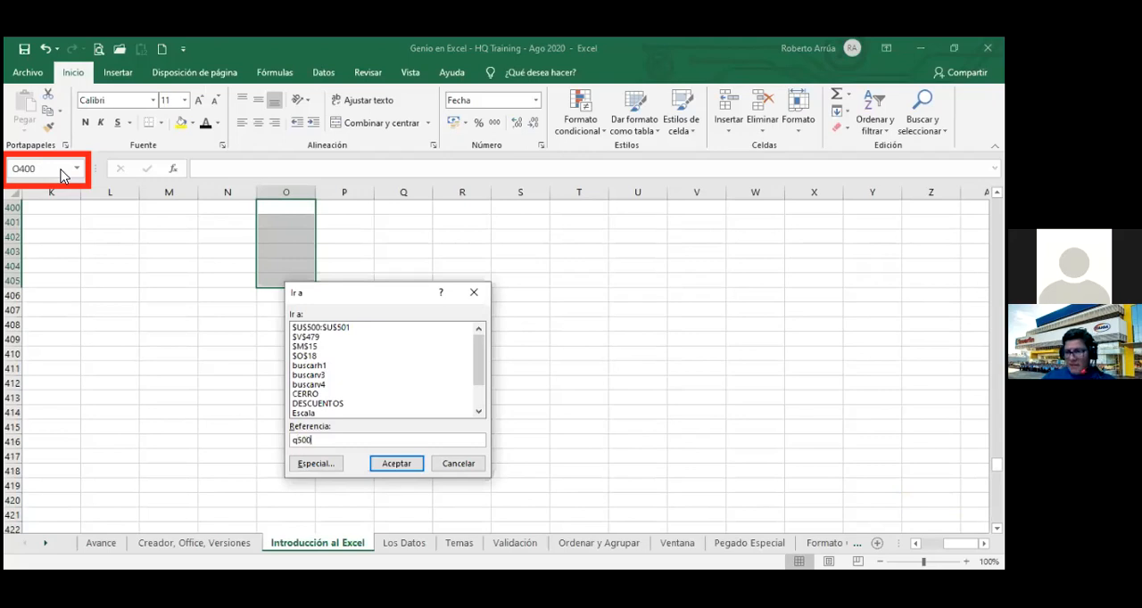
pyautogui.write(':')
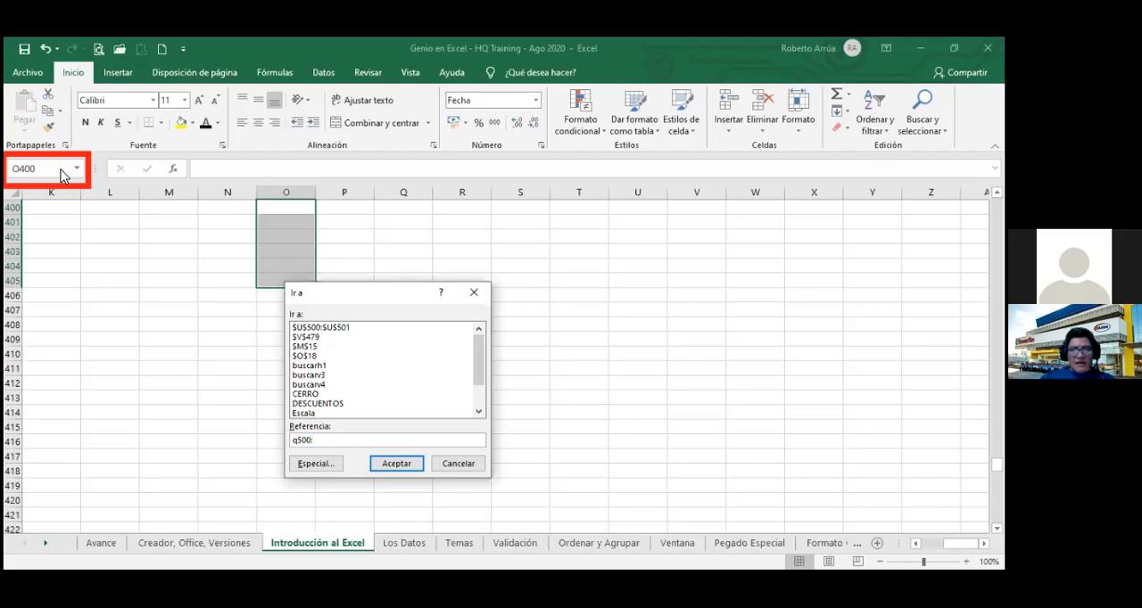
pyautogui.write('r')
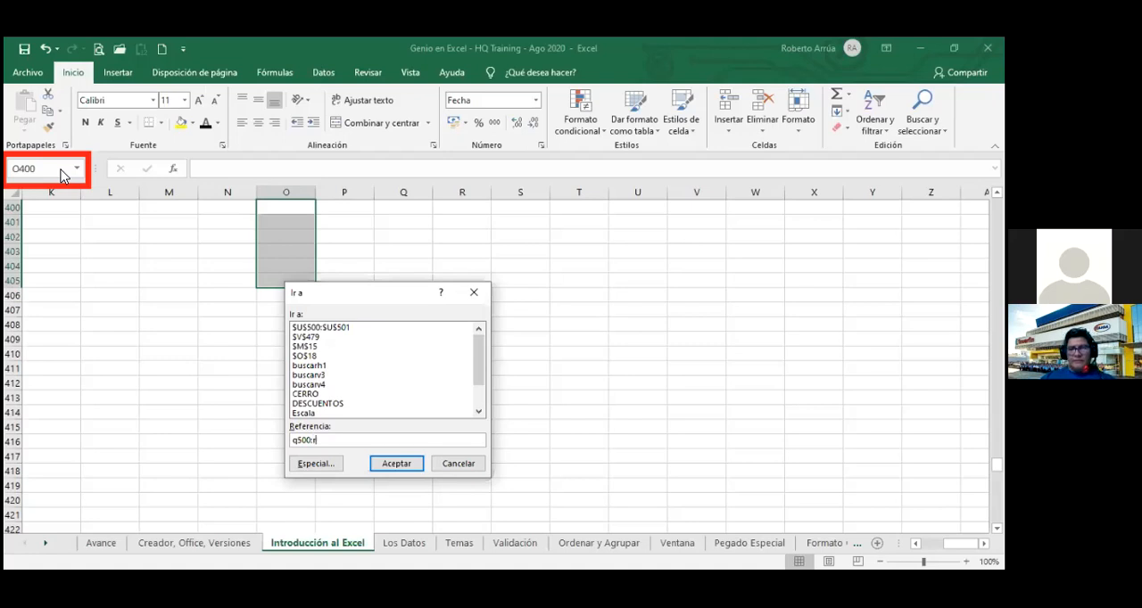
pyautogui.write('5010')
pyautogui.press('BackSpace')
pyautogui.press('BackSpace')
pyautogui.press('BackSpace')
pyautogui.write('10')
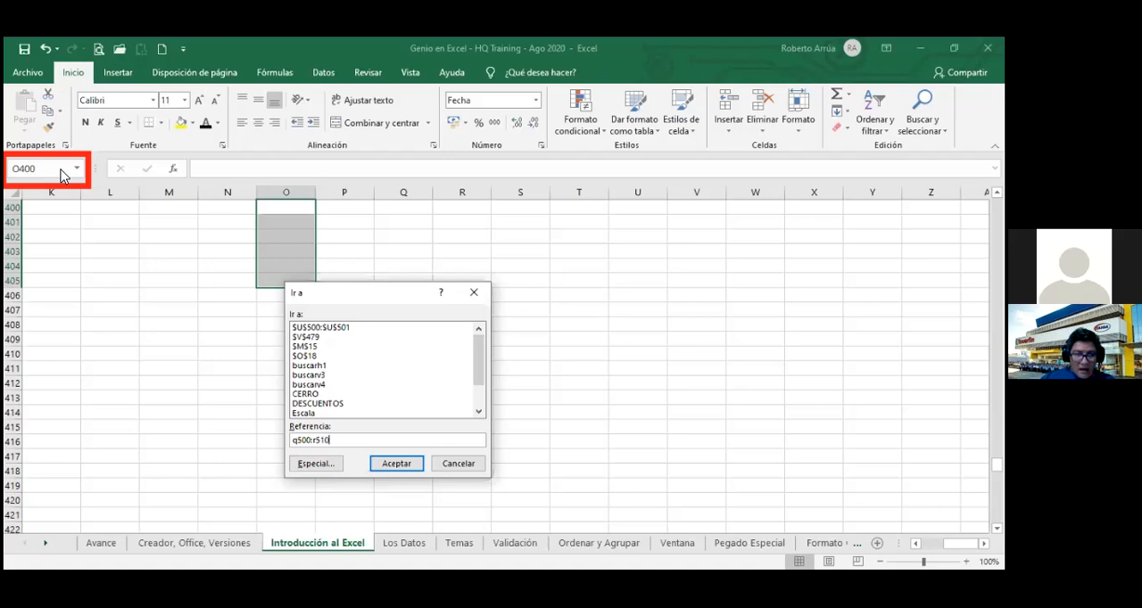
pyautogui.press('Return')
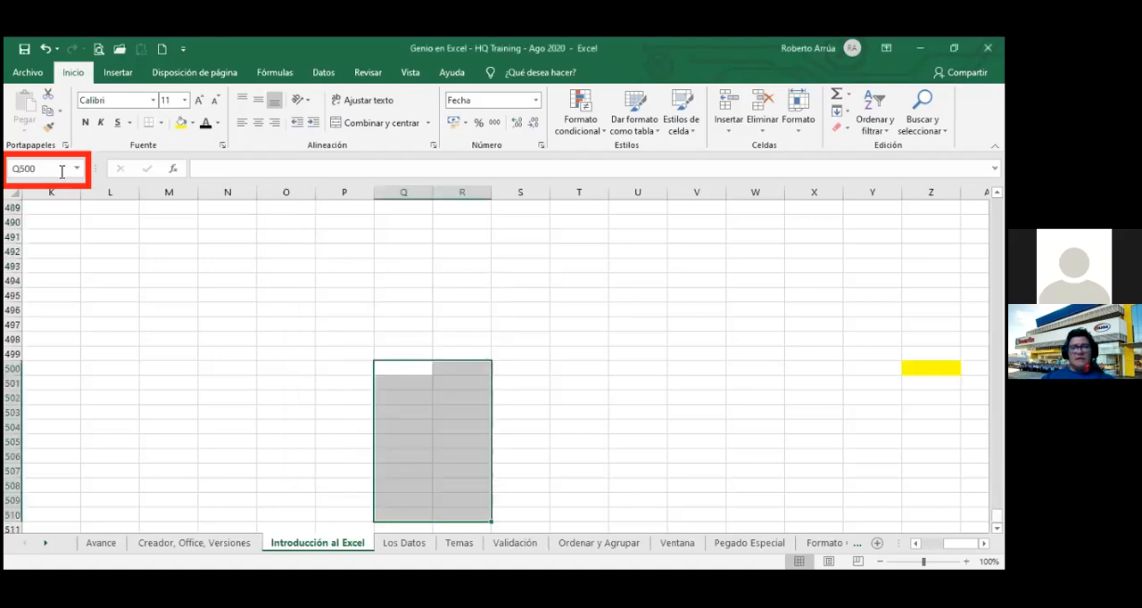
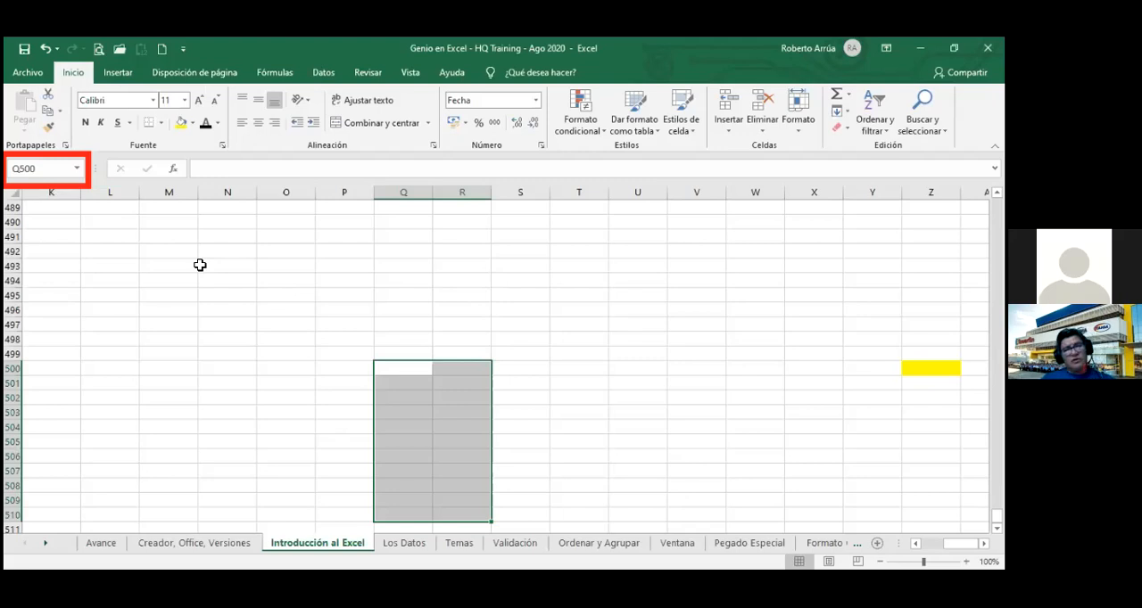
# Return to cell A1 and add cells B3 through B12 to the selection one at a time.
pyautogui.hotkey('ctrl', 'Home')
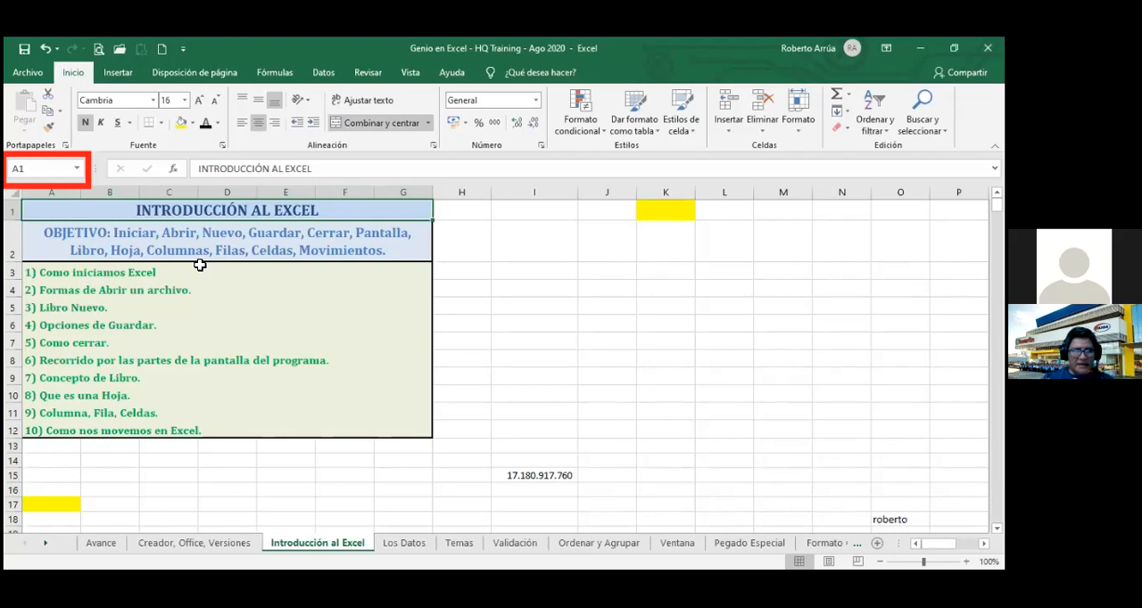
pyautogui.keyDown('ctrl'); pyautogui.click(136, 275); pyautogui.keyUp('ctrl')
pyautogui.keyDown('ctrl'); pyautogui.click(127, 292); pyautogui.keyUp('ctrl')
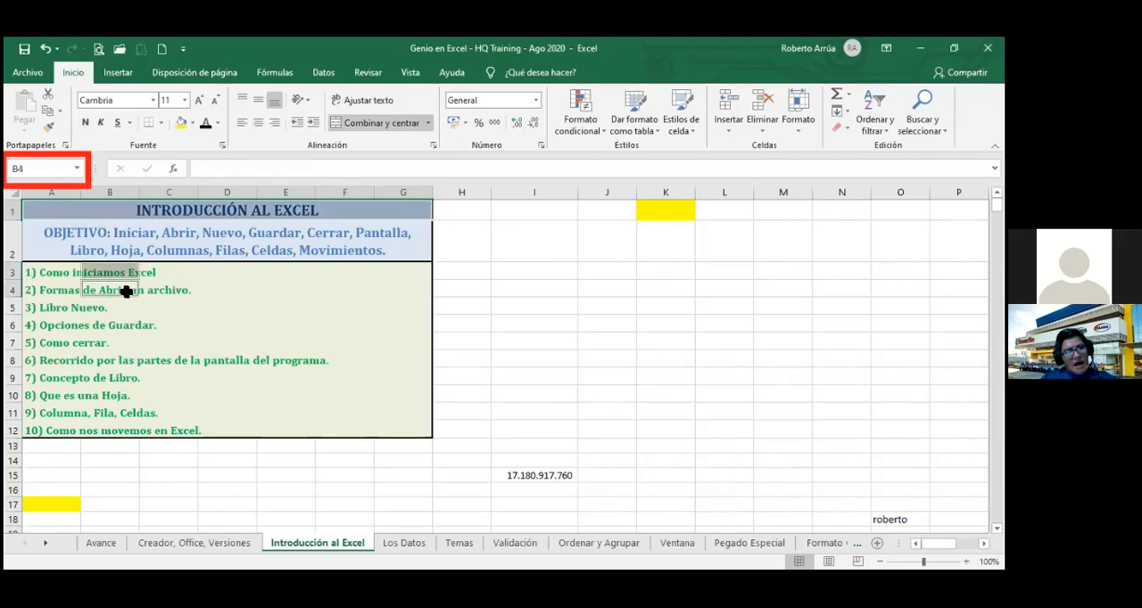
pyautogui.keyDown('ctrl'); pyautogui.click(121, 307); pyautogui.keyUp('ctrl')
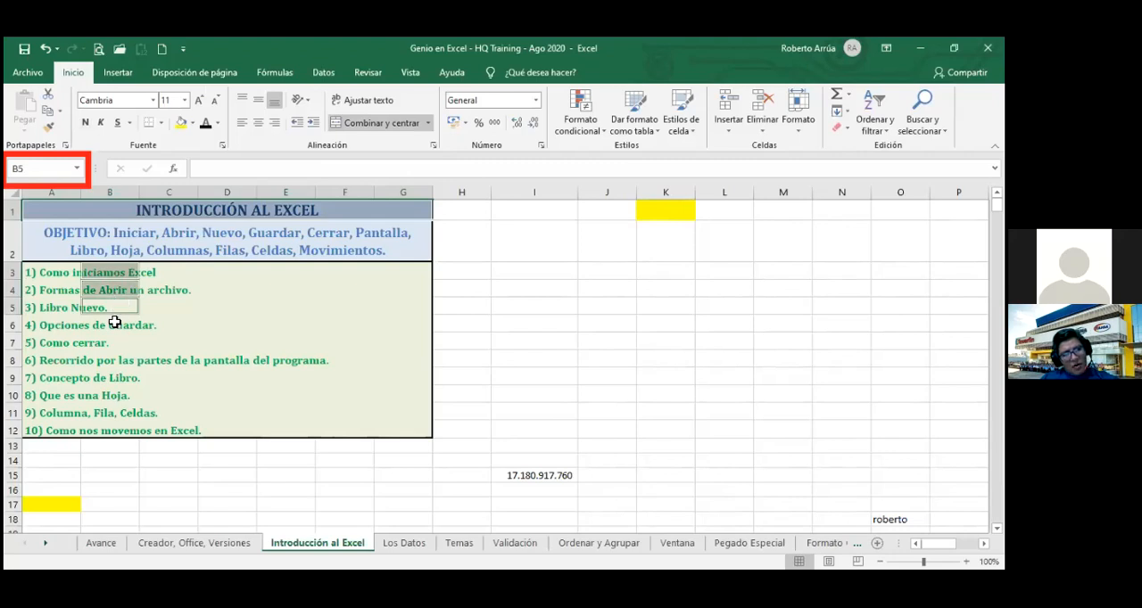
pyautogui.keyDown('ctrl'); pyautogui.click(114, 322); pyautogui.keyUp('ctrl')
pyautogui.keyDown('ctrl'); pyautogui.click(108, 341); pyautogui.keyUp('ctrl')
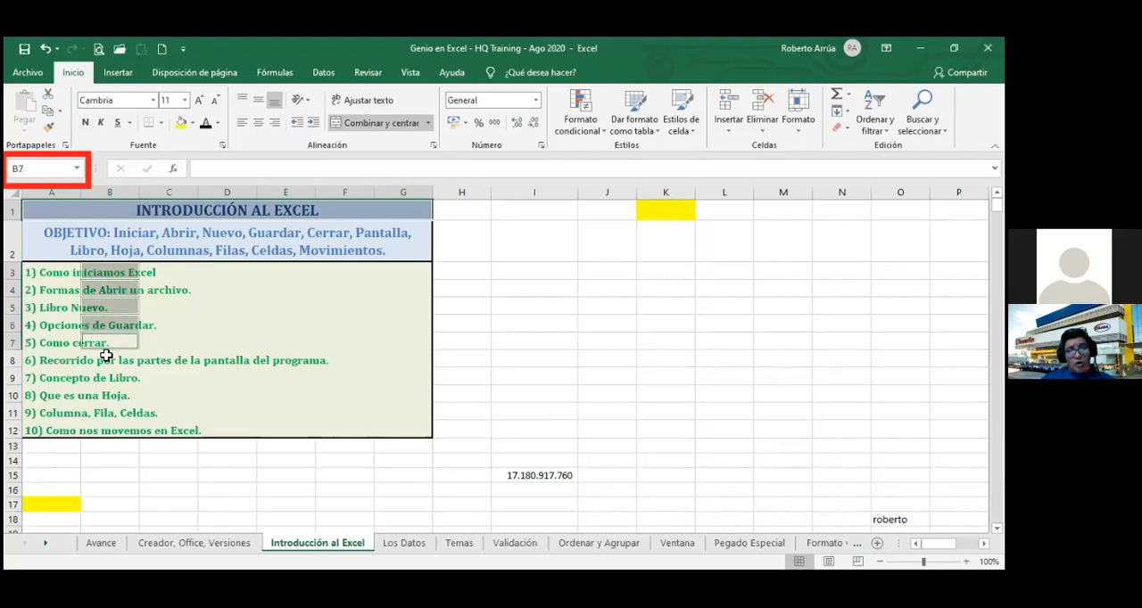
pyautogui.keyDown('ctrl'); pyautogui.click(104, 356); pyautogui.keyUp('ctrl')
pyautogui.keyDown('ctrl'); pyautogui.click(102, 375); pyautogui.keyUp('ctrl')
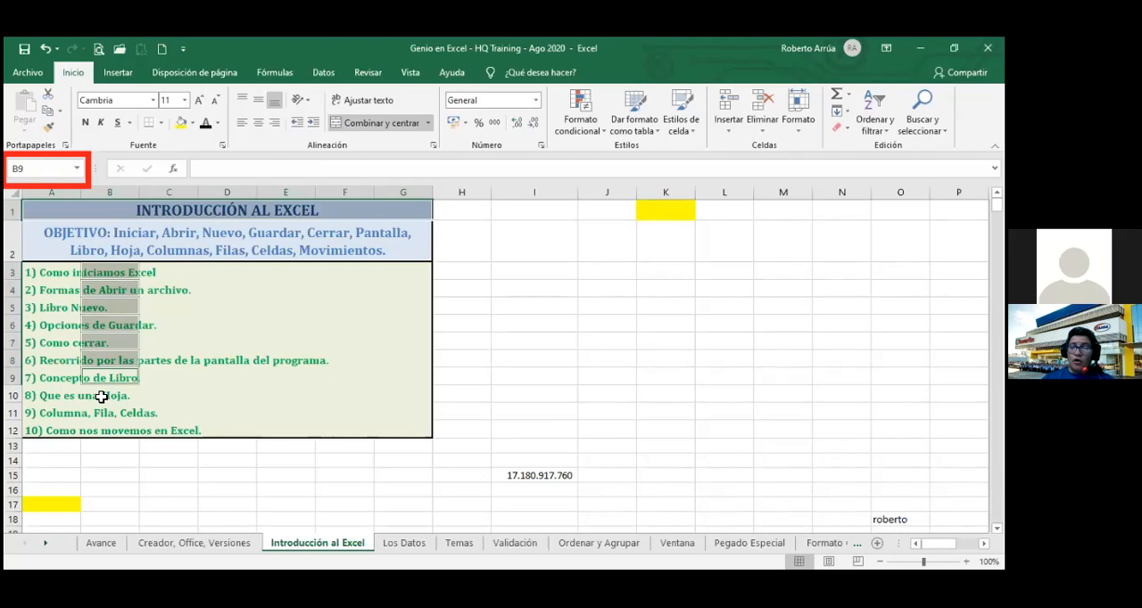
pyautogui.keyDown('ctrl'); pyautogui.click(101, 397); pyautogui.keyUp('ctrl')
pyautogui.keyDown('ctrl'); pyautogui.click(100, 413); pyautogui.keyUp('ctrl')
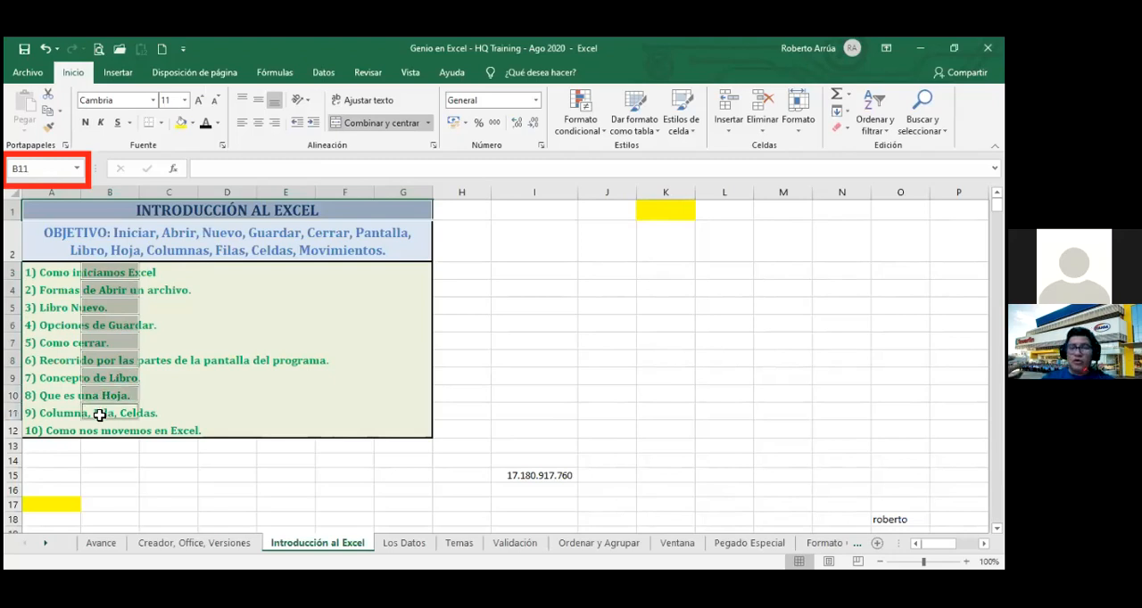
pyautogui.keyDown('ctrl'); pyautogui.click(99, 430); pyautogui.keyUp('ctrl')
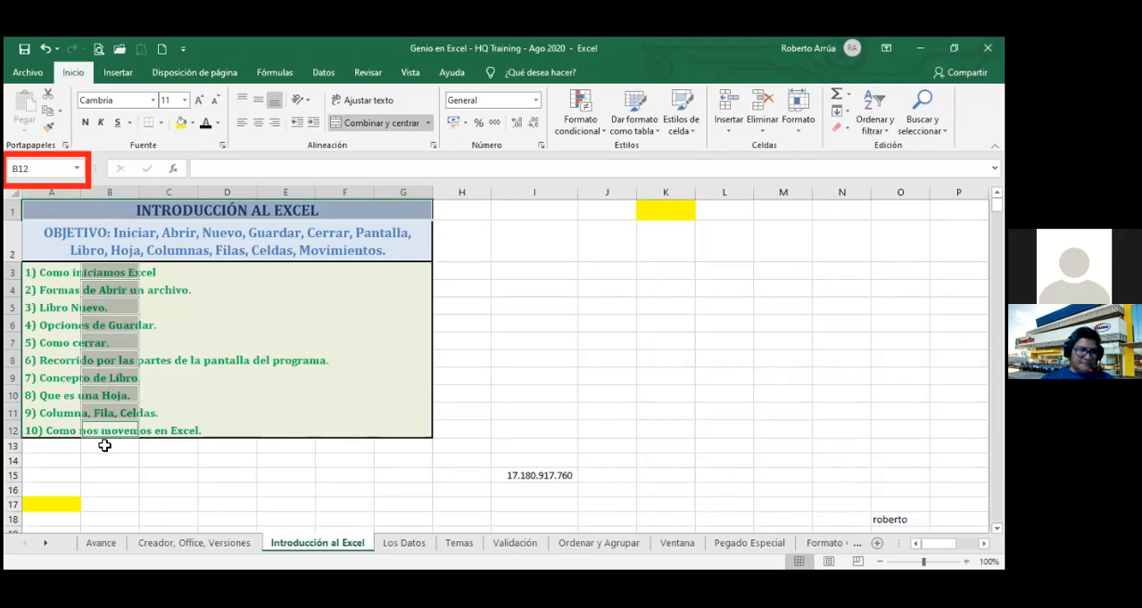
# Replace the current selection with the non-adjacent cells A4, A6, A8, A10 and A12.
pyautogui.click(105, 446)
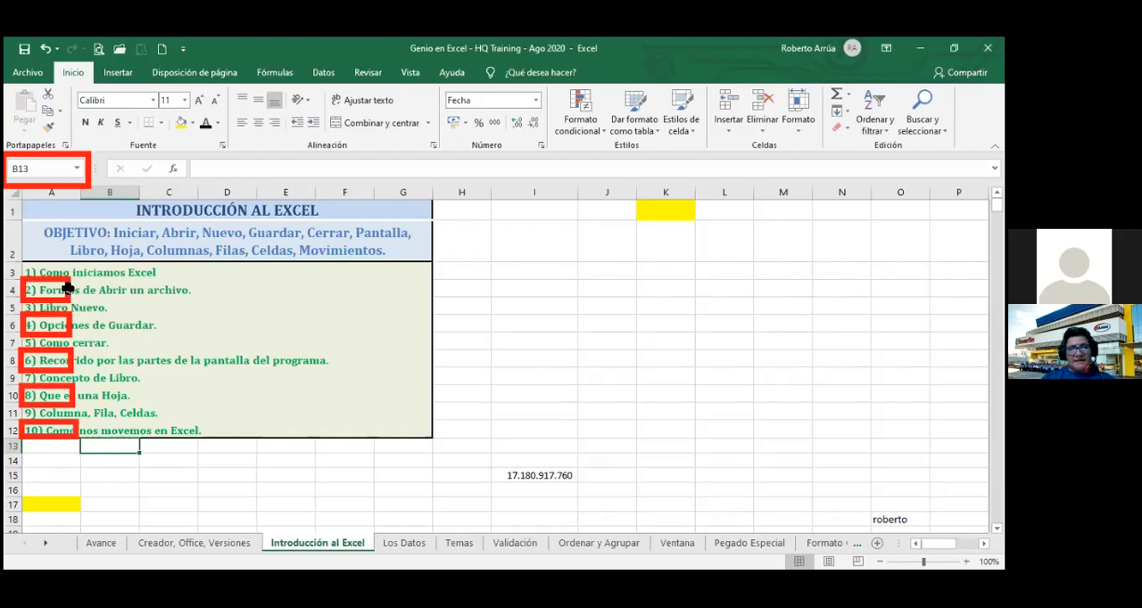
pyautogui.click(34, 256)
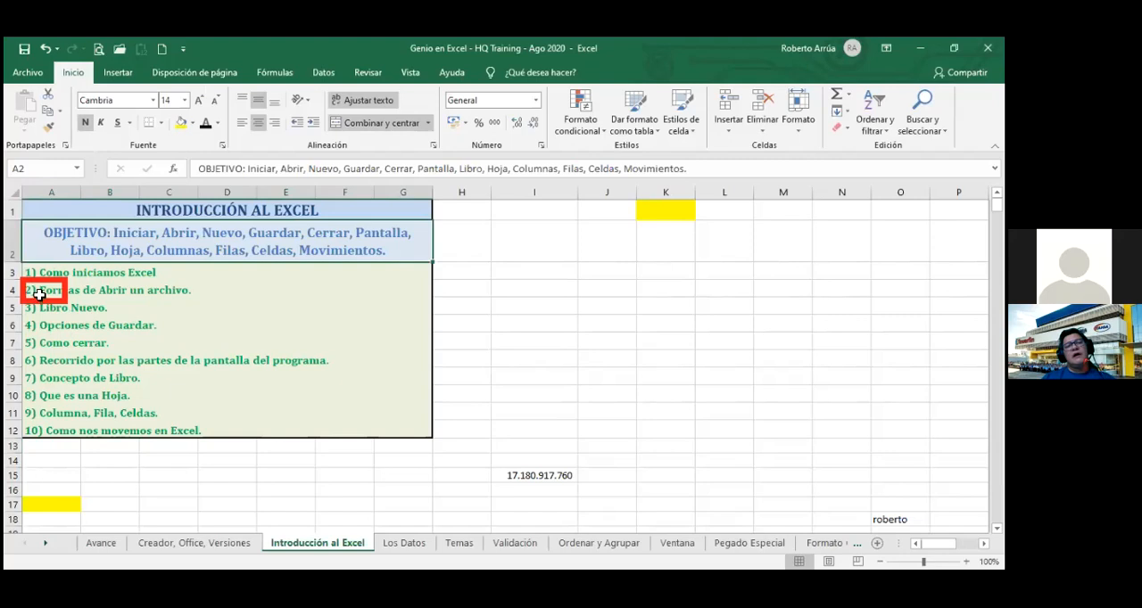
pyautogui.click(37, 291)
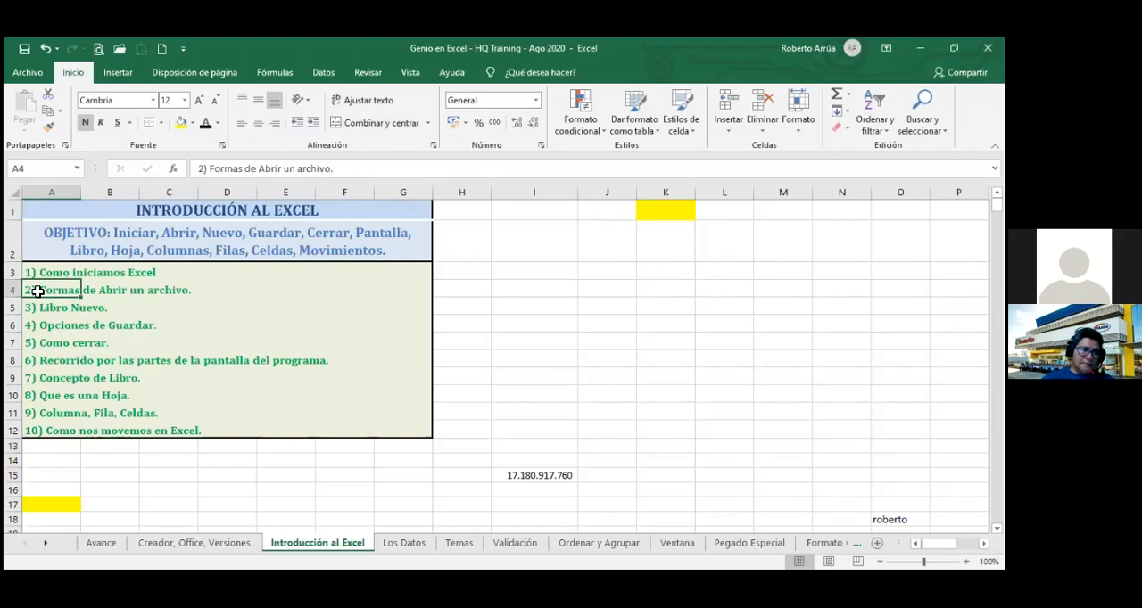
pyautogui.keyDown('ctrl'); pyautogui.click(42, 326); pyautogui.keyUp('ctrl')
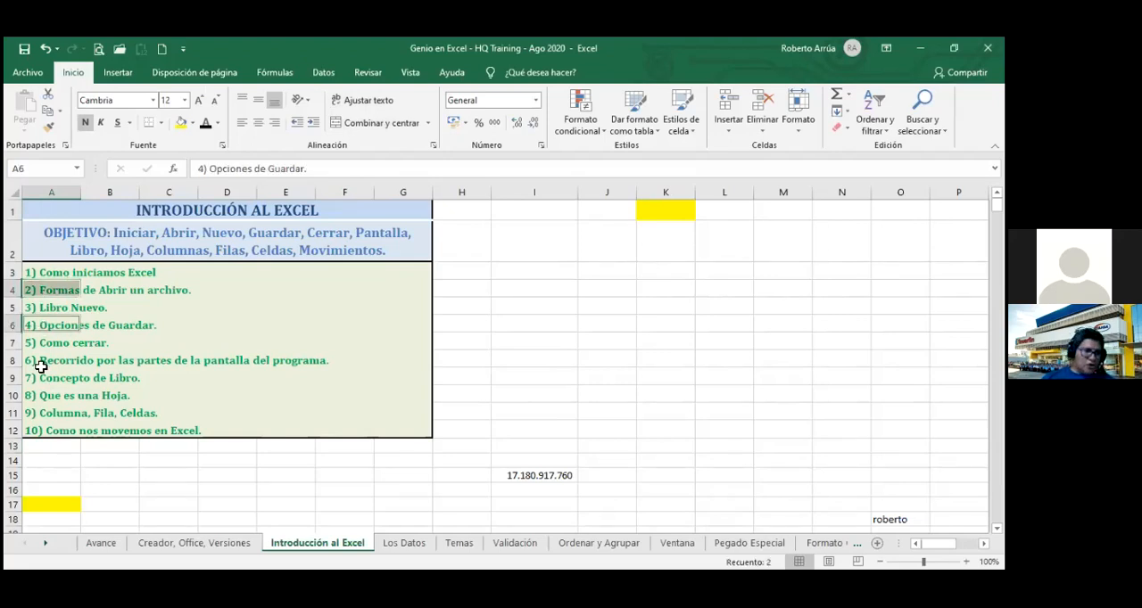
pyautogui.keyDown('ctrl'); pyautogui.click(40, 362); pyautogui.keyUp('ctrl')
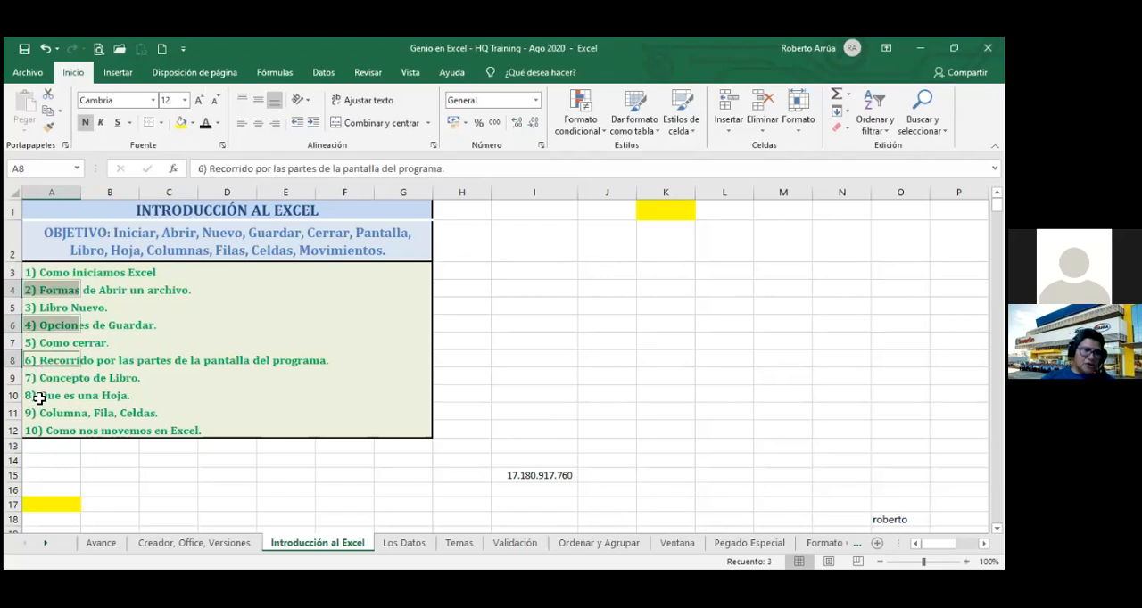
pyautogui.keyDown('ctrl'); pyautogui.click(39, 398); pyautogui.keyUp('ctrl')
pyautogui.keyDown('ctrl'); pyautogui.click(41, 433); pyautogui.keyUp('ctrl')
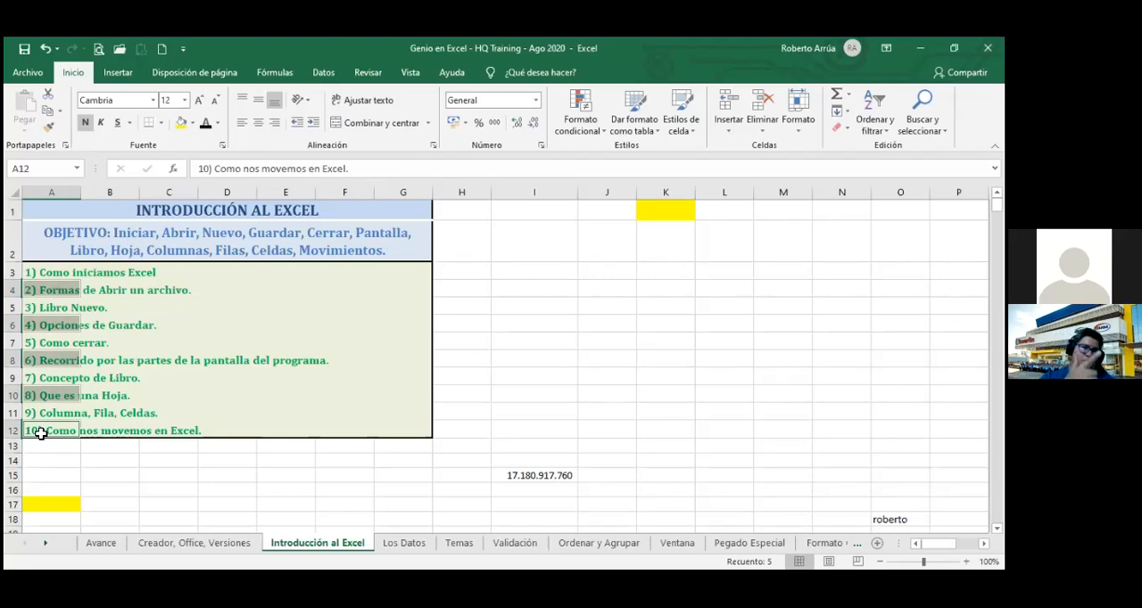
# From A3, turn on extend-selection mode, extend the selection down to A15, and shrink it back to A12.
pyautogui.click(52, 270)
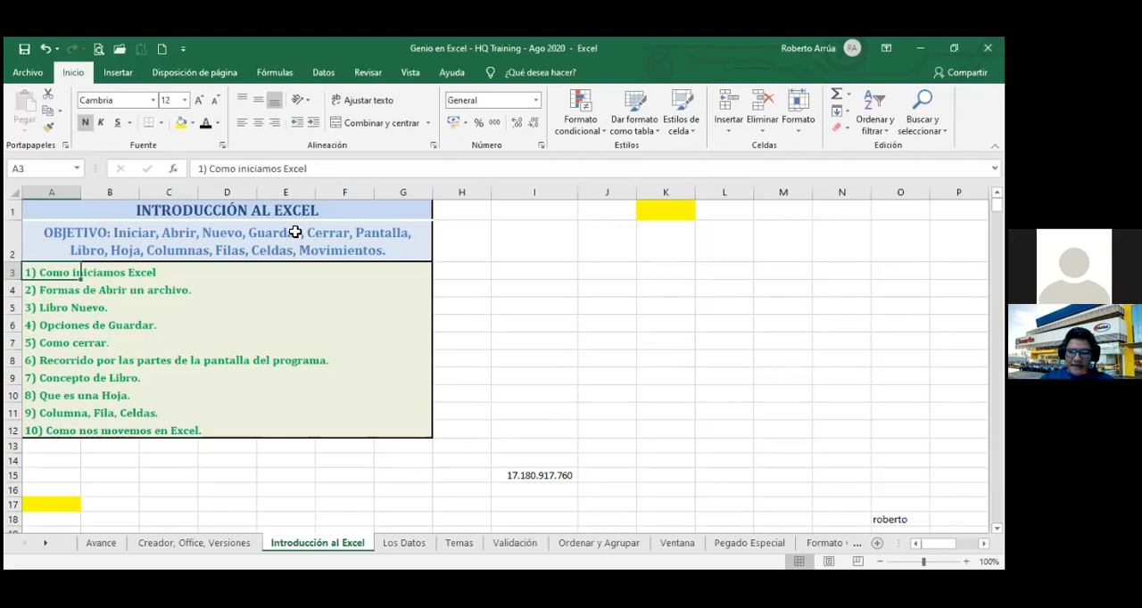
pyautogui.press('F8')
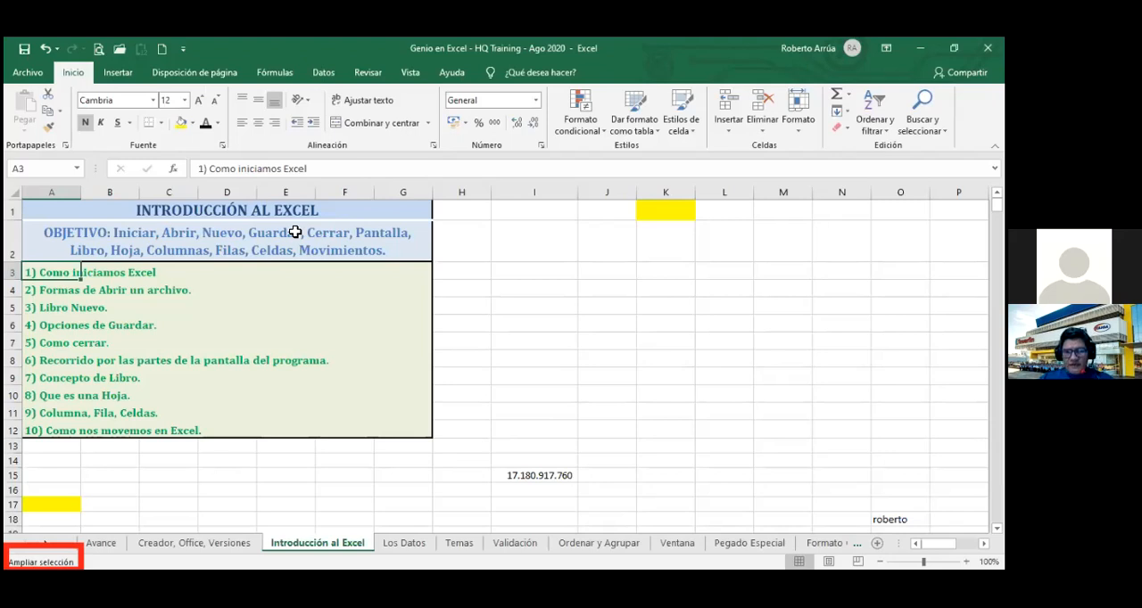
pyautogui.press('Down')
pyautogui.press('Down')
pyautogui.press('Down')
pyautogui.press('Down')
pyautogui.press('Down')
pyautogui.press('Down')
pyautogui.press('Down')
pyautogui.press('Down')
pyautogui.press('Down')
pyautogui.press('Down')
pyautogui.press('Down')
pyautogui.press('Down')
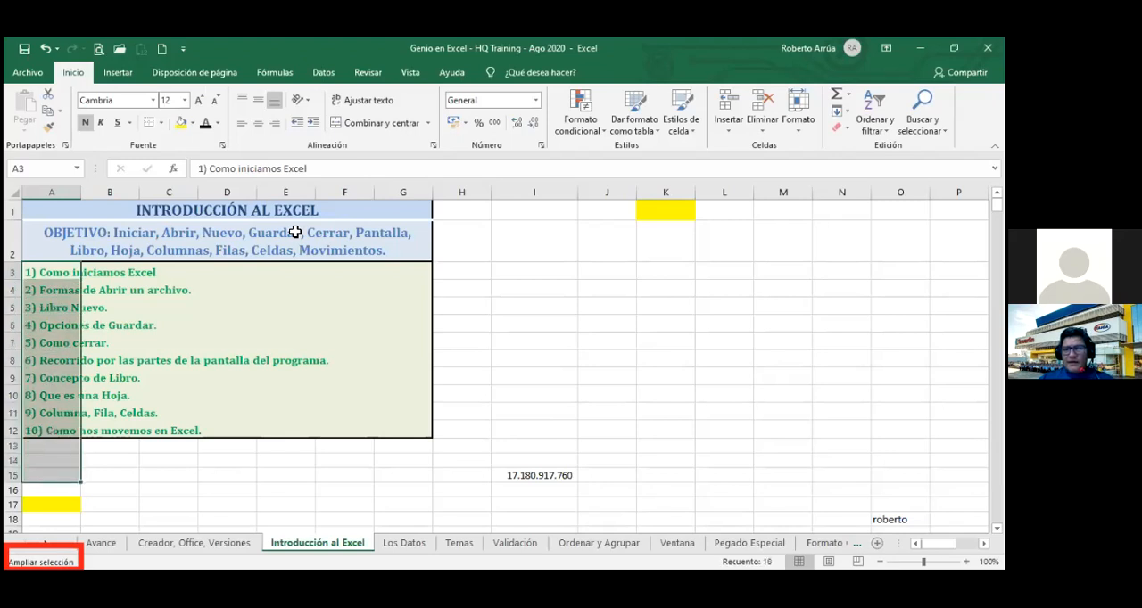
pyautogui.press('Up')
pyautogui.press('Up')
pyautogui.press('Up')
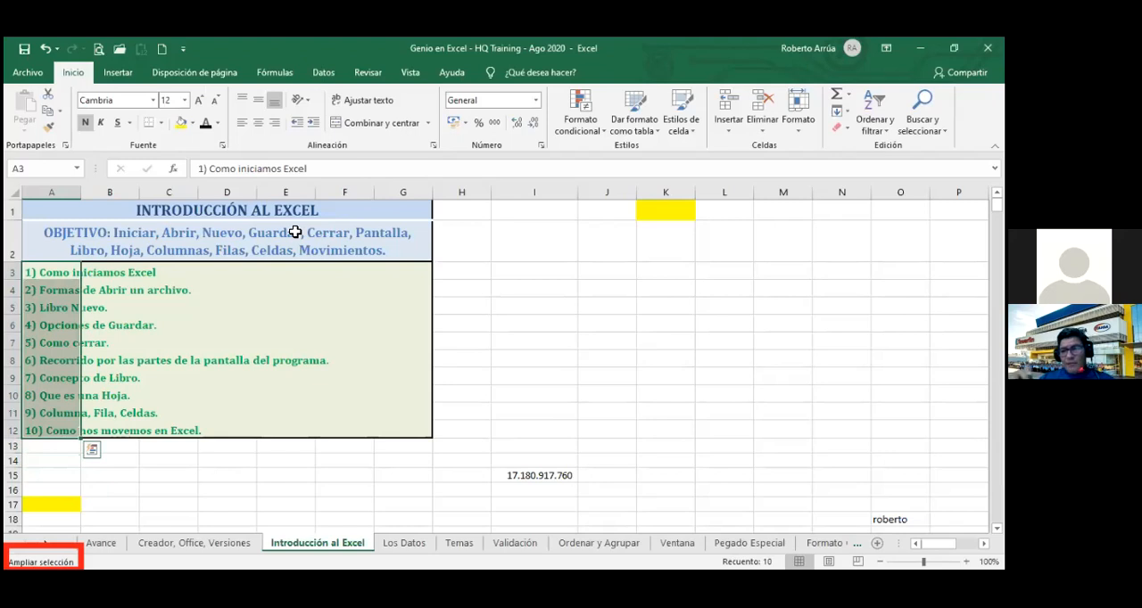
# Extend the column A selection below row 12 and reduce it back to the single cell A3.
pyautogui.press('Down')
pyautogui.press('Down')
pyautogui.press('Down')
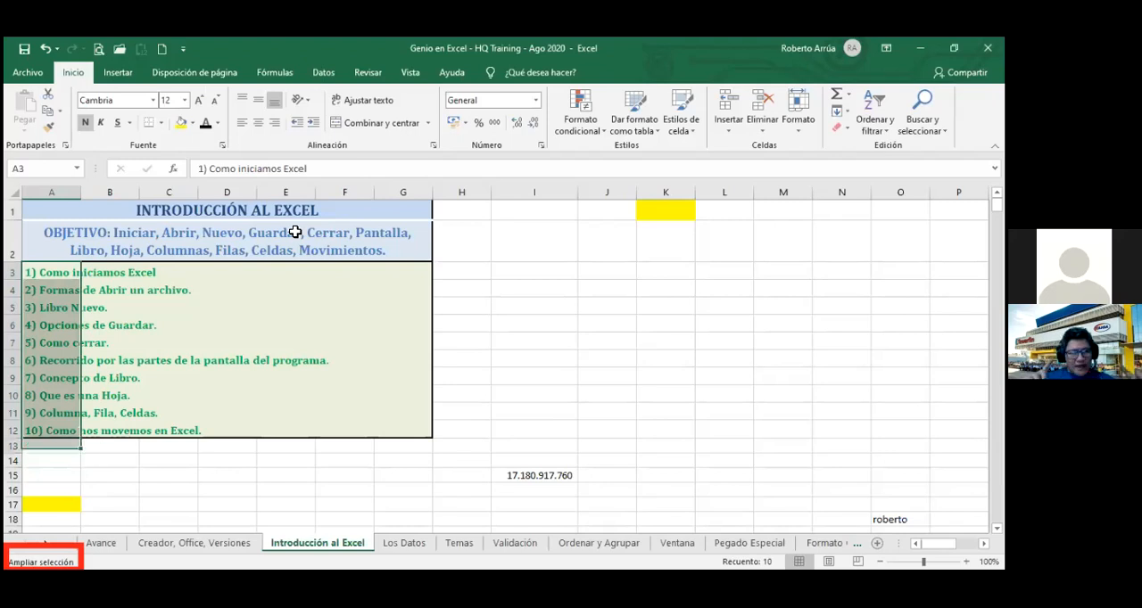
pyautogui.press('Up')
pyautogui.press('Up')
pyautogui.press('Up')
pyautogui.press('Up')
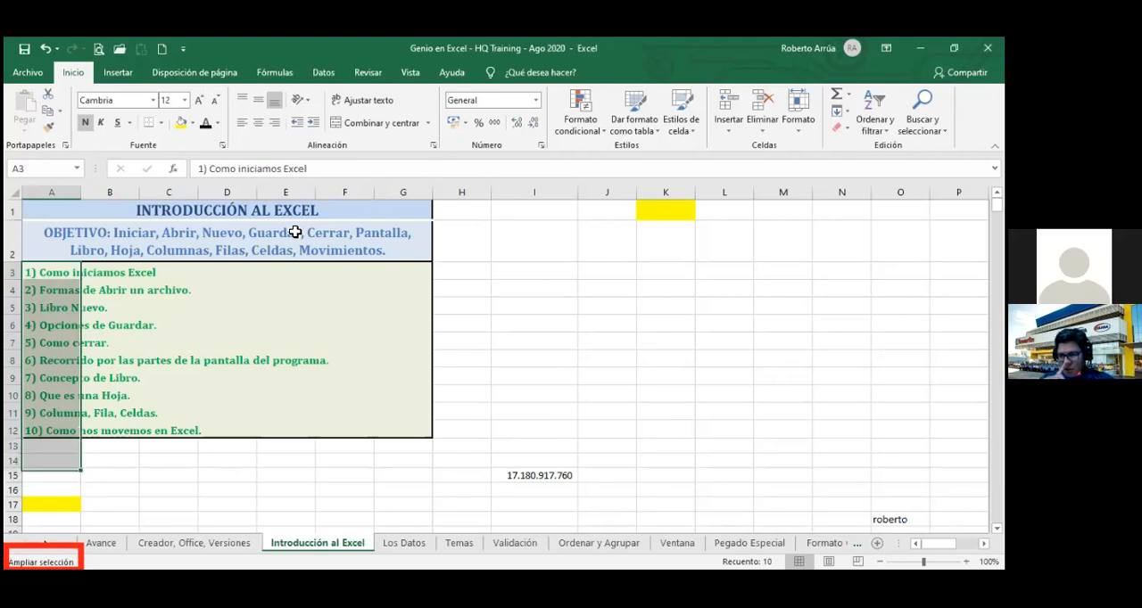
pyautogui.press('Up')
pyautogui.press('Up')
pyautogui.press('Up')
pyautogui.press('Up')
pyautogui.press('Up')
pyautogui.press('Up')
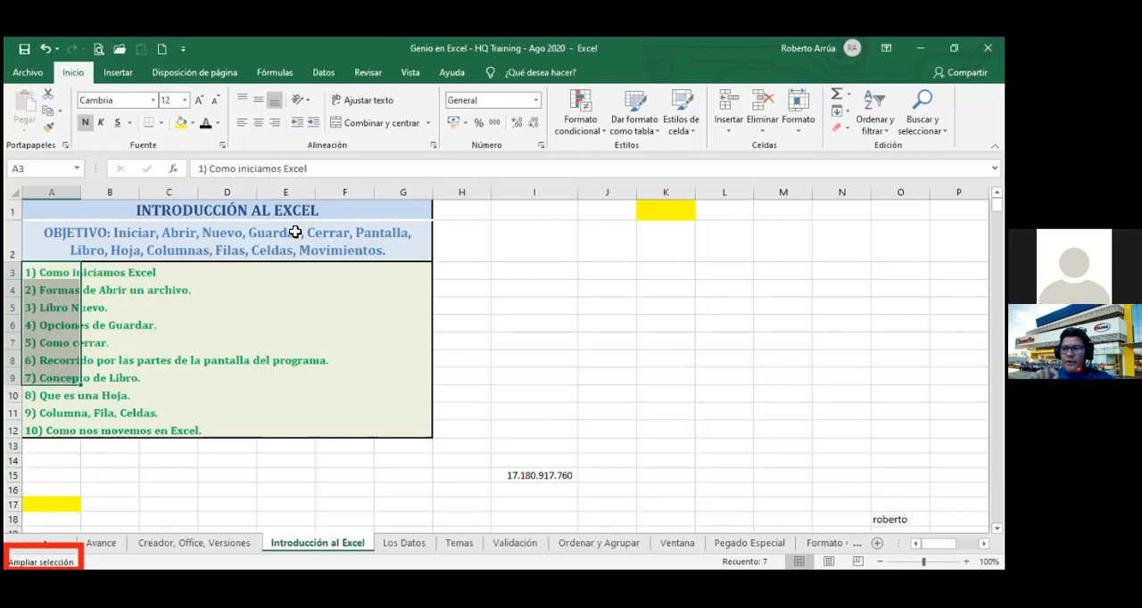
pyautogui.press('Up')
pyautogui.press('Up')
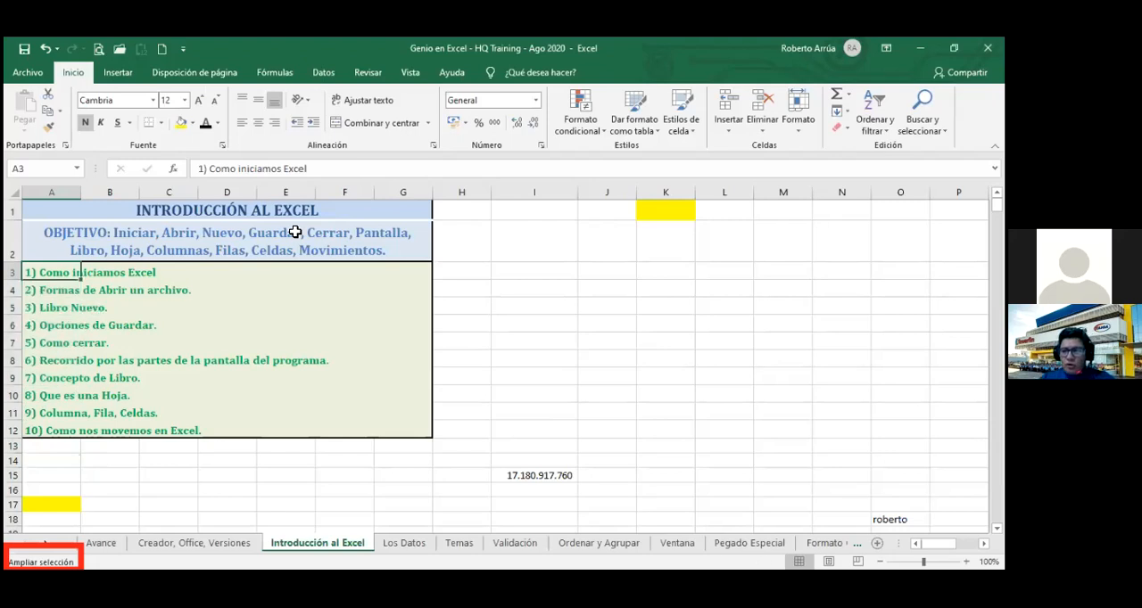
# Extend the selection across row 3 to column G and shrink it back to A3.
pyautogui.press('Up')
pyautogui.press('Down')
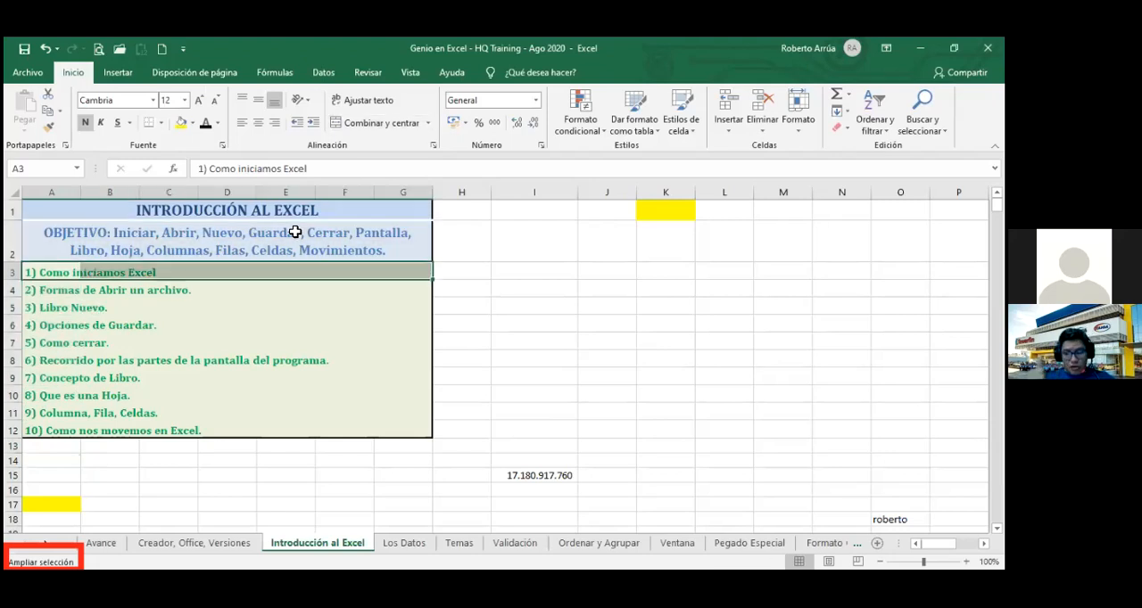
pyautogui.press('Left')
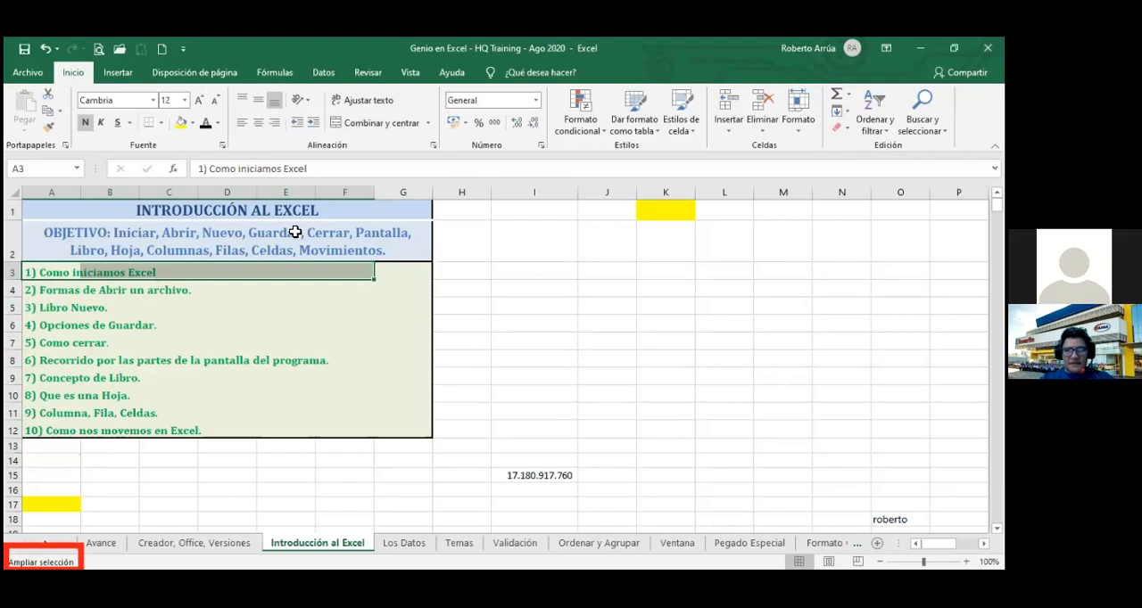
pyautogui.press('Left')
pyautogui.press('Left')
pyautogui.press('Left')
pyautogui.press('Left')
pyautogui.press('Left')
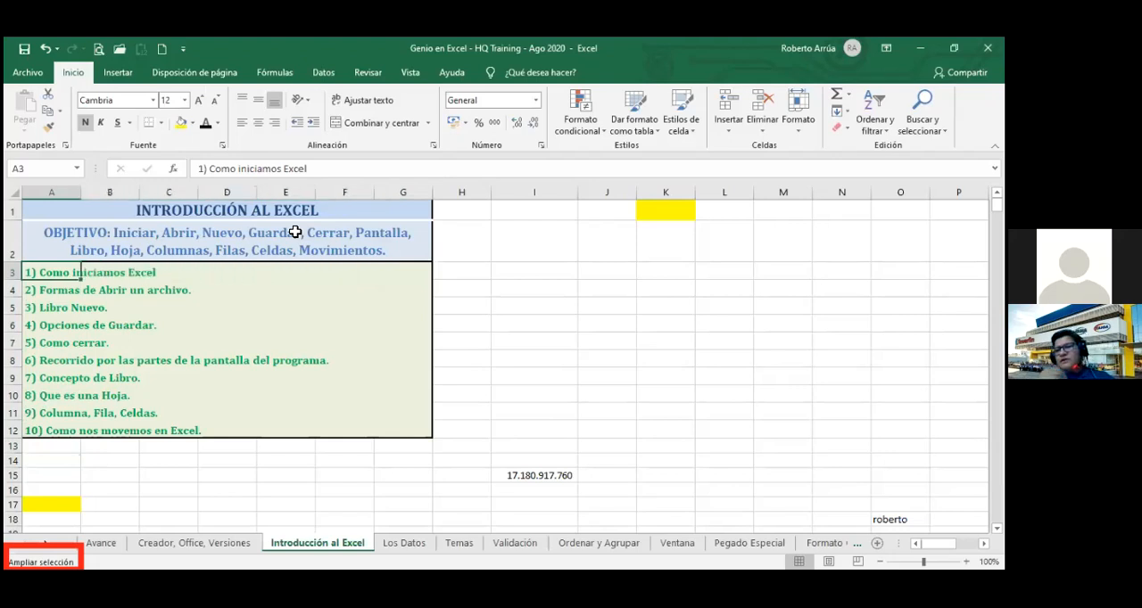
# Extend the selection from A3 down to A12, and pull it back up to A9.
pyautogui.press('Down')
pyautogui.press('Down')
pyautogui.press('Down')
pyautogui.press('Down')
pyautogui.press('Down')
pyautogui.press('Down')
pyautogui.press('Down')
pyautogui.press('Down')
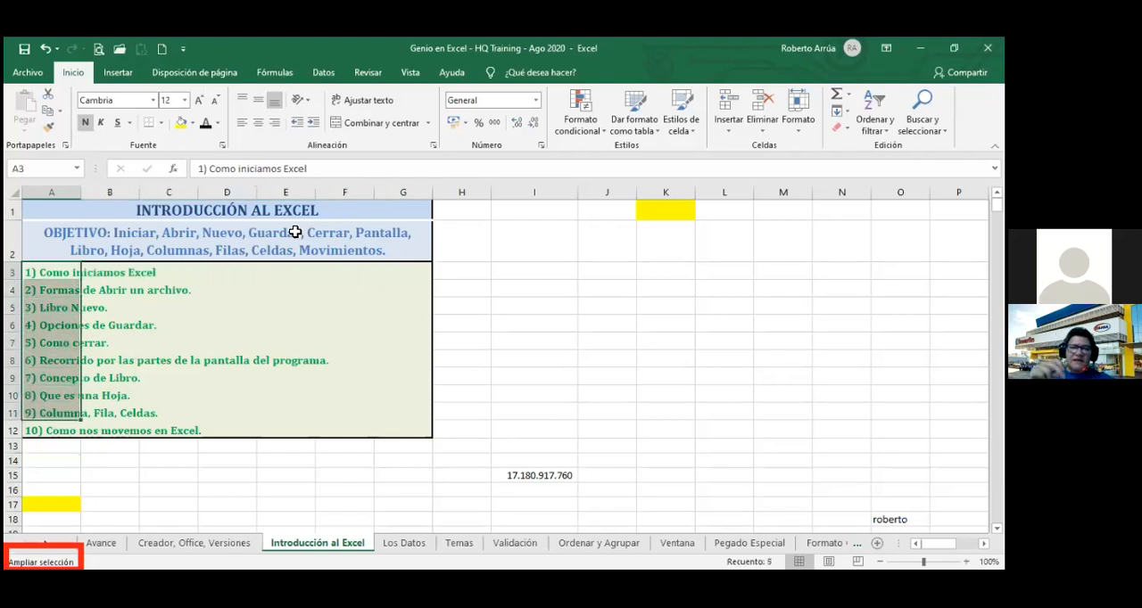
pyautogui.press('Down')
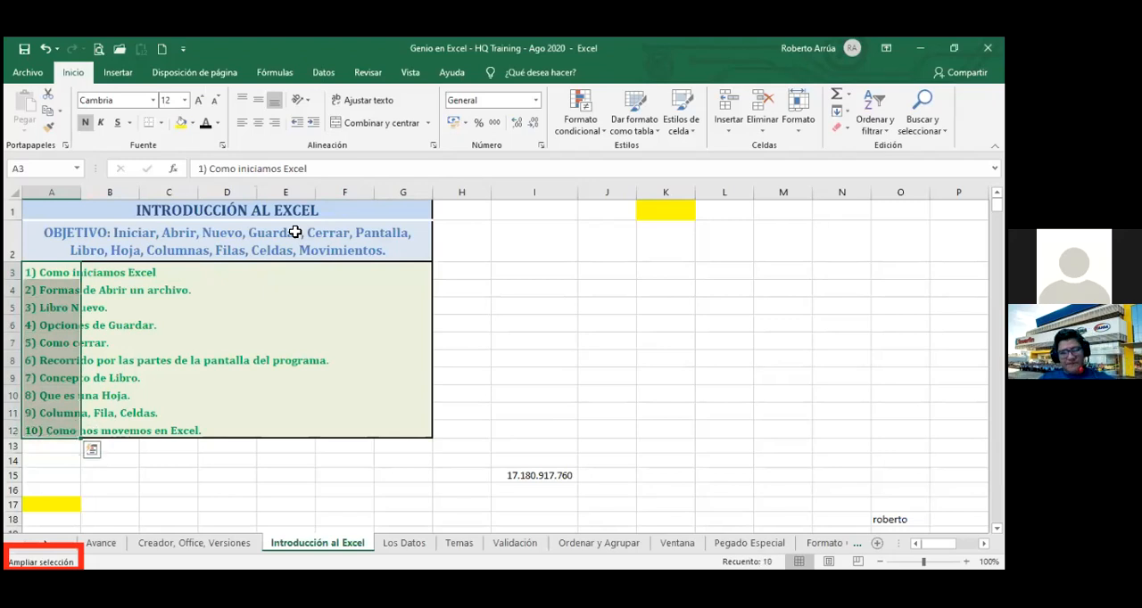
pyautogui.press('Up')
pyautogui.press('Up')
pyautogui.press('Up')
pyautogui.press('Up')
pyautogui.press('Up')
pyautogui.press('Up')
pyautogui.press('Up')
pyautogui.press('Up')
pyautogui.press('Up')
pyautogui.press('Up')
pyautogui.press('Up')
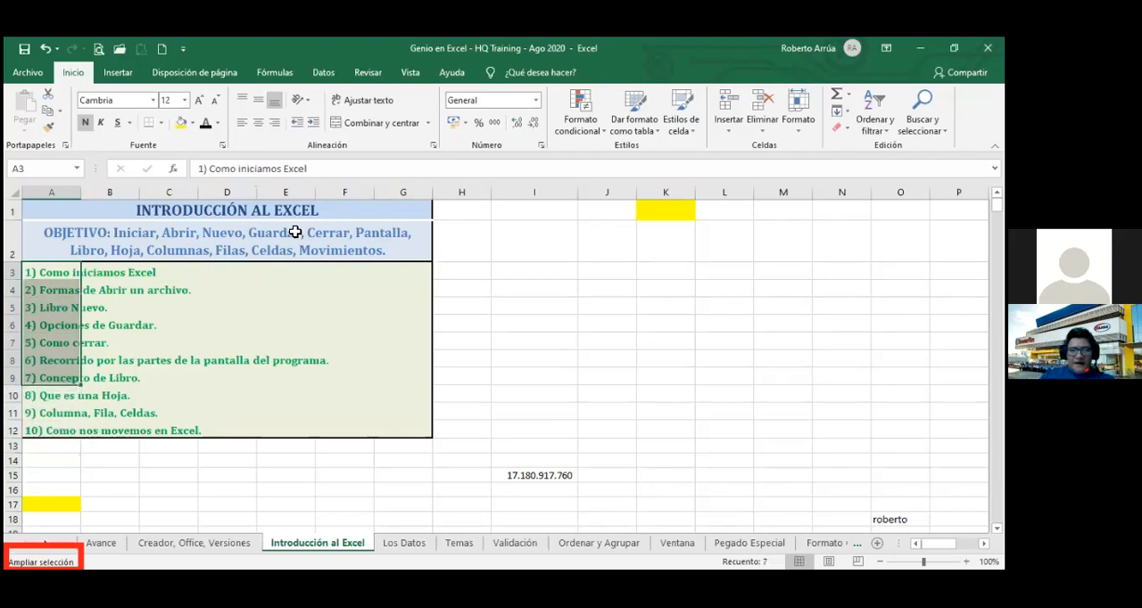
# Resize the selection to A3:G4 and turn off extend-selection mode.
pyautogui.press('Down')
pyautogui.press('Down')
pyautogui.press('Down')
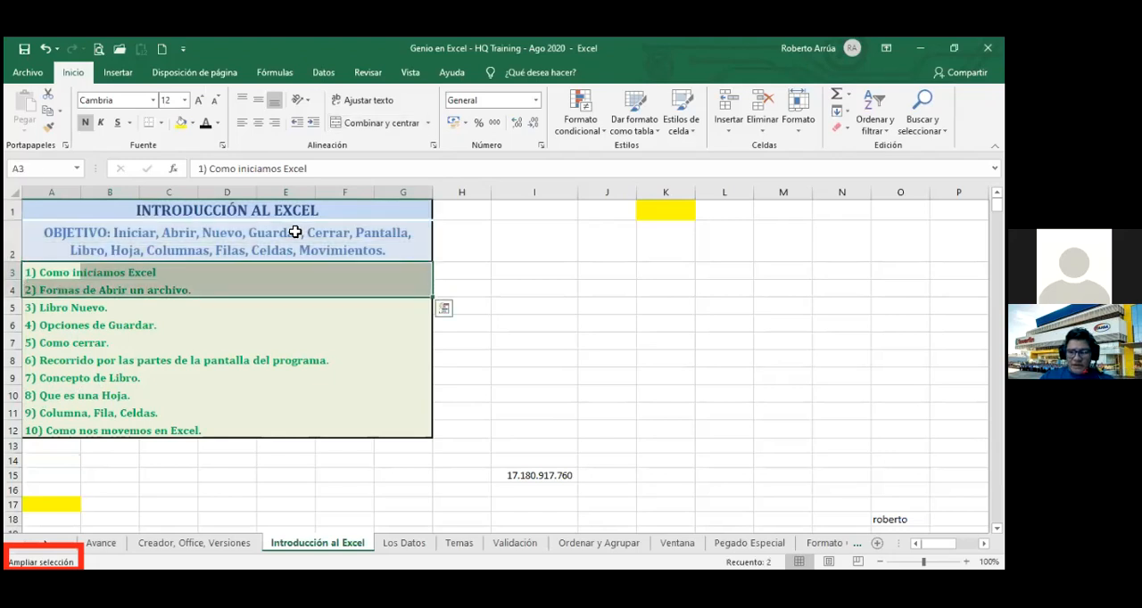
pyautogui.press('F8')
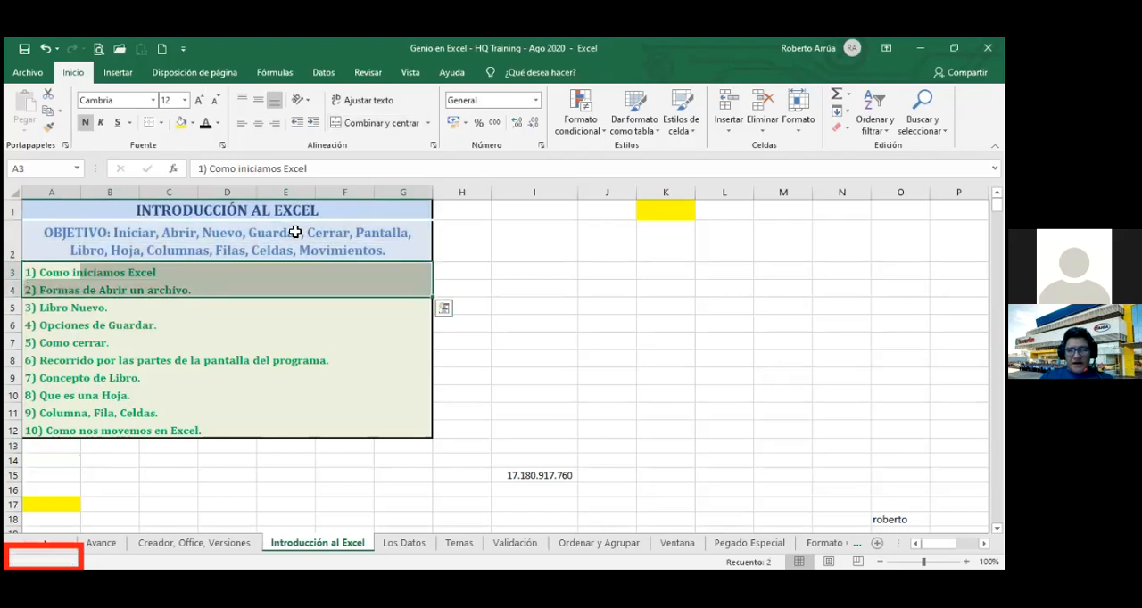
# Select A3, turn on add-or-remove selection mode, and move down to A6 while keeping A3 selected.
pyautogui.click(258, 321)
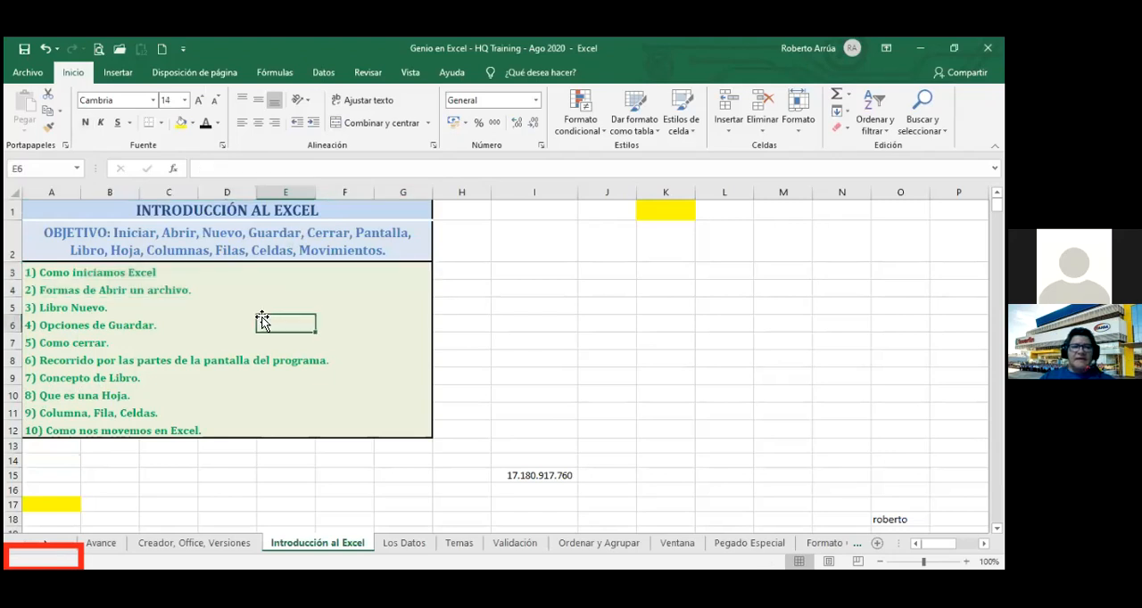
pyautogui.click(115, 276)
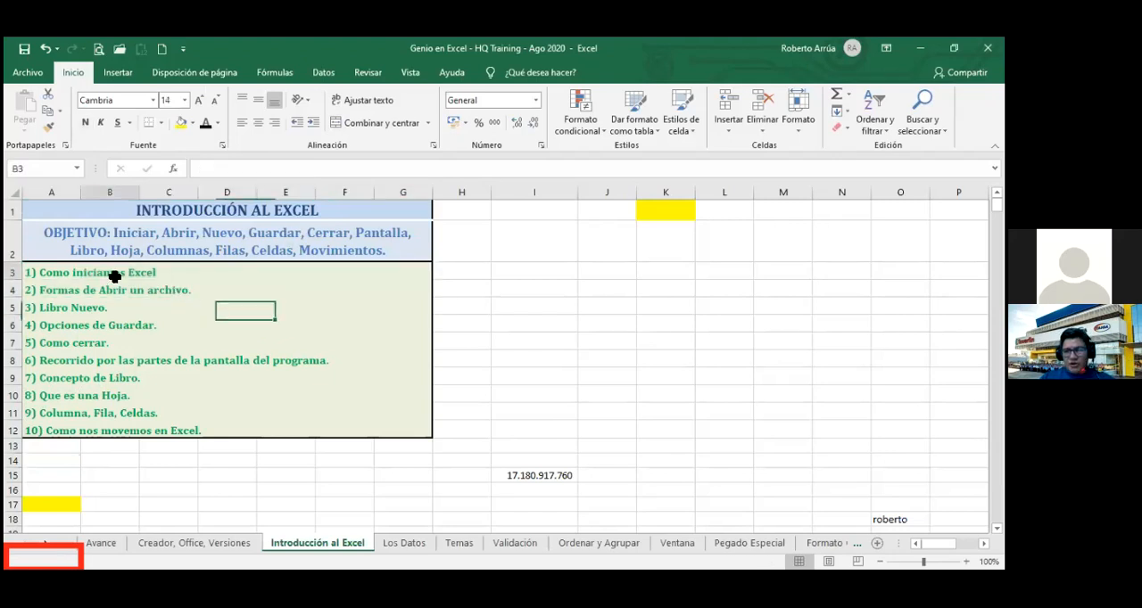
pyautogui.click(46, 272)
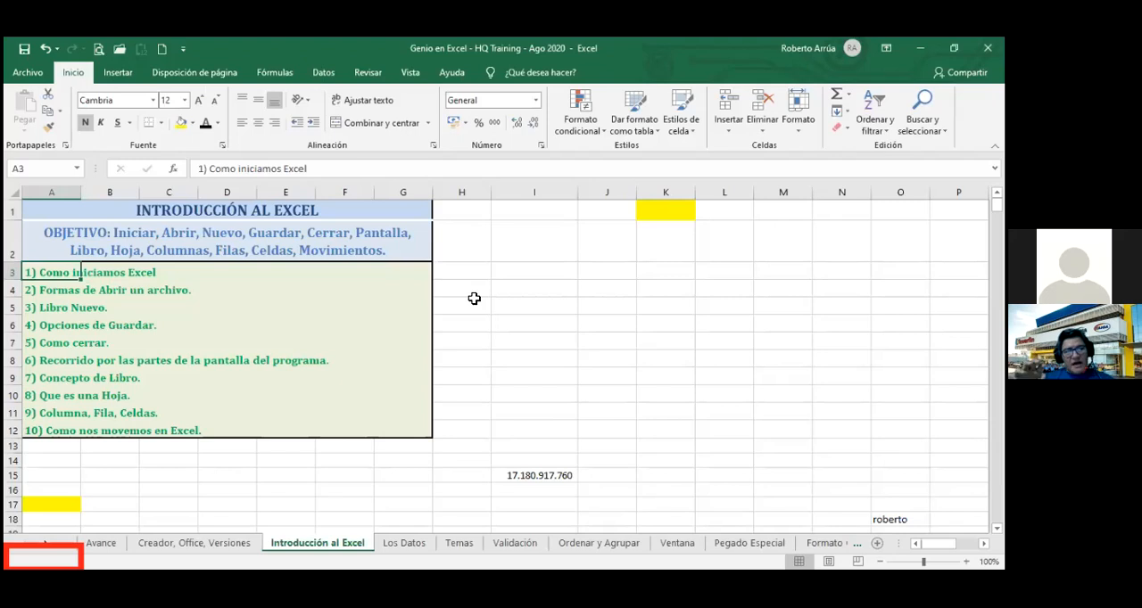
pyautogui.hotkey('shift', 'F8')
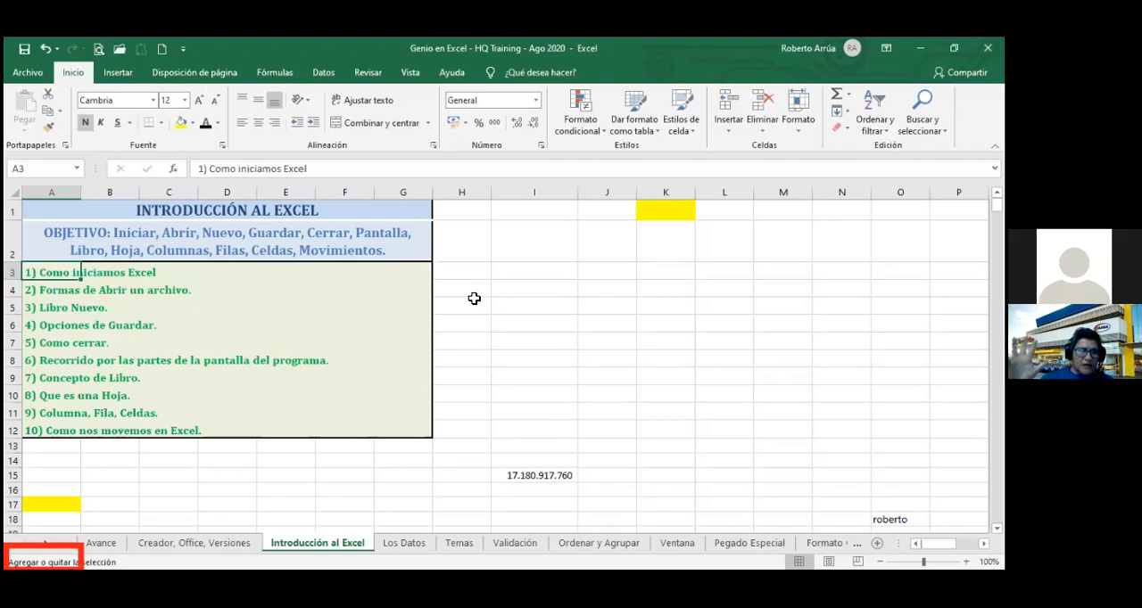
pyautogui.press('Down')
# Move the active cell up and down column A with A3 still selected, stop at A5, and leave add-or-remove mode.
pyautogui.press('Down')
pyautogui.press('Down')
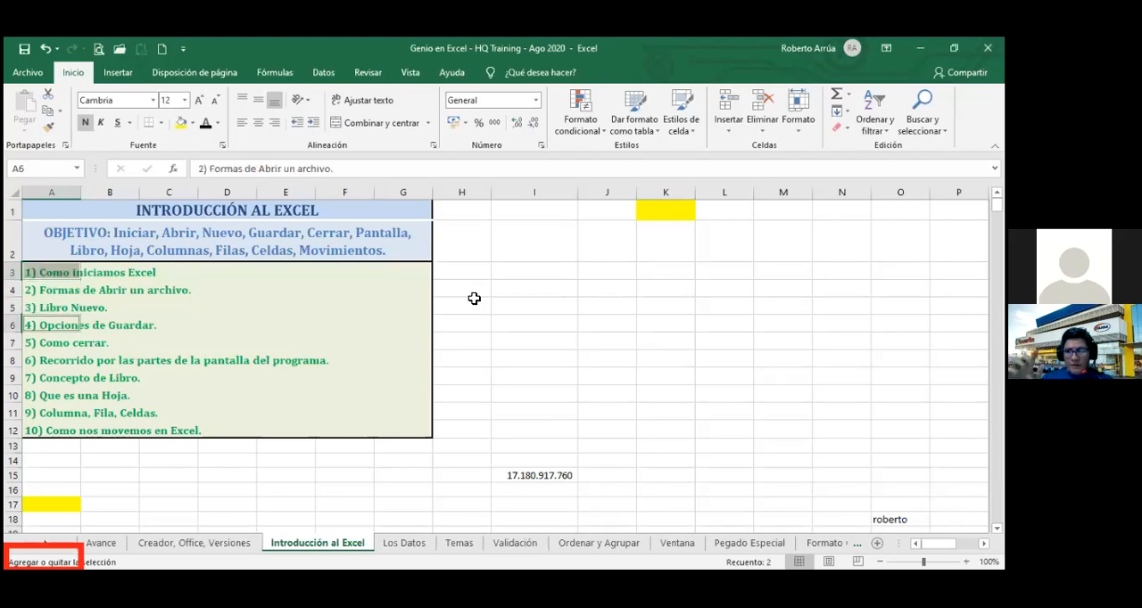
pyautogui.press('Down')
pyautogui.press('Down')
pyautogui.press('Up')
pyautogui.press('Up')
pyautogui.press('Up')
pyautogui.press('Up')
pyautogui.press('Down')
pyautogui.press('Down')
pyautogui.press('Down')
pyautogui.press('Down')
pyautogui.press('Up')
pyautogui.press('Up')
pyautogui.press('Up')
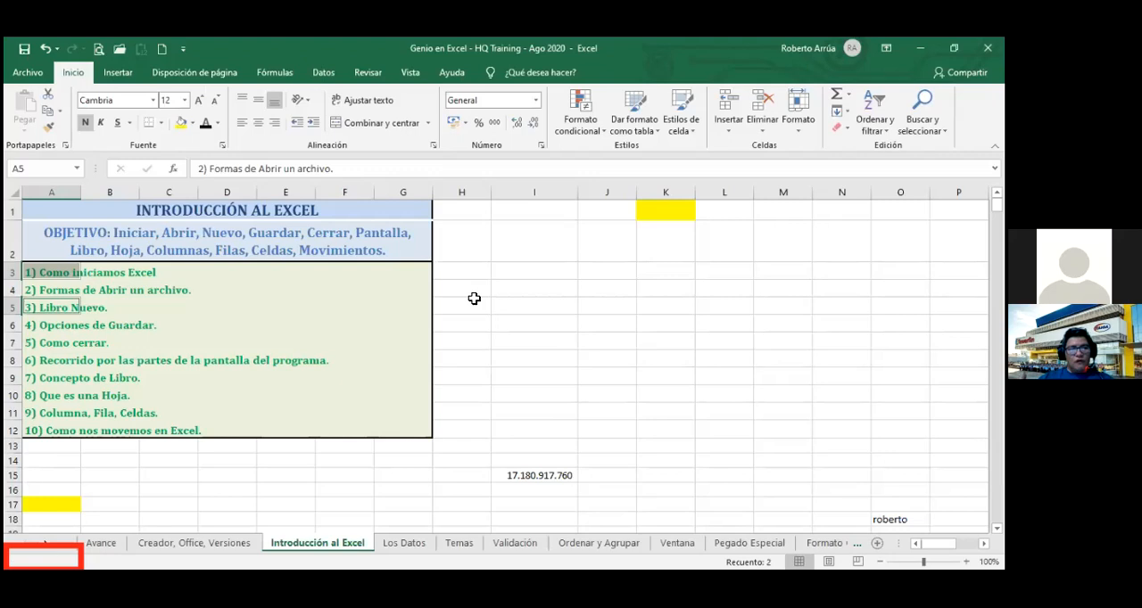
# Turn on add-or-remove selection mode and add cells F9, E11 and C11 to the selected A3 and A5.
pyautogui.hotkey('shift', 'F8')
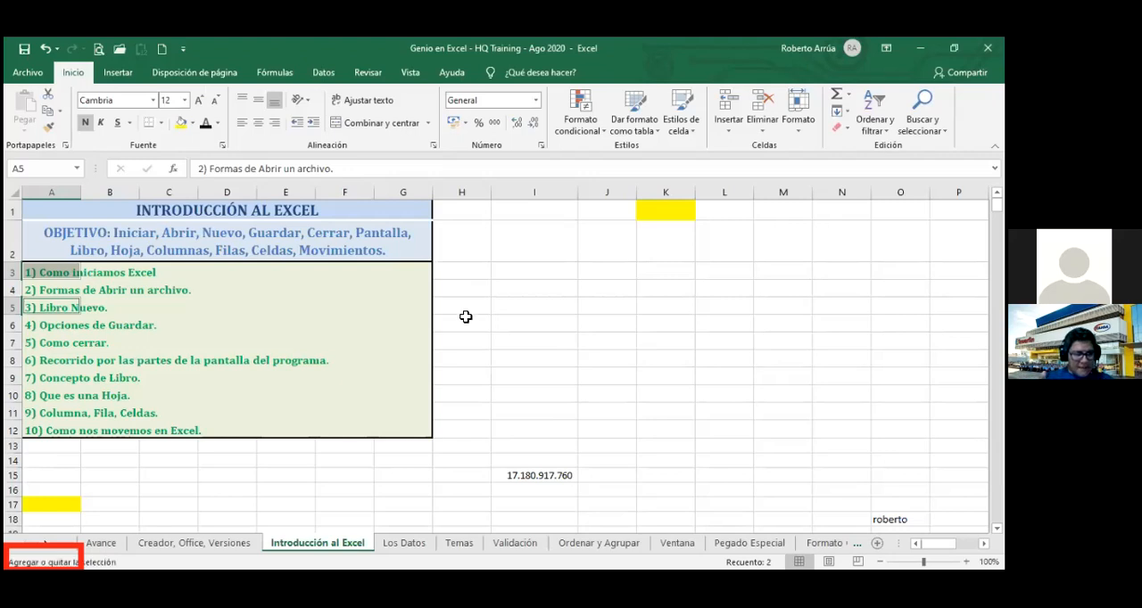
pyautogui.click(357, 373)
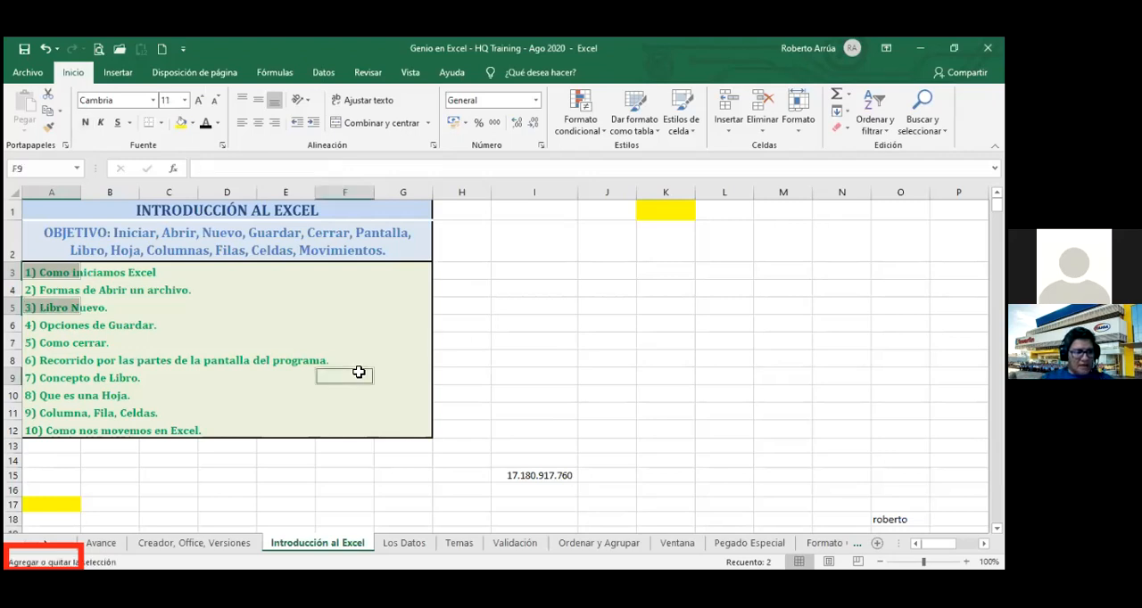
pyautogui.click(285, 410)
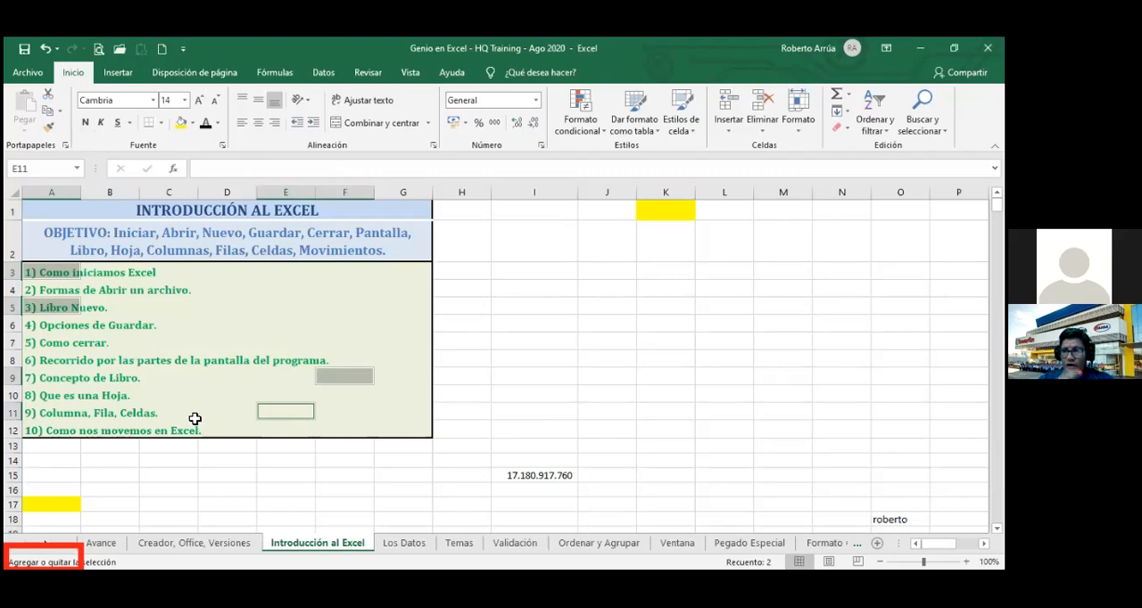
pyautogui.click(194, 418)
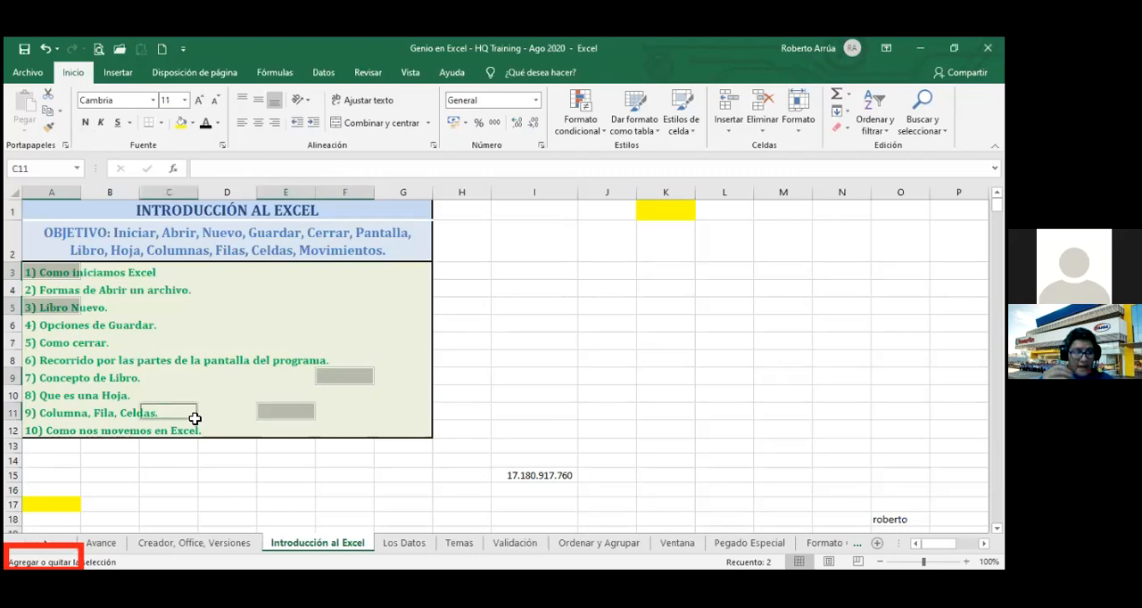
# Move the active cell back and forth along row 11 and stop at A11, keeping the other cells selected.
pyautogui.press('Right')
pyautogui.press('Right')
pyautogui.press('Right')
pyautogui.press('Right')
pyautogui.press('Right')
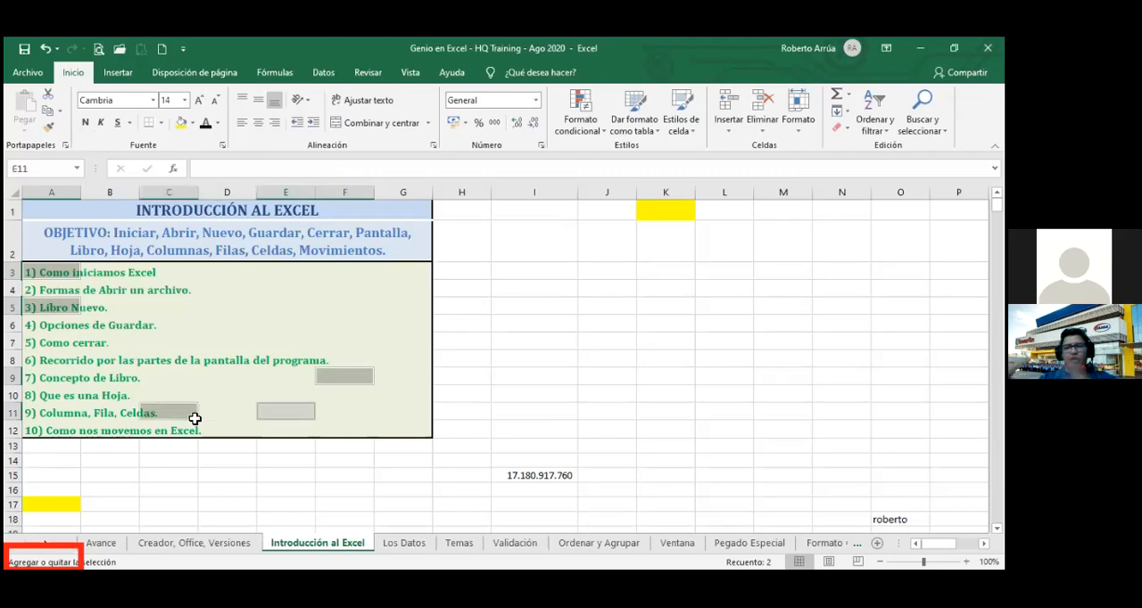
pyautogui.press('Left')
pyautogui.press('Left')
pyautogui.press('Left')
pyautogui.press('Left')
pyautogui.press('Left')
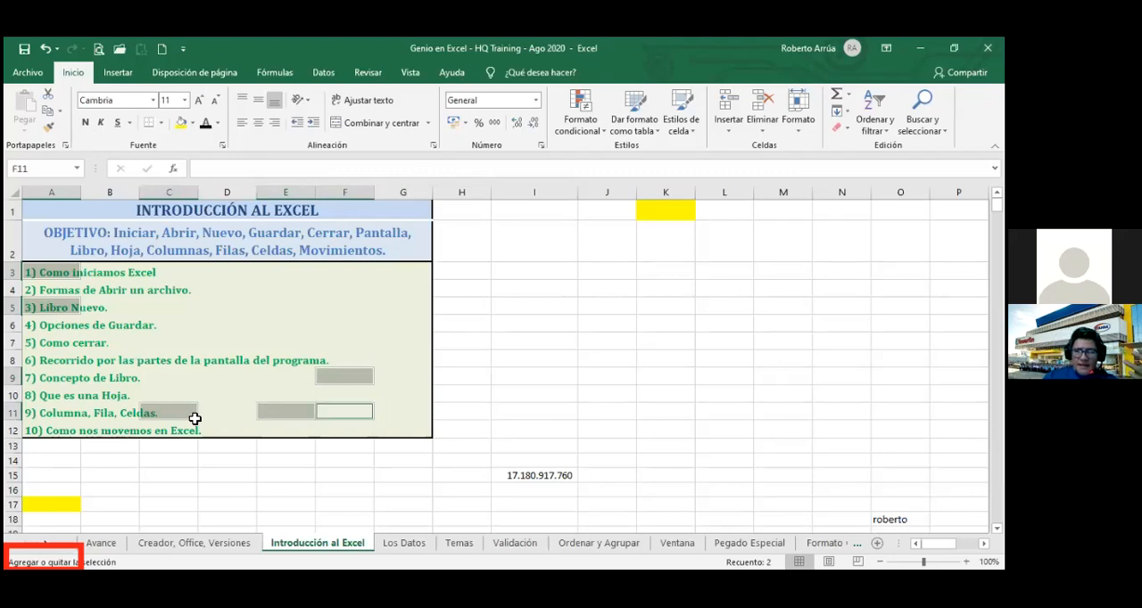
pyautogui.press('Left')
pyautogui.press('Left')
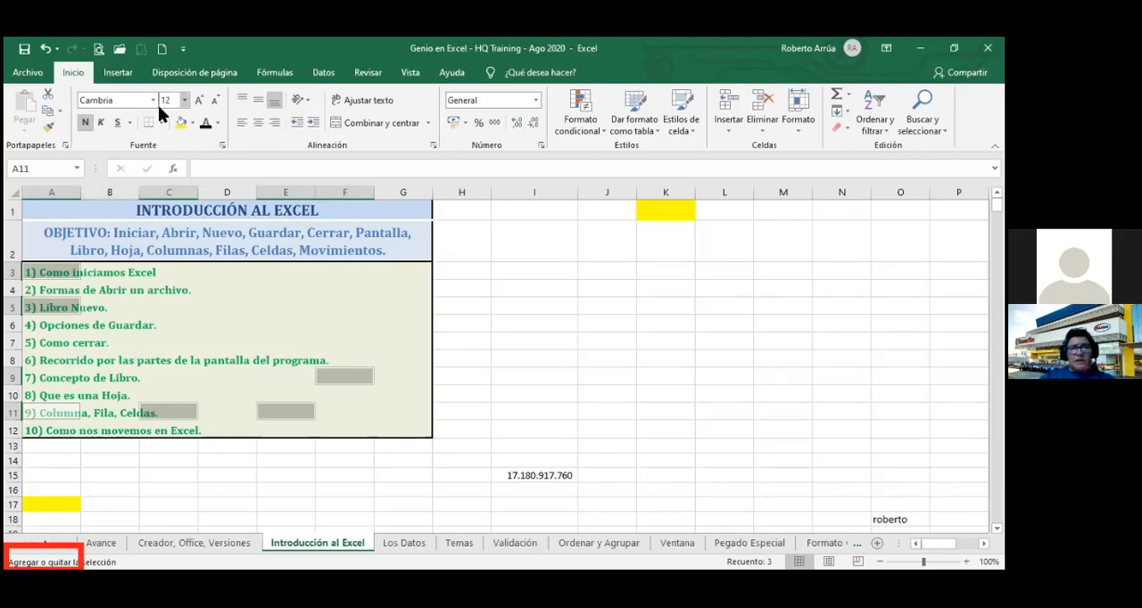
# Fill the selected non-adjacent cells with yellow, change the fill to standard red, and deselect them.
pyautogui.click(181, 125)
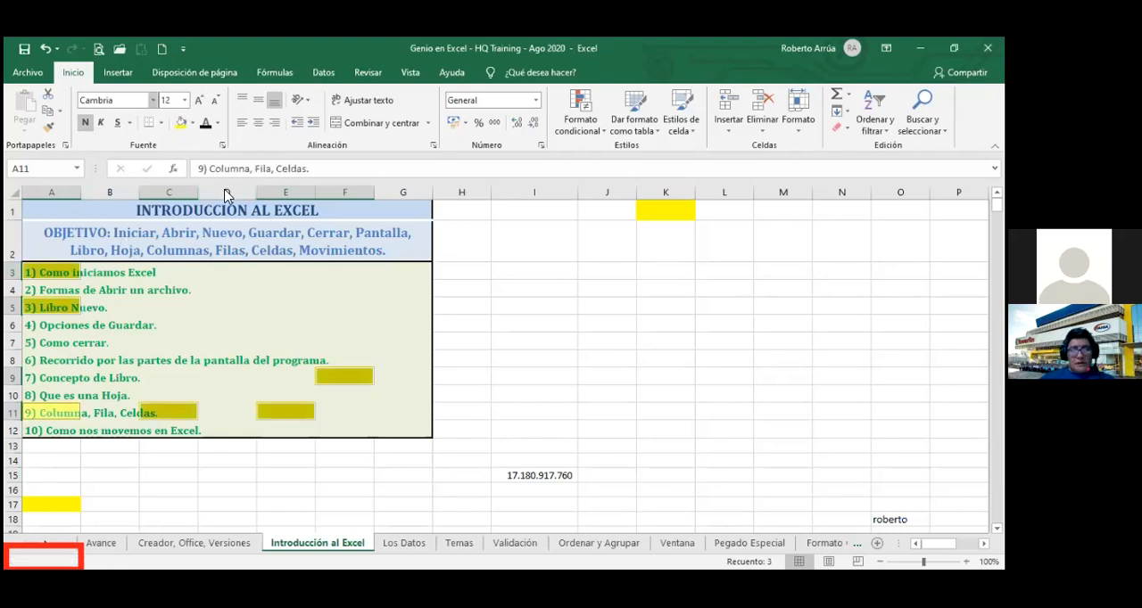
pyautogui.click(194, 128)
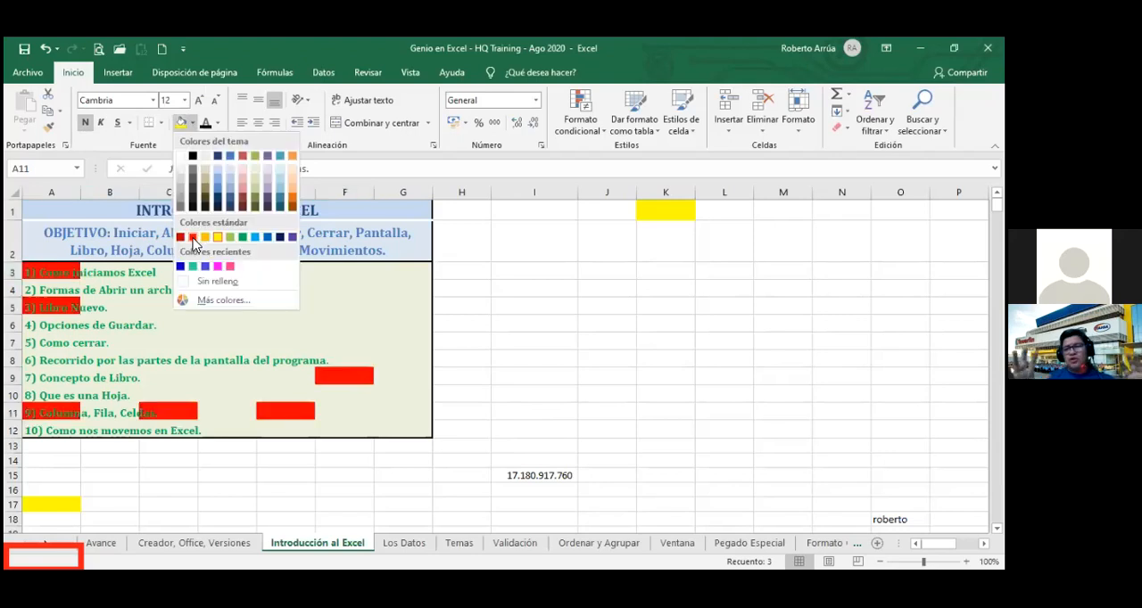
pyautogui.click(193, 241)
pyautogui.click(493, 364)
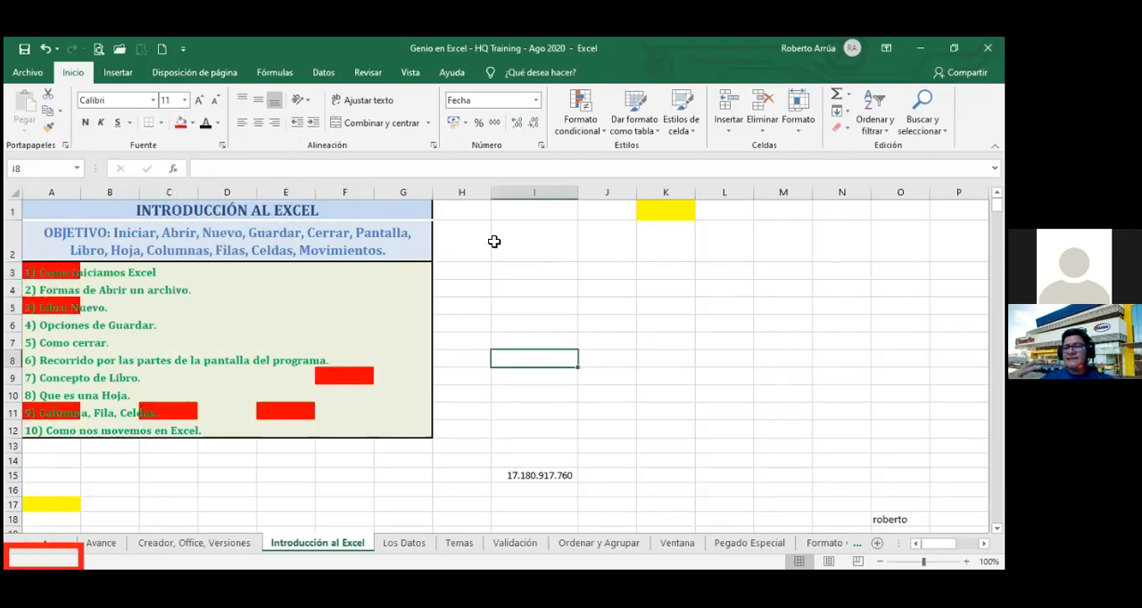
pyautogui.click(488, 295)
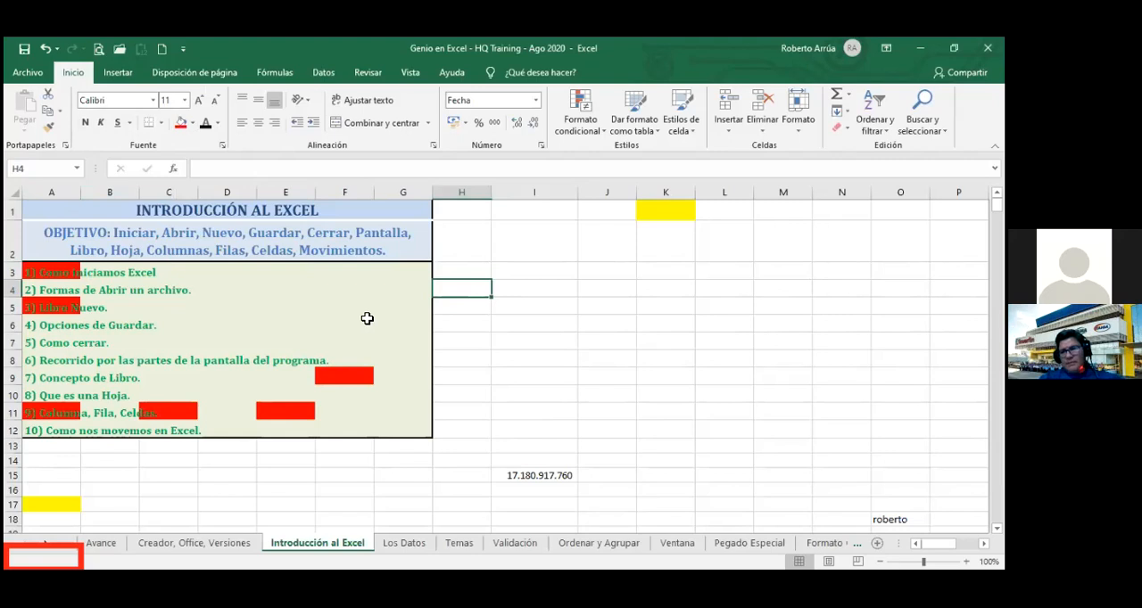
pyautogui.click(367, 319)
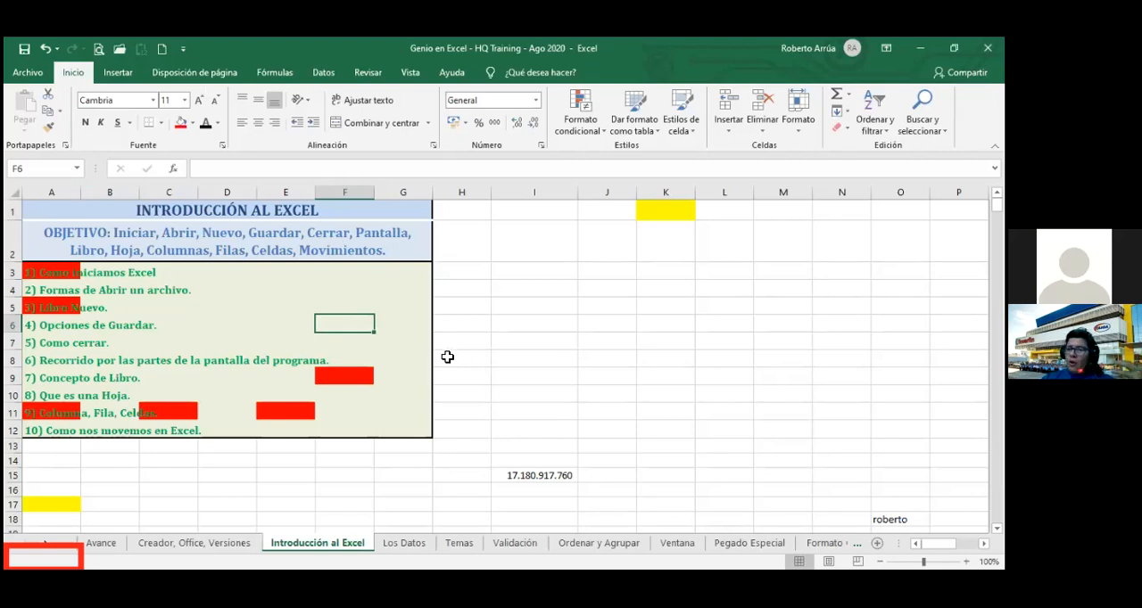
# Starting from A3, select the red cells through the Name Box with the reference a3;a5;a11;c11;e11;f9.
pyautogui.click(51, 272)
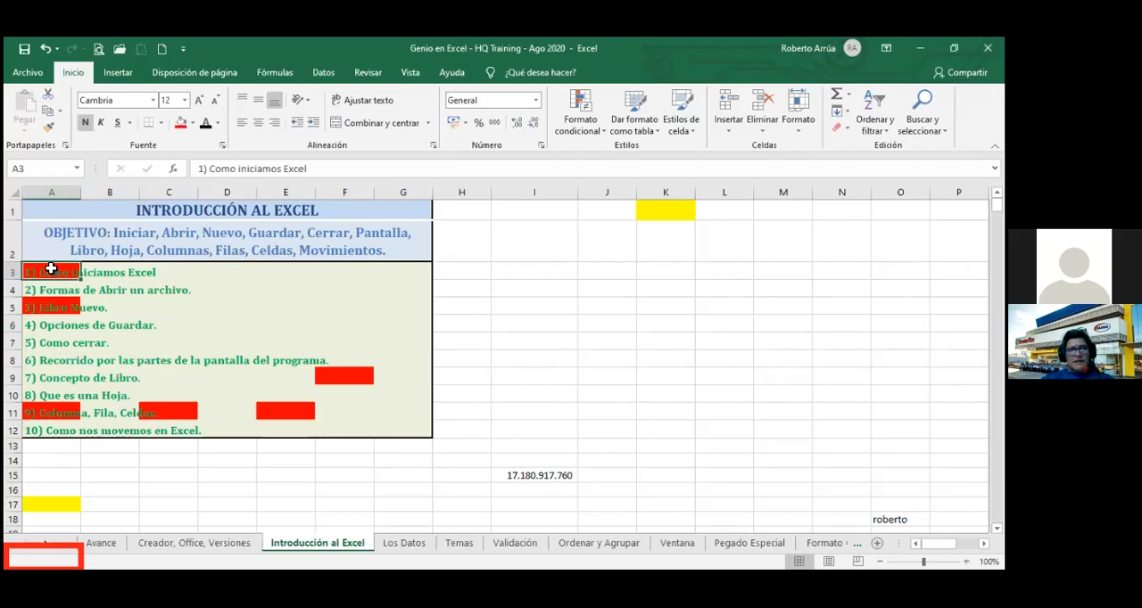
pyautogui.click(38, 168)
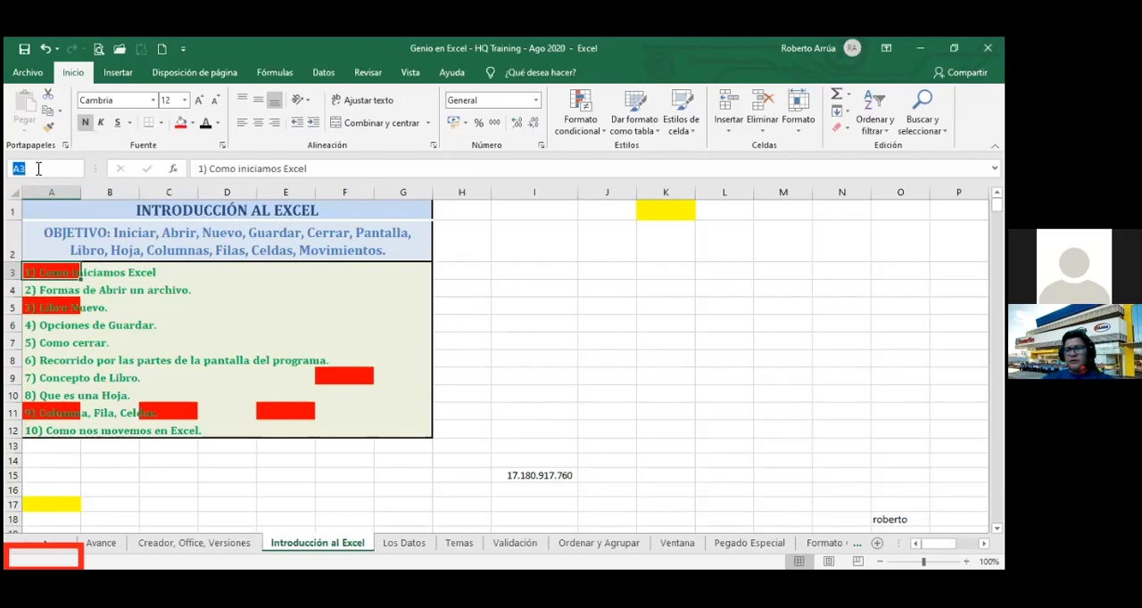
pyautogui.write('a3')
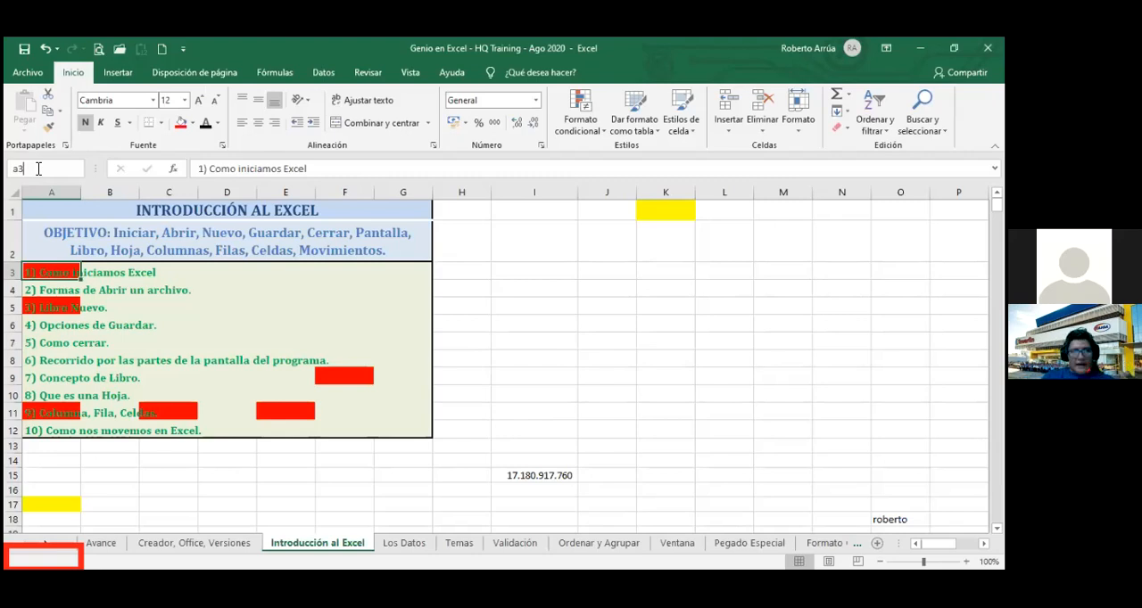
pyautogui.write(';')
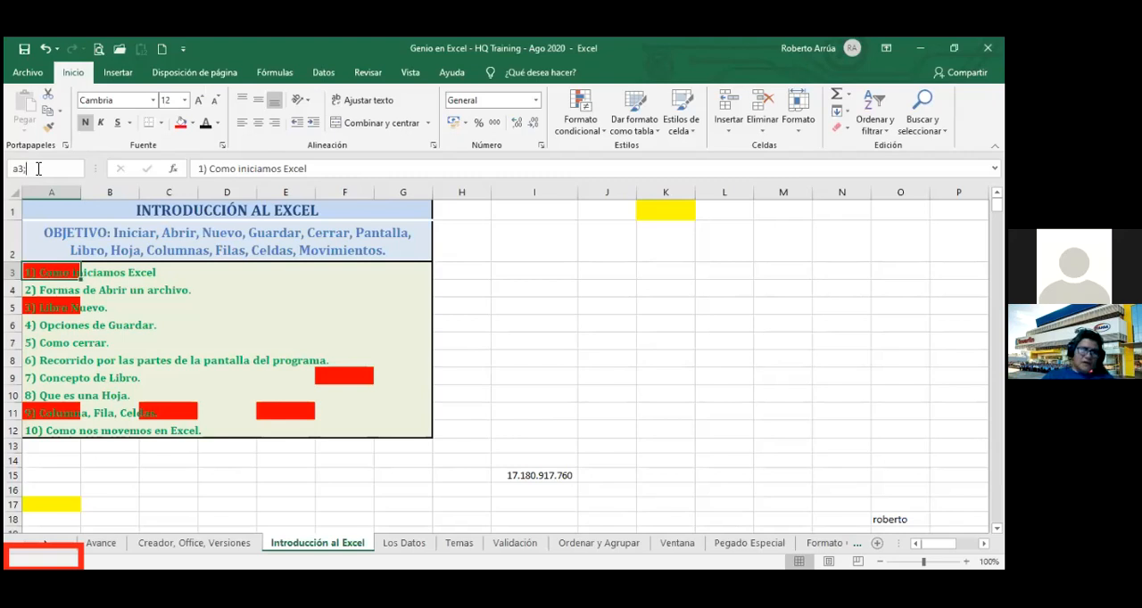
pyautogui.write('a5')
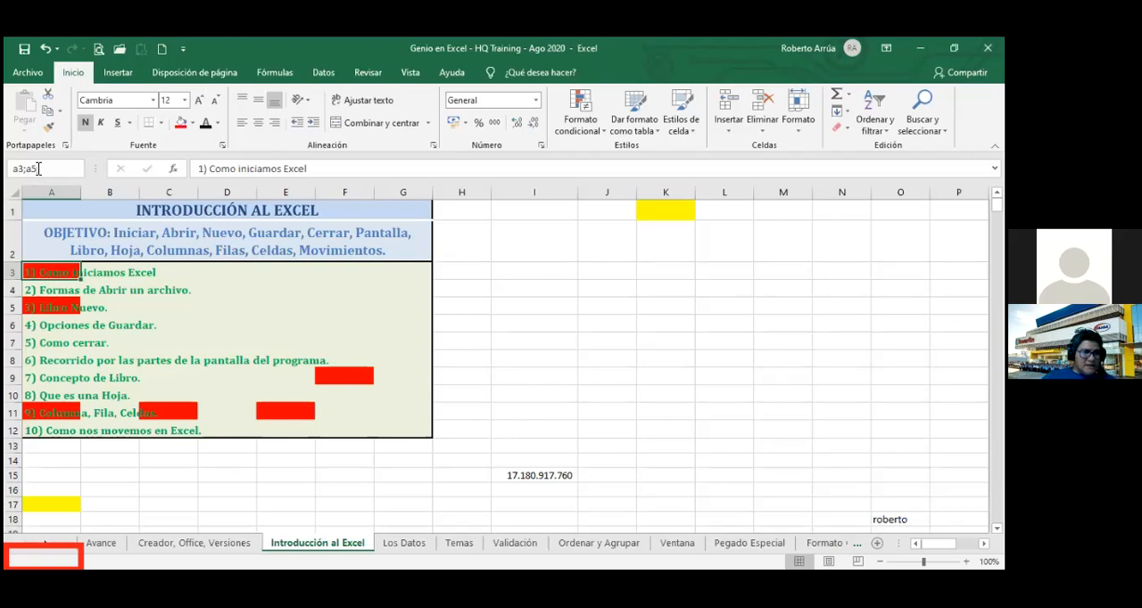
pyautogui.write(';a11')
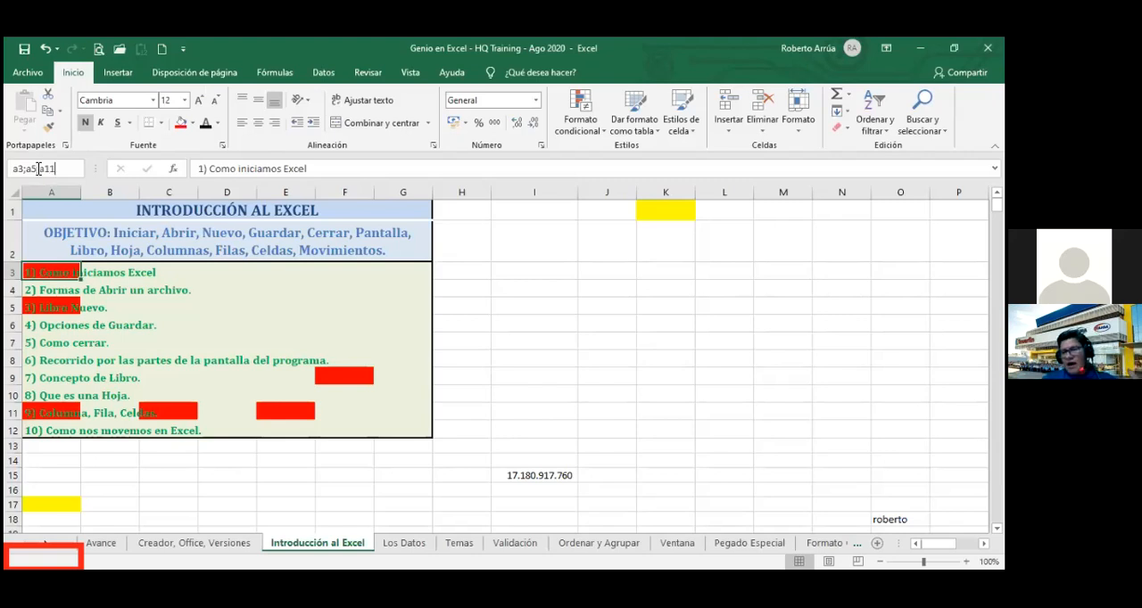
pyautogui.write(';')
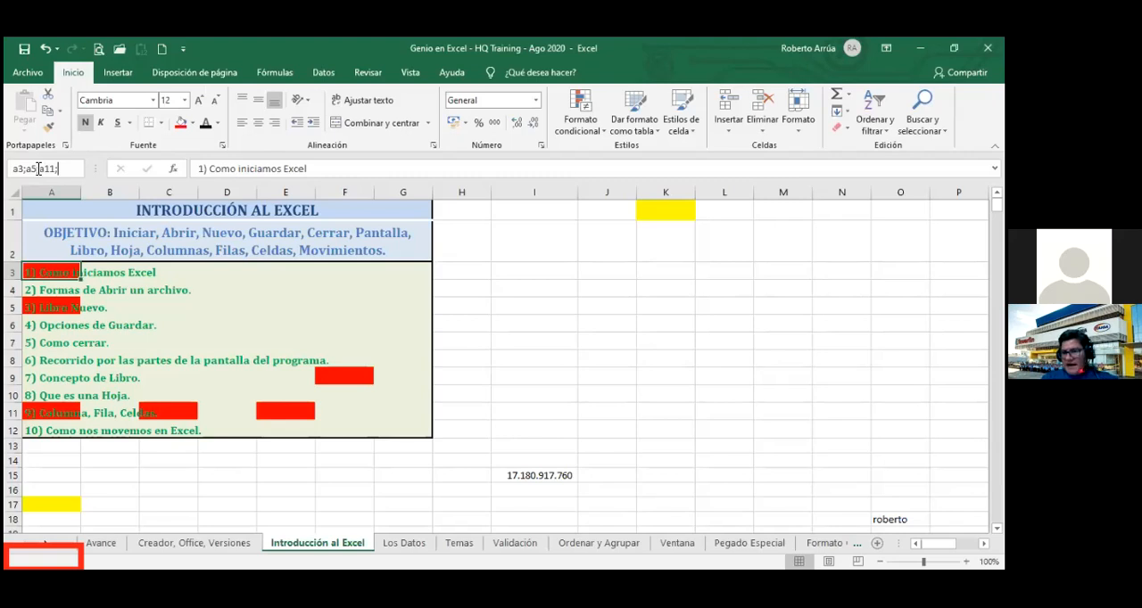
pyautogui.write('c11')
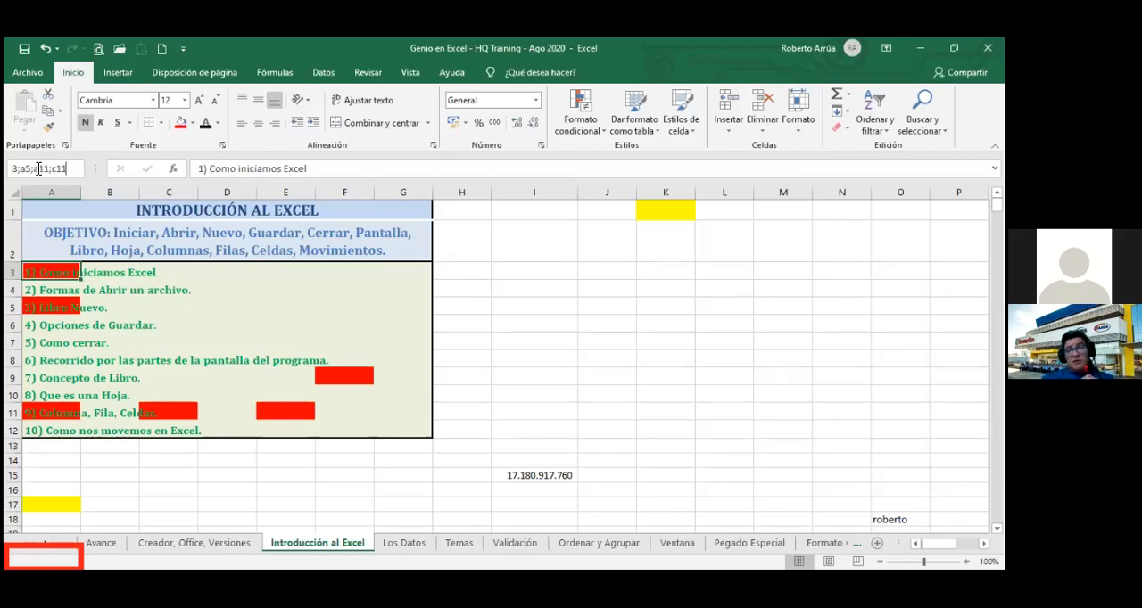
pyautogui.write(';e')
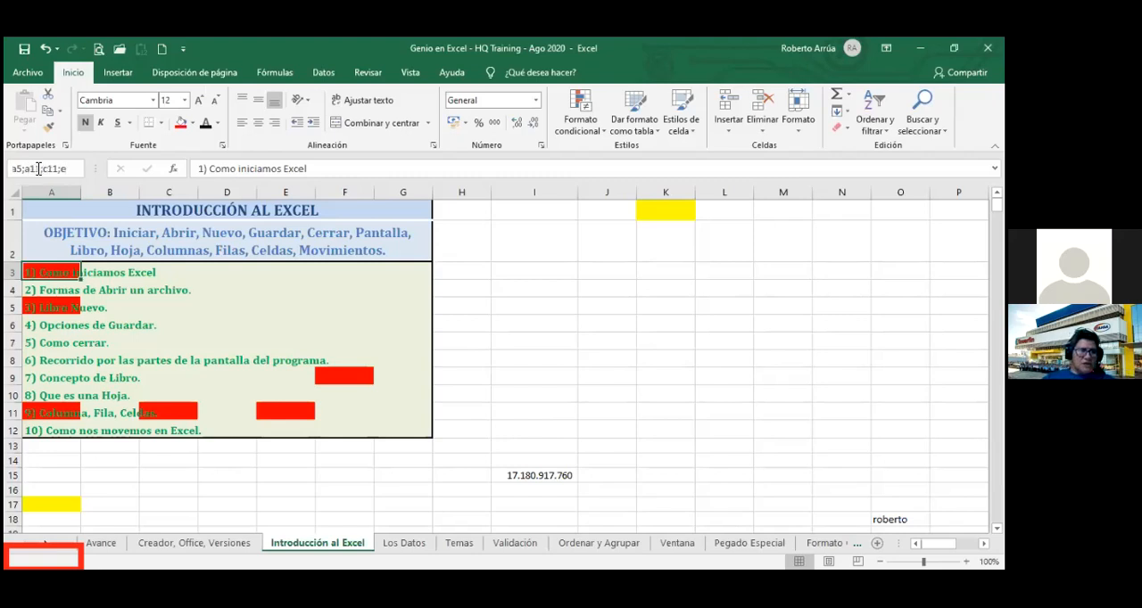
pyautogui.write('11;')
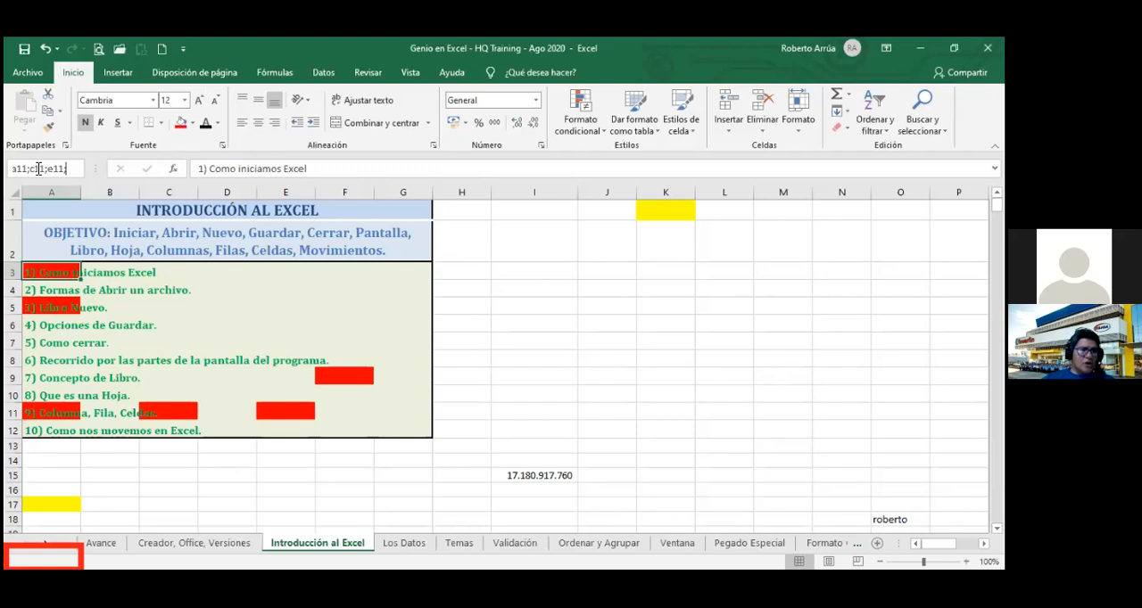
pyautogui.write('f9')
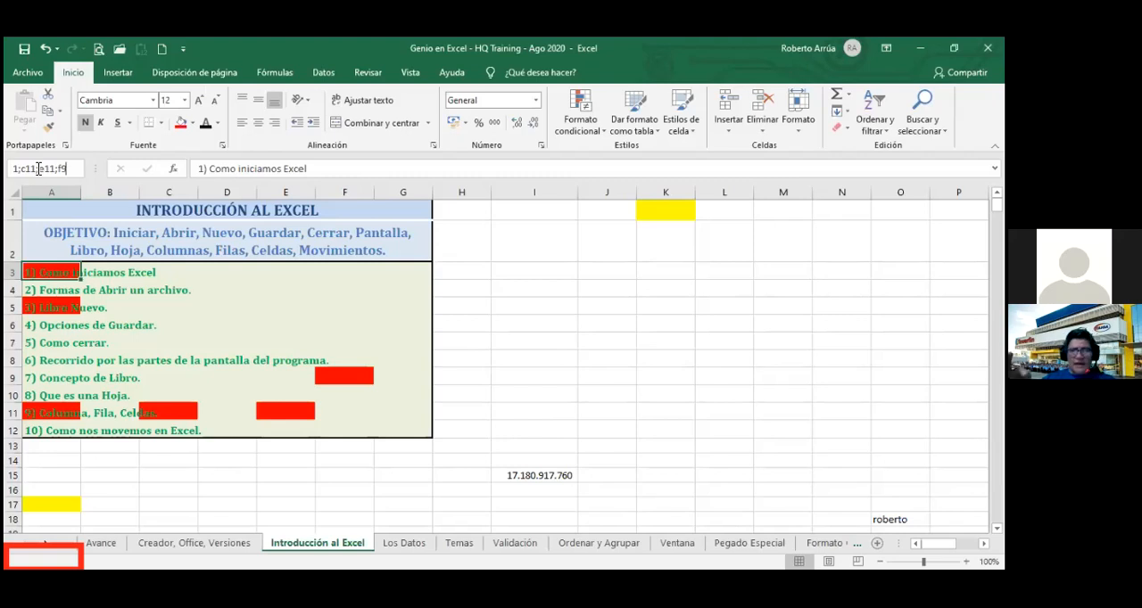
pyautogui.press('Return')
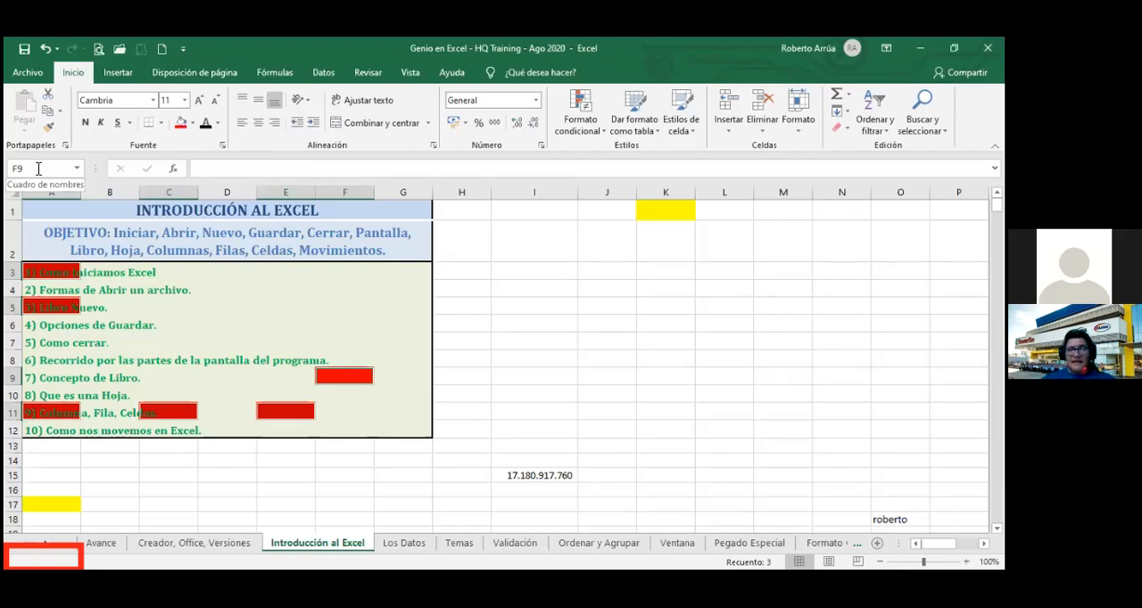
# Try removing the fill from the selected red cells with Sin relleno, and undo it.
pyautogui.click(193, 126)
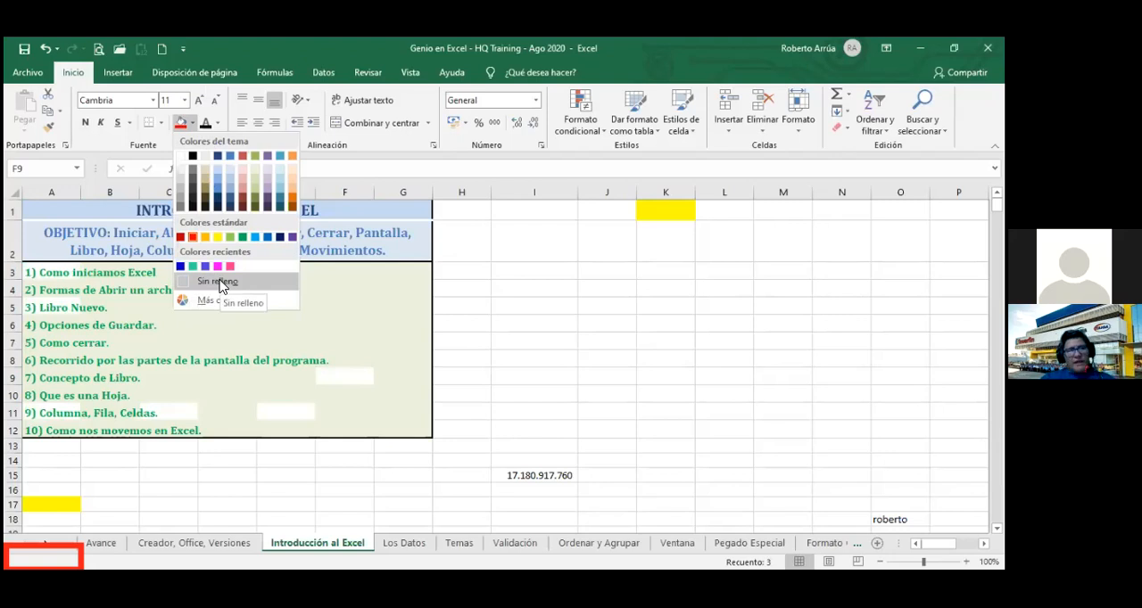
pyautogui.click(383, 361)
pyautogui.click(393, 380)
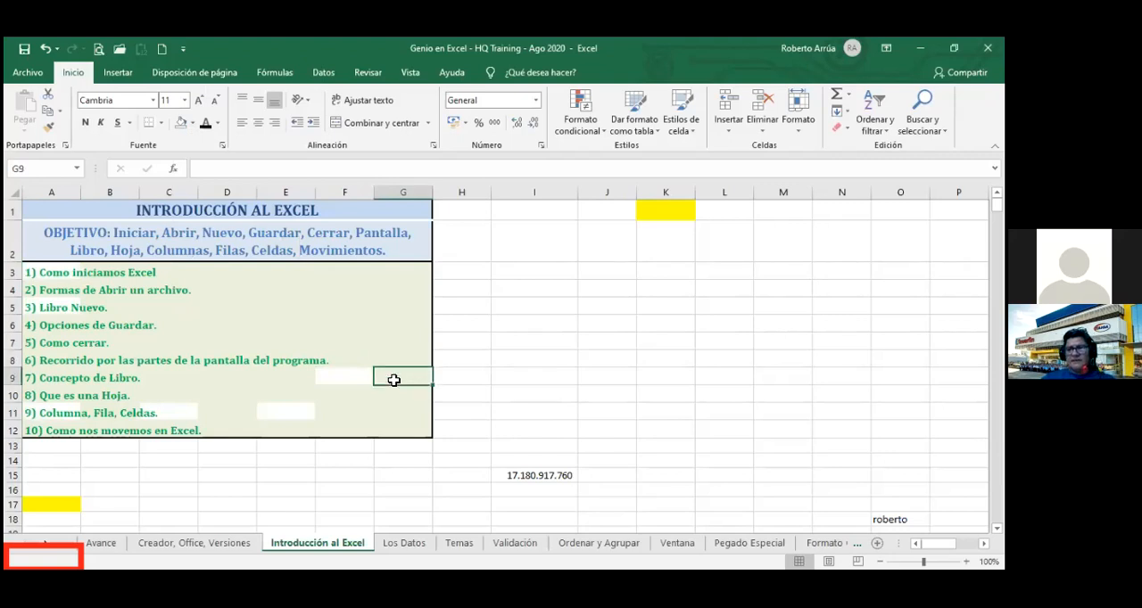
pyautogui.hotkey('ctrl', 'z')
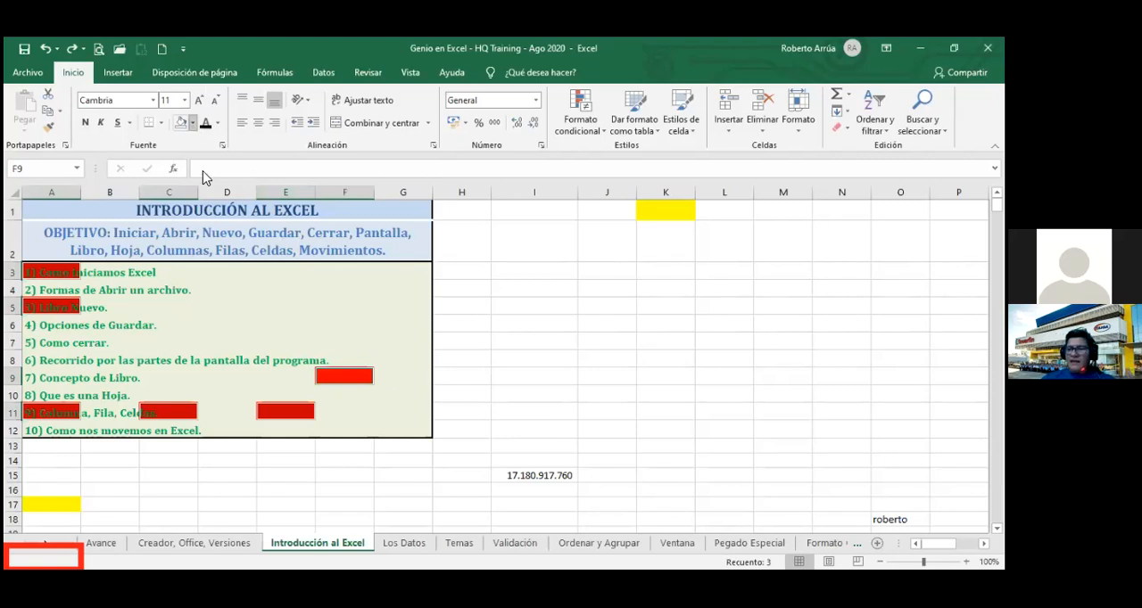
# Replace the selected cells' red fill with a very light theme color, and deselect them by moving to H6.
pyautogui.click(193, 124)
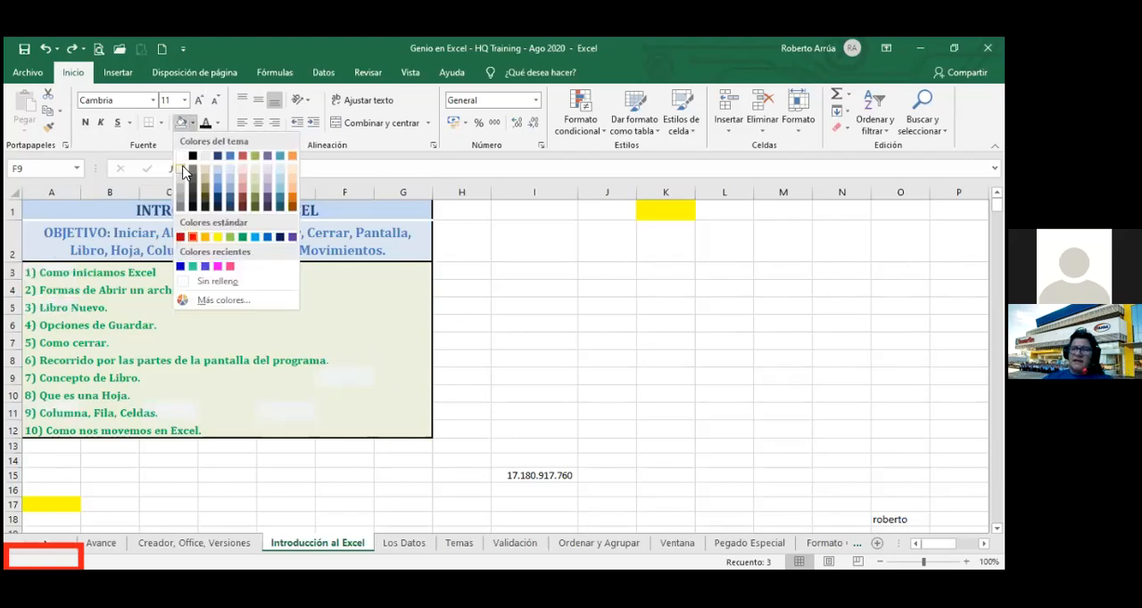
pyautogui.click(183, 171)
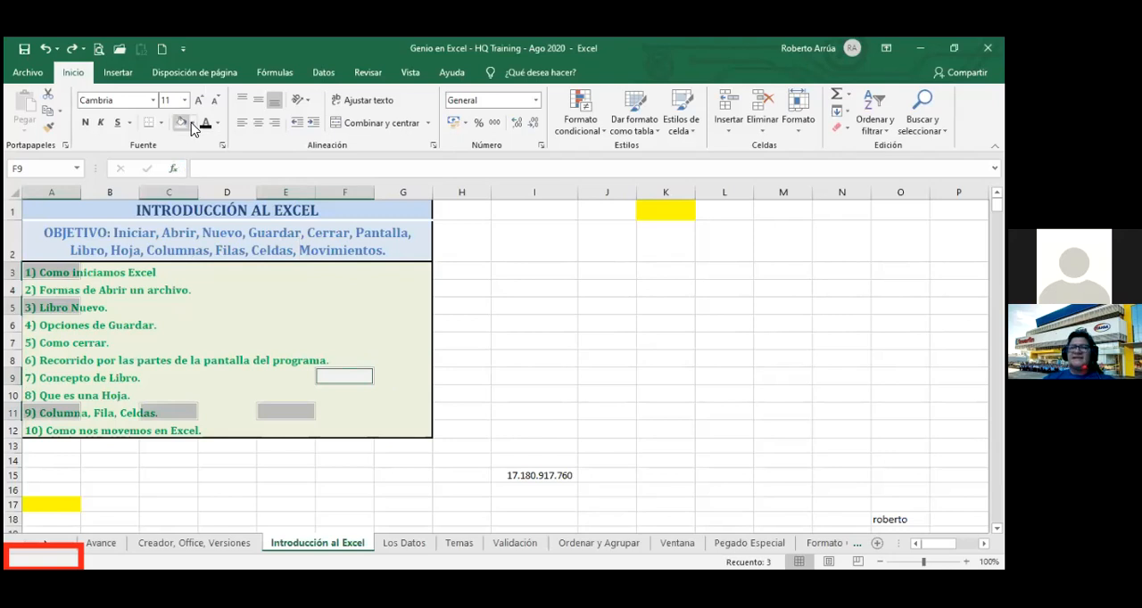
pyautogui.click(194, 123)
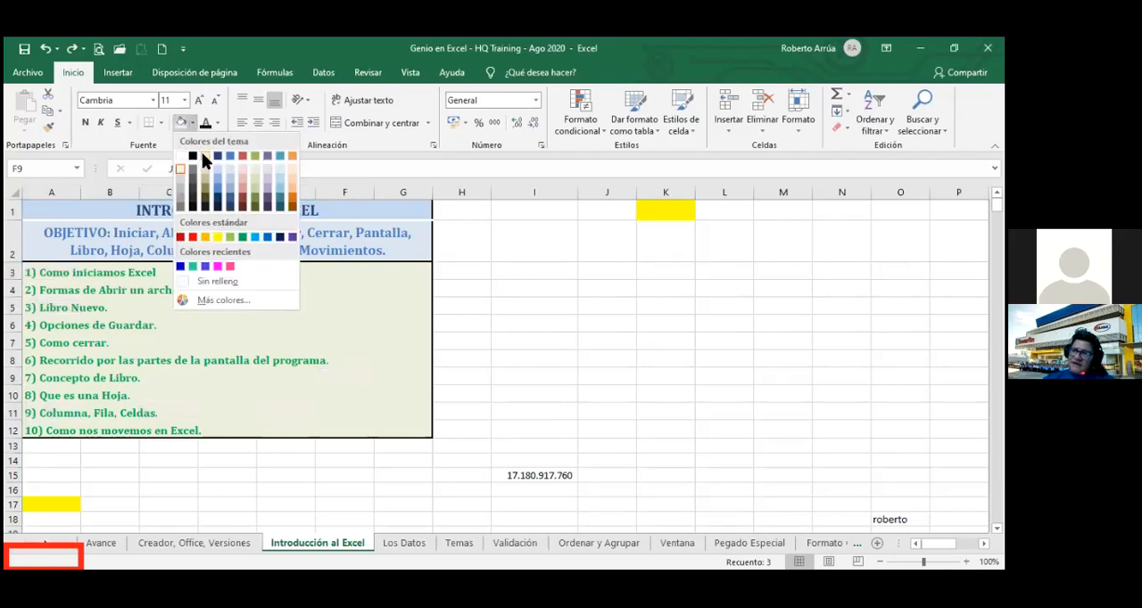
pyautogui.click(481, 329)
pyautogui.click(482, 330)
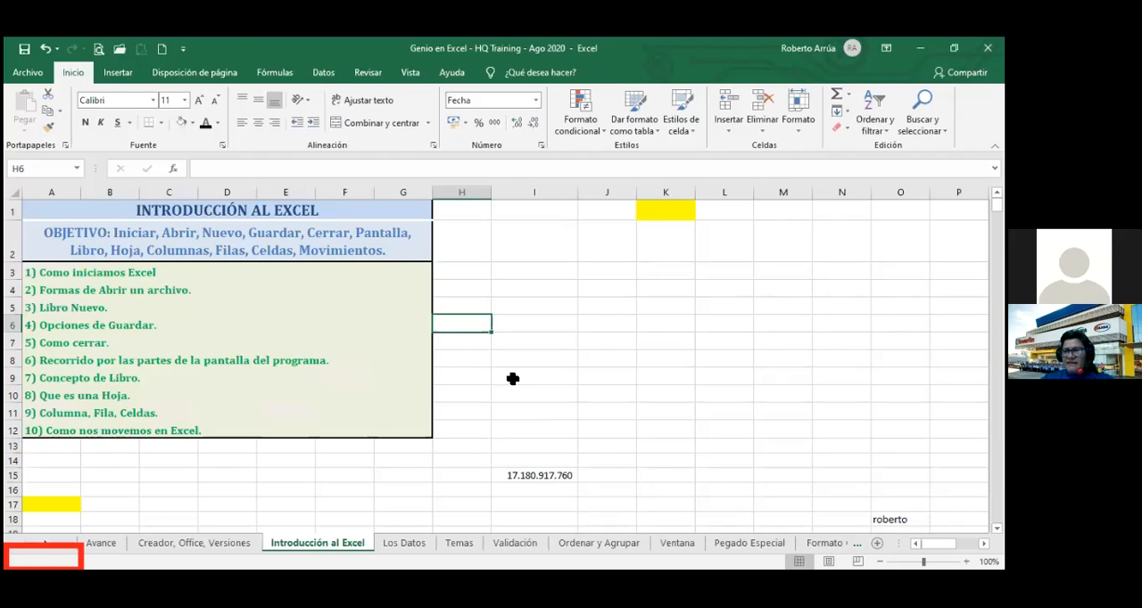
# Select the entire column H, the entire row 13, and the entire column I starting from cell I15.
pyautogui.click(472, 192)
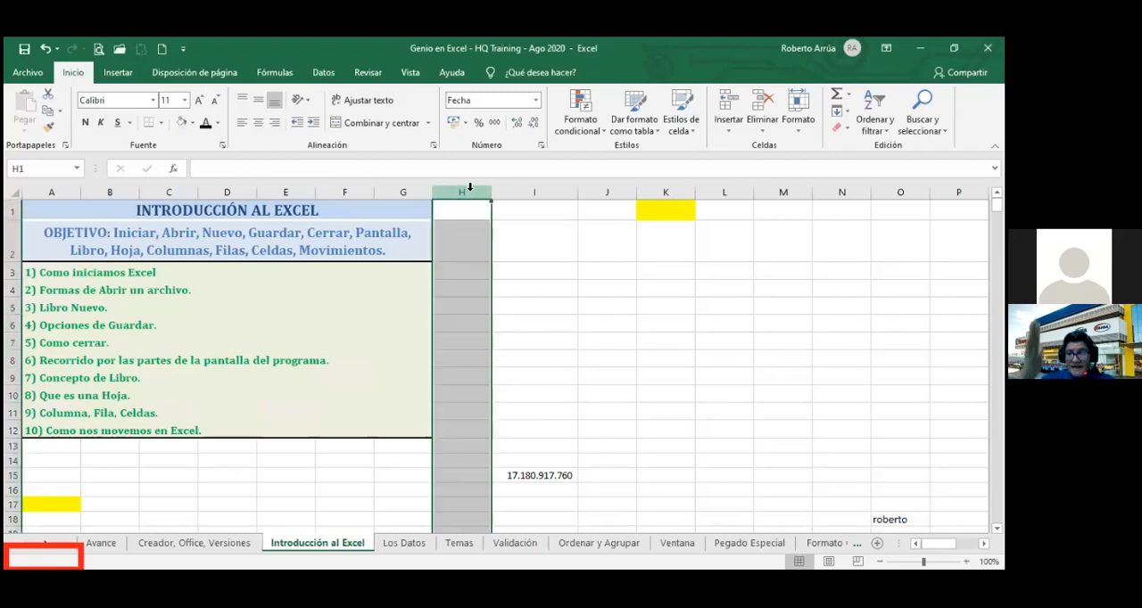
pyautogui.click(14, 447)
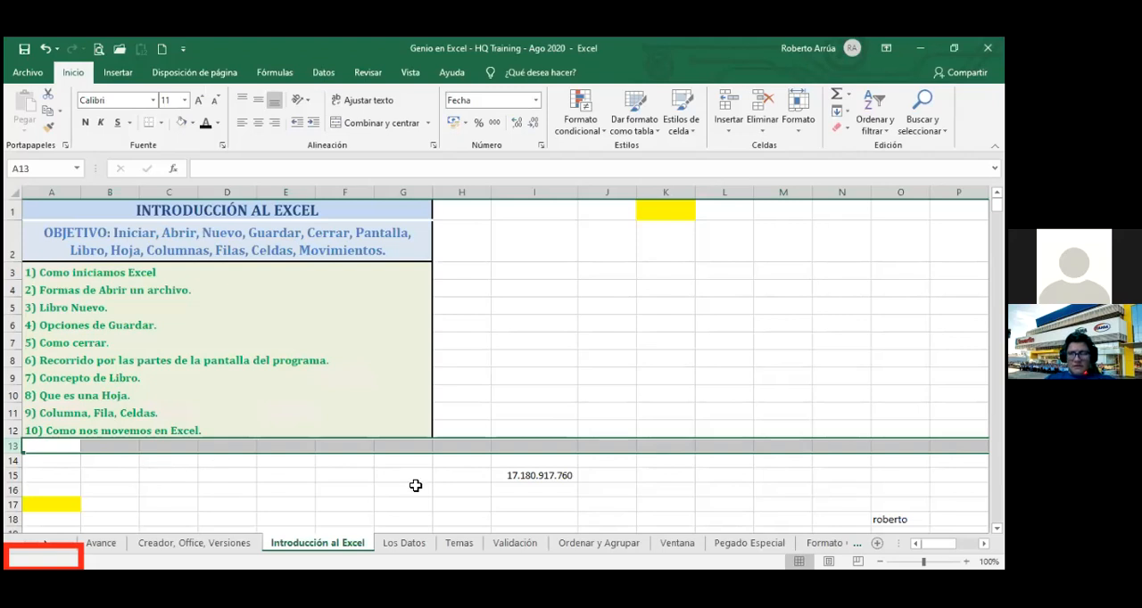
pyautogui.click(516, 476)
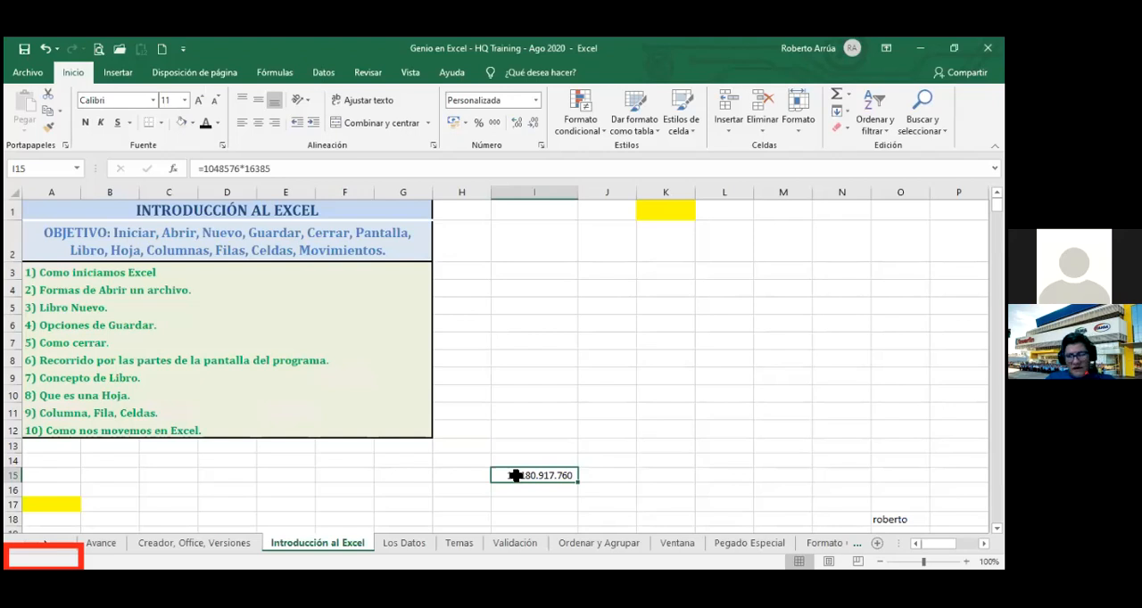
pyautogui.hotkey('ctrl', 'space')
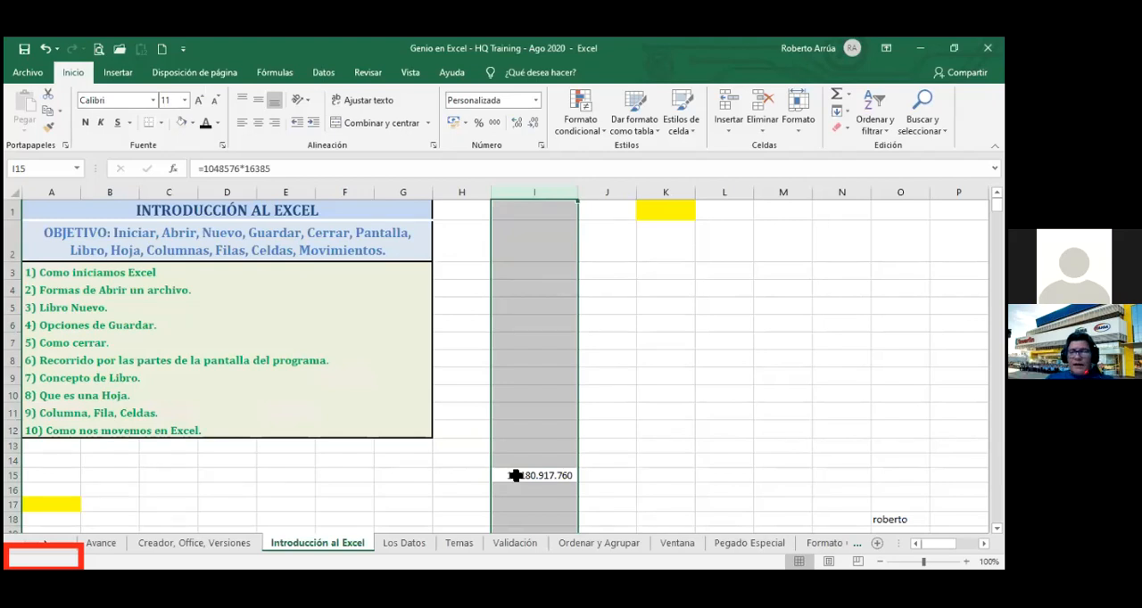
# Starting from cell I15, select the entire row 15 directly, without entering a reference in the Name Box.
pyautogui.click(529, 474)
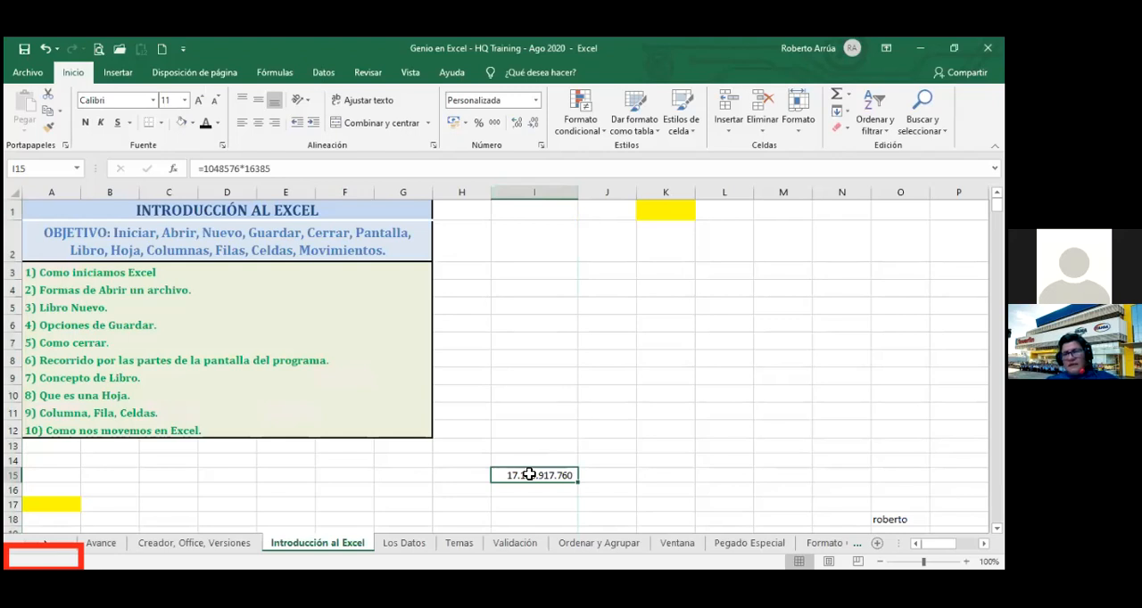
pyautogui.hotkey('shift', 'space')
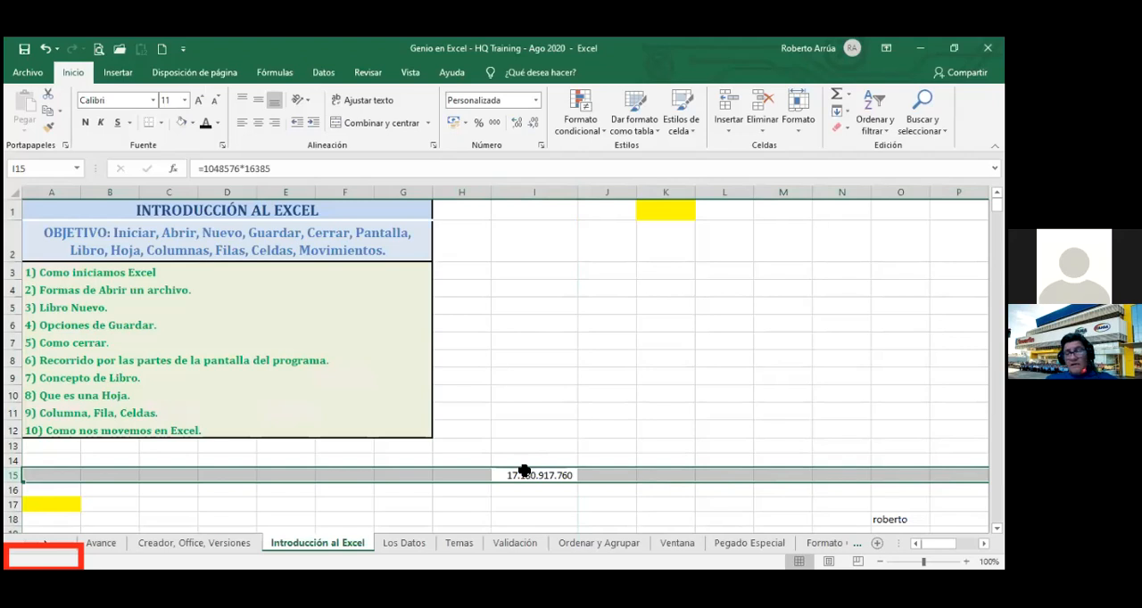
pyautogui.click(47, 169)
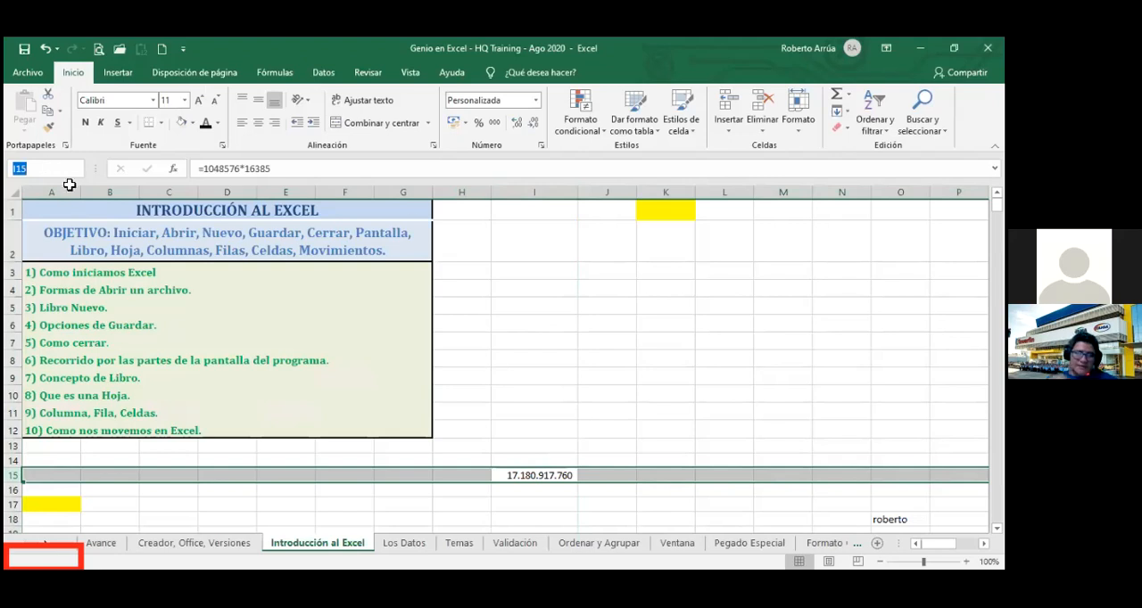
pyautogui.press('Escape')
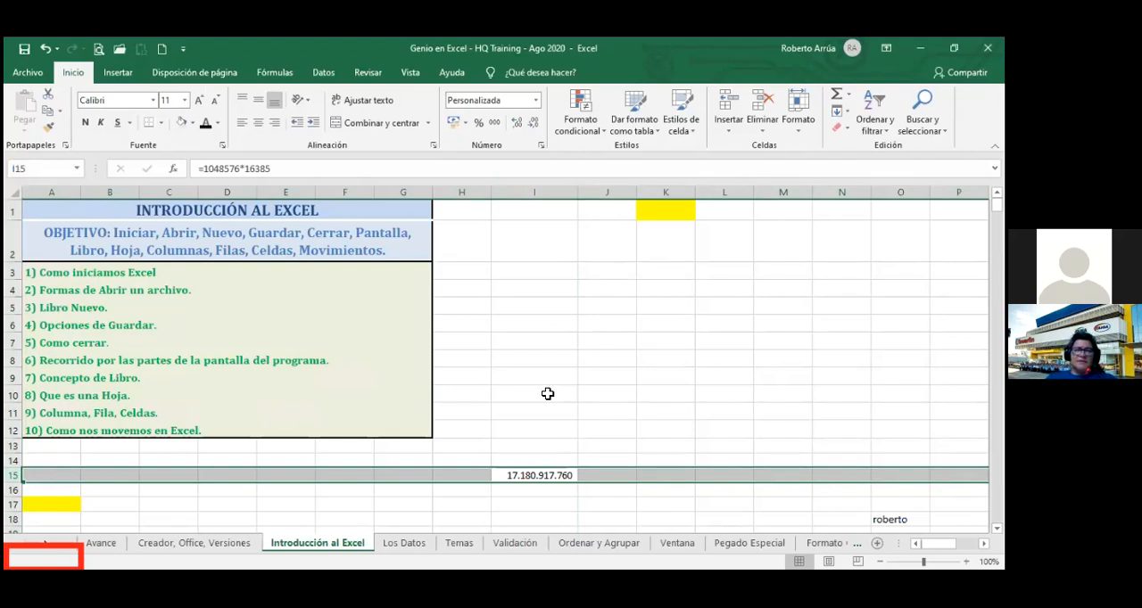
# Starting from cell I15, select the entire row 15 through the Name Box with the reference 15:15.
pyautogui.click(535, 475)
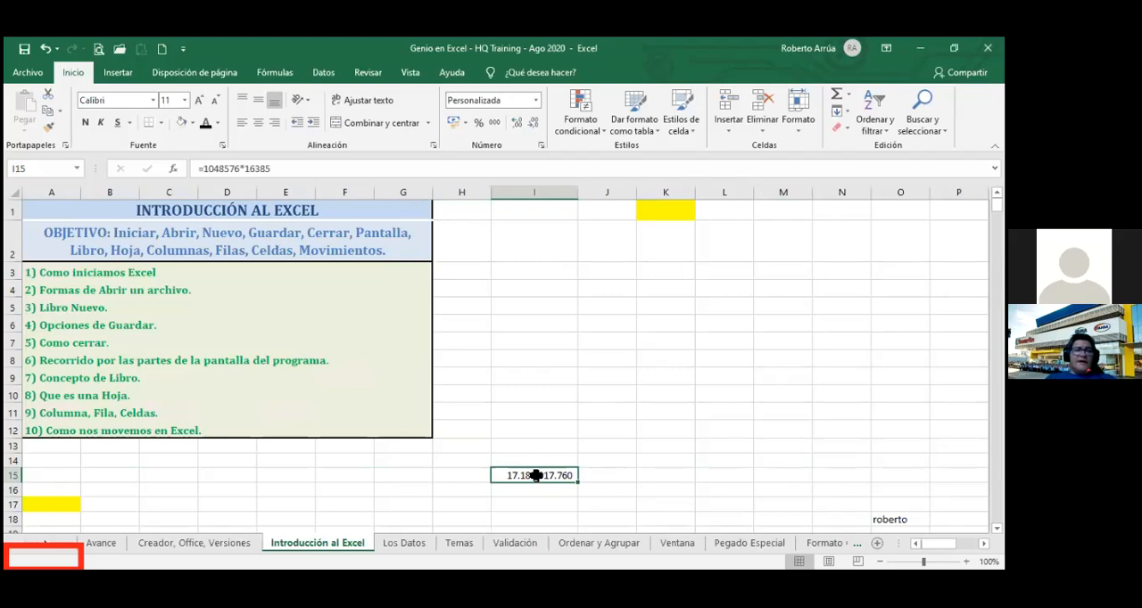
pyautogui.click(36, 167)
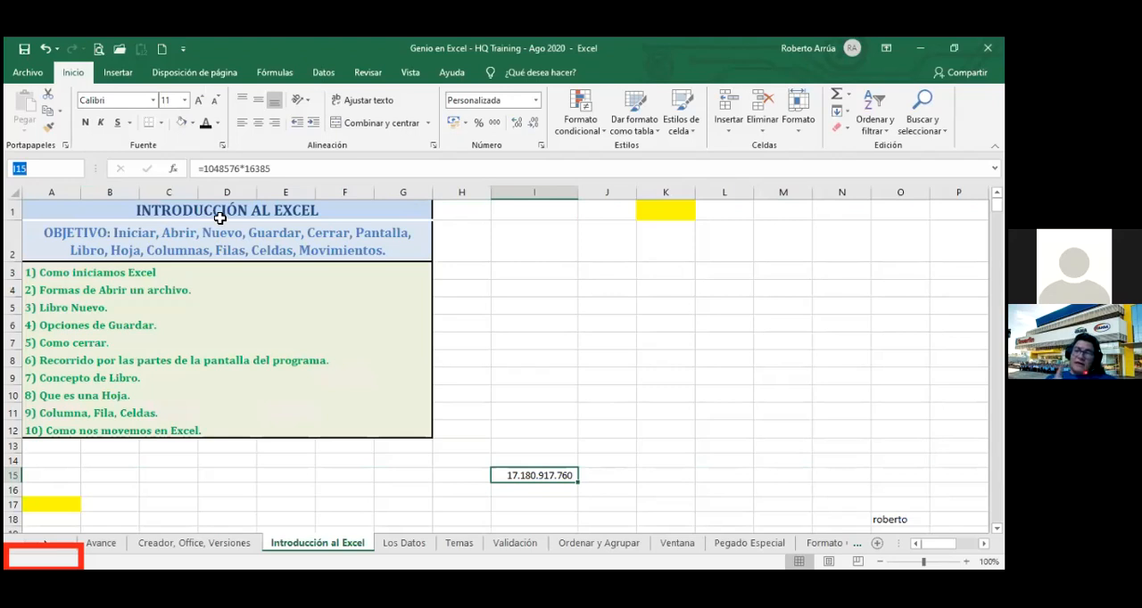
pyautogui.write('15')
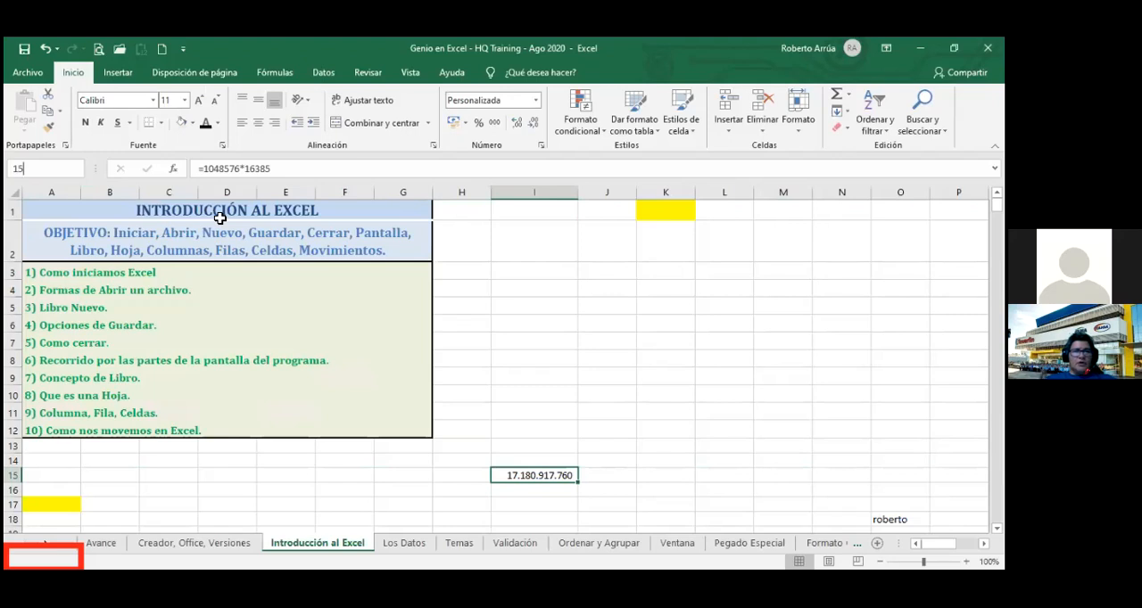
pyautogui.write(':')
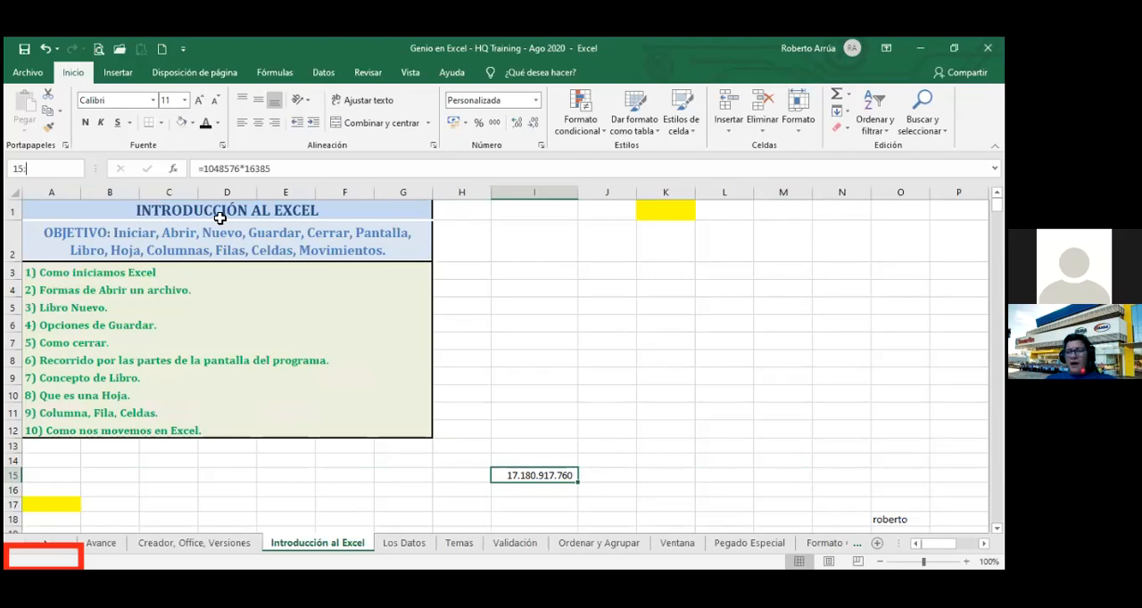
pyautogui.write('15')
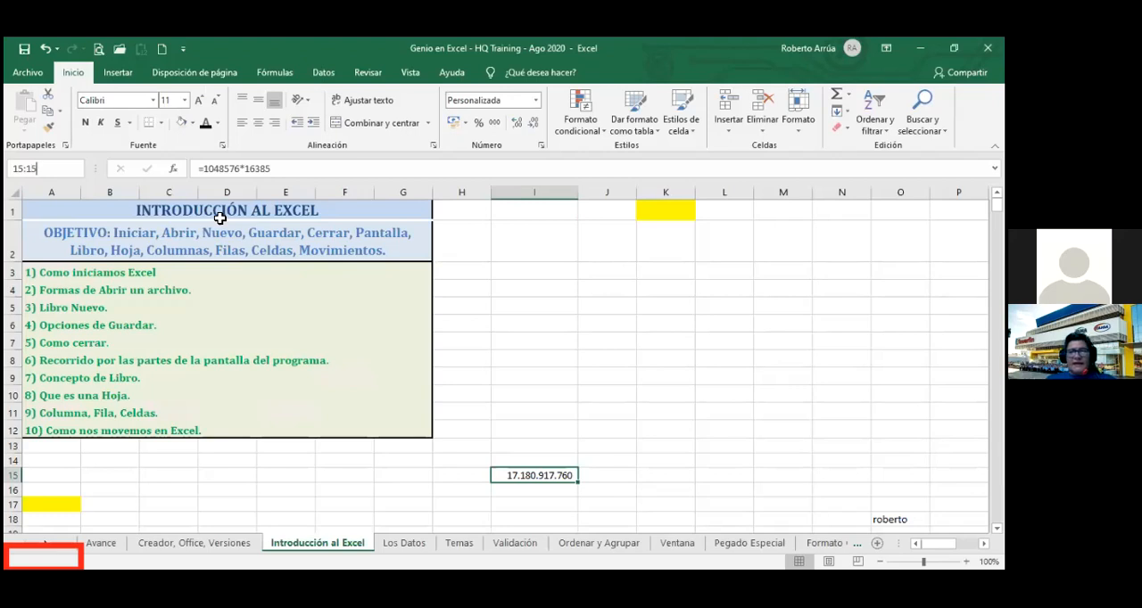
pyautogui.press('Return')
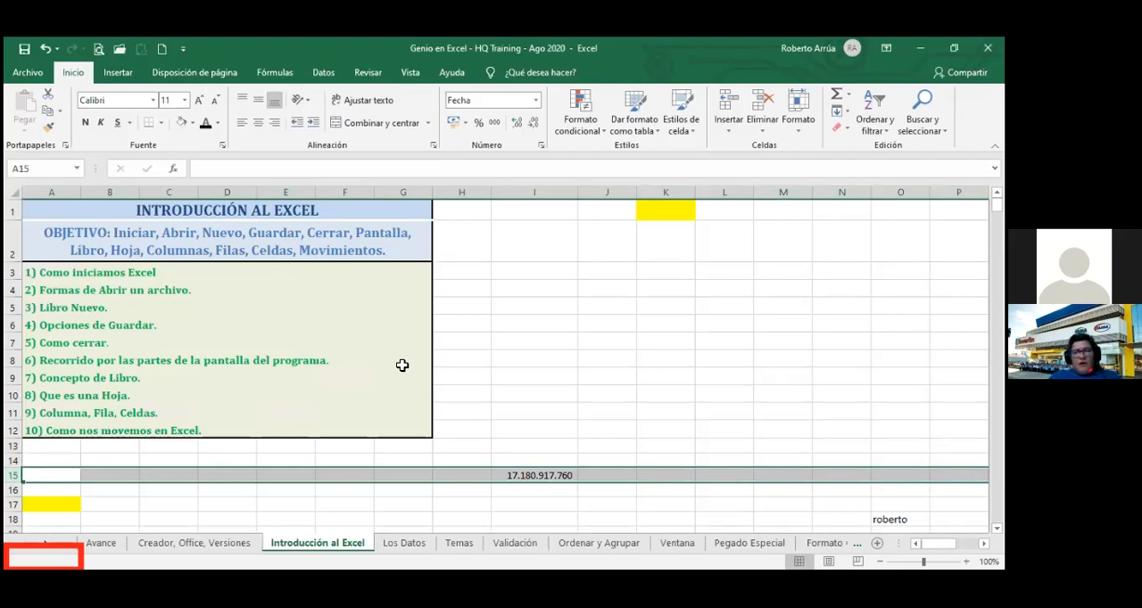
# Return to cell I15 and select the entire column K through the Name Box with the reference k:k.
pyautogui.click(517, 479)
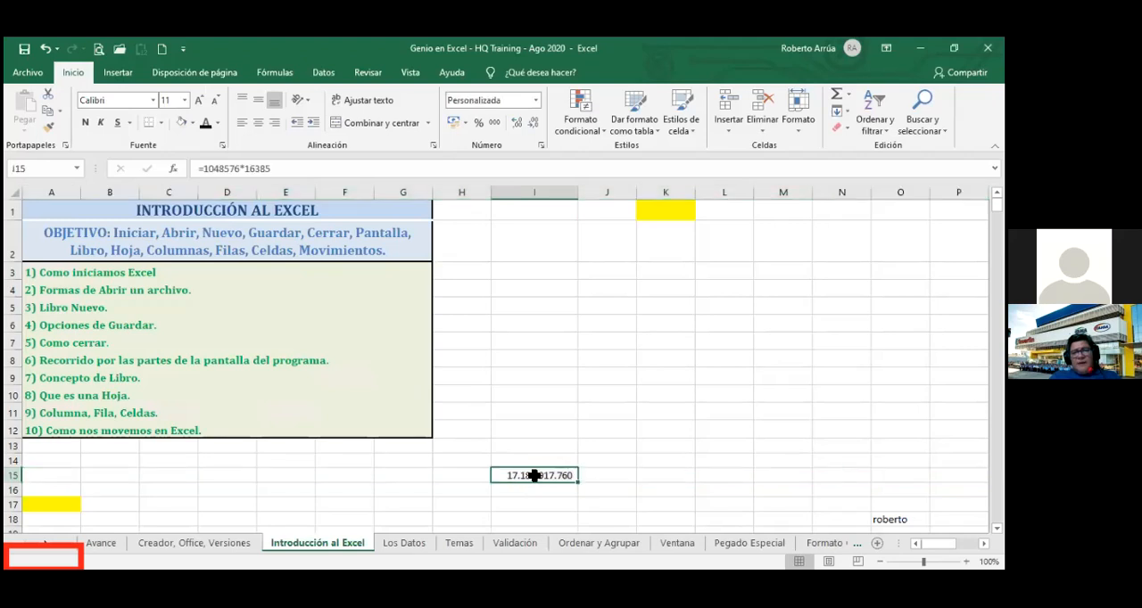
pyautogui.click(54, 172)
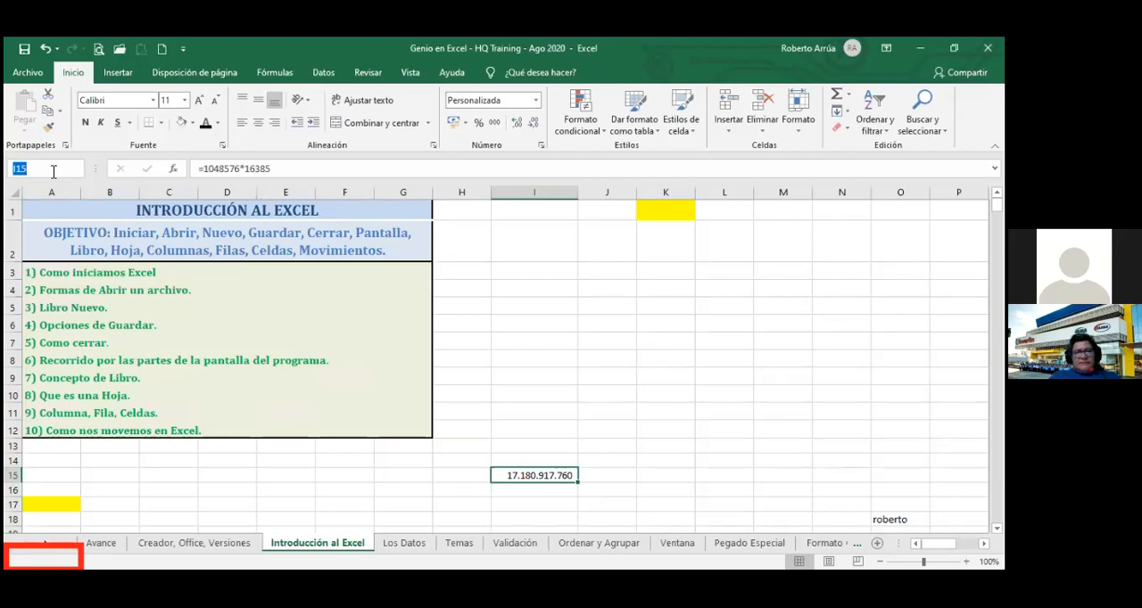
pyautogui.write('k')
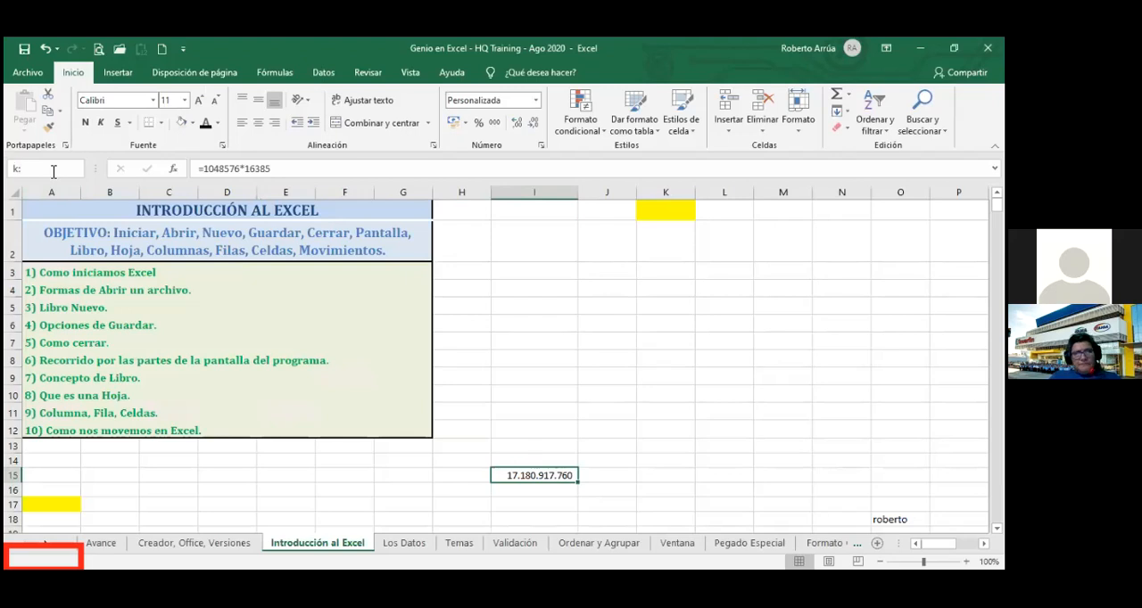
pyautogui.write(':k')
pyautogui.press('Return')
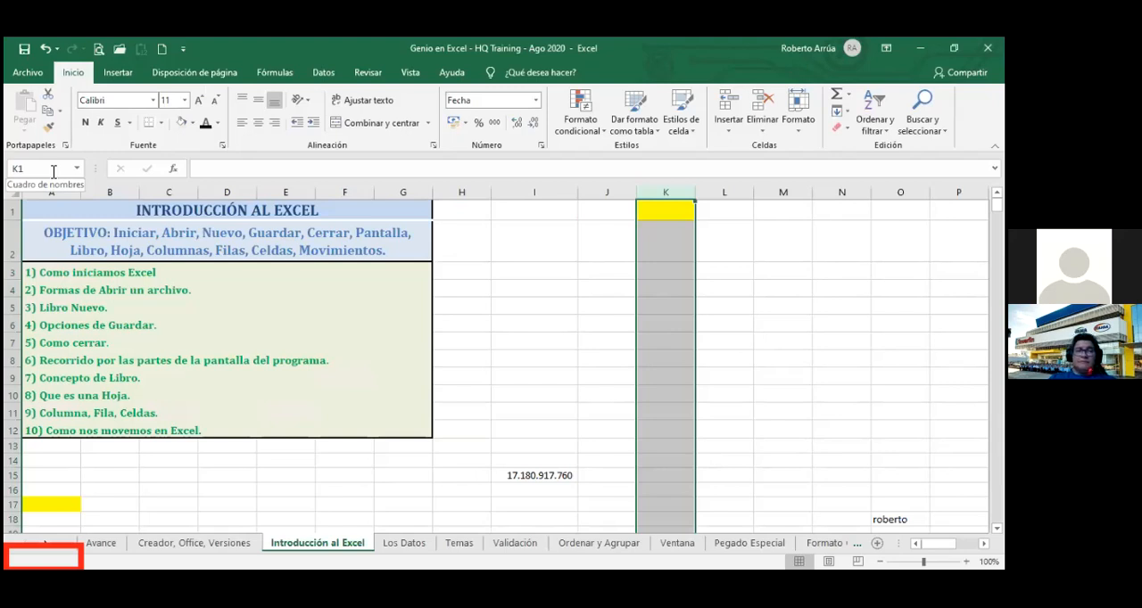
# Select the entire rows 3 through 12 through the Name Box with the reference 3:12.
pyautogui.click(50, 169)
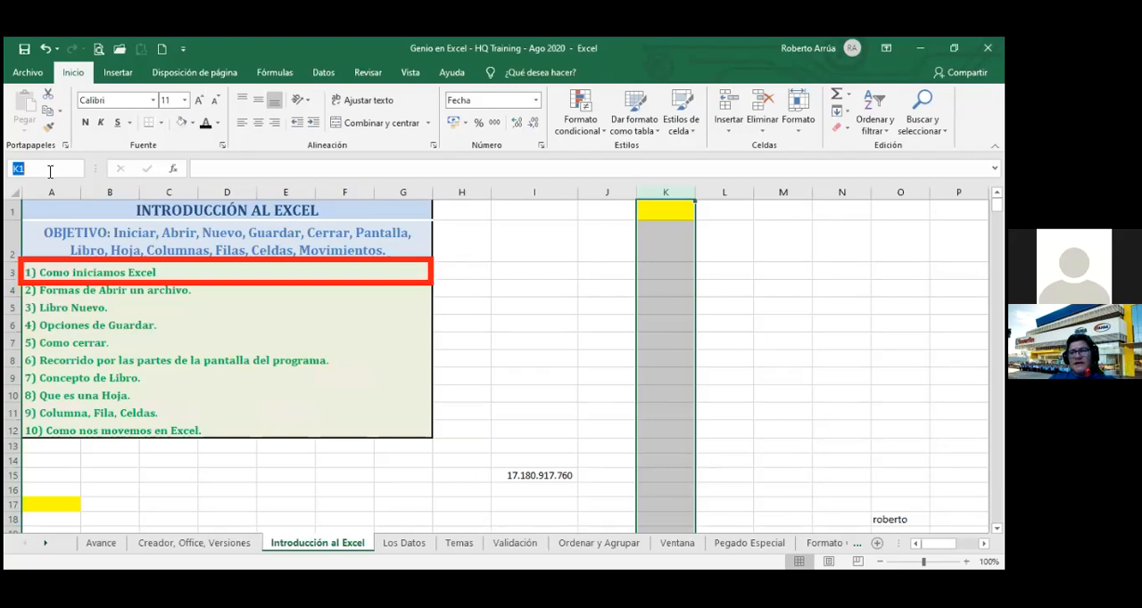
pyautogui.write('3')
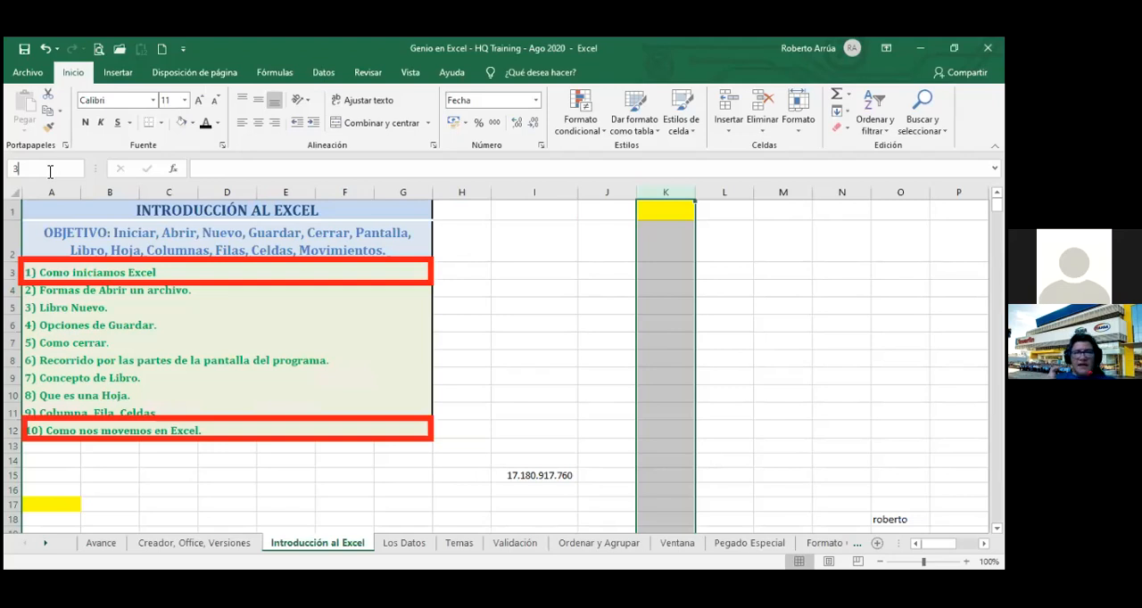
pyautogui.write(':12')
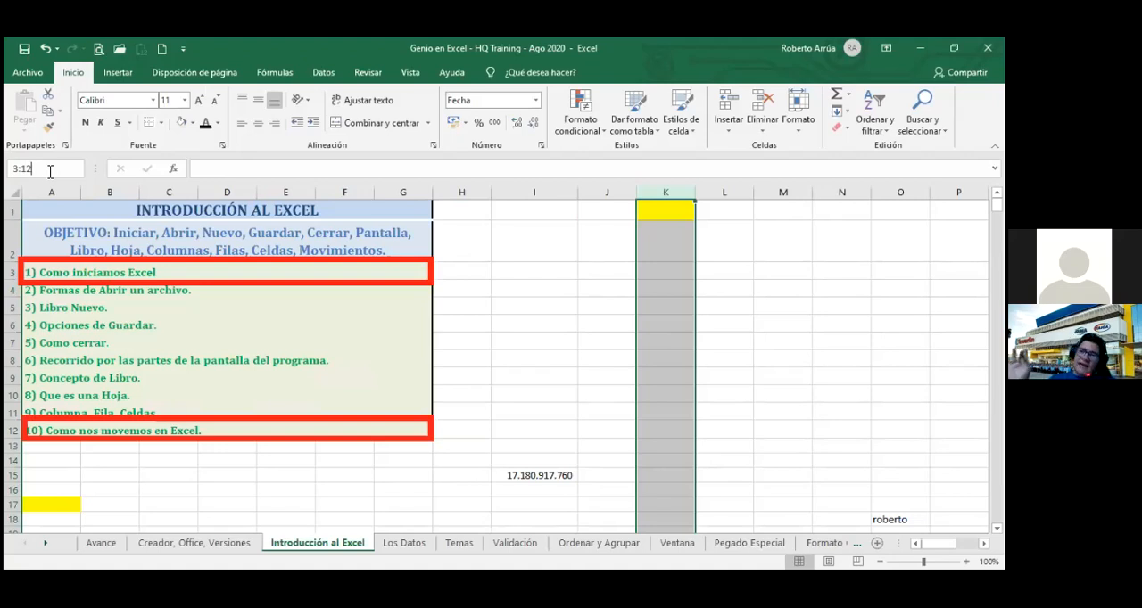
pyautogui.press('Return')
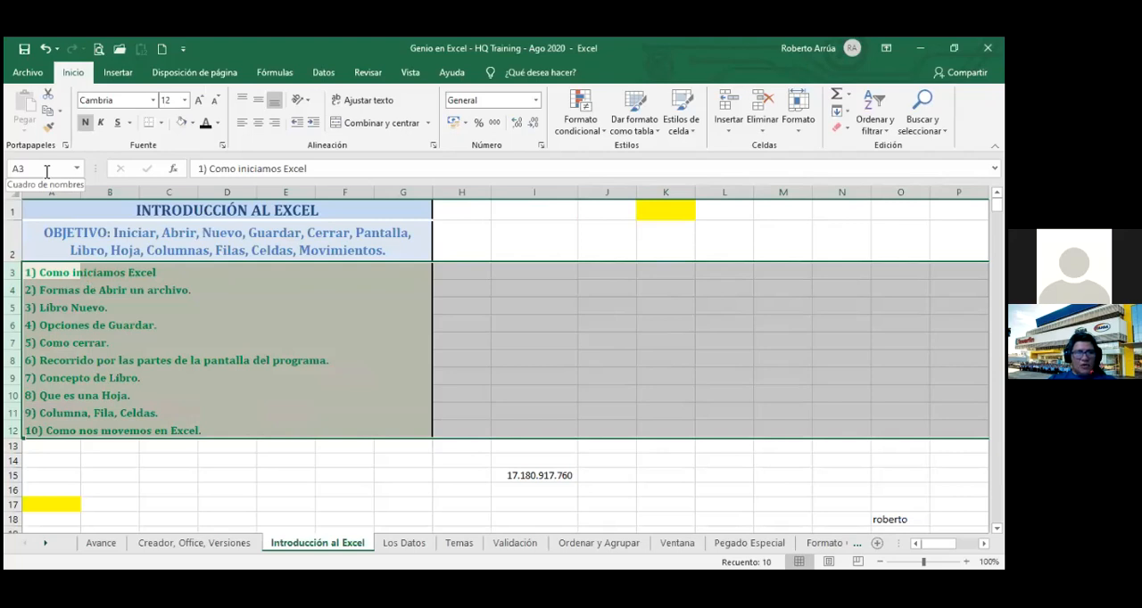
# Select the block of whole columns from B to K through the Name Box with the reference b:k.
pyautogui.click(27, 169)
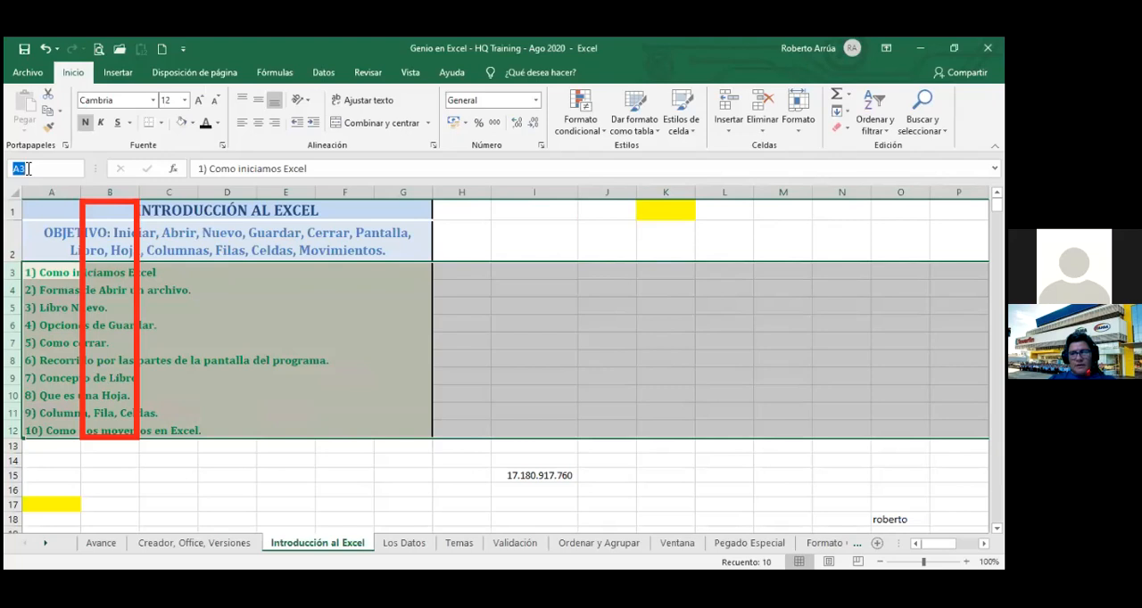
pyautogui.write('b')
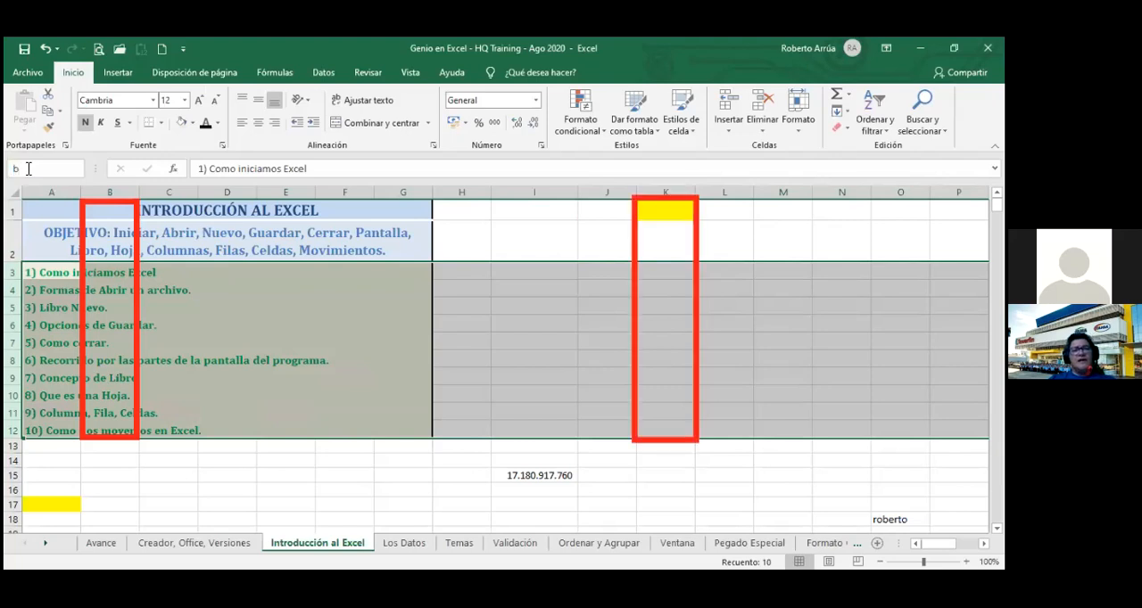
pyautogui.write(':')
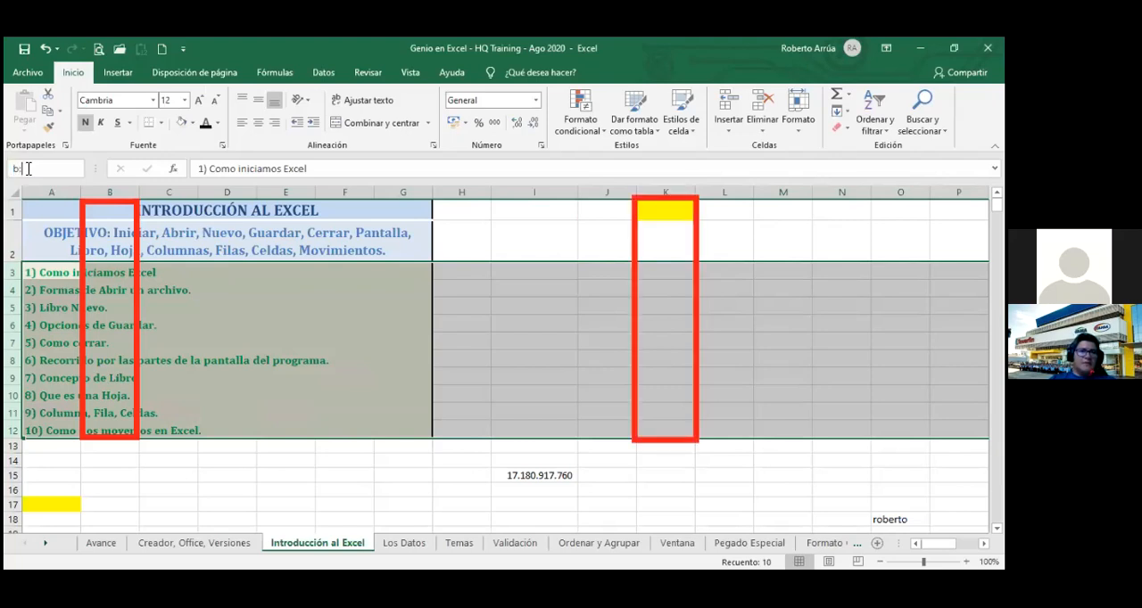
pyautogui.write('k')
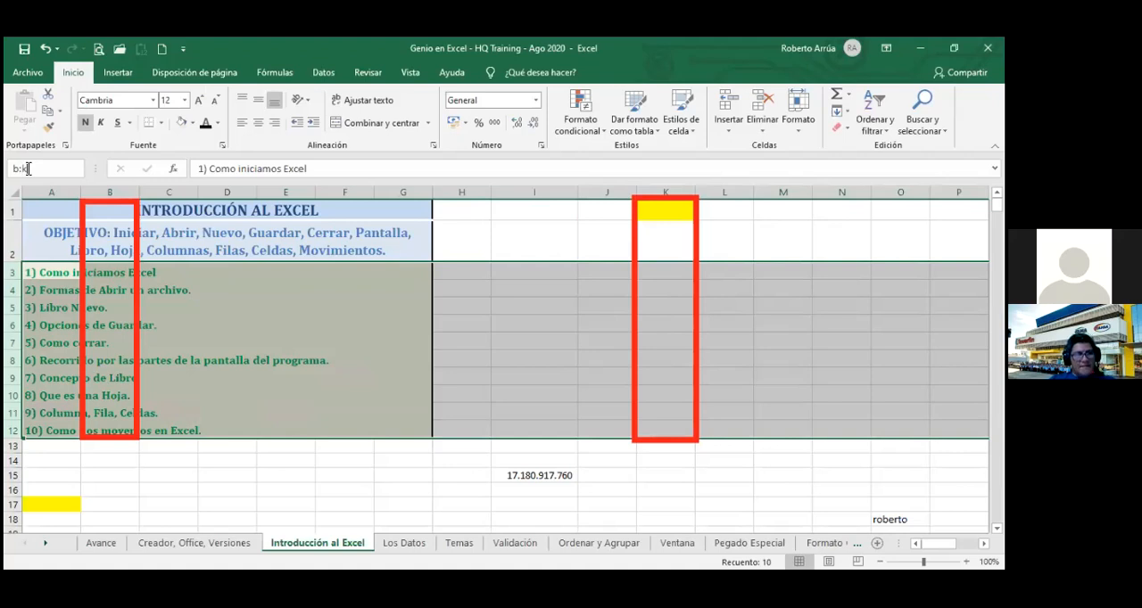
pyautogui.press('Return')
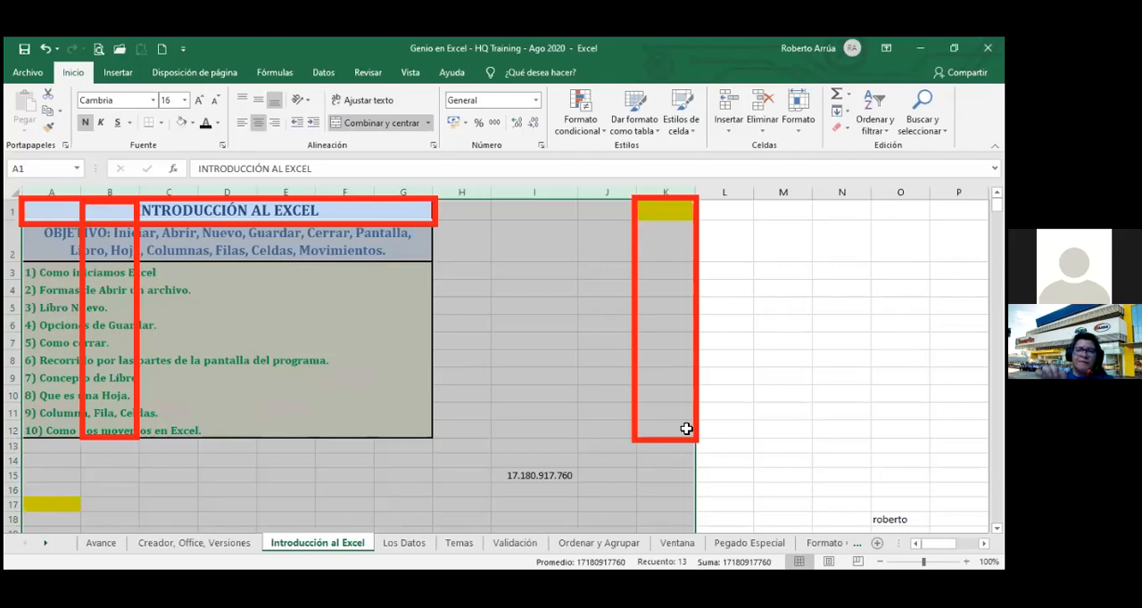
# Starting from cell L11, select the entire columns I through N through the Name Box with the reference i:n.
pyautogui.click(748, 413)
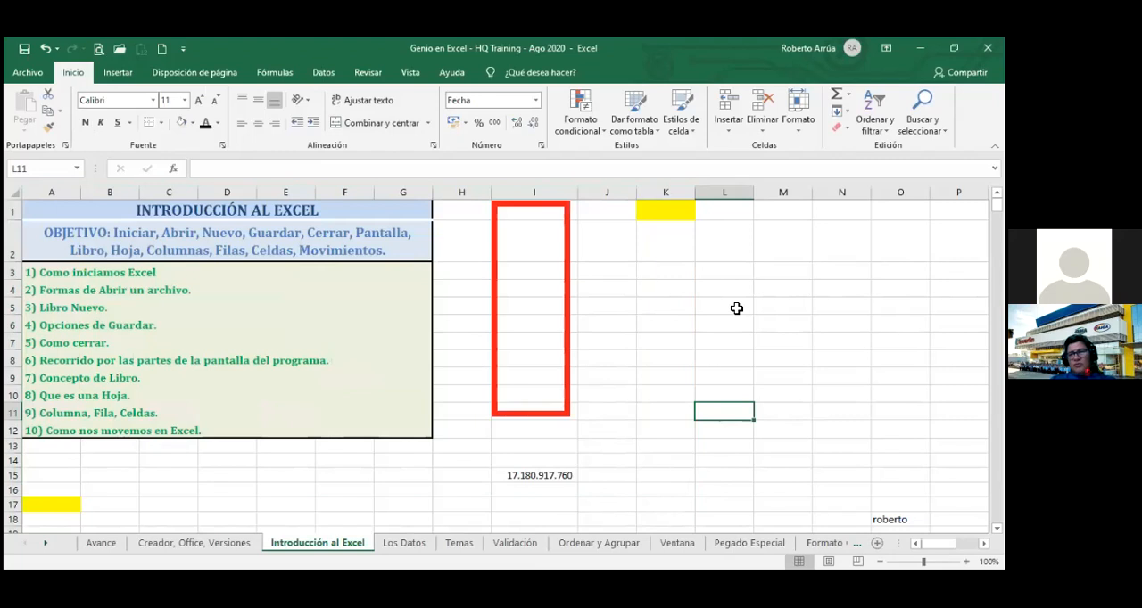
pyautogui.click(47, 168)
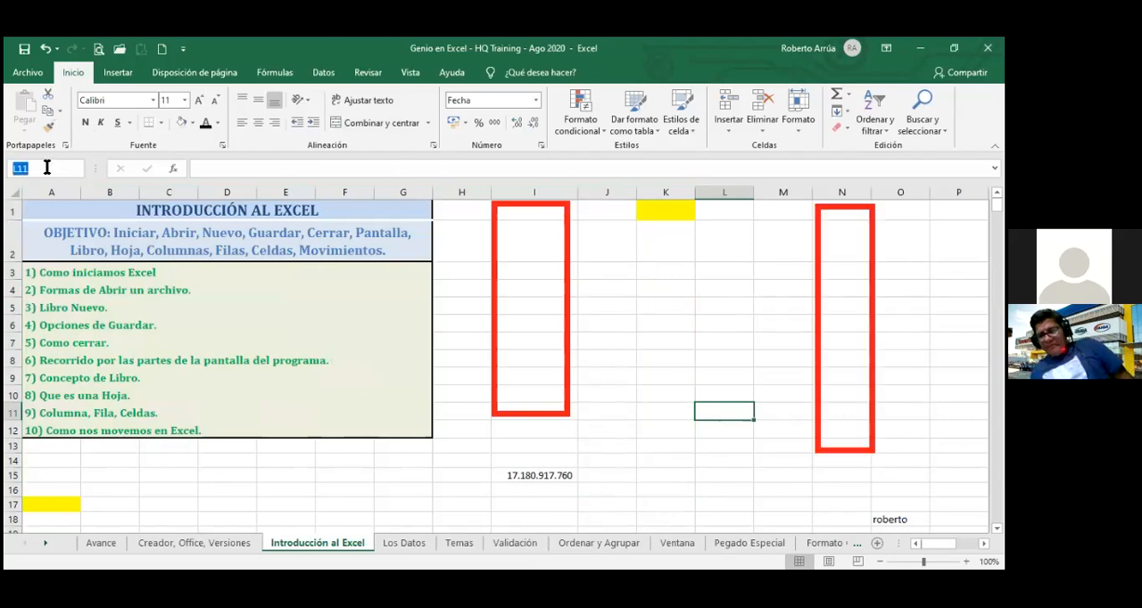
pyautogui.press('BackSpace')
pyautogui.write('i:n')
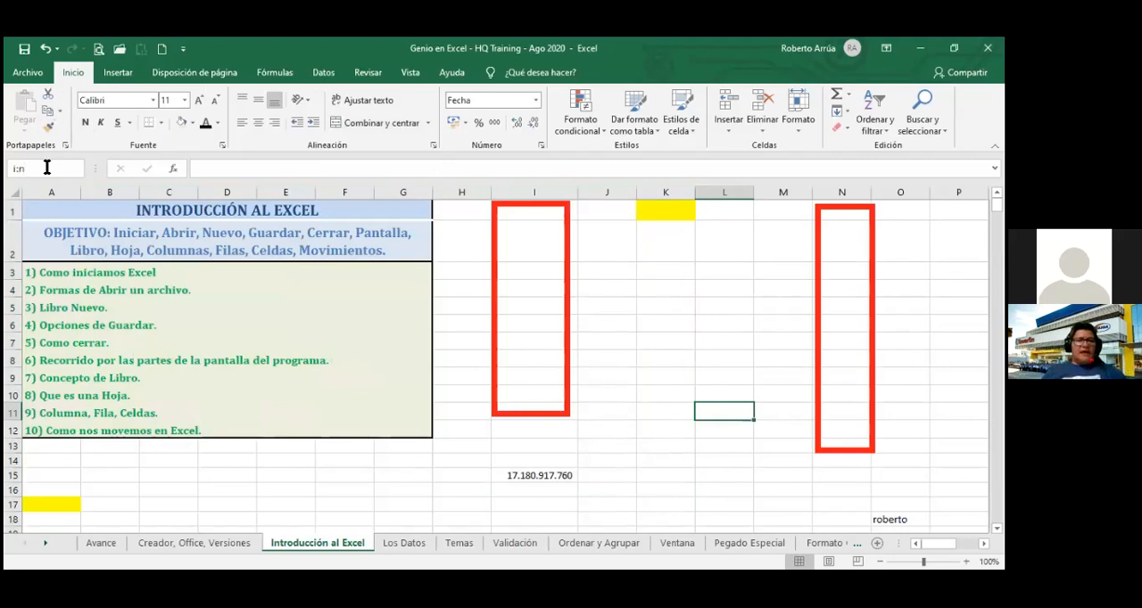
pyautogui.press('Return')
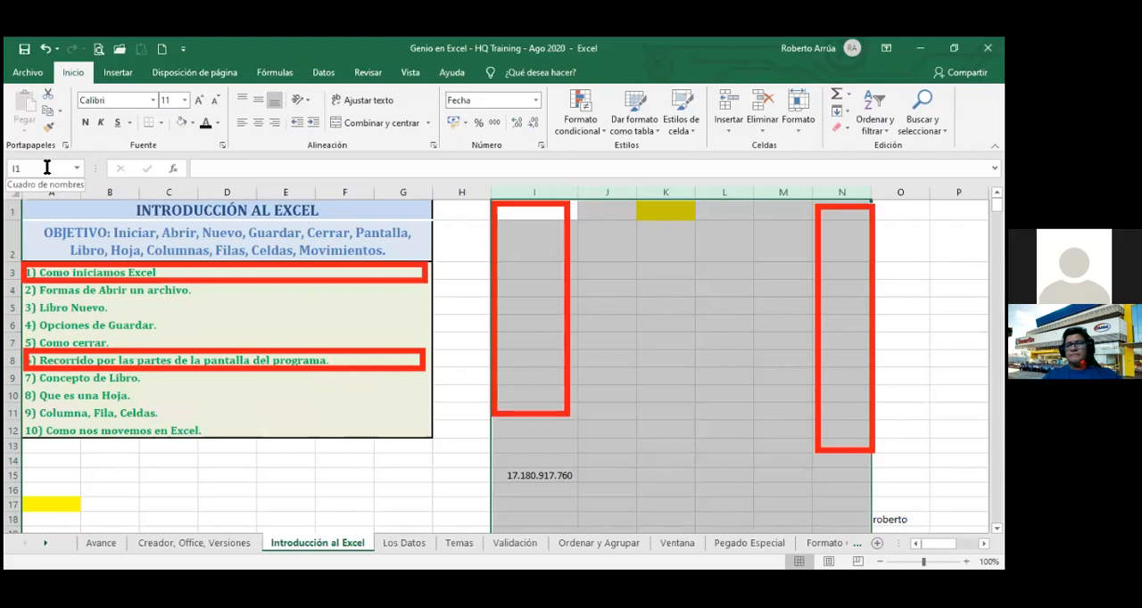
# Try to select the non-adjacent rows 3 and 8 through the Name Box with the reference 3;8.
pyautogui.click(39, 169)
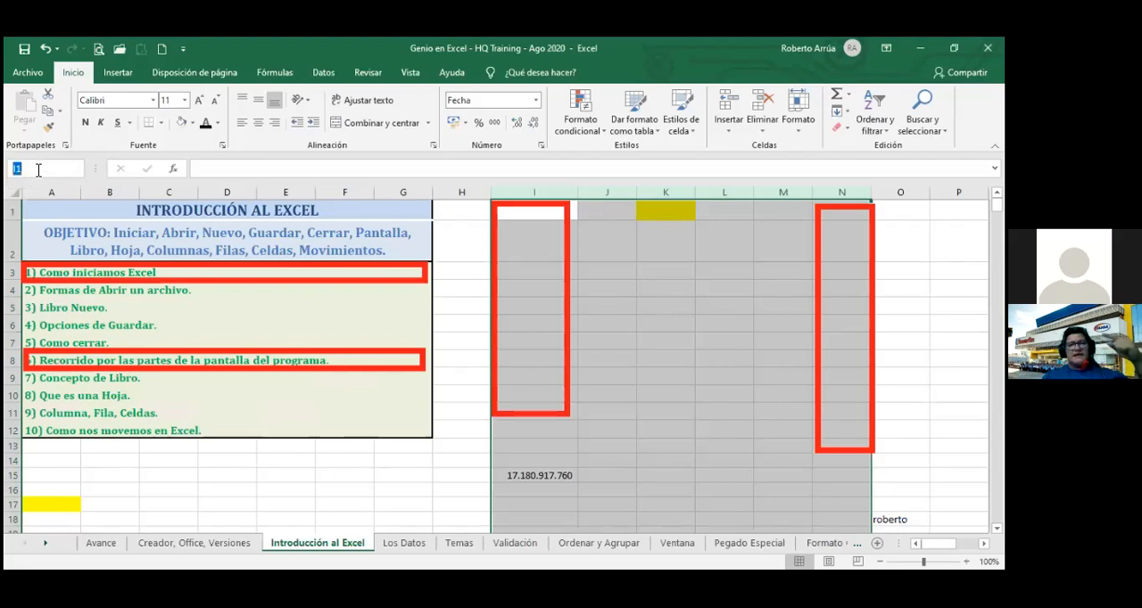
pyautogui.write('3')
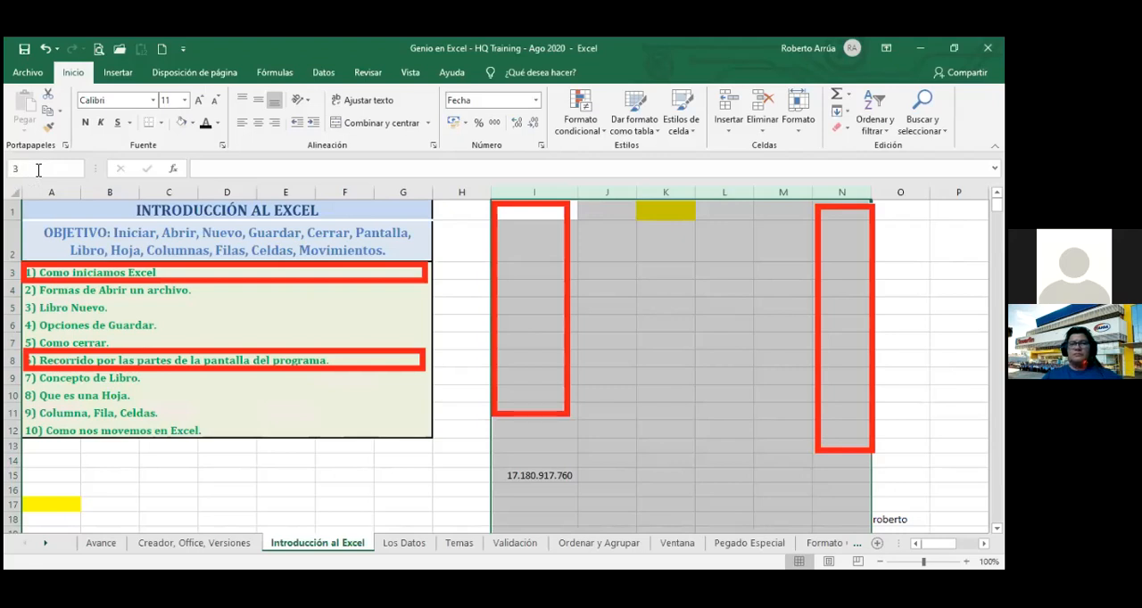
pyautogui.write(';')
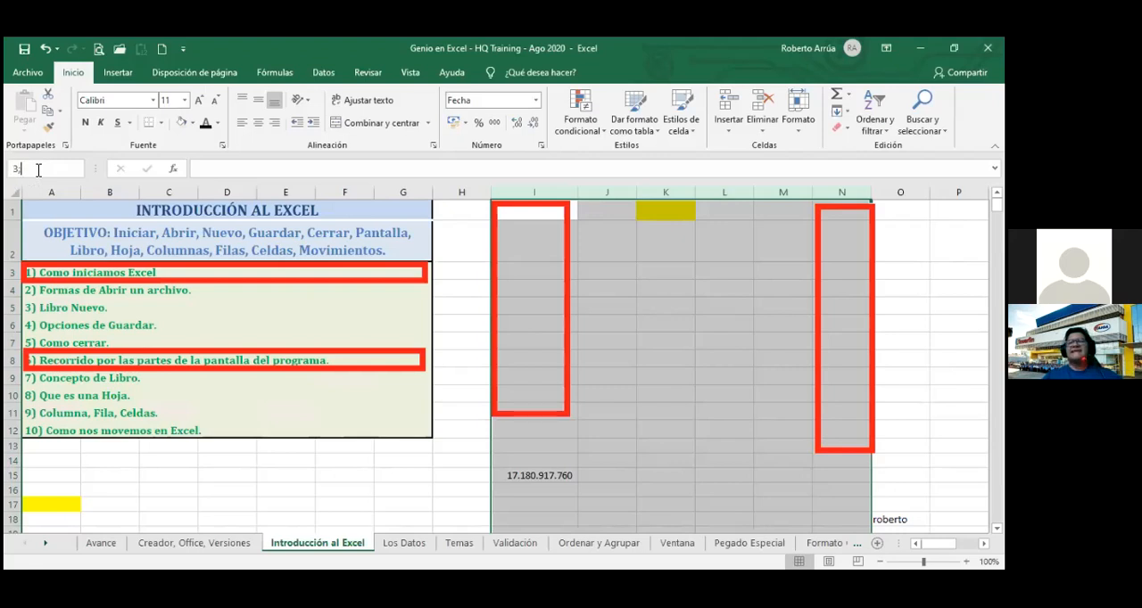
pyautogui.write('8')
pyautogui.press('Return')
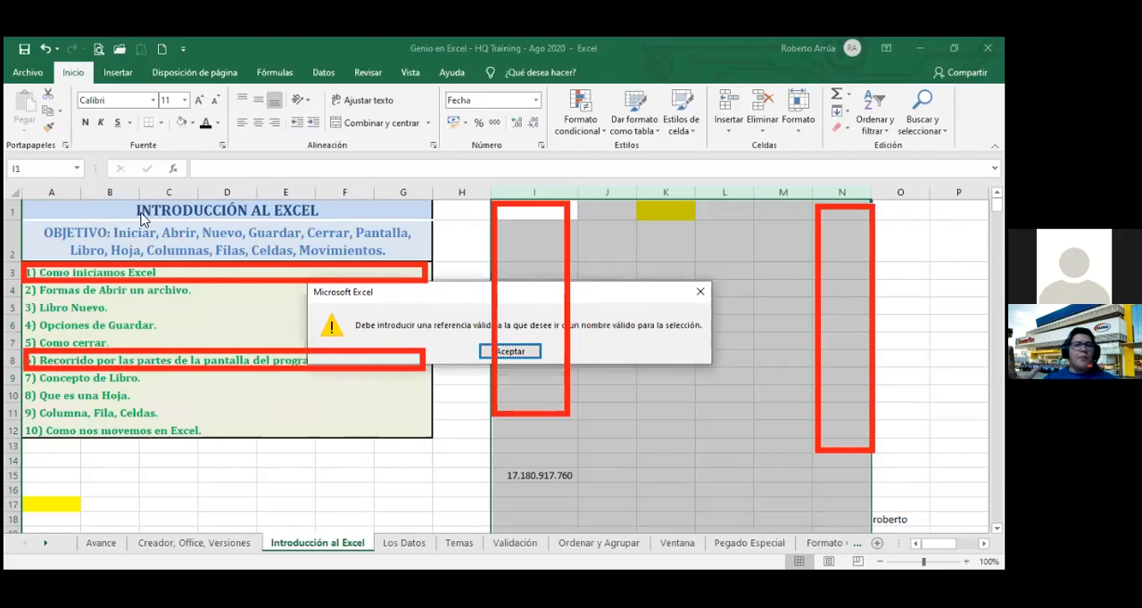
pyautogui.click(513, 353)
# Select the non-adjacent entire rows 3 and 8 through the Name Box with the reference 3:3;8:8.
pyautogui.click(50, 169)
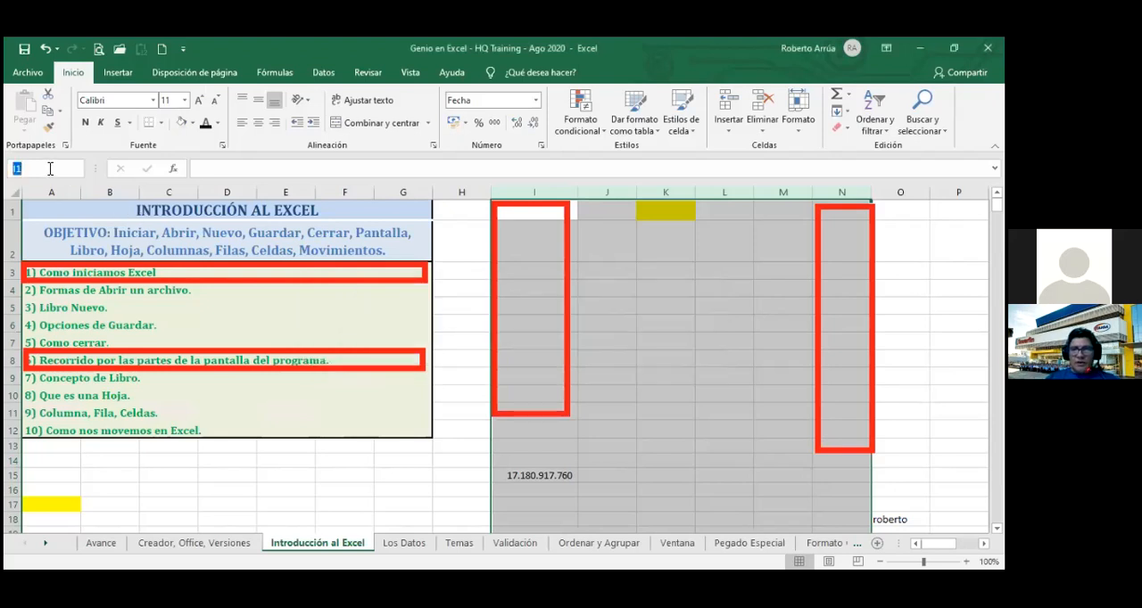
pyautogui.write('3:')
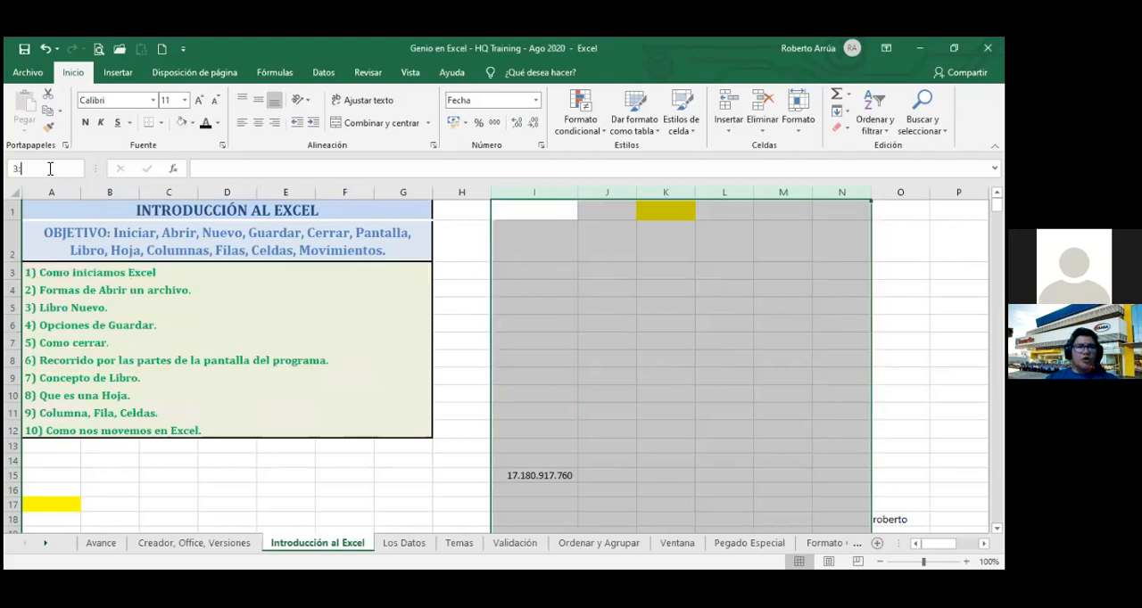
pyautogui.write('3')
pyautogui.write('2')
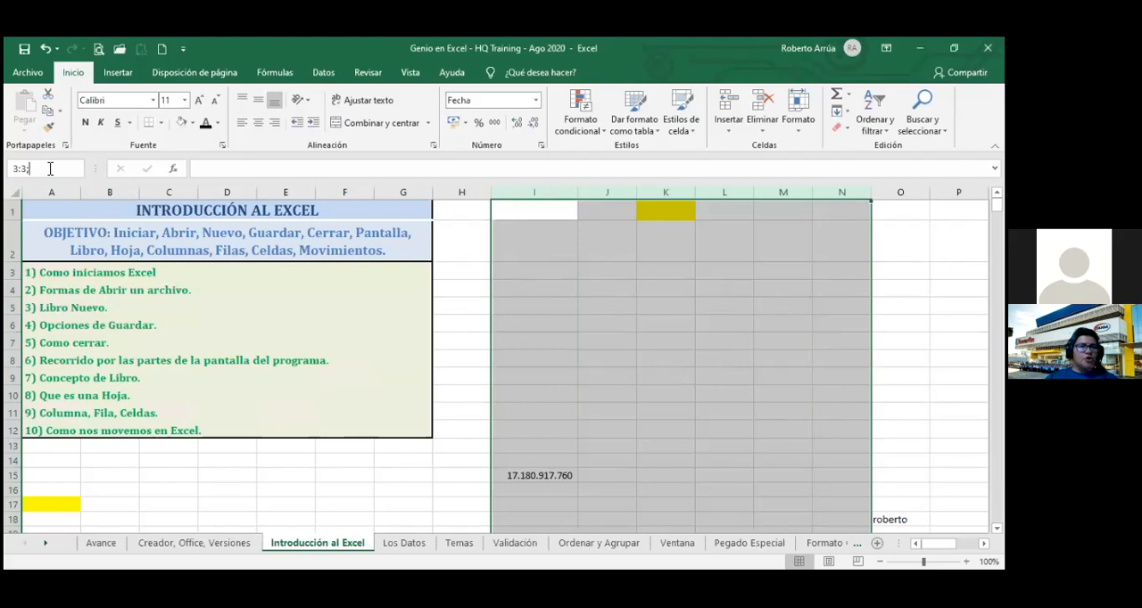
pyautogui.write('8')
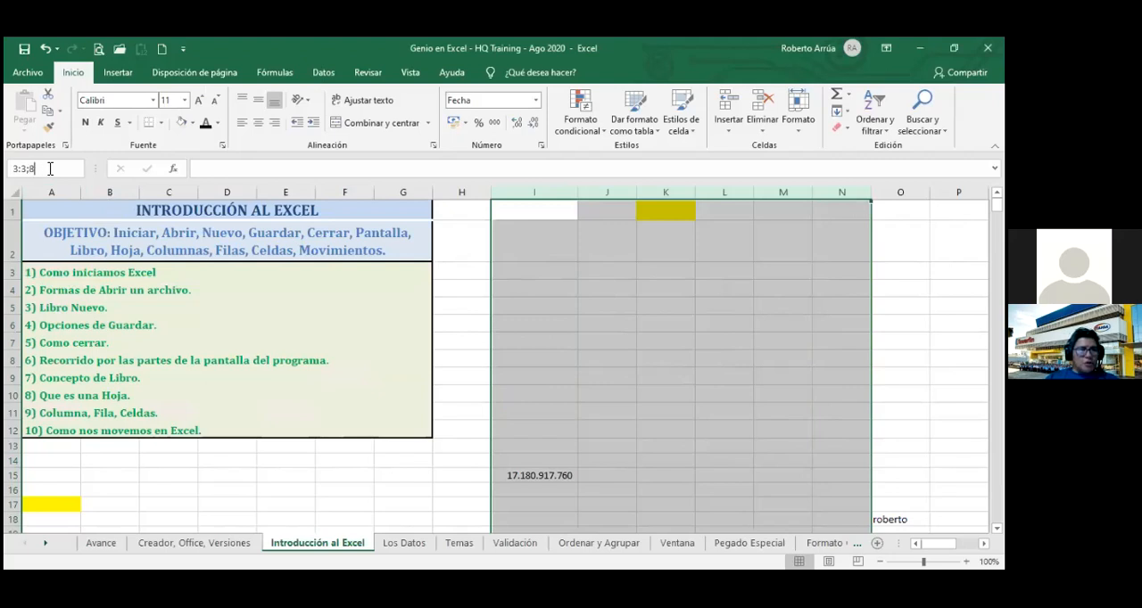
pyautogui.write(':8')
pyautogui.press('Return')
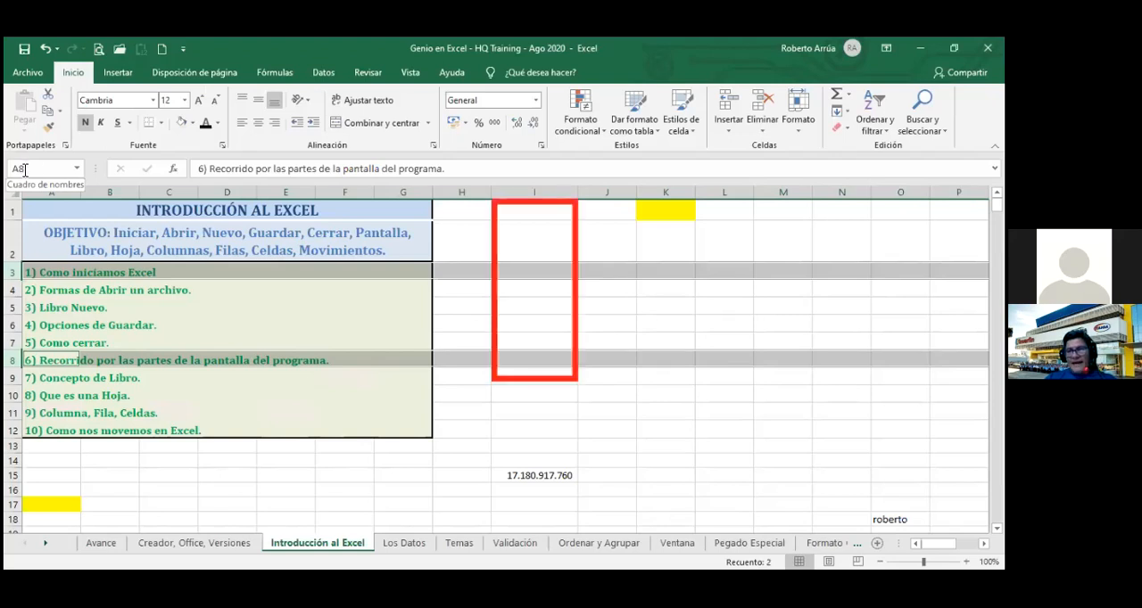
# Select the non-adjacent entire columns I, L and N through the Name Box with the reference i:i;l:l;n:n.
pyautogui.click(31, 170)
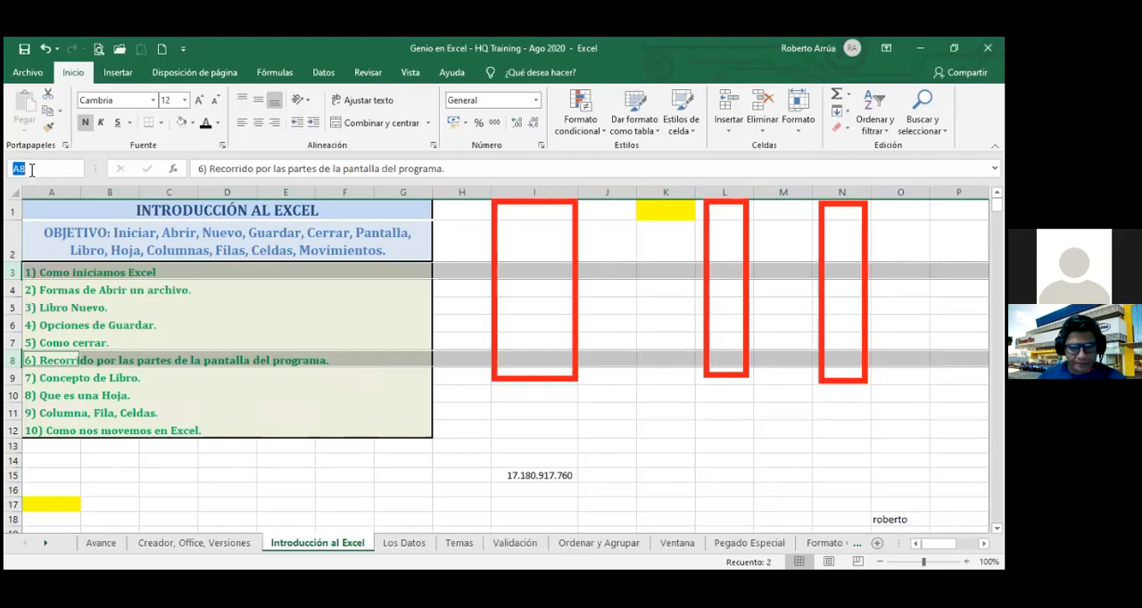
pyautogui.write('i:')
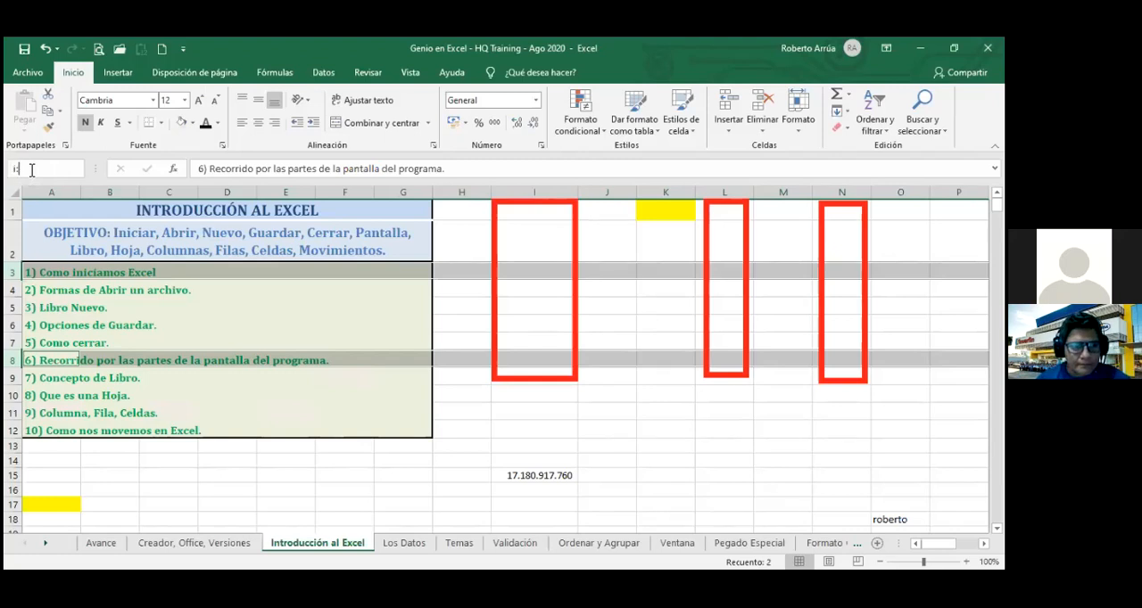
pyautogui.write('i')
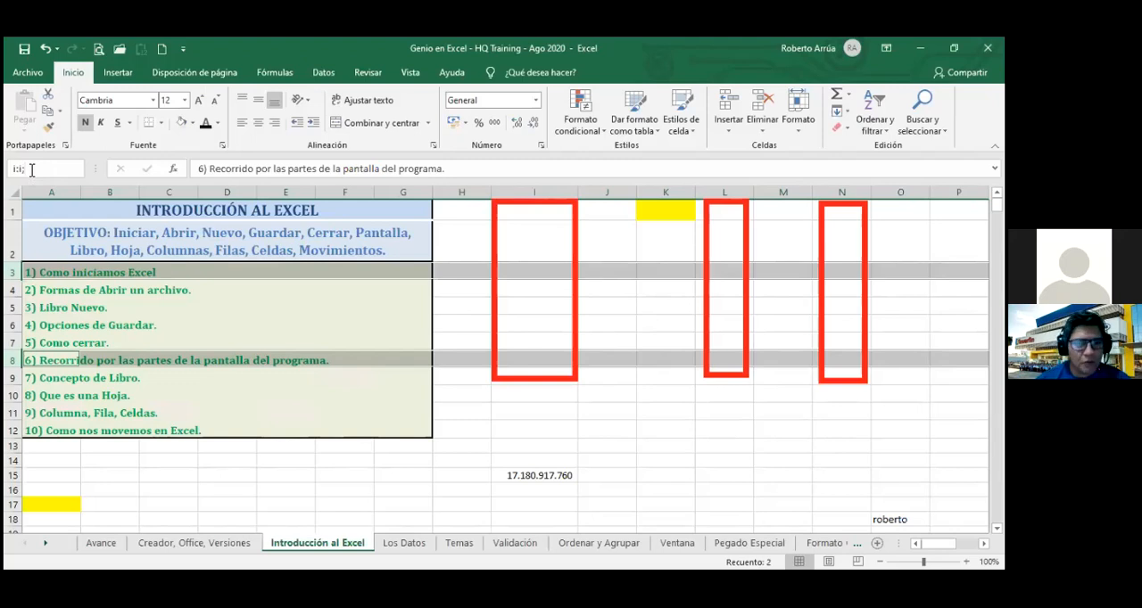
pyautogui.write(';l')
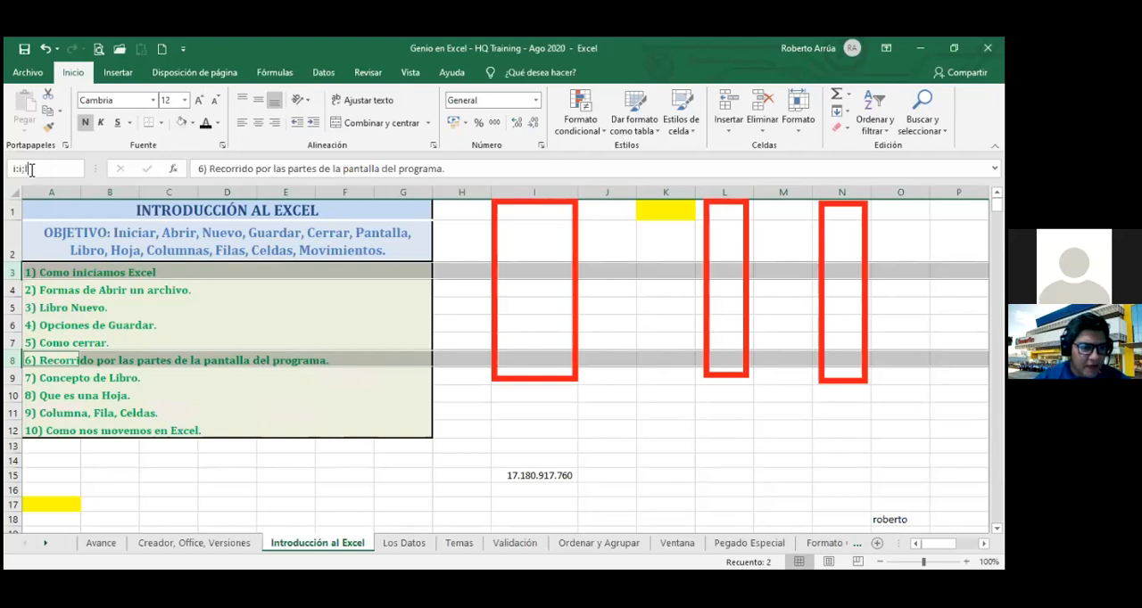
pyautogui.write(':l;n:n')
pyautogui.press('Return')
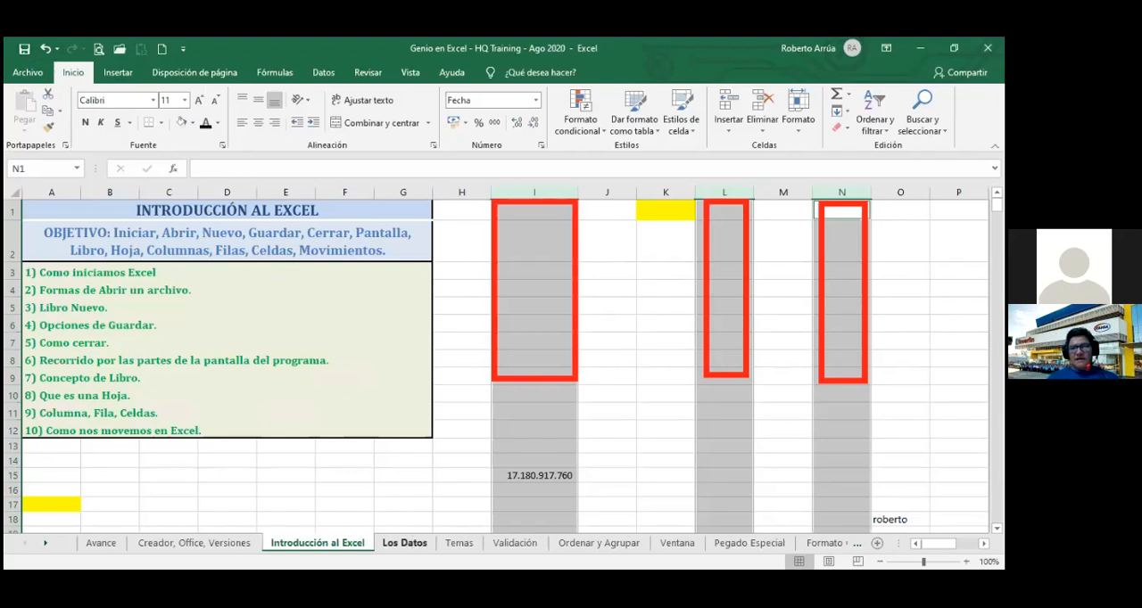
# On the Los Datos sheet, merge and center the title BASE DE DATOS DE TRABAJO across A11:G11.
pyautogui.click(404, 543)
pyautogui.moveTo(947, 472); pyautogui.dragTo(981, 417)
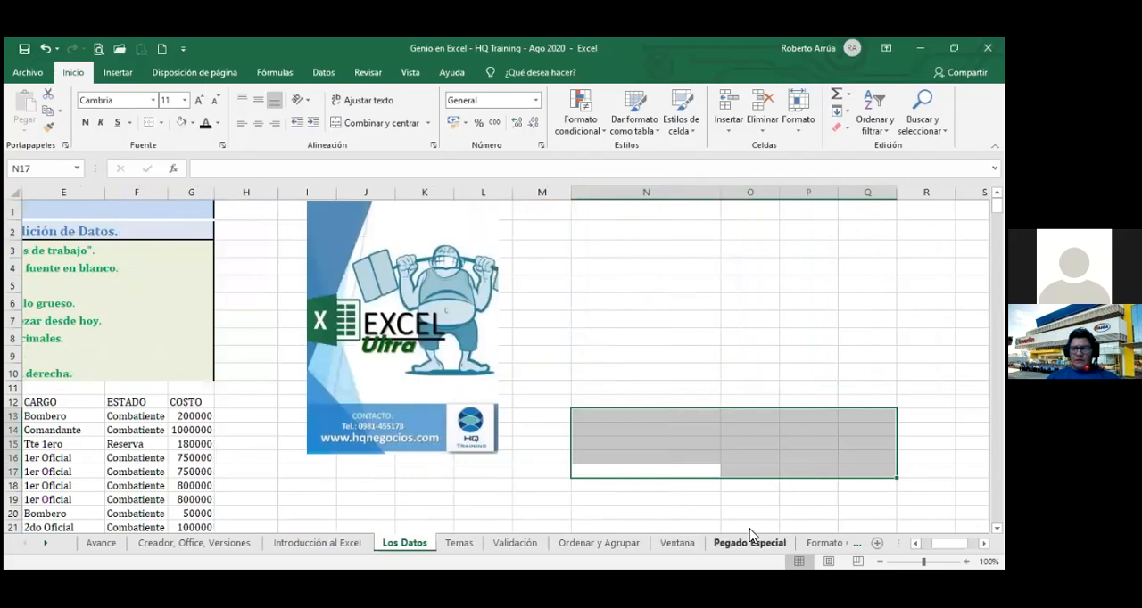
pyautogui.click(808, 371)
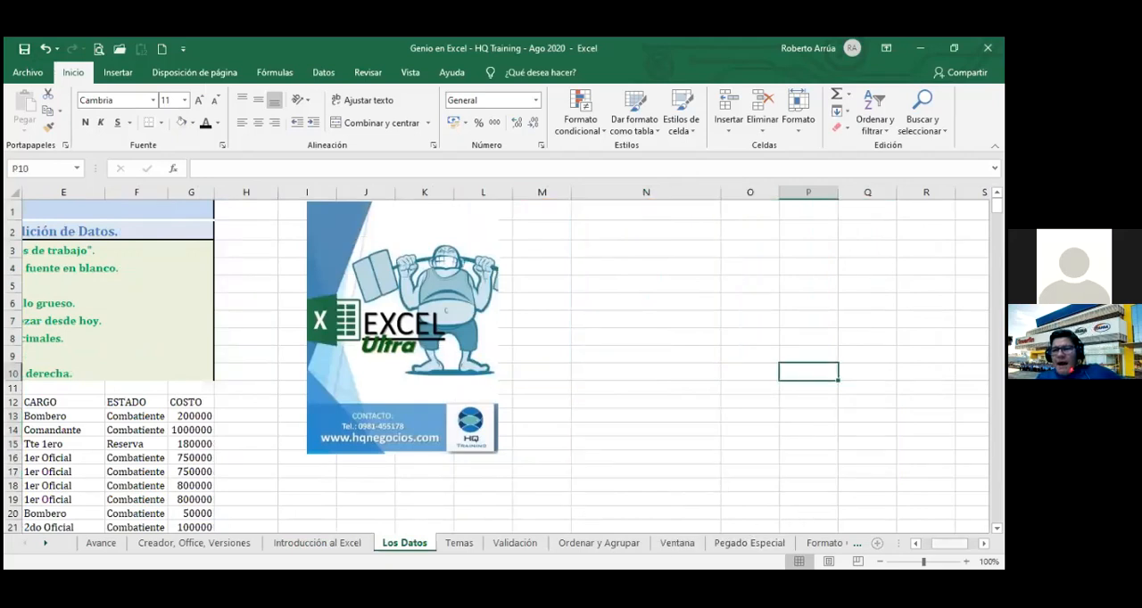
pyautogui.hscroll(-2, 652, 482)
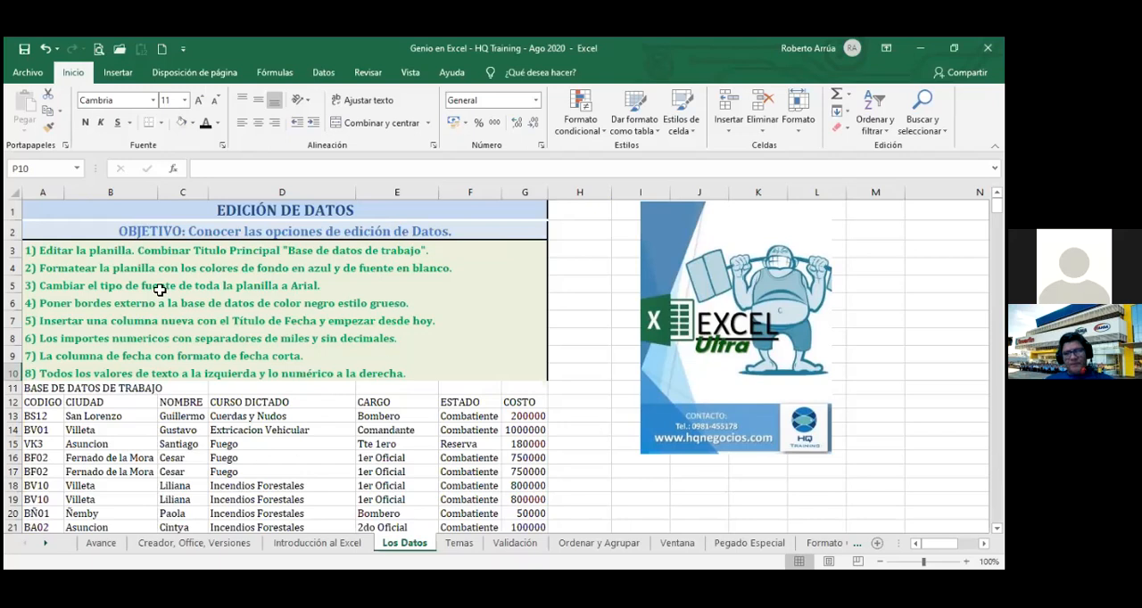
pyautogui.click(45, 387)
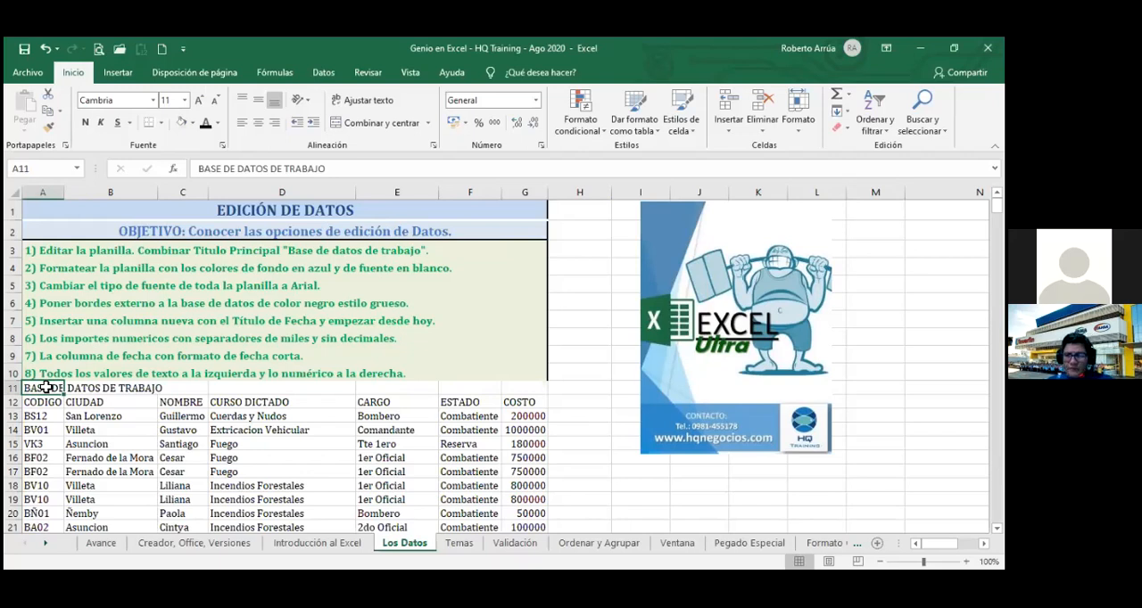
pyautogui.moveTo(46, 387); pyautogui.dragTo(545, 388)
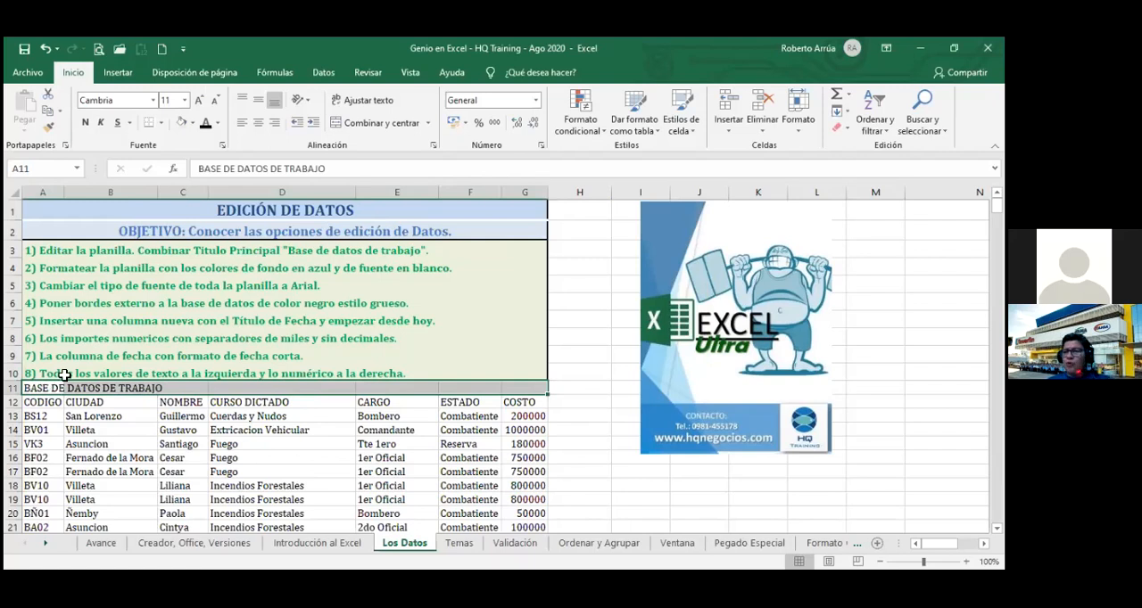
pyautogui.click(368, 125)
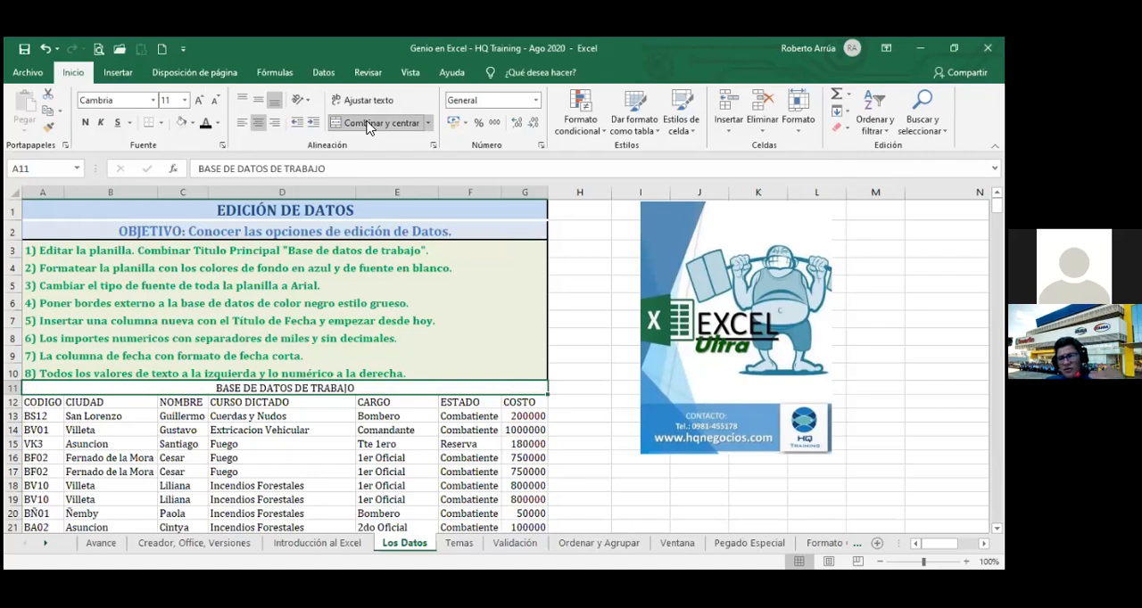
# Give the title and header rows A11:G12 a blue fill and a white font.
pyautogui.hotkey('shift', 'Down')
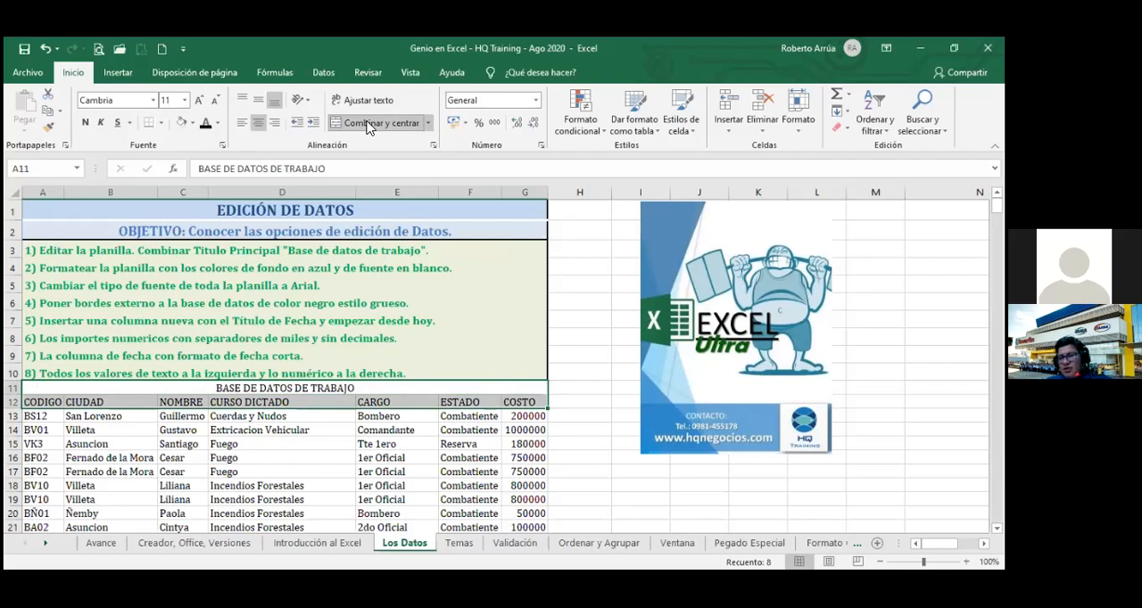
pyautogui.click(192, 123)
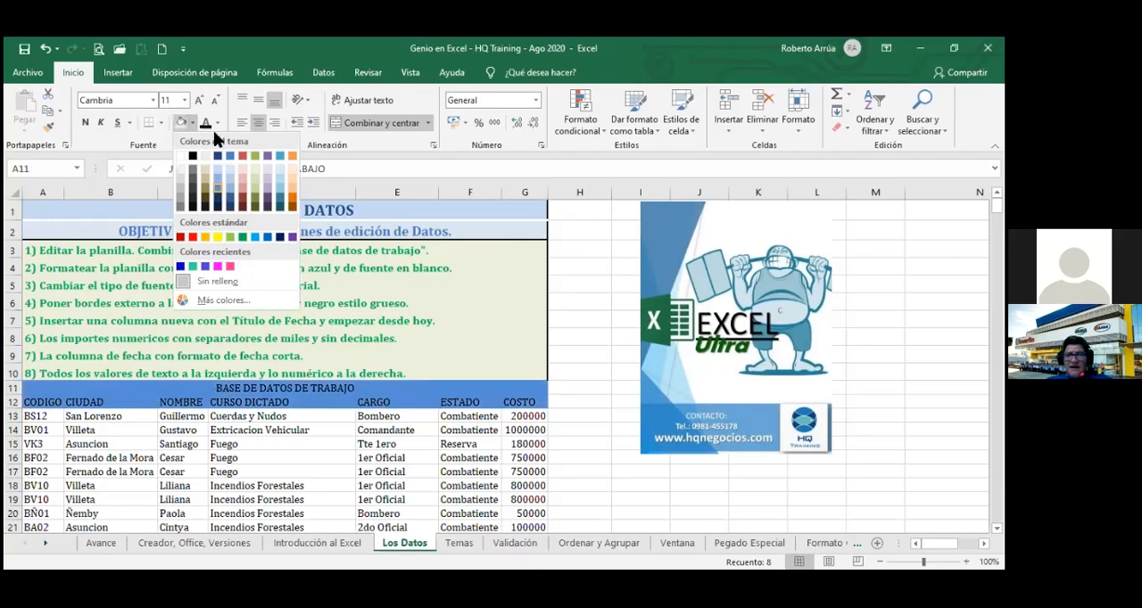
pyautogui.click(219, 193)
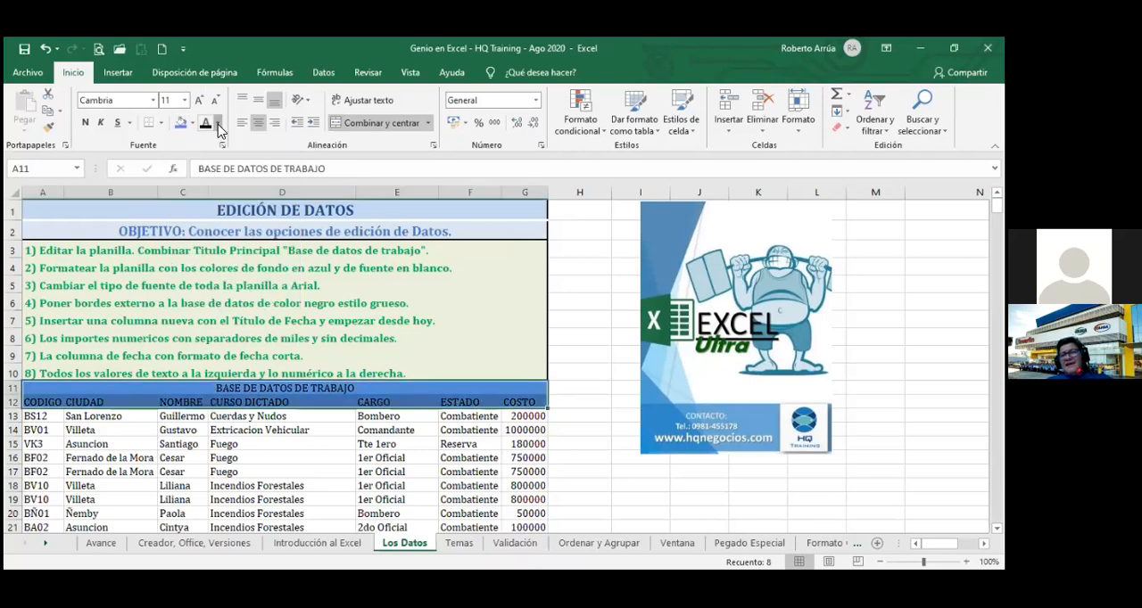
pyautogui.click(217, 123)
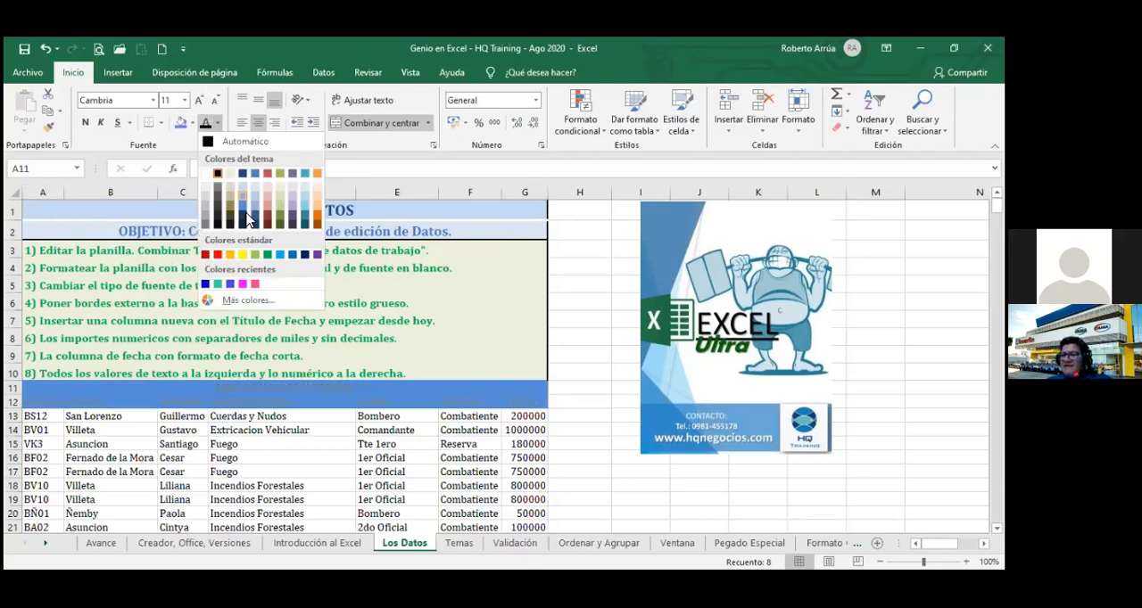
pyautogui.click(205, 175)
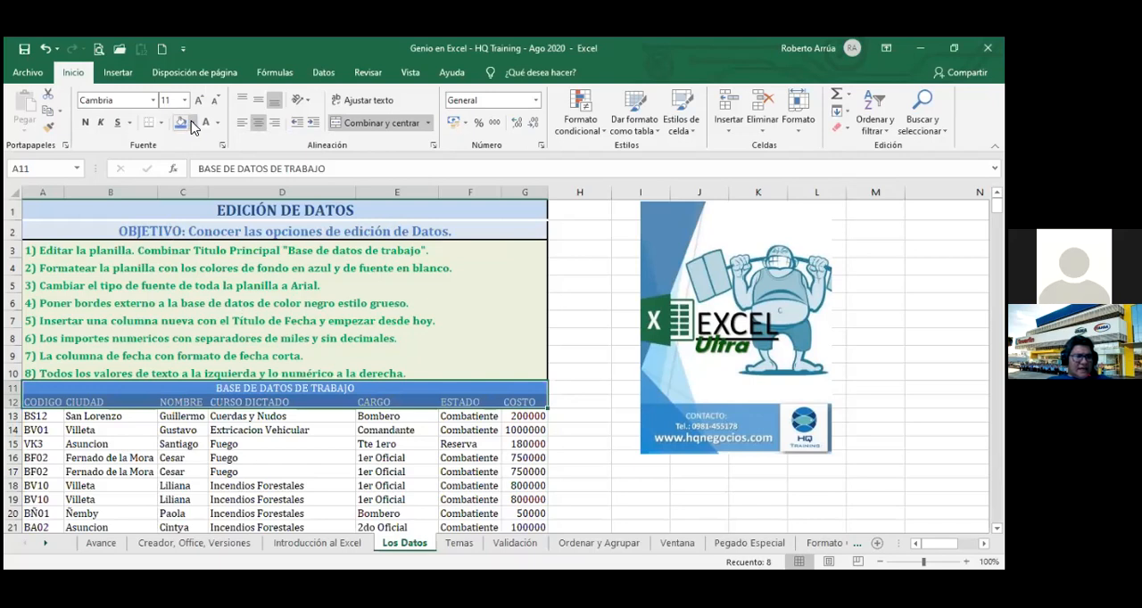
# Change the fill of the title and header rows to a dark navy blue theme color and deselect them.
pyautogui.click(192, 123)
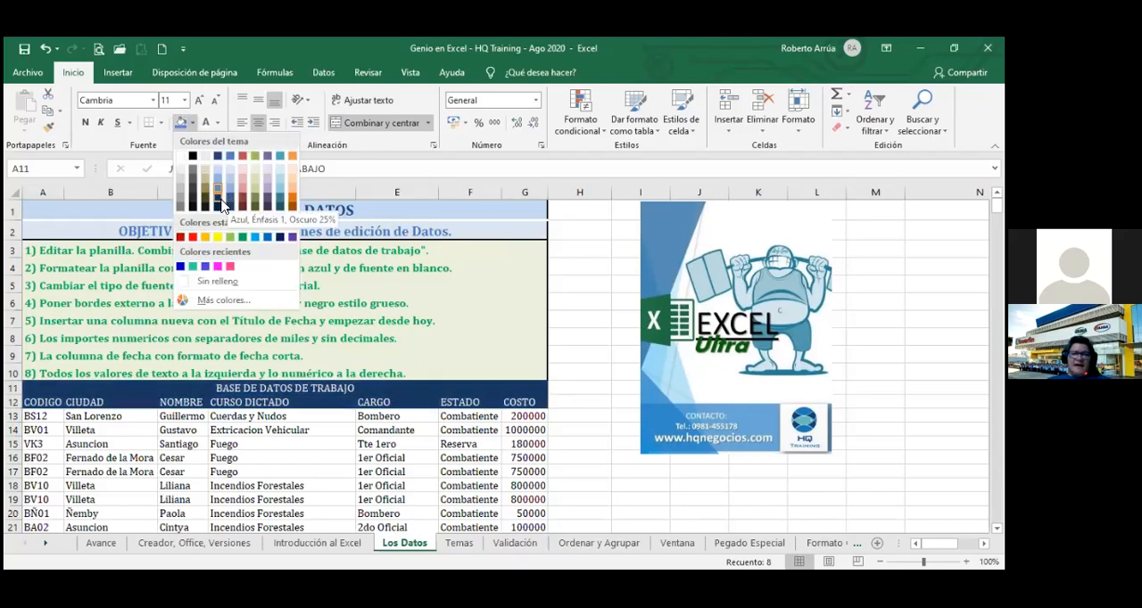
pyautogui.click(221, 205)
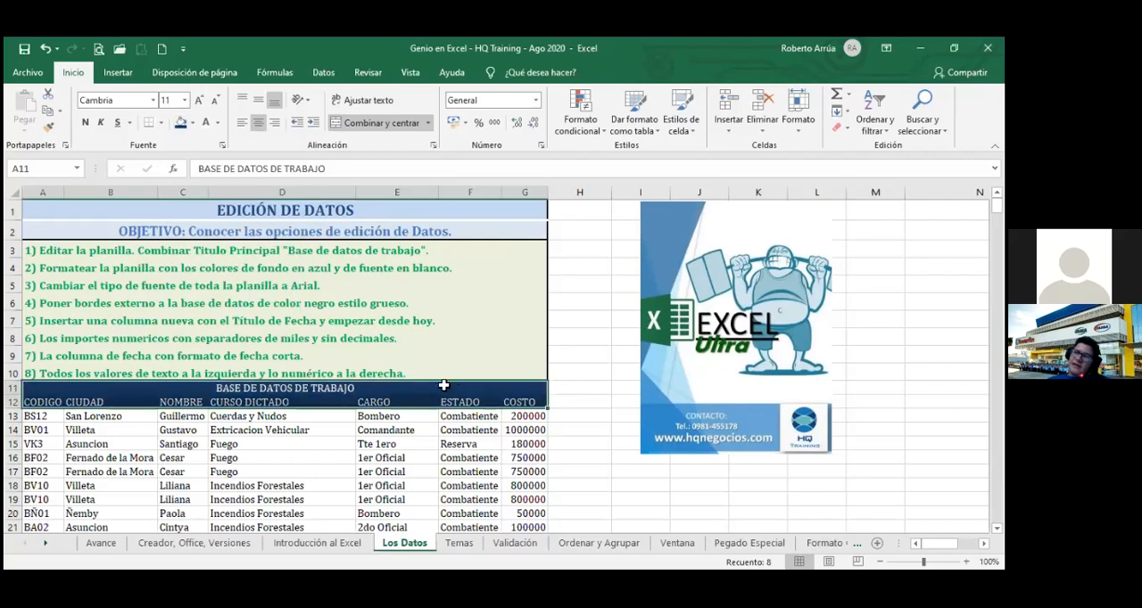
pyautogui.click(555, 407)
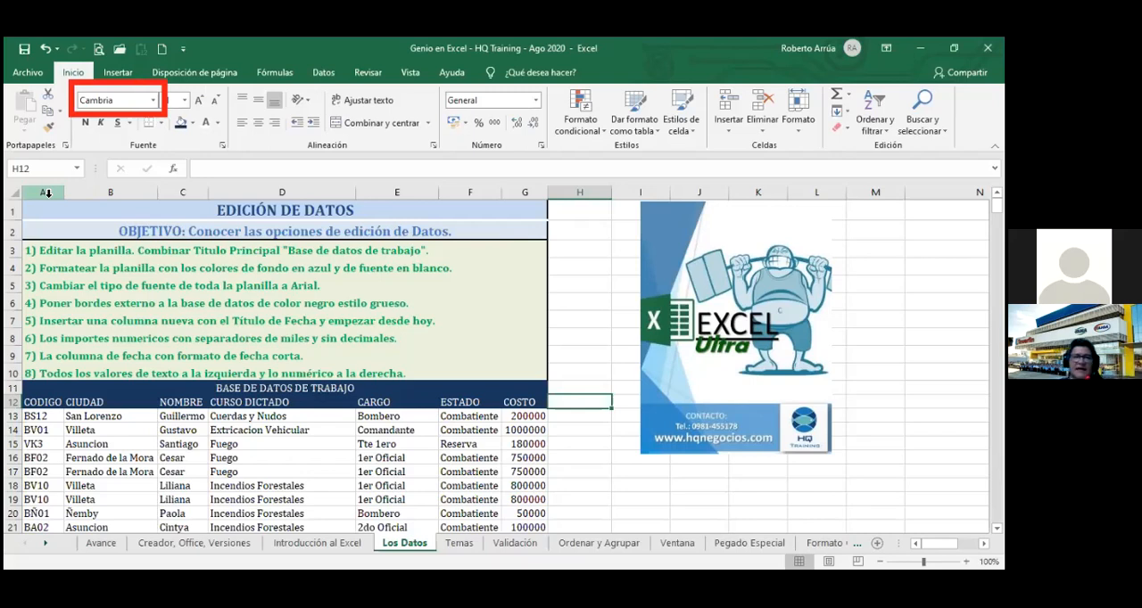
# Look through the available fonts without choosing one, and try selecting the entire worksheet at once.
pyautogui.click(156, 101)
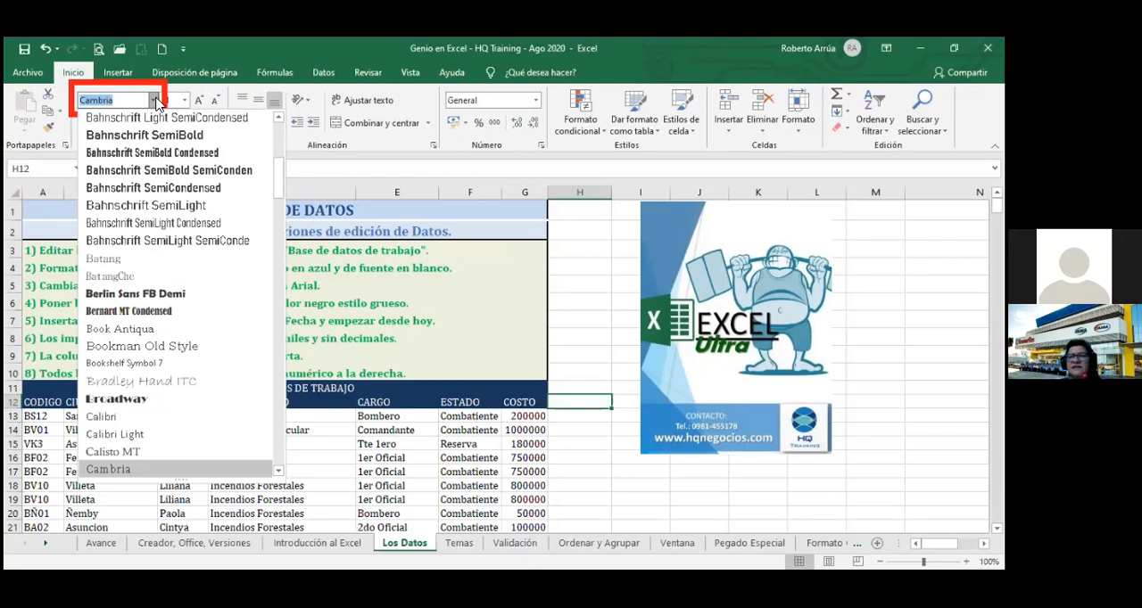
pyautogui.click(155, 101)
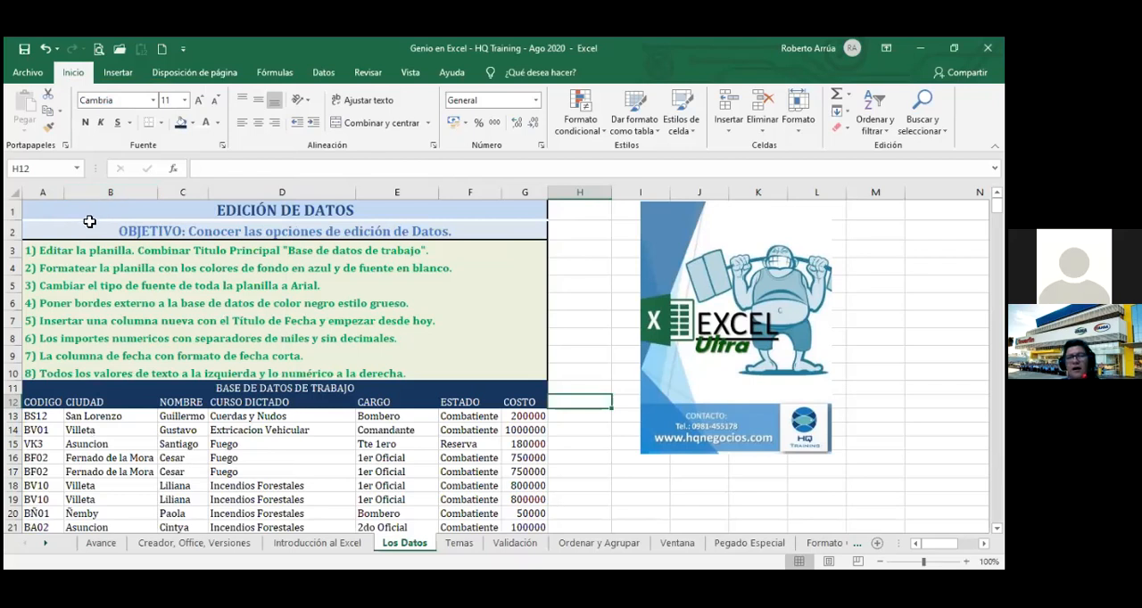
pyautogui.click(17, 194)
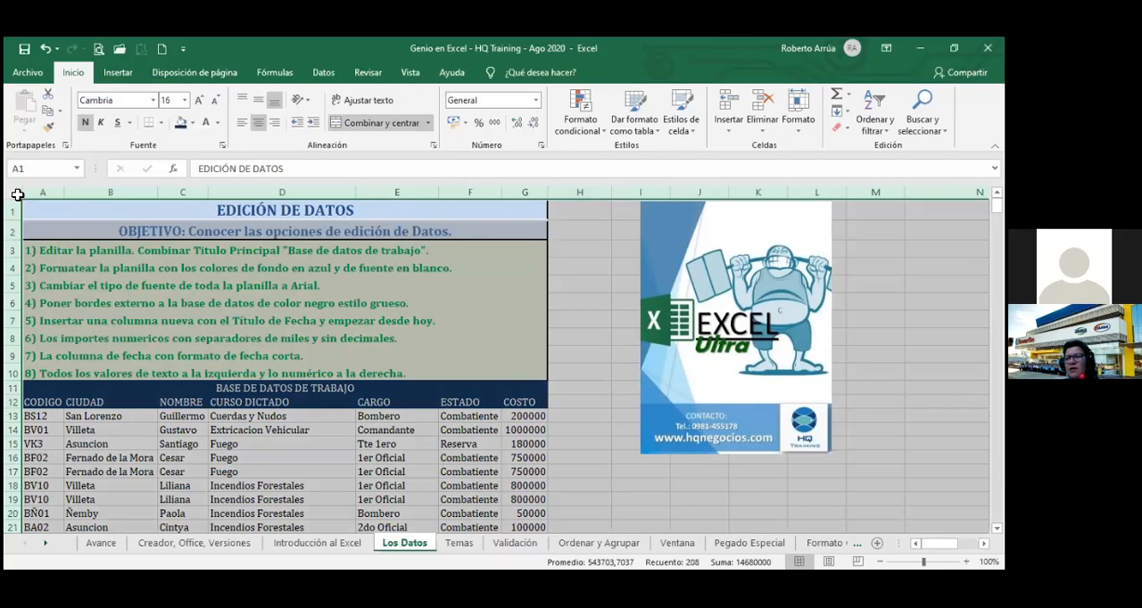
pyautogui.doubleClick(116, 230)
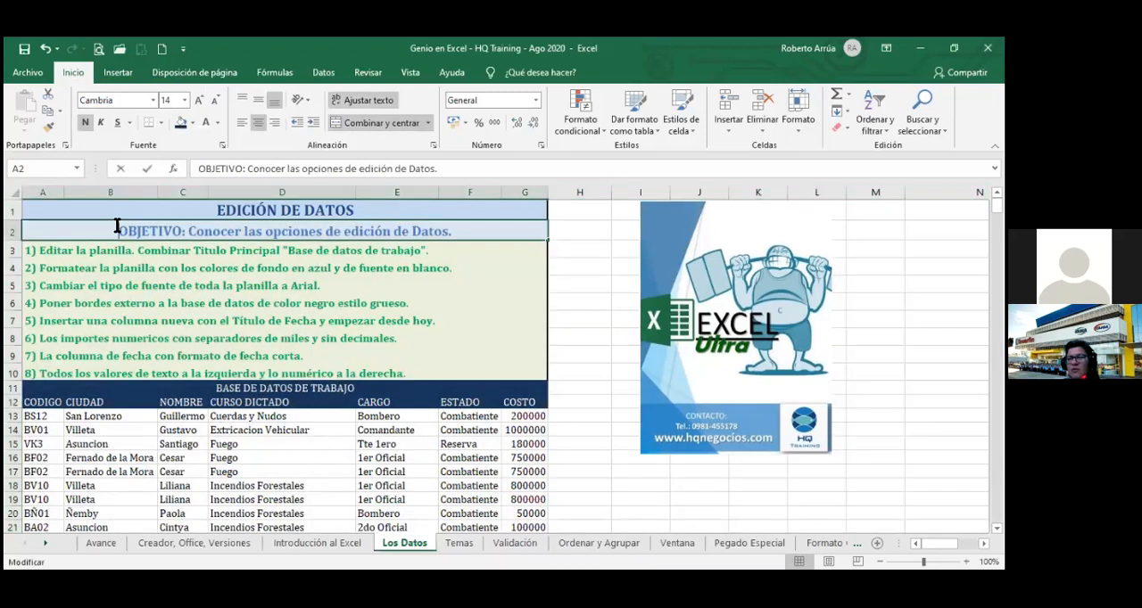
# Extend the selection from cell A1 downward row by row through row 22, and deselect it.
pyautogui.click(48, 207)
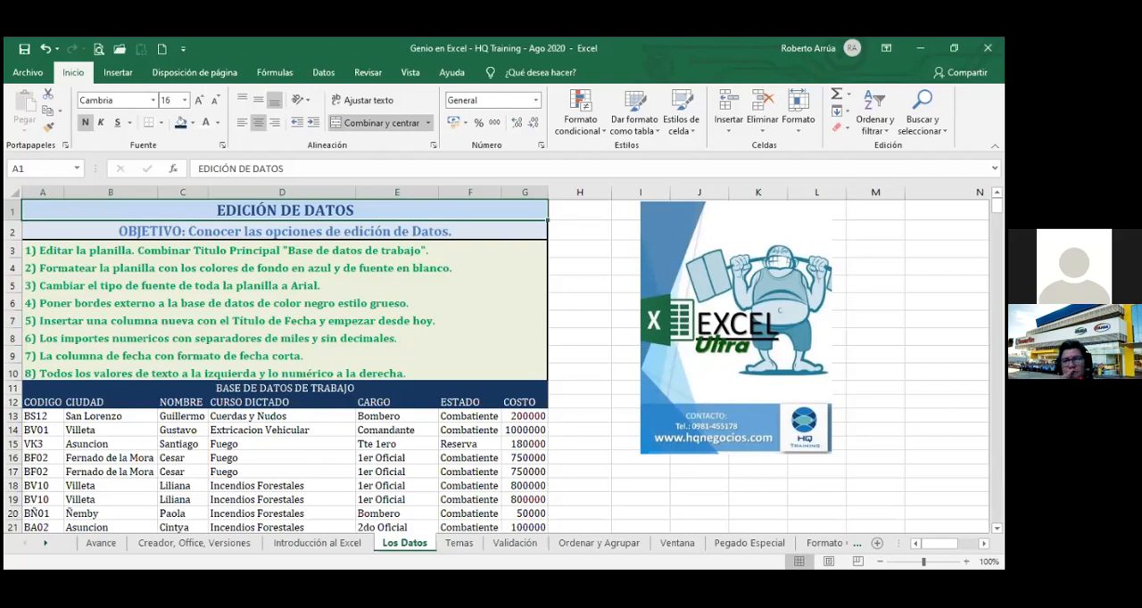
pyautogui.hotkey('shift', 'Down')
pyautogui.hotkey('shift', 'Down')
pyautogui.hotkey('shift', 'Down')
pyautogui.hotkey('shift', 'Down')
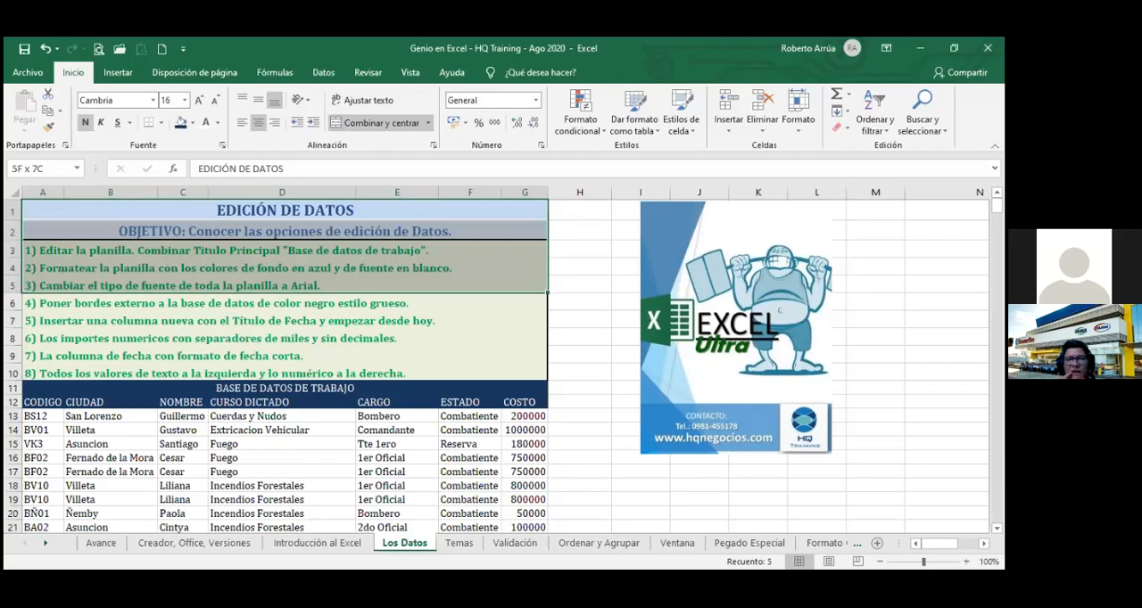
pyautogui.hotkey('shift', 'Down')
pyautogui.hotkey('shift', 'Down')
pyautogui.hotkey('shift', 'Down')
pyautogui.hotkey('shift', 'Down')
pyautogui.hotkey('shift', 'Down')
pyautogui.hotkey('shift', 'Down')
pyautogui.hotkey('shift', 'Down')
pyautogui.hotkey('shift', 'Down')
pyautogui.hotkey('shift', 'Down')
pyautogui.hotkey('shift', 'Down')
pyautogui.hotkey('shift', 'Down')
pyautogui.hotkey('shift', 'Down')
pyautogui.hotkey('shift', 'Down')
pyautogui.hotkey('shift', 'Down')
pyautogui.hotkey('shift', 'Down')
pyautogui.hotkey('shift', 'Down')
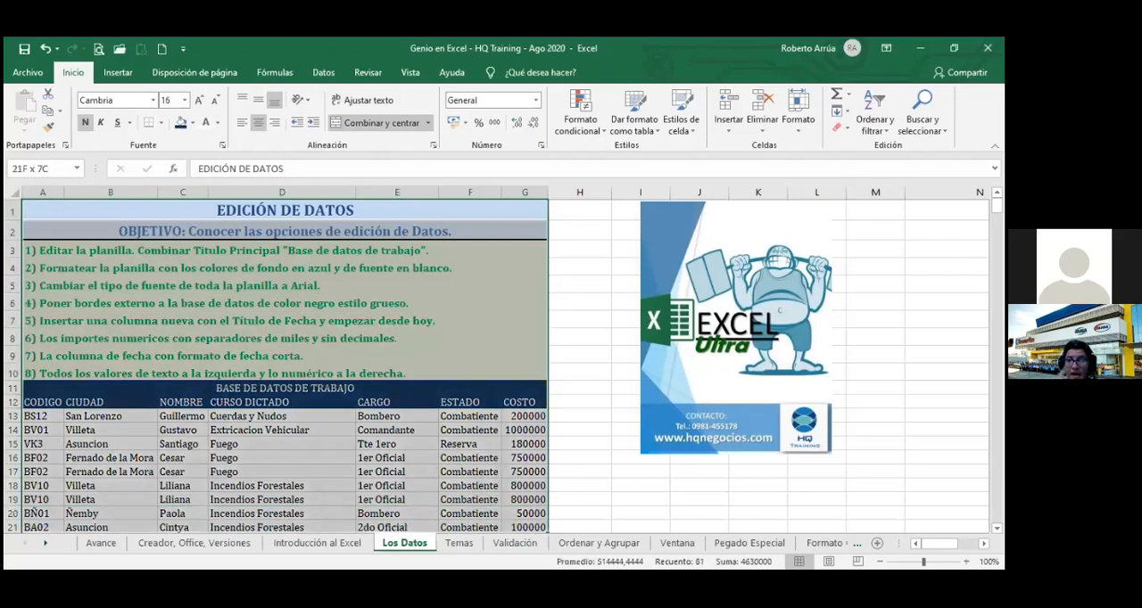
pyautogui.hotkey('shift', 'Down')
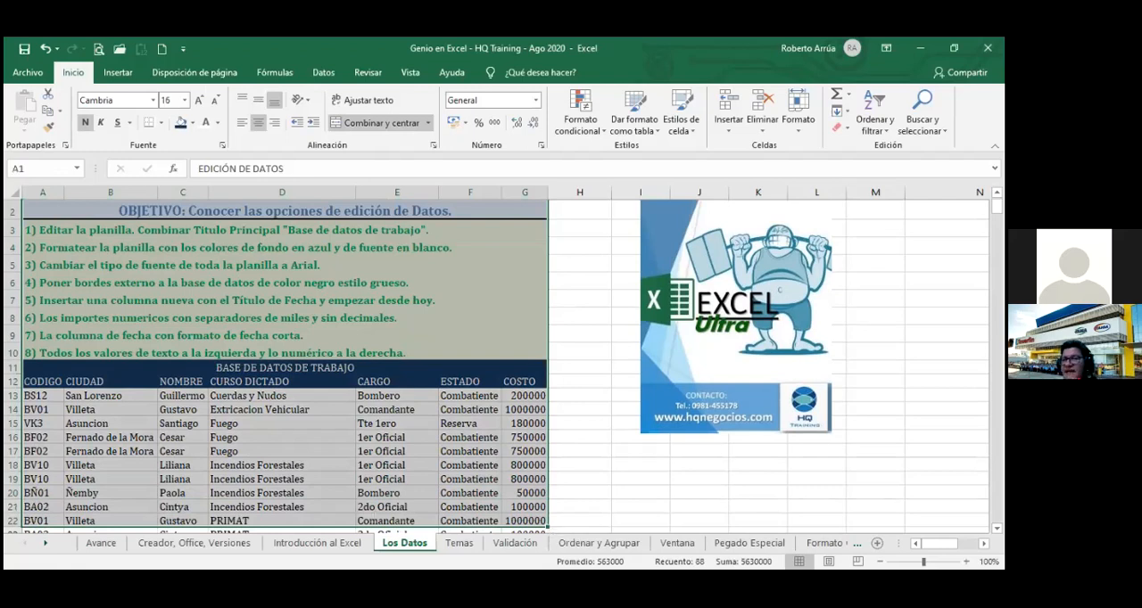
pyautogui.click(586, 285)
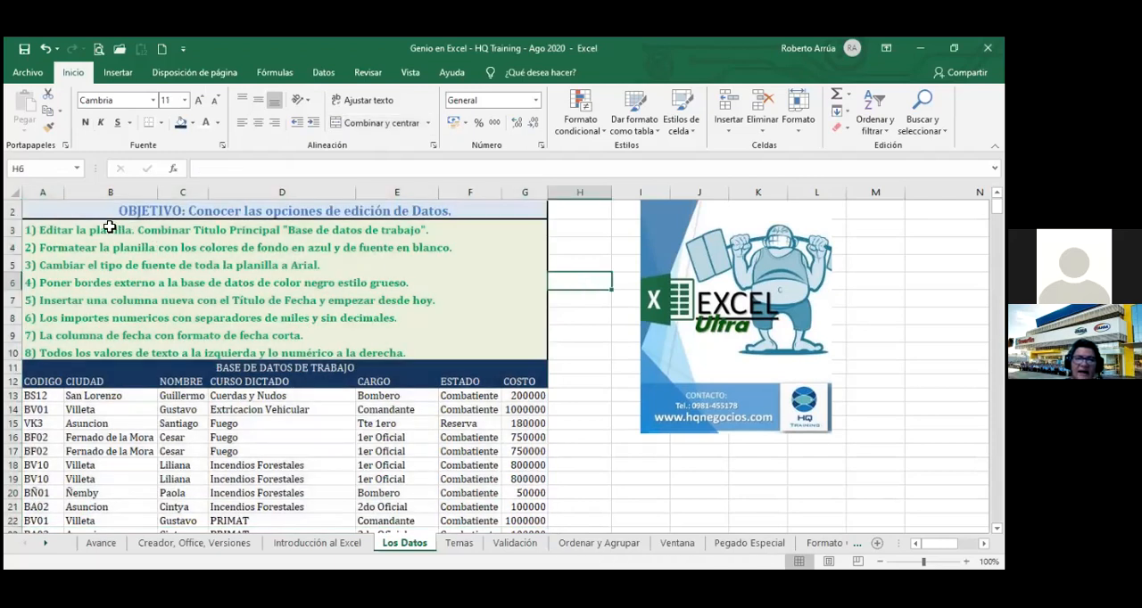
# Extend the selection from A2 down through the data to the sheet's last row, and visit last column XFD before returning to A1.
pyautogui.click(82, 208)
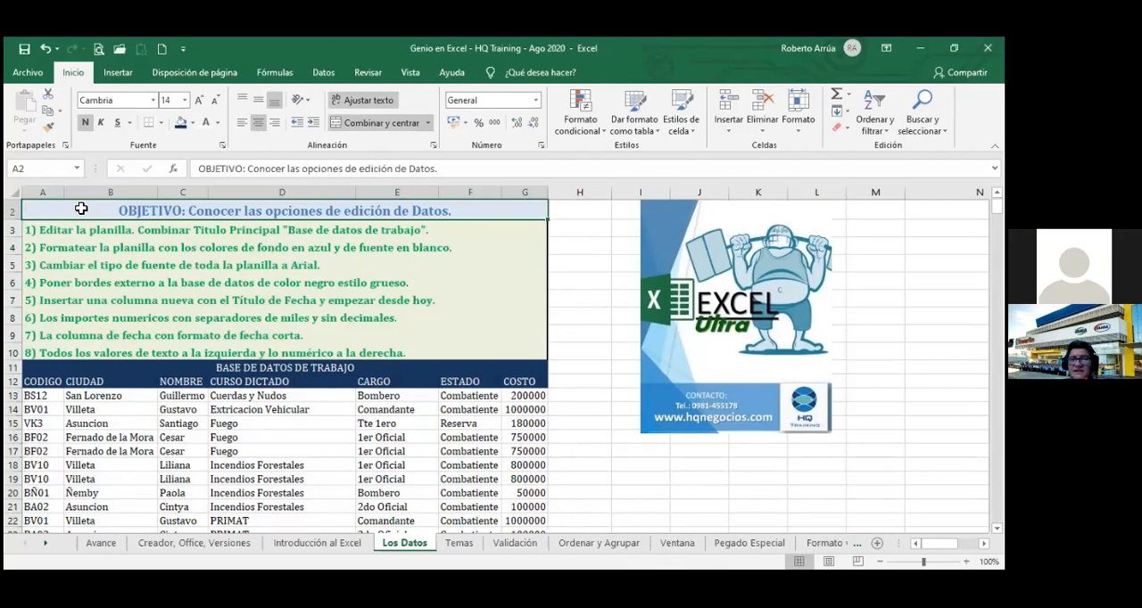
pyautogui.hotkey('ctrl', 'shift', 'Down')
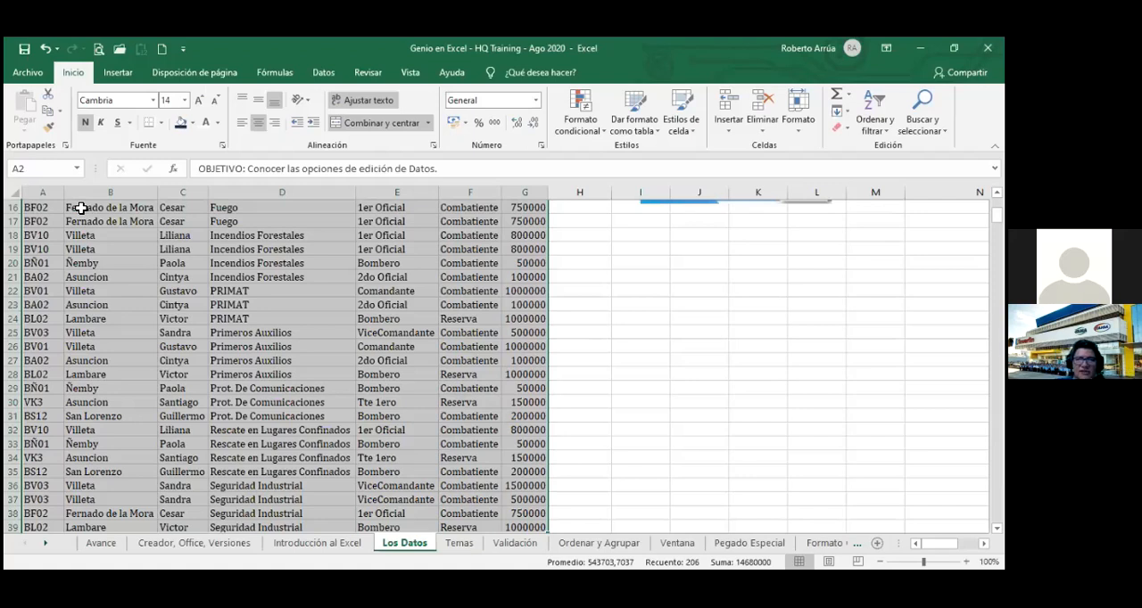
pyautogui.hotkey('ctrl', 'shift', 'Down')
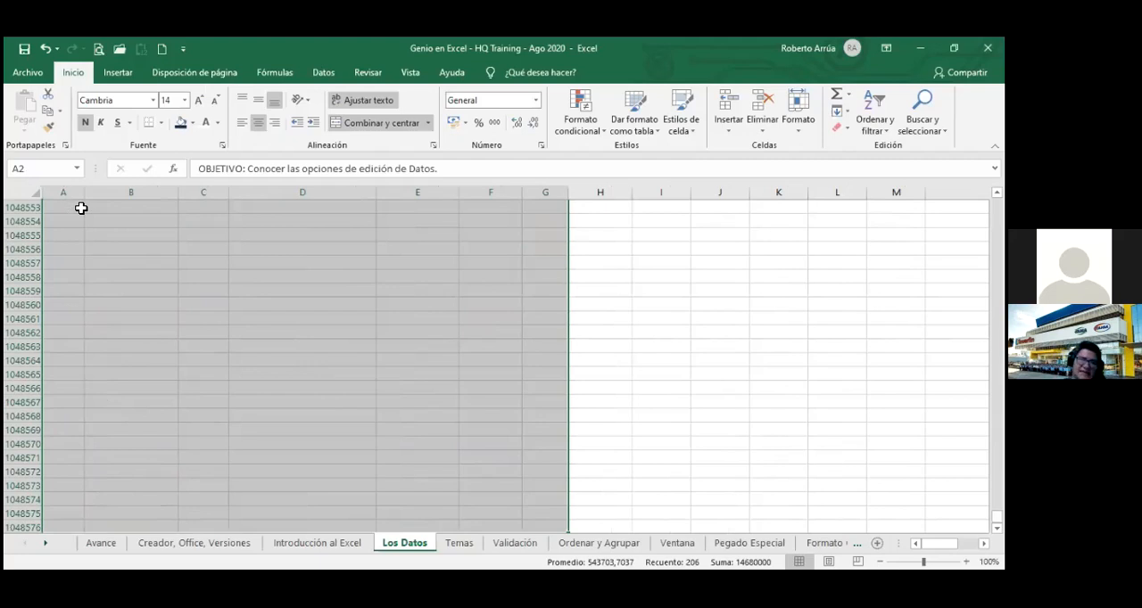
pyautogui.hotkey('ctrl', 'Right')
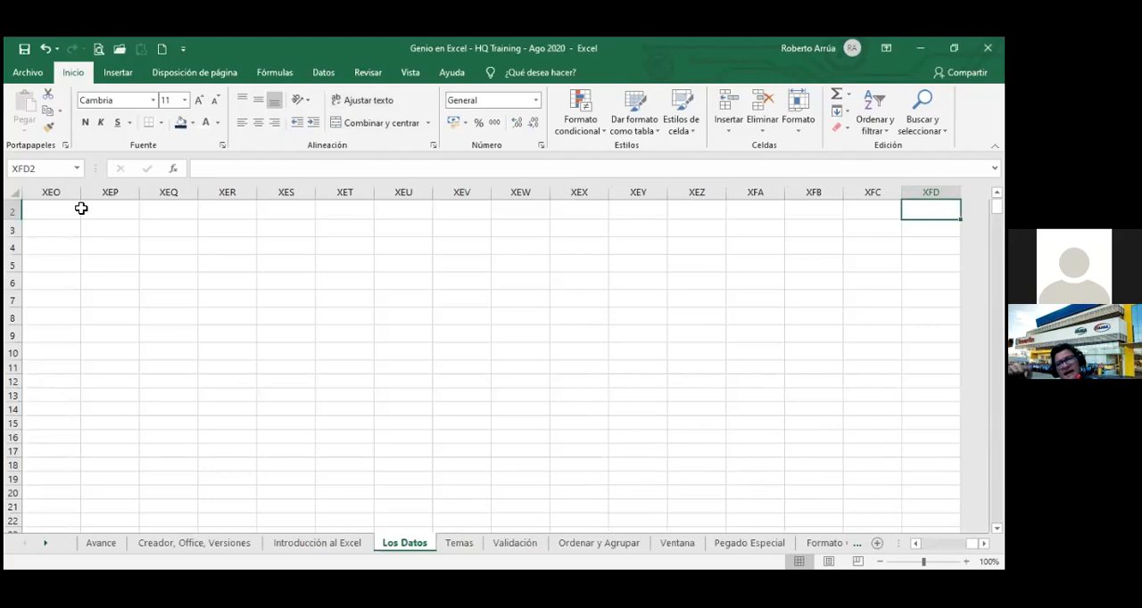
pyautogui.hotkey('ctrl', 'Home')
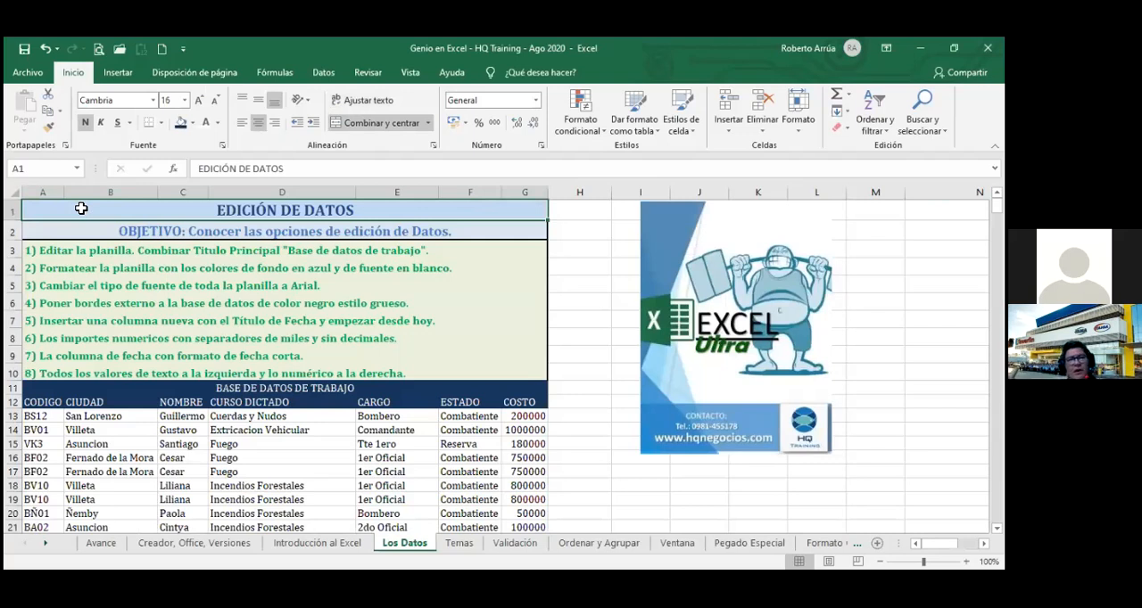
# Select the data block and expand to the entire worksheet, first starting from A1 and again starting from A16.
pyautogui.hotkey('ctrl', 'shift', 'Down')
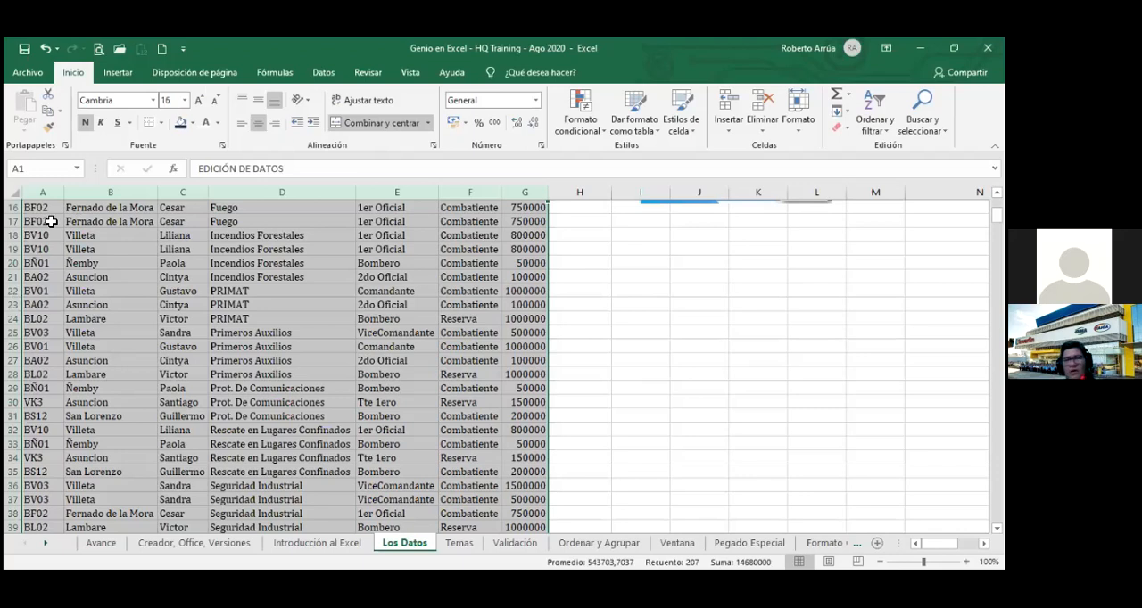
pyautogui.hotkey('ctrl', 'a')
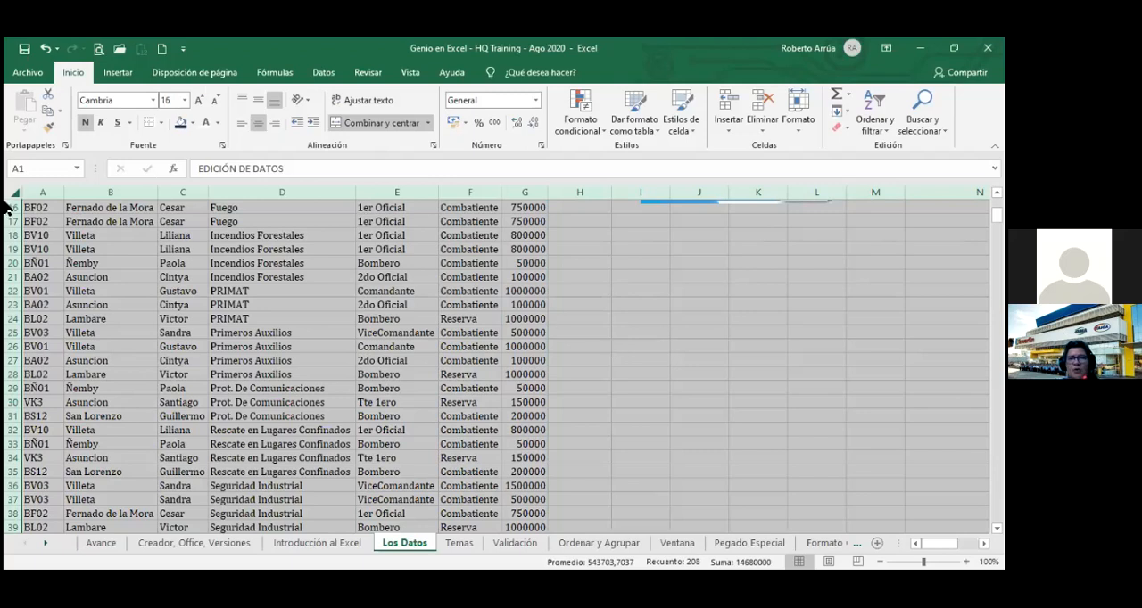
pyautogui.click(38, 209)
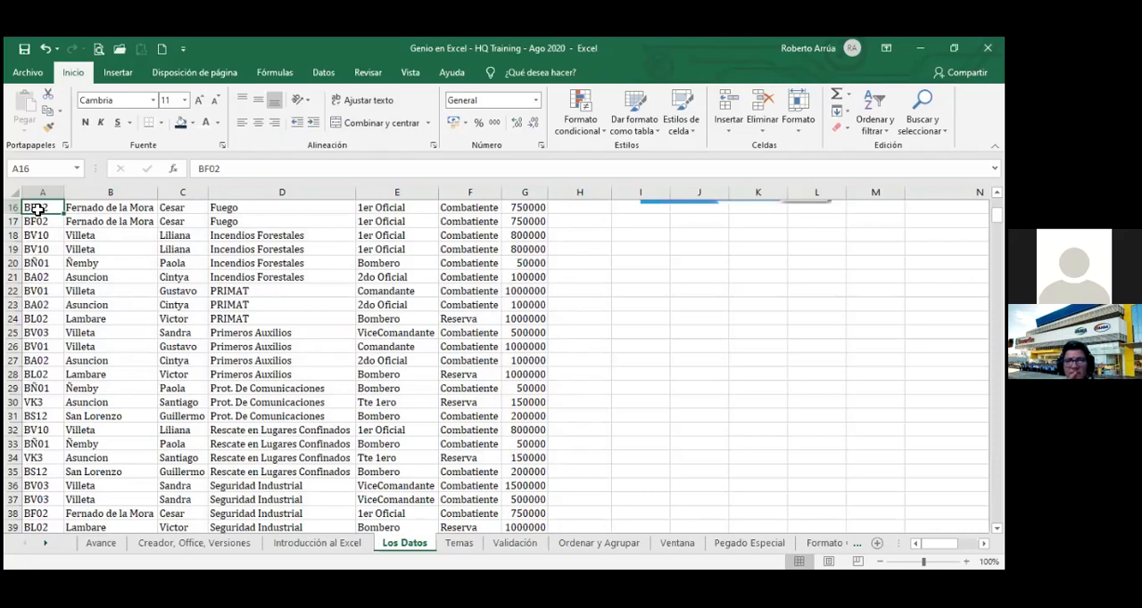
pyautogui.hotkey('ctrl', 'a')
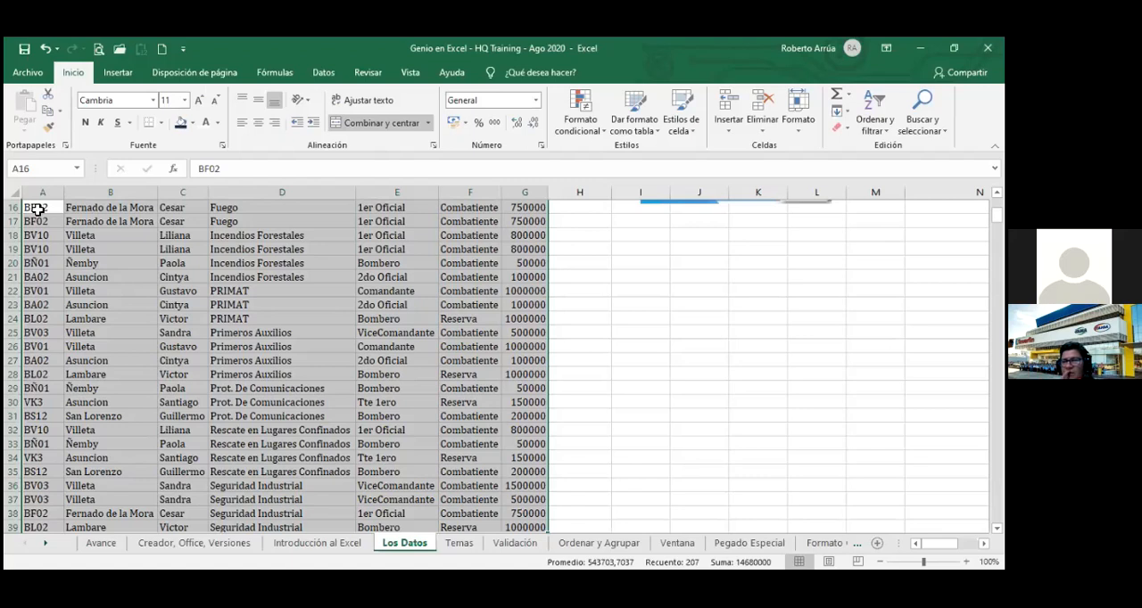
pyautogui.hotkey('ctrl', 'a')
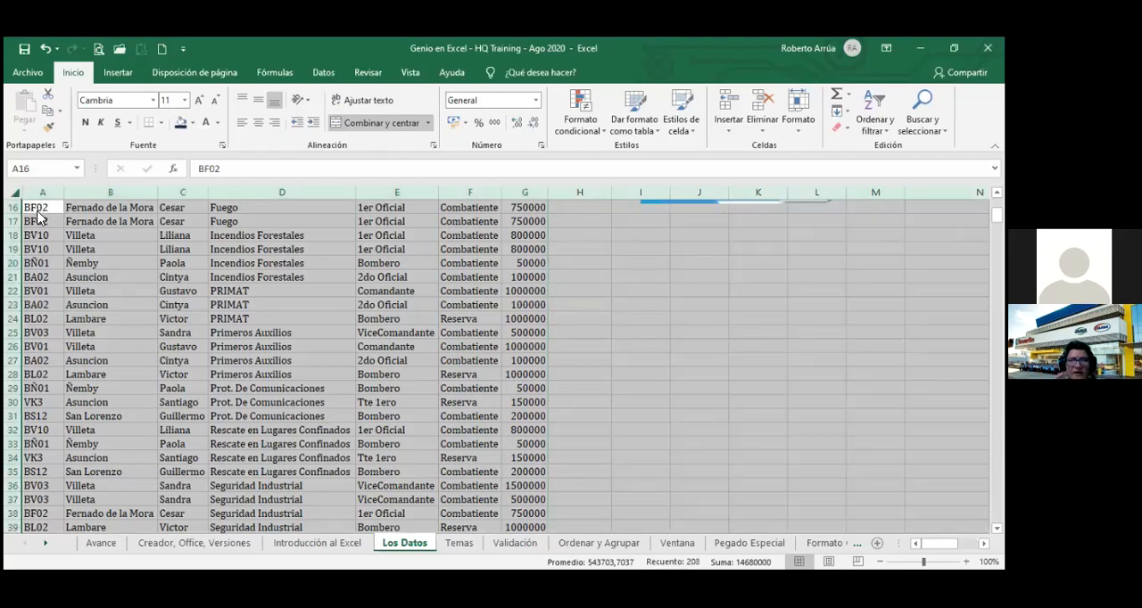
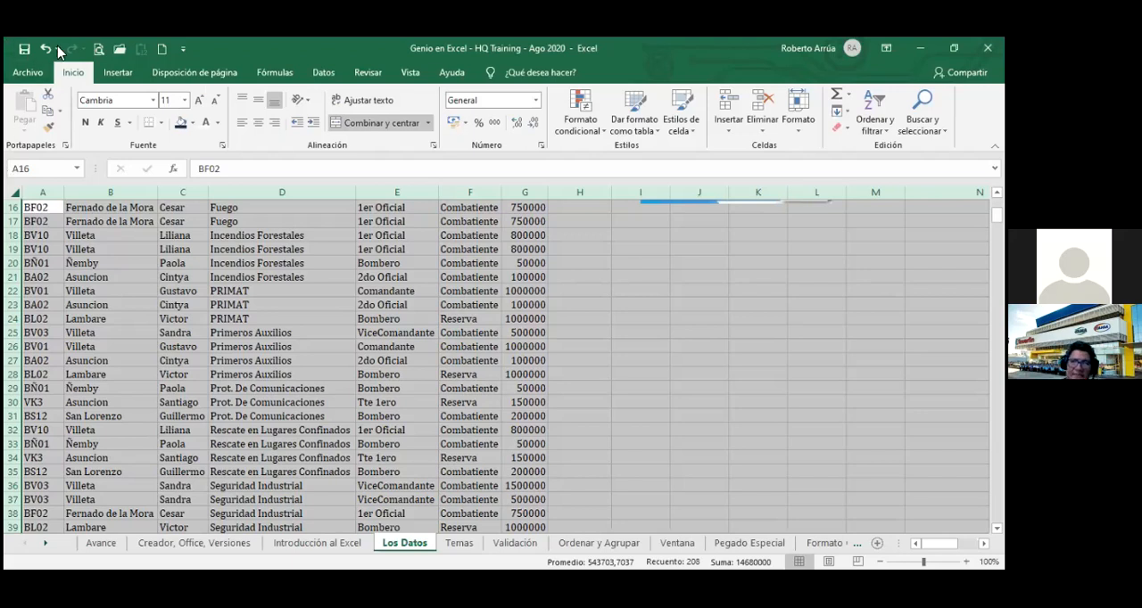
# Change the font of the entire selected worksheet to Arial, and return to cell A1.
pyautogui.click(128, 100)
pyautogui.write('Arial')
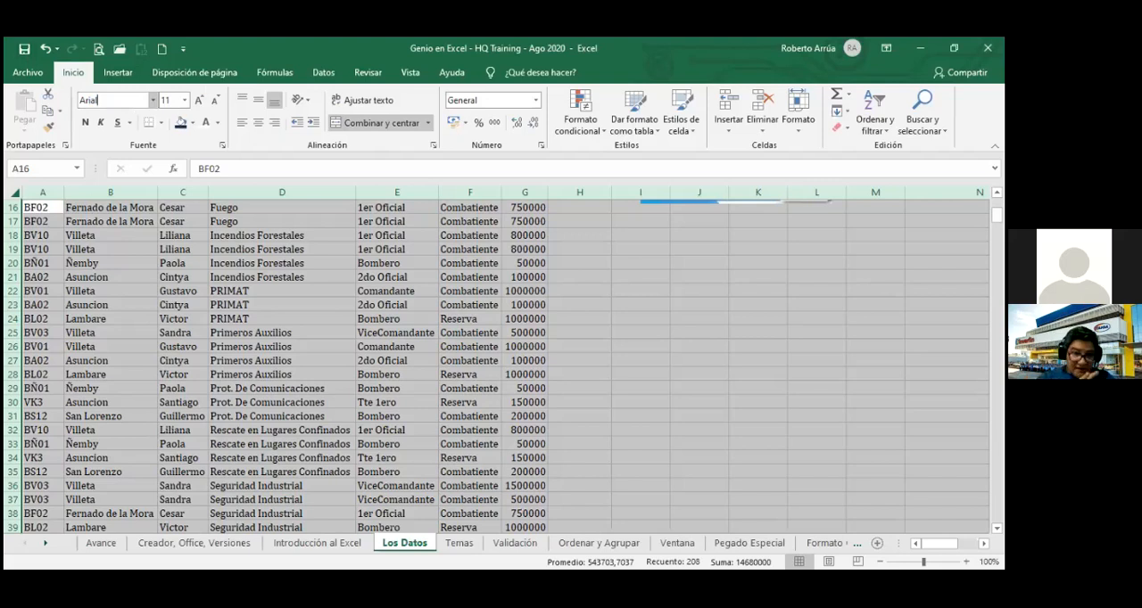
pyautogui.press('Return')
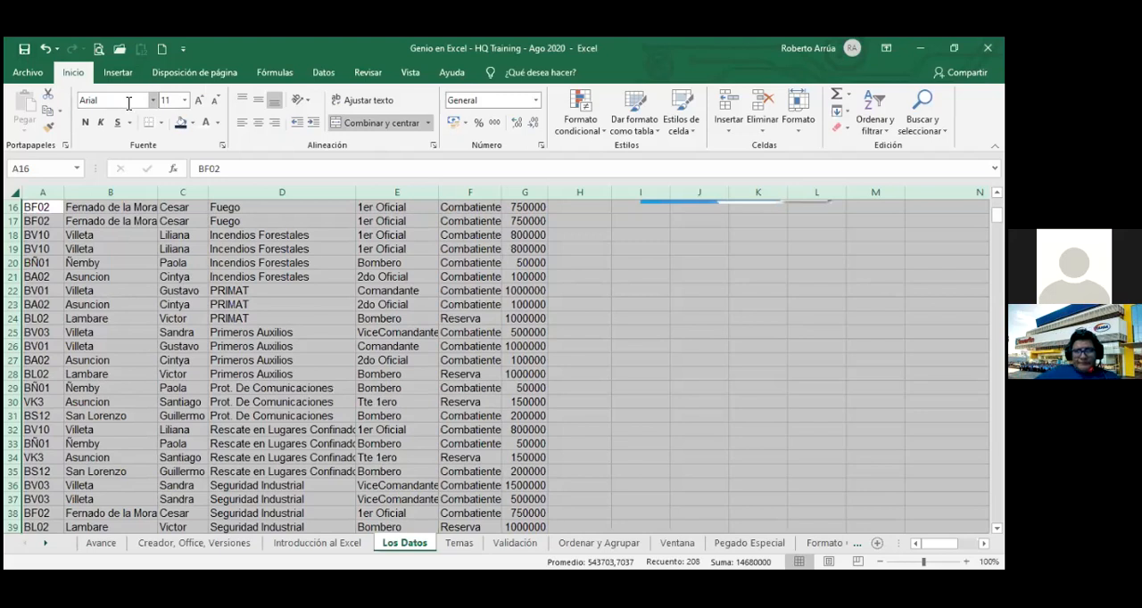
pyautogui.hotkey('ctrl', 'Home')
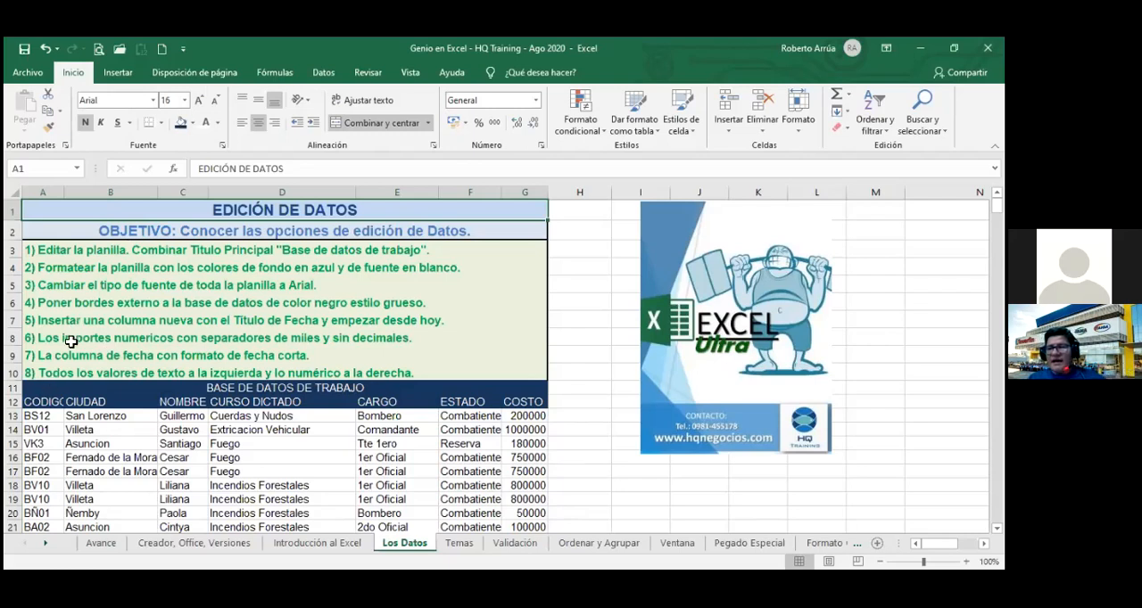
# Apply a thick outside border to the work database, from its title in row 11 down to the last record.
pyautogui.click(245, 388)
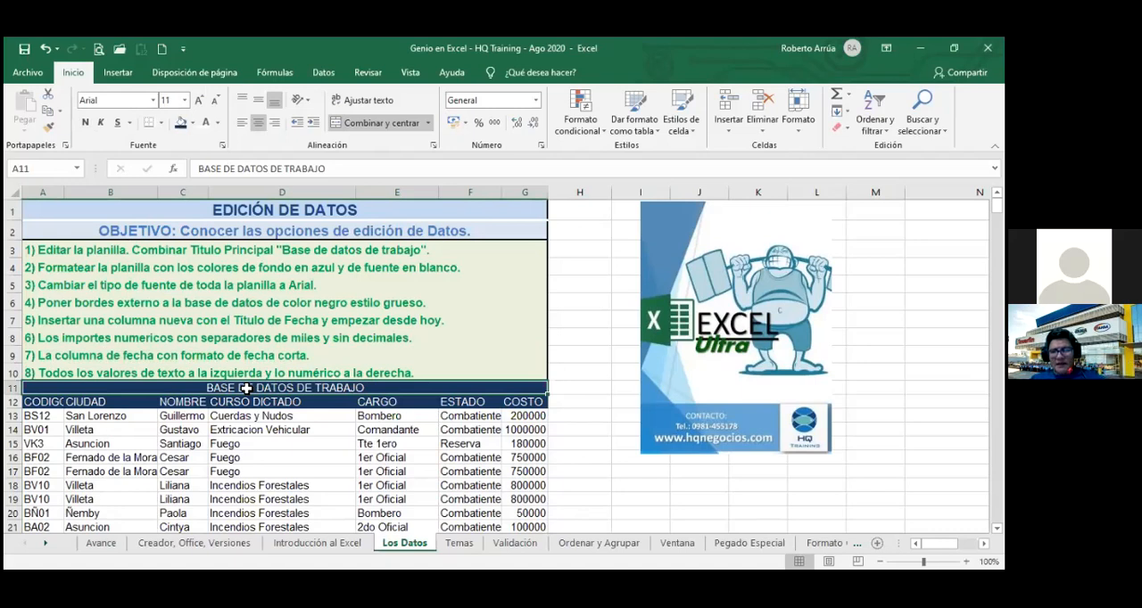
pyautogui.hotkey('ctrl', 'shift', 'Down')
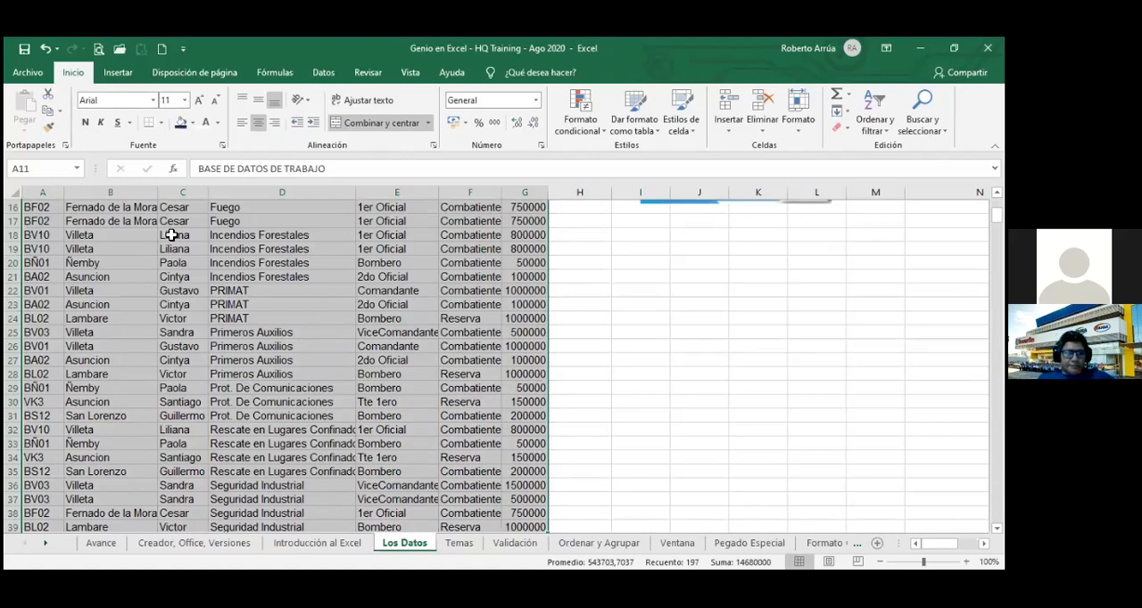
pyautogui.click(161, 123)
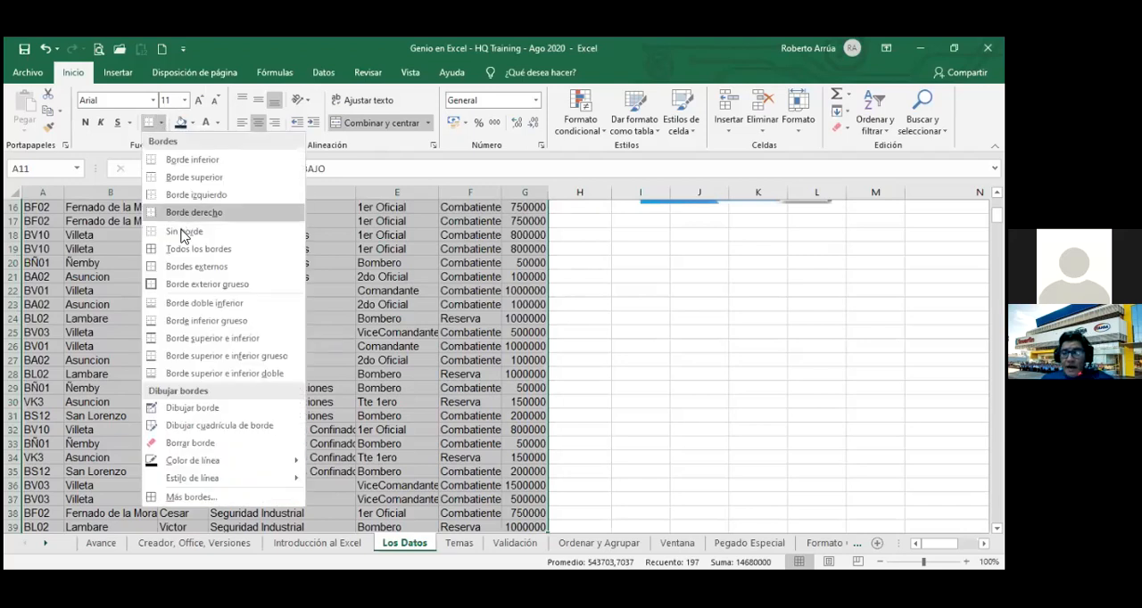
pyautogui.click(183, 284)
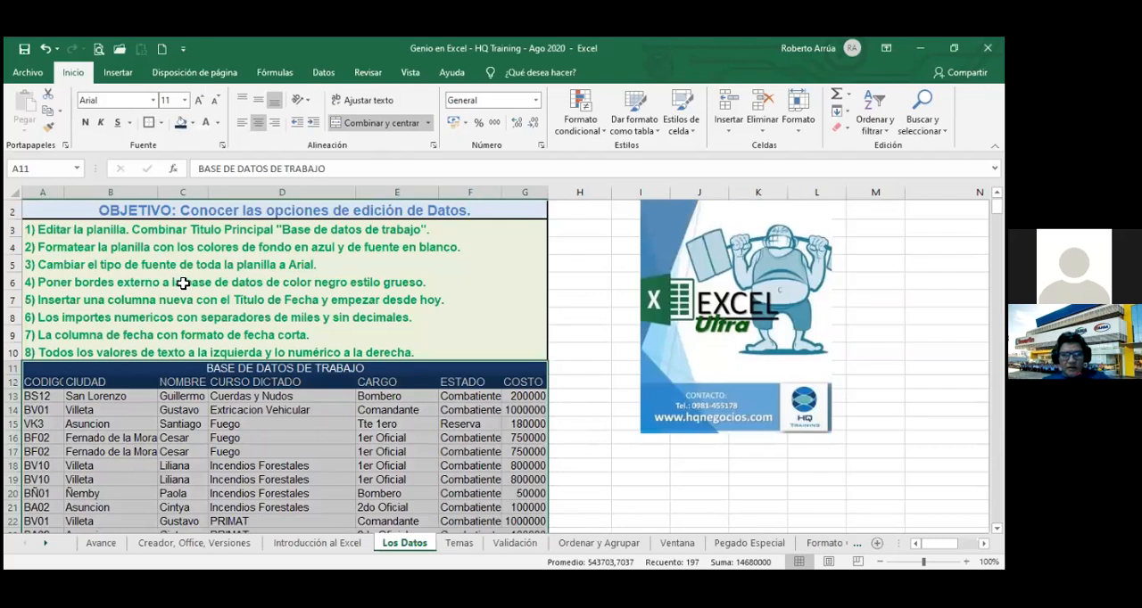
pyautogui.click(571, 464)
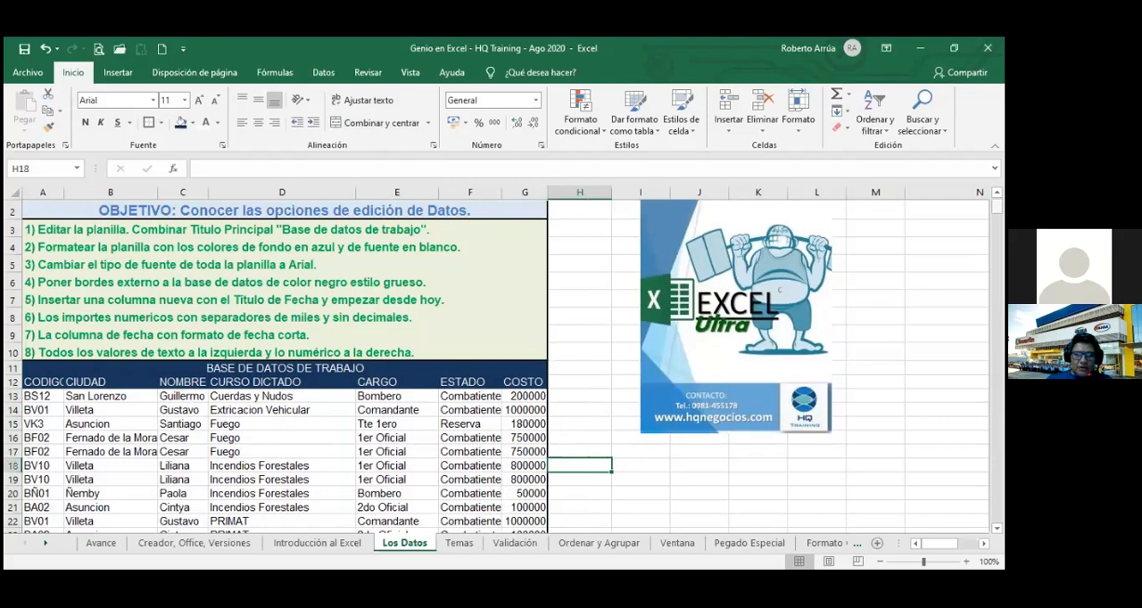
# Jump to the sheet's last row in column H, return to the start, and go from A13 to column A's last record.
pyautogui.hotkey('ctrl', 'Down')
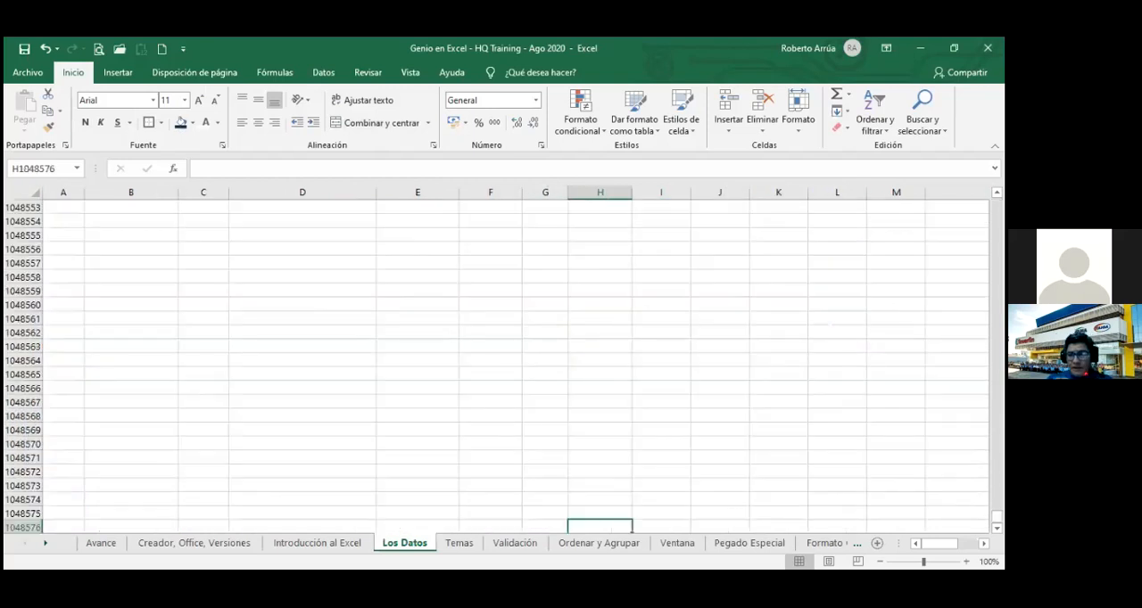
pyautogui.hotkey('ctrl', 'Home')
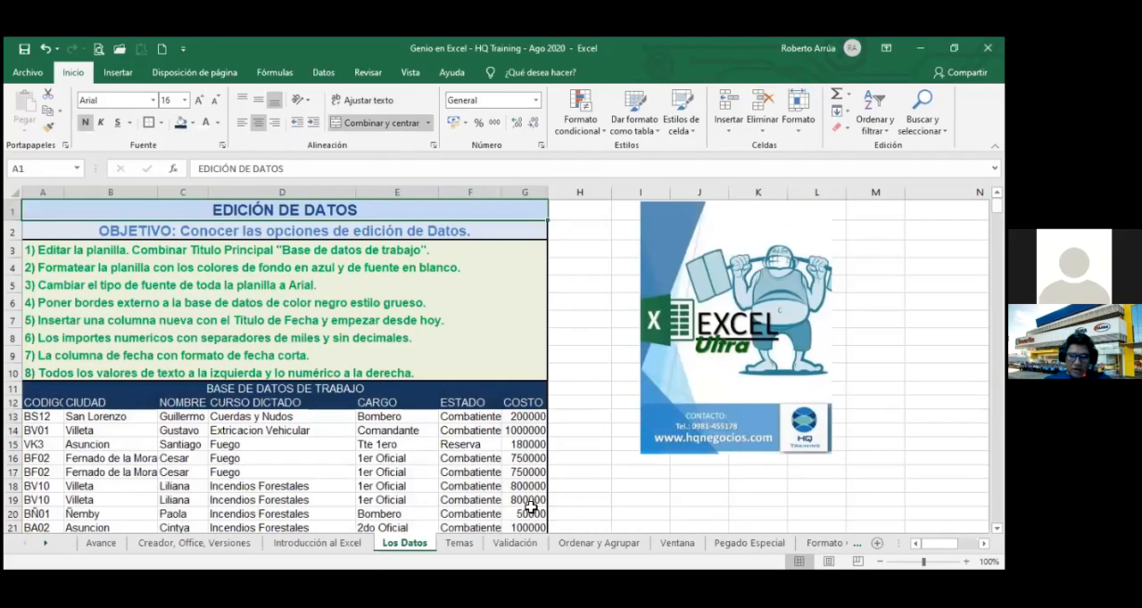
pyautogui.click(41, 415)
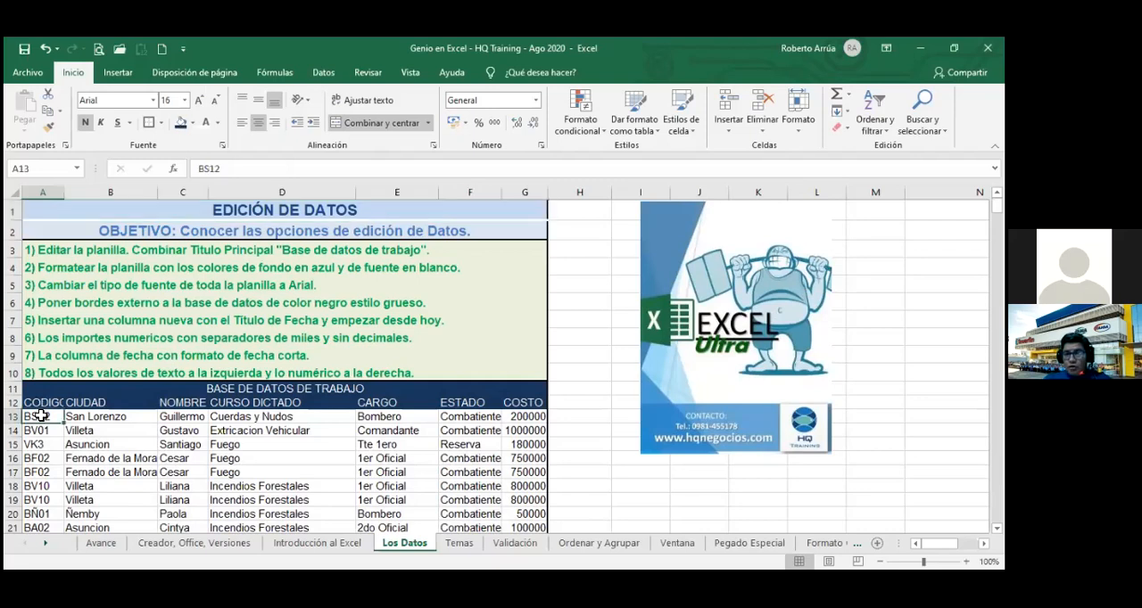
pyautogui.hotkey('ctrl', 'Down')
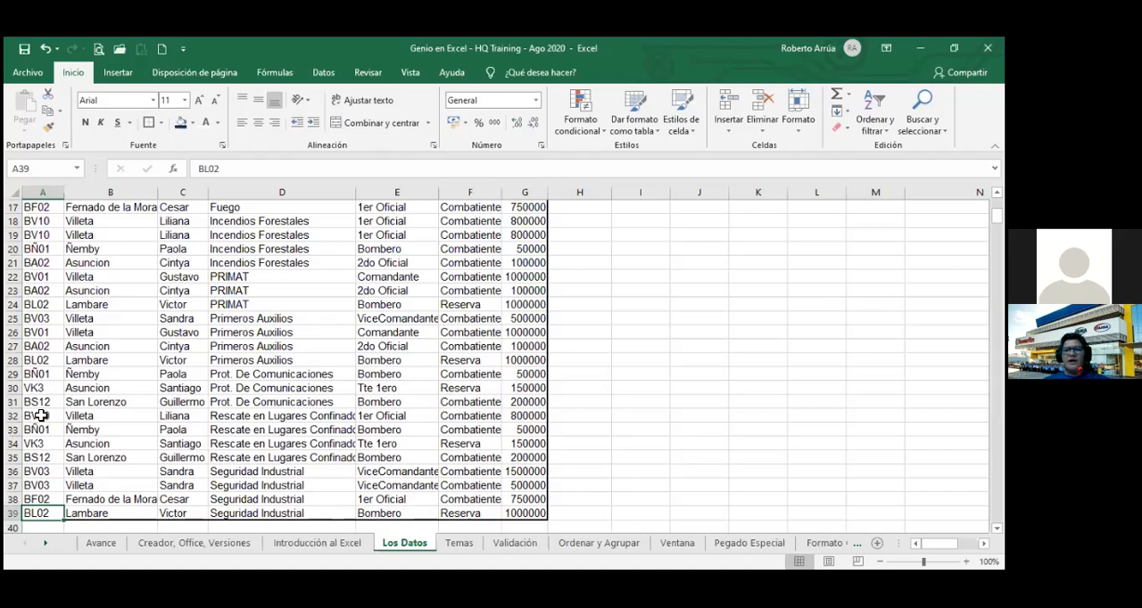
# Insert a new column before the CODIGO column of the database.
pyautogui.rightClick(27, 189)
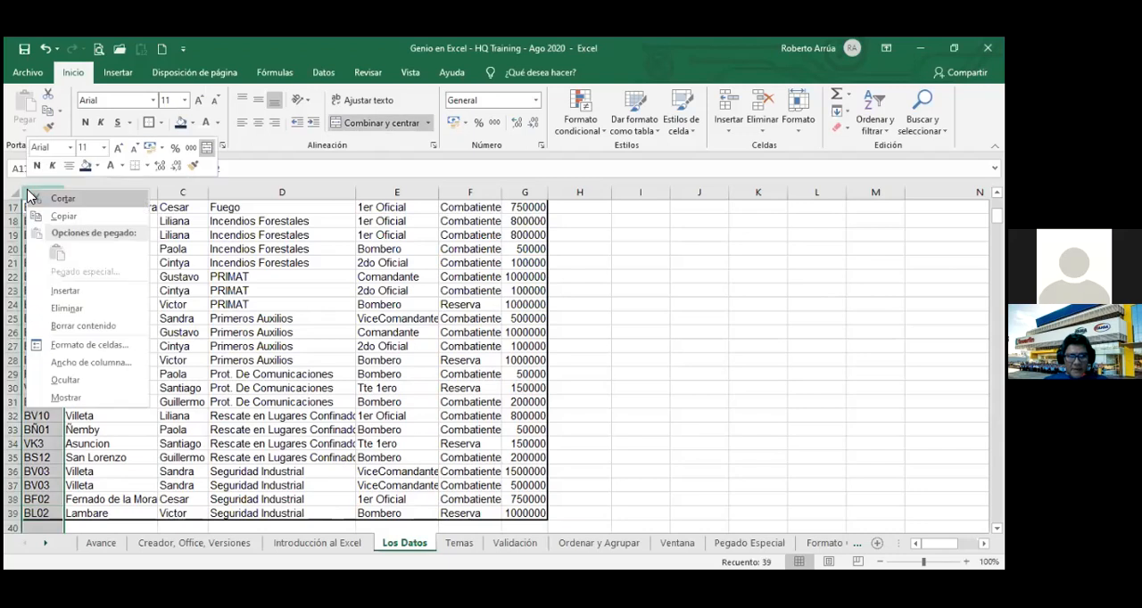
pyautogui.click(68, 293)
pyautogui.click(60, 332)
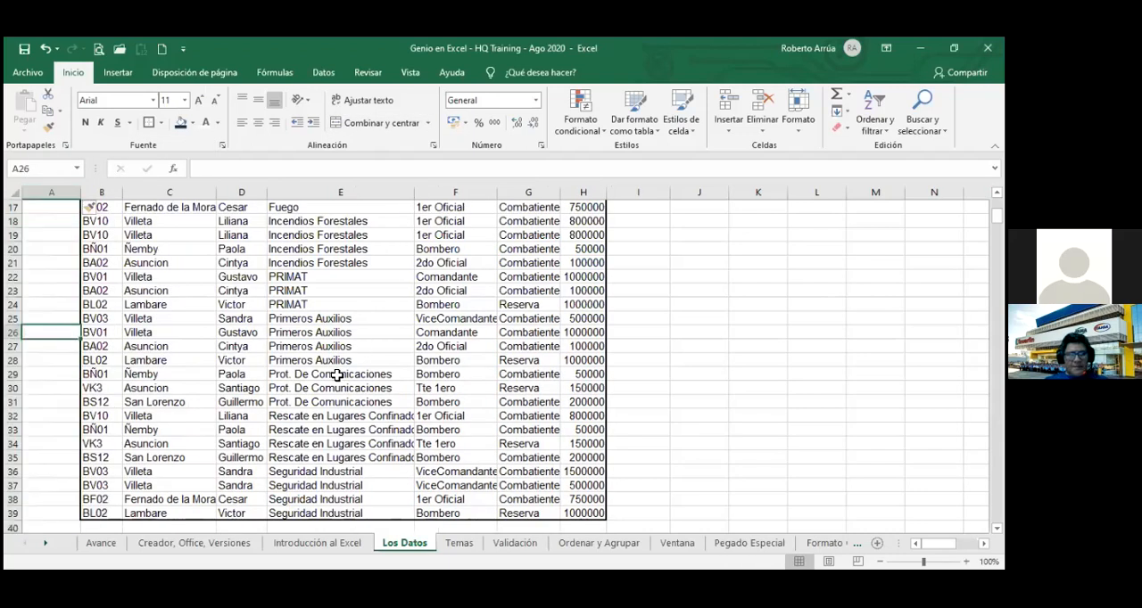
pyautogui.click(336, 375)
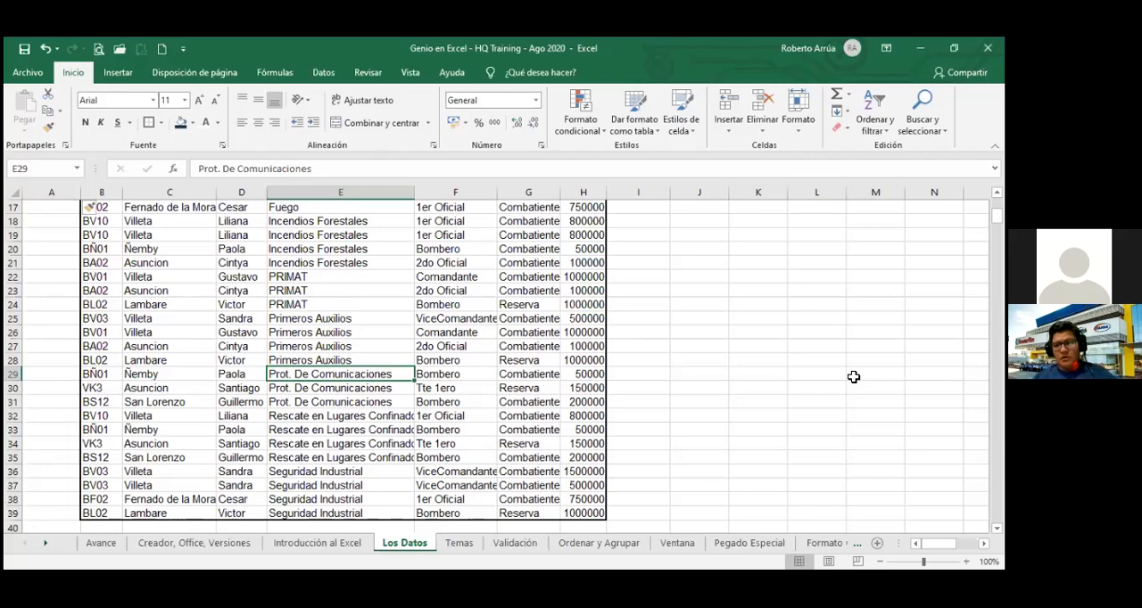
# Enter 123 in cell XFD472 in the sheet's last column, and return to cell A1.
pyautogui.hotkey('ctrl', 'End')
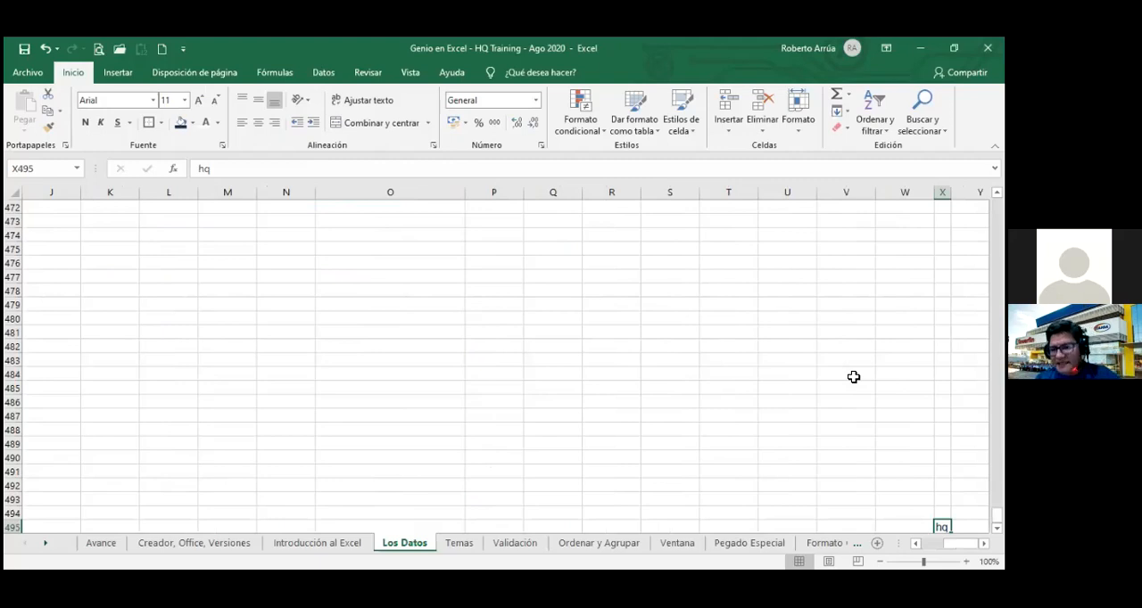
pyautogui.hotkey('ctrl', 'Right')
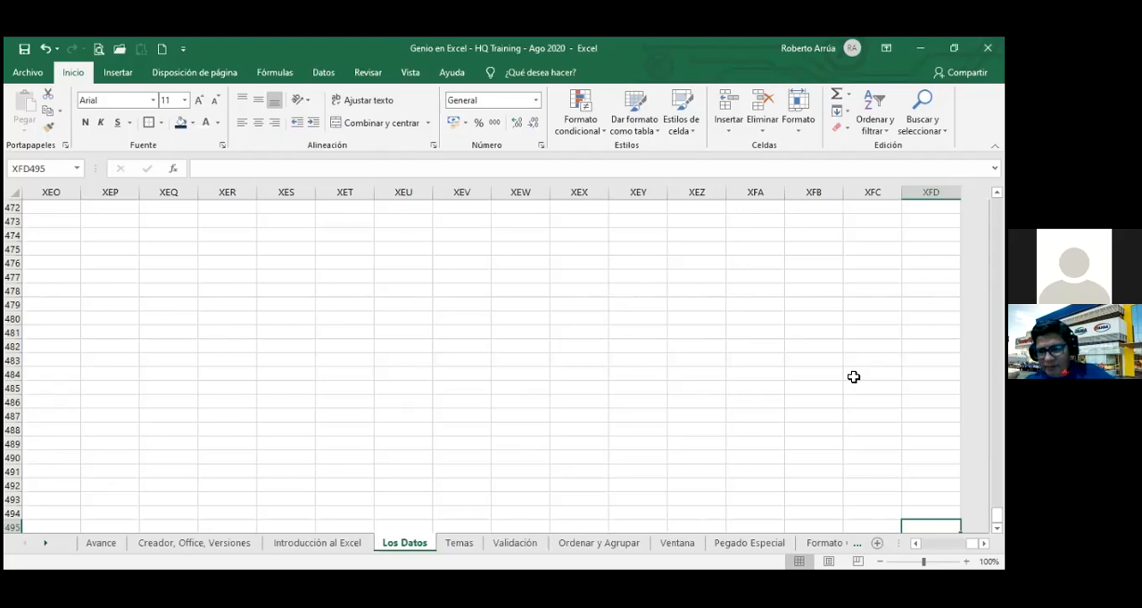
pyautogui.press('pageup')
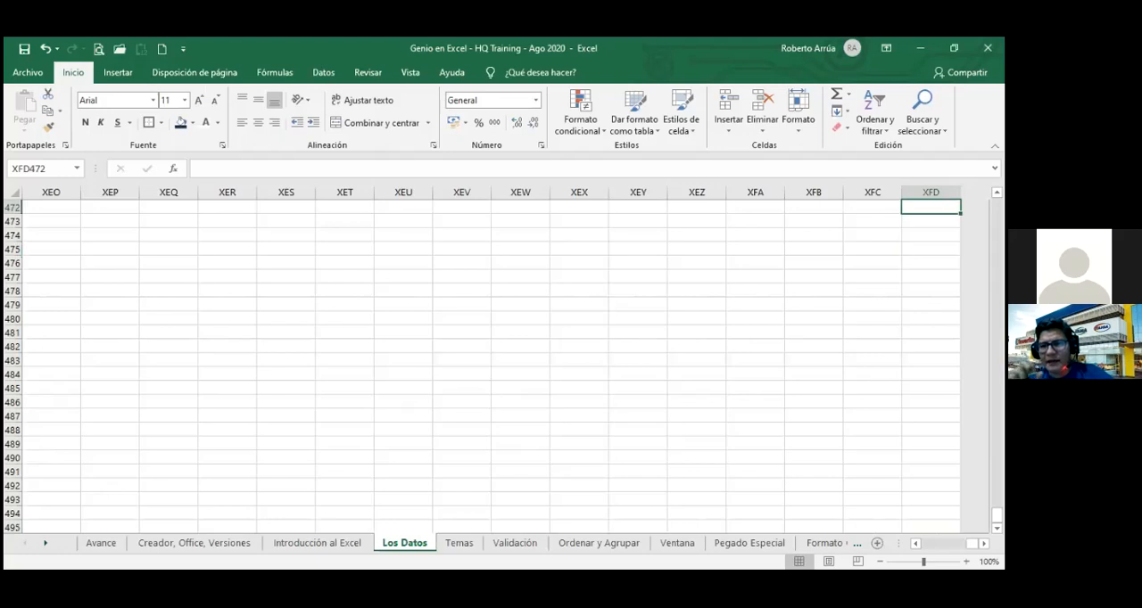
pyautogui.write('123')
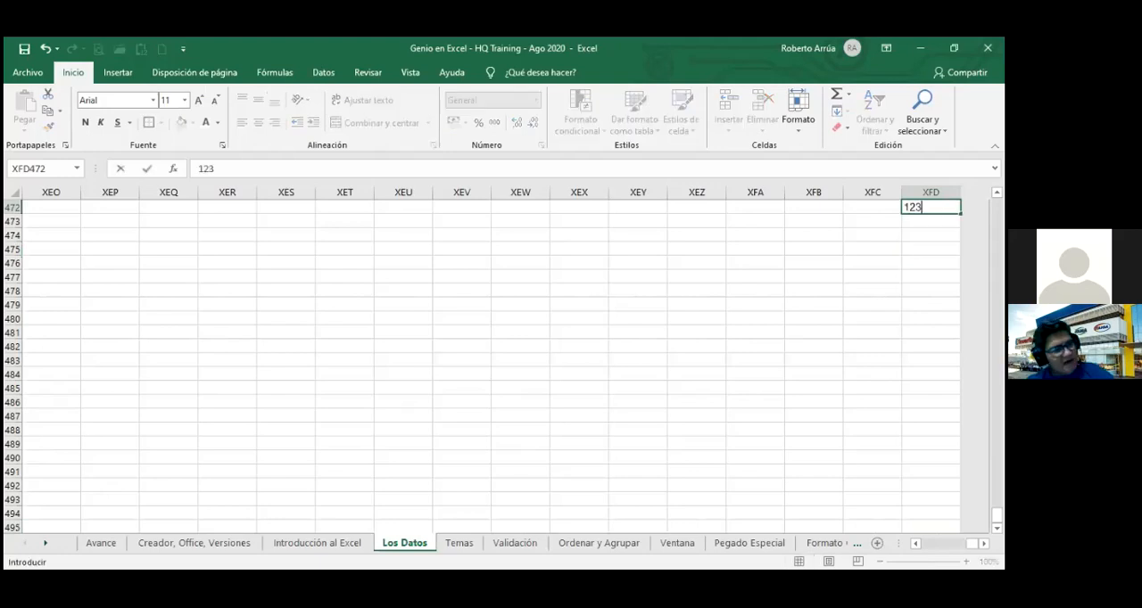
pyautogui.press('Return')
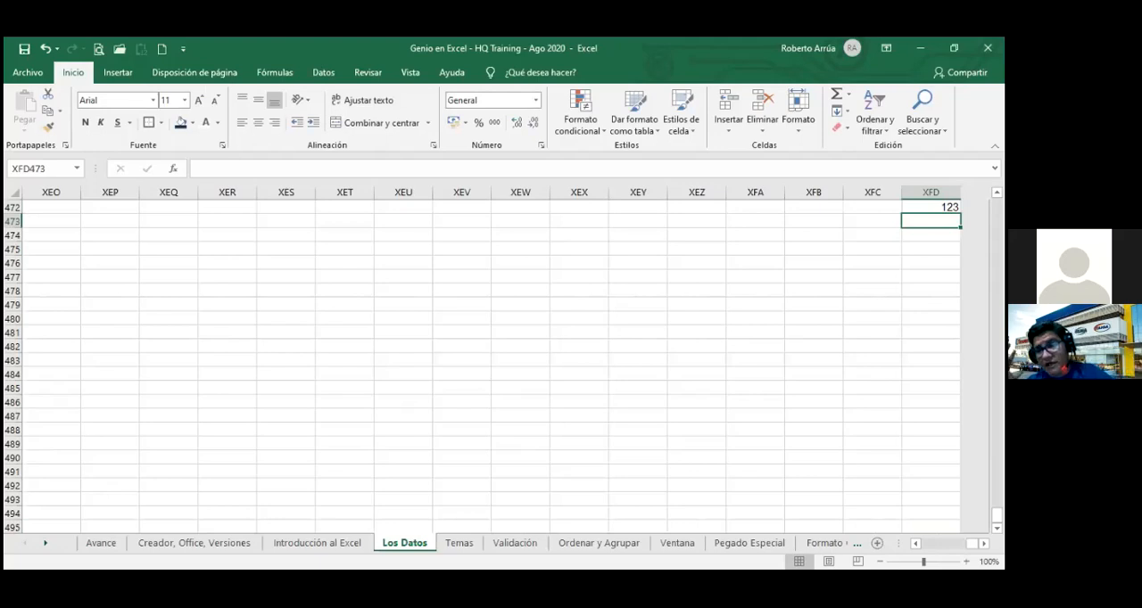
pyautogui.hotkey('ctrl', 'Left')
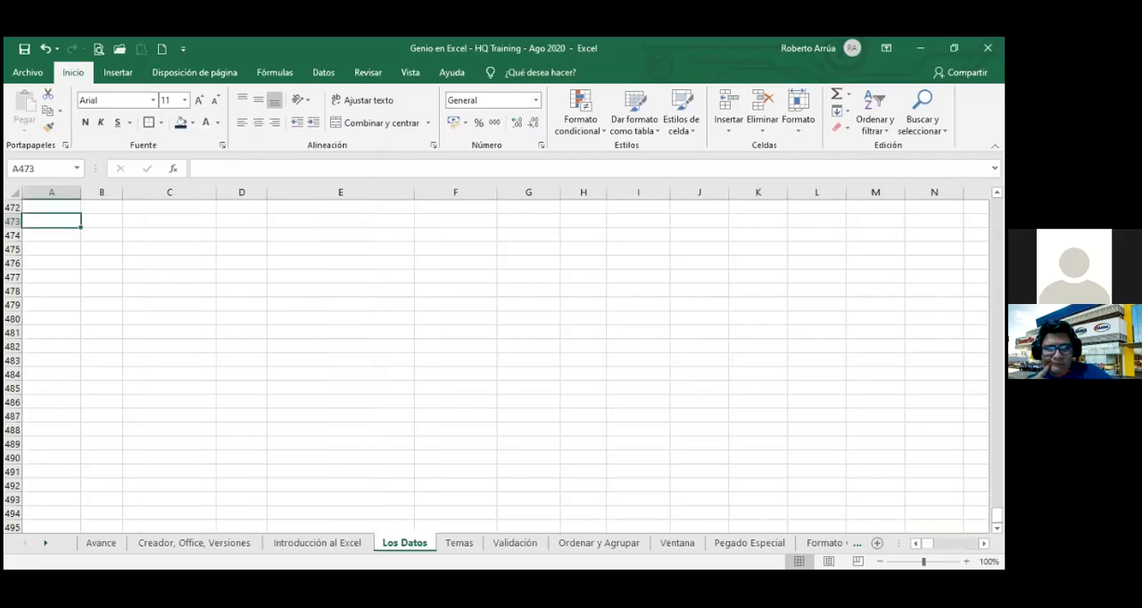
pyautogui.hotkey('ctrl', 'Up')
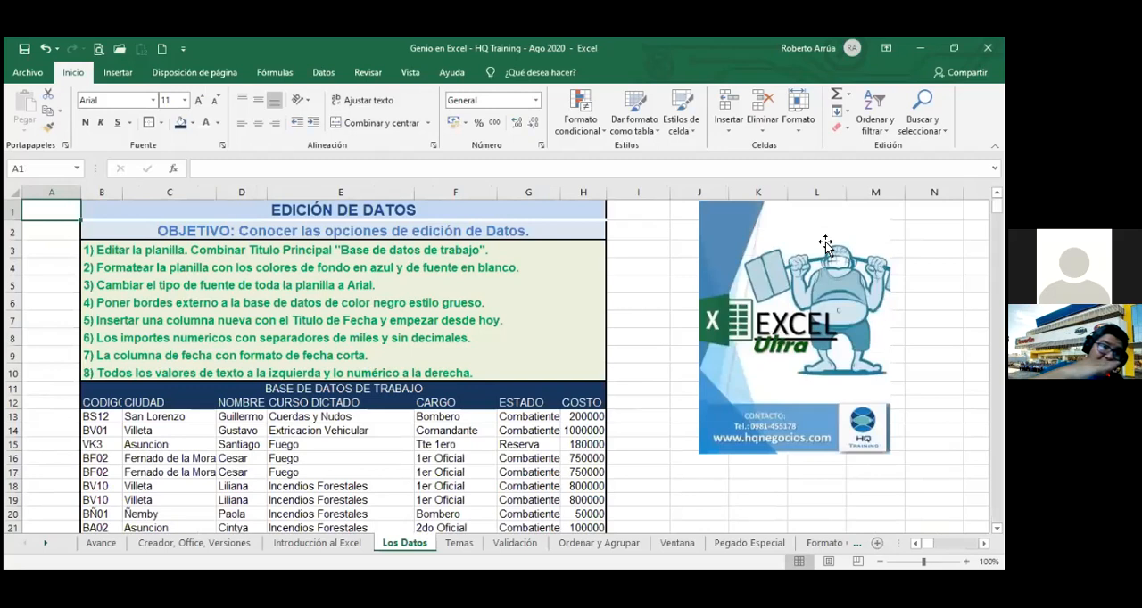
# Try to insert another column before column A, and dismiss the resulting message.
pyautogui.click(111, 415)
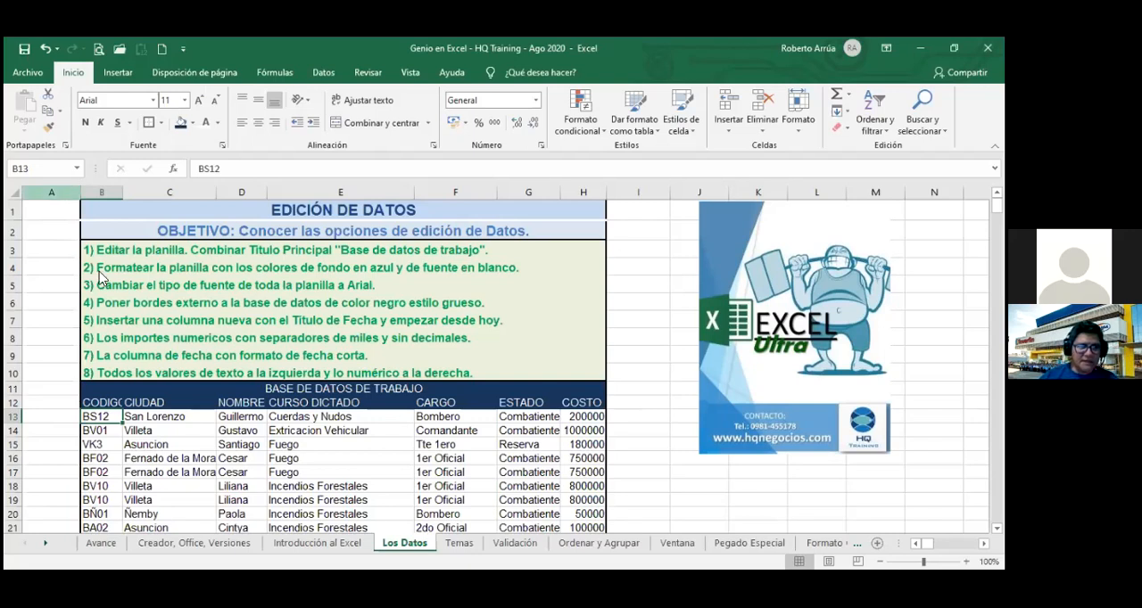
pyautogui.rightClick(66, 192)
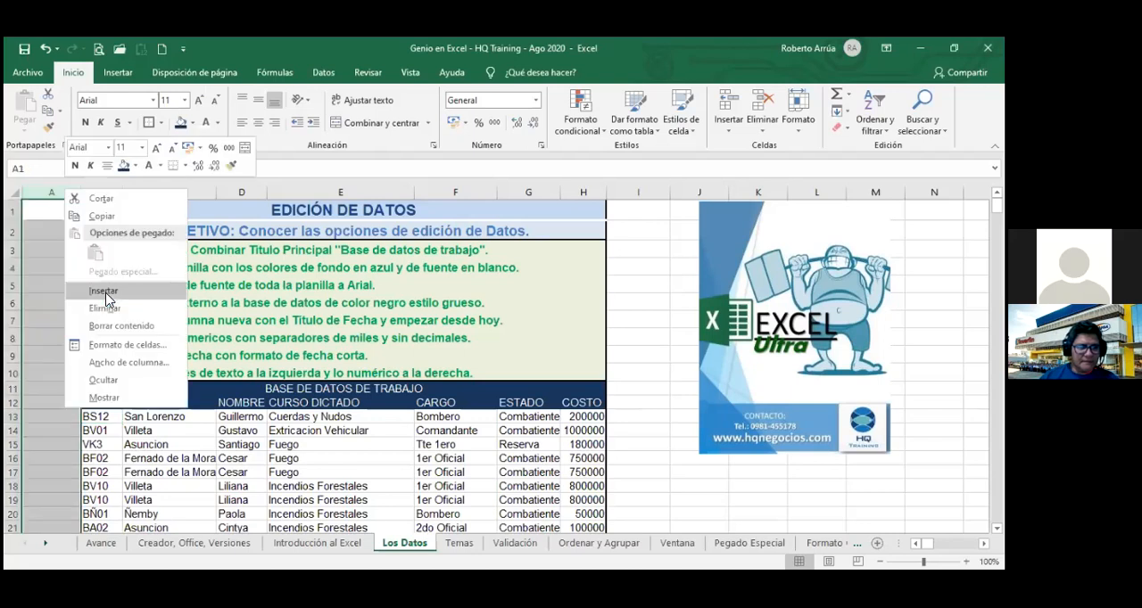
pyautogui.click(103, 292)
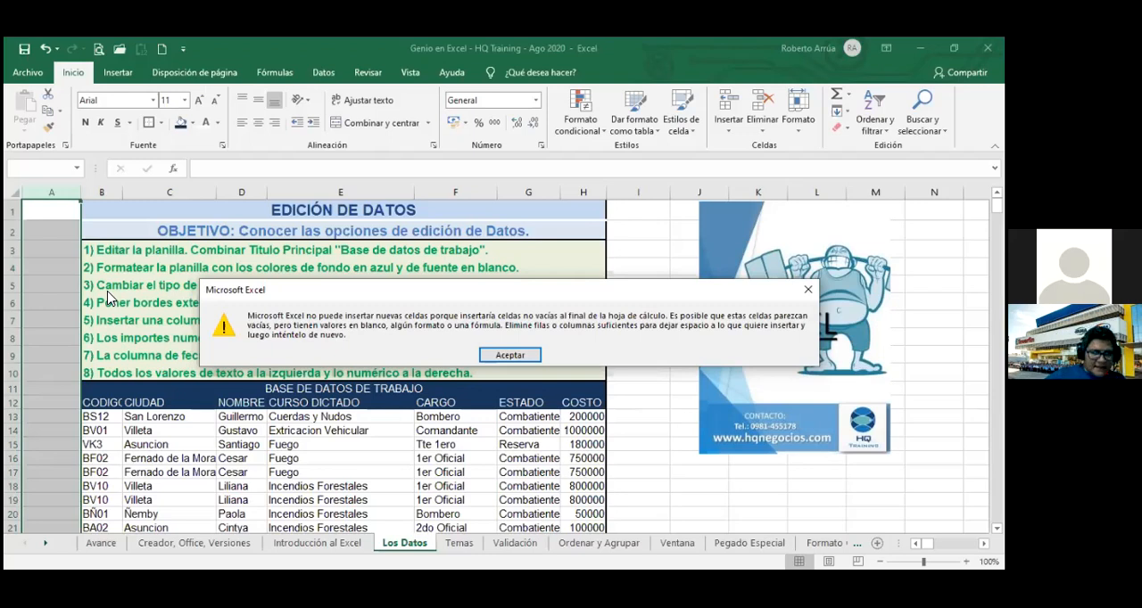
pyautogui.press('Return')
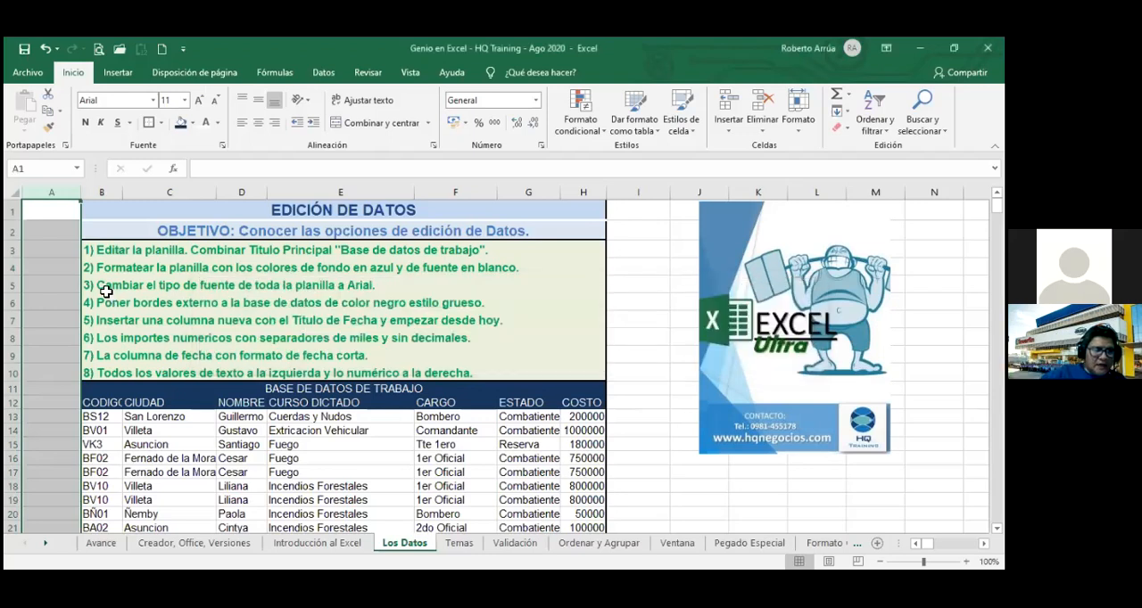
pyautogui.click(51, 290)
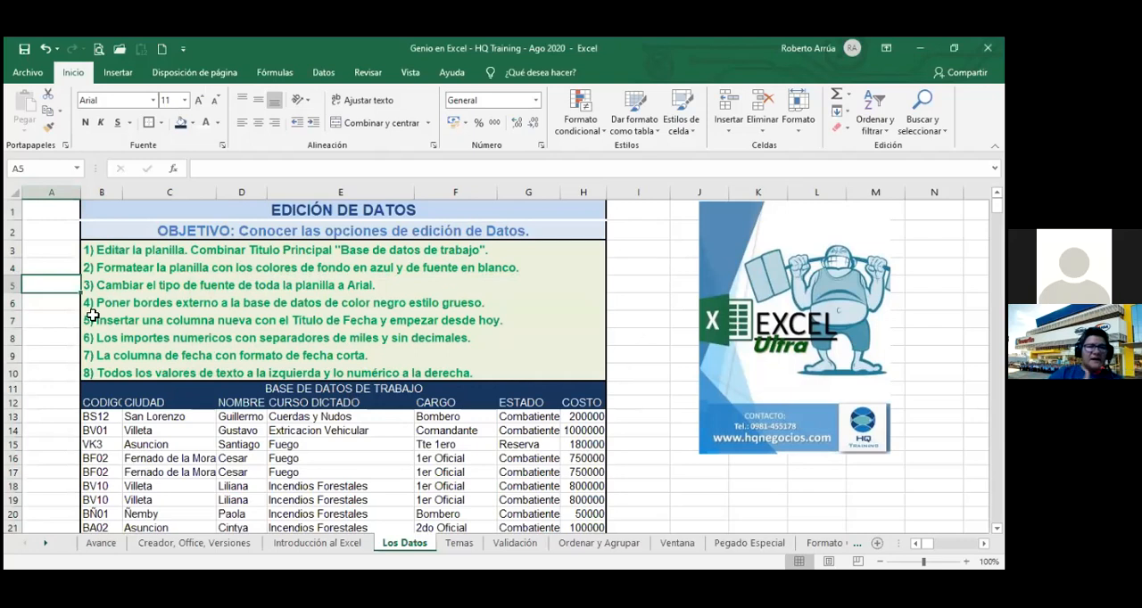
# Insert a blank row above row 5, between exercise items 2 and 3.
pyautogui.rightClick(16, 286)
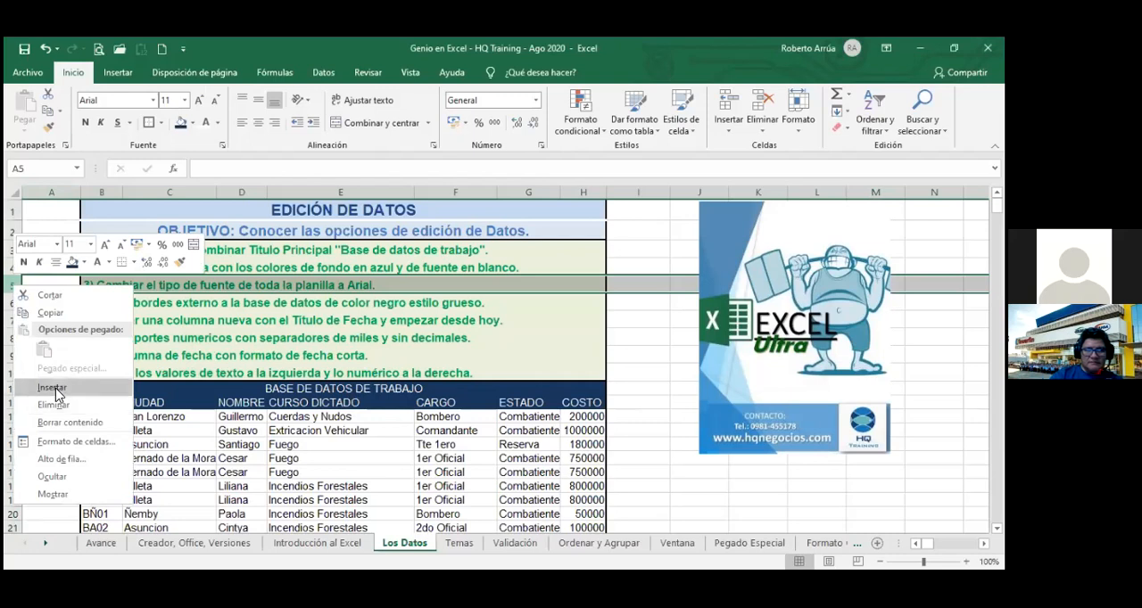
pyautogui.press('Return')
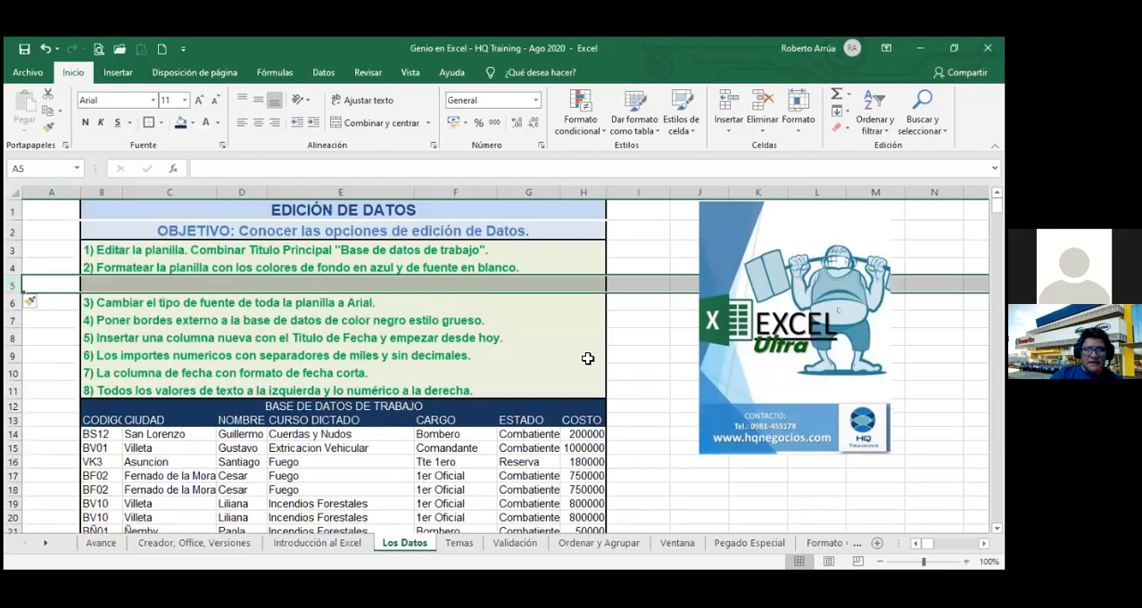
pyautogui.click(653, 342)
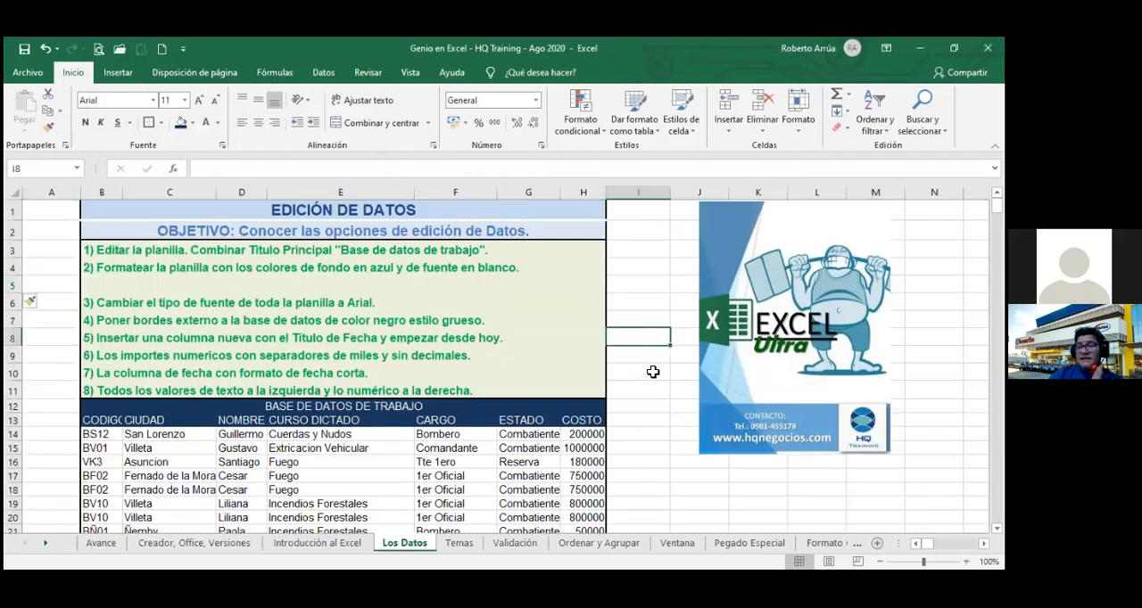
pyautogui.click(653, 372)
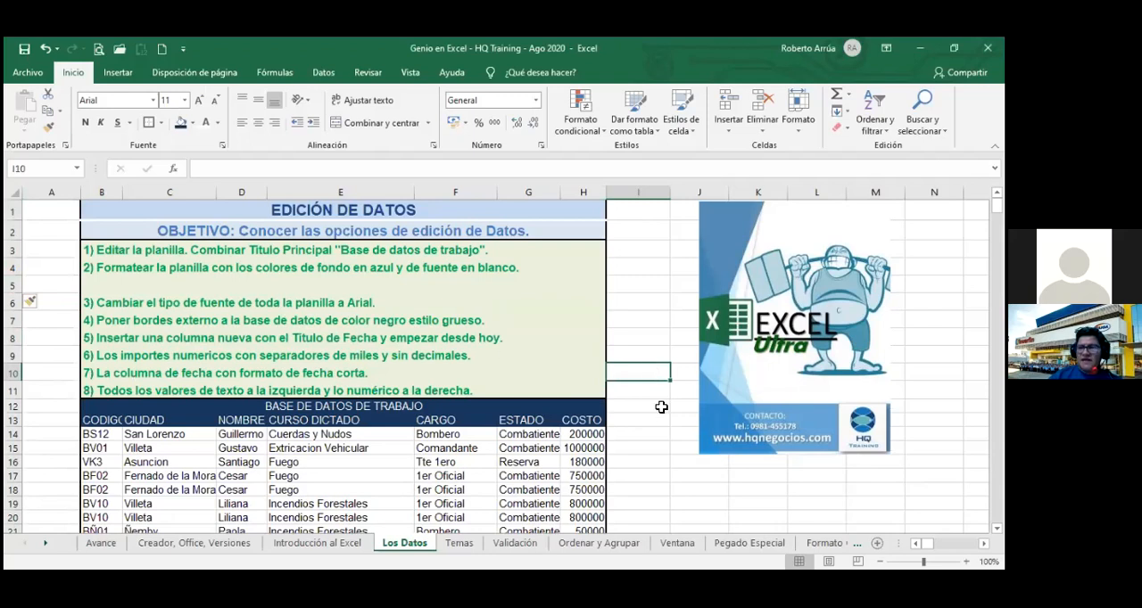
# Enter 123 in cell I1048576 in the sheet's last row, and return to the top of column I.
pyautogui.hotkey('ctrl', 'Down')
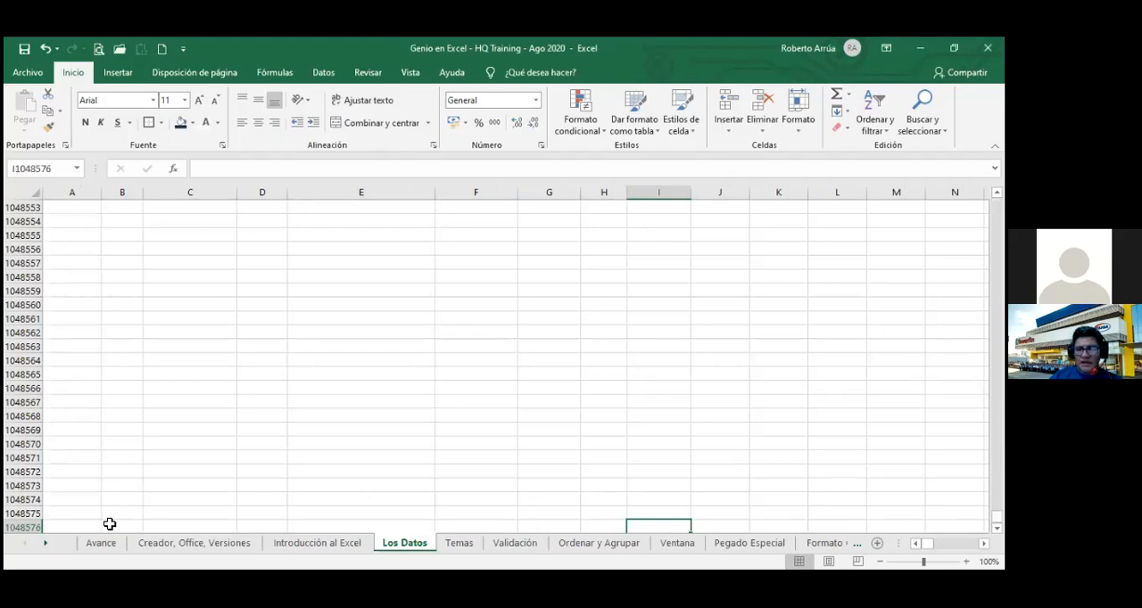
pyautogui.write('123')
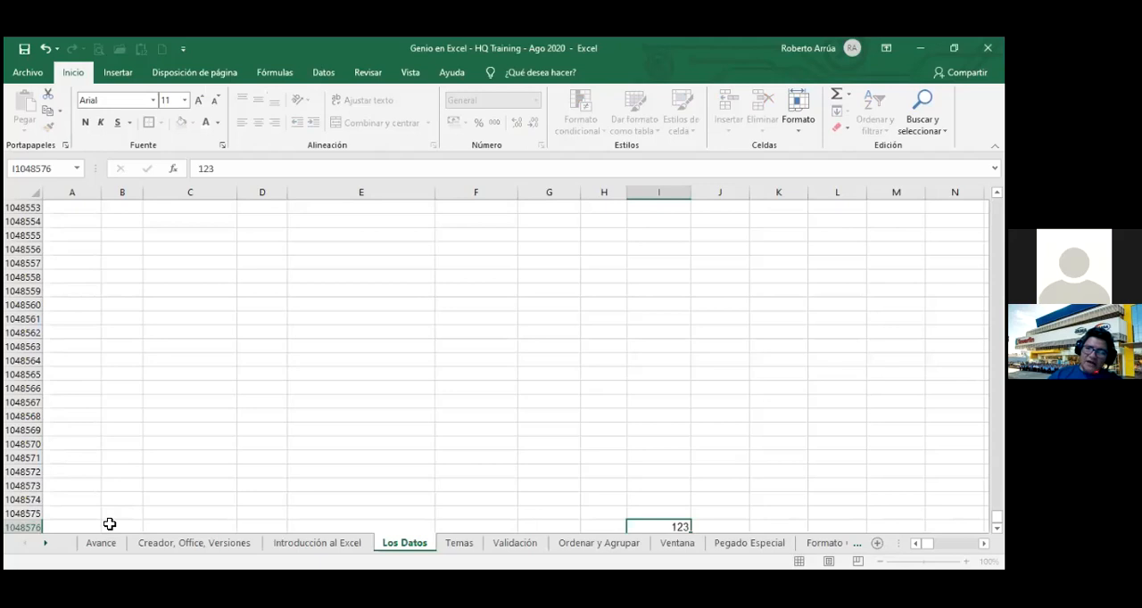
pyautogui.press('Return')
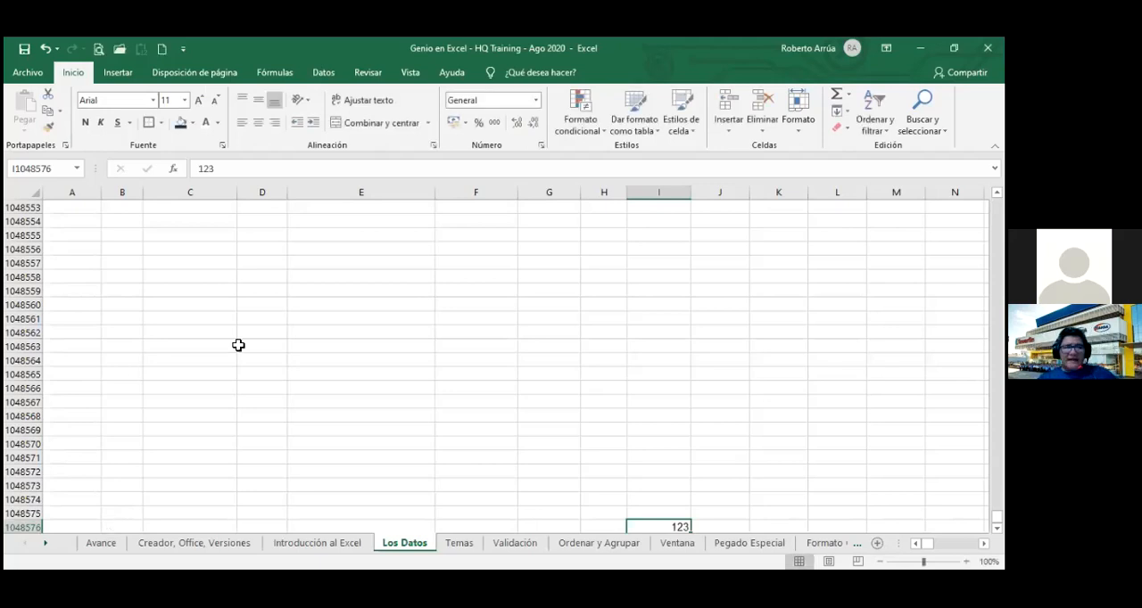
pyautogui.hotkey('ctrl', 'Up')
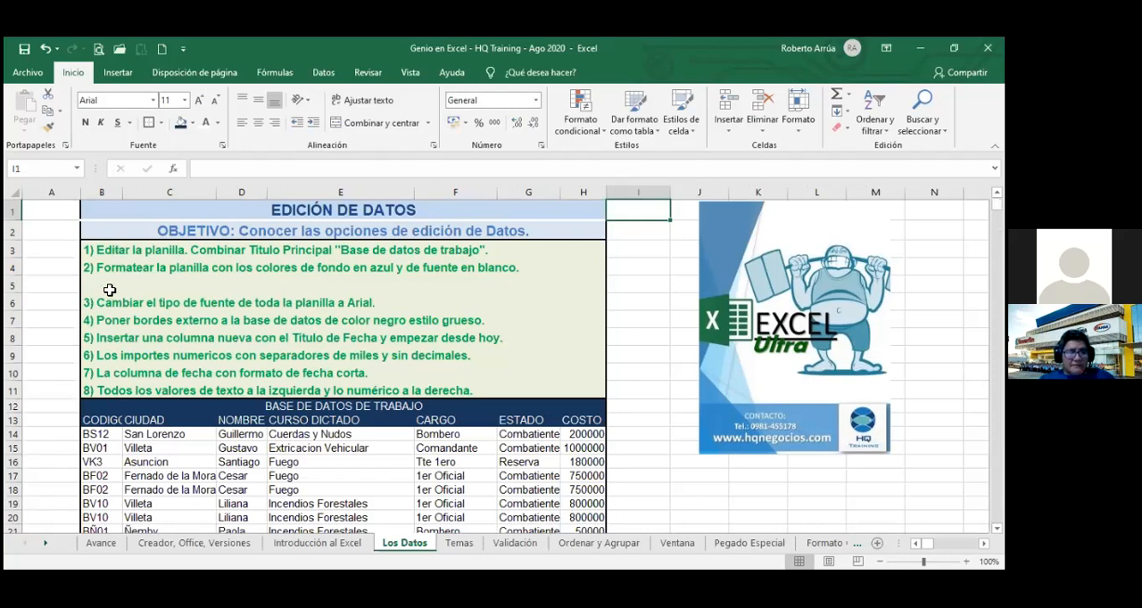
# Try to insert another row above the blank row 5, and dismiss the resulting message.
pyautogui.rightClick(14, 285)
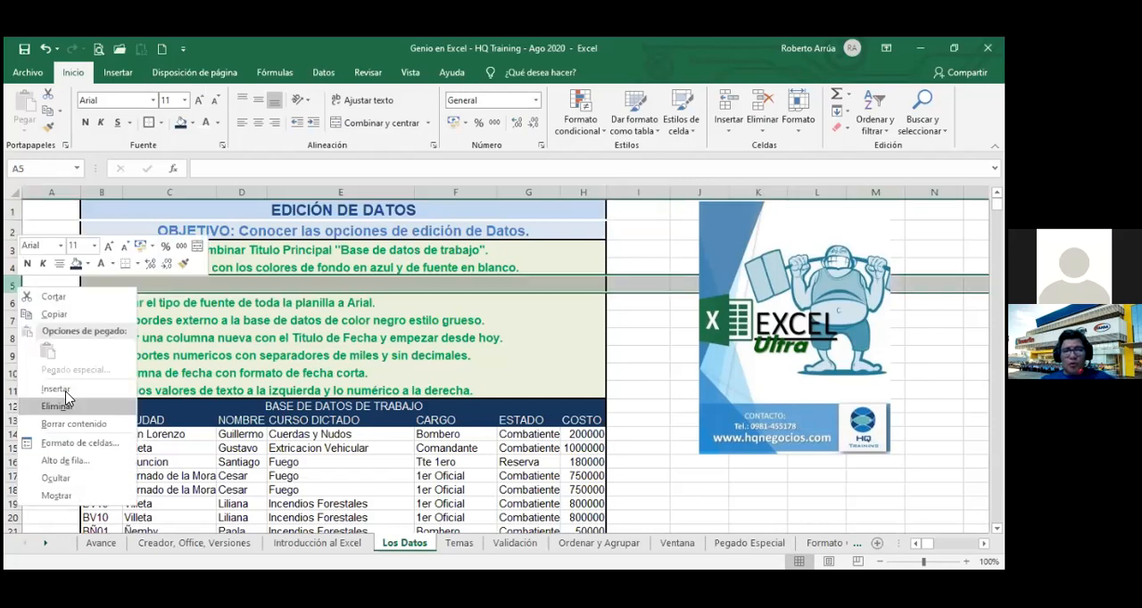
pyautogui.click(65, 391)
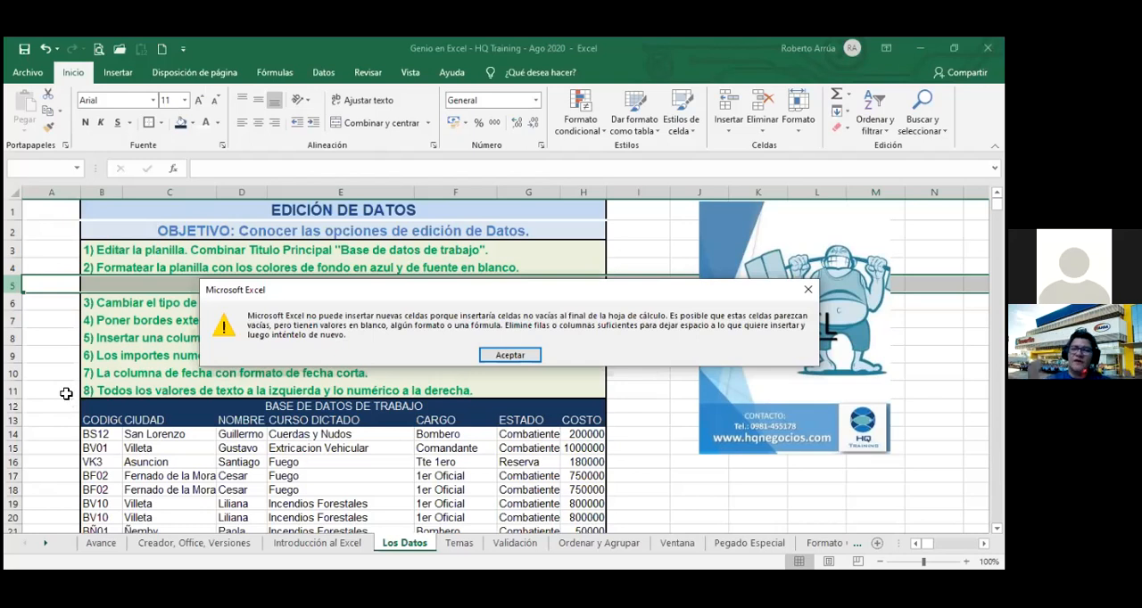
pyautogui.press('Return')
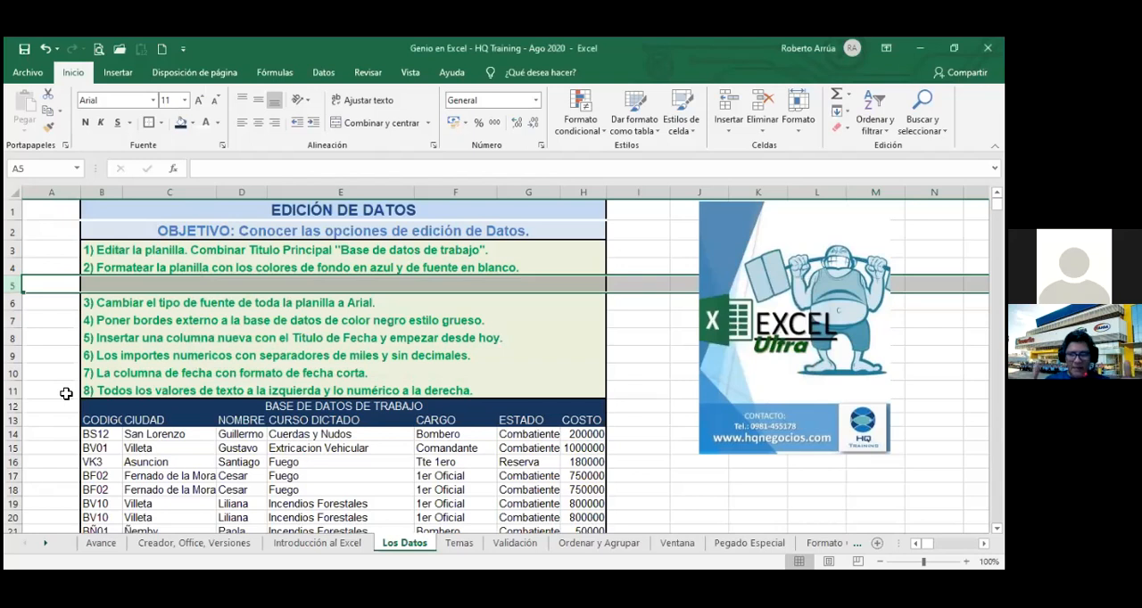
# Undo the entry in the last row of column I, and delete the blank row 5 between exercise items 2 and 3.
pyautogui.hotkey('ctrl', 'z')
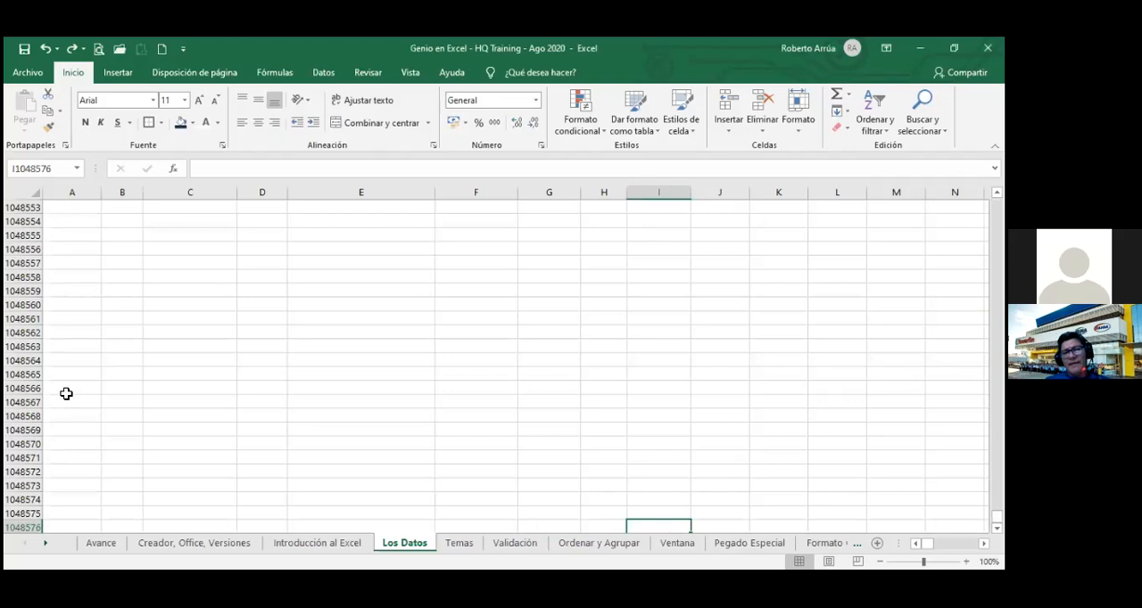
pyautogui.hotkey('ctrl', 'Up')
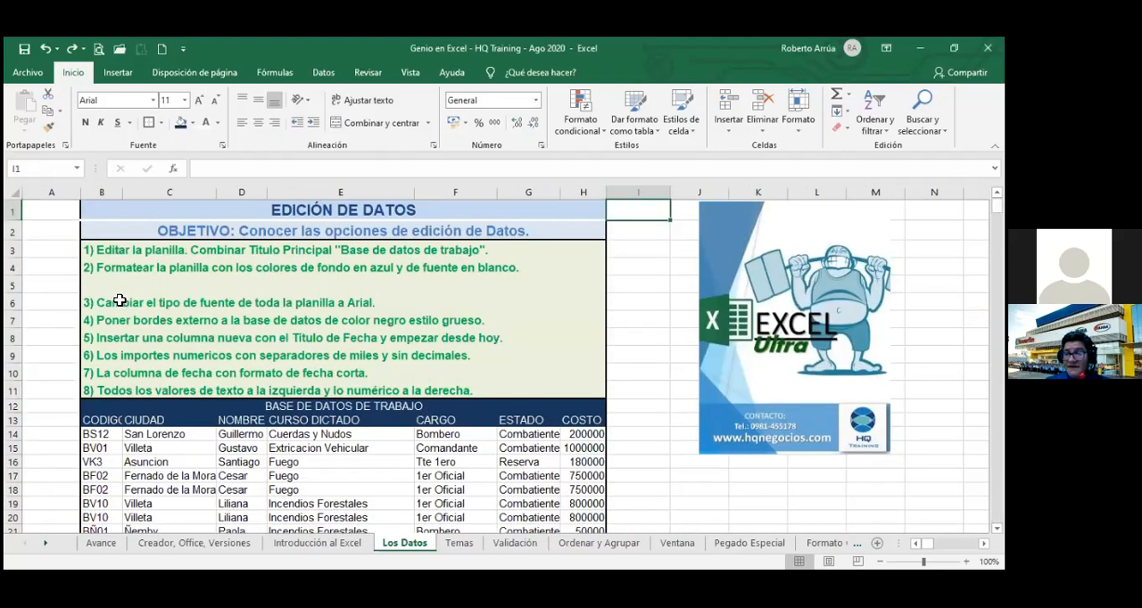
pyautogui.rightClick(16, 285)
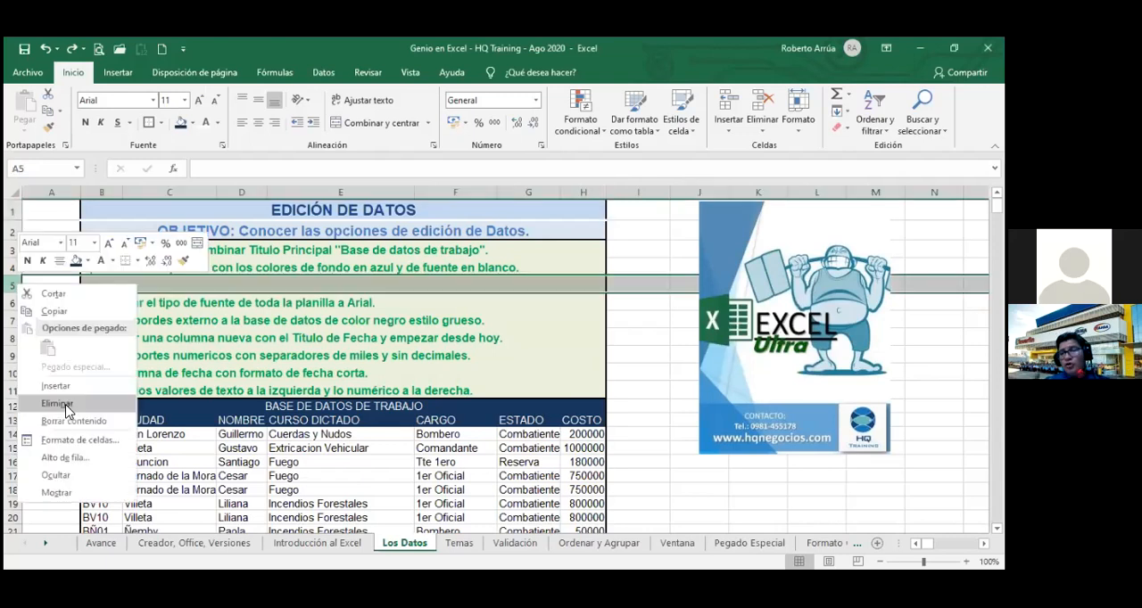
pyautogui.click(59, 404)
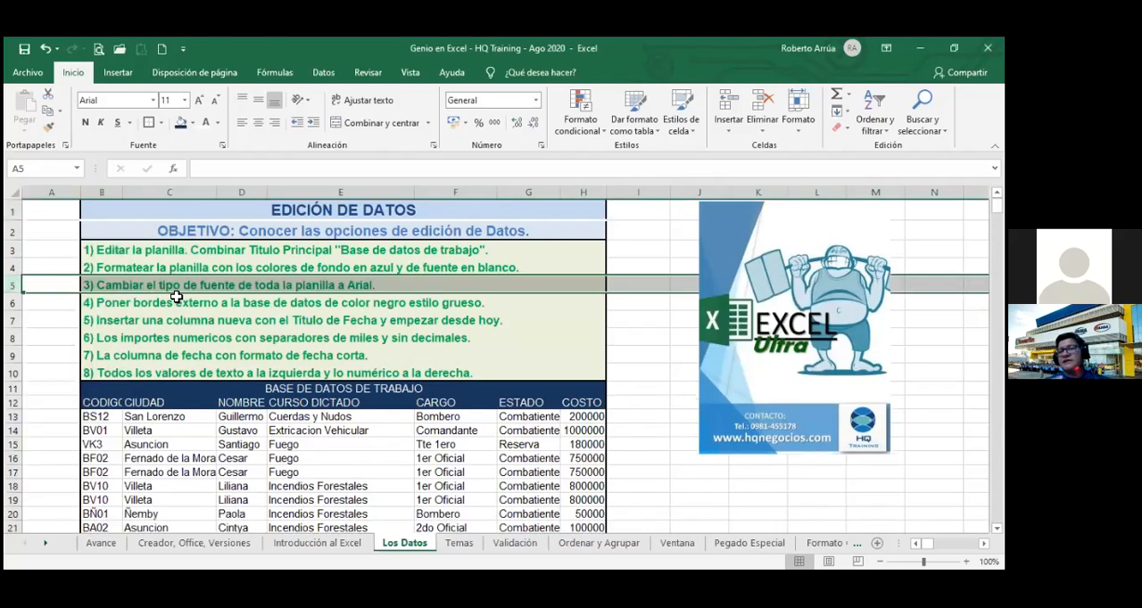
# Delete the empty column A in front of the work database.
pyautogui.click(110, 335)
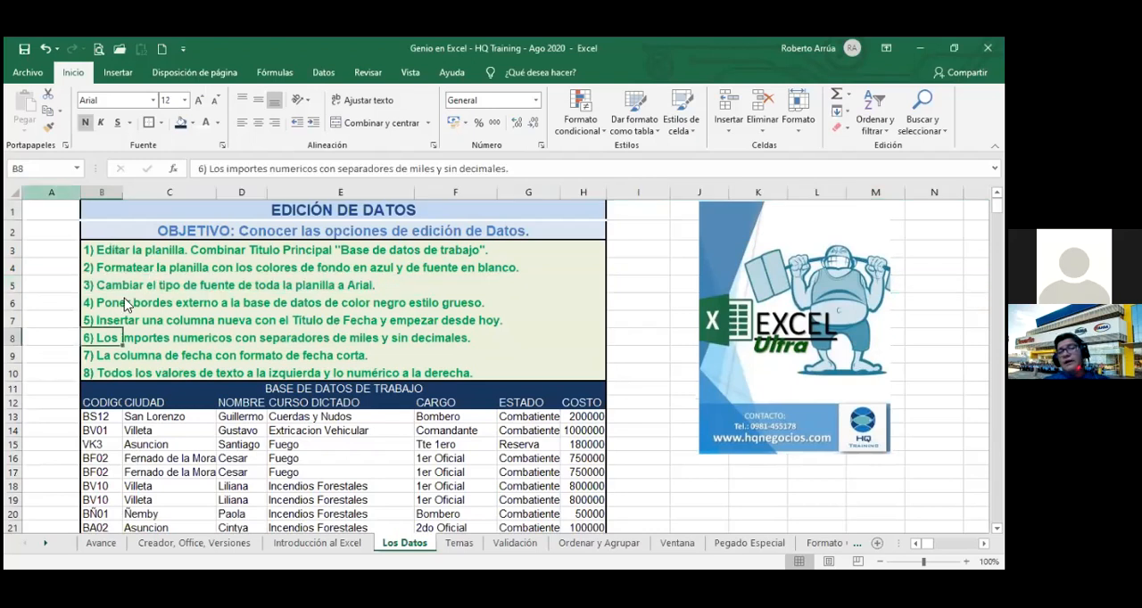
pyautogui.rightClick(63, 191)
pyautogui.click(124, 309)
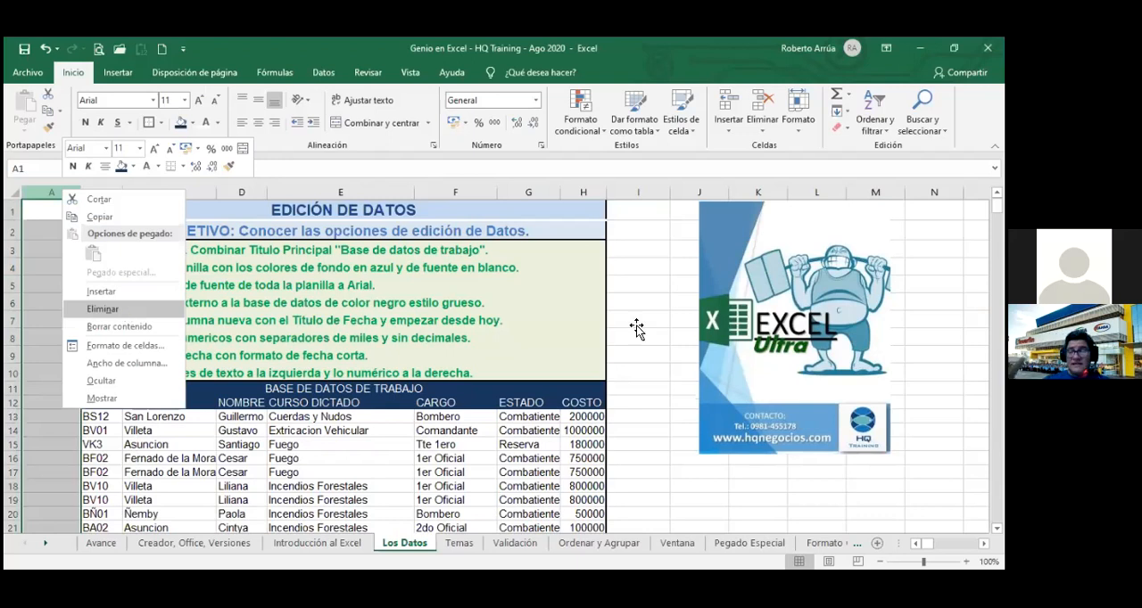
pyautogui.click(611, 333)
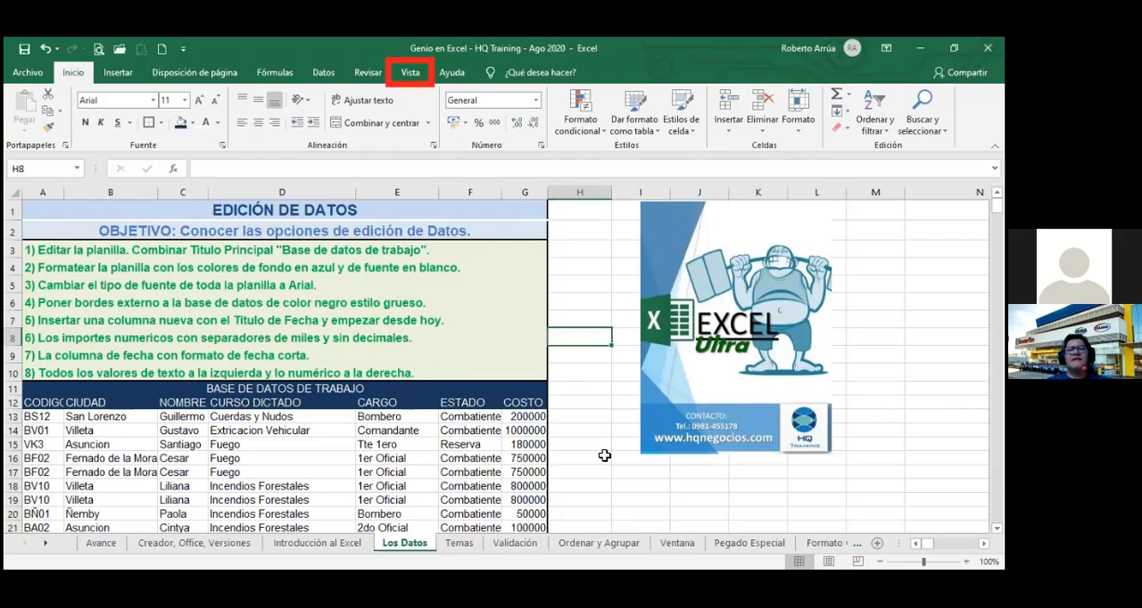
# Compare the sheet in Page Break Preview and Page Layout view, and return to Normal view.
pyautogui.click(412, 74)
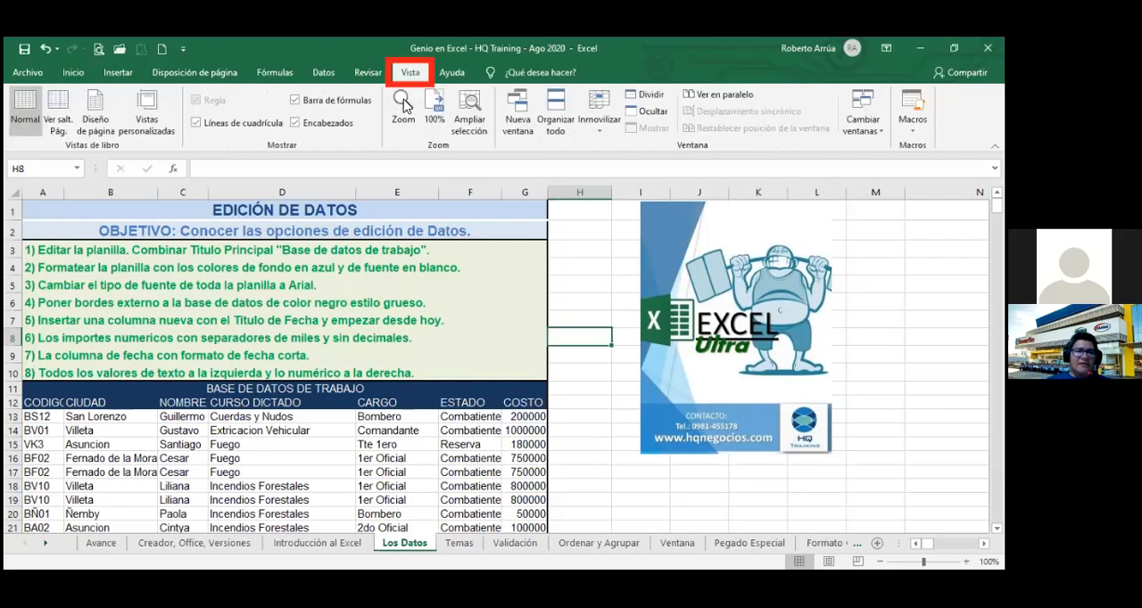
pyautogui.click(404, 106)
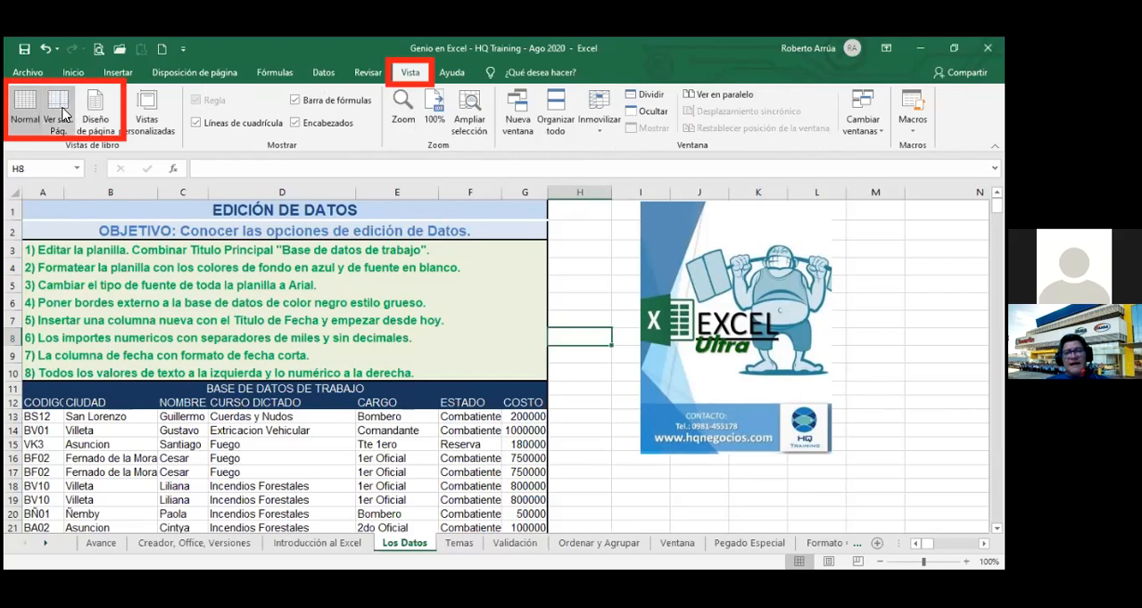
pyautogui.click(60, 111)
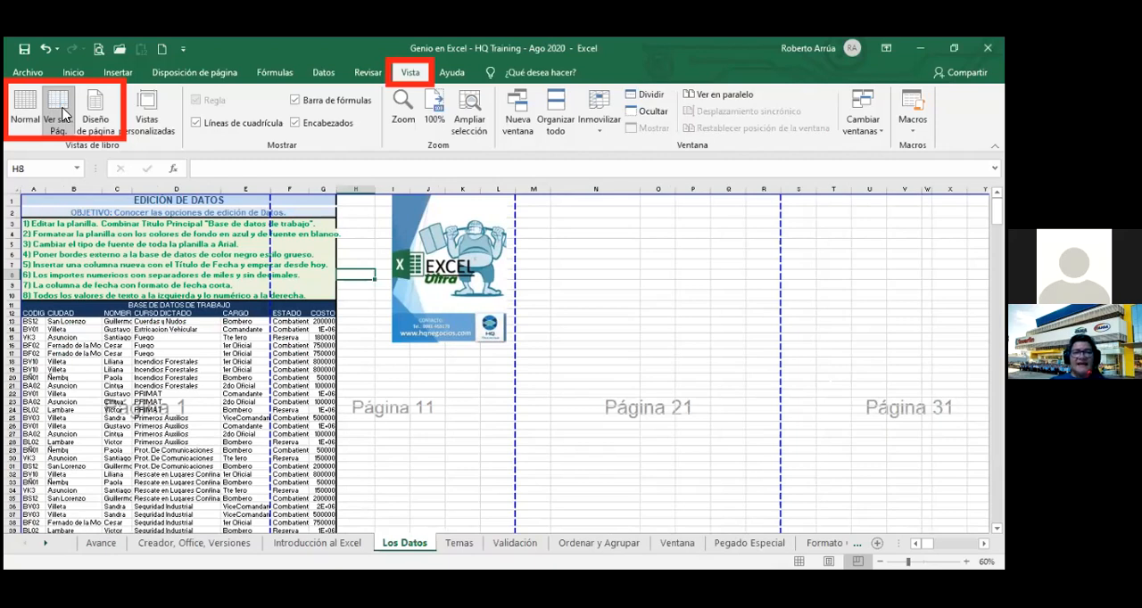
pyautogui.click(95, 109)
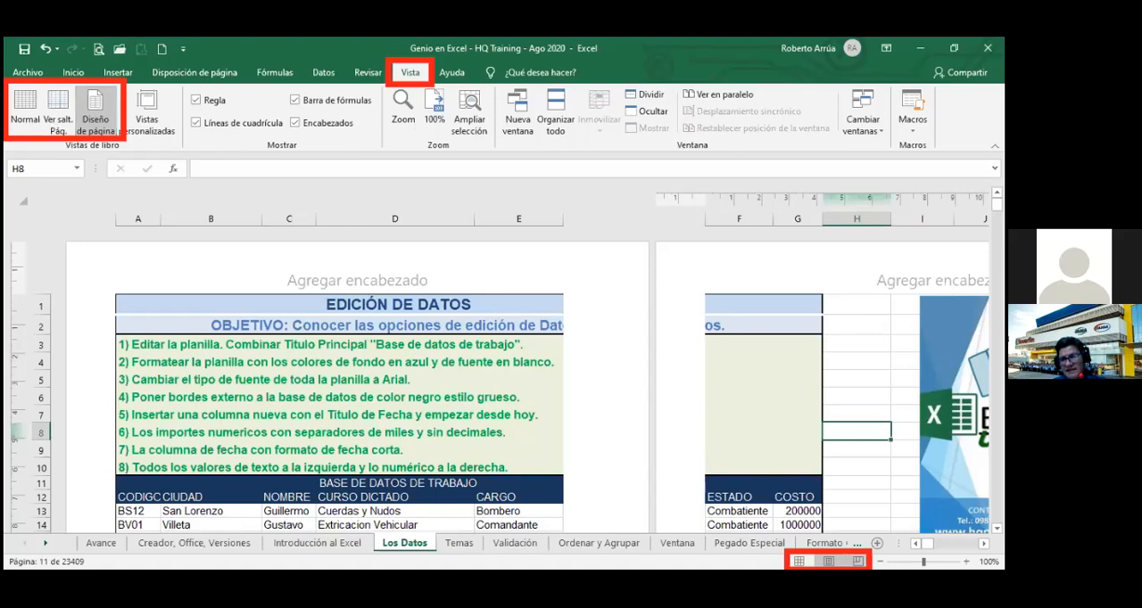
pyautogui.click(858, 561)
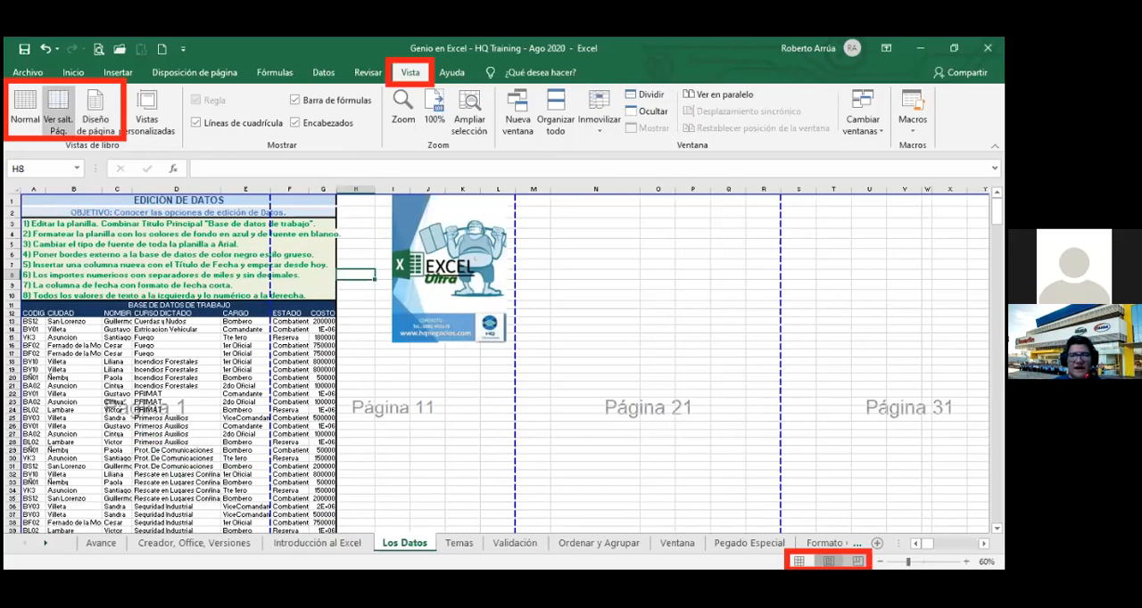
pyautogui.click(828, 562)
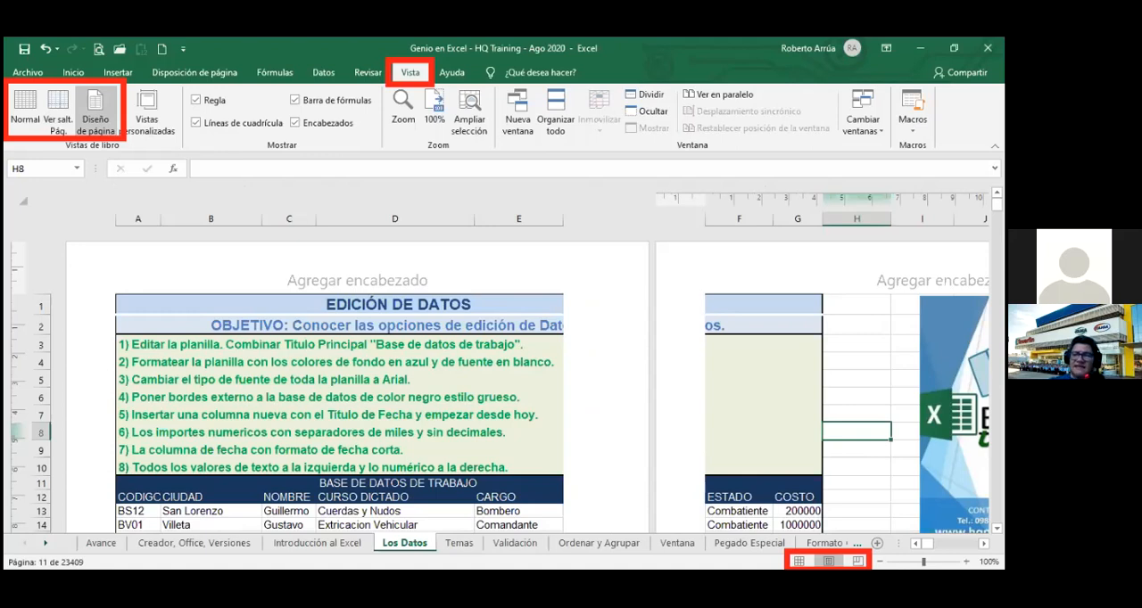
pyautogui.click(799, 561)
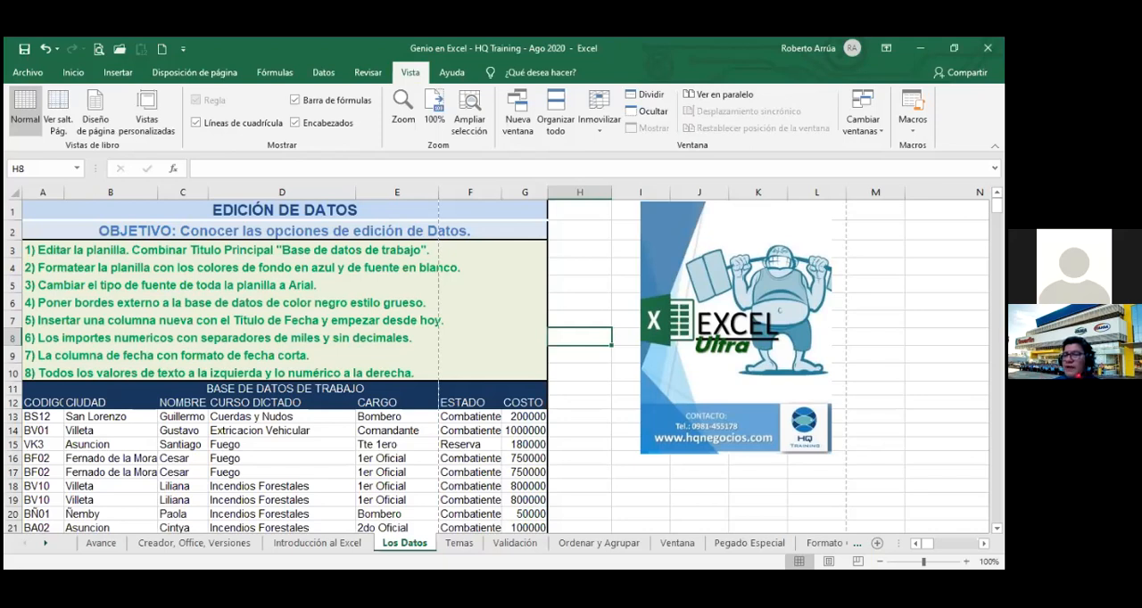
# Select the whole column H by its reference and insert a new column there with the same format as the left one.
pyautogui.click(554, 405)
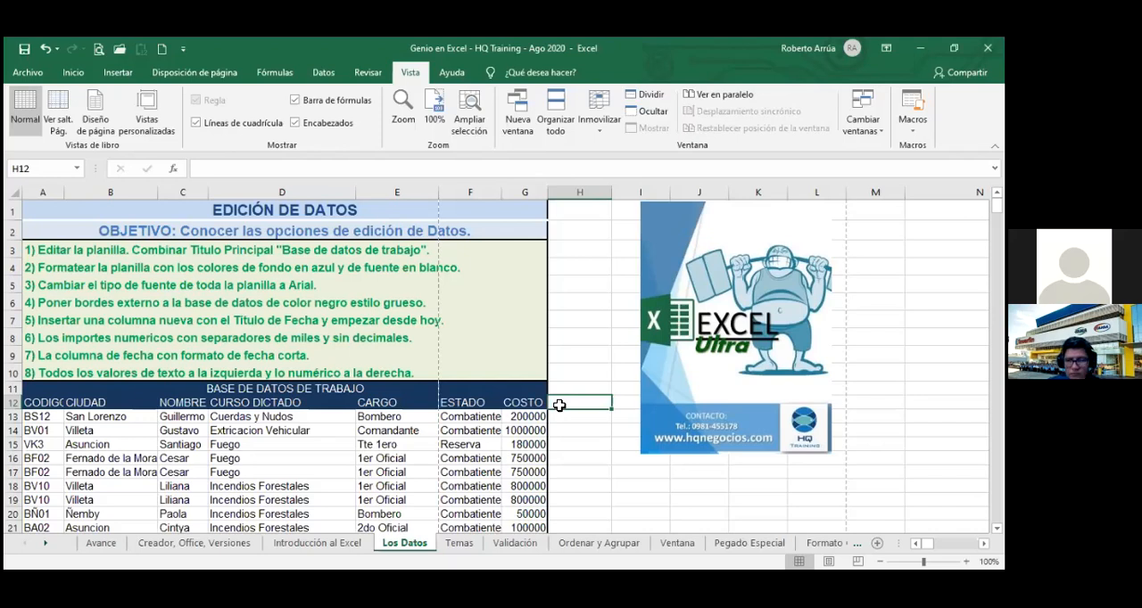
pyautogui.click(35, 172)
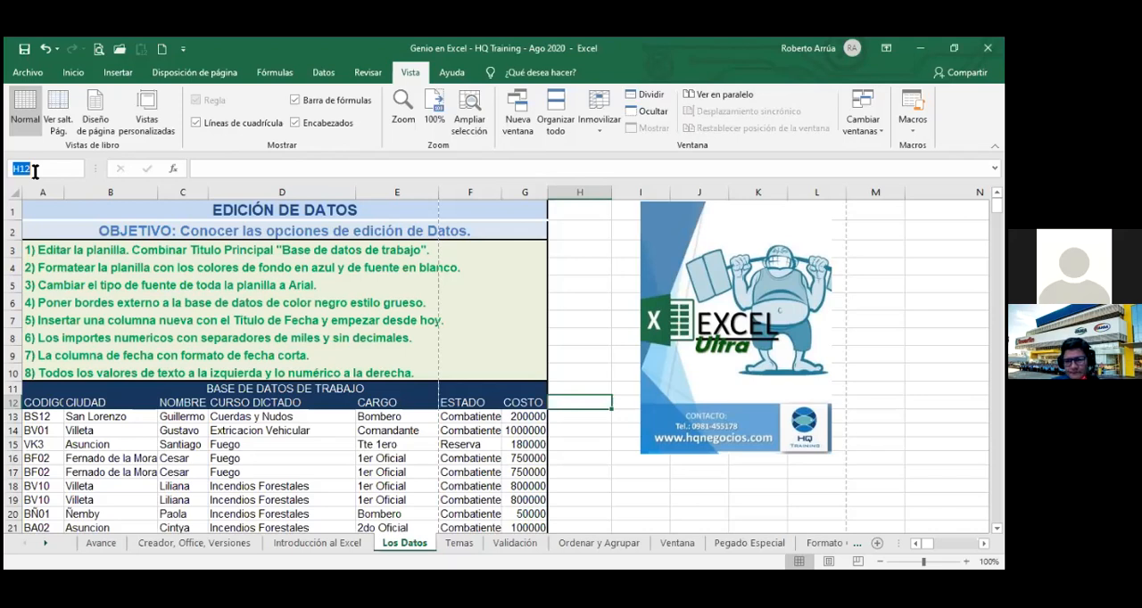
pyautogui.write('h:')
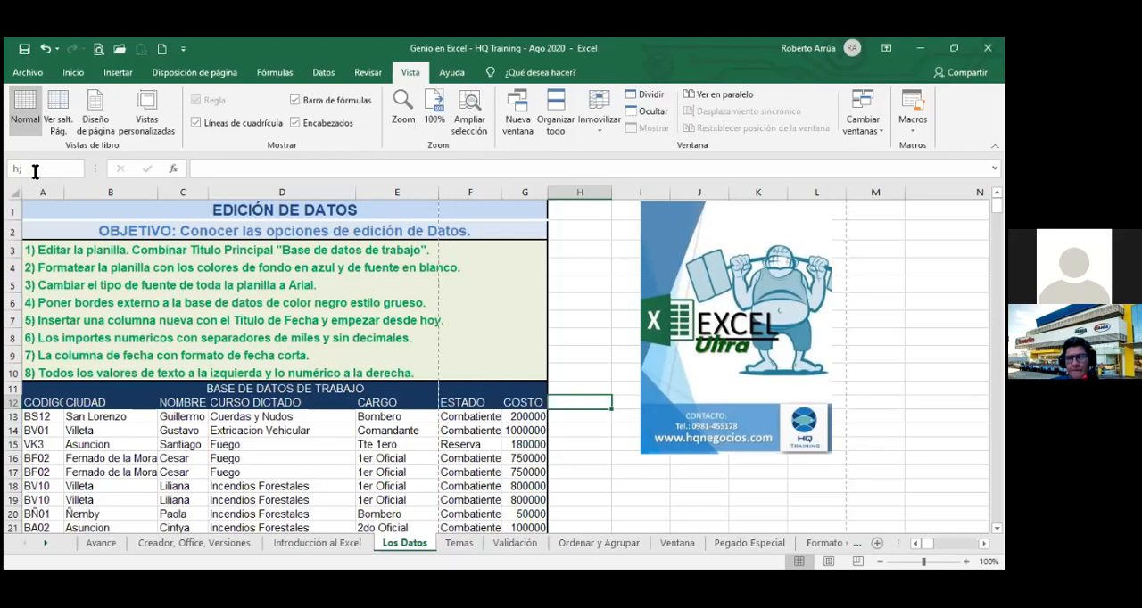
pyautogui.write('h')
pyautogui.press('Return')
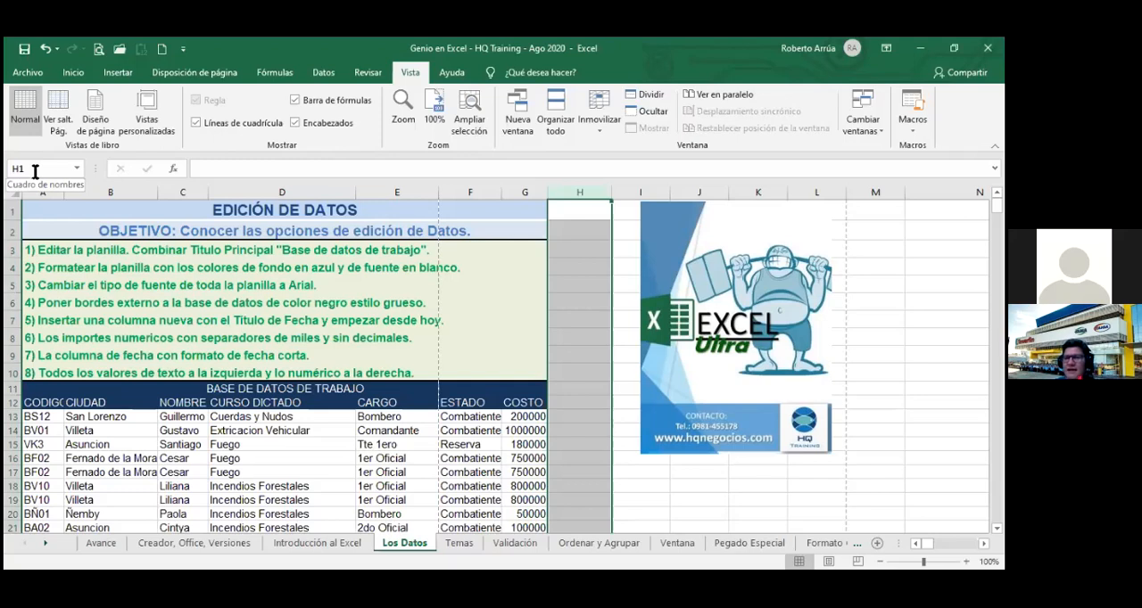
pyautogui.hotkey('ctrl', '+')
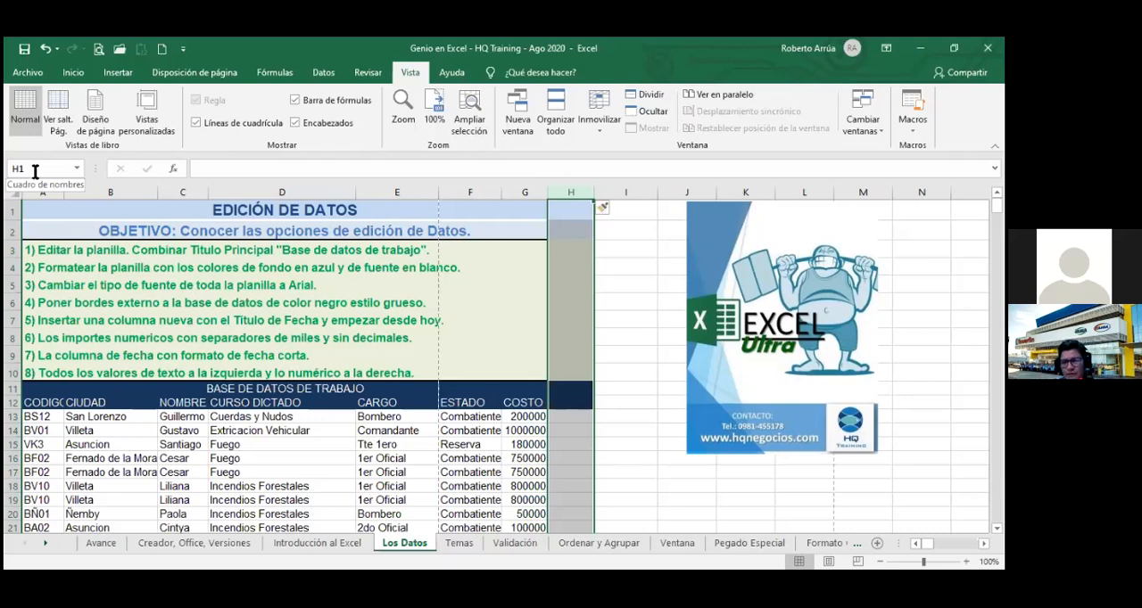
pyautogui.click(613, 211)
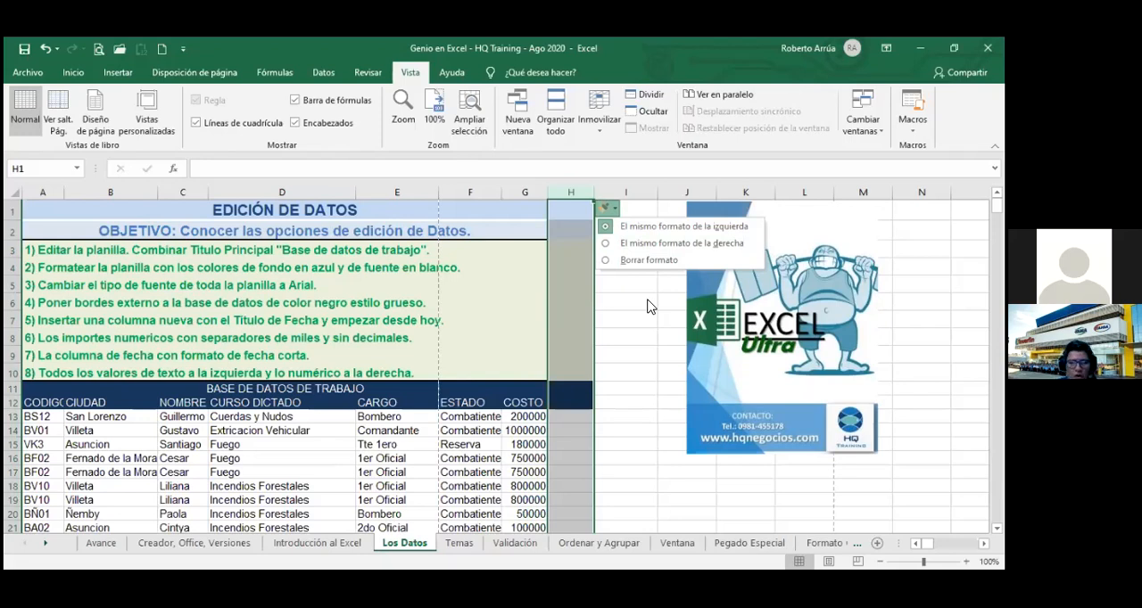
pyautogui.click(572, 392)
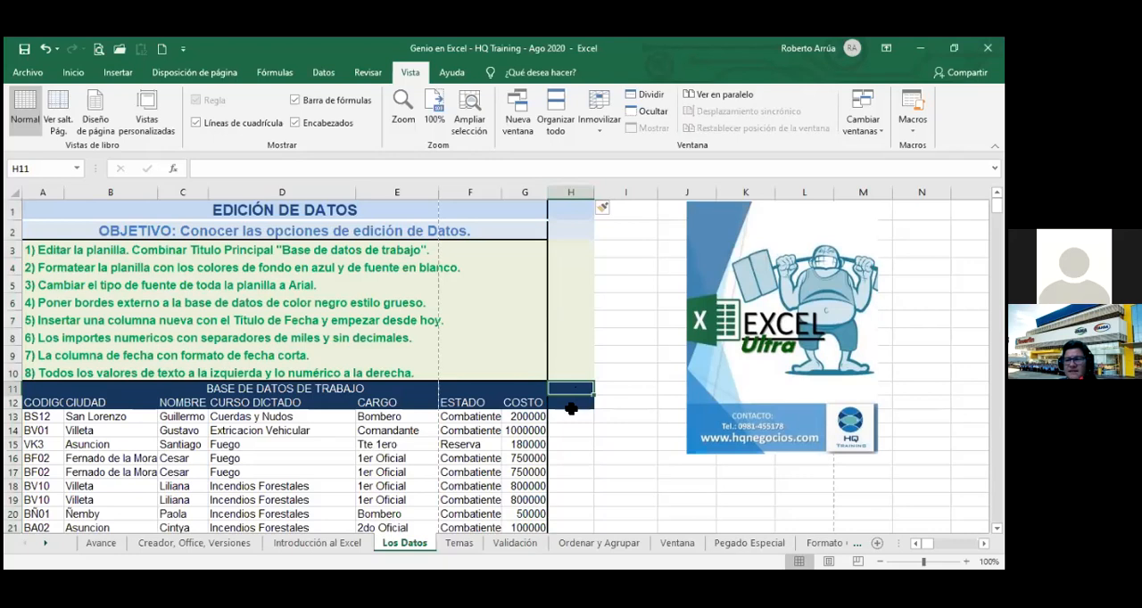
# Enter the heading FECHA in cell H12, beside the COSTO heading.
pyautogui.click(571, 405)
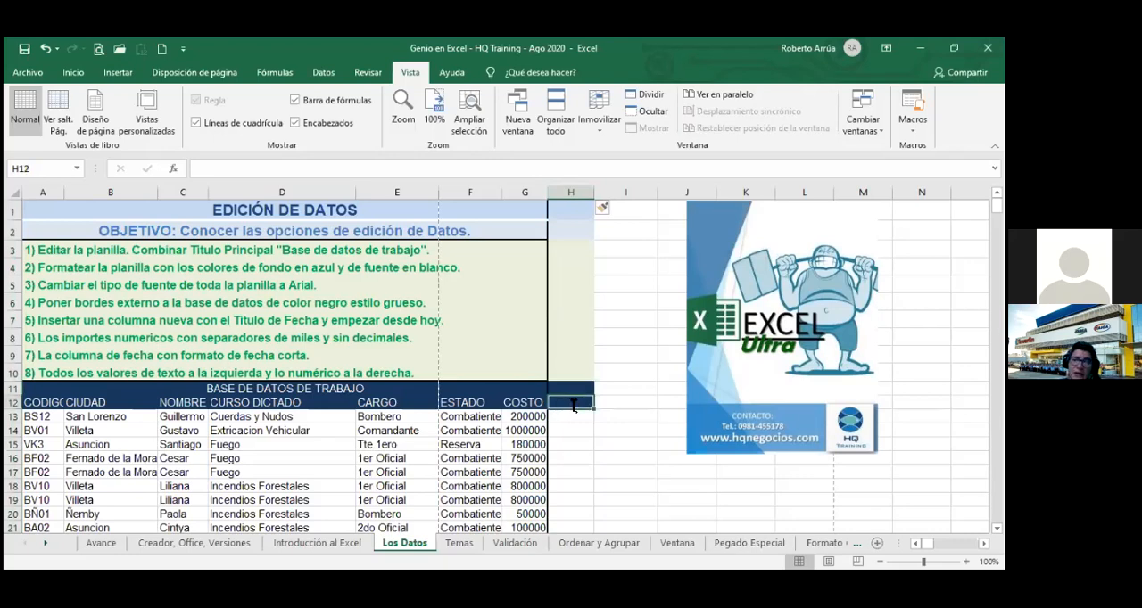
pyautogui.write('FECHA')
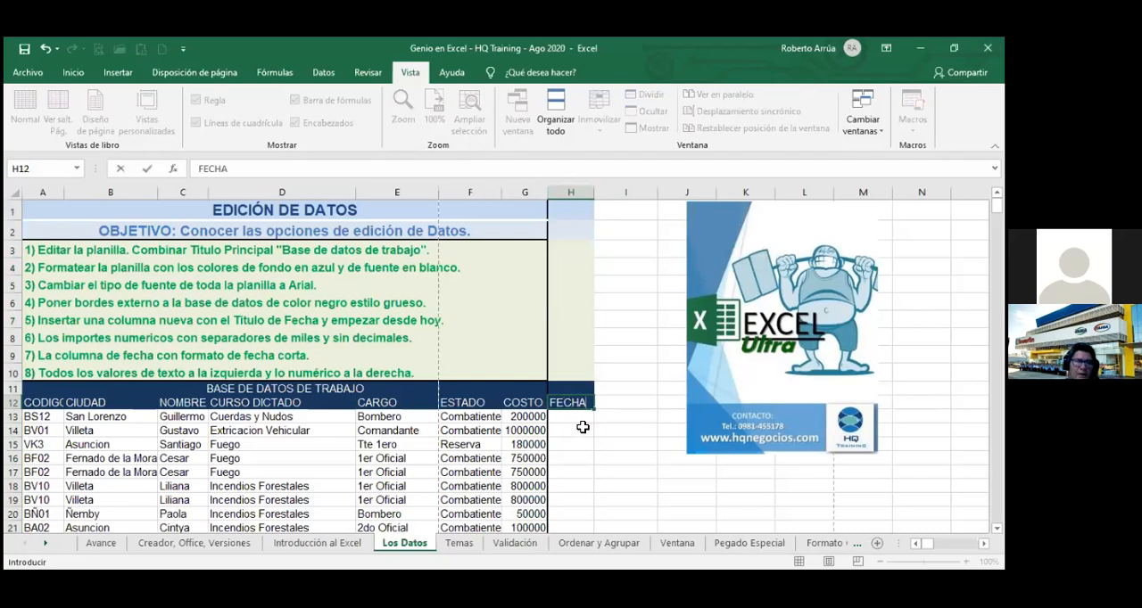
pyautogui.click(583, 428)
pyautogui.click(584, 404)
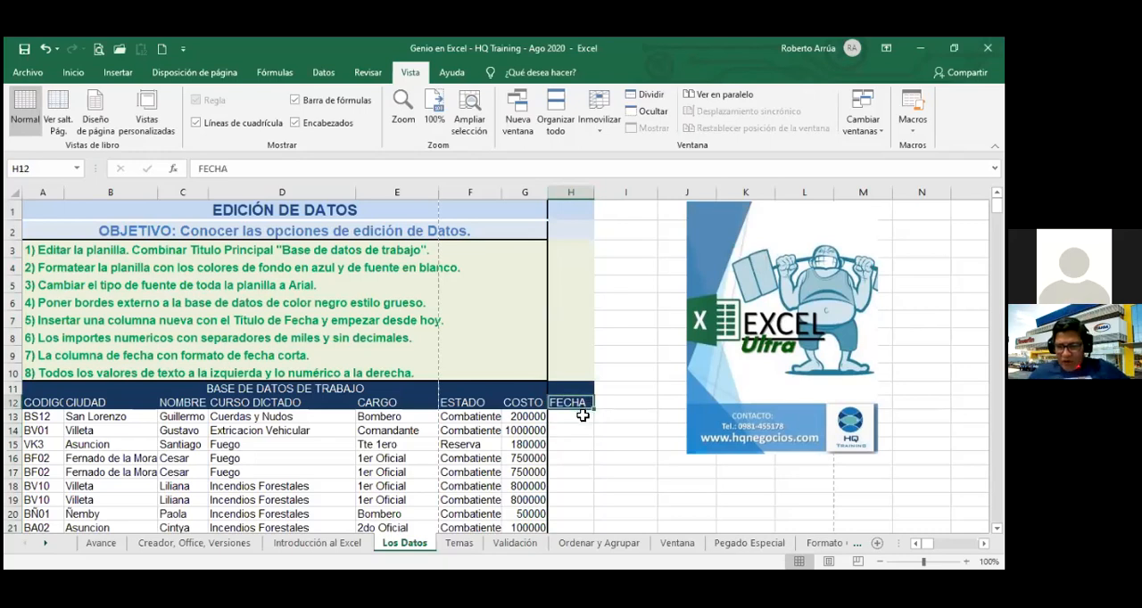
# Enter the date 26/08/20 in cell H13, the first record under FECHA.
pyautogui.click(582, 415)
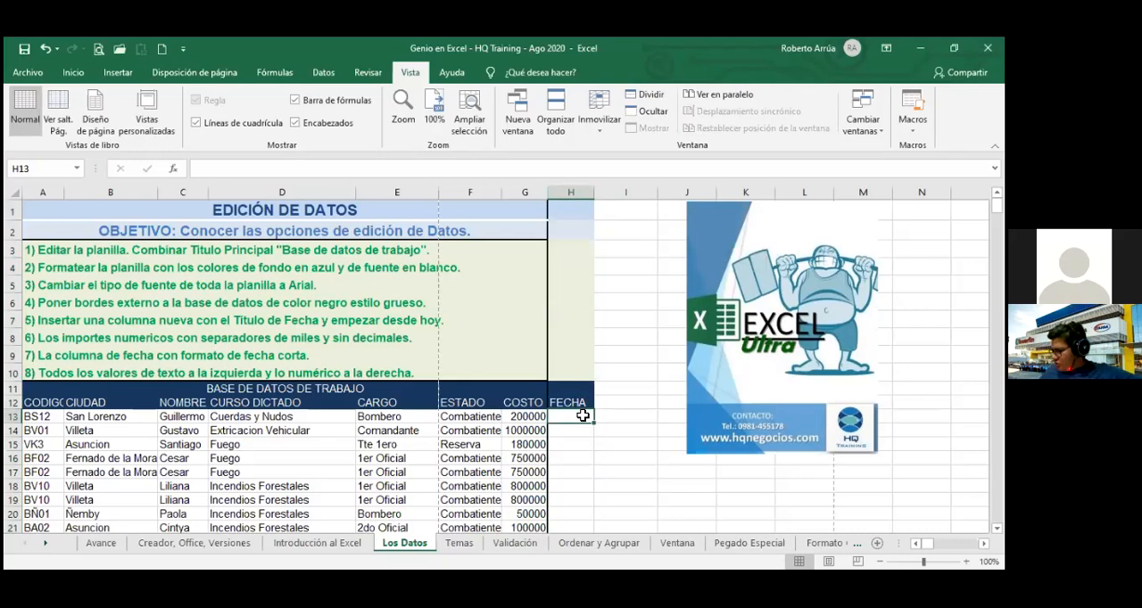
pyautogui.write('2')
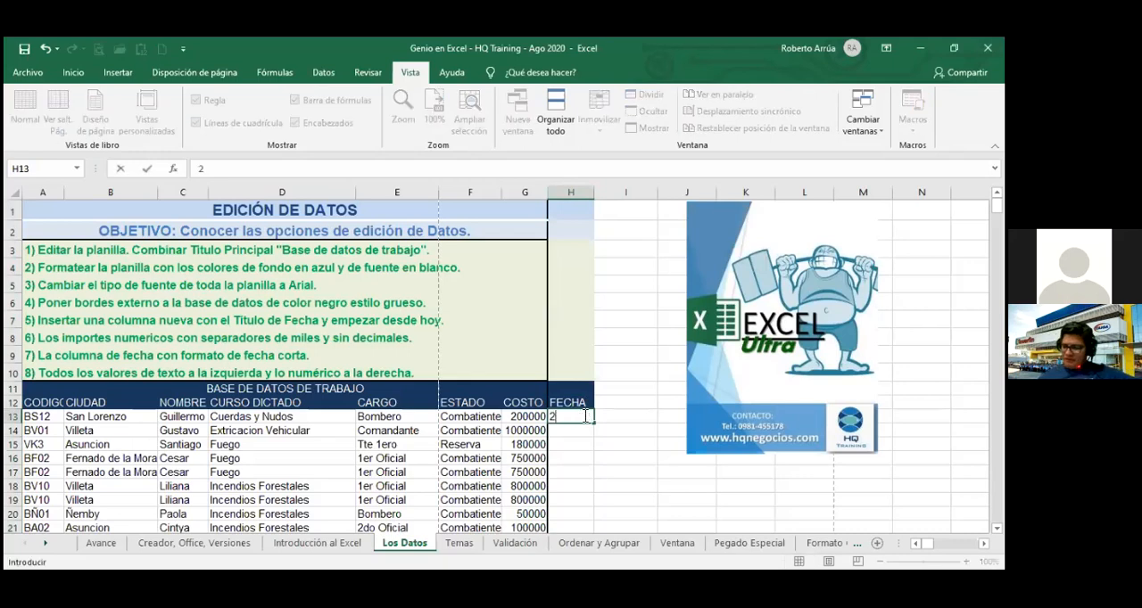
pyautogui.write('6/0')
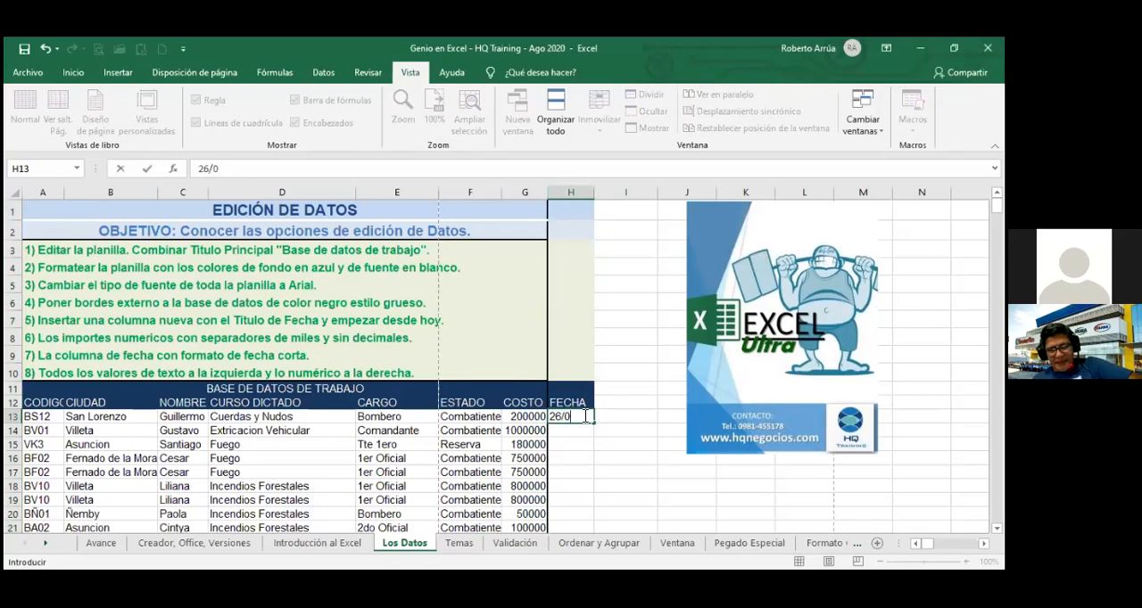
pyautogui.write('8/2020')
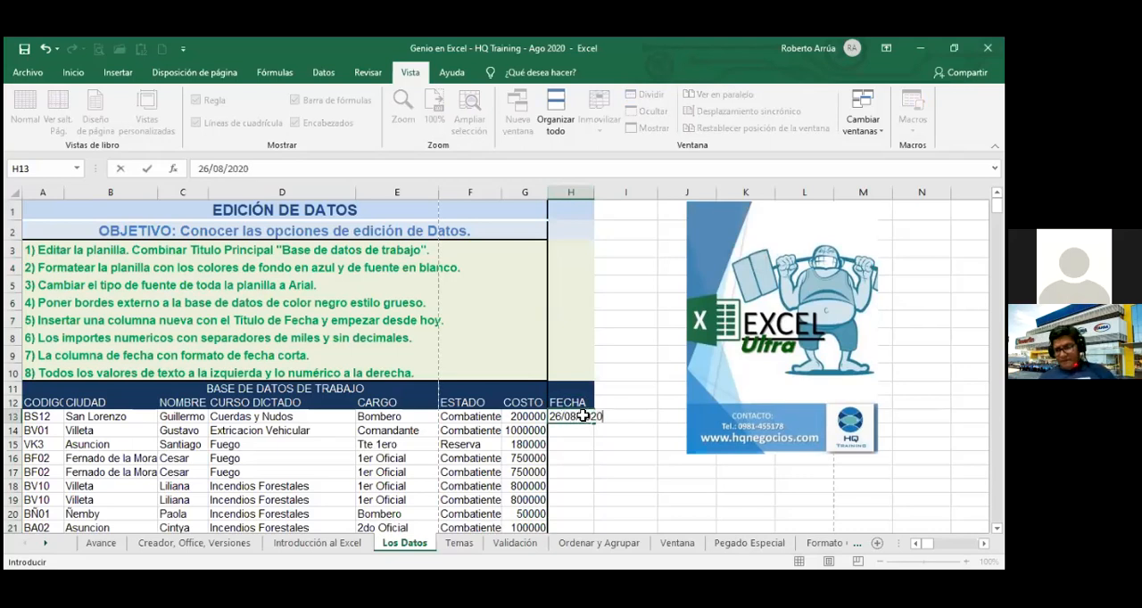
pyautogui.press('Return')
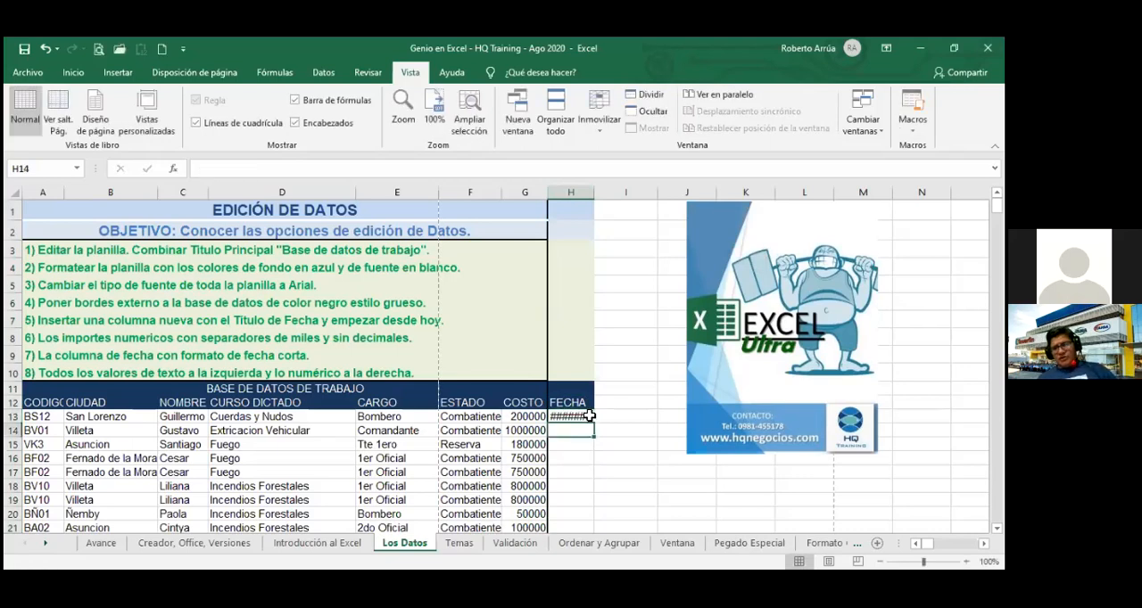
# Widen column H enough to show the full date in H13.
pyautogui.click(588, 415)
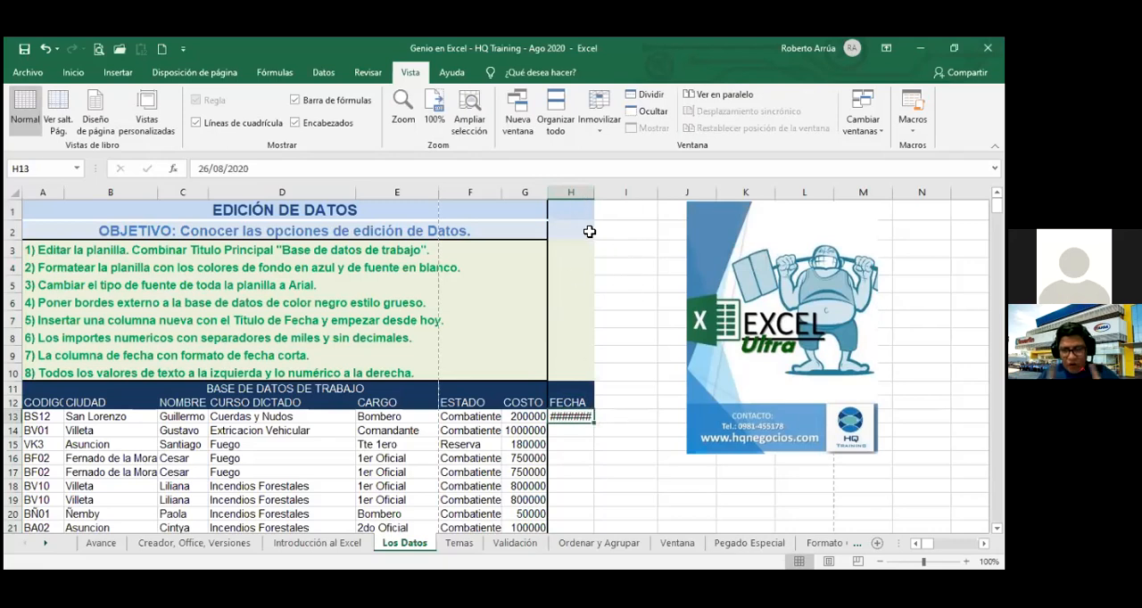
pyautogui.moveTo(596, 184); pyautogui.dragTo(613, 191)
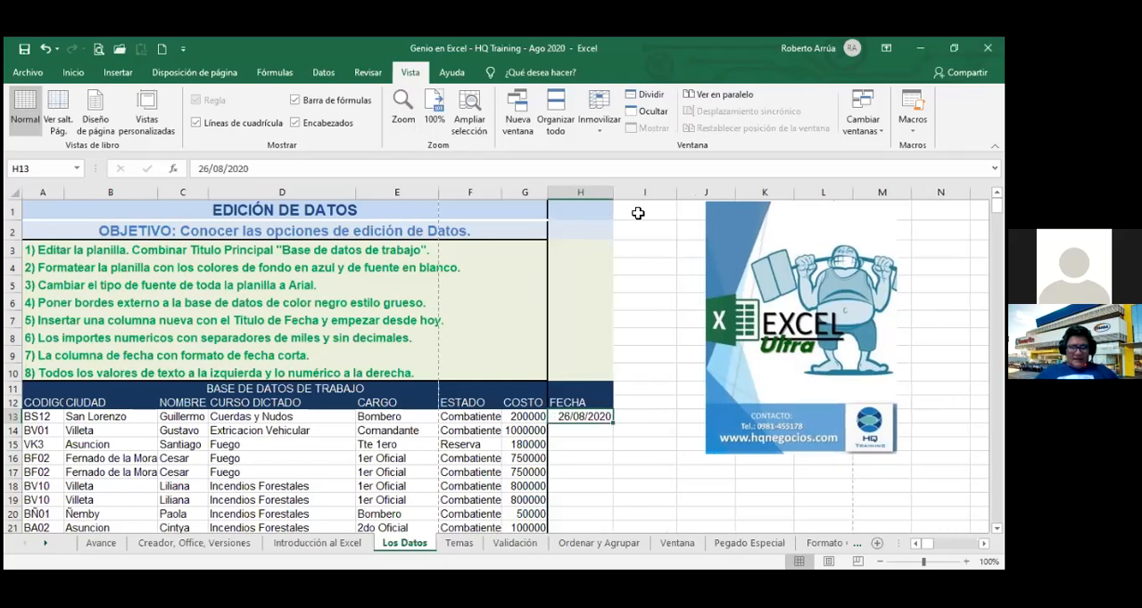
pyautogui.click(659, 283)
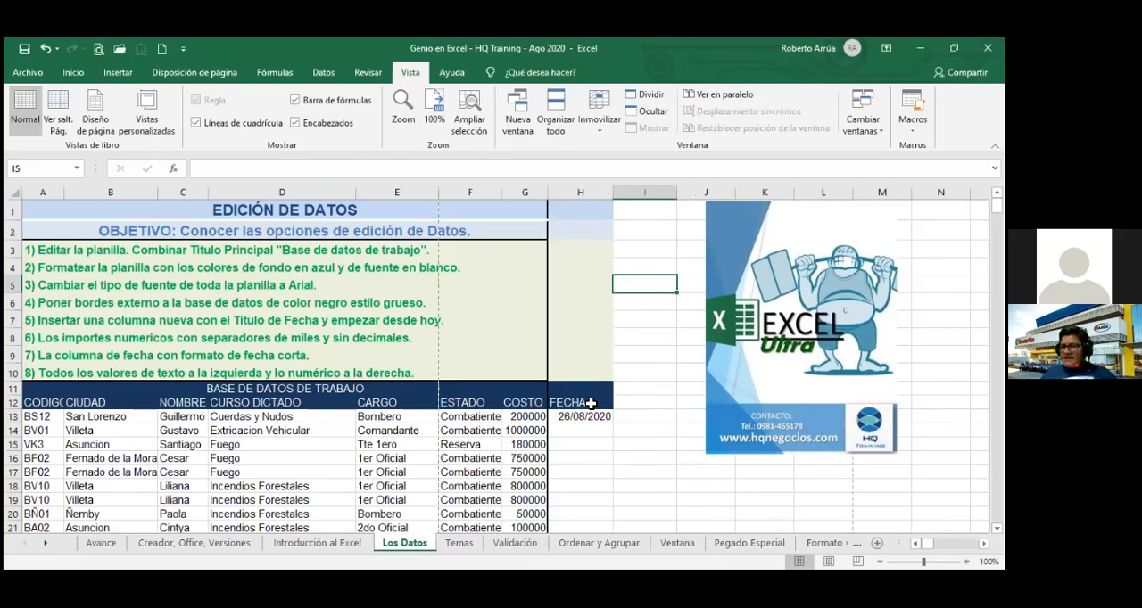
# Insert today's date, 26/08/2020, in cell H14, the second record under FECHA.
pyautogui.click(591, 404)
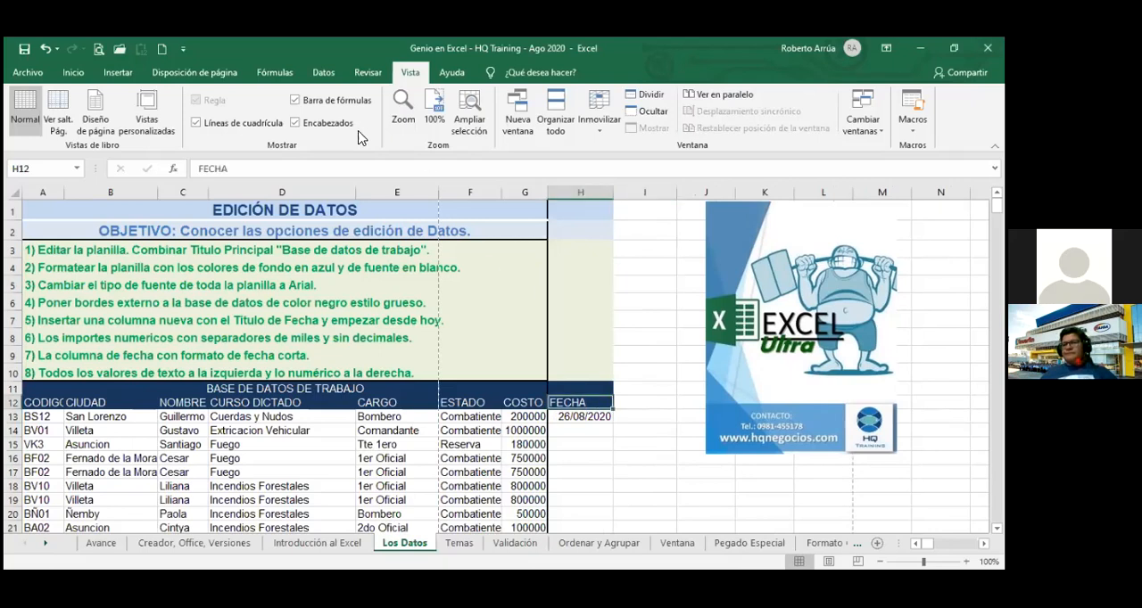
pyautogui.click(600, 433)
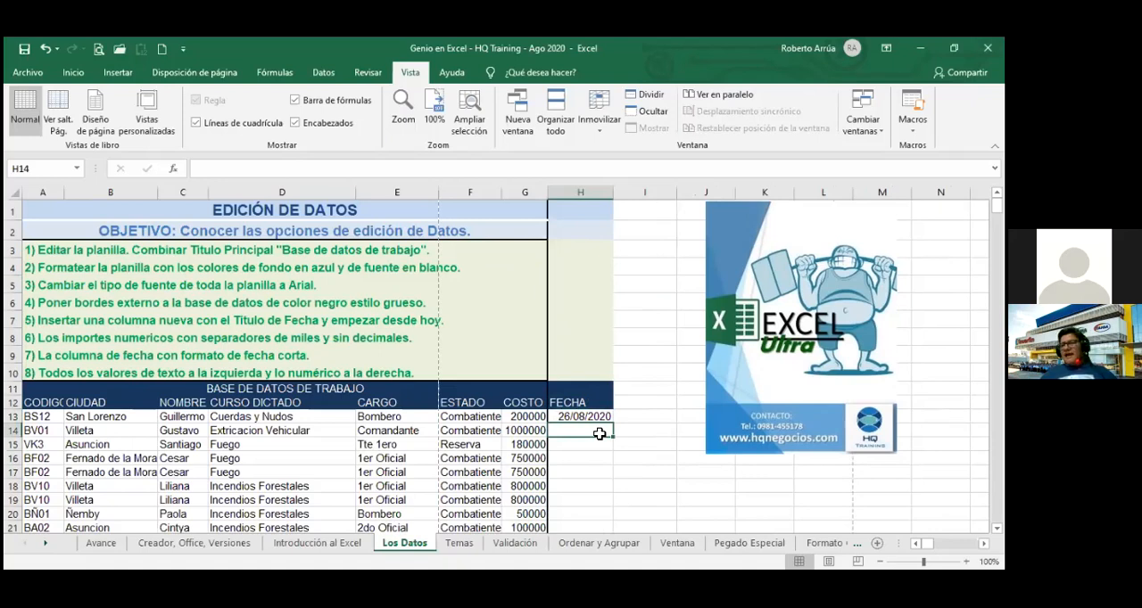
pyautogui.hotkey('ctrl', ';')
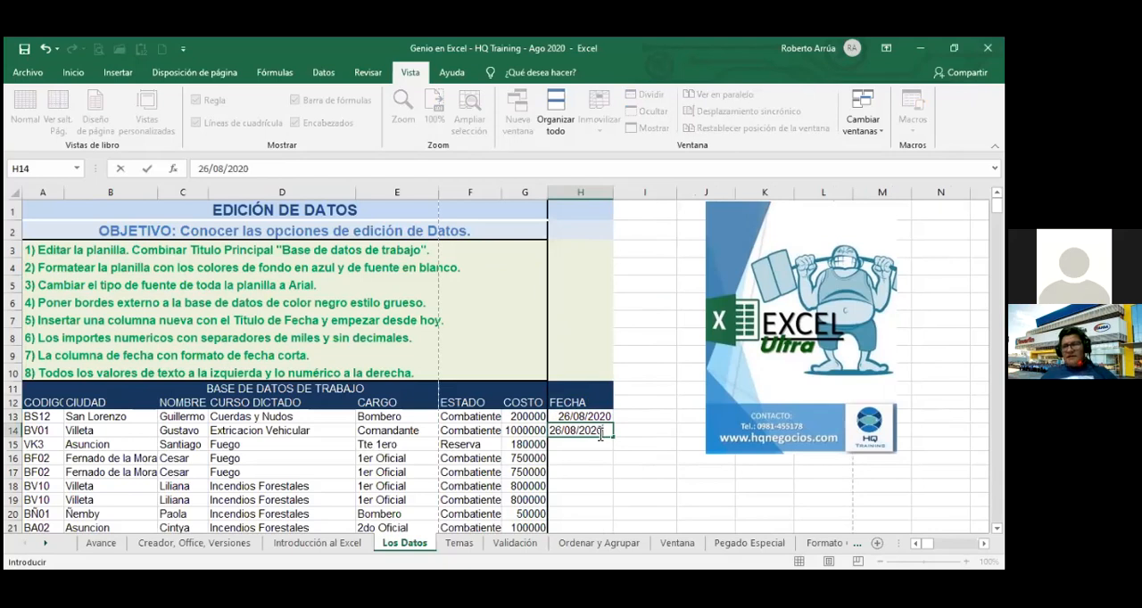
pyautogui.press('Return')
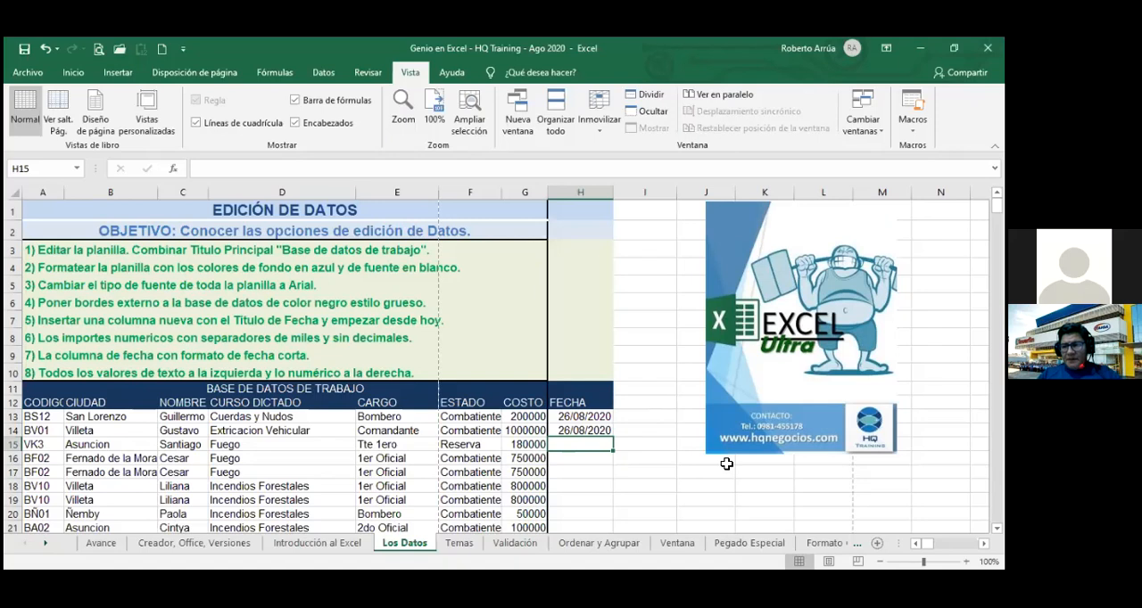
# Enter the formula =HOY() in cell H15, the third record under FECHA.
pyautogui.write('=')
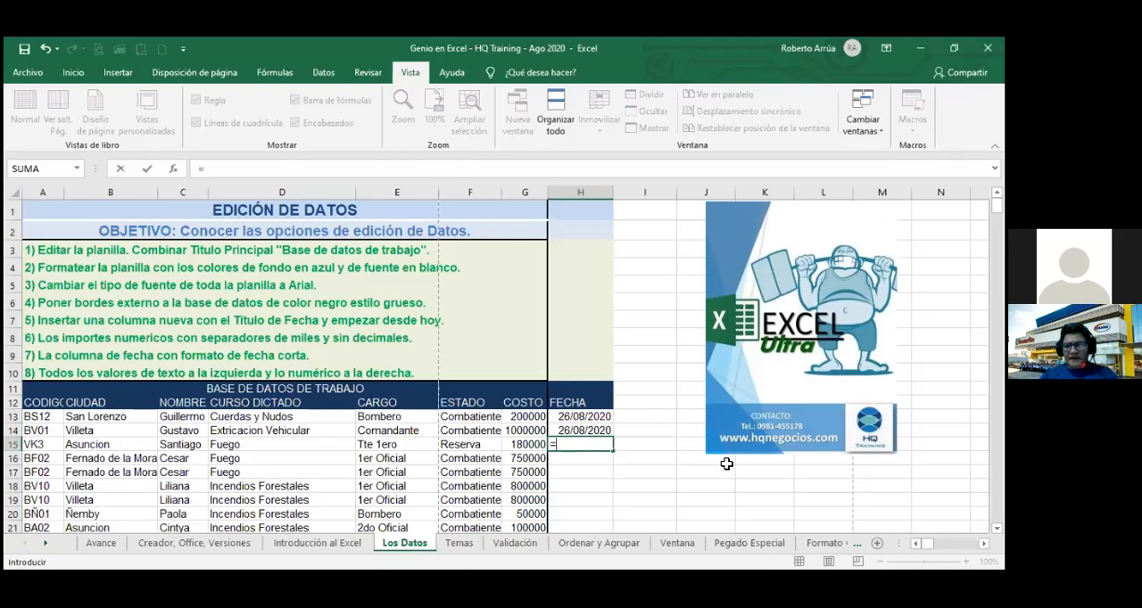
pyautogui.write('hoy')
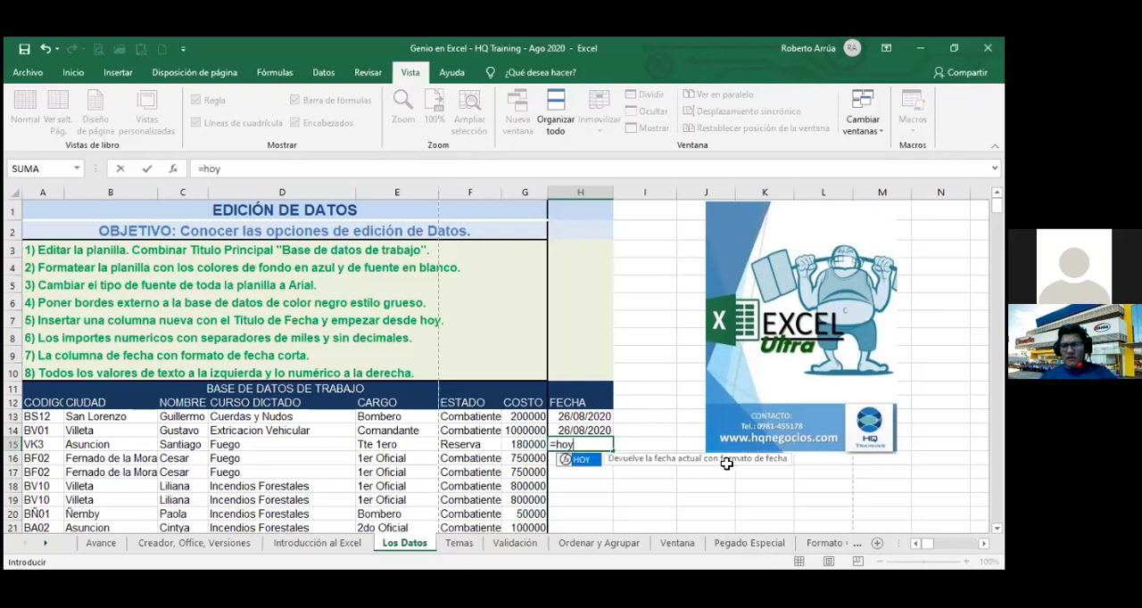
pyautogui.doubleClick(576, 459)
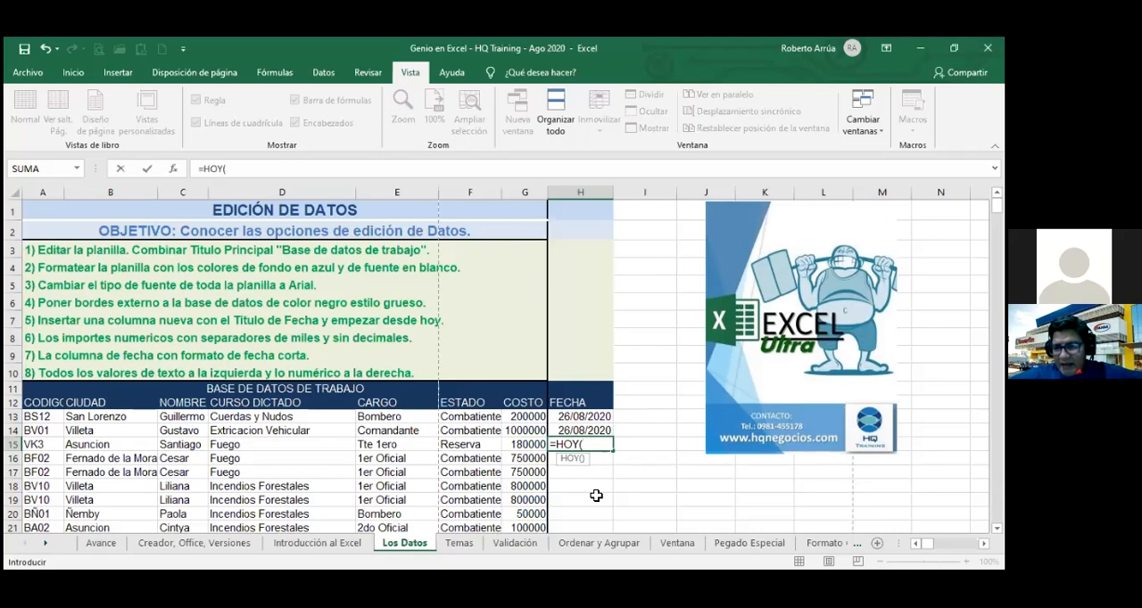
pyautogui.write(')')
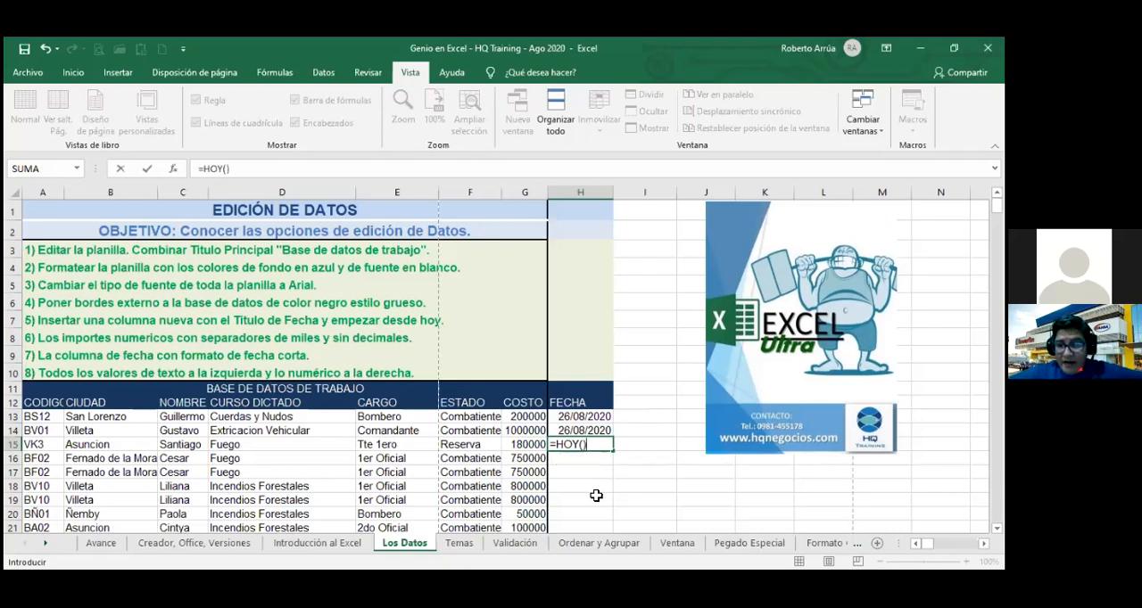
pyautogui.press('Return')
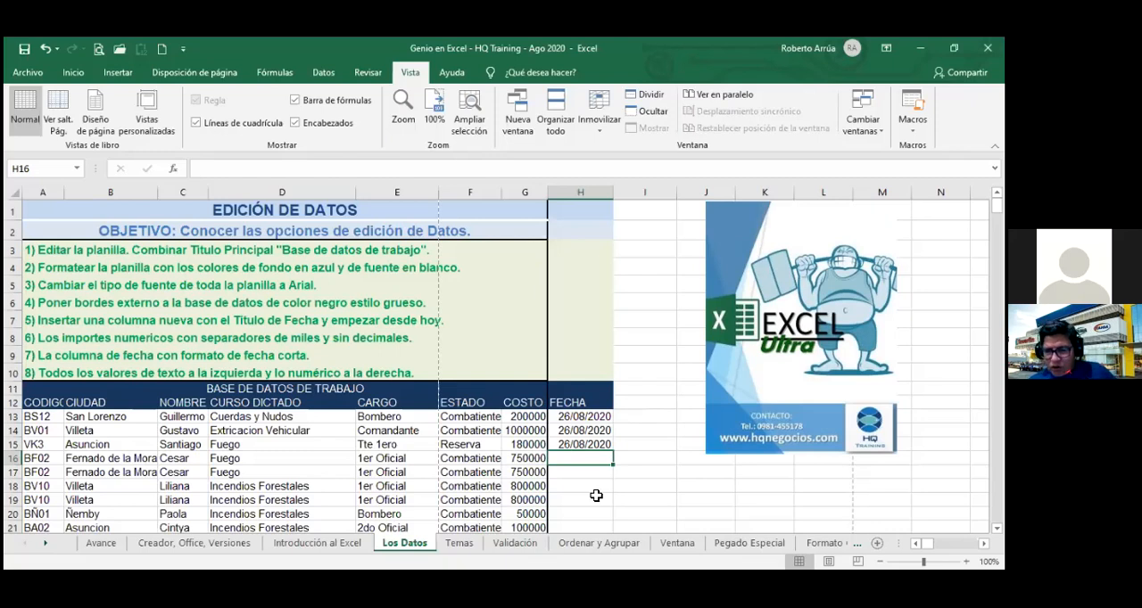
# Clear the dates in cells H15 and H14, leaving only the first record's date under FECHA.
pyautogui.click(605, 445)
pyautogui.press('BackSpace')
pyautogui.press('Up')
pyautogui.press('BackSpace')
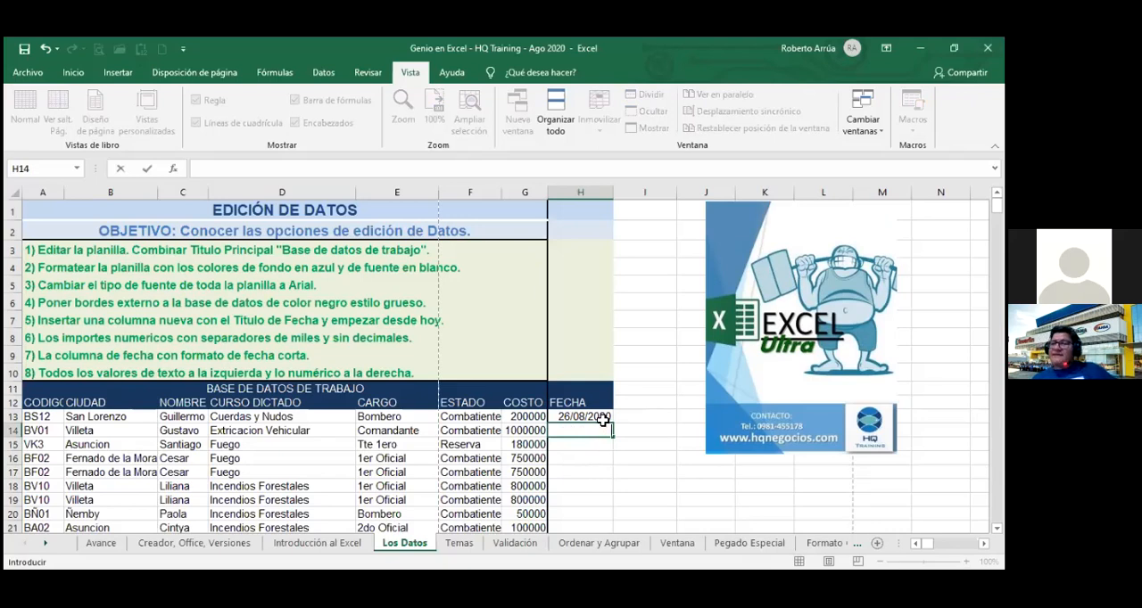
# Autofill the date in H13 down the FECHA column to the last record in row 39 and check the filled dates.
pyautogui.click(603, 419)
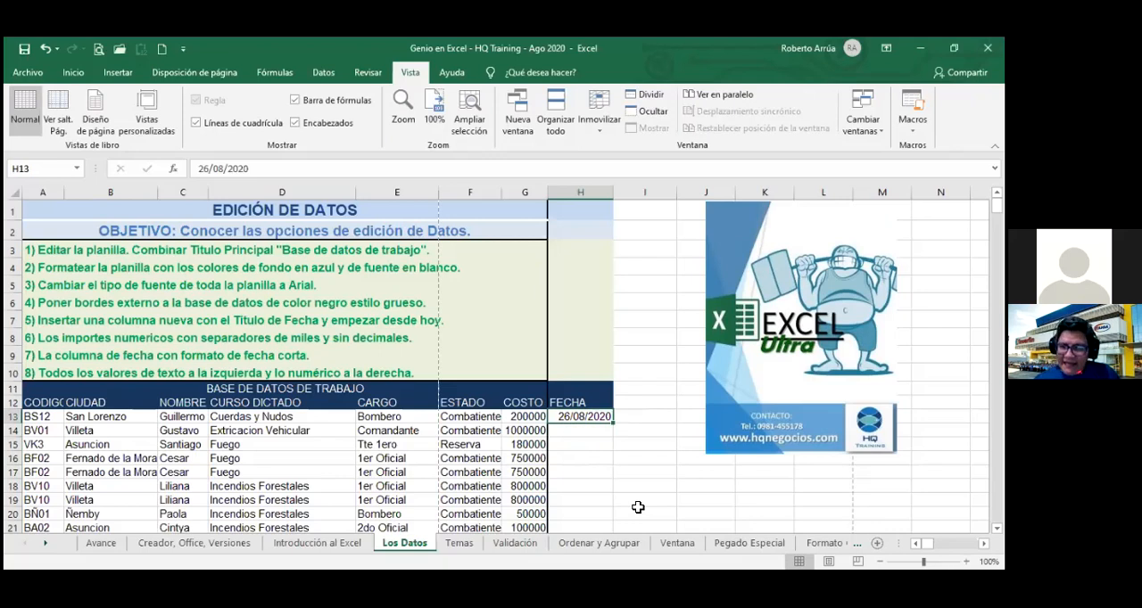
pyautogui.doubleClick(611, 424)
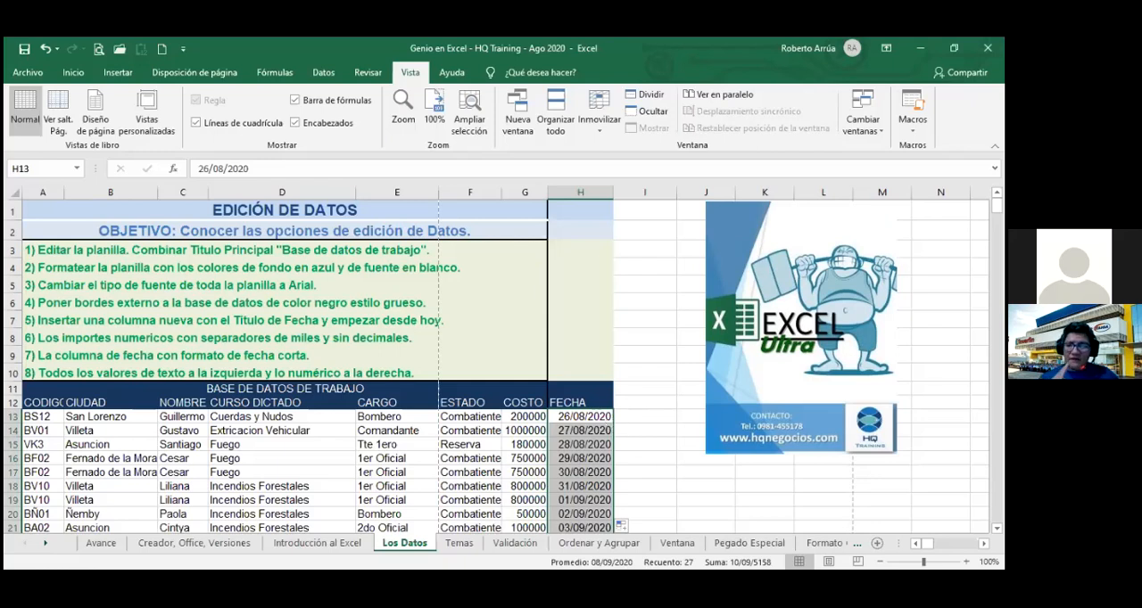
pyautogui.moveTo(997, 206); pyautogui.dragTo(996, 217)
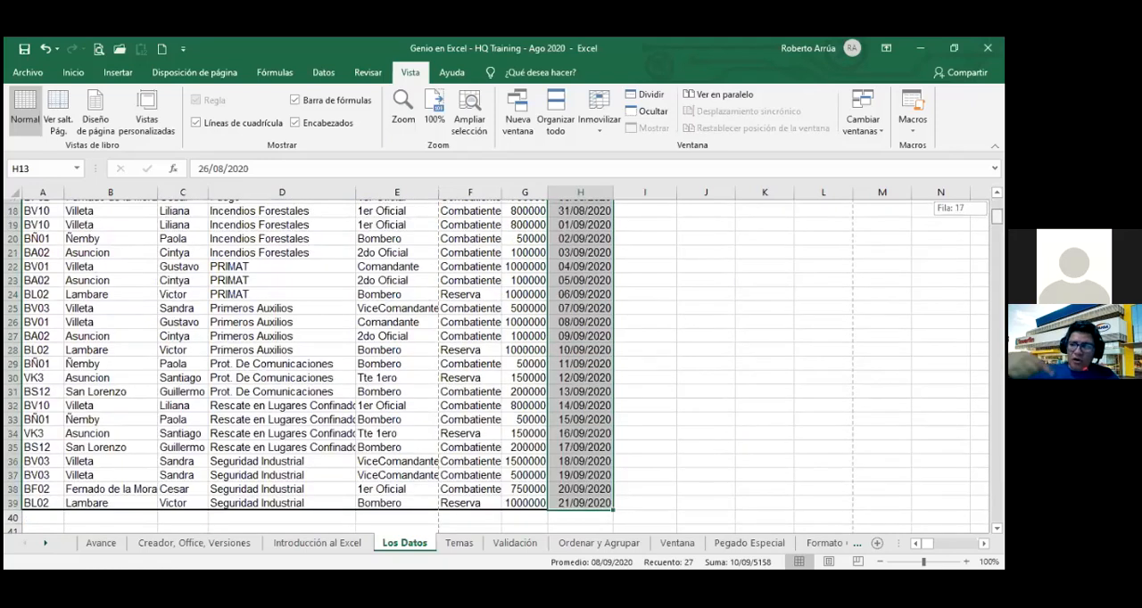
pyautogui.moveTo(997, 217); pyautogui.dragTo(997, 207)
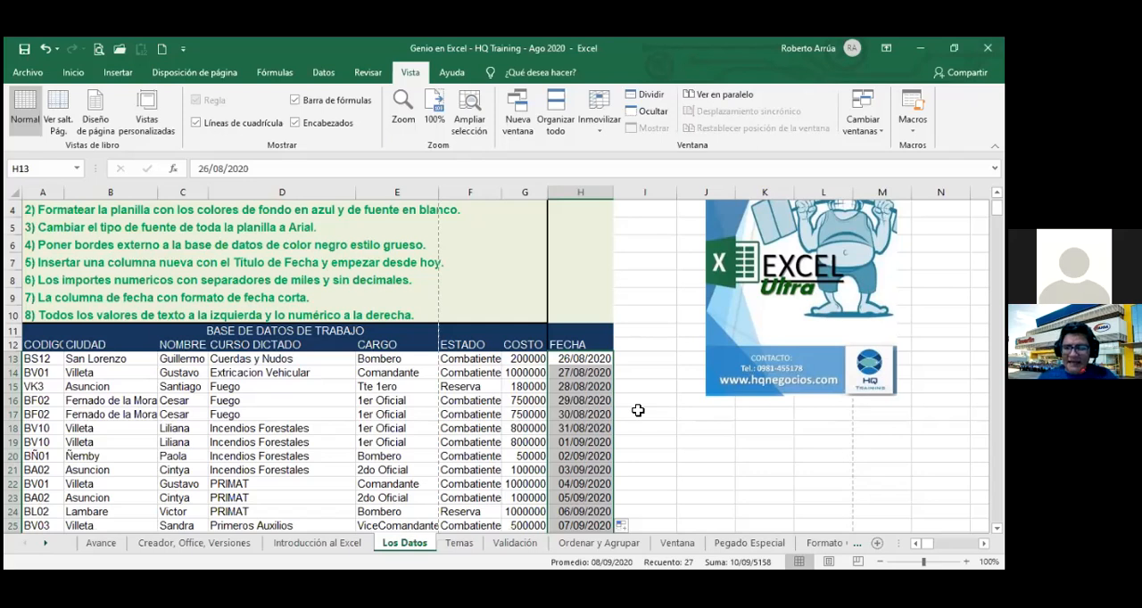
# Switch the FECHA autofill option to Copiar celdas, and return it to Serie de relleno.
pyautogui.click(624, 525)
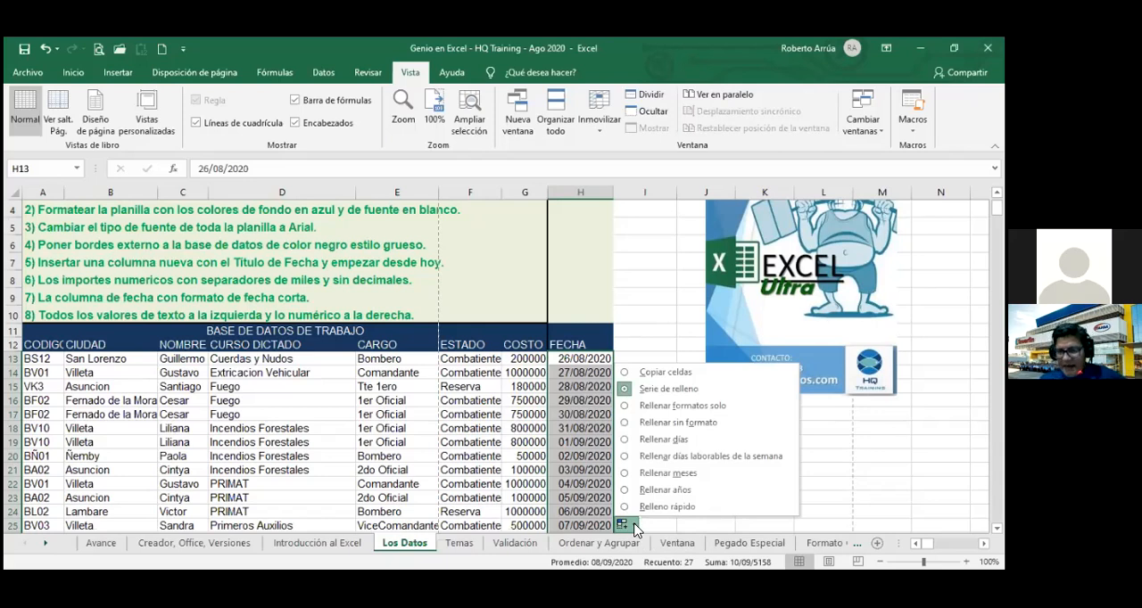
pyautogui.click(626, 372)
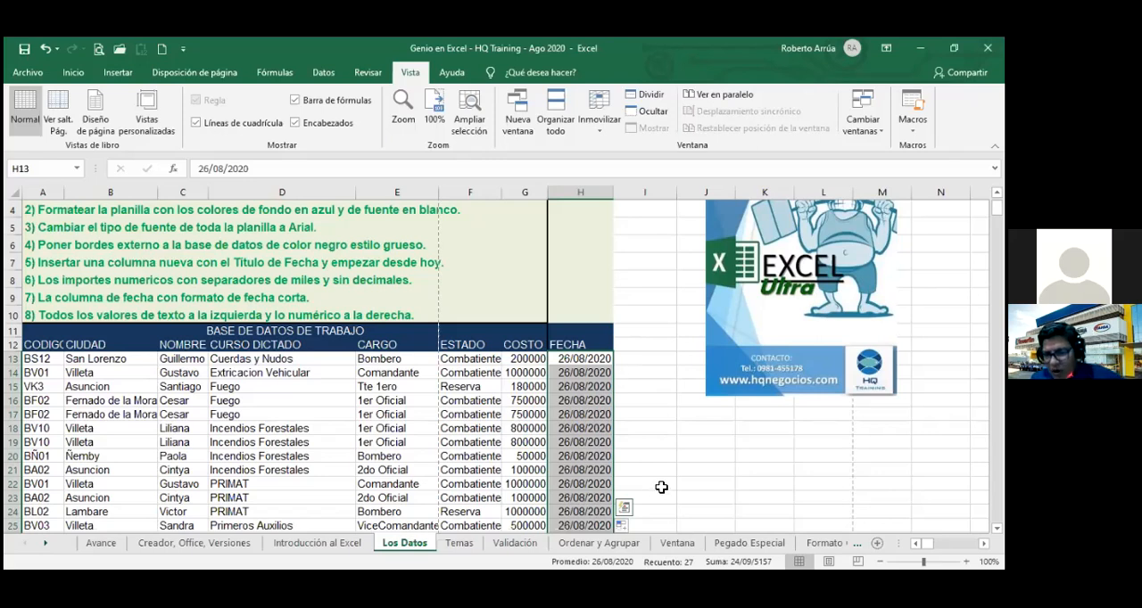
pyautogui.click(626, 525)
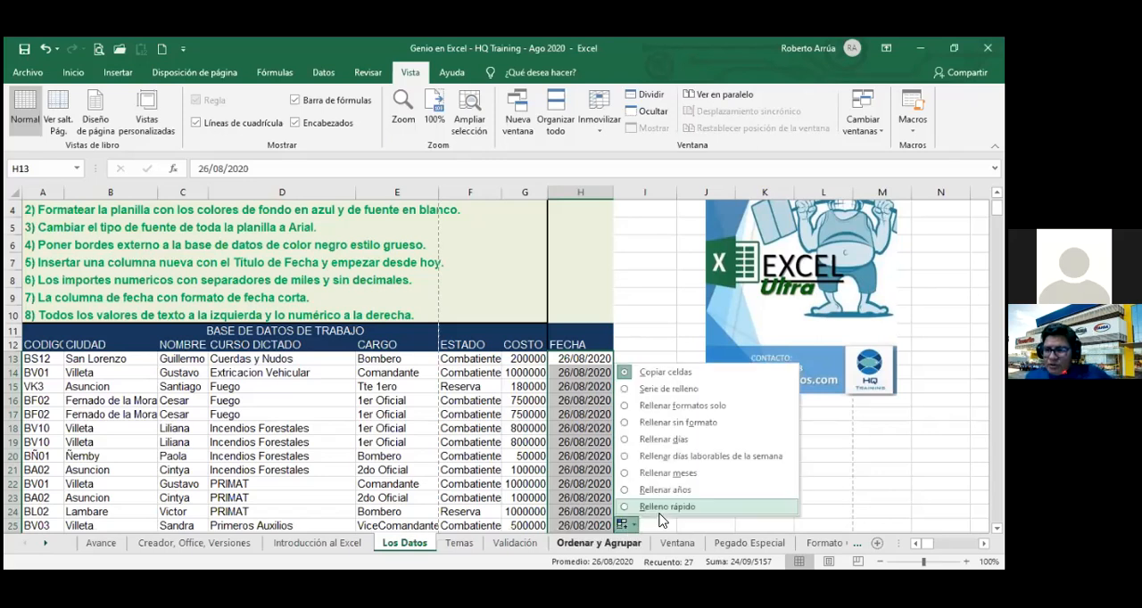
pyautogui.click(681, 389)
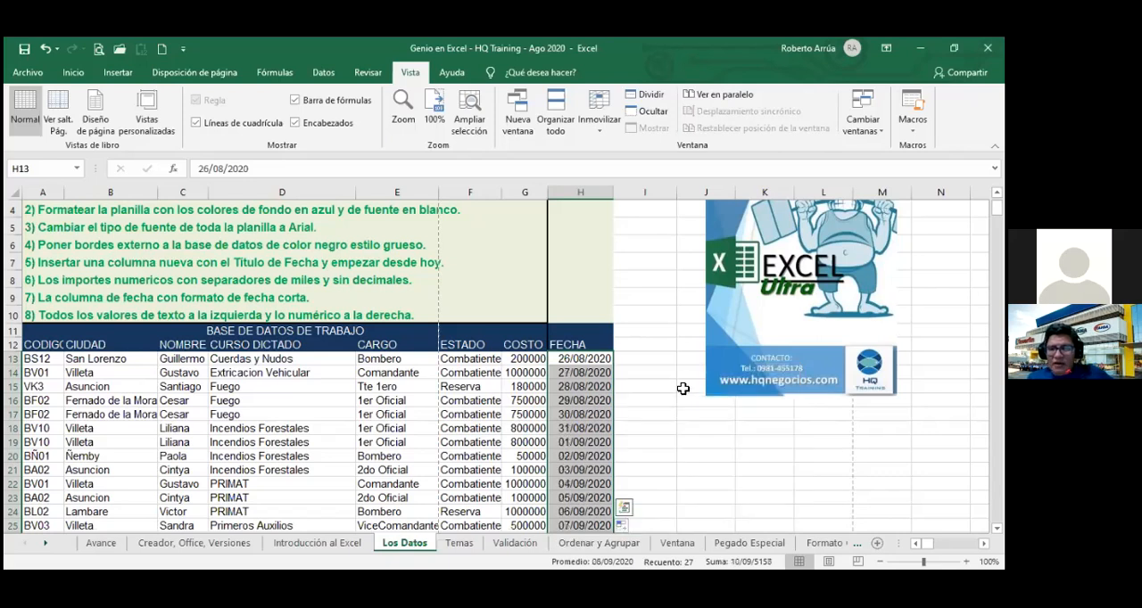
# Try the Rellenar formatos solo option on the FECHA autofill, and restore Serie de relleno.
pyautogui.click(624, 525)
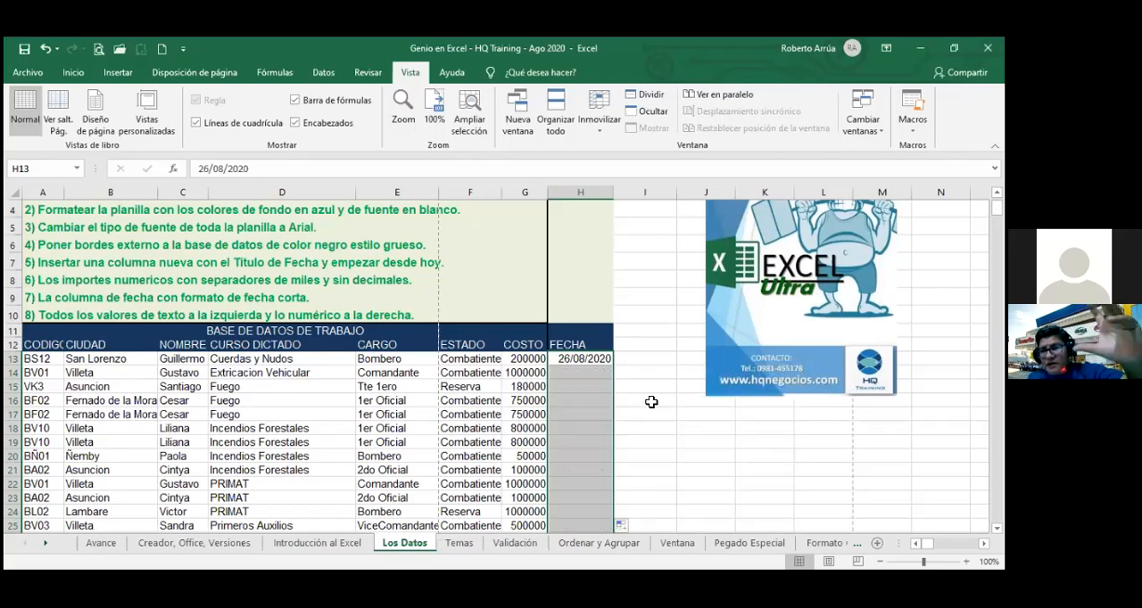
pyautogui.click(622, 526)
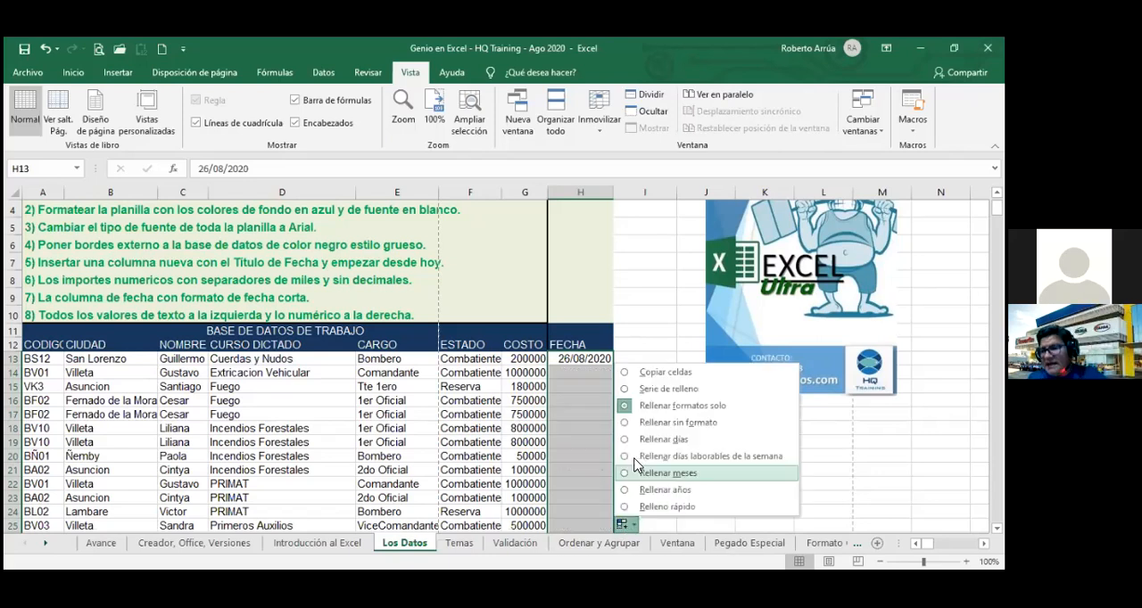
pyautogui.click(661, 390)
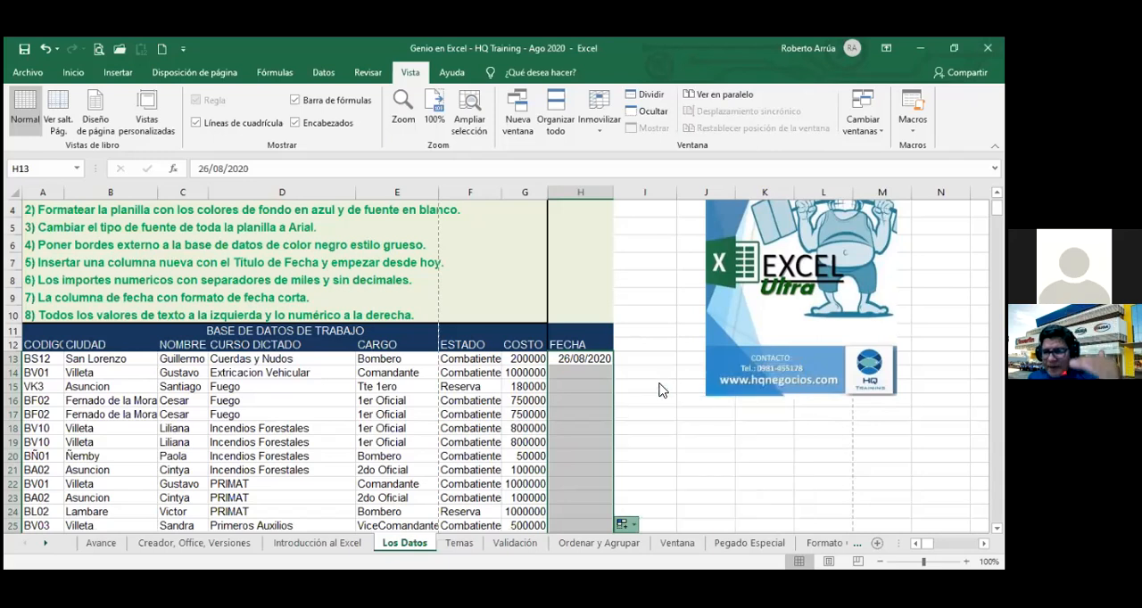
# Refill the FECHA dates using Rellenar días, followed by Rellenar días laborables de la semana.
pyautogui.click(624, 526)
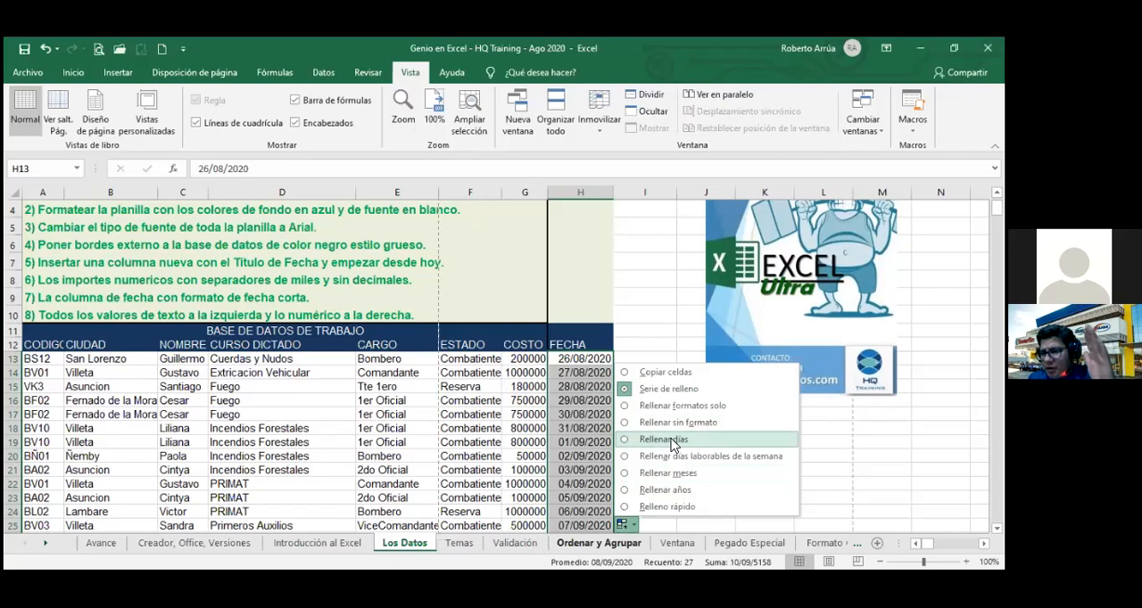
pyautogui.click(672, 441)
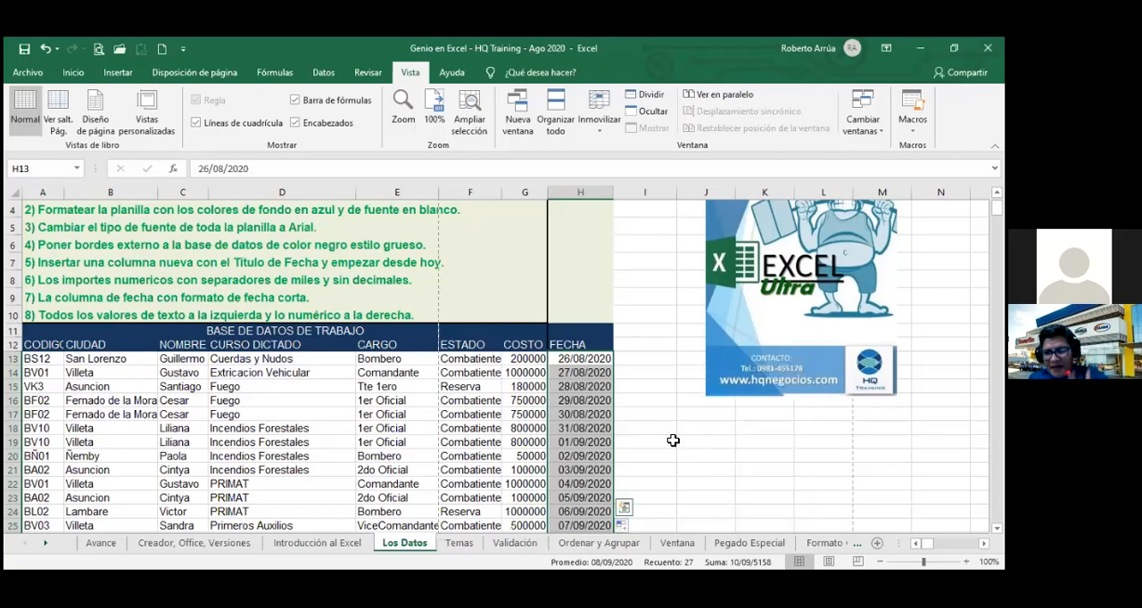
pyautogui.click(627, 529)
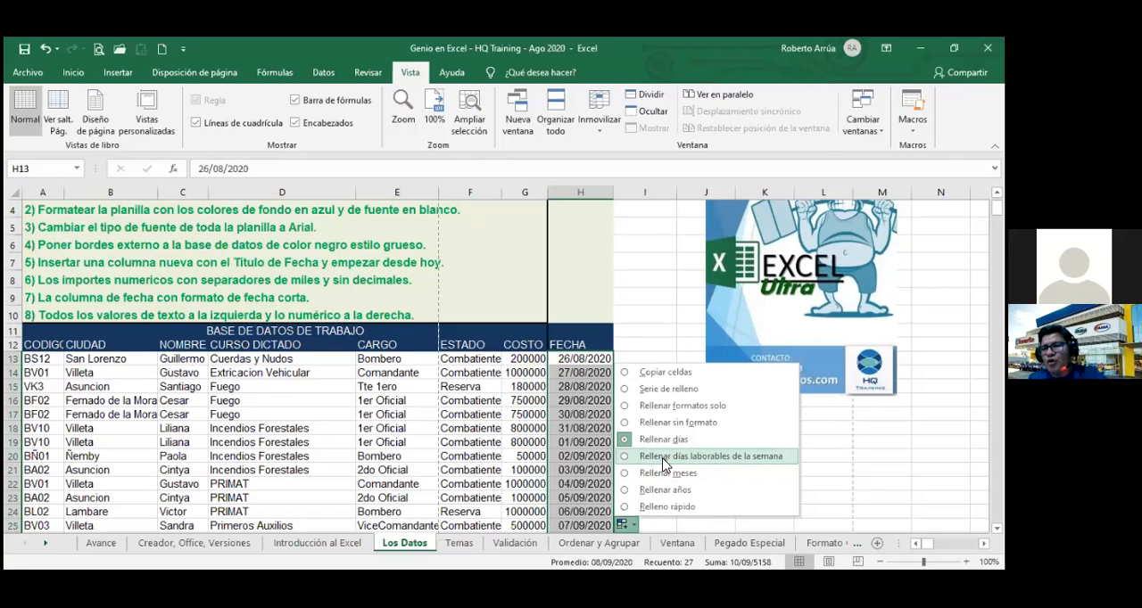
pyautogui.click(665, 460)
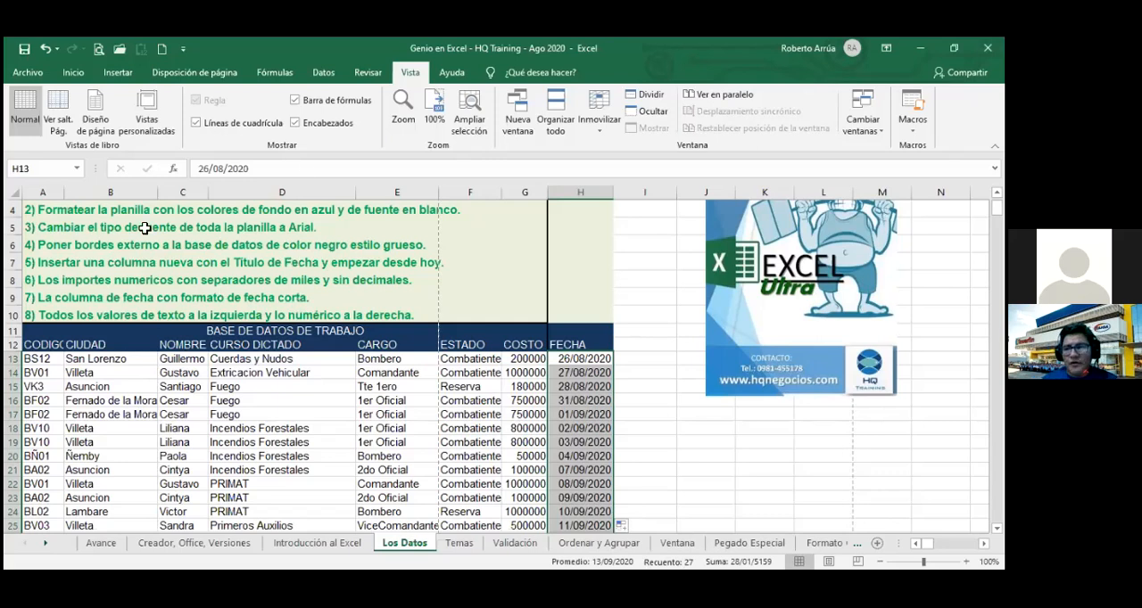
# Apply the Fecha larga number format to the filled FECHA dates and autofit column H to show them in full.
pyautogui.click(77, 74)
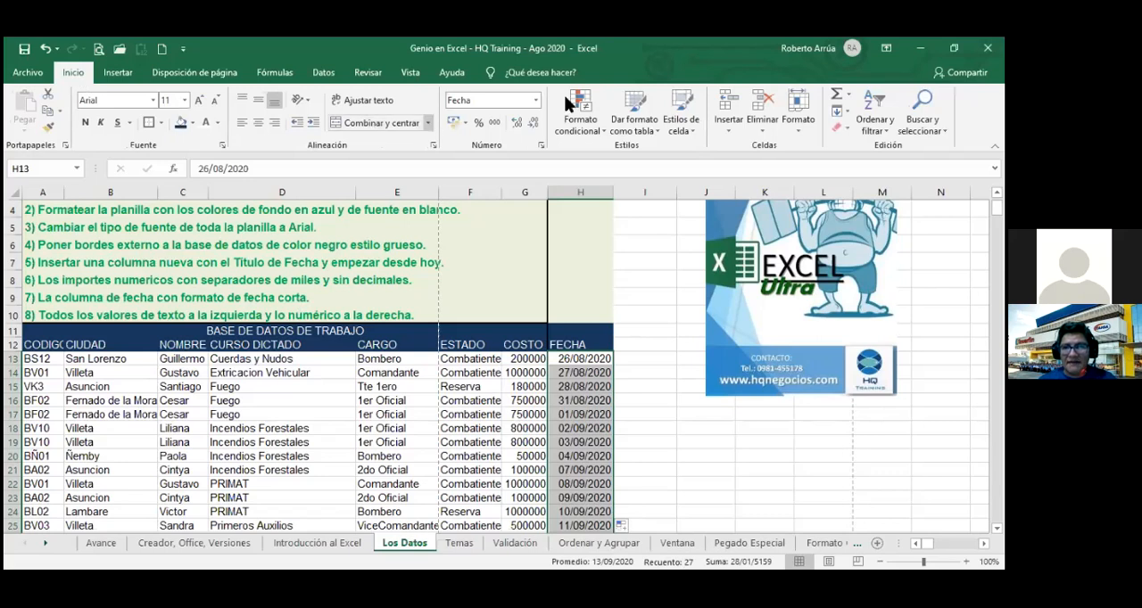
pyautogui.click(537, 102)
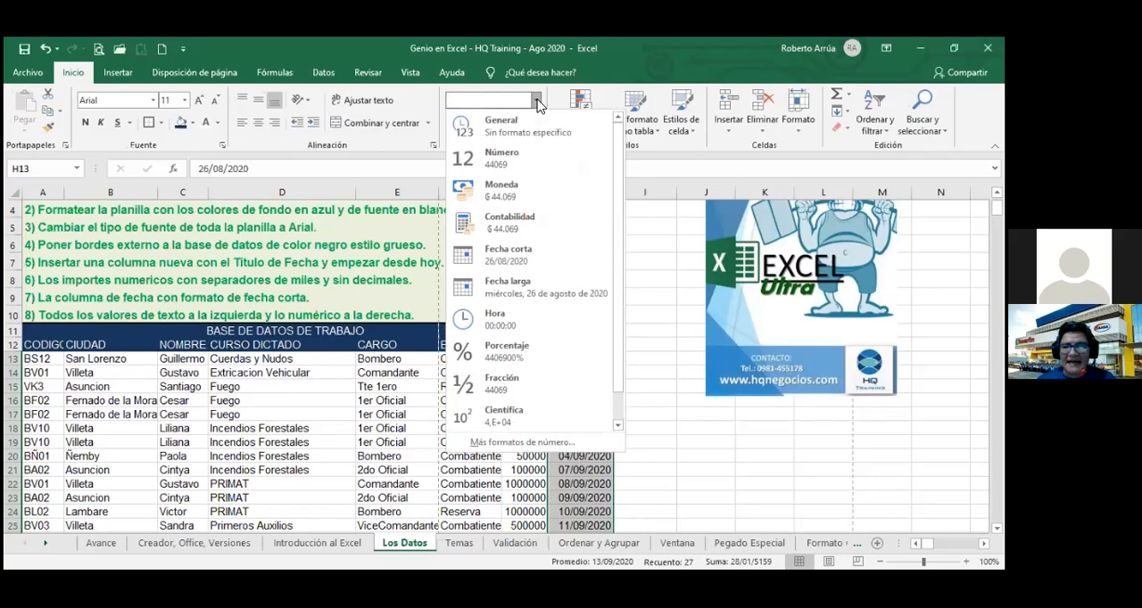
pyautogui.click(541, 293)
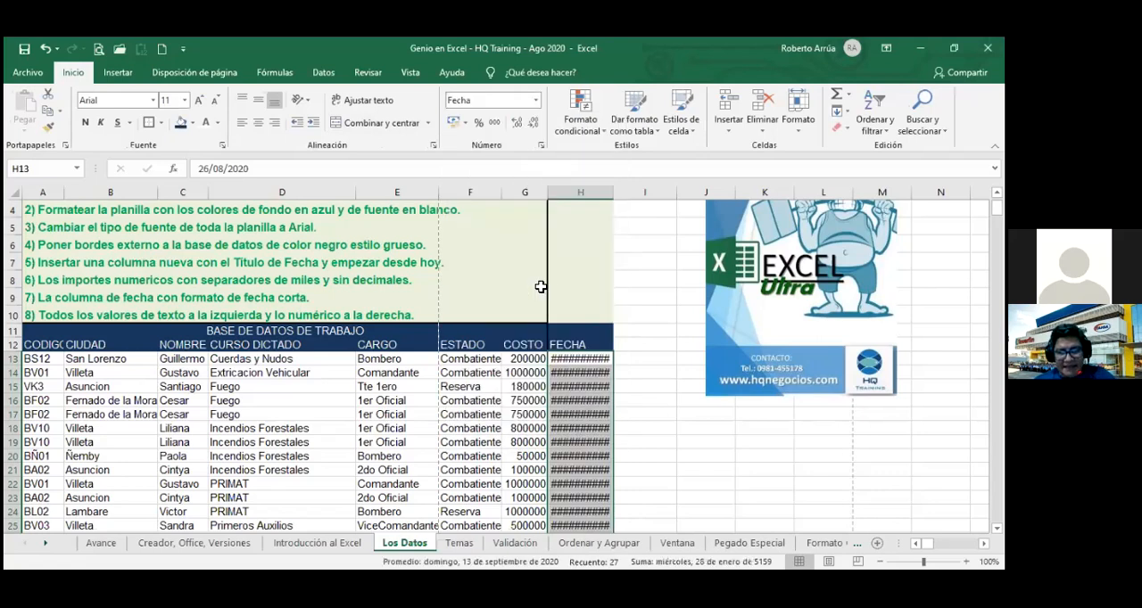
pyautogui.click(601, 192)
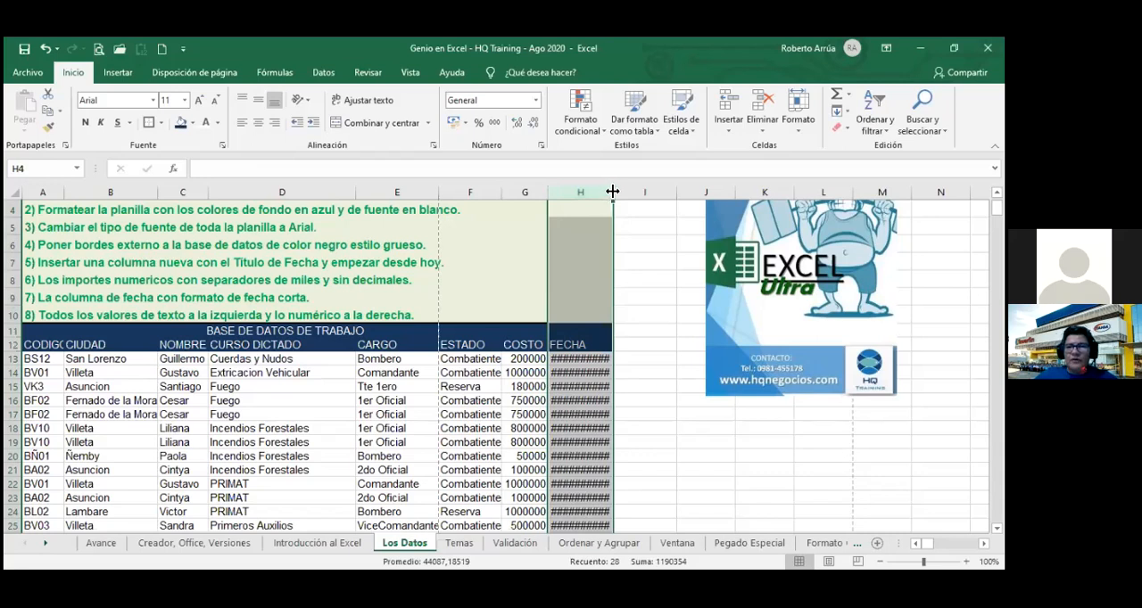
pyautogui.doubleClick(613, 191)
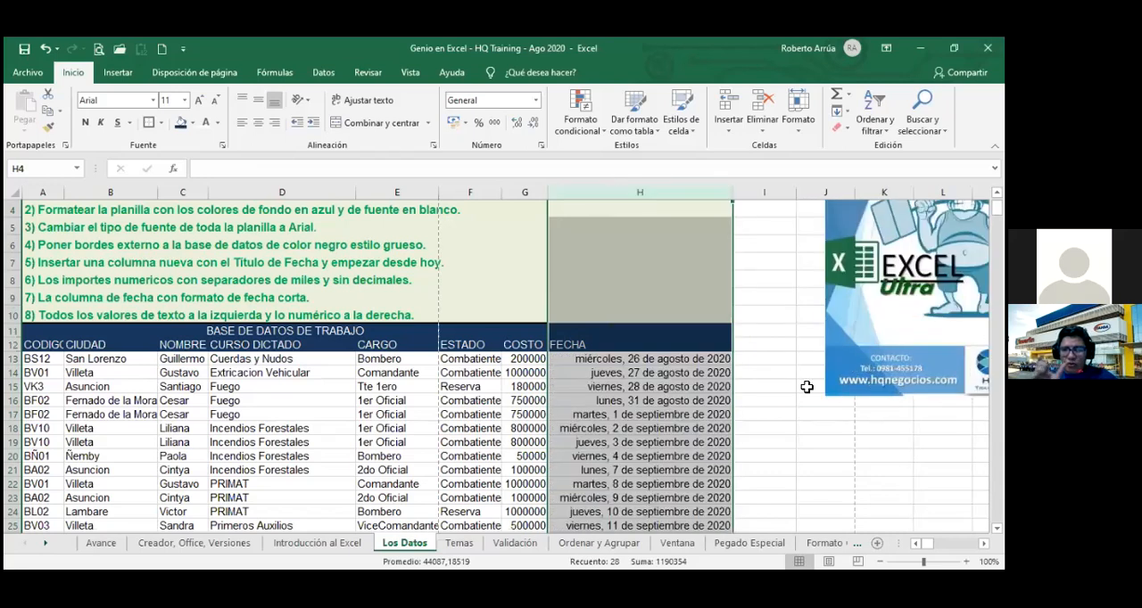
pyautogui.click(802, 384)
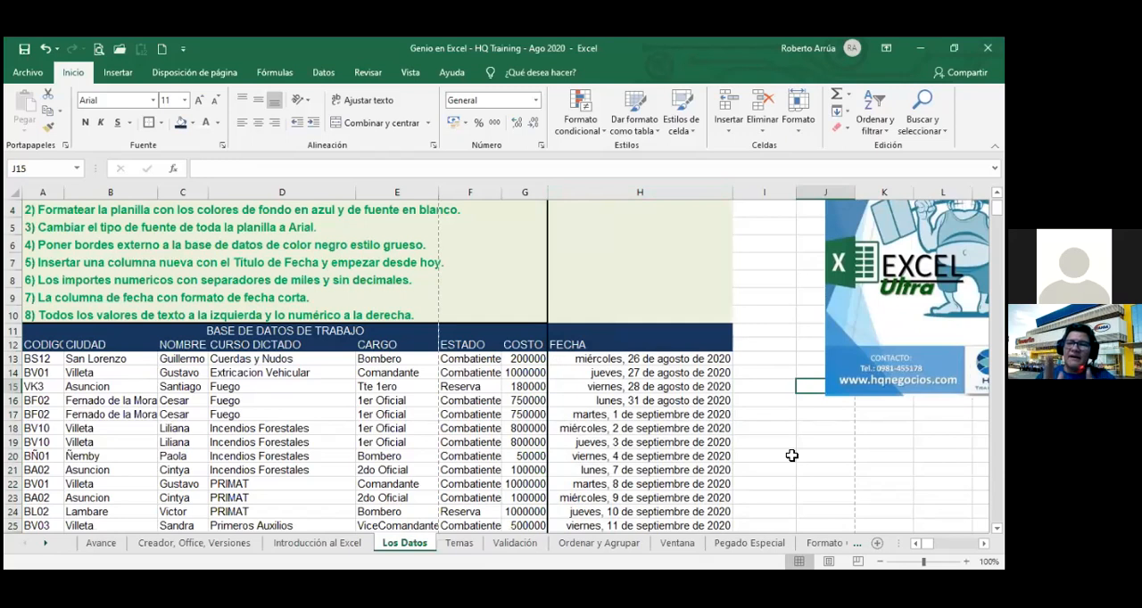
pyautogui.moveTo(790, 426); pyautogui.dragTo(777, 390)
pyautogui.click(784, 346)
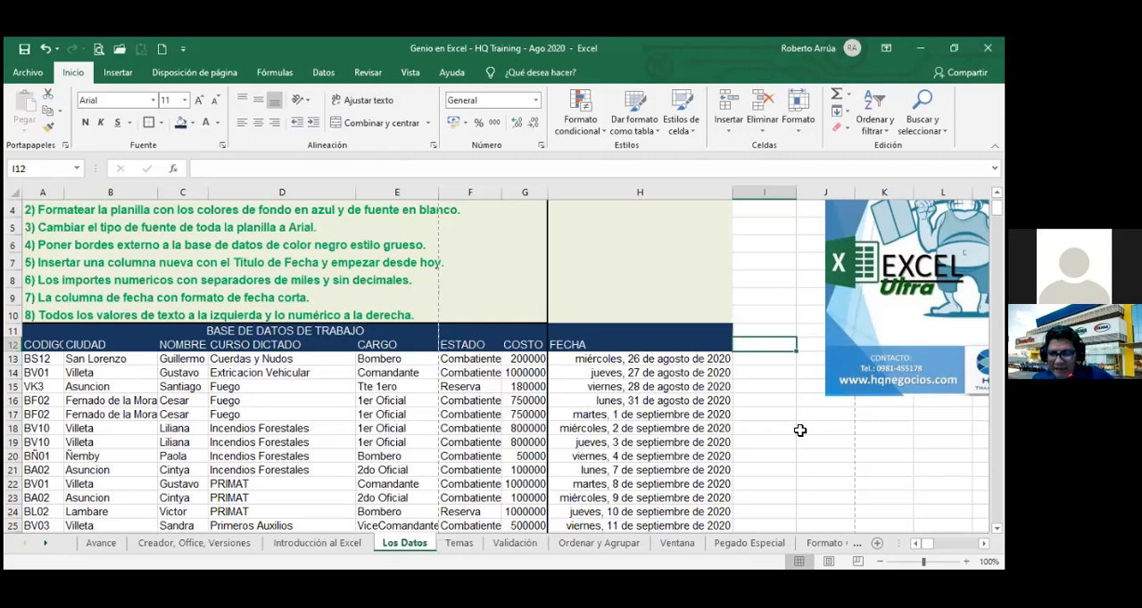
# Refill the FECHA dates from H13 down using Rellenar meses, followed by Rellenar años.
pyautogui.click(722, 359)
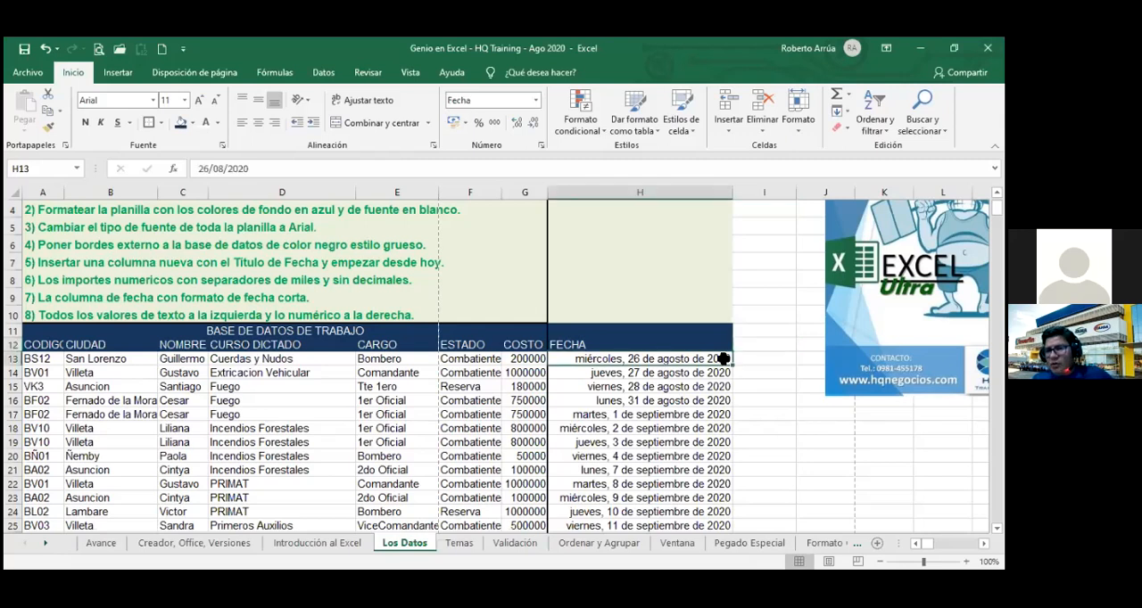
pyautogui.doubleClick(731, 366)
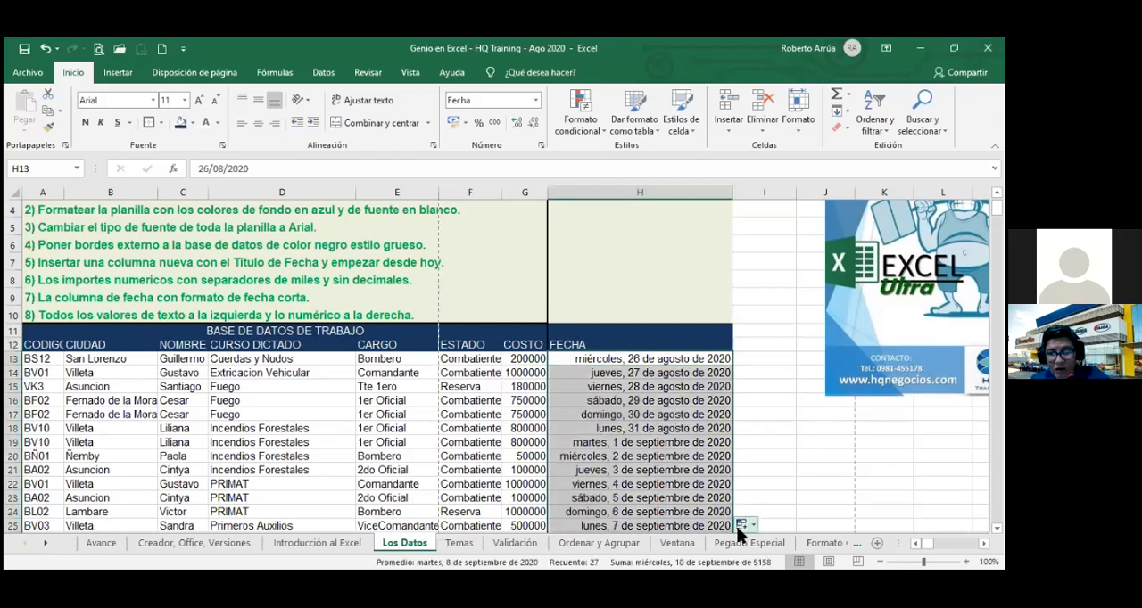
pyautogui.click(741, 525)
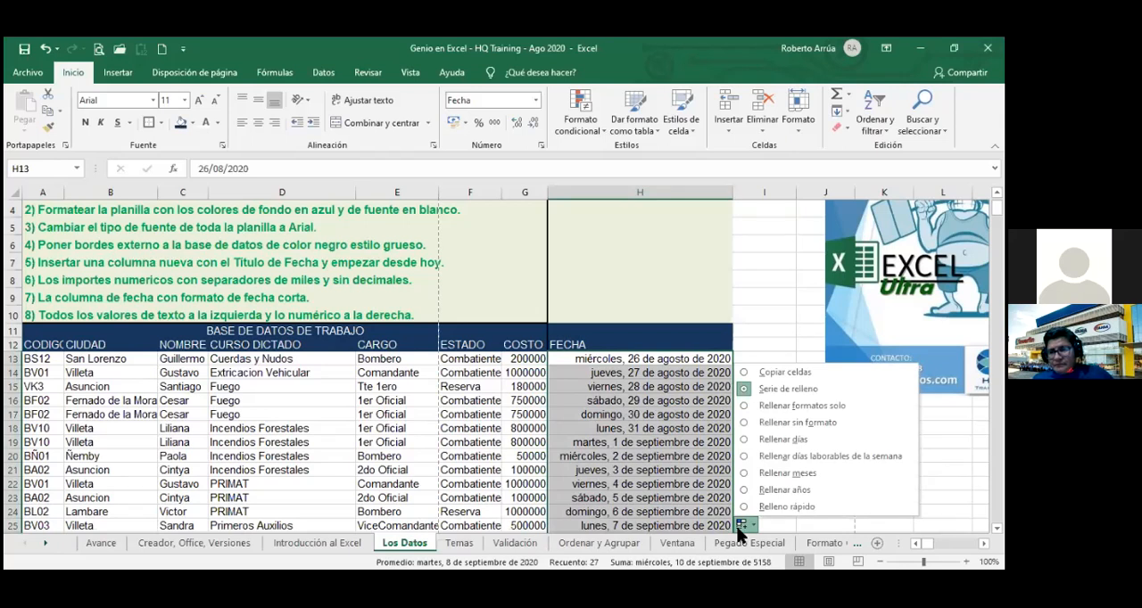
pyautogui.click(746, 474)
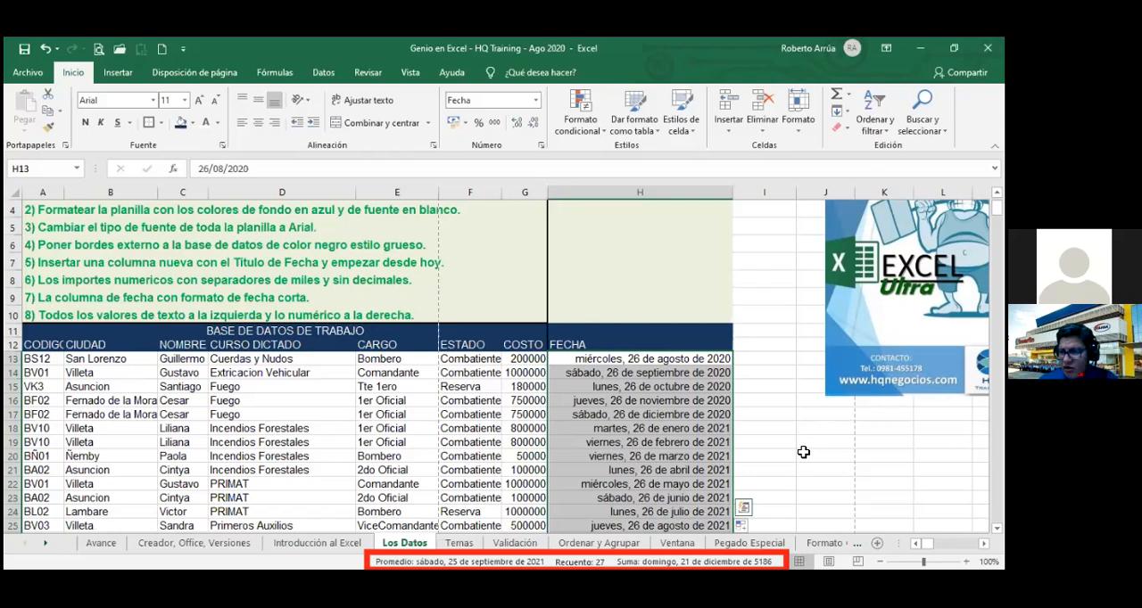
pyautogui.click(743, 527)
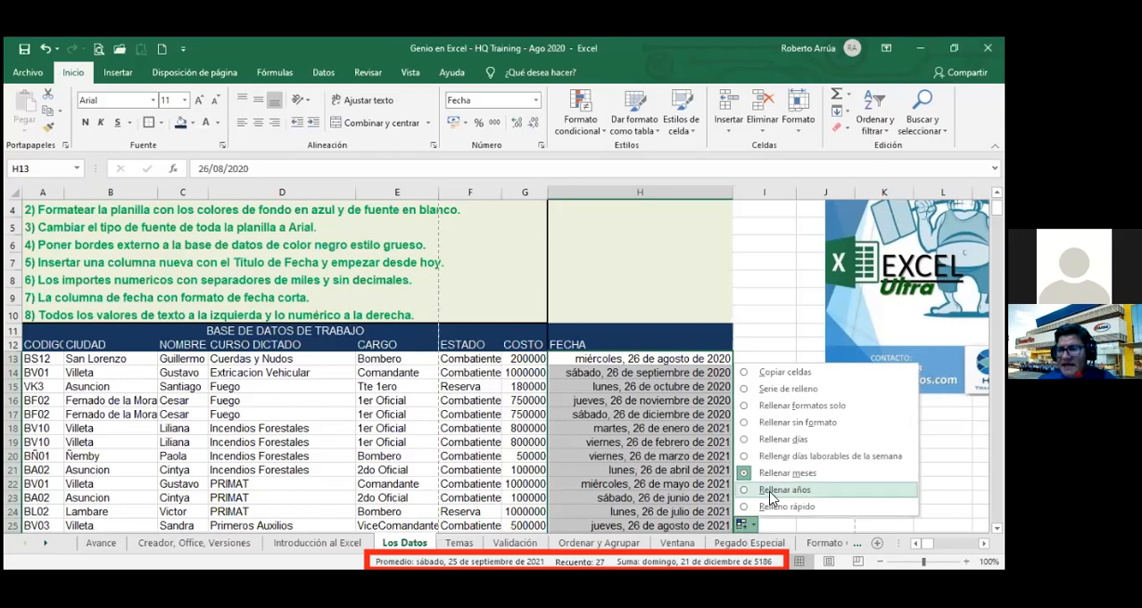
pyautogui.click(771, 492)
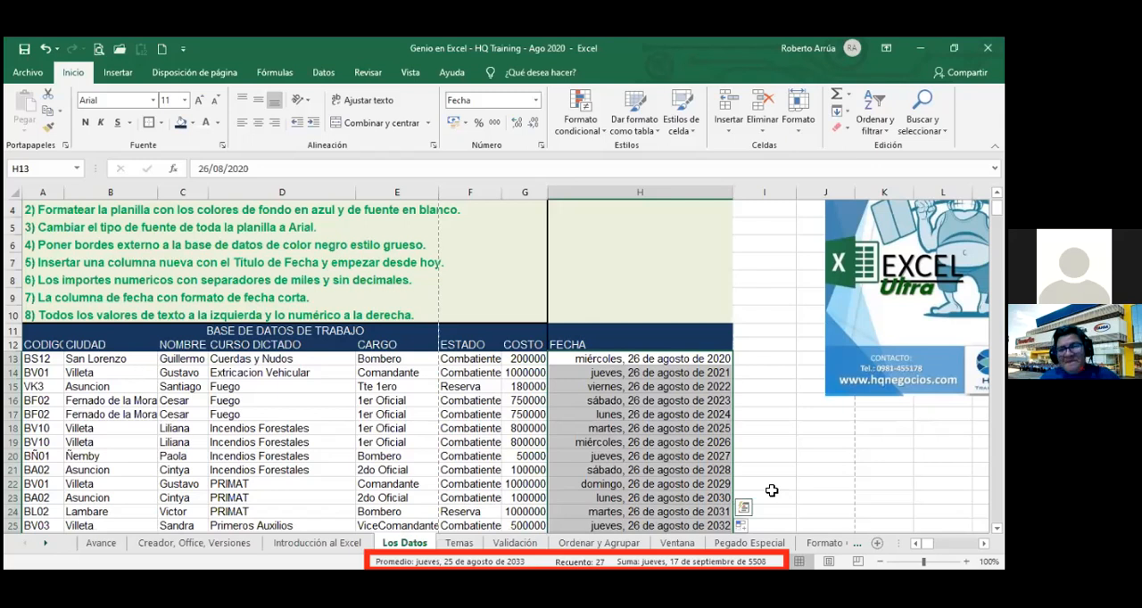
# Try the Relleno rápido option on the FECHA autofill and dismiss the resulting dialog.
pyautogui.click(743, 526)
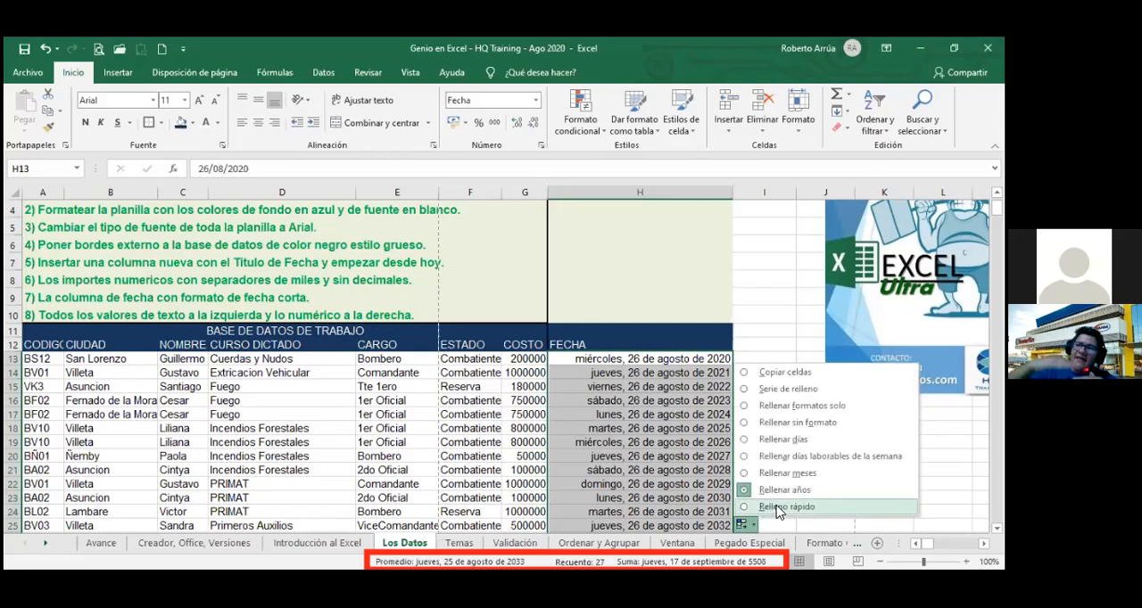
pyautogui.click(777, 507)
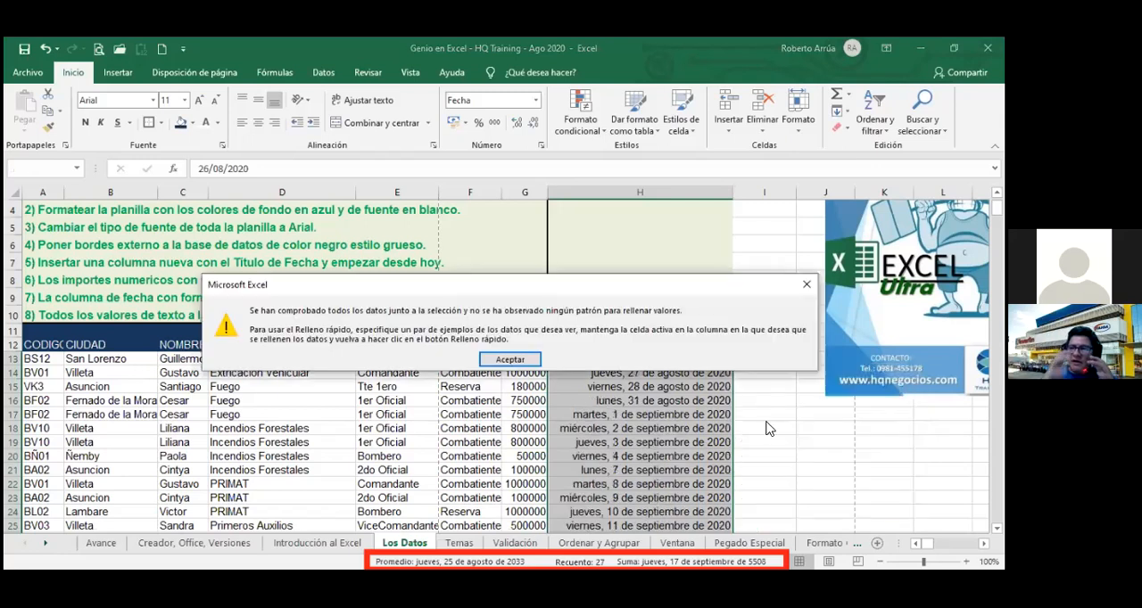
pyautogui.click(806, 287)
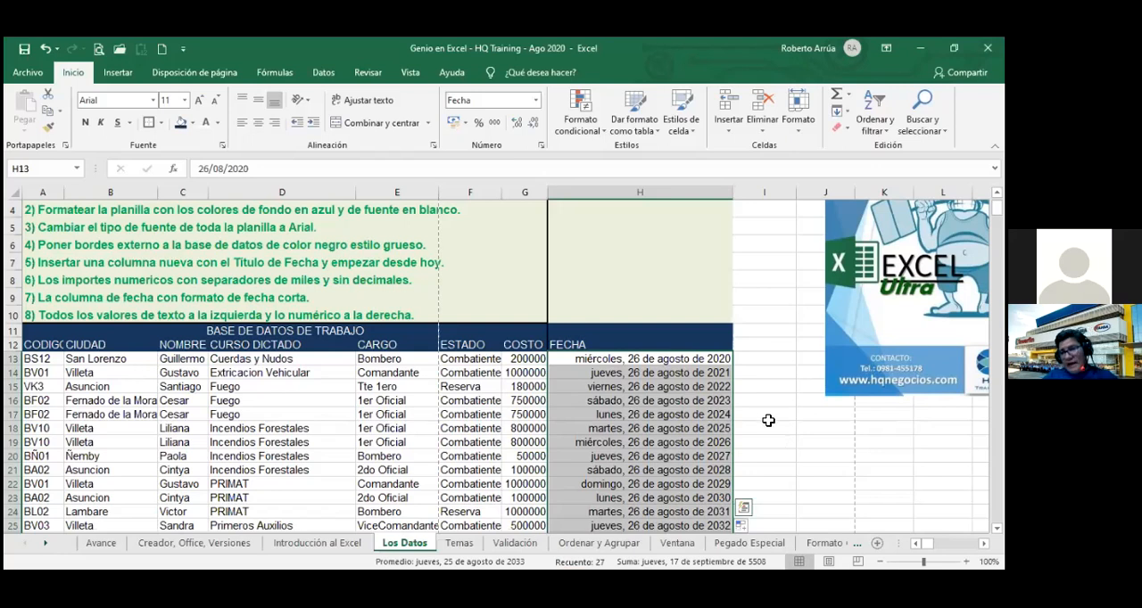
pyautogui.click(768, 420)
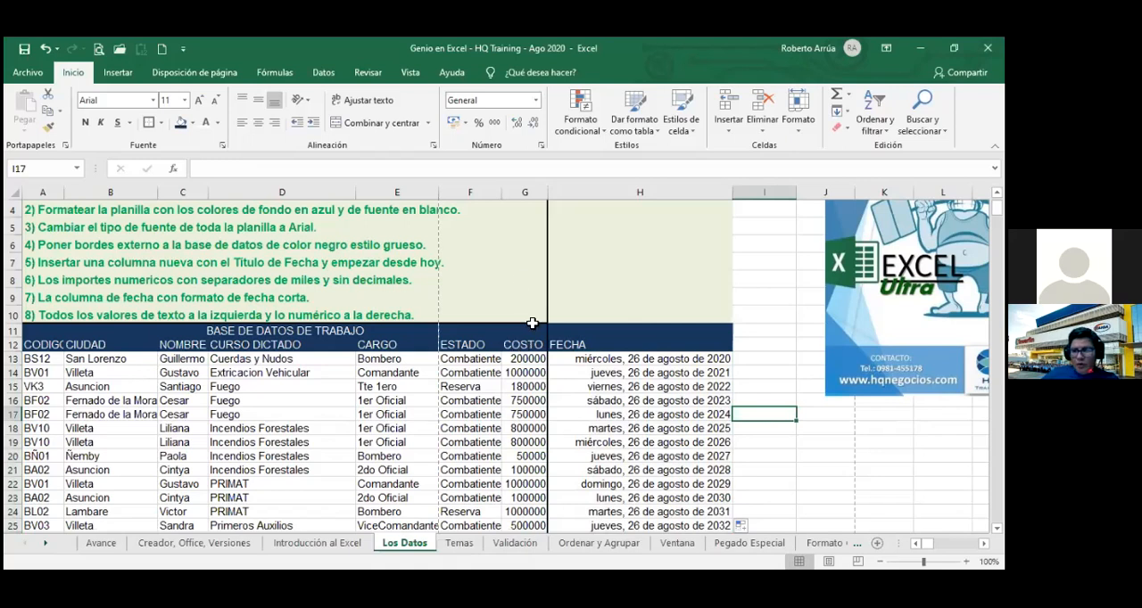
# Apply the thousands separator format without decimals to the first COSTO amount in G13.
pyautogui.click(527, 359)
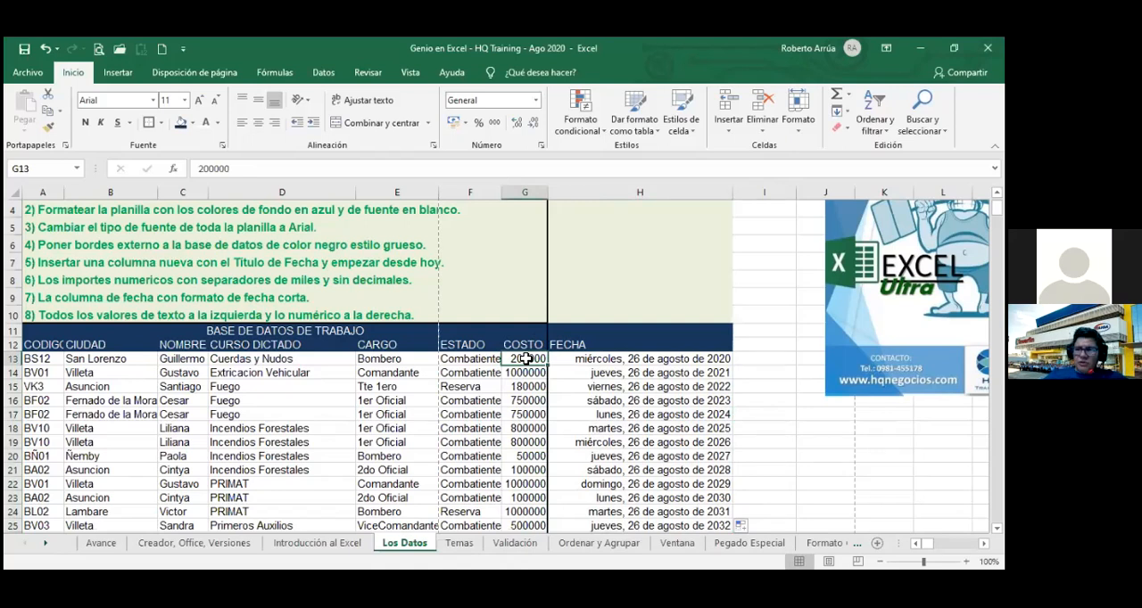
pyautogui.click(495, 124)
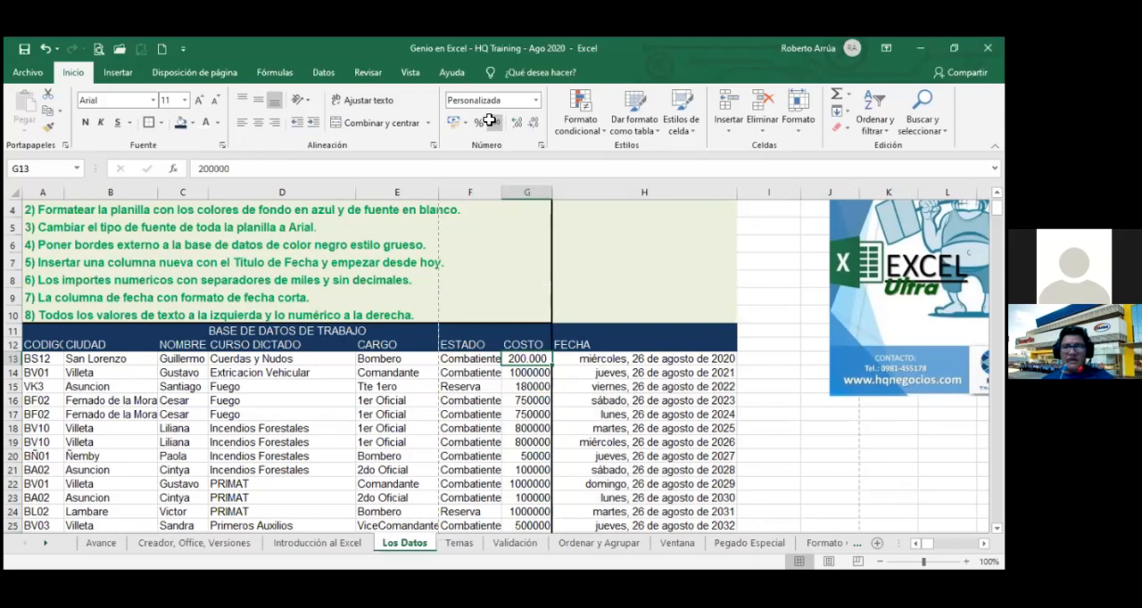
pyautogui.click(541, 374)
pyautogui.click(543, 357)
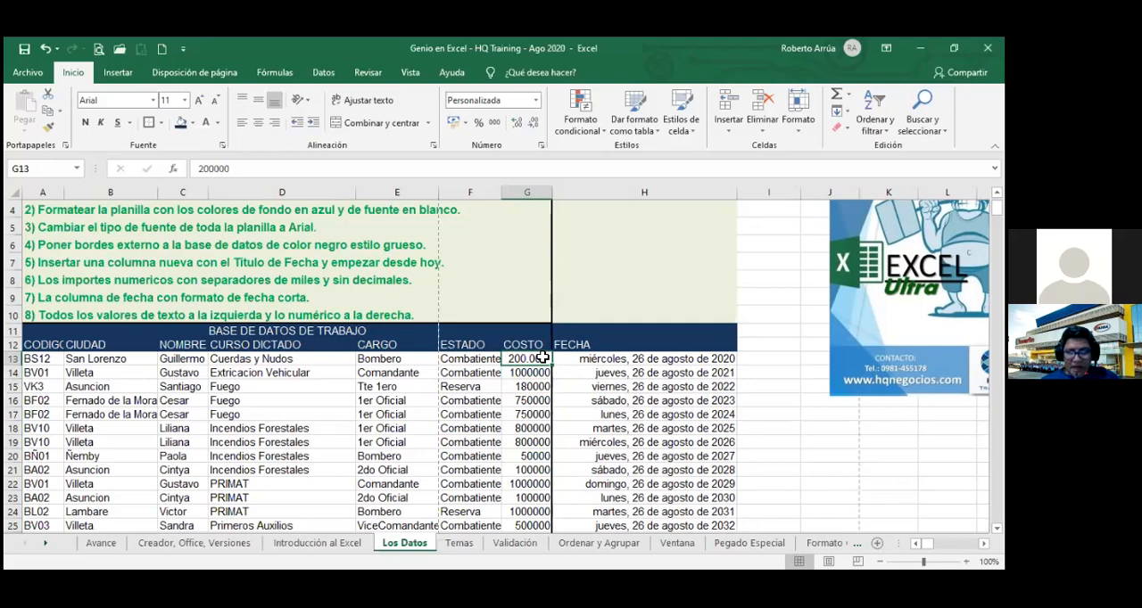
# Apply the thousands separator format without decimals to all COSTO amounts from G13 down to G39.
pyautogui.hotkey('ctrl', 'Down')
pyautogui.hotkey('ctrl', 'Up')
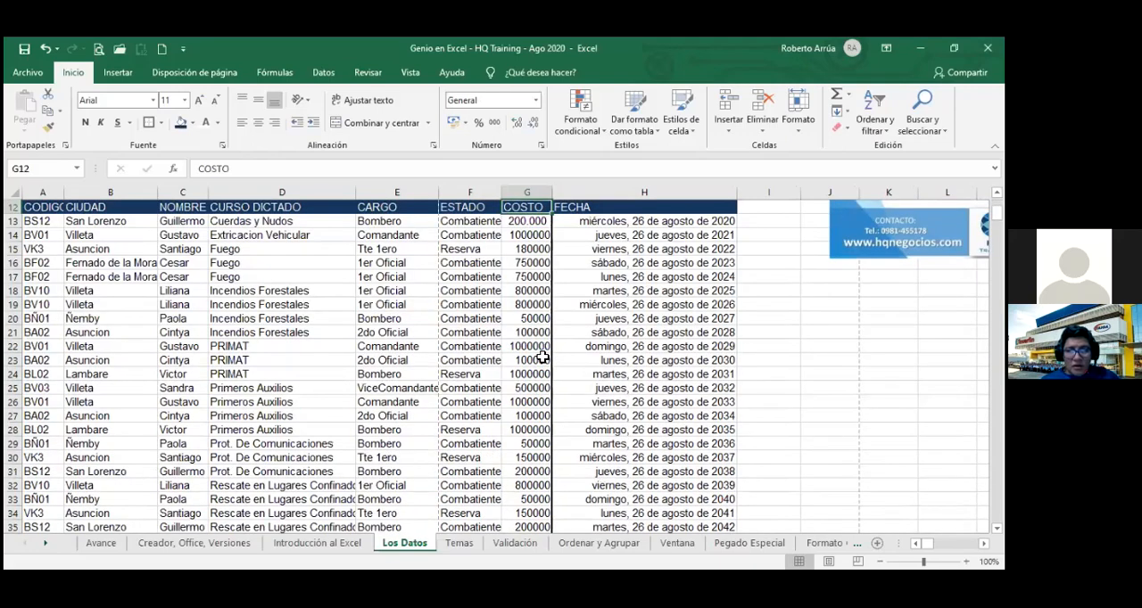
pyautogui.hotkey('ctrl', 'Down')
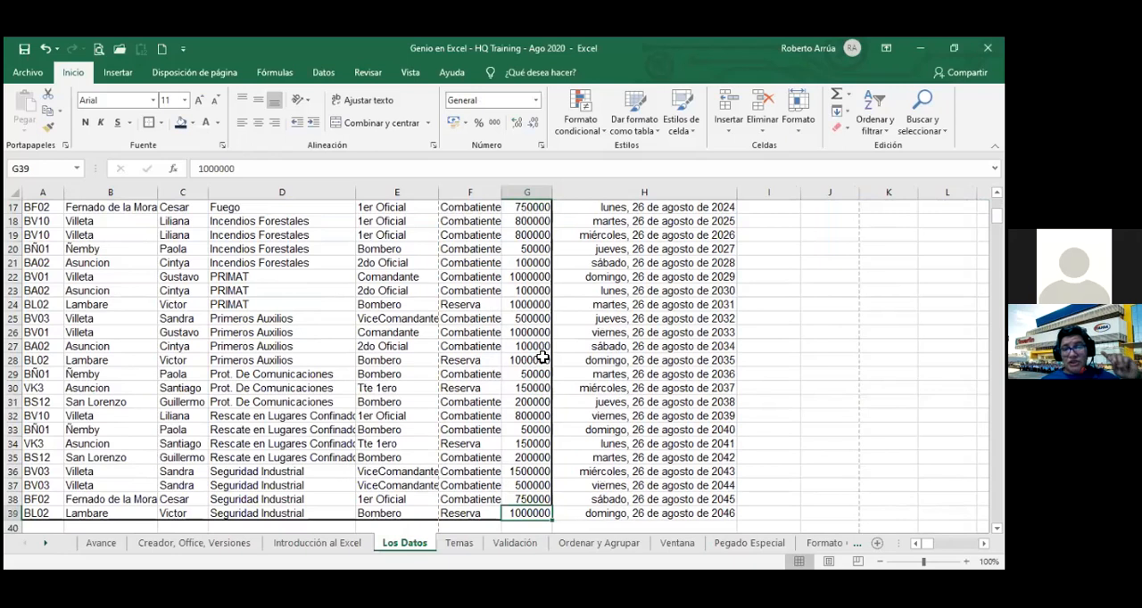
pyautogui.moveTo(542, 357); pyautogui.dragTo(535, 389)
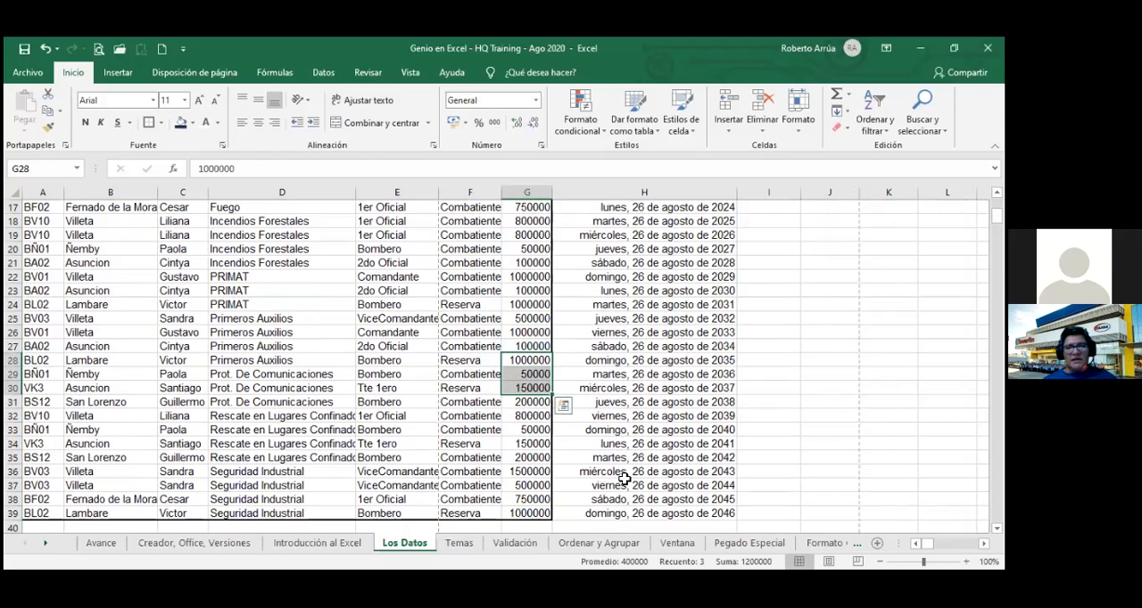
pyautogui.hotkey('ctrl', 'Up')
pyautogui.press('Down')
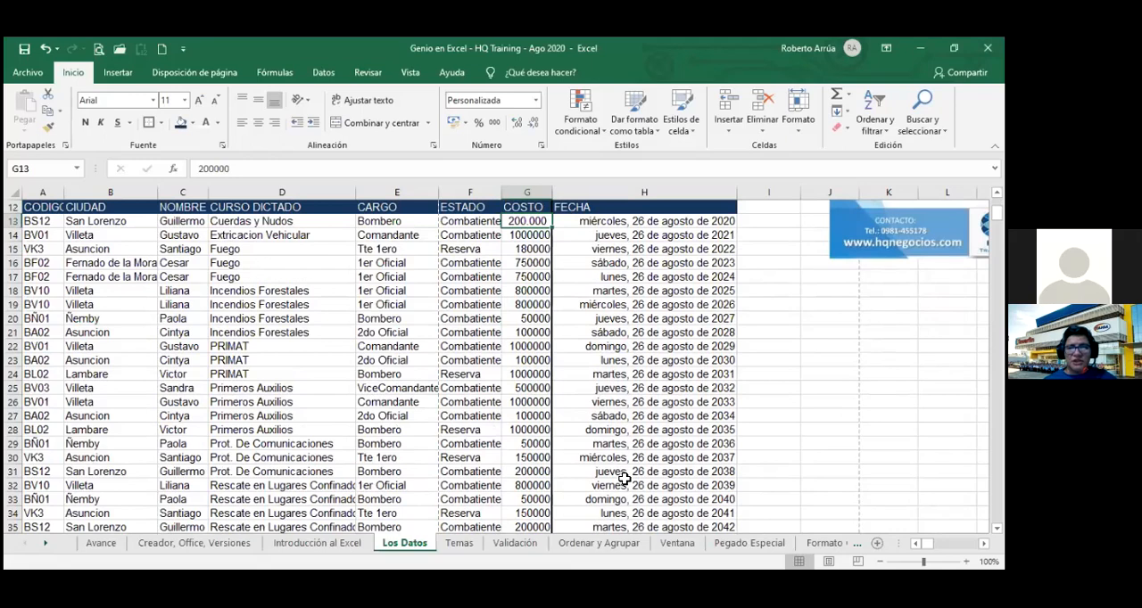
pyautogui.hotkey('ctrl', 'shift', 'Down')
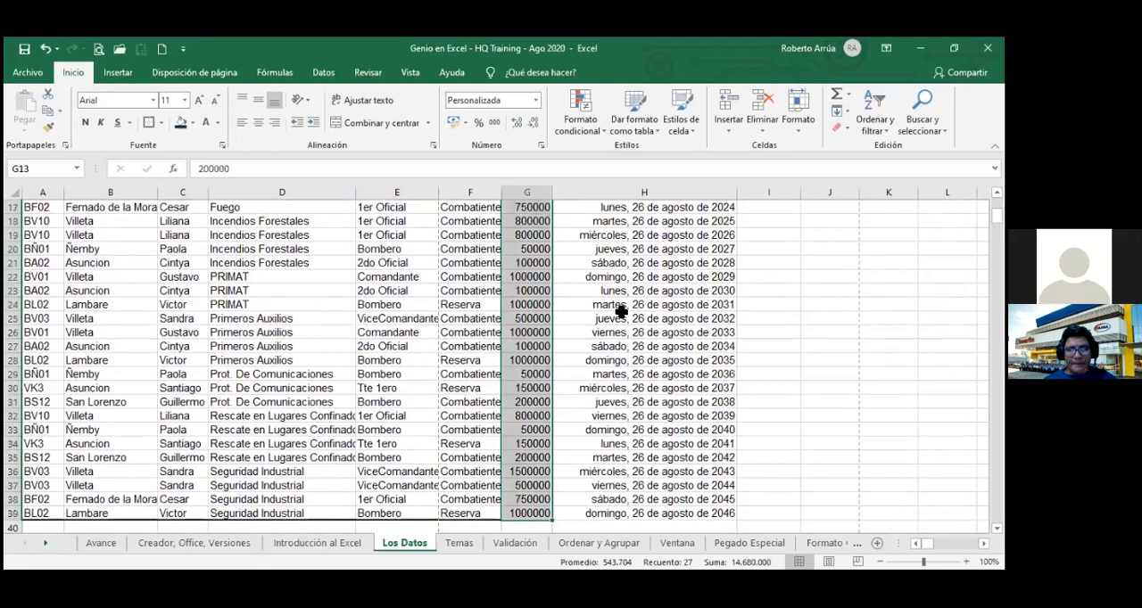
pyautogui.click(494, 125)
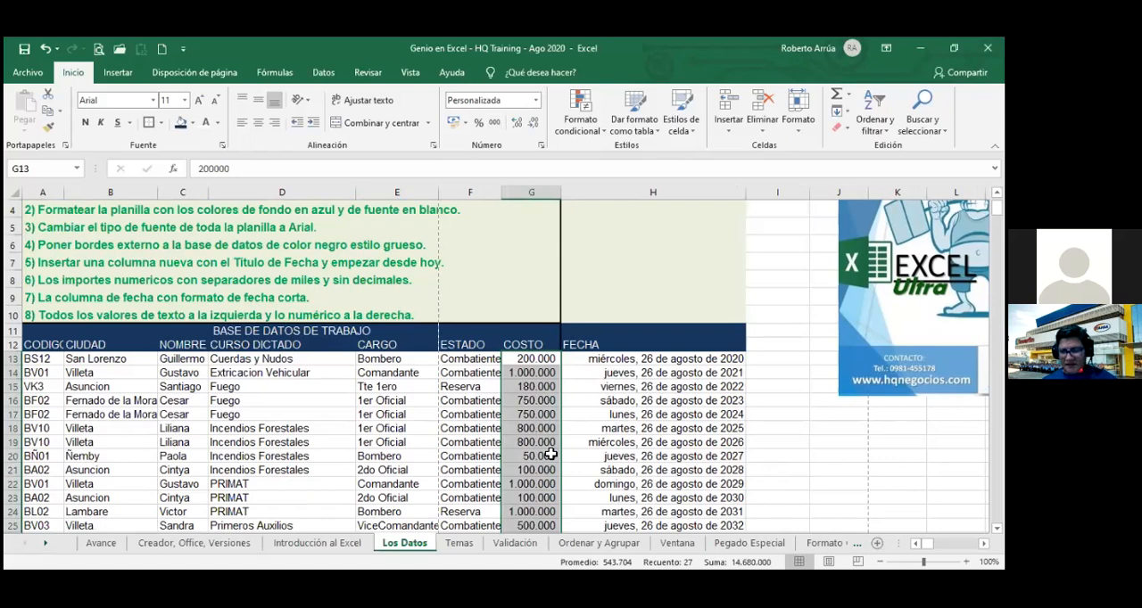
pyautogui.click(552, 401)
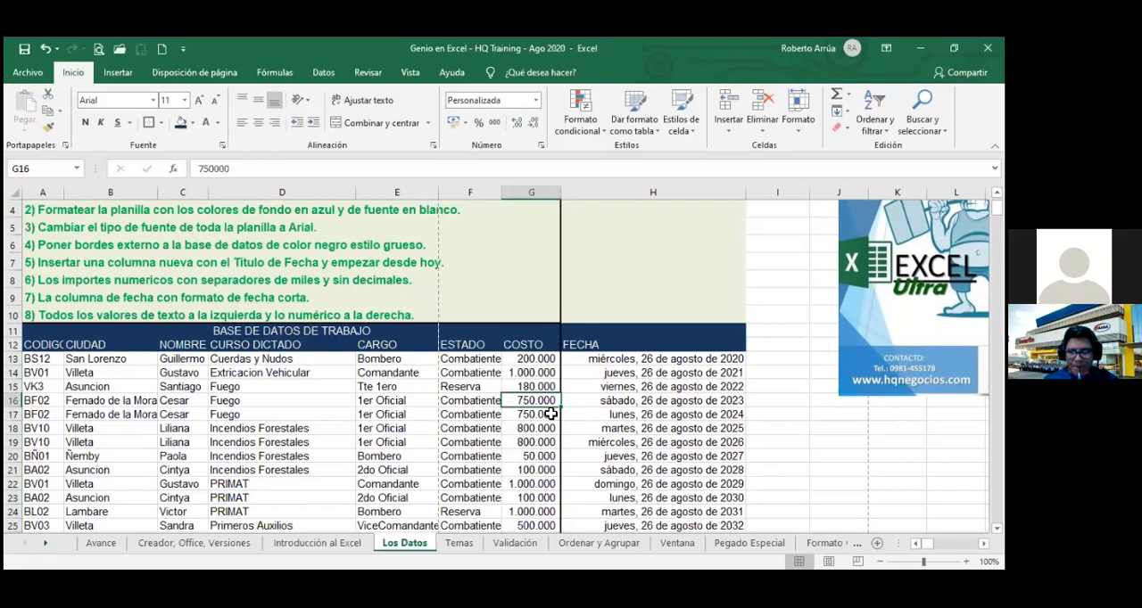
# Examine the underlying date value of the first FECHA cell, H13, in edit mode.
pyautogui.click(681, 359)
pyautogui.doubleClick(681, 359)
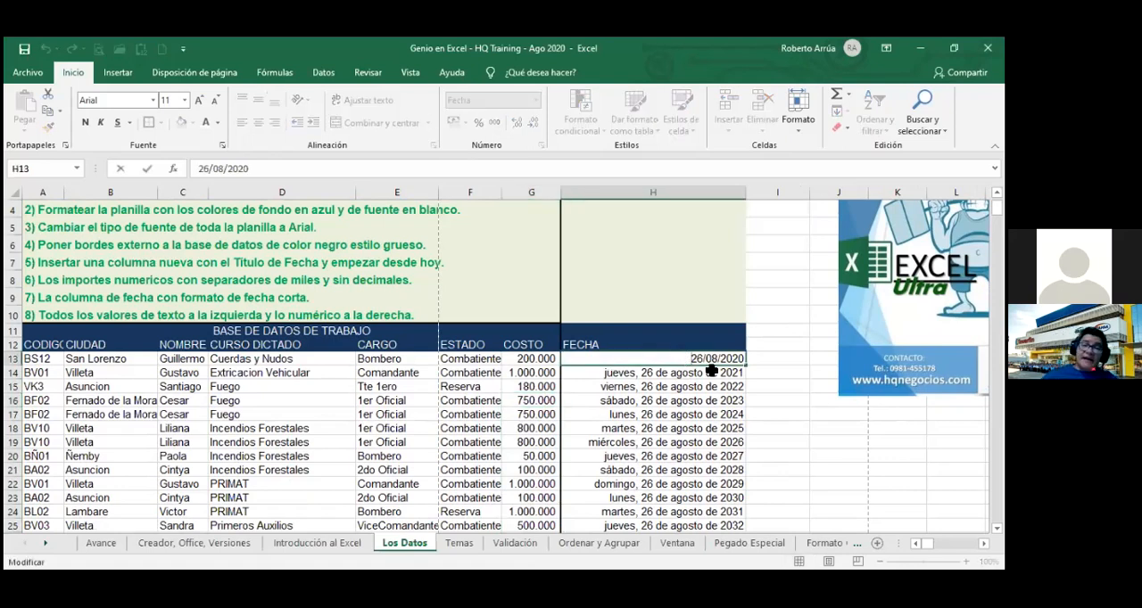
pyautogui.press('Return')
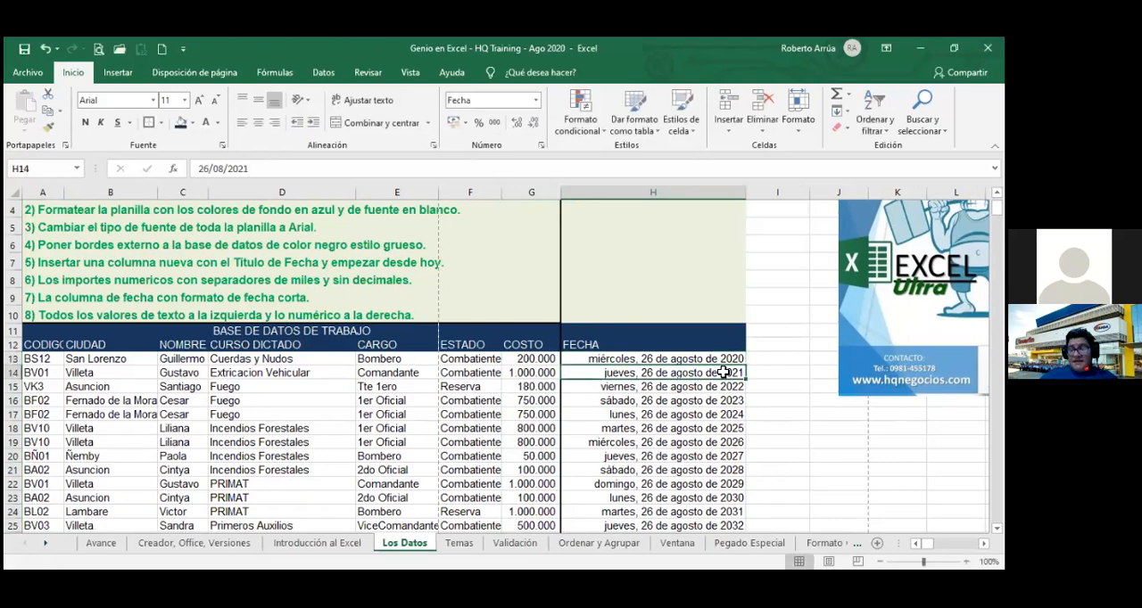
pyautogui.click(723, 359)
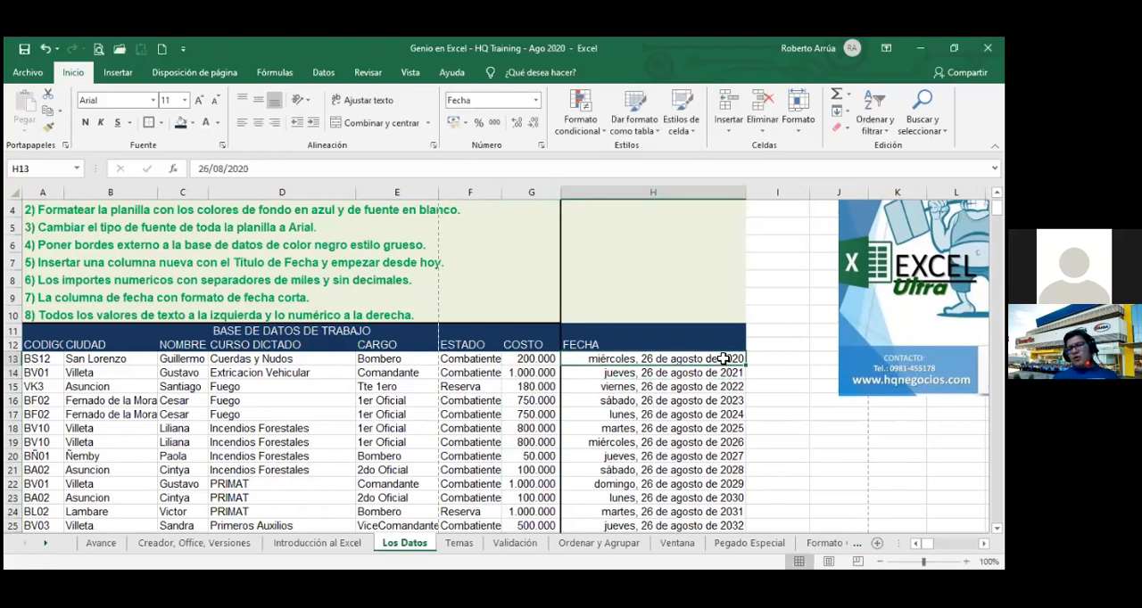
pyautogui.doubleClick(724, 359)
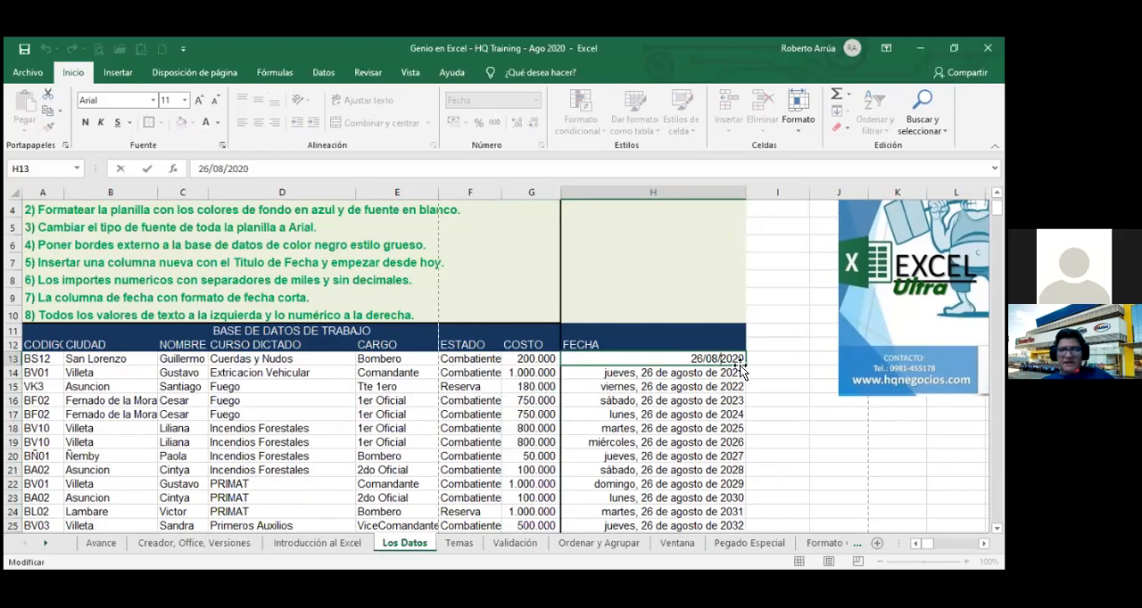
pyautogui.moveTo(740, 373); pyautogui.dragTo(741, 369)
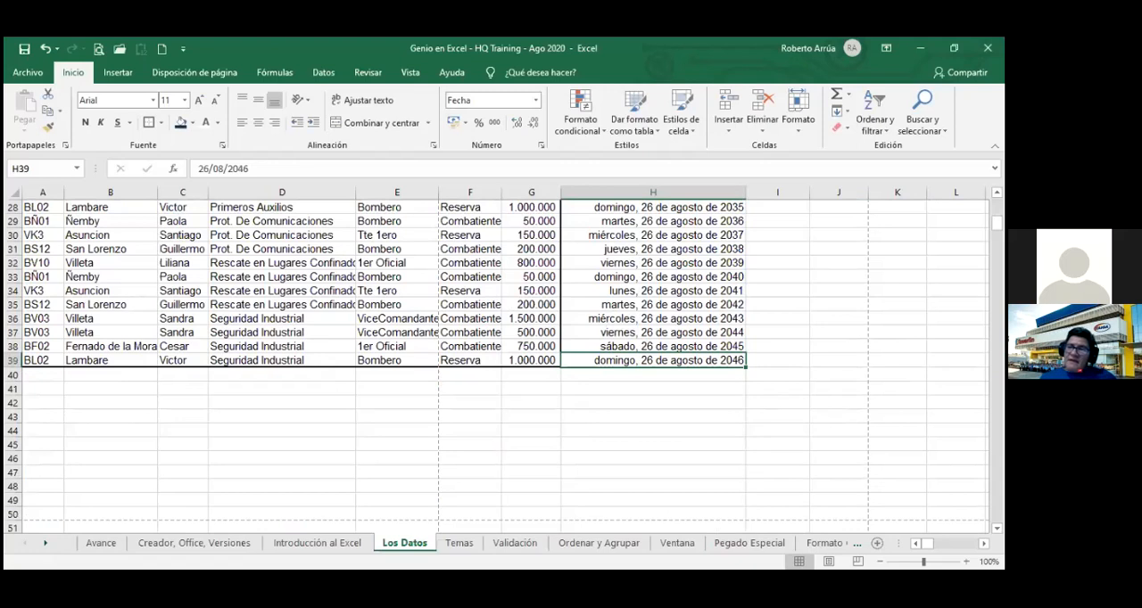
# Apply the Fecha corta number format to the FECHA dates from H13 down to H39.
pyautogui.scroll(9, 726, 415)
pyautogui.click(725, 417)
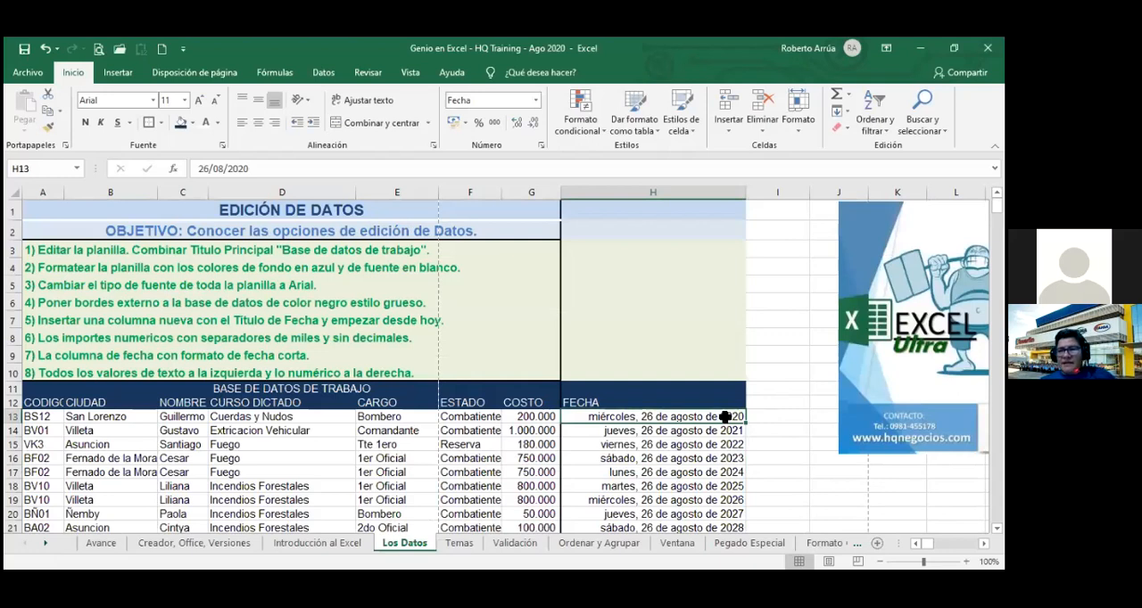
pyautogui.hotkey('ctrl', 'shift', 'Down')
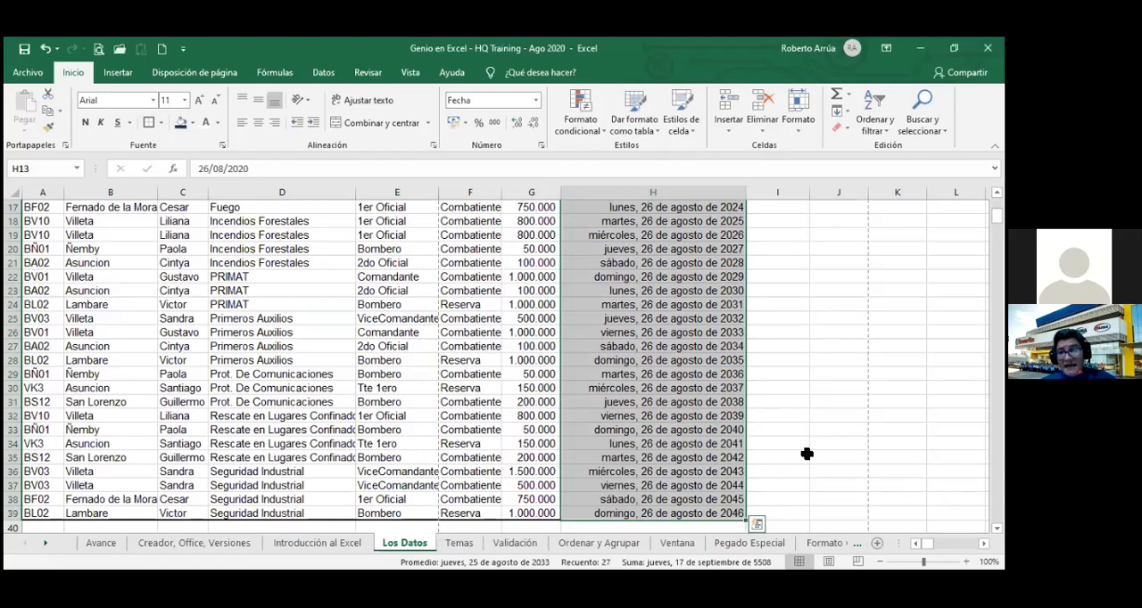
pyautogui.click(538, 101)
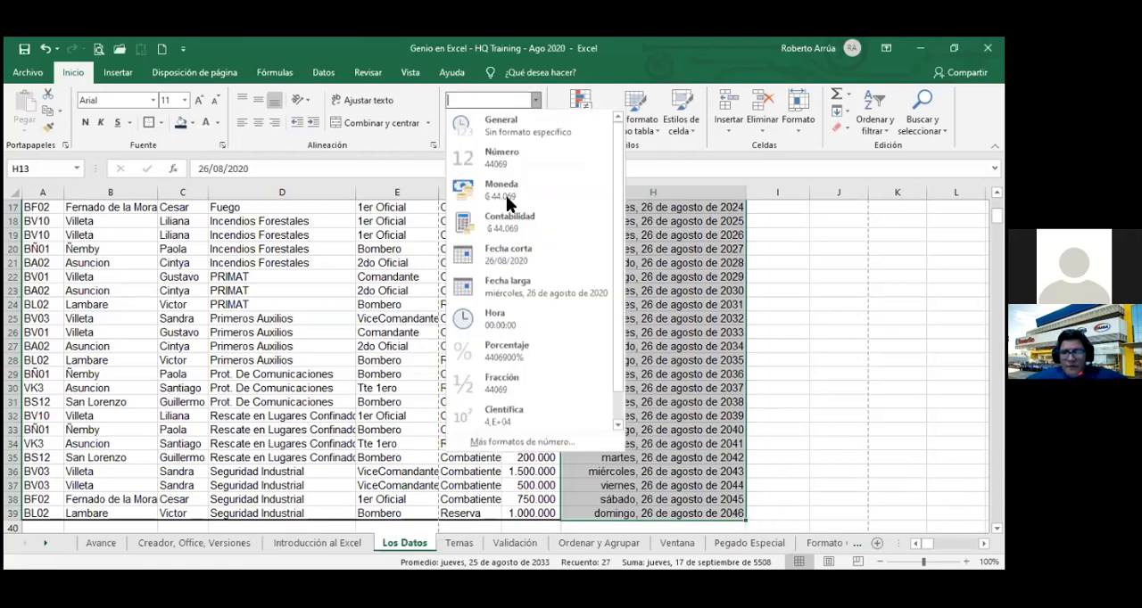
pyautogui.click(523, 252)
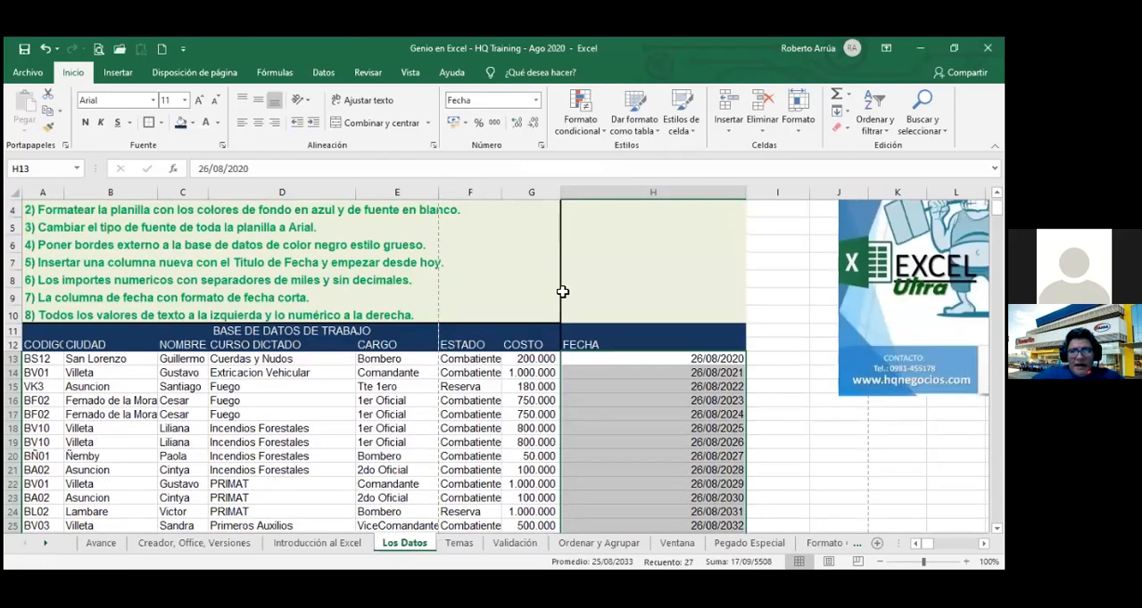
pyautogui.click(653, 419)
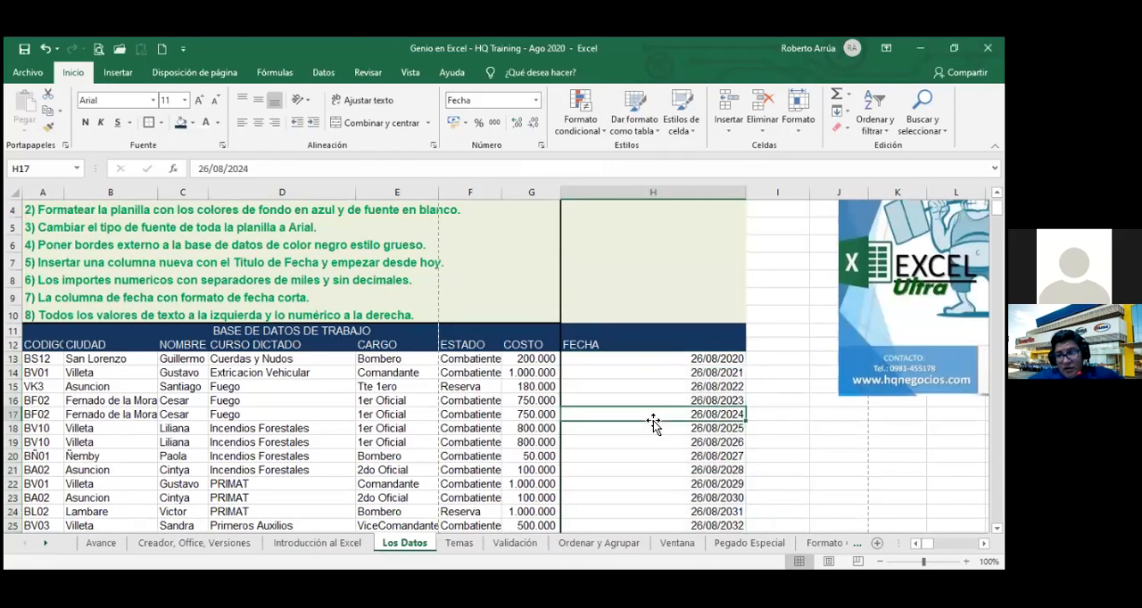
# Autofit the width of column H to the short FECHA dates and deselect the column.
pyautogui.click(676, 358)
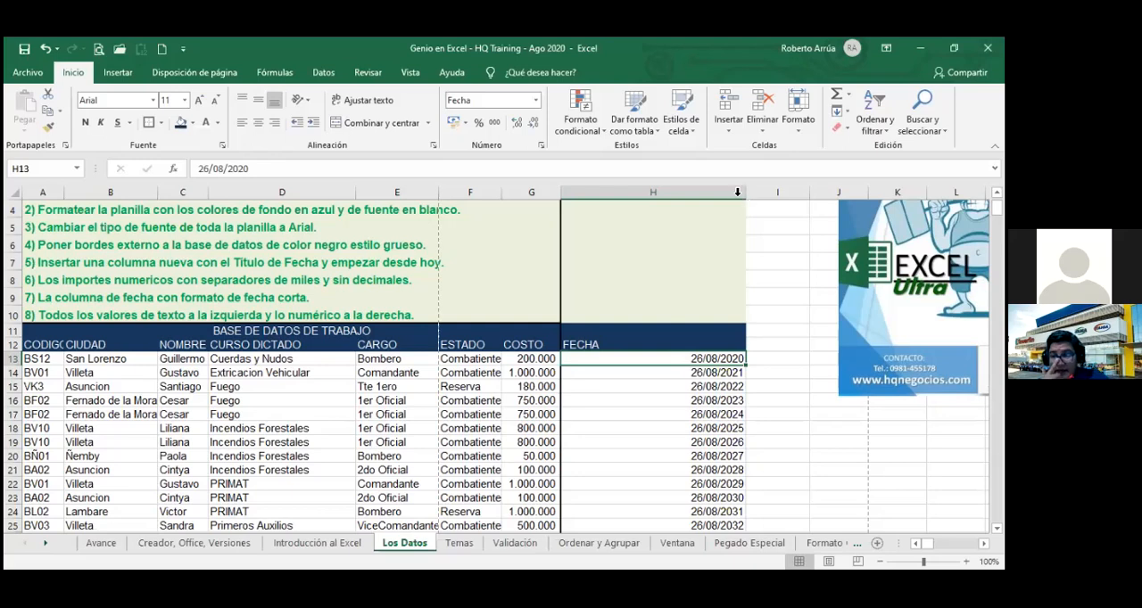
pyautogui.click(627, 192)
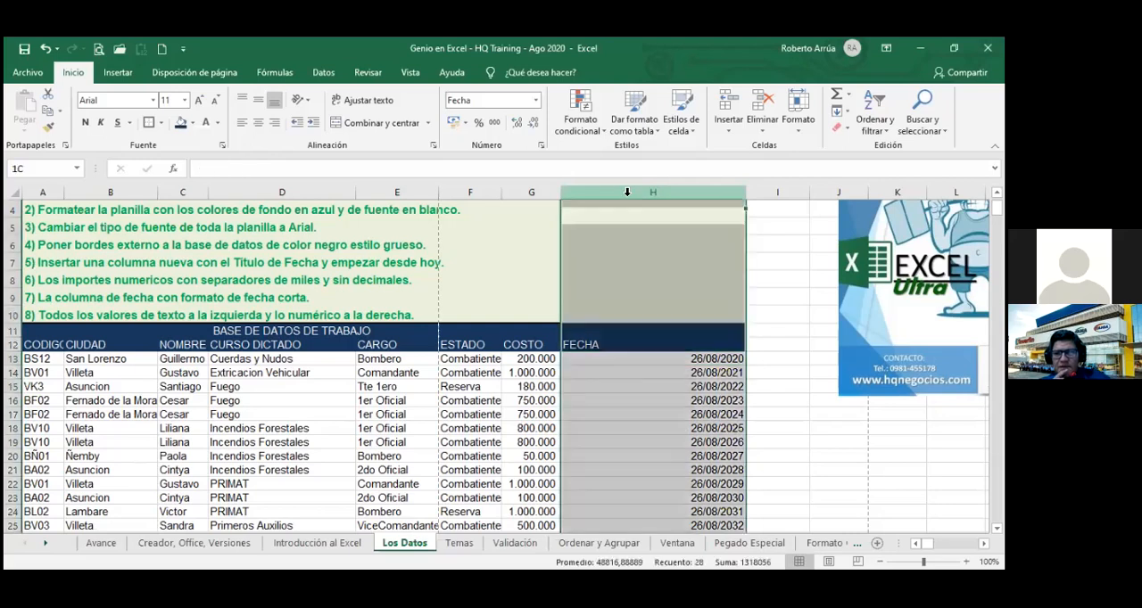
pyautogui.doubleClick(746, 190)
pyautogui.click(674, 278)
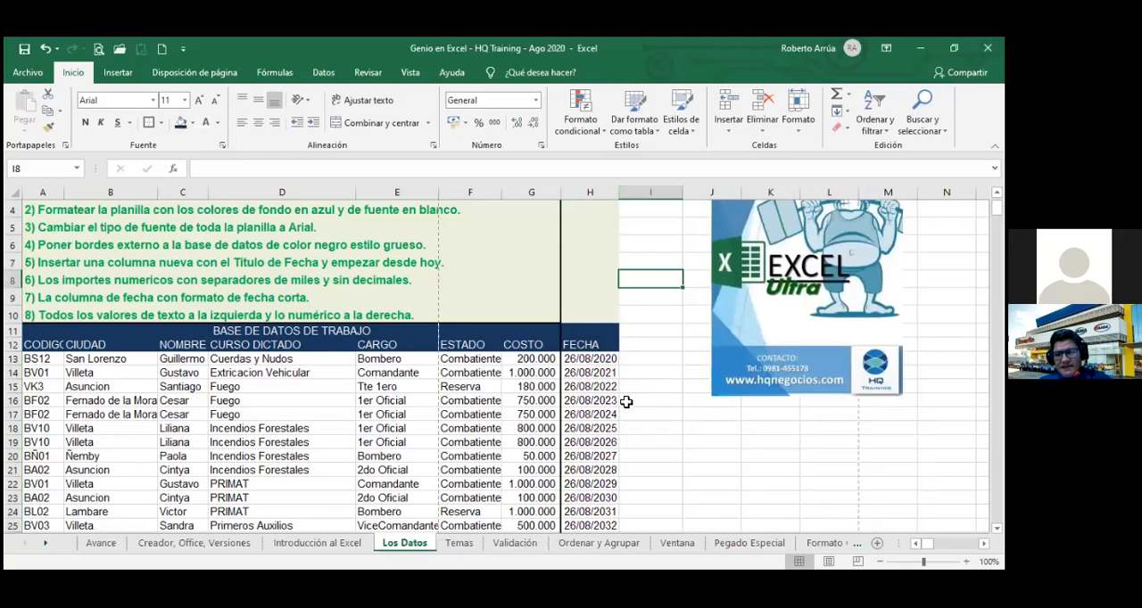
pyautogui.click(657, 398)
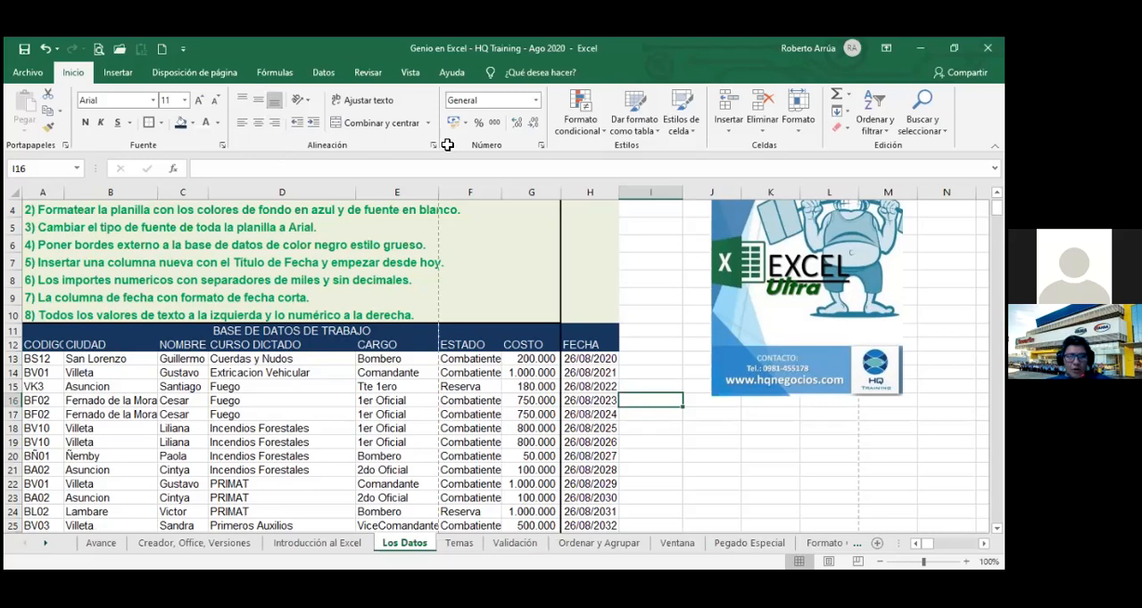
pyautogui.click(684, 281)
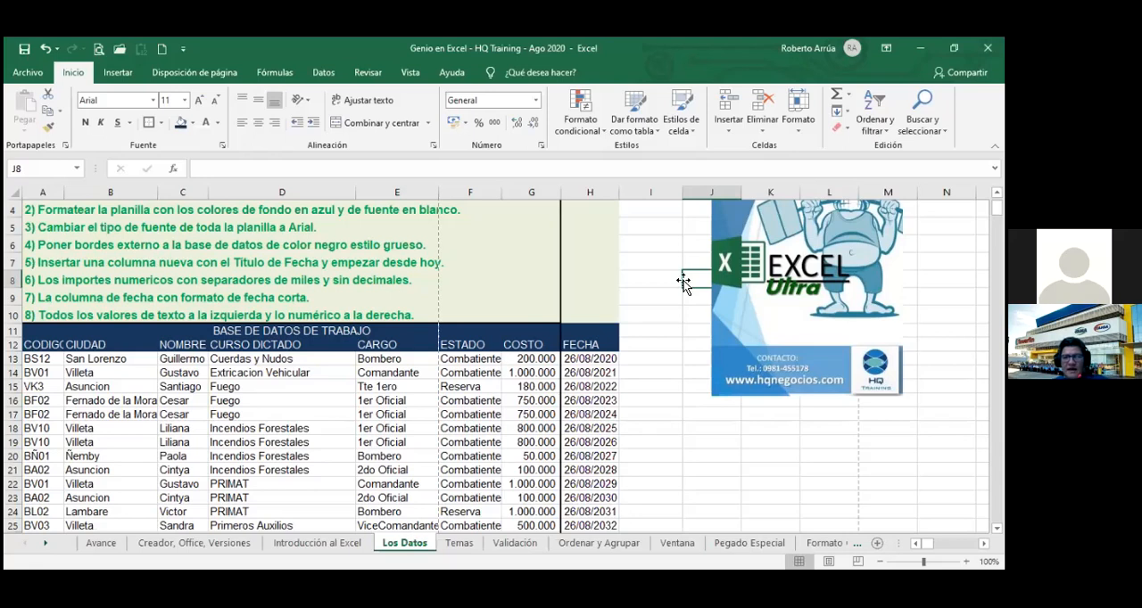
pyautogui.click(490, 523)
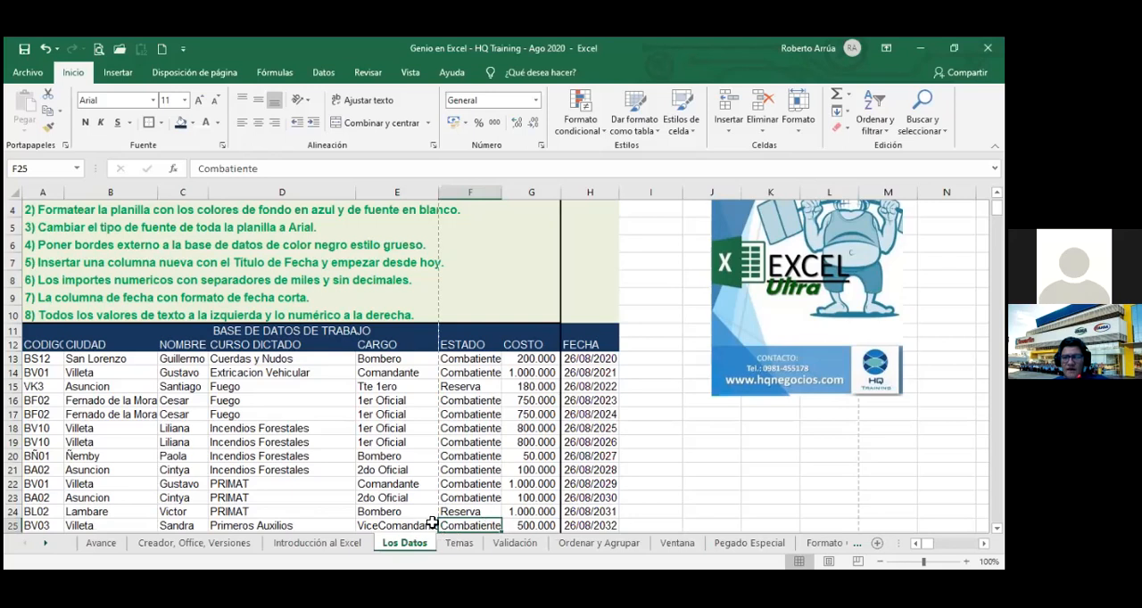
pyautogui.click(430, 526)
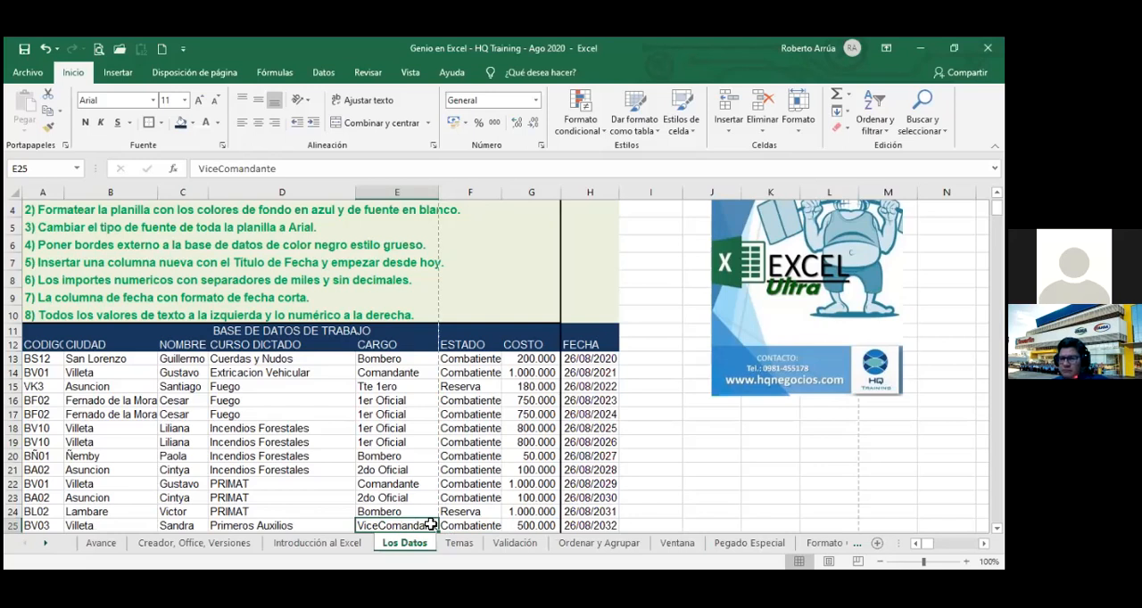
pyautogui.write('3')
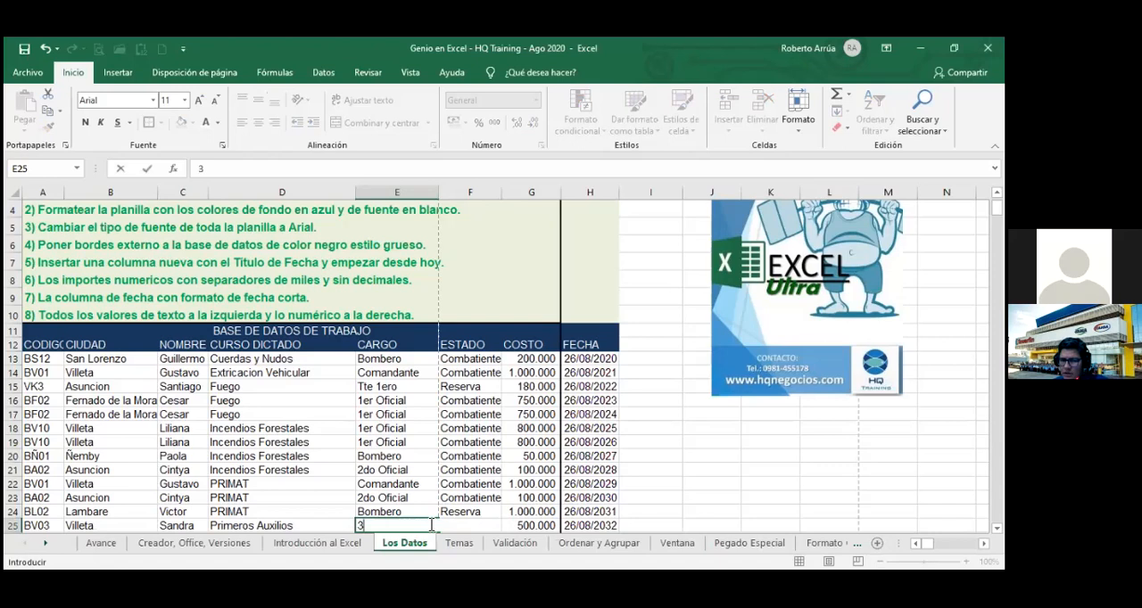
pyautogui.press('Escape')
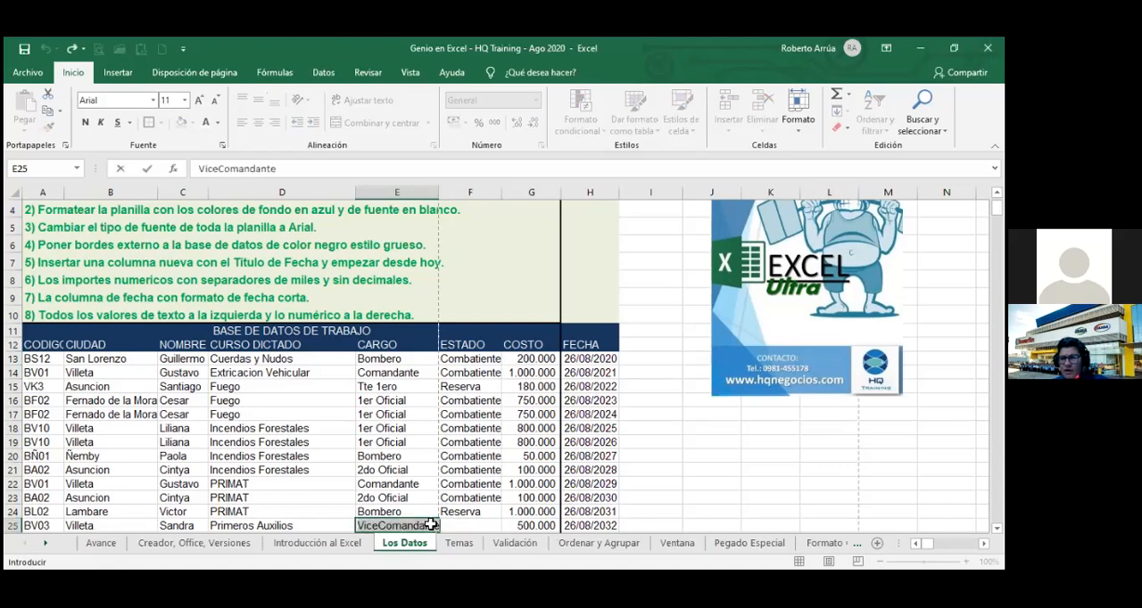
# Check the last rows of the Los Datos database and switch to the Temas sheet.
pyautogui.press('pagedown')
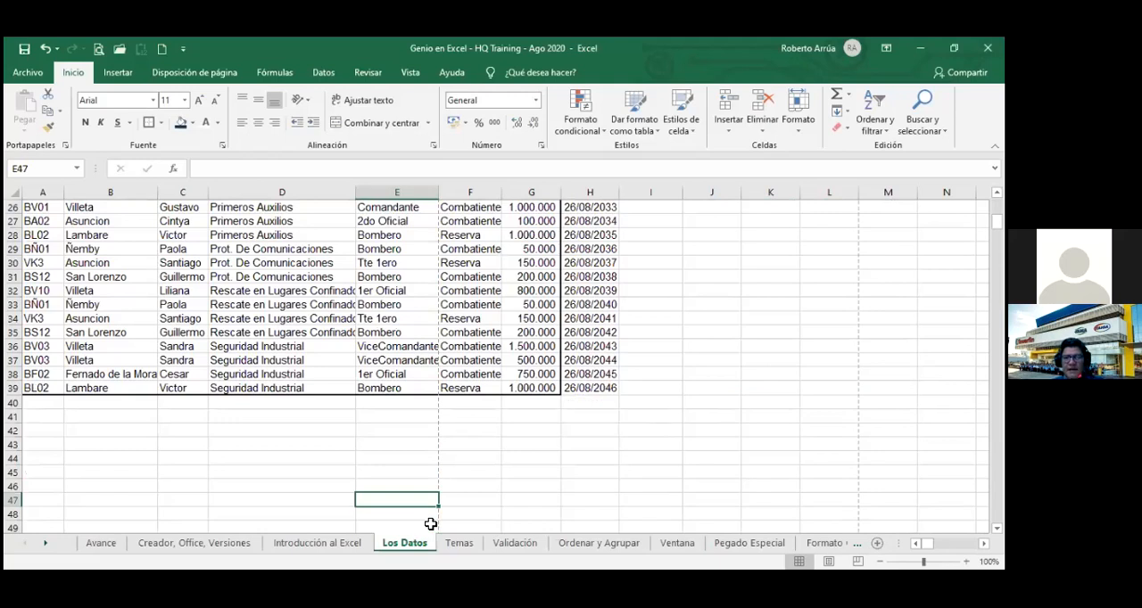
pyautogui.hotkey('ctrl', 'pagedown')
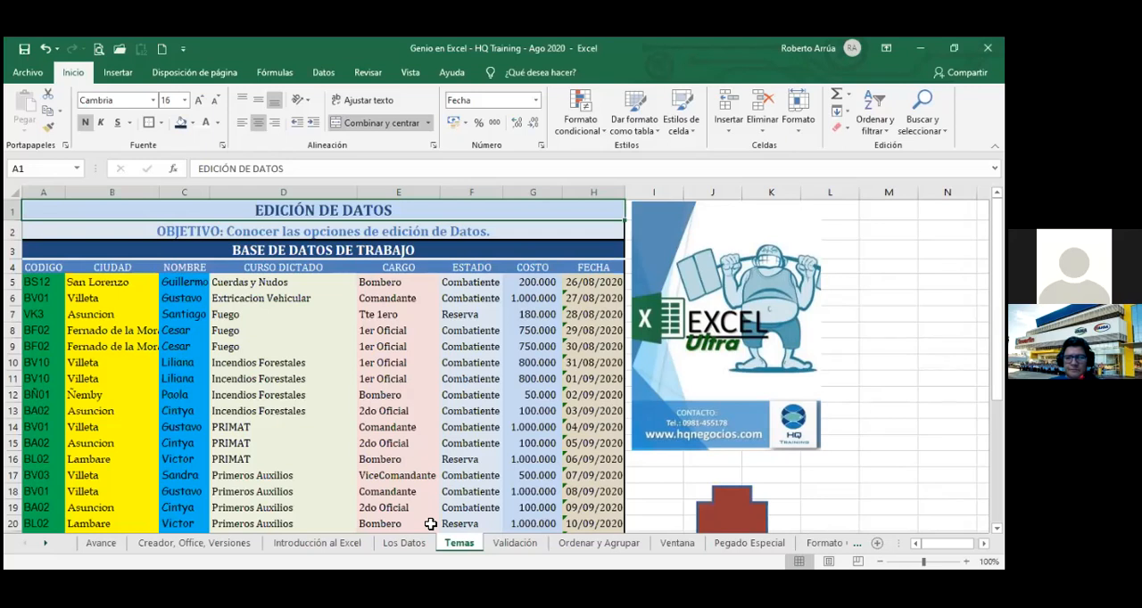
pyautogui.hotkey('ctrl', 'pageup')
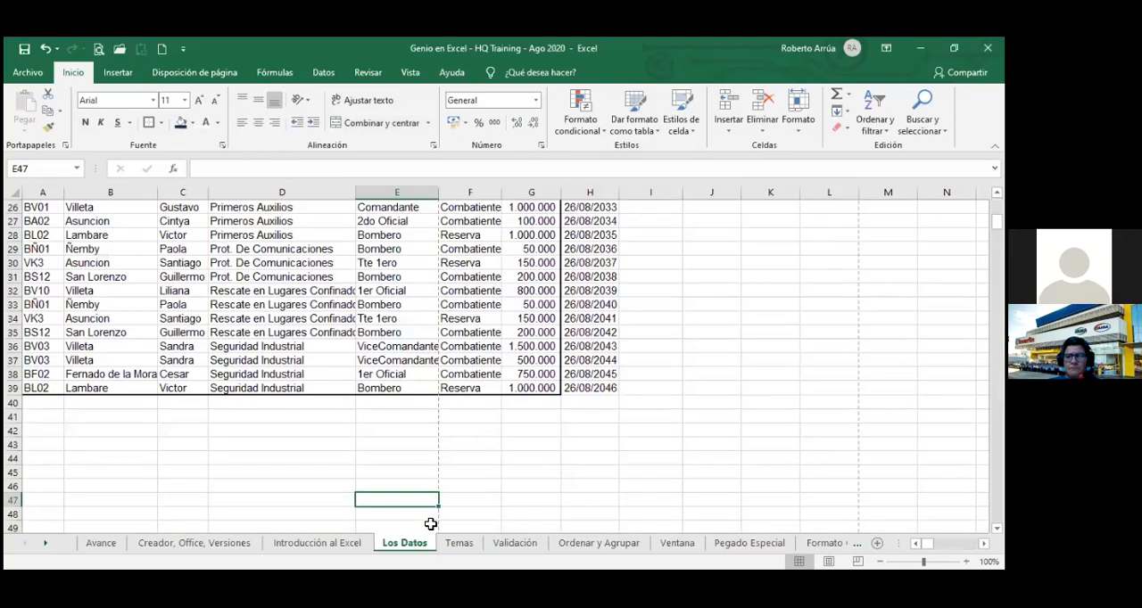
pyautogui.hotkey('ctrl', 'pagedown')
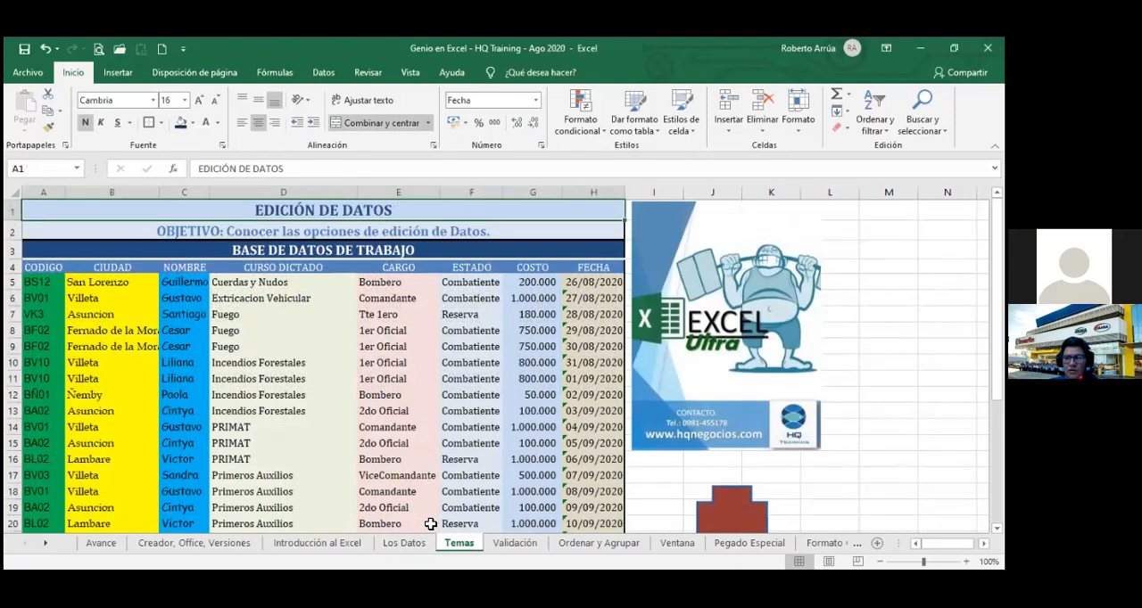
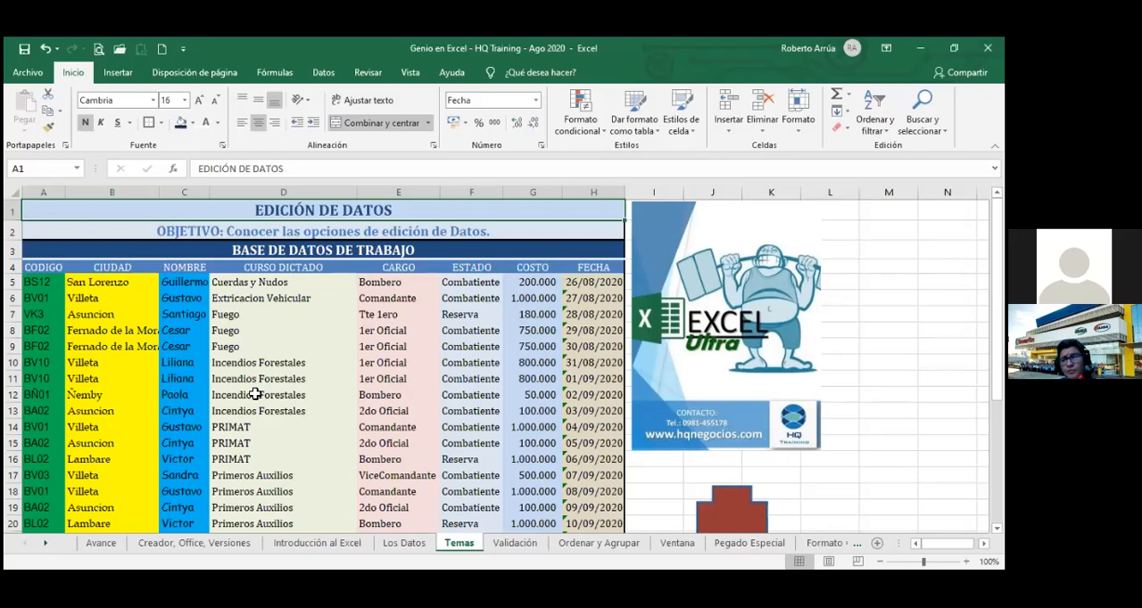
# Examine which fill colours are assigned to the CODIGO, CIUDAD, NOMBRE and CURSO DICTADO data cells.
pyautogui.click(44, 282)
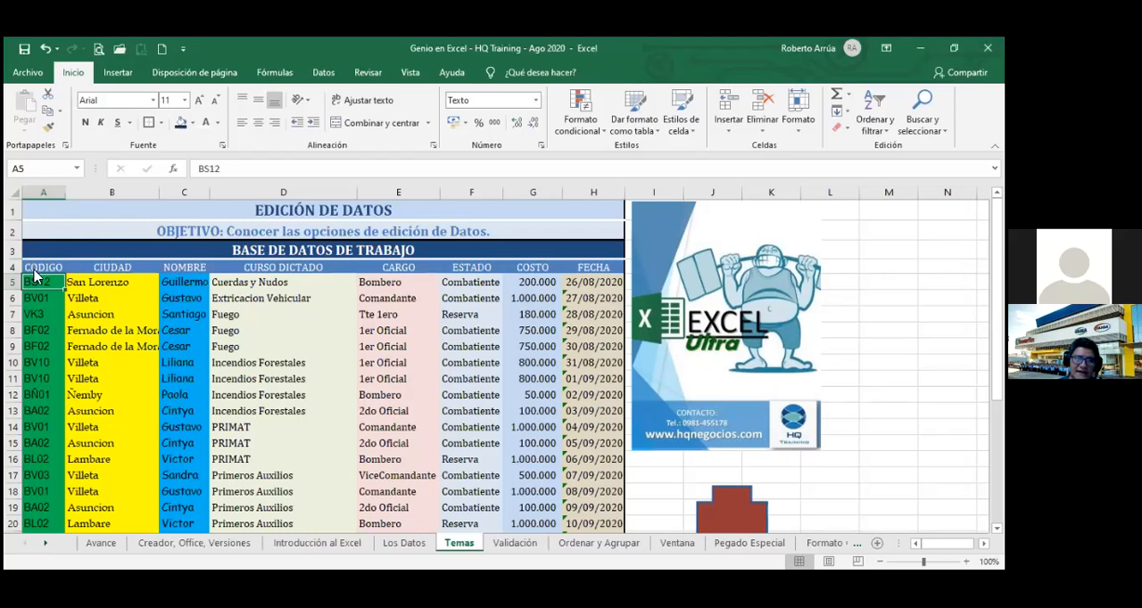
pyautogui.click(193, 123)
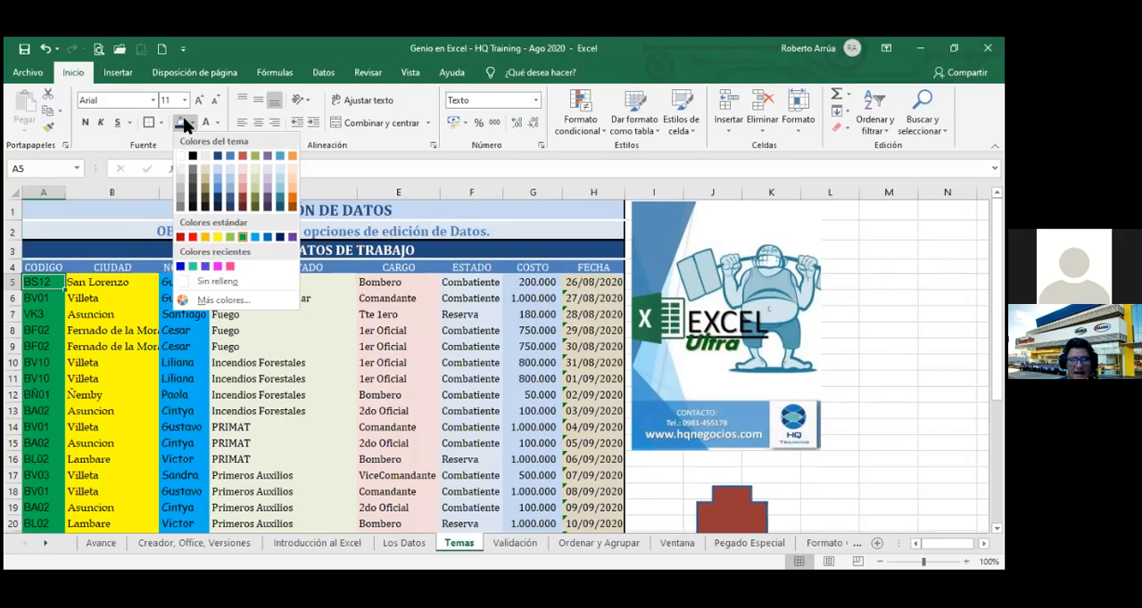
pyautogui.click(105, 285)
pyautogui.click(103, 283)
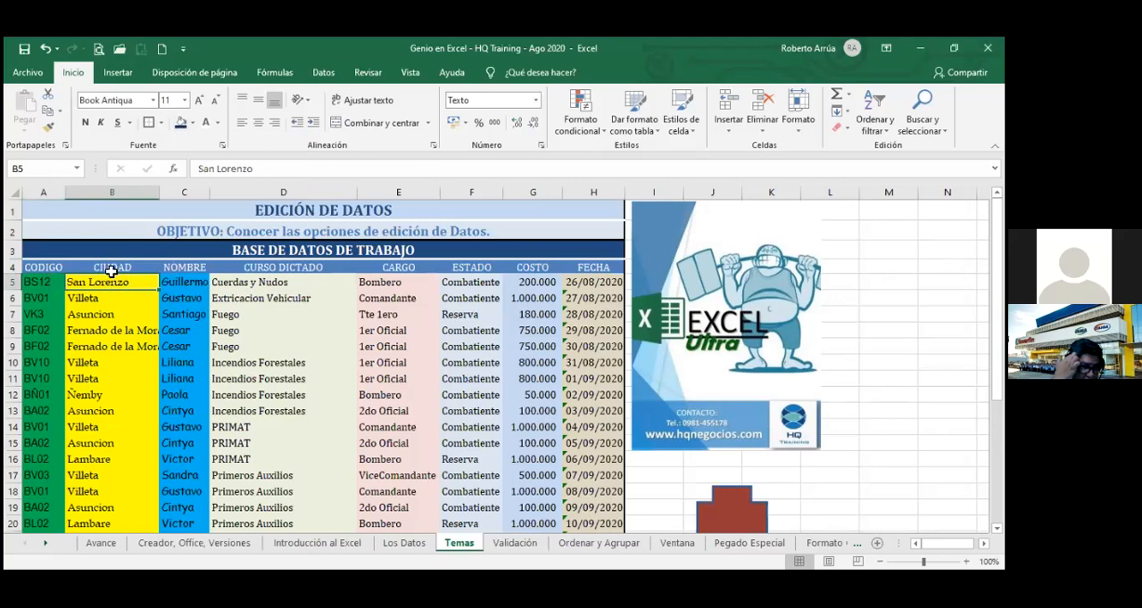
pyautogui.click(192, 124)
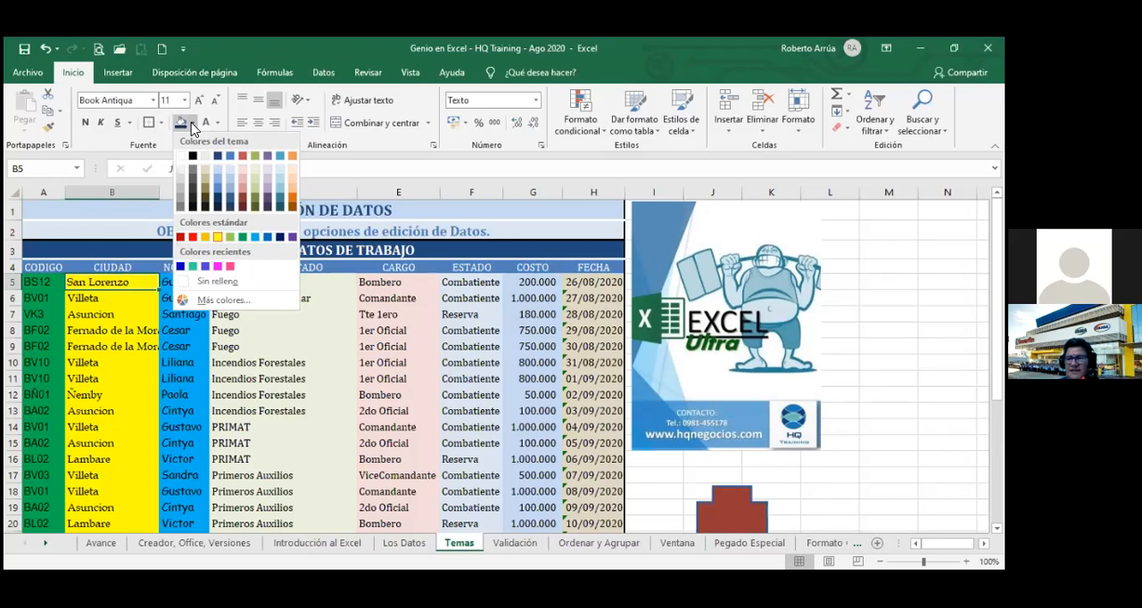
pyautogui.click(154, 193)
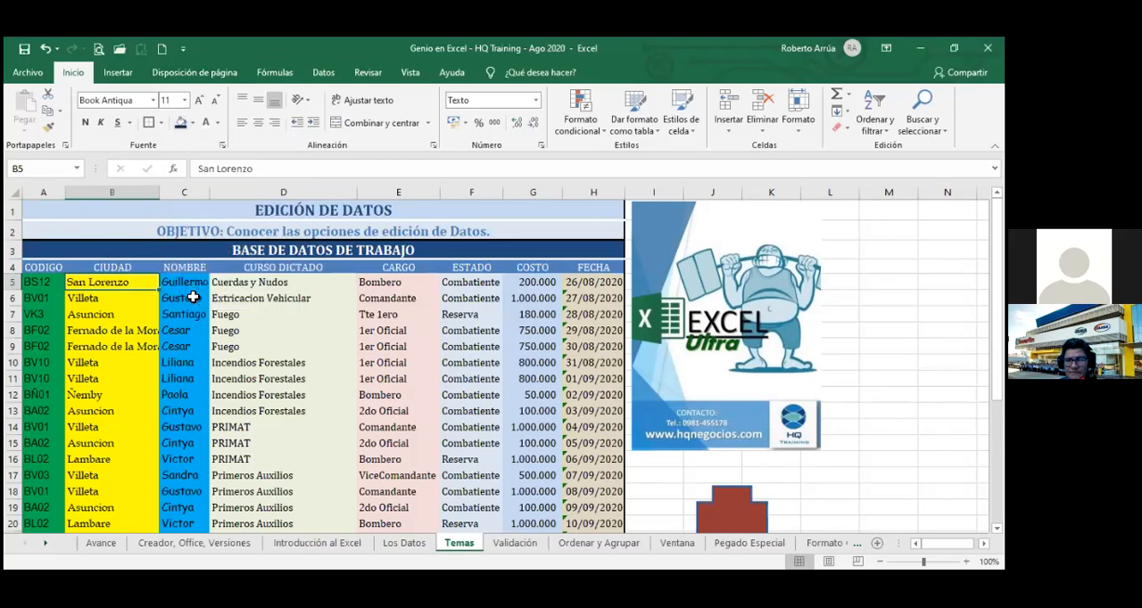
pyautogui.click(192, 298)
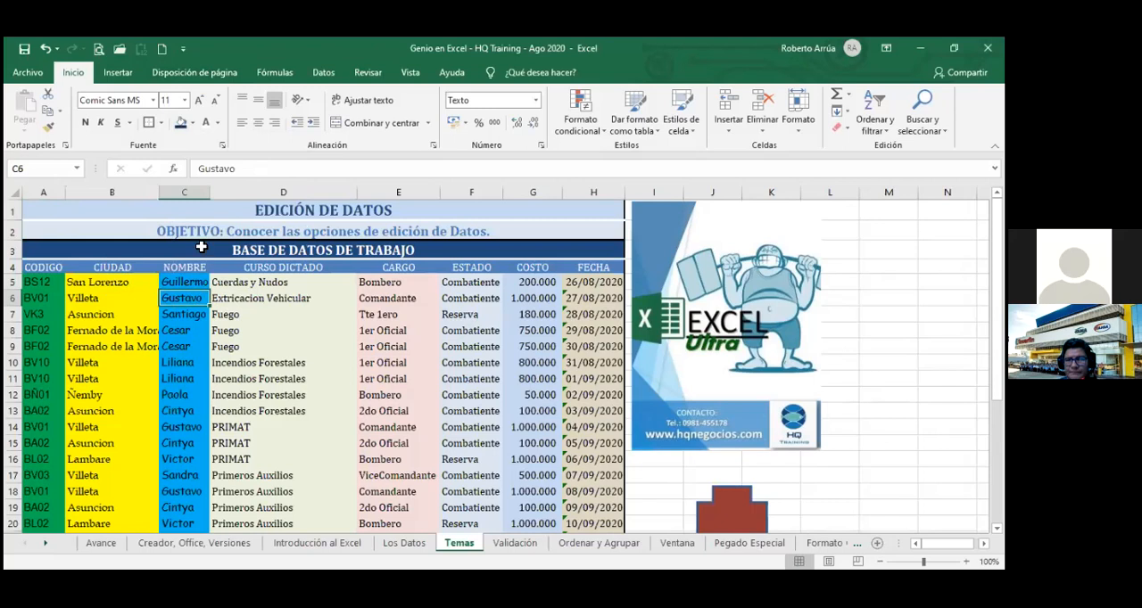
pyautogui.click(193, 125)
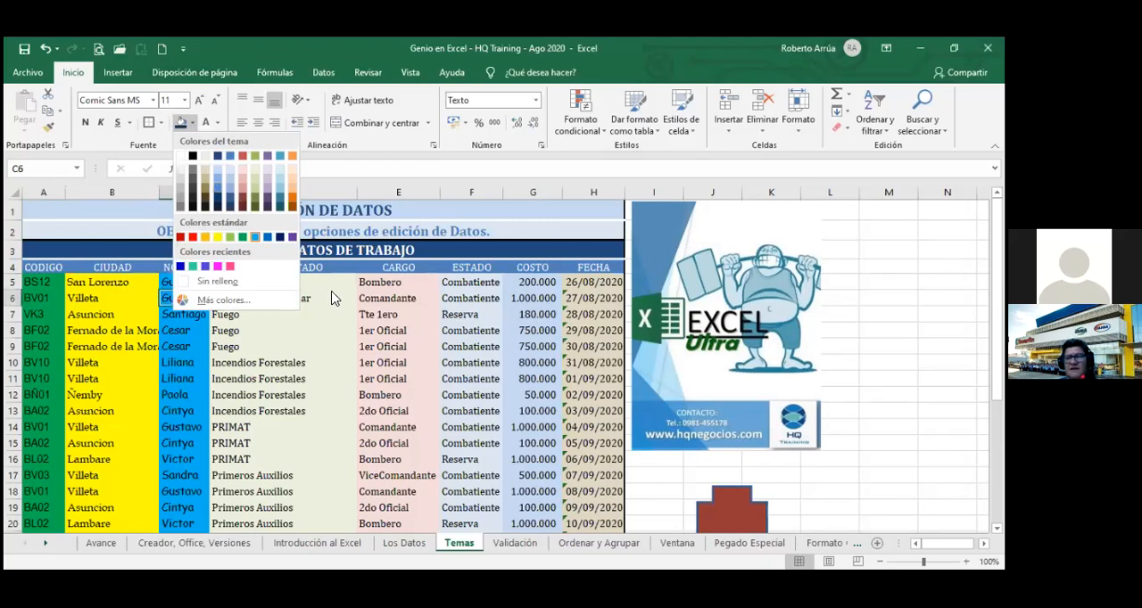
pyautogui.click(273, 287)
pyautogui.click(273, 284)
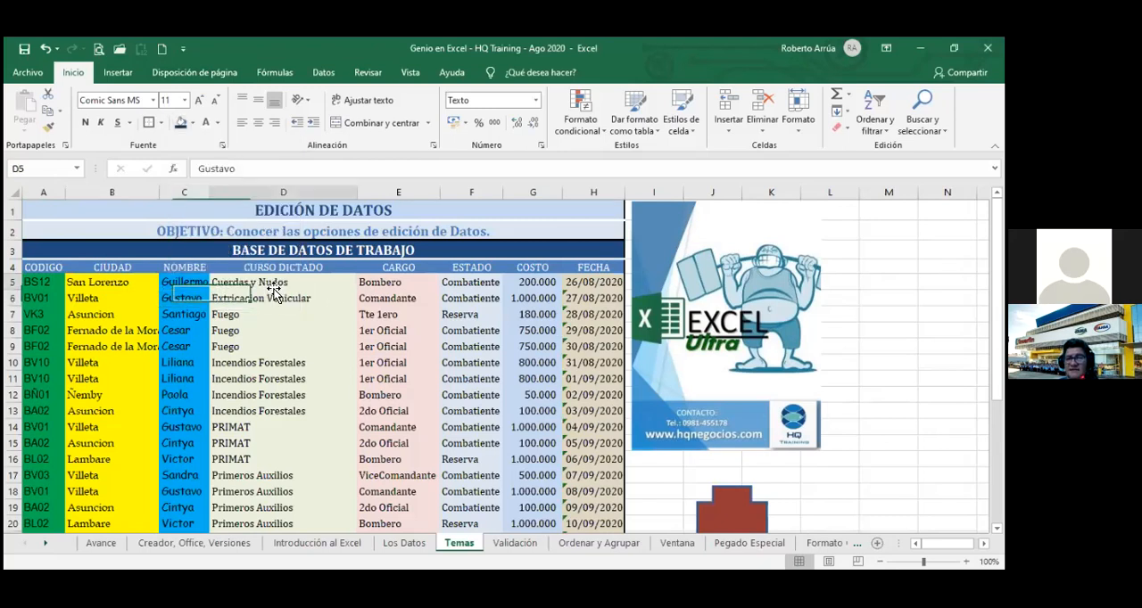
pyautogui.click(193, 123)
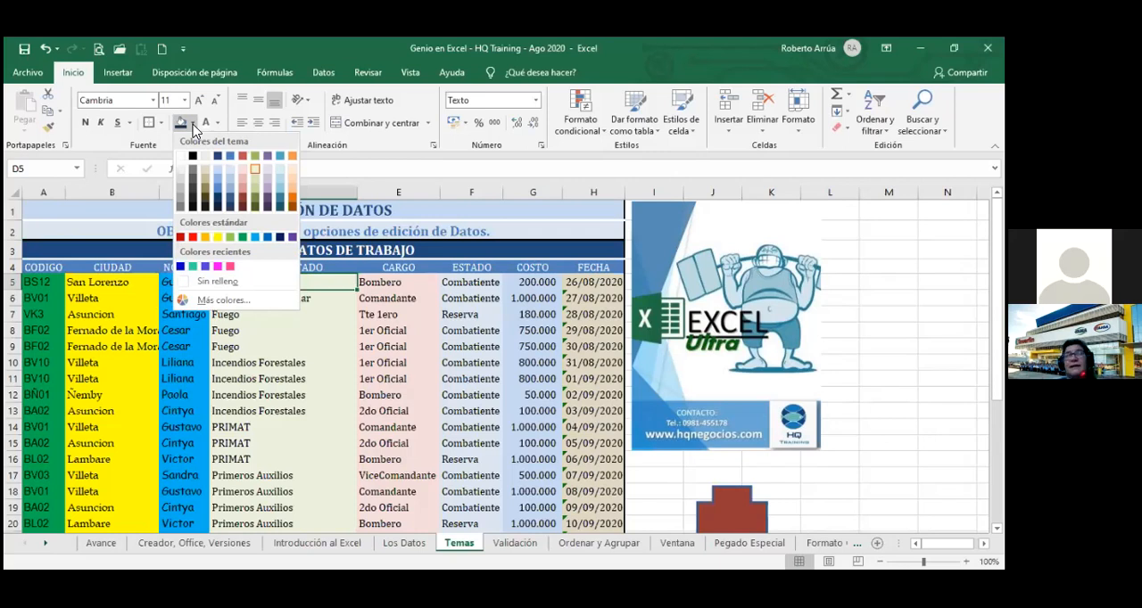
# Examine which fonts are assigned to the first data cells of the CODIGO, CIUDAD and CARGO columns.
pyautogui.click(44, 281)
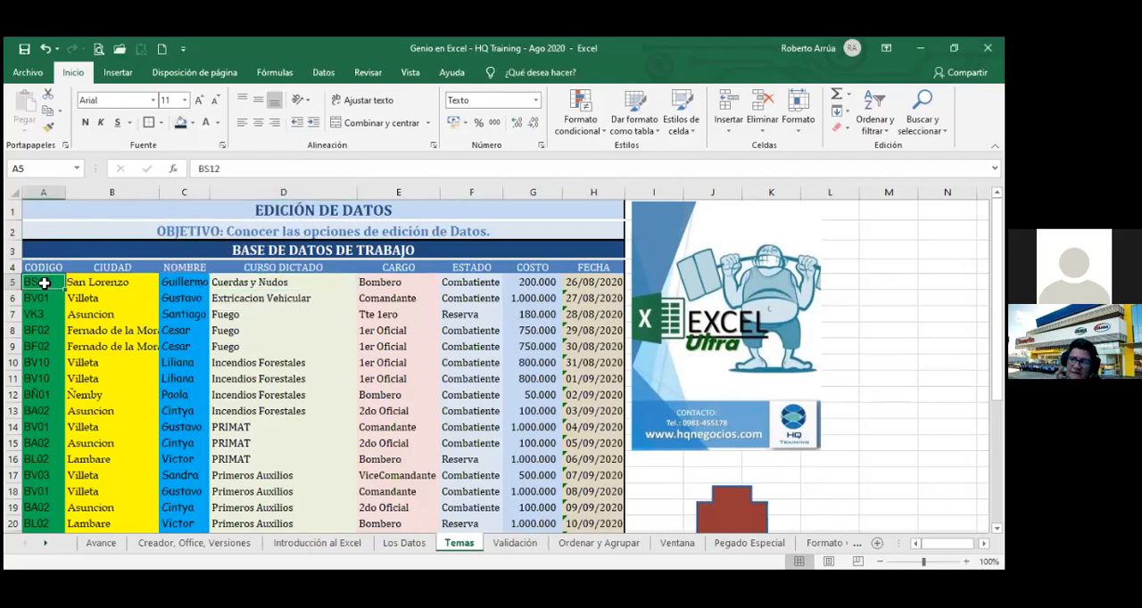
pyautogui.click(156, 101)
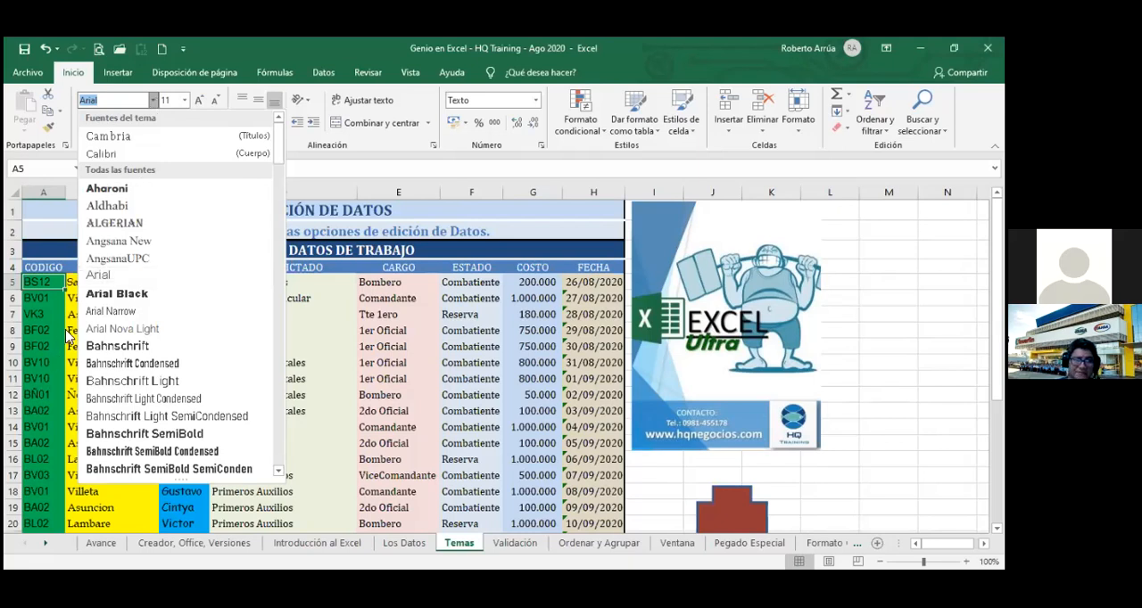
pyautogui.press('Escape')
pyautogui.click(91, 286)
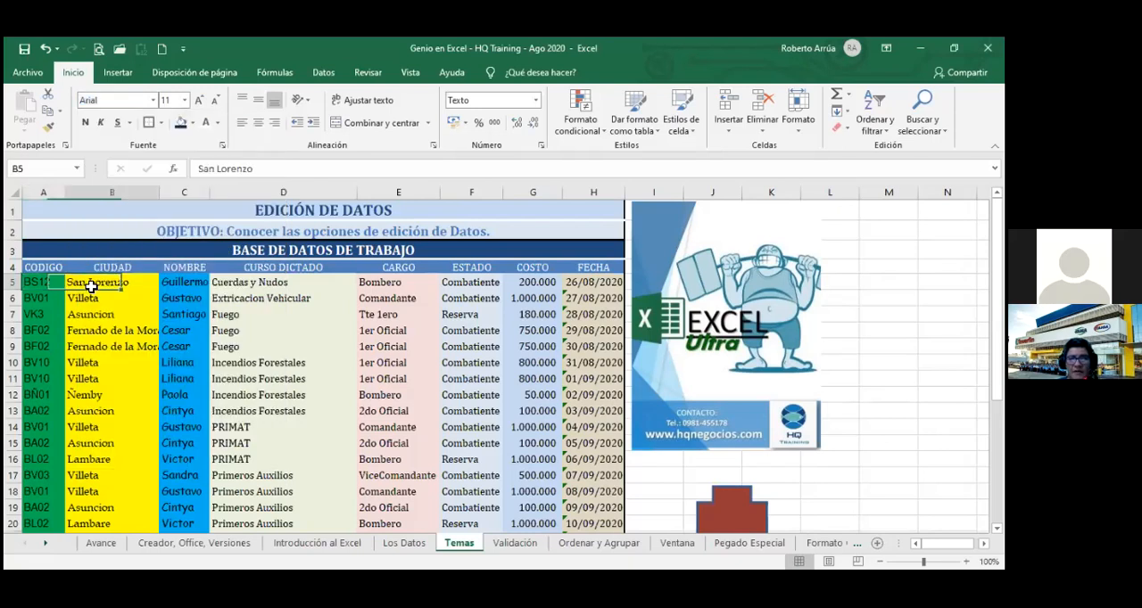
pyautogui.click(154, 101)
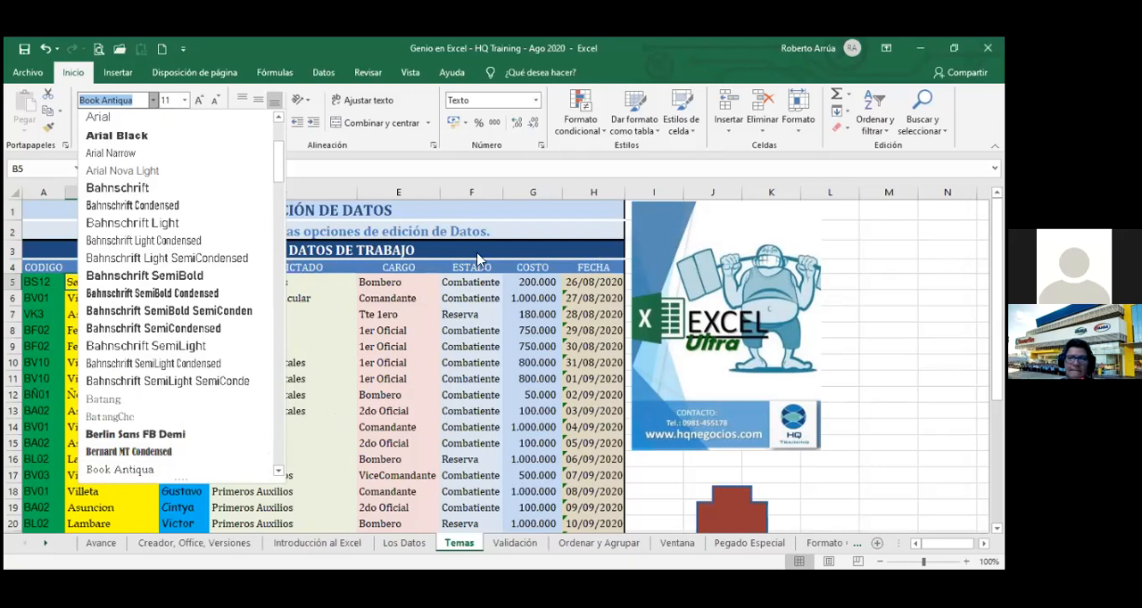
pyautogui.click(396, 186)
pyautogui.click(396, 186)
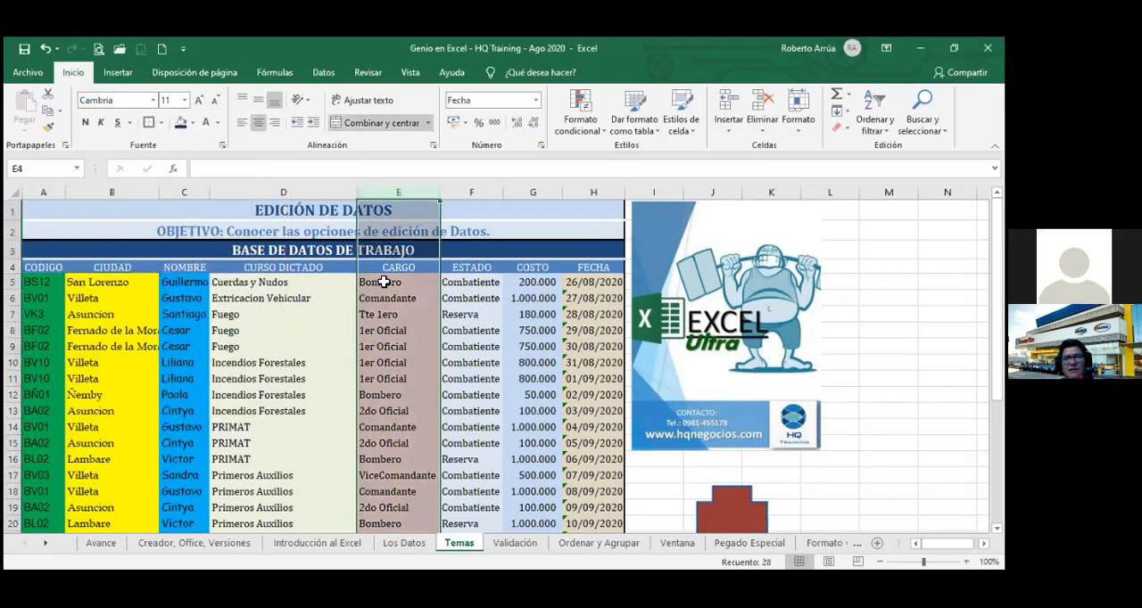
pyautogui.click(384, 282)
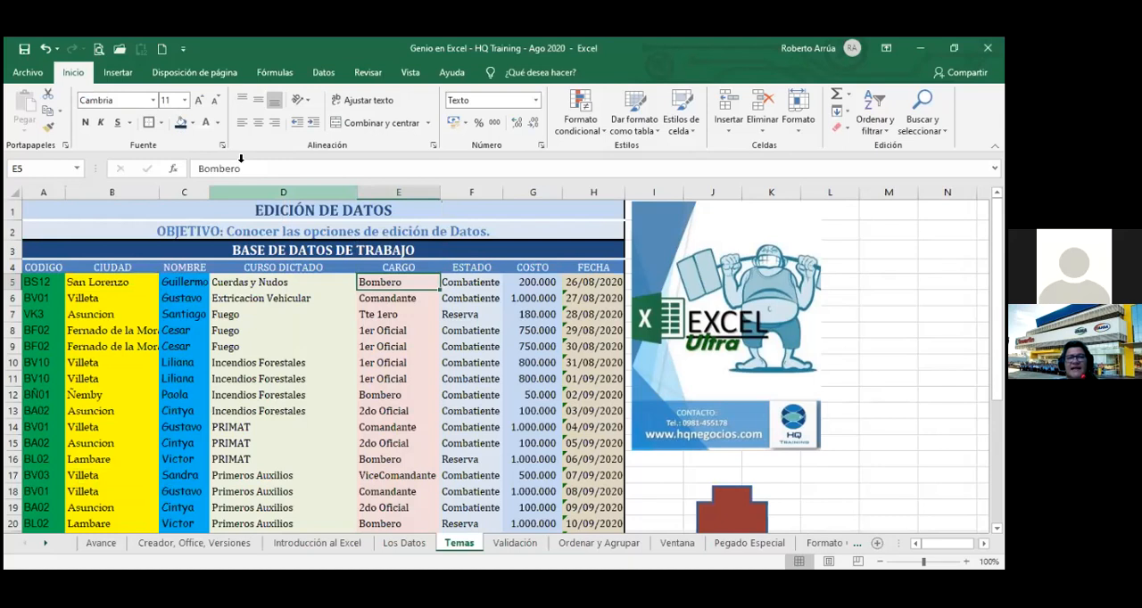
pyautogui.click(154, 101)
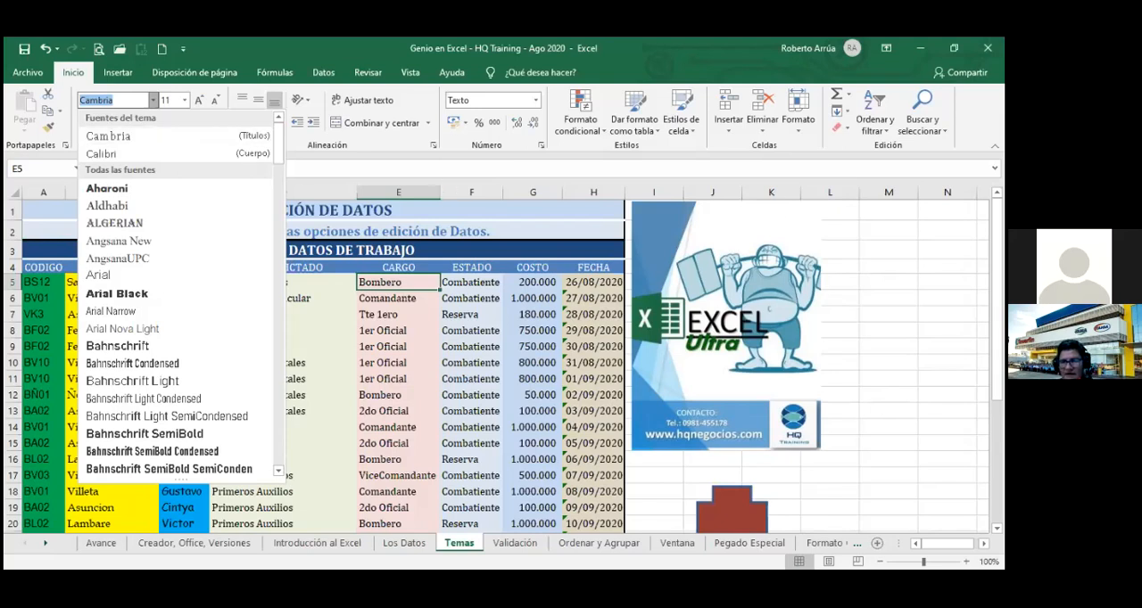
# Apply the preset shape effect with a tilted 3D look, second in the last preset row, to the red cross.
pyautogui.scroll(-1, 777, 408)
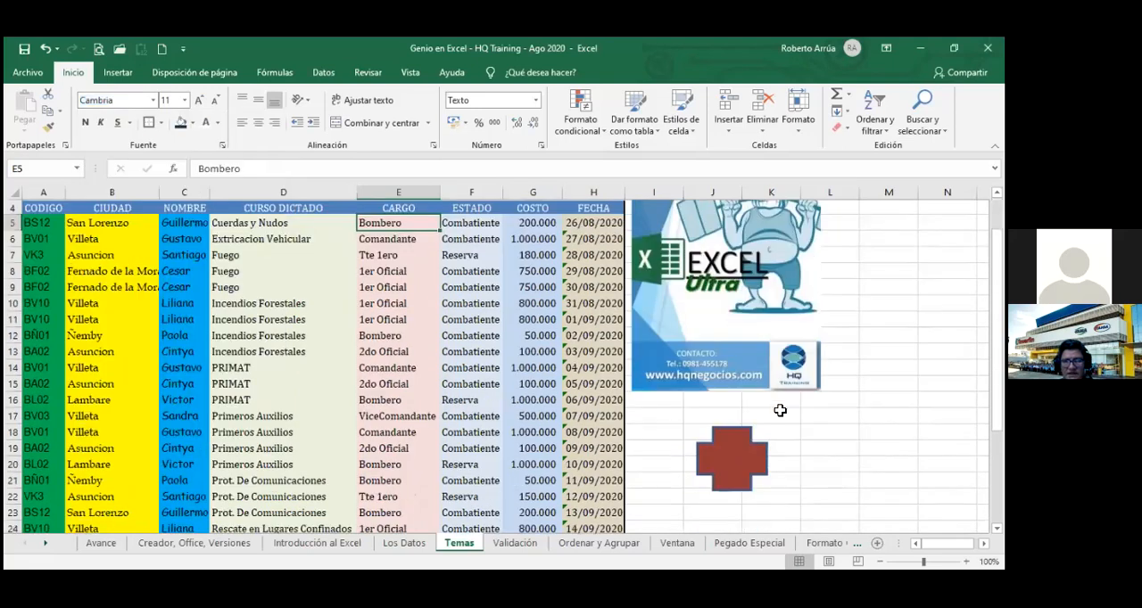
pyautogui.click(737, 457)
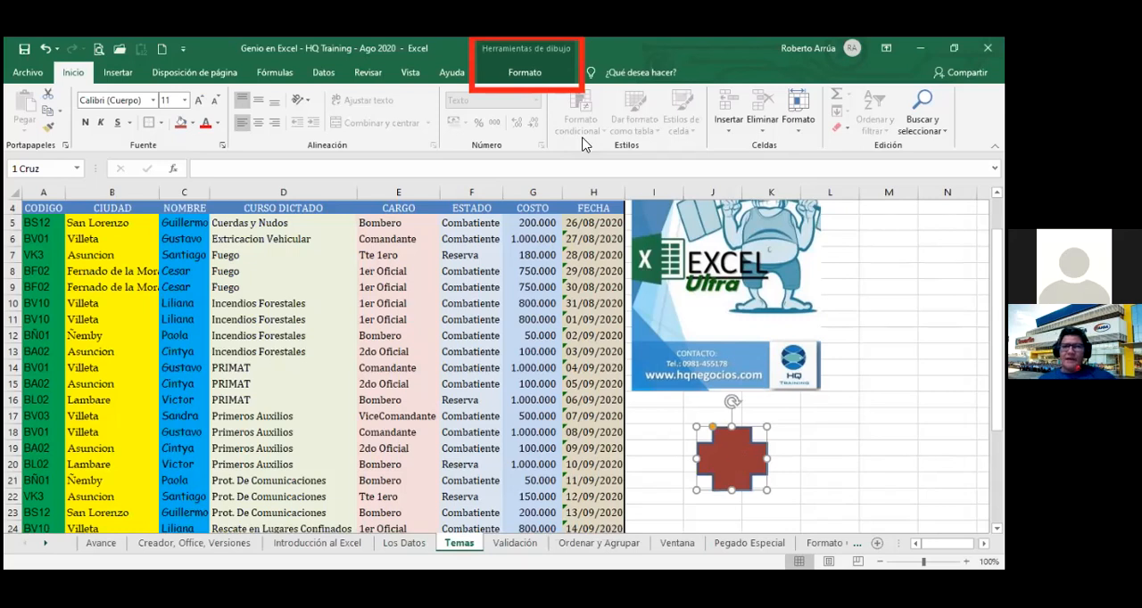
pyautogui.click(527, 72)
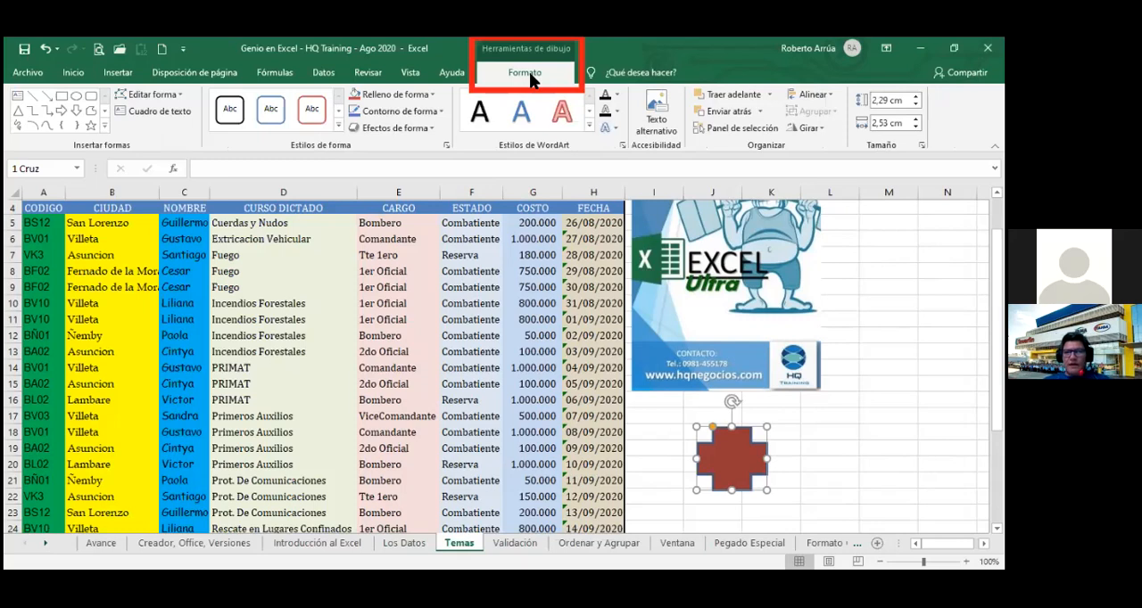
pyautogui.click(418, 130)
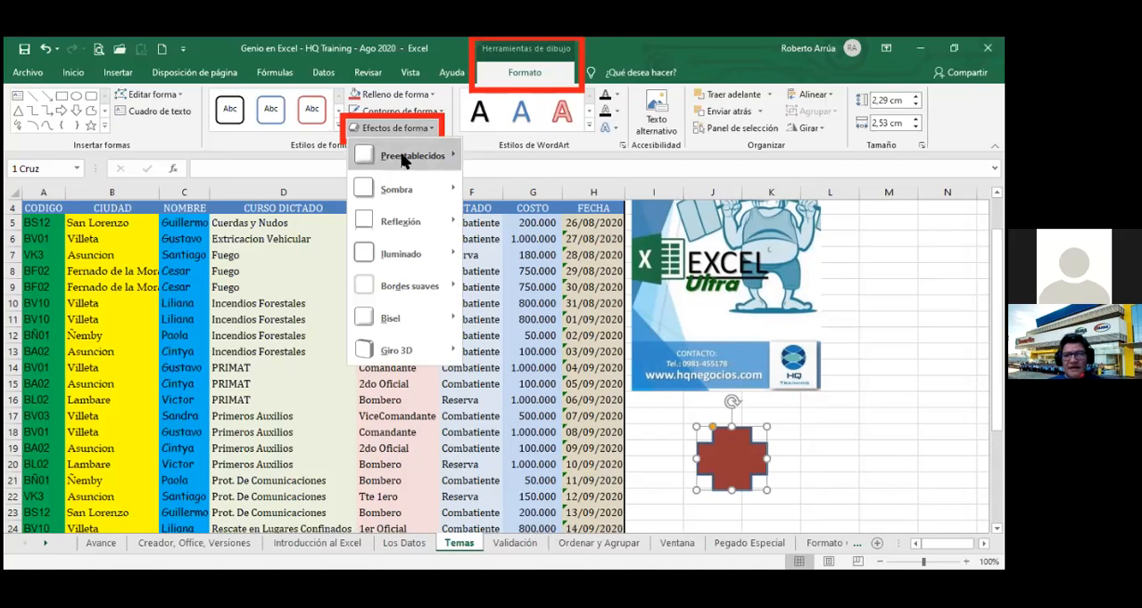
pyautogui.moveTo(402, 158)
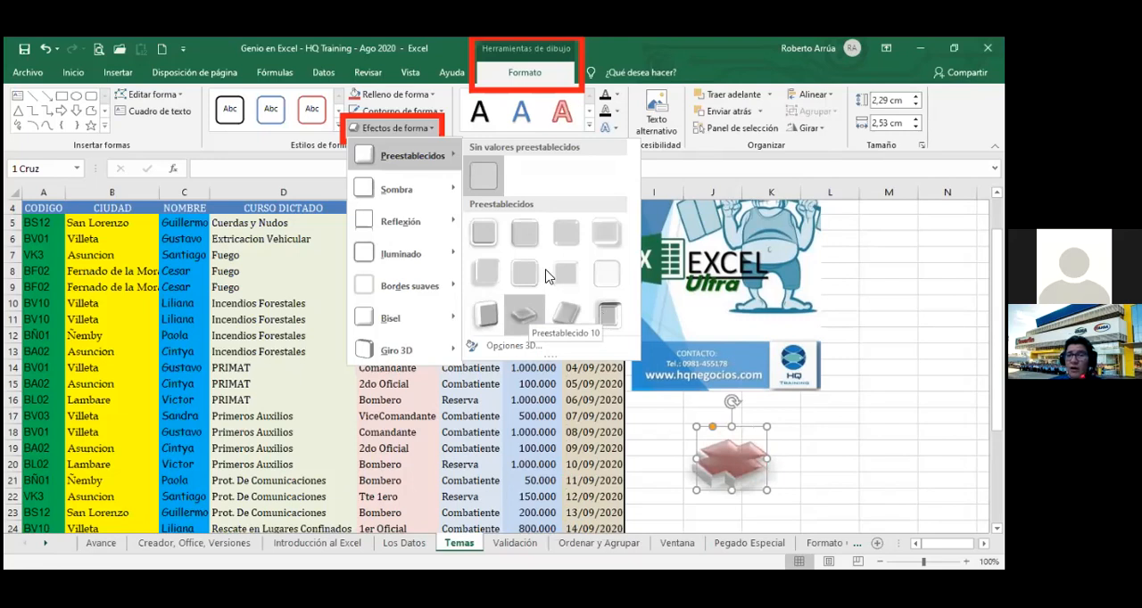
pyautogui.click(521, 317)
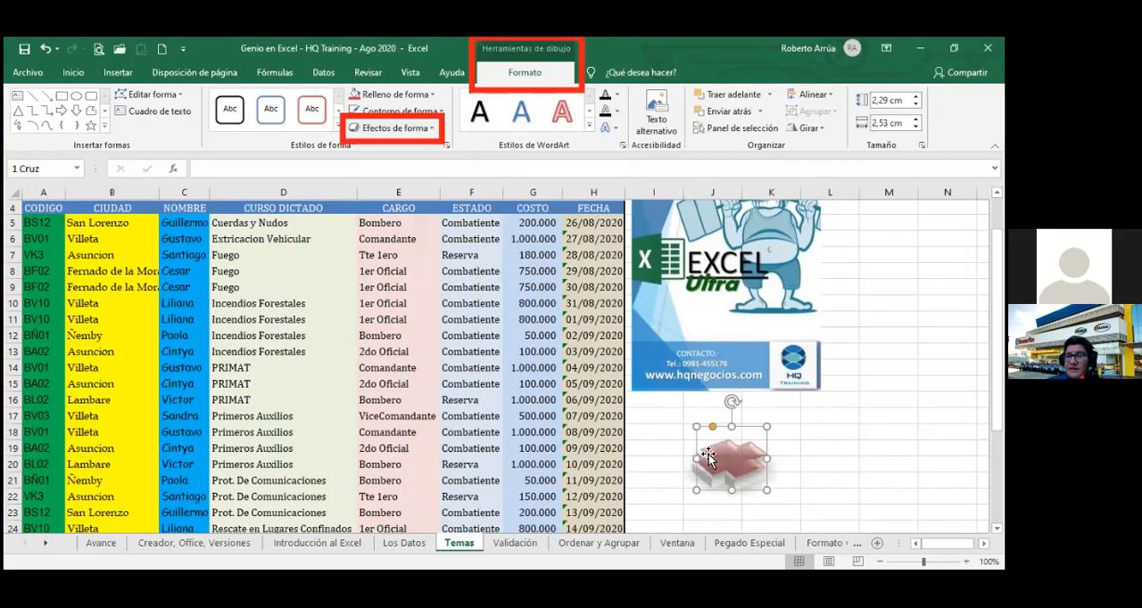
pyautogui.click(704, 450)
pyautogui.click(725, 464)
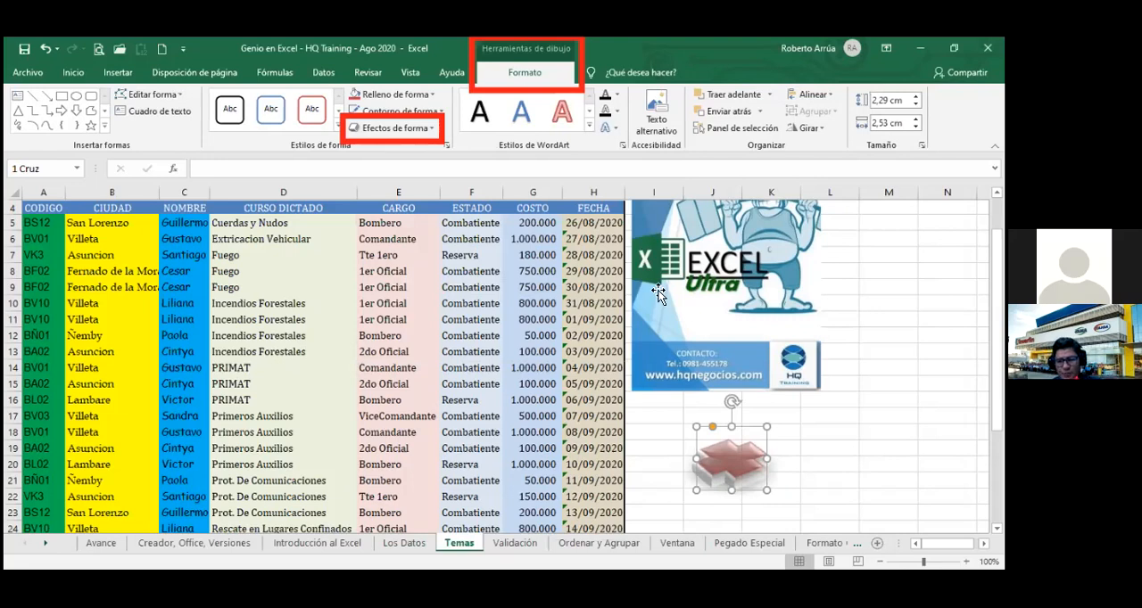
# Deselect the cross and select the empty cell P1 beyond the Excel Ultra picture.
pyautogui.click(831, 204)
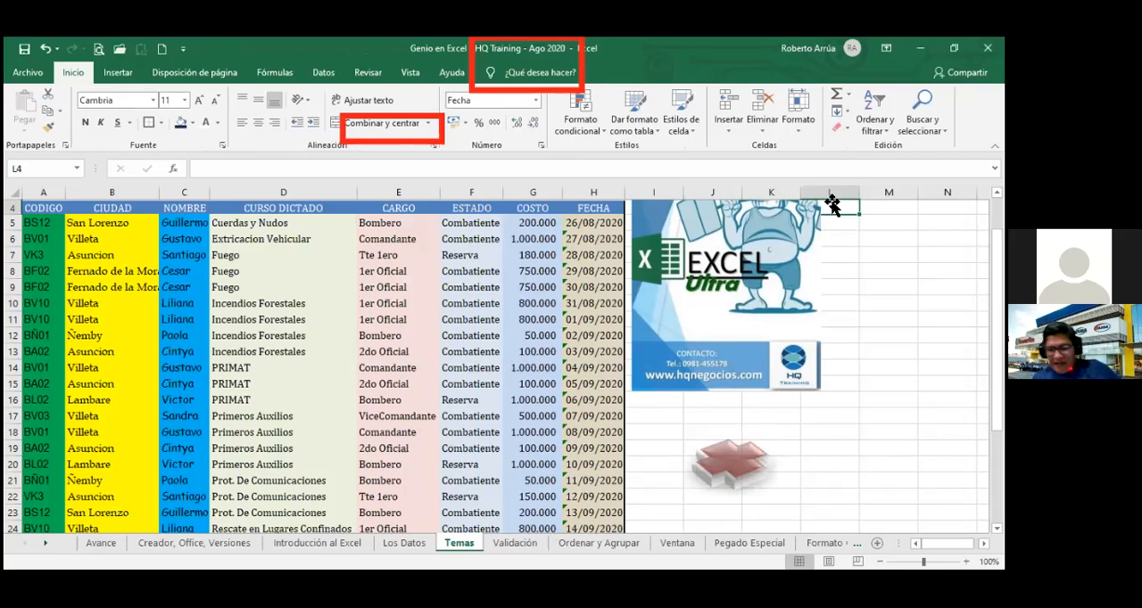
pyautogui.hotkey('shift', 'Right')
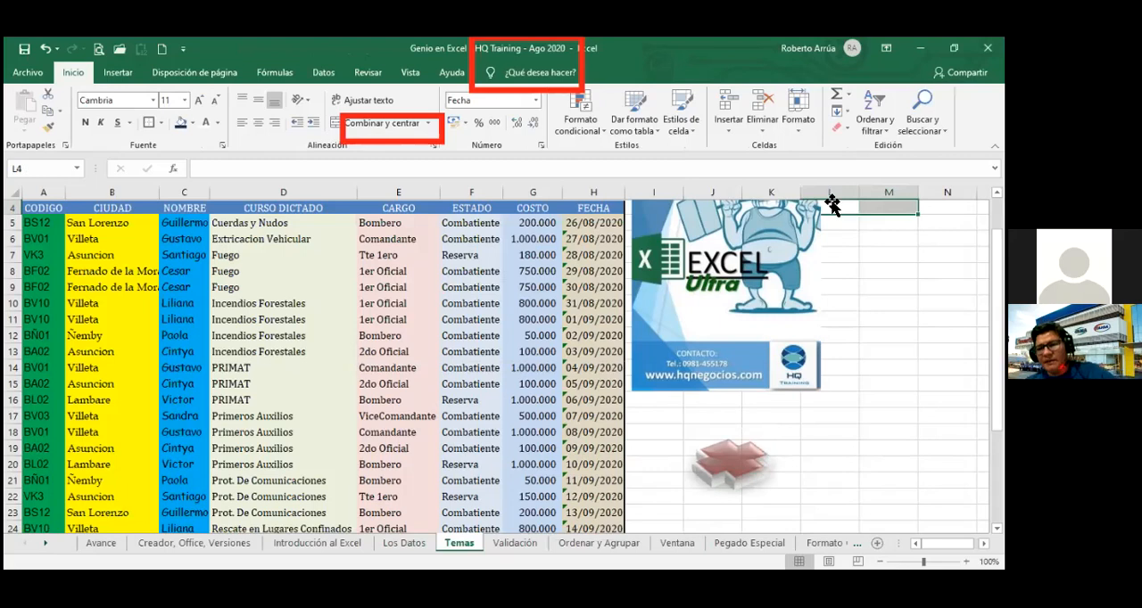
pyautogui.press('Right')
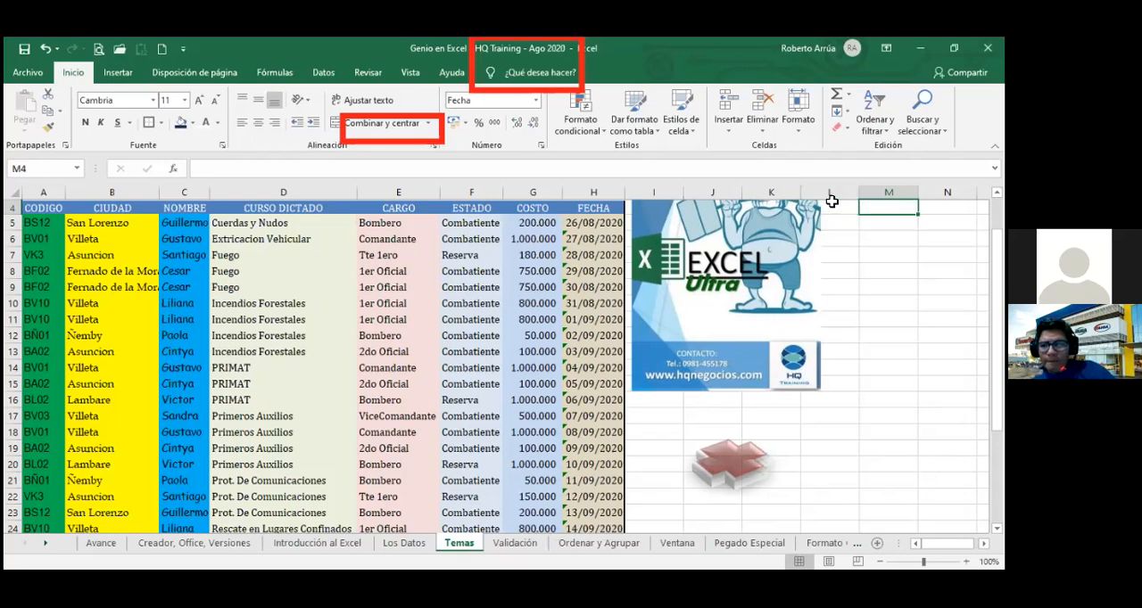
pyautogui.press('Up')
pyautogui.press('Up')
pyautogui.press('Up')
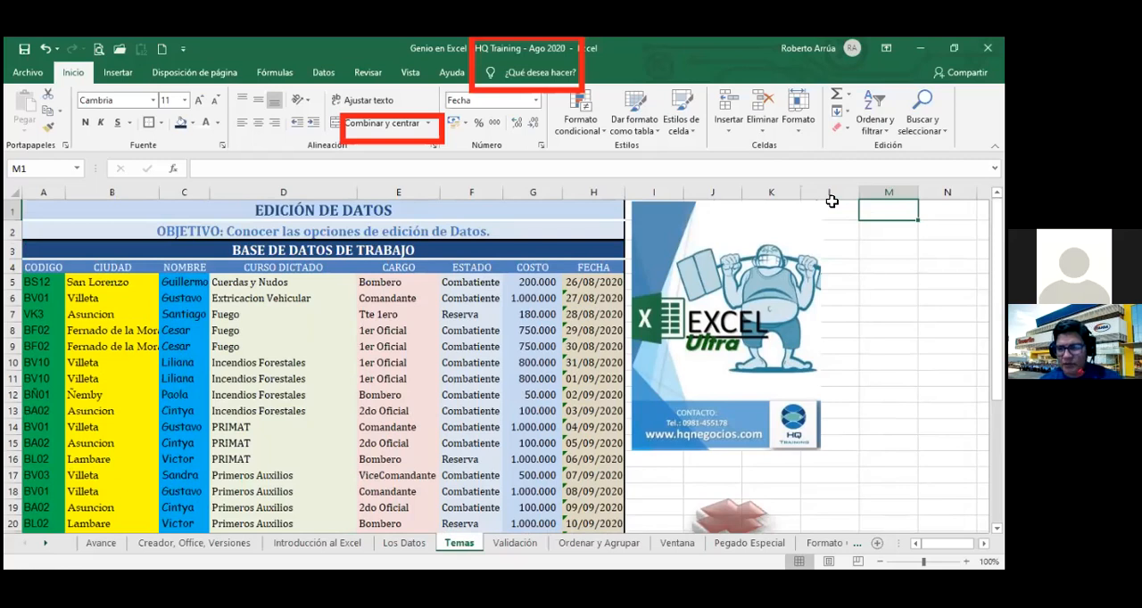
pyautogui.press('Right')
pyautogui.press('Right')
pyautogui.press('Right')
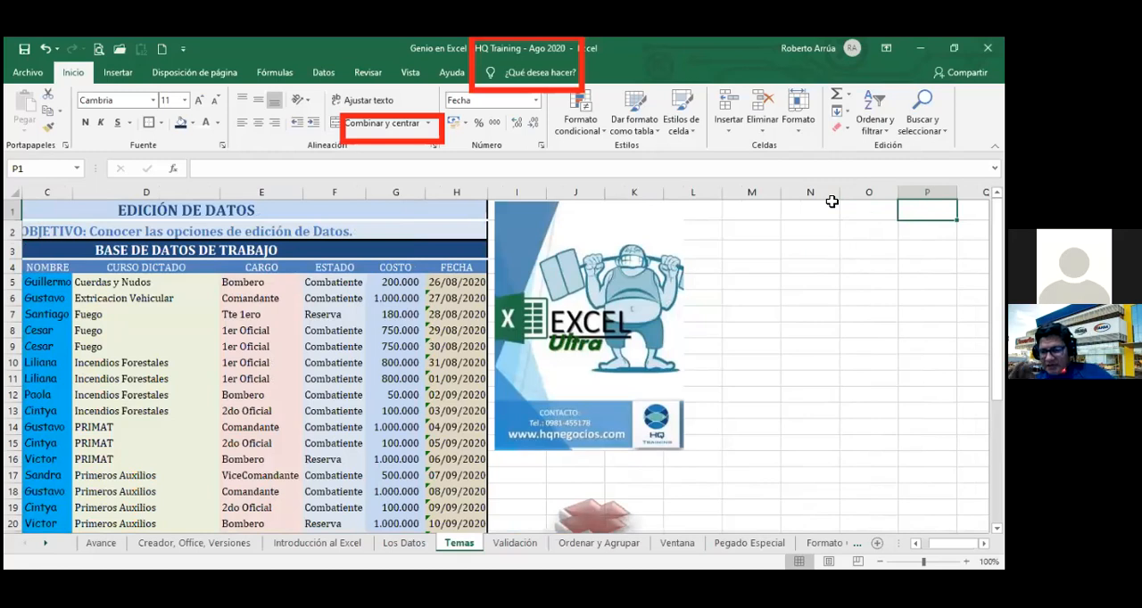
pyautogui.press('Right')
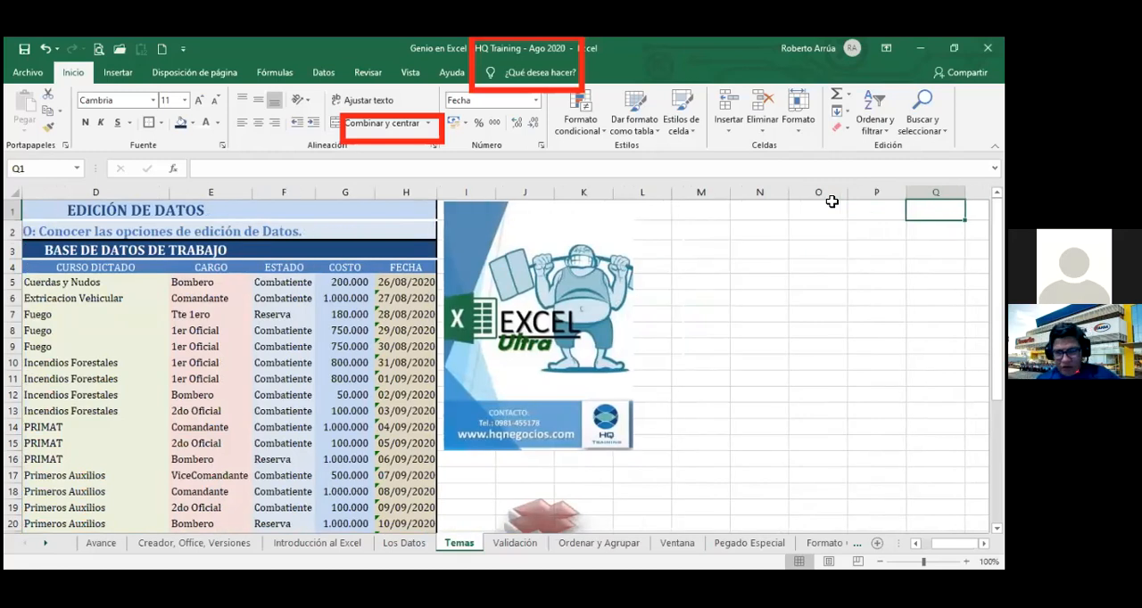
pyautogui.press('Left')
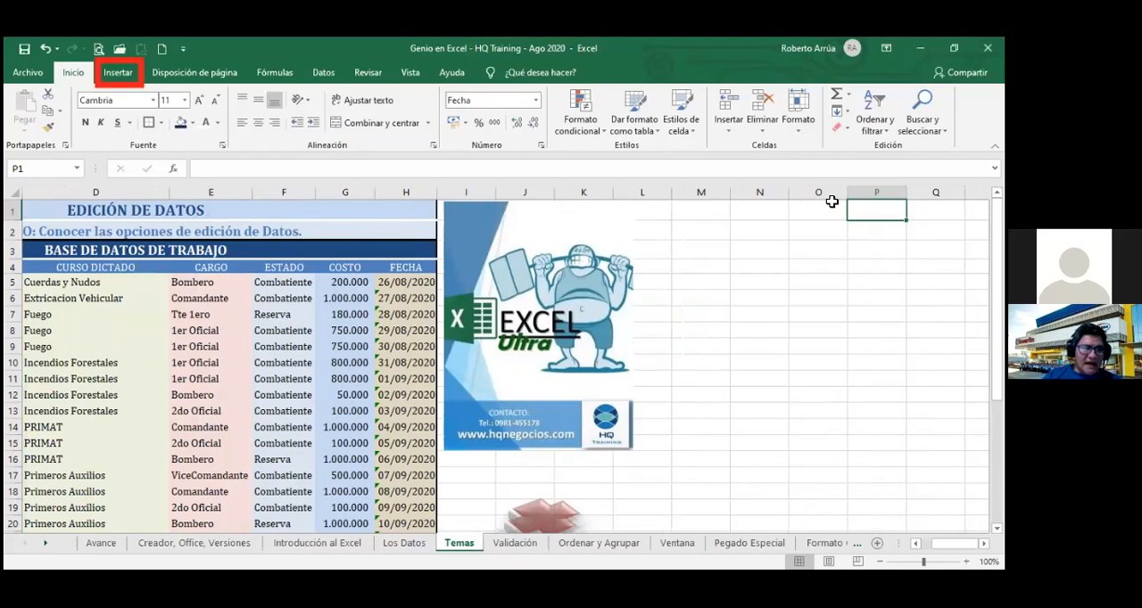
# Start inserting a SmartArt graphic into the Temas sheet so that its layouts can be chosen.
pyautogui.click(121, 75)
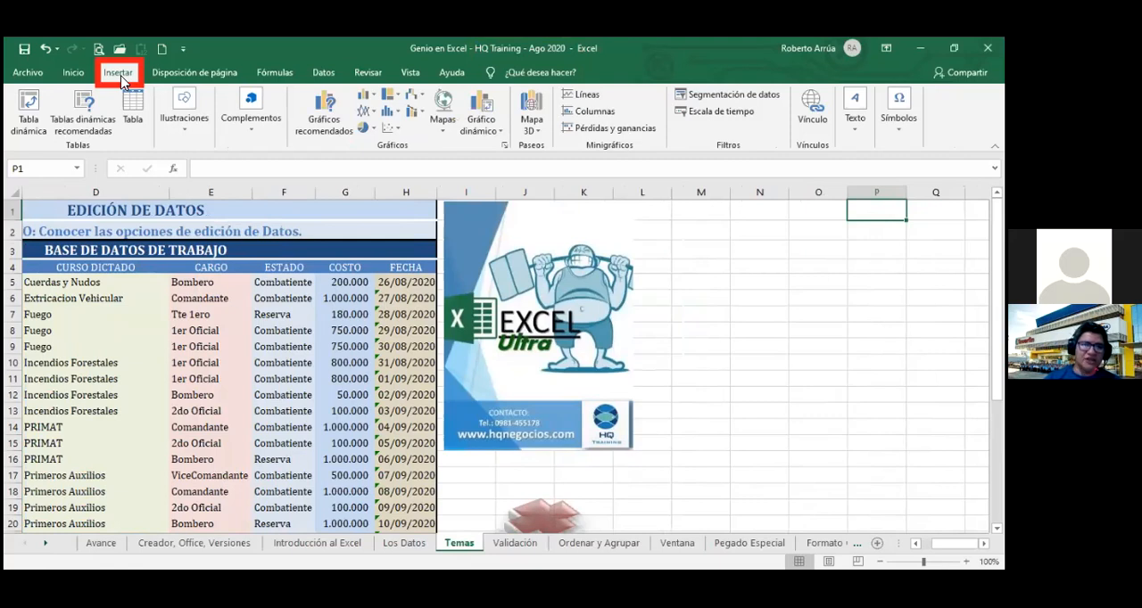
pyautogui.click(185, 118)
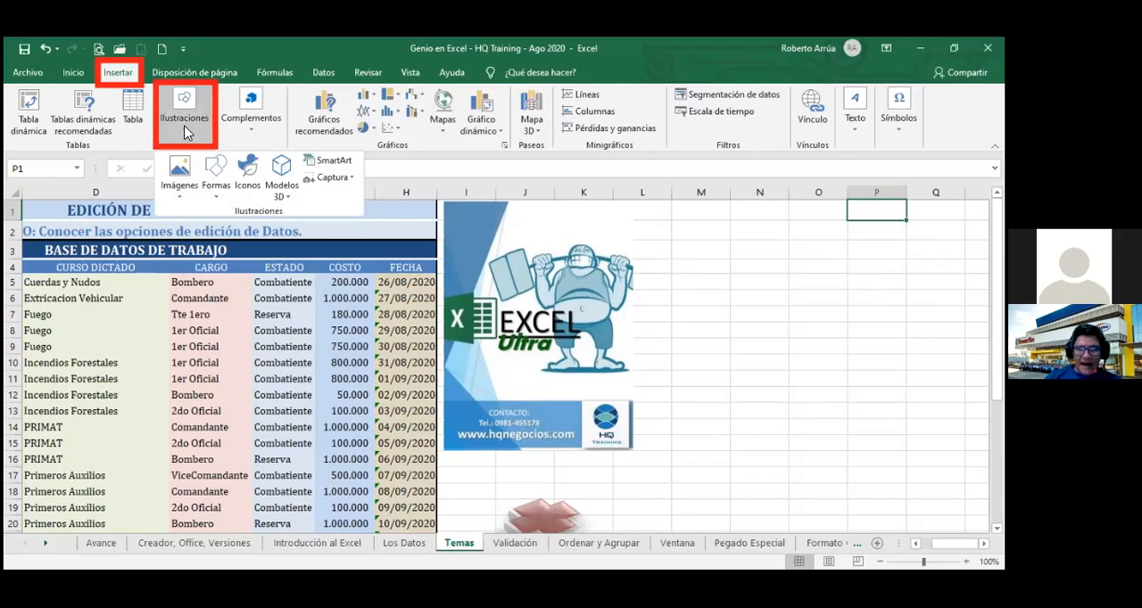
pyautogui.click(338, 162)
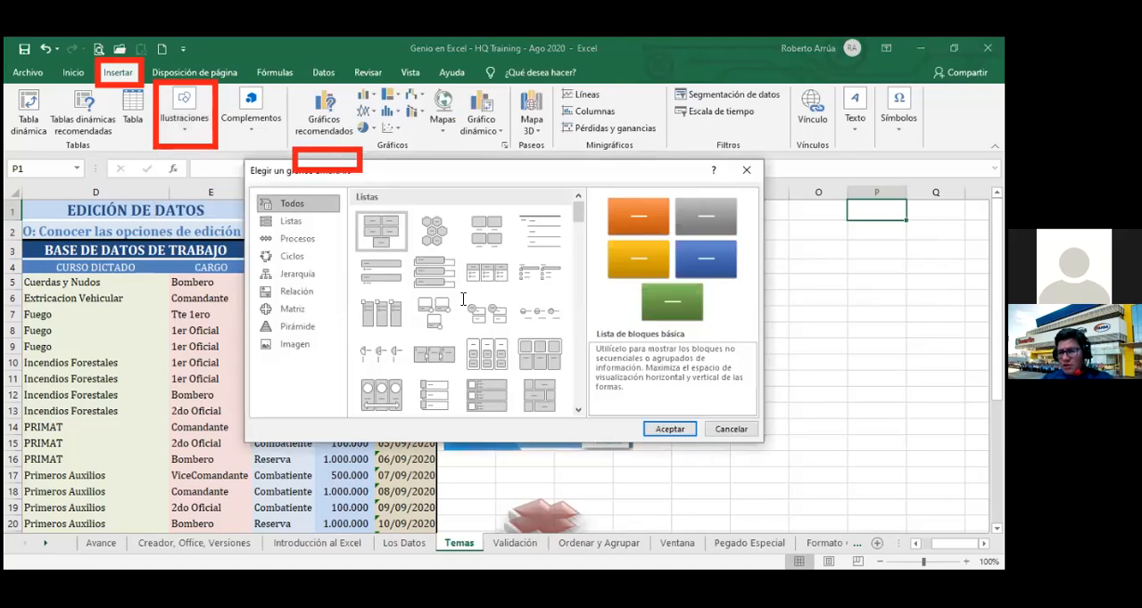
# Examine the SmartArt layouts on offer across all categories, from lists and processes to pyramids and pictures.
pyautogui.click(577, 411)
pyautogui.click(577, 411)
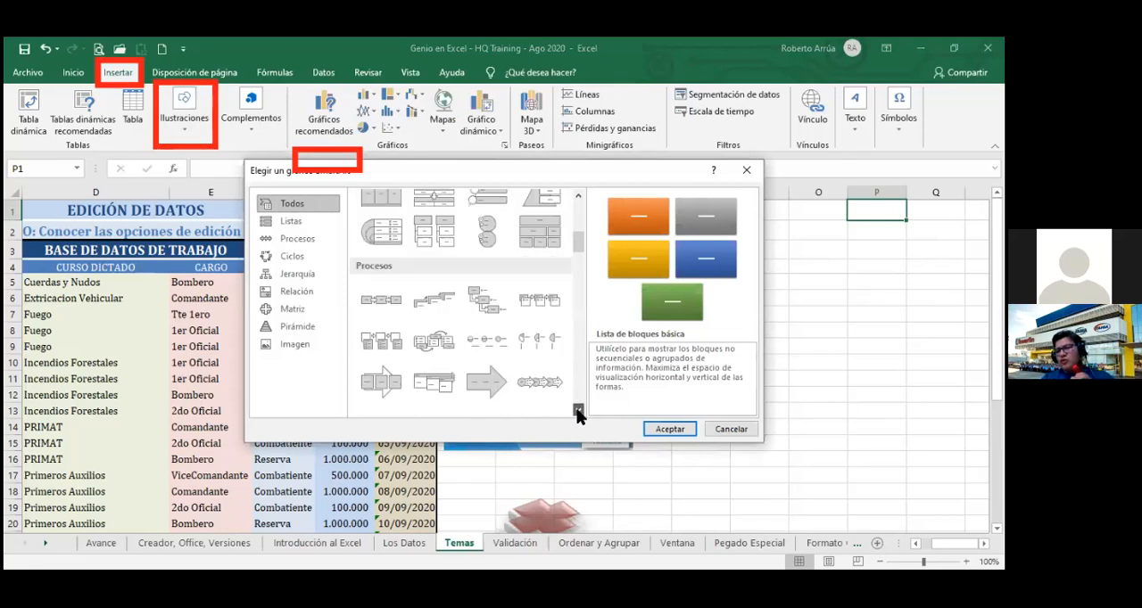
pyautogui.click(577, 411)
pyautogui.click(578, 410)
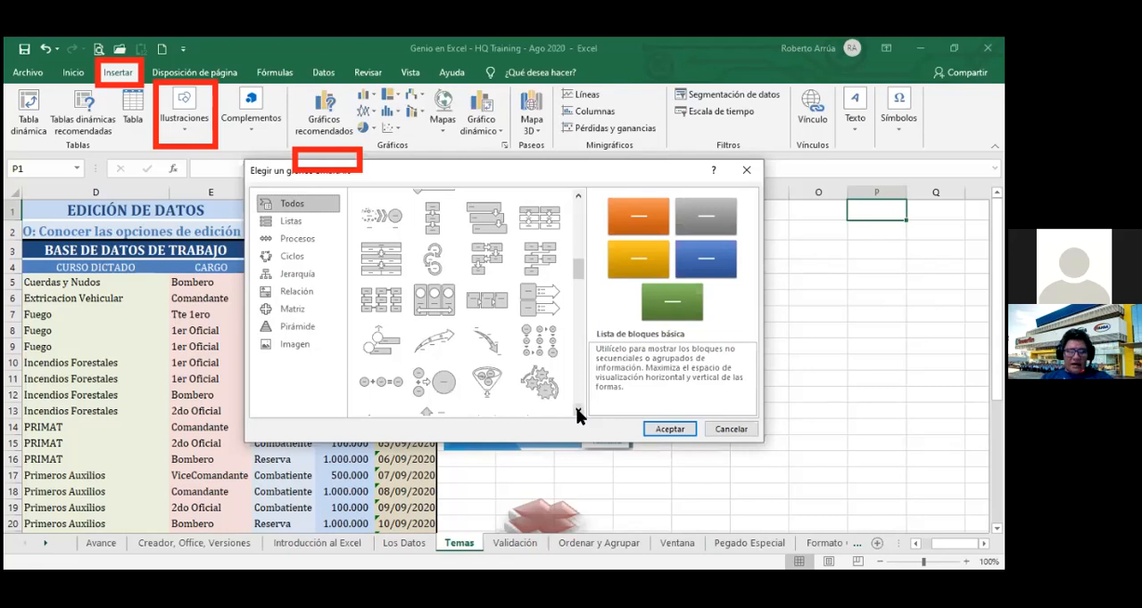
pyautogui.click(578, 410)
pyautogui.click(577, 410)
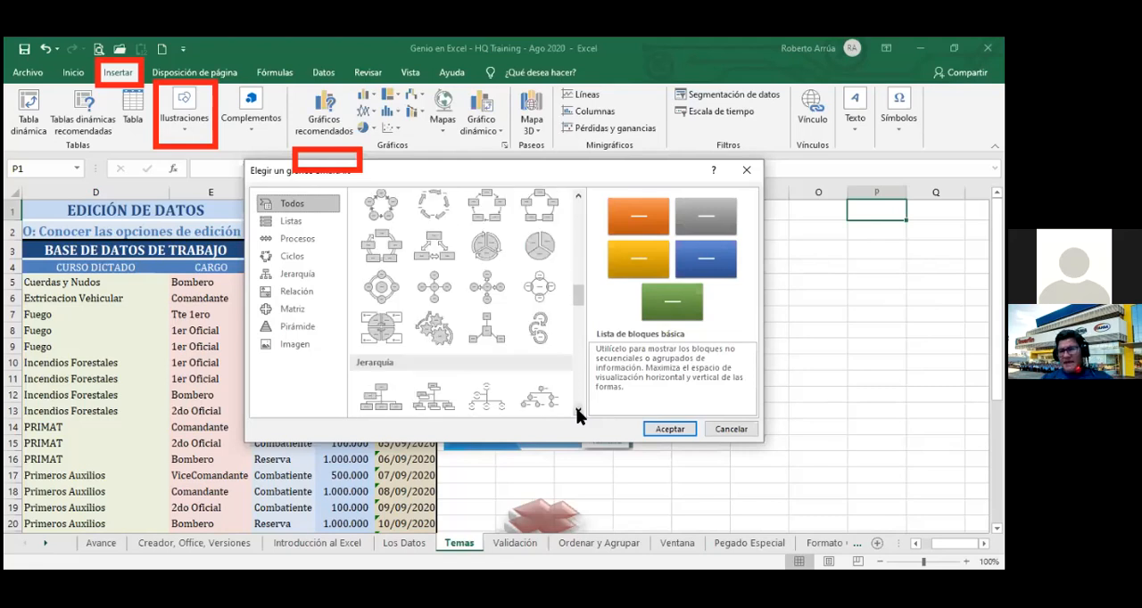
pyautogui.click(577, 410)
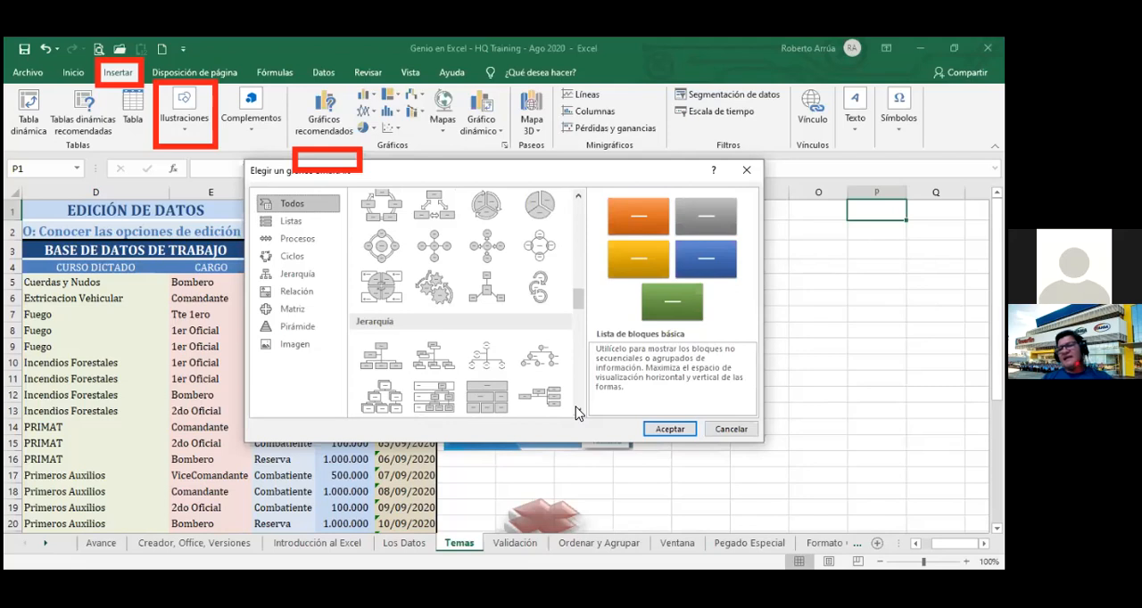
pyautogui.click(578, 411)
pyautogui.click(577, 411)
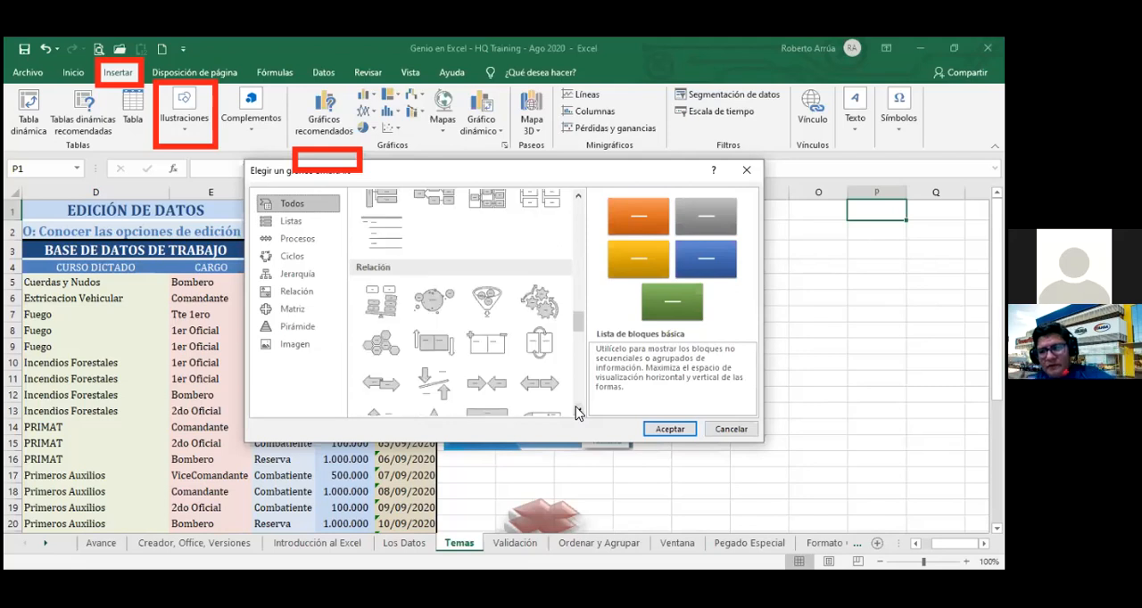
pyautogui.click(577, 410)
pyautogui.click(577, 411)
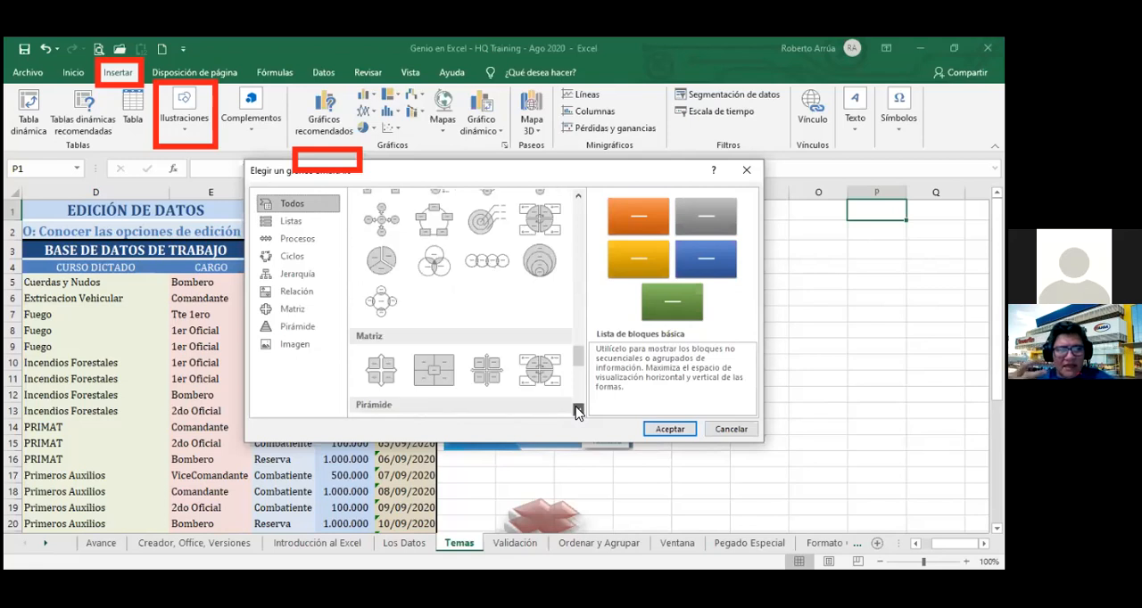
pyautogui.click(577, 410)
pyautogui.click(577, 410)
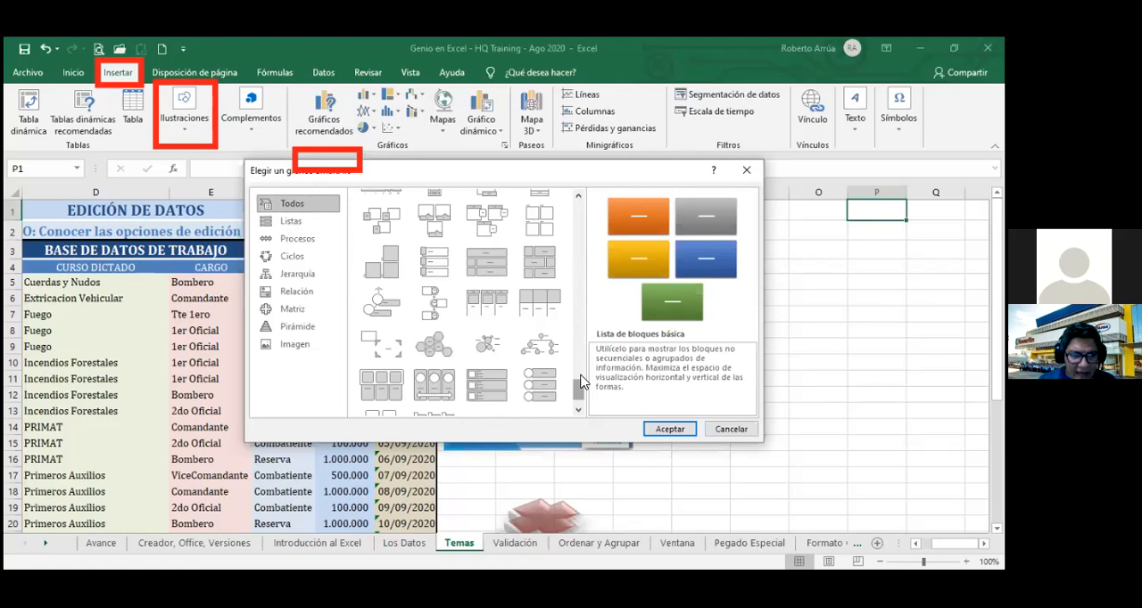
pyautogui.moveTo(578, 393); pyautogui.dragTo(580, 301)
pyautogui.moveTo(588, 227); pyautogui.dragTo(588, 188)
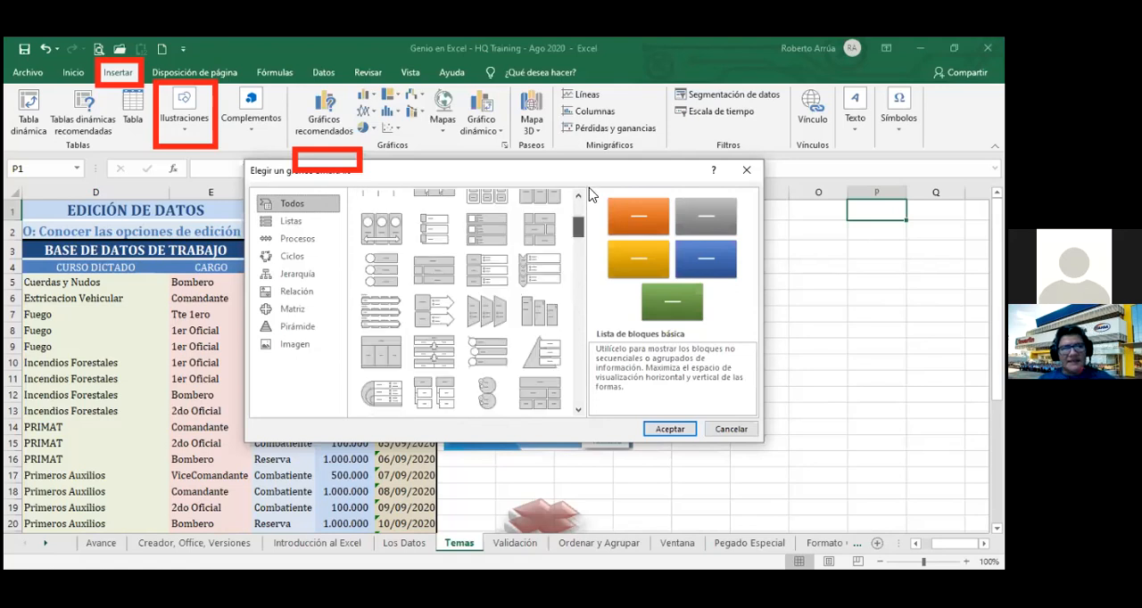
# Insert the Organigrama layout from the Jerarquía category.
pyautogui.click(312, 280)
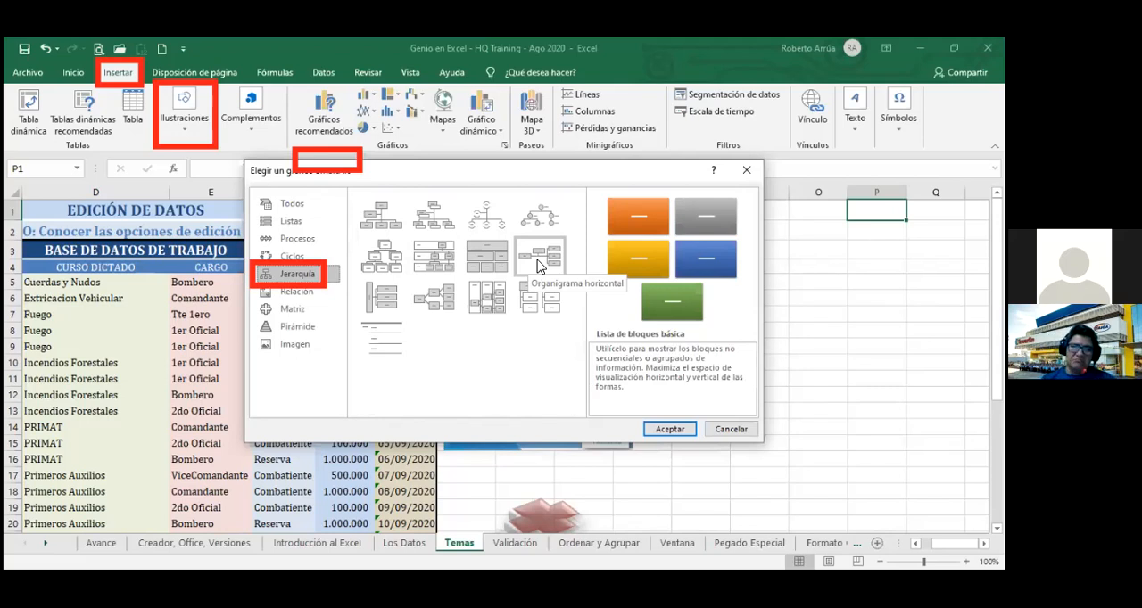
pyautogui.click(385, 222)
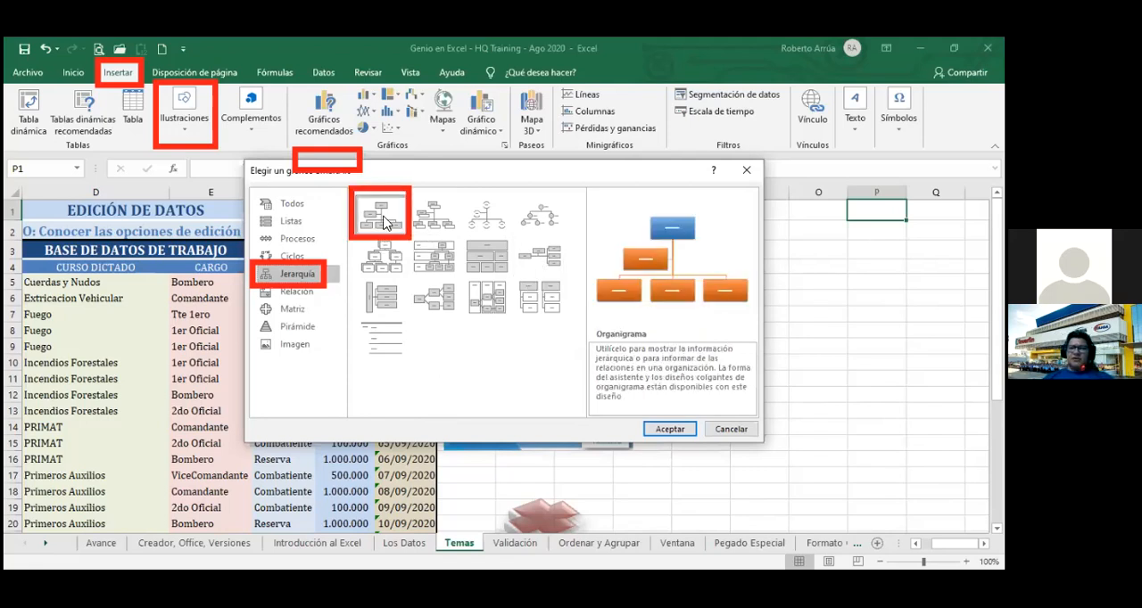
pyautogui.click(671, 428)
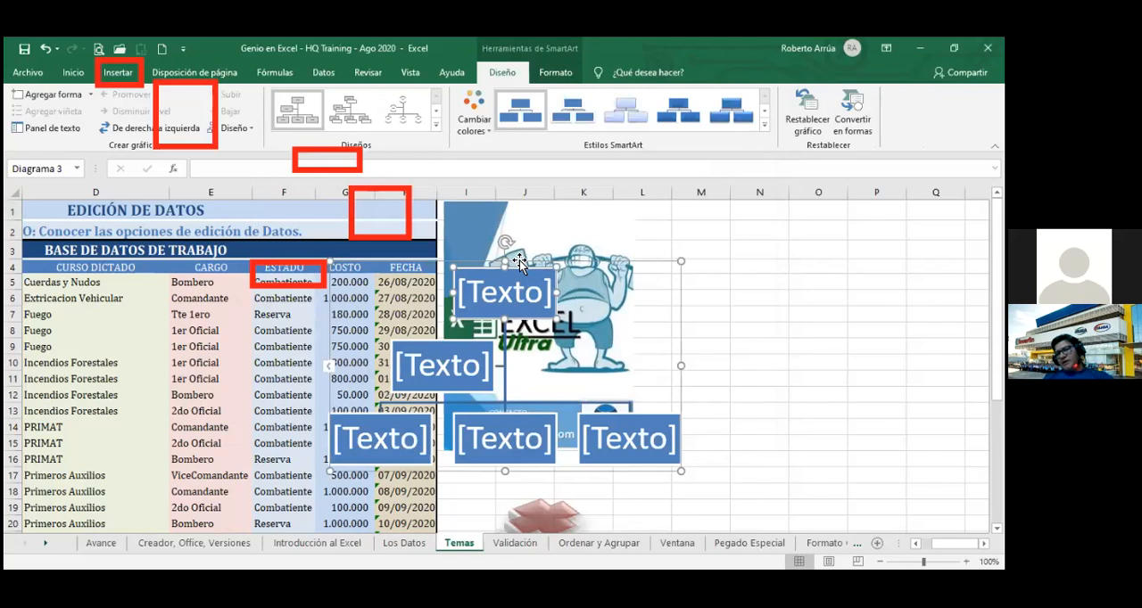
# Move the organization chart clear of the table and the Excel Ultra picture, spanning columns L to R from row 2.
pyautogui.moveTo(797, 241); pyautogui.dragTo(835, 227)
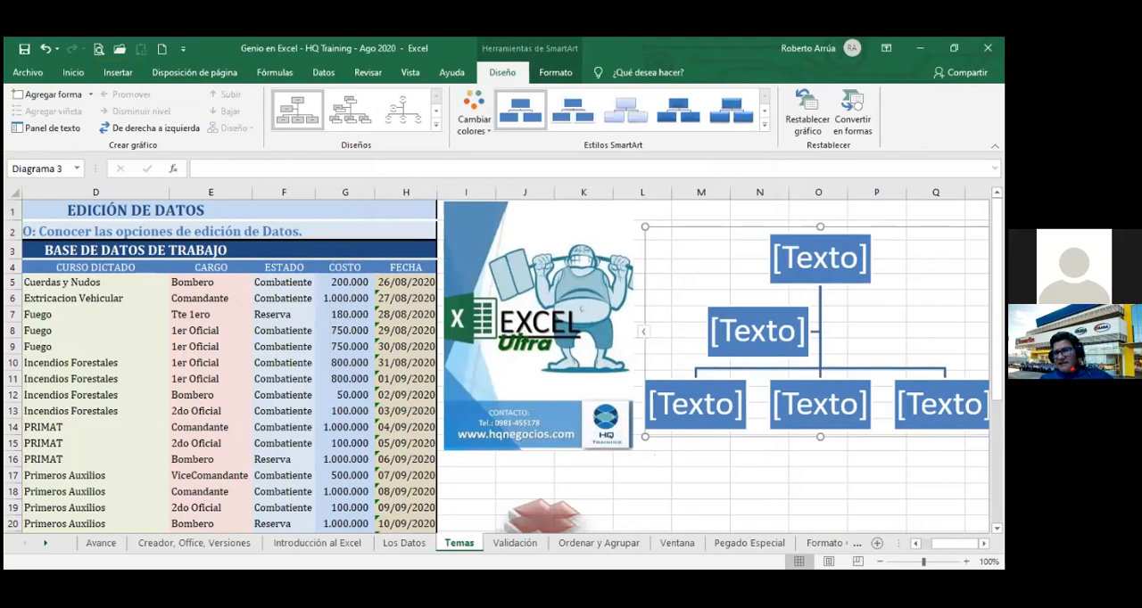
pyautogui.hscroll(-1, 502, 368)
pyautogui.hscroll(2, 774, 364)
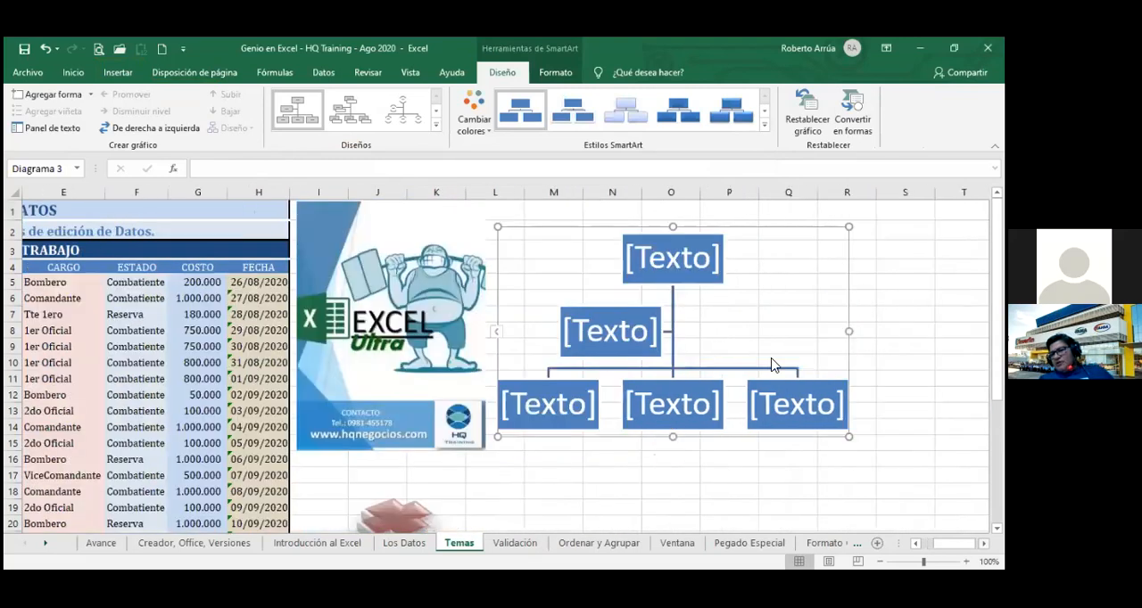
# Label the top box of the organization chart PRESIDENTE in capitals.
pyautogui.click(657, 268)
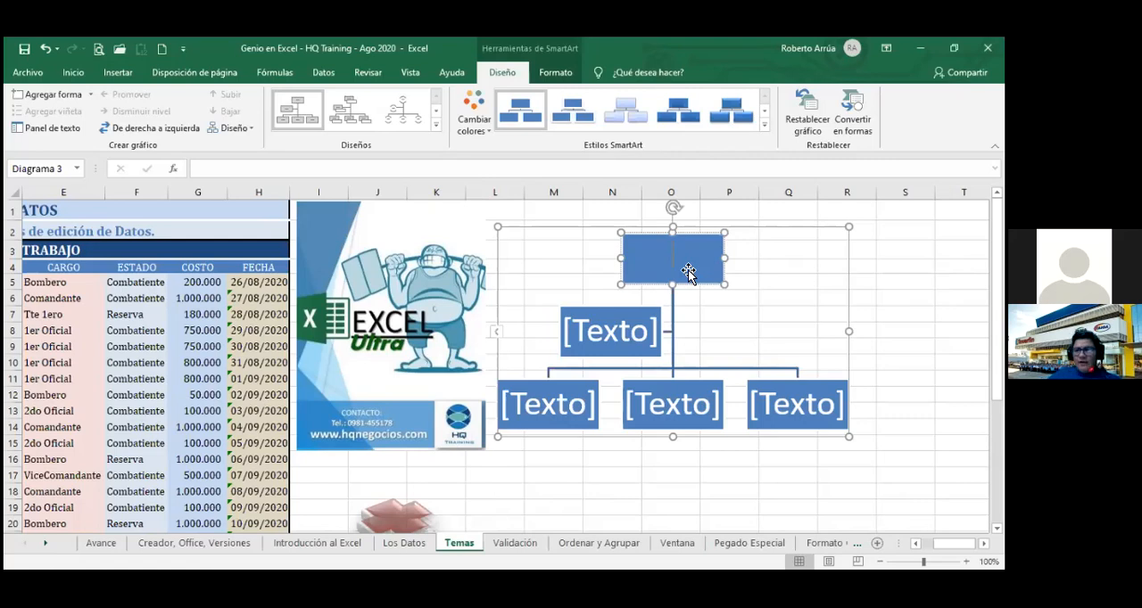
pyautogui.write('pree')
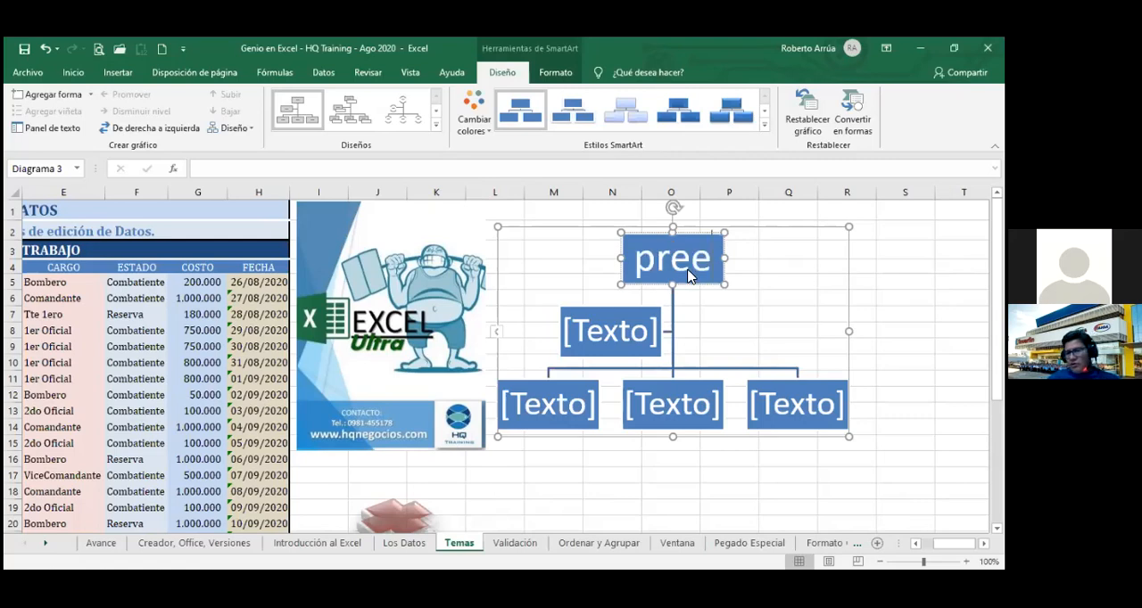
pyautogui.press('BackSpace')
pyautogui.press('BackSpace')
pyautogui.press('BackSpace')
pyautogui.press('BackSpace')
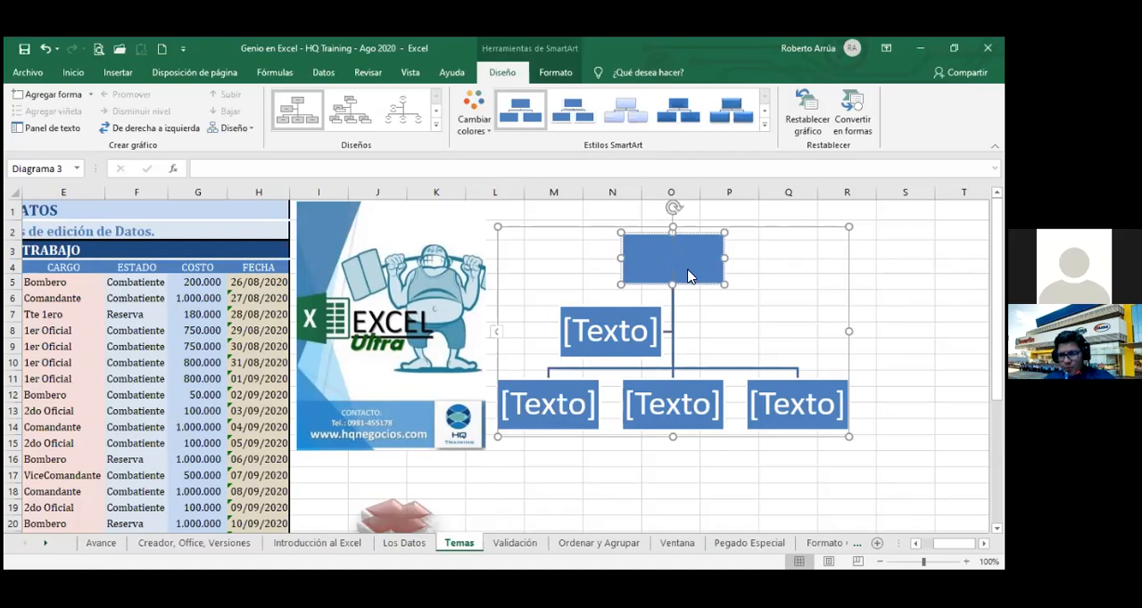
pyautogui.write('PRESIDEN')
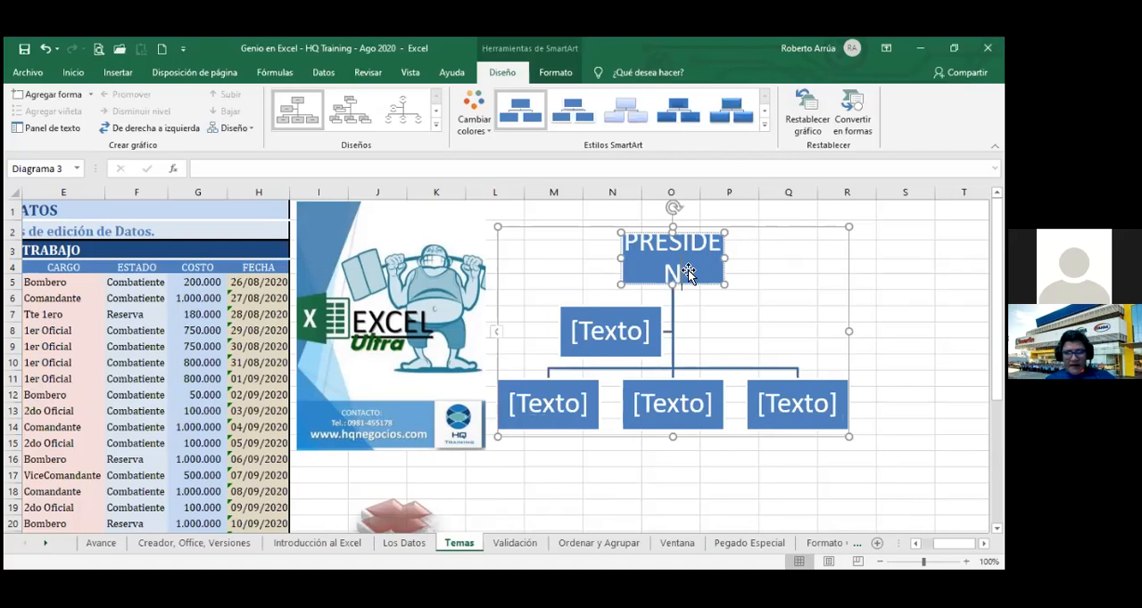
pyautogui.write('TE')
# Label the assistant box below PRESIDENTE as VICE PERSIDENTE.
pyautogui.click(617, 339)
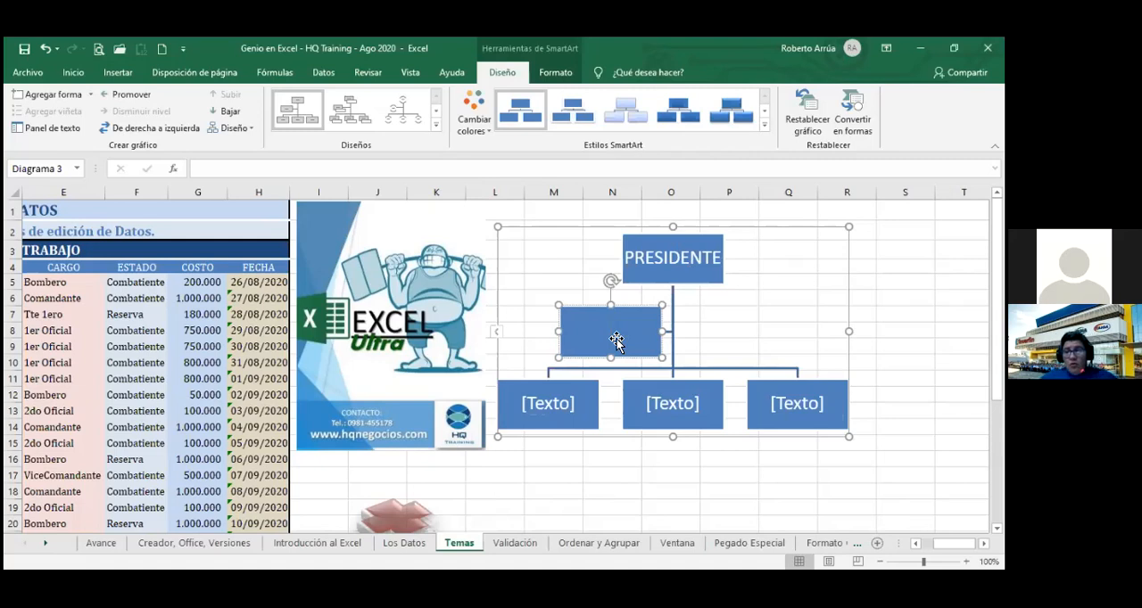
pyautogui.write('VICE PERSIDENTE')
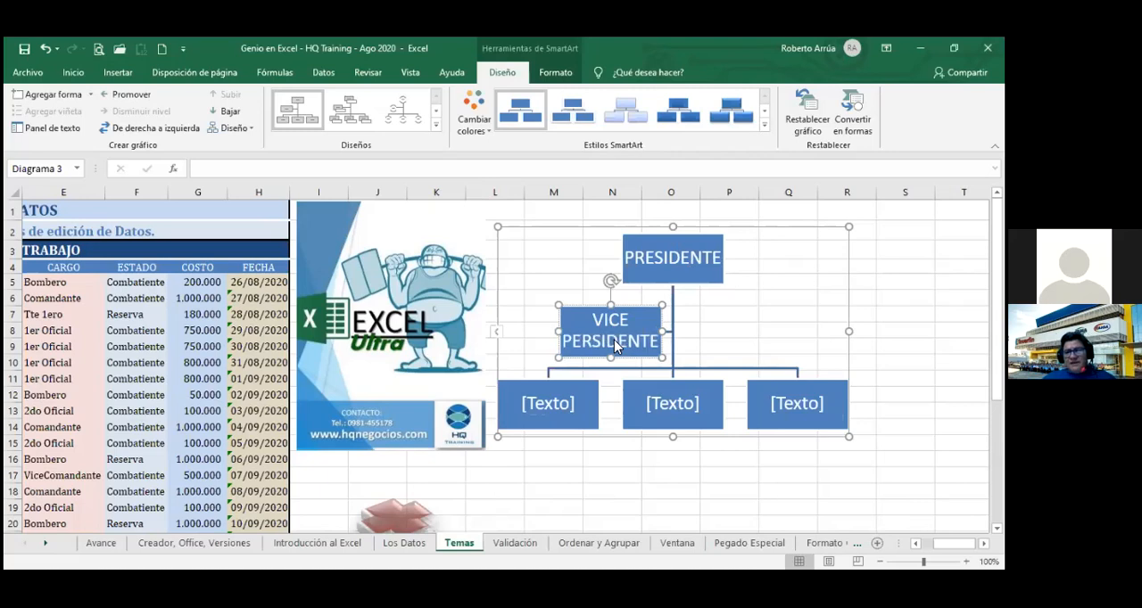
# Label the first box of the lowest level DIRECTOR COMERCIAL.
pyautogui.click(560, 410)
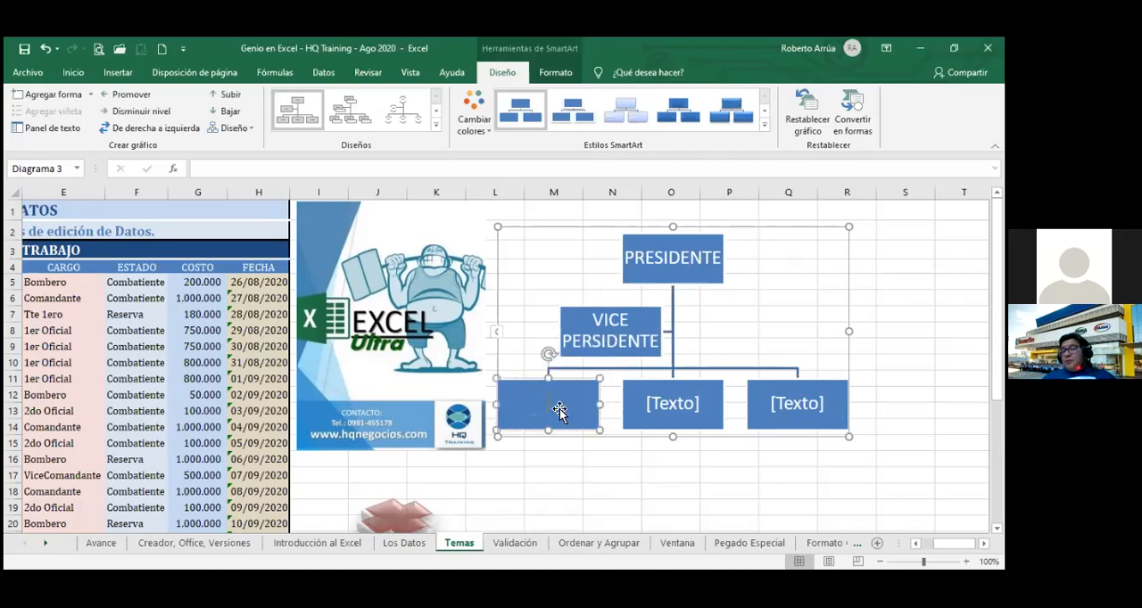
pyautogui.write('DI')
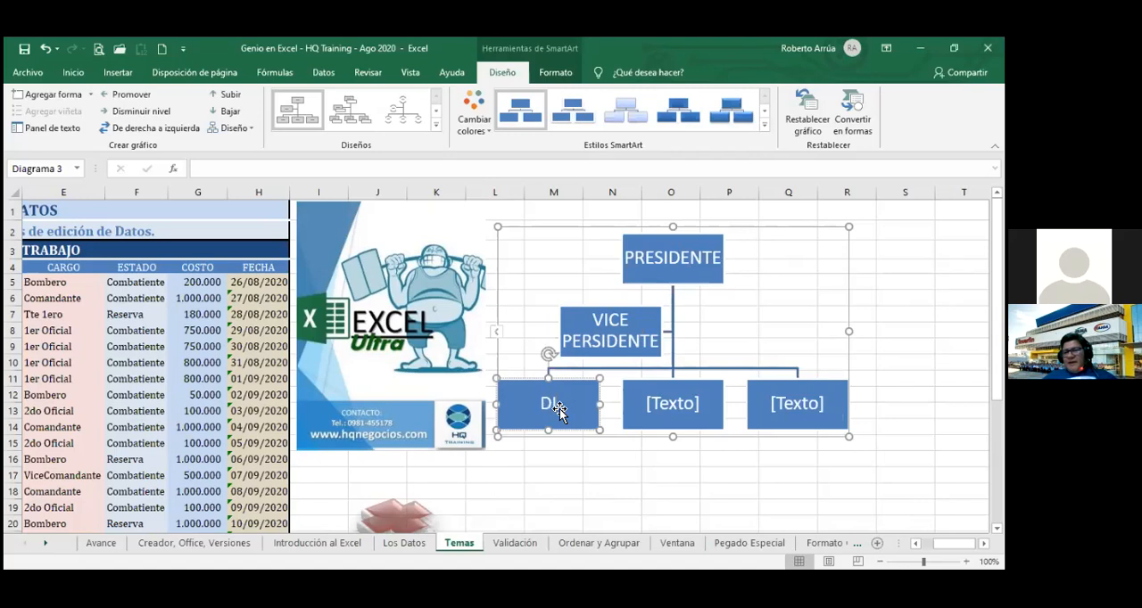
pyautogui.write('RECTOR')
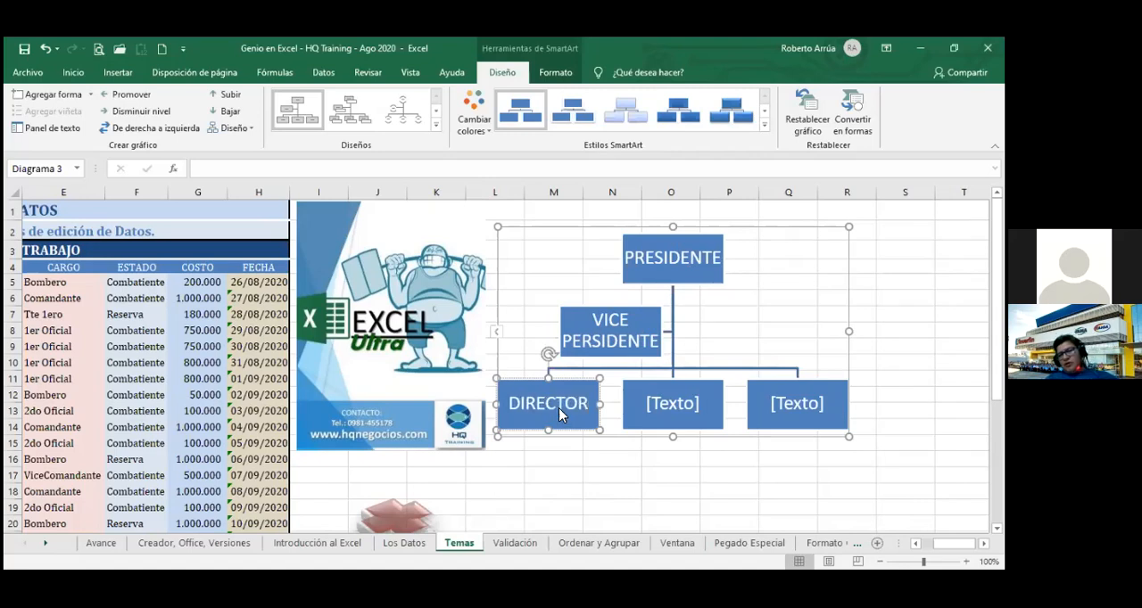
pyautogui.click(647, 411)
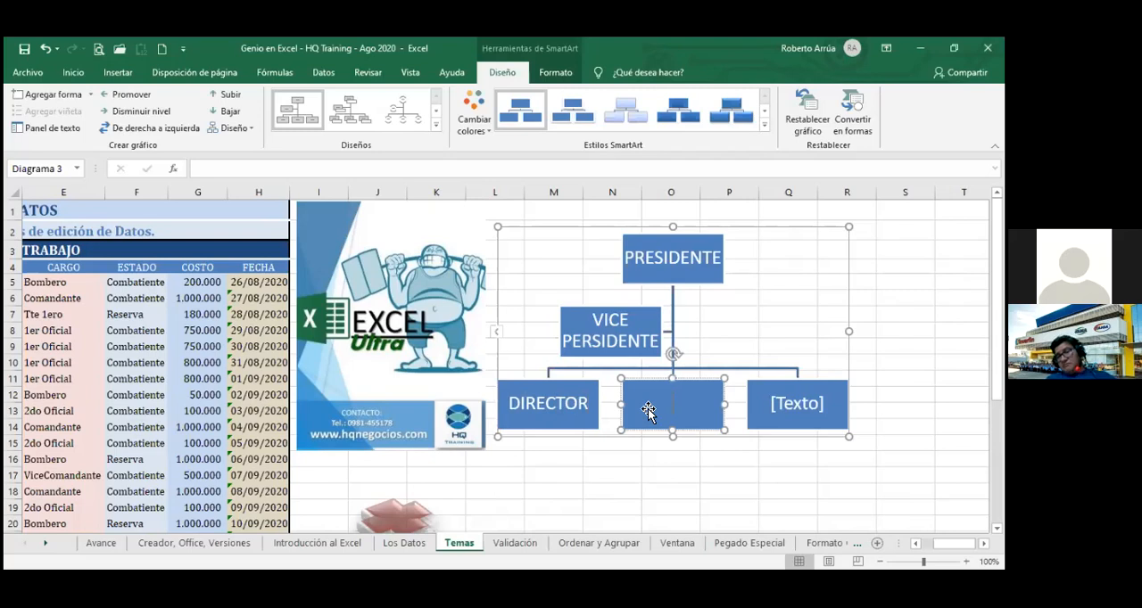
pyautogui.click(586, 407)
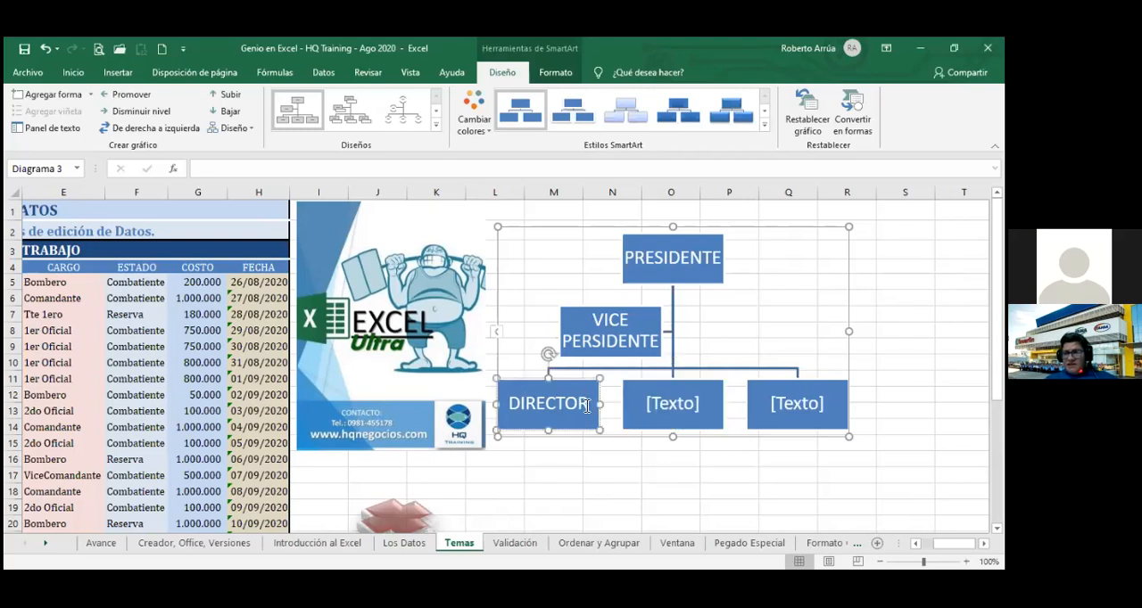
pyautogui.write('COM')
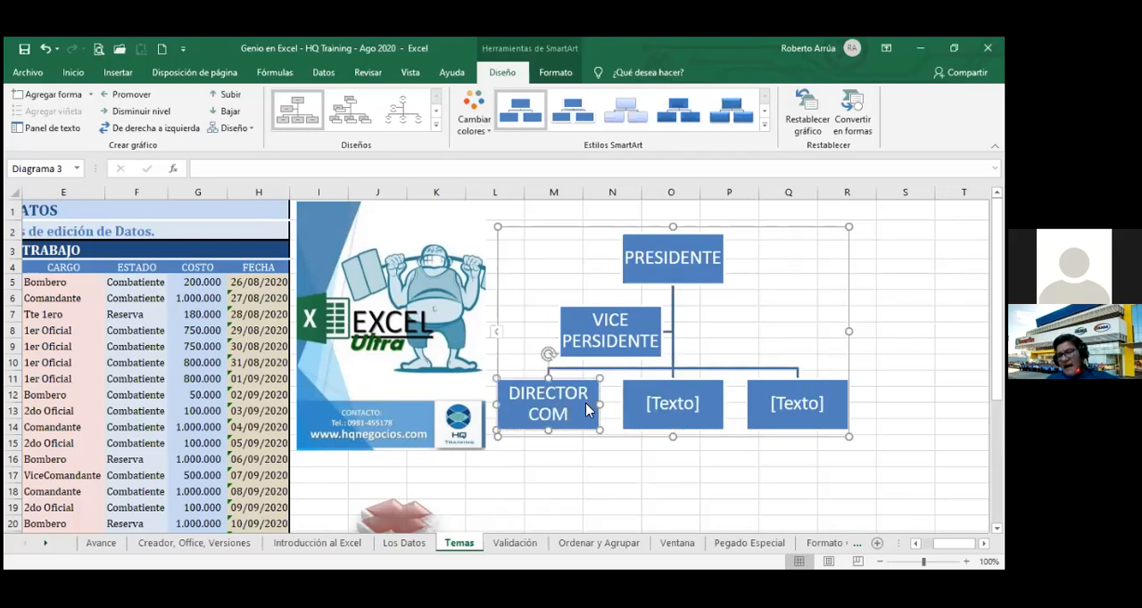
pyautogui.write('ERCIAL')
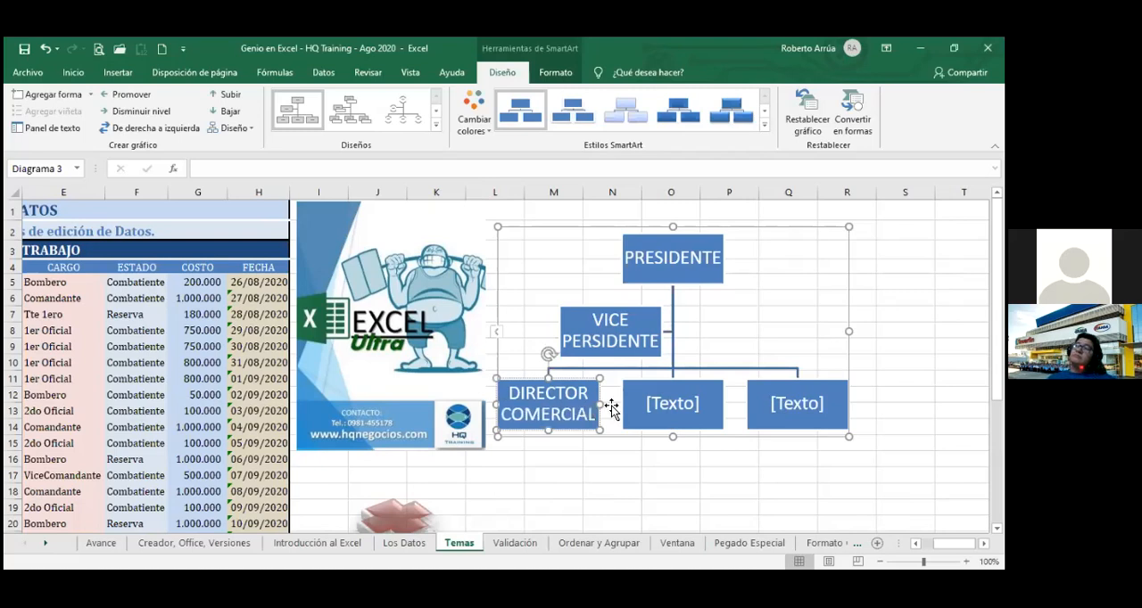
# Label the middle box of the organization chart's lowest level DIRECTOR DE CREDITO Y COBRANZA.
pyautogui.click(649, 404)
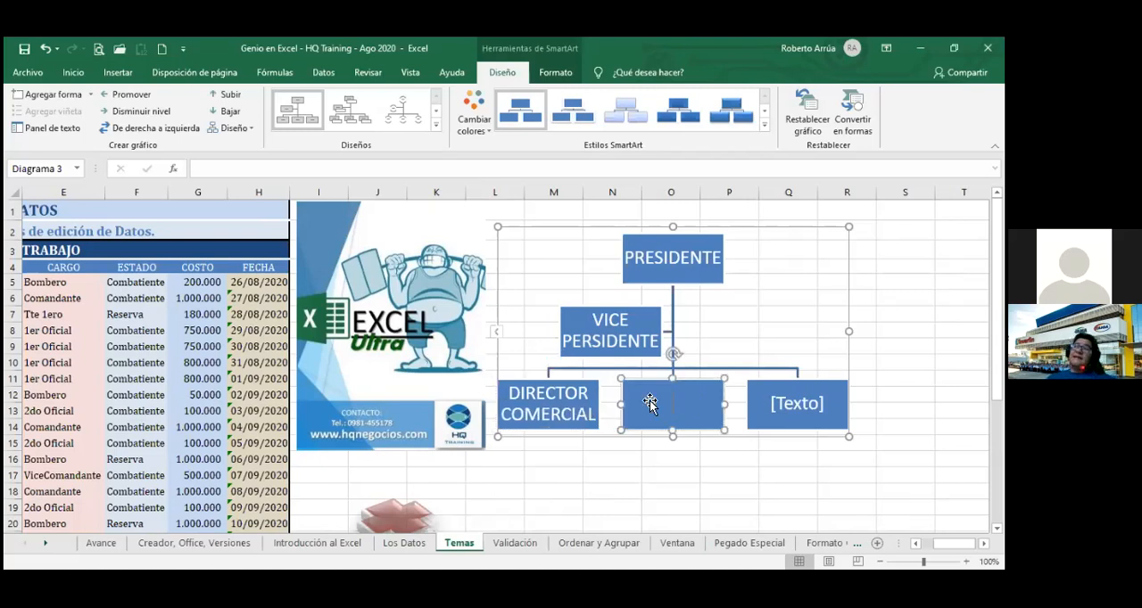
pyautogui.write('DIRE')
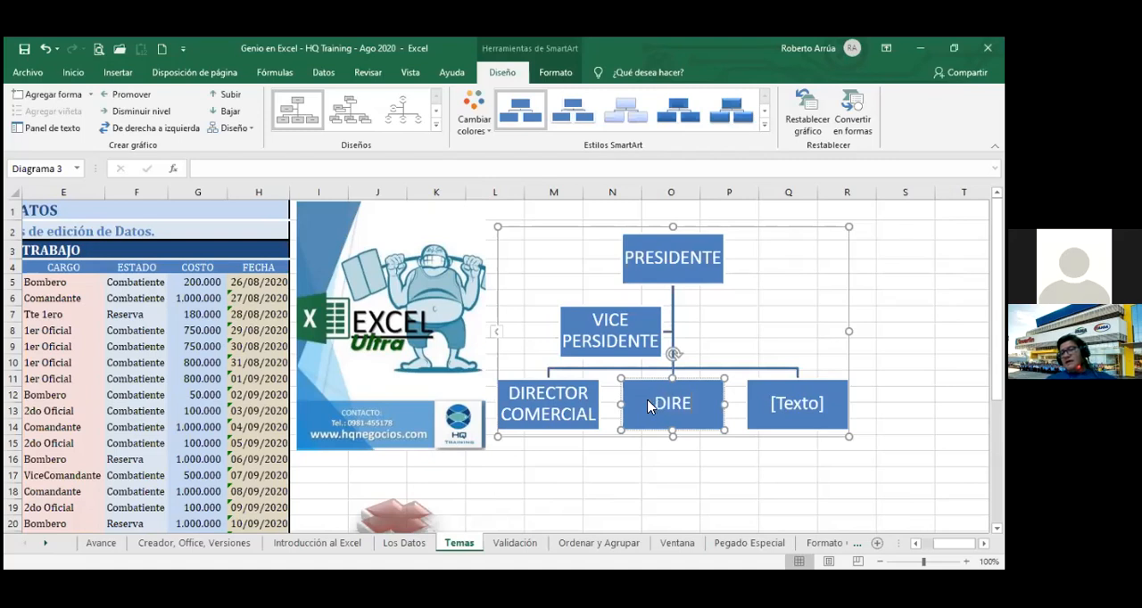
pyautogui.write('CTOR')
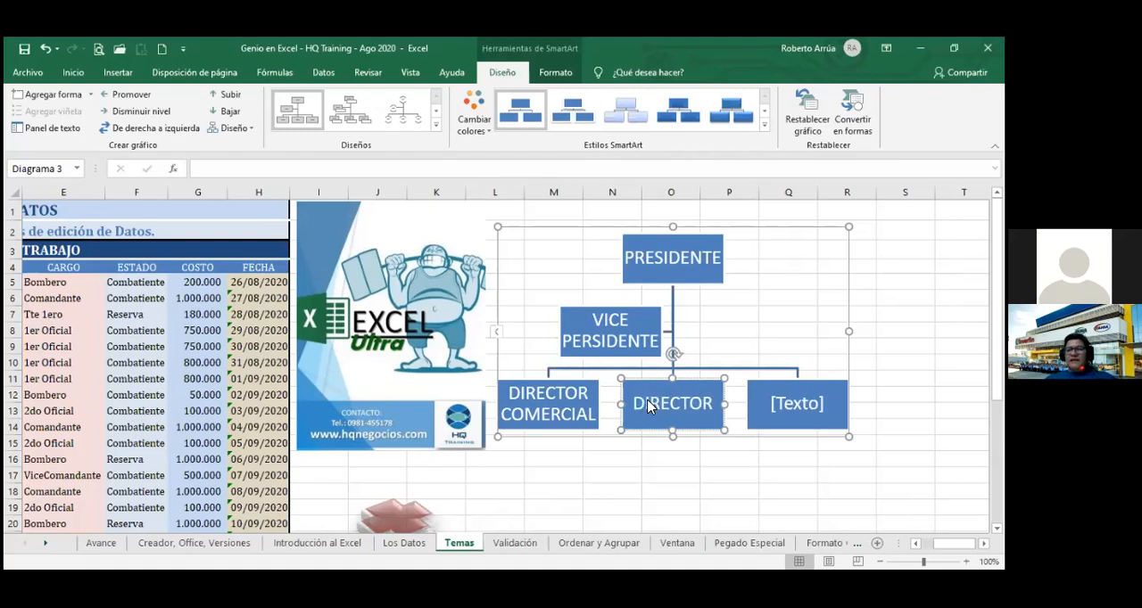
pyautogui.write(' DE')
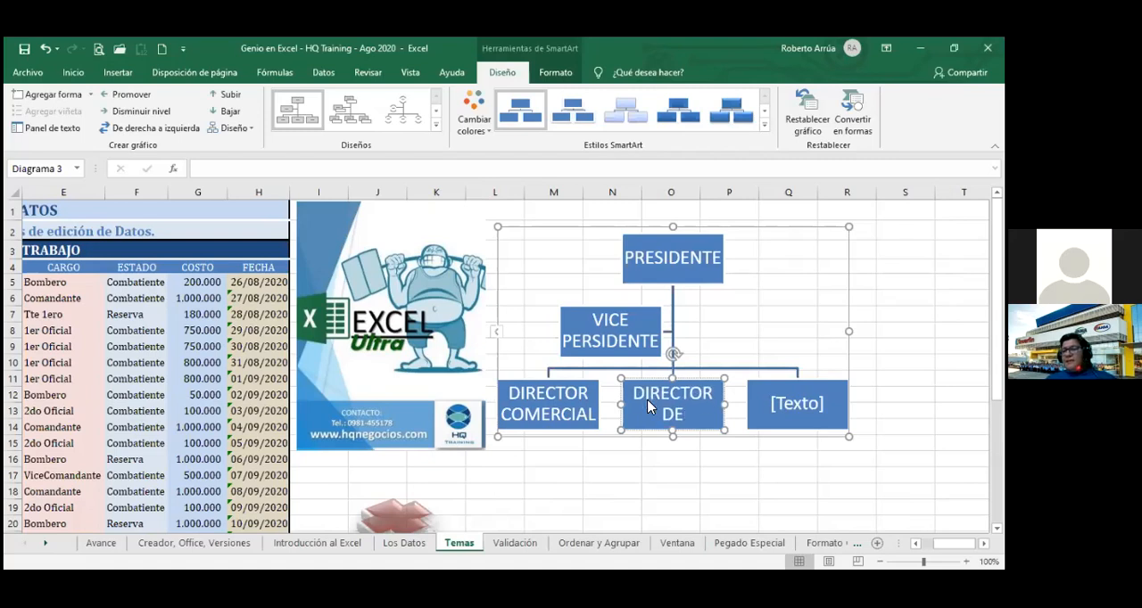
pyautogui.write(' CREDITO')
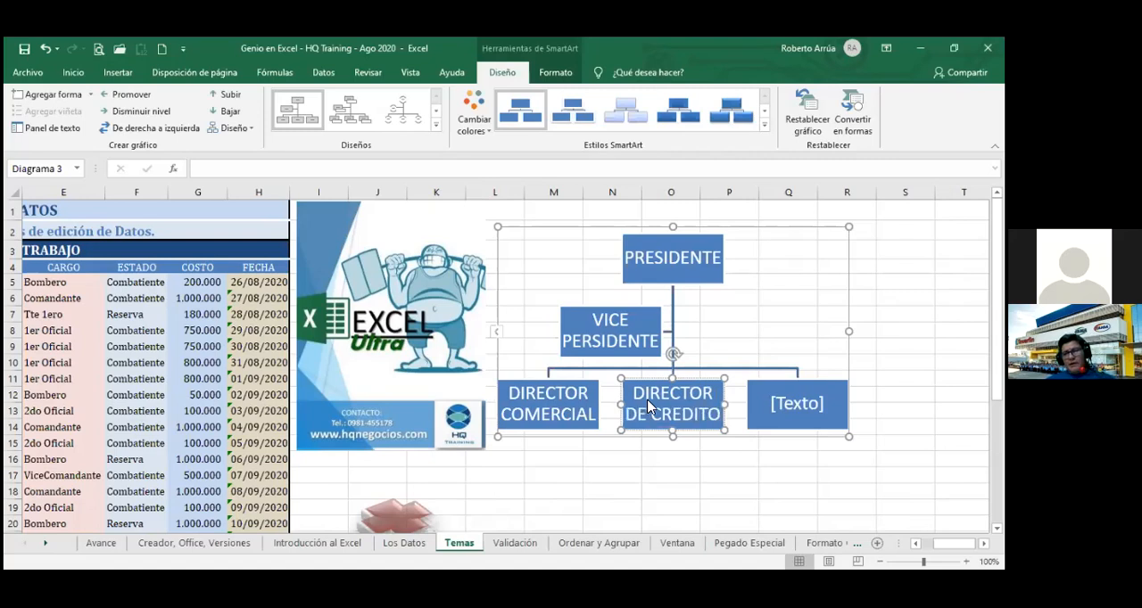
pyautogui.write(' Y COBR')
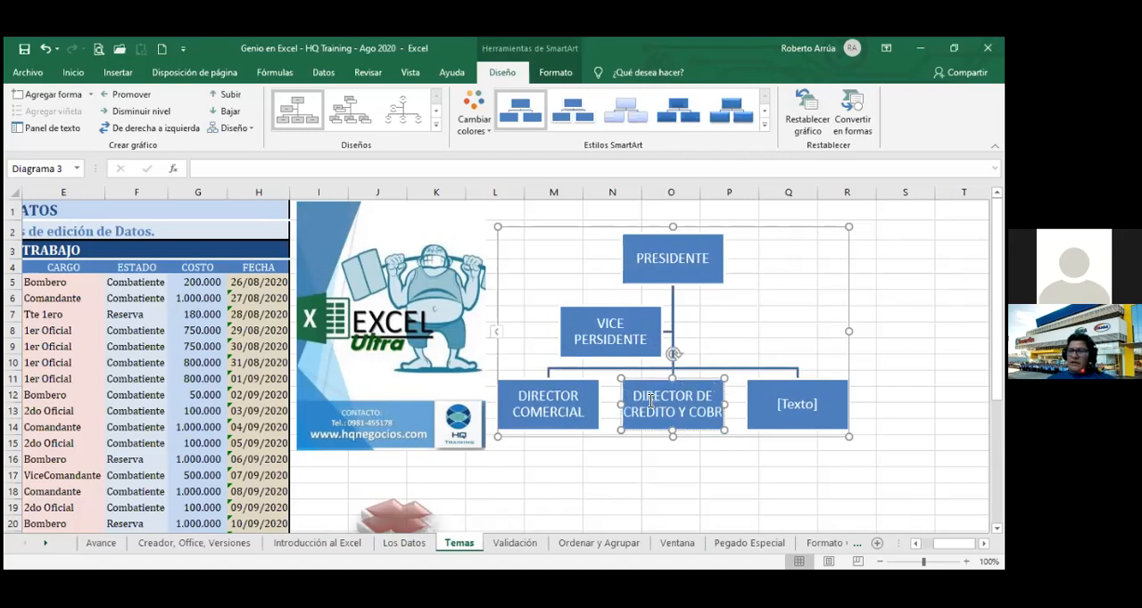
pyautogui.write('ANZA')
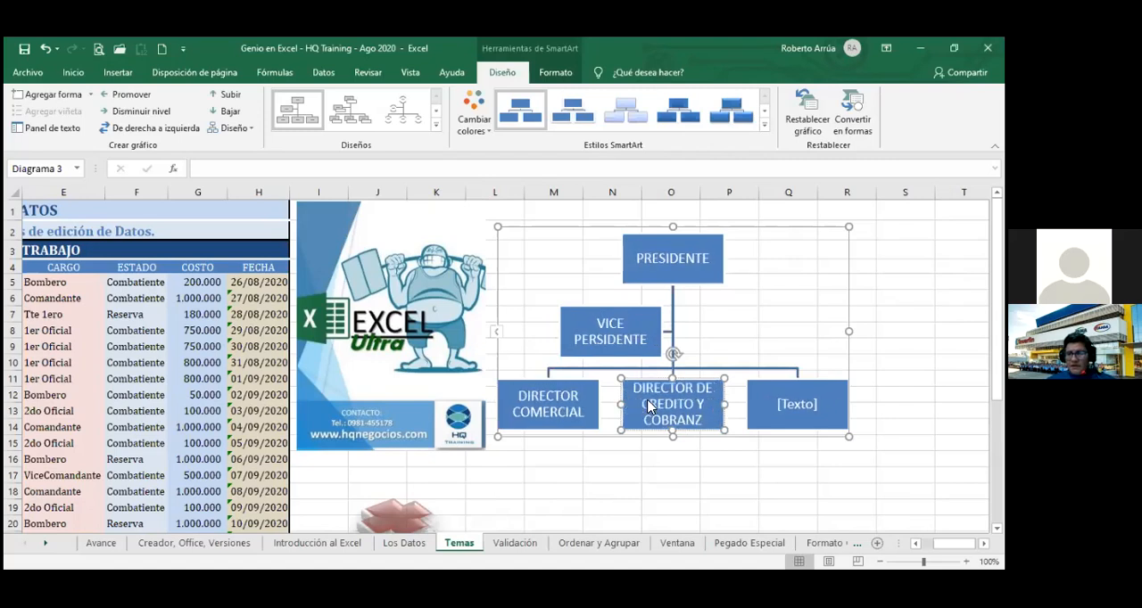
# Label the last box of the organization chart's lowest level DIRECTOR ADMINISTRtivo.
pyautogui.click(787, 406)
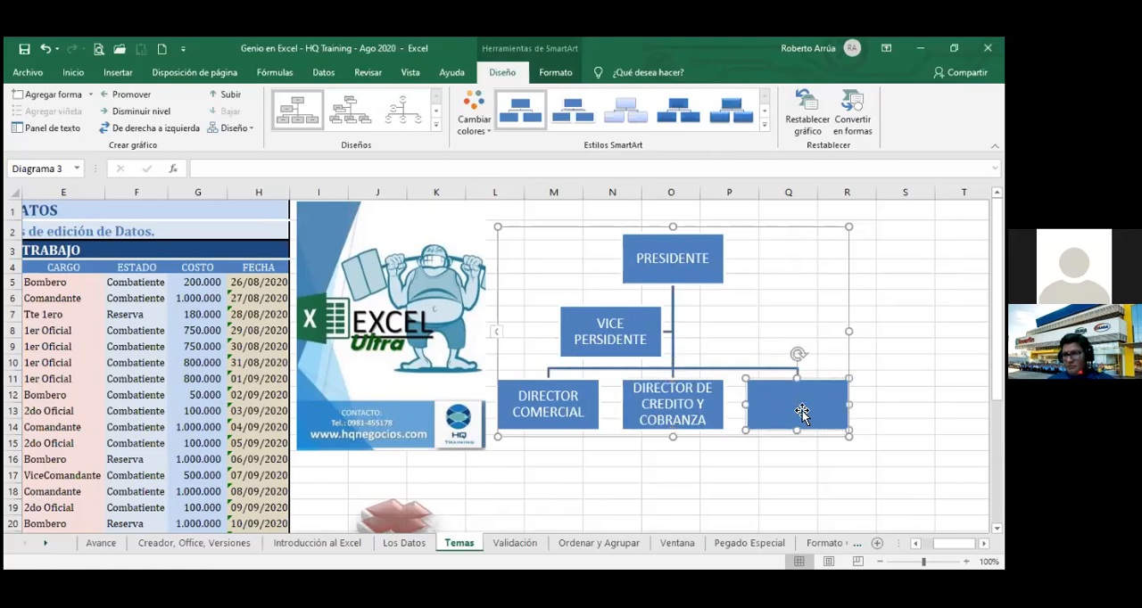
pyautogui.write('DIR')
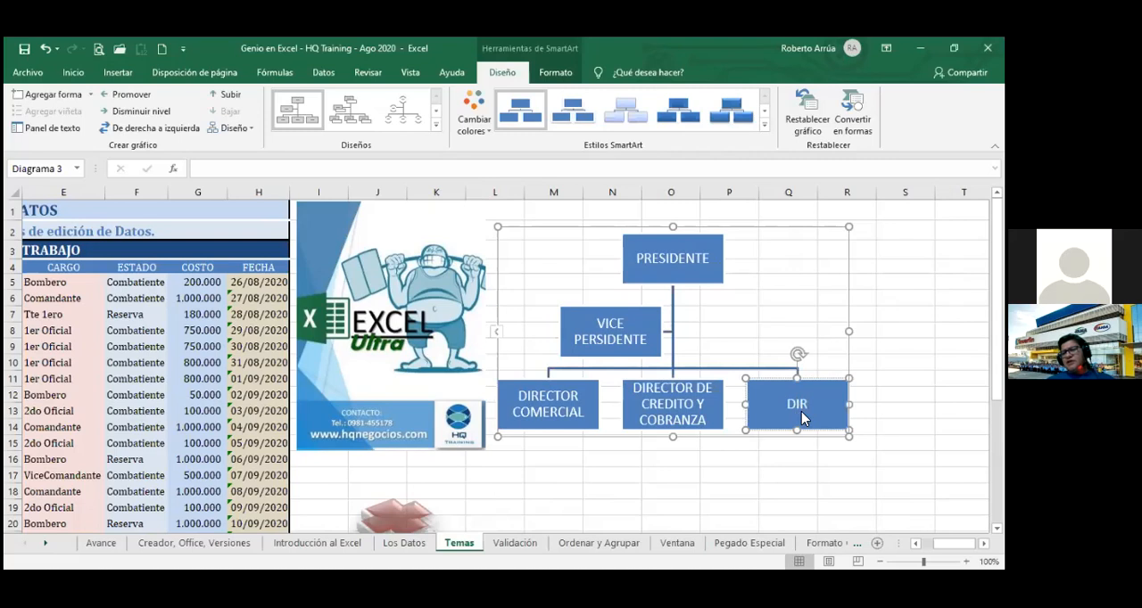
pyautogui.write('ECTOR ADMI')
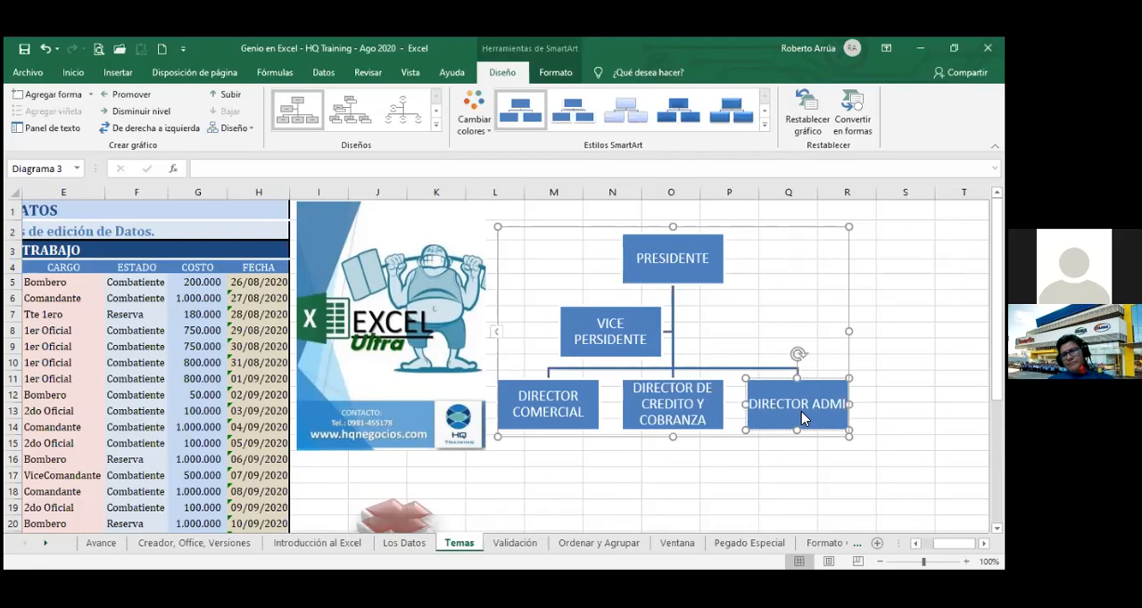
pyautogui.write('NI')
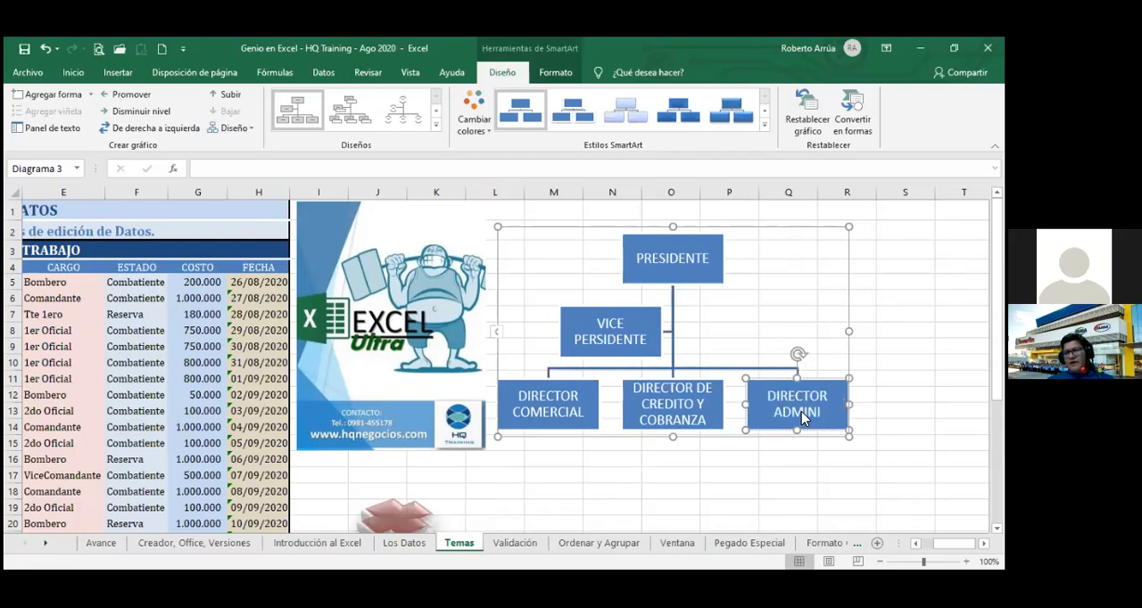
pyautogui.write('STRtivo')
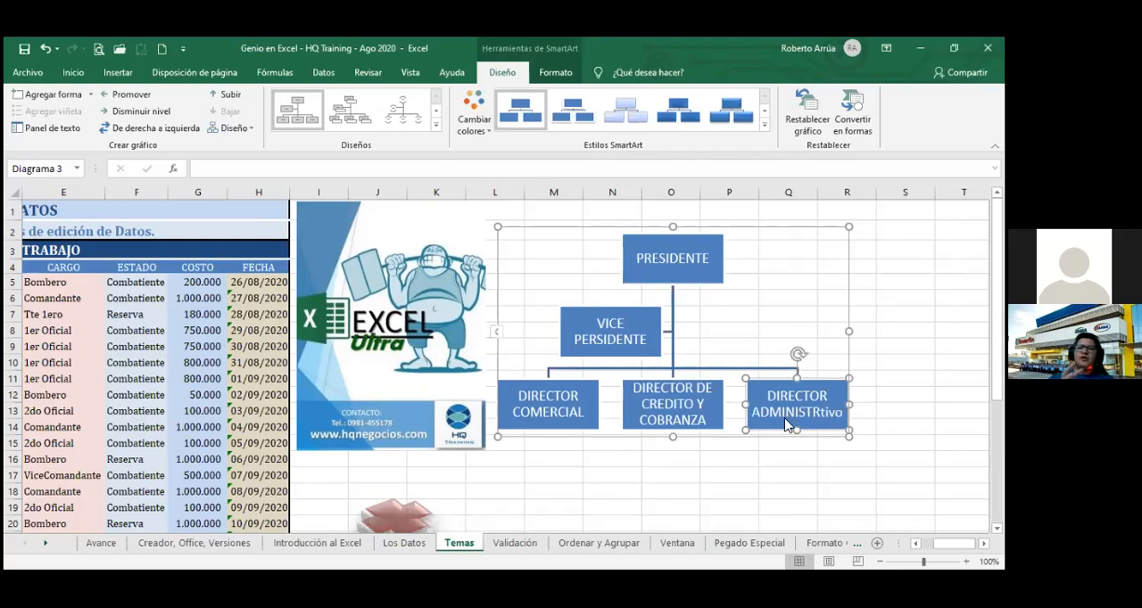
pyautogui.click(769, 444)
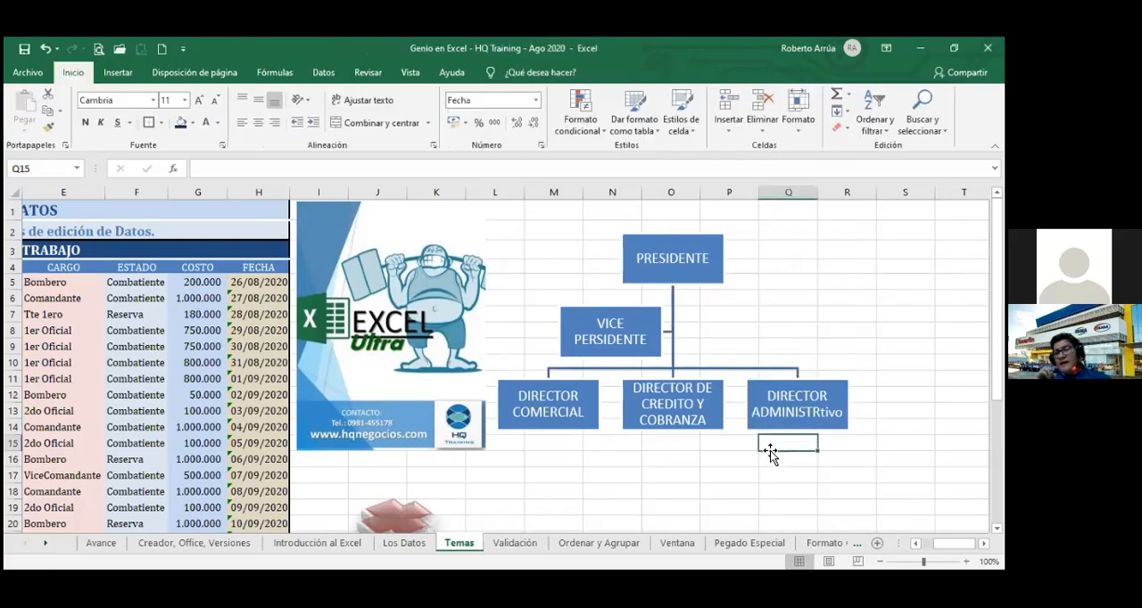
# Correct the second word in the last director box to ADMINISTRATIVO, all in capitals.
pyautogui.click(839, 411)
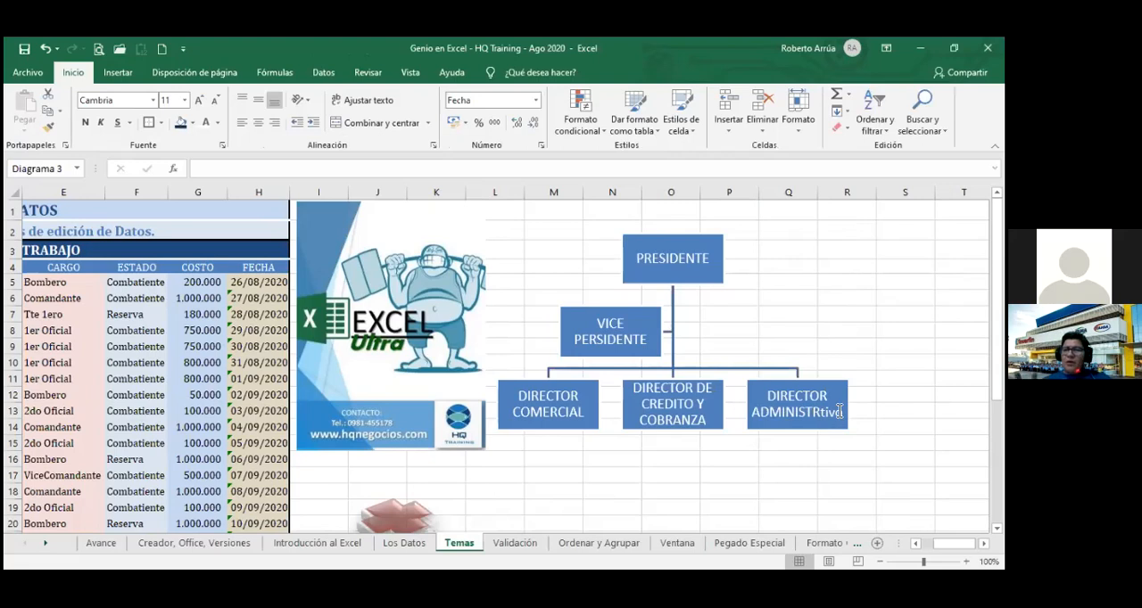
pyautogui.doubleClick(838, 412)
pyautogui.write('AD')
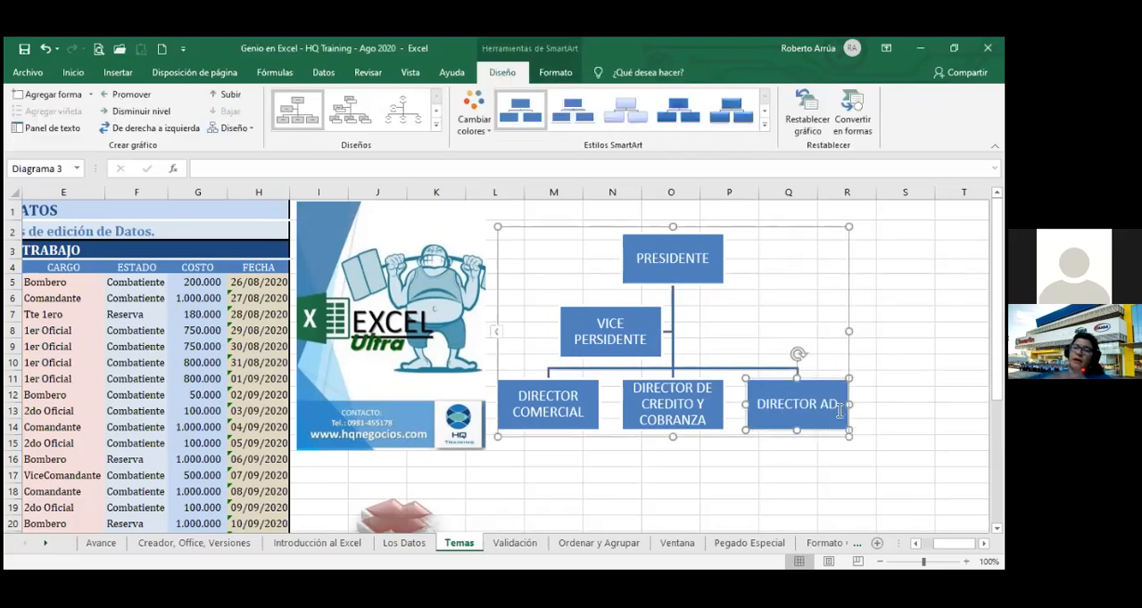
pyautogui.write('MINIS')
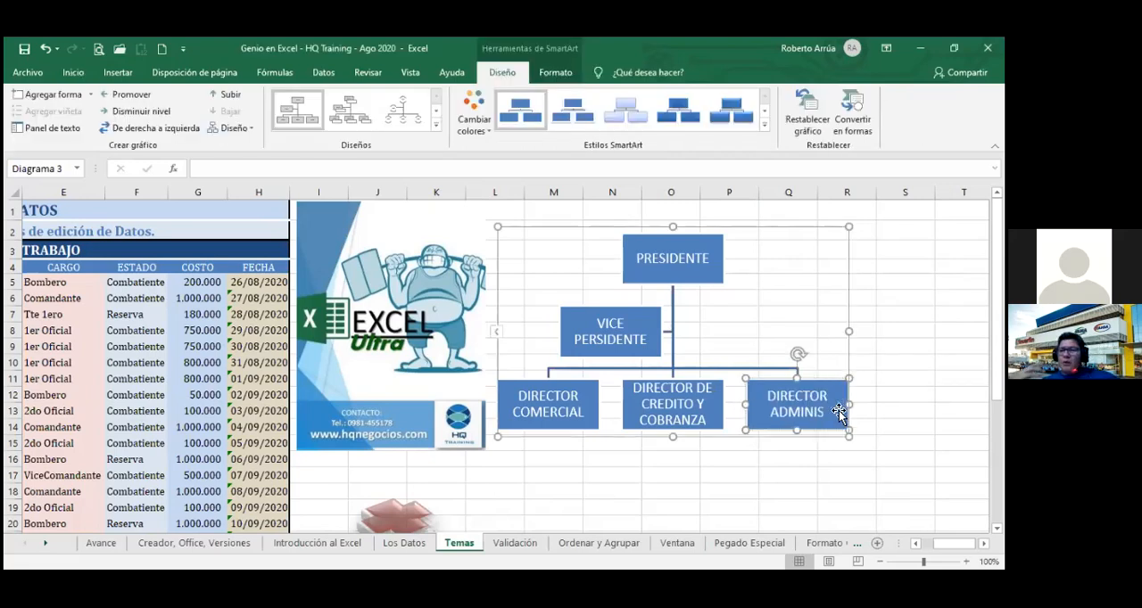
pyautogui.write('TRATIVO')
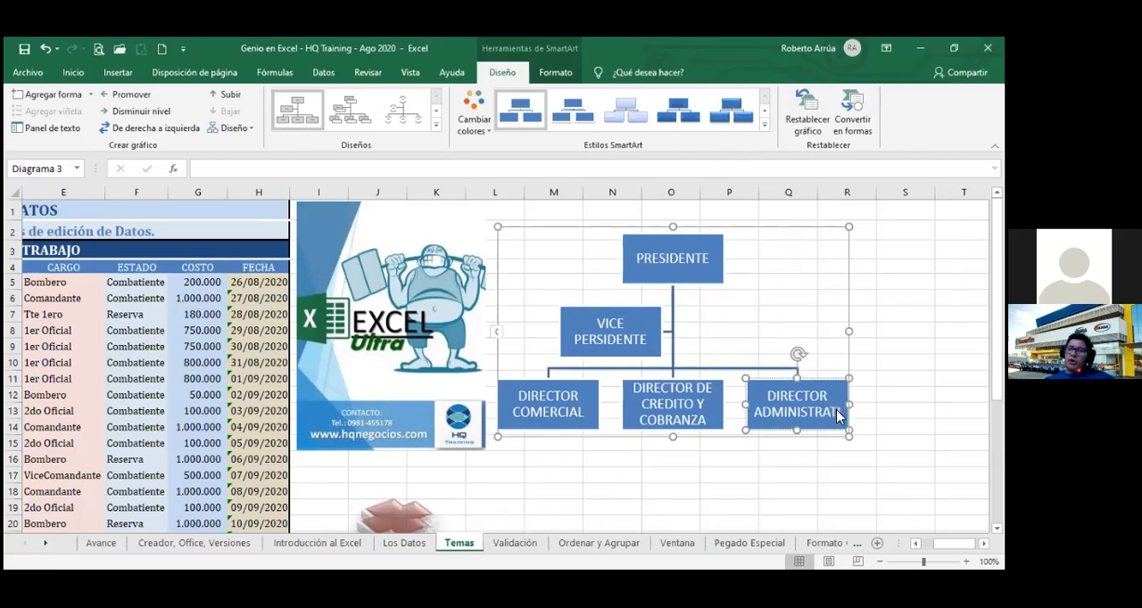
pyautogui.click(773, 465)
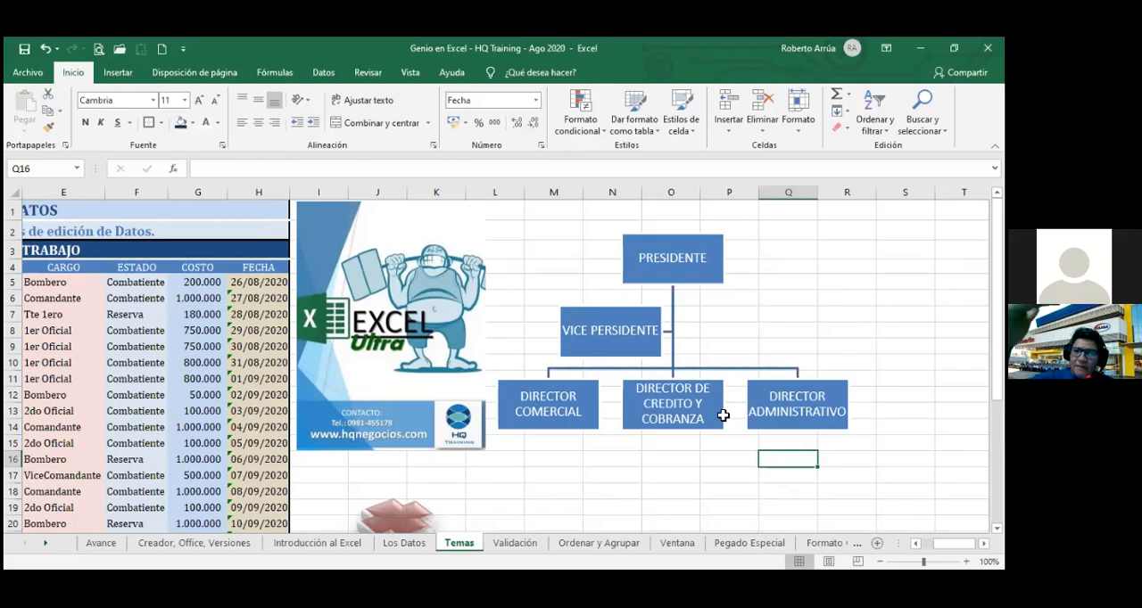
# Recolor the organization chart with the Intervalo degradado Énfasis 2 color set.
pyautogui.click(804, 409)
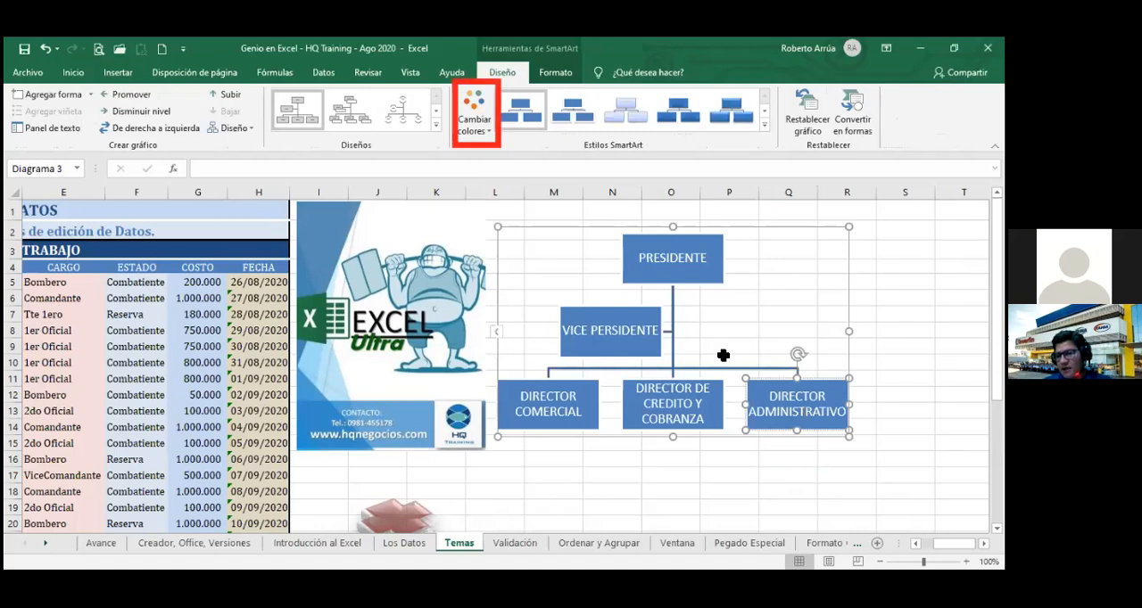
pyautogui.click(481, 126)
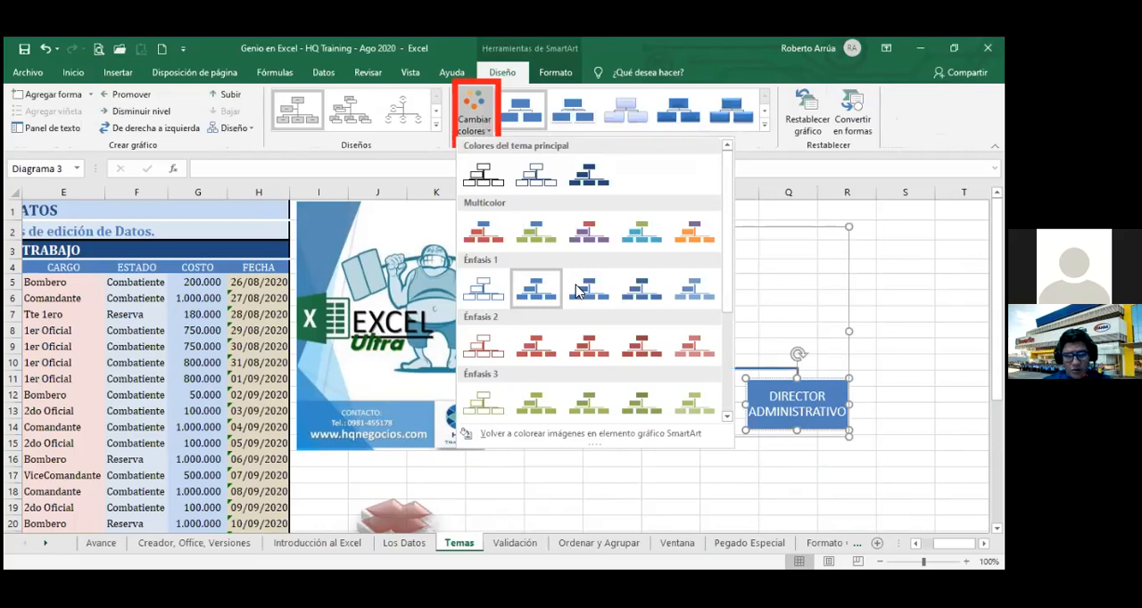
pyautogui.click(587, 350)
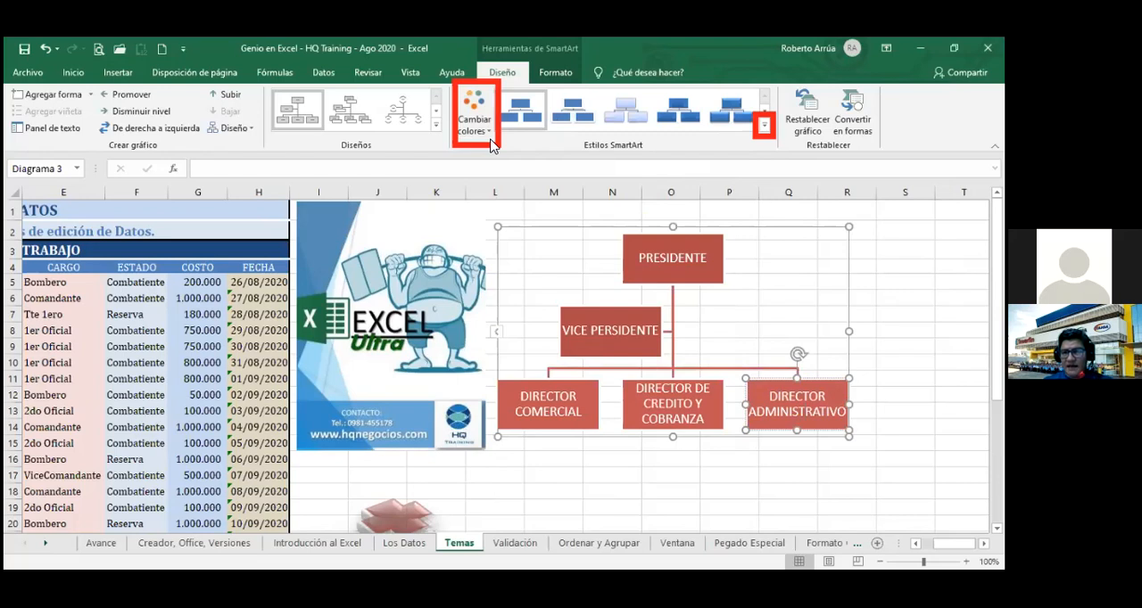
# Apply the 3D SmartArt style with tilted, bevelled boxes, third in the second 3D row, to the organization chart.
pyautogui.click(764, 130)
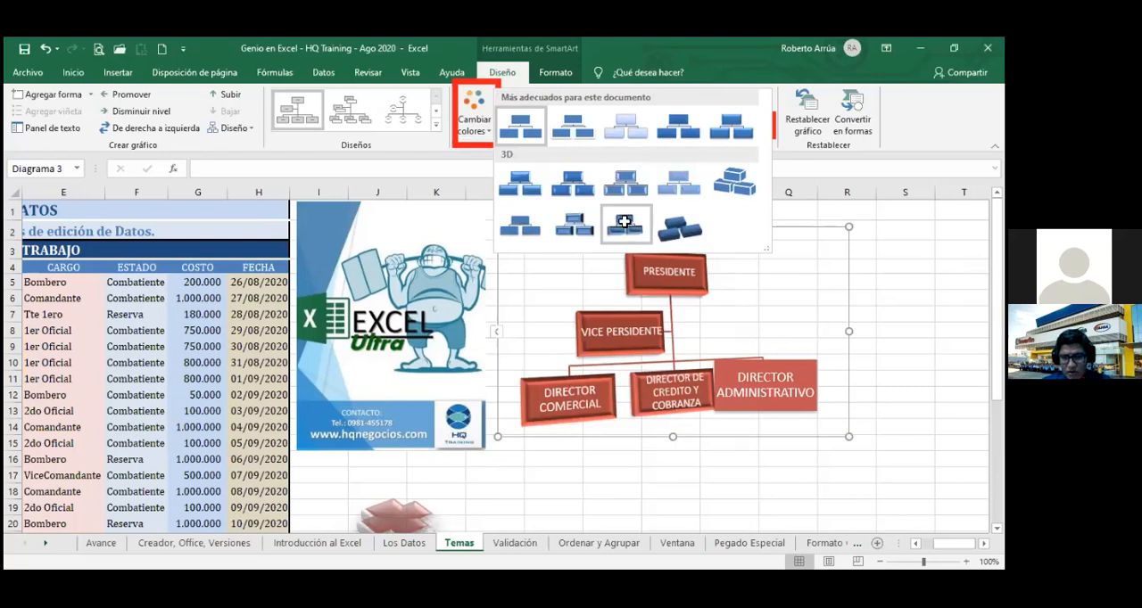
pyautogui.click(624, 222)
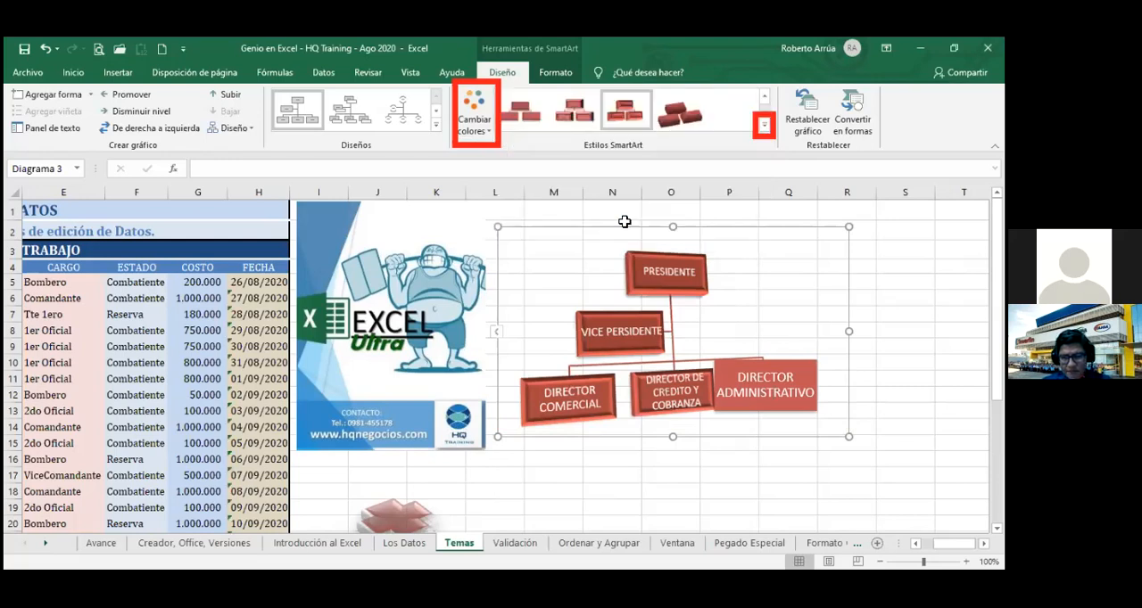
pyautogui.click(765, 127)
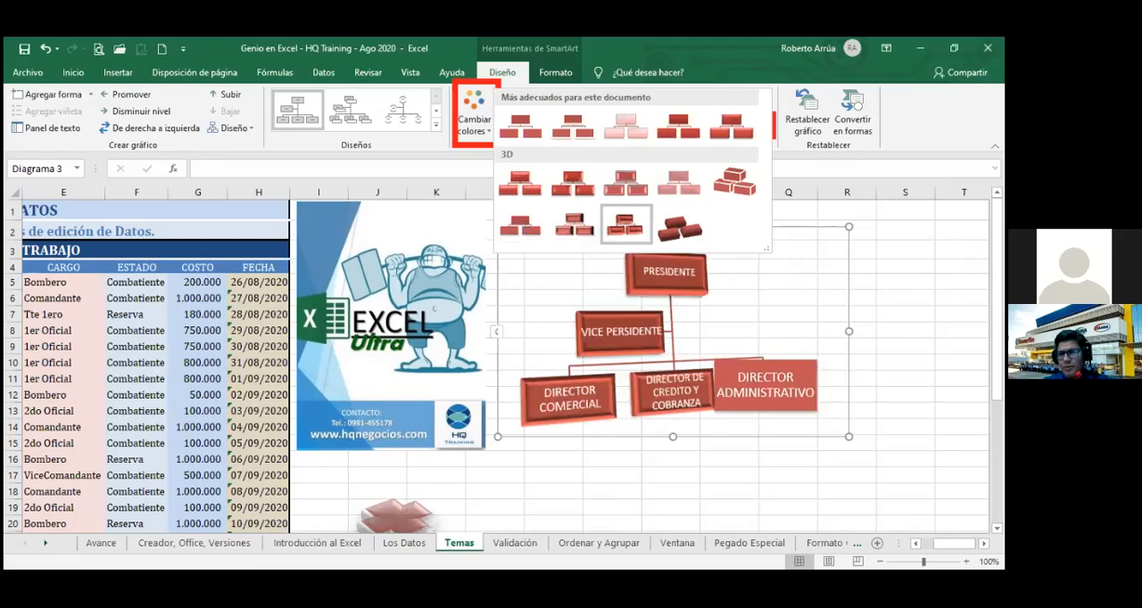
pyautogui.press('Escape')
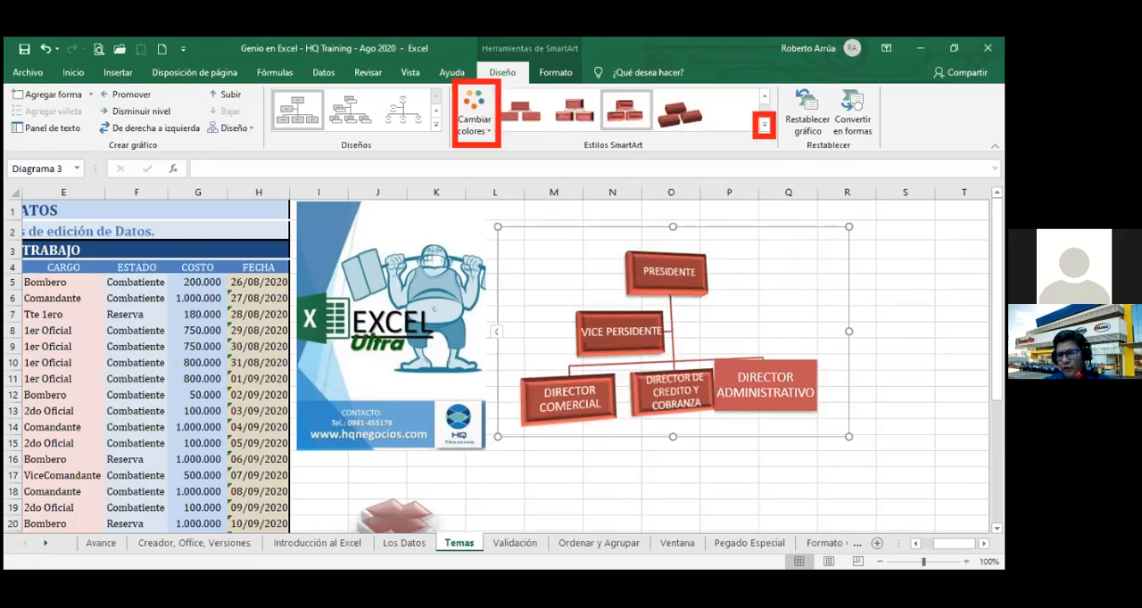
pyautogui.click(905, 362)
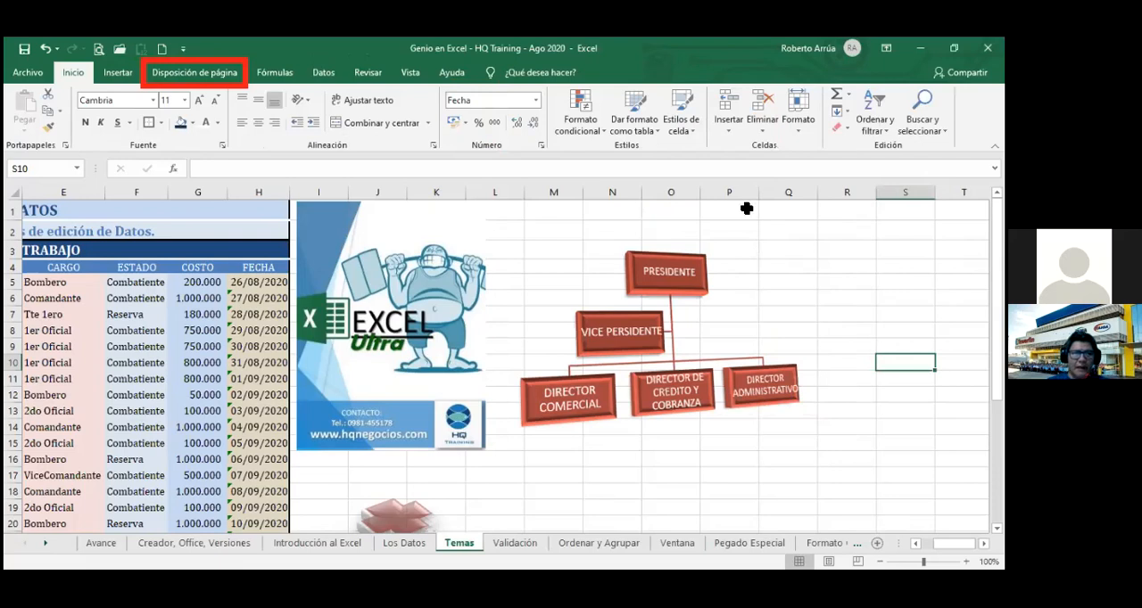
# Review the Office themes offered for the workbook's page layout without applying one.
pyautogui.click(214, 79)
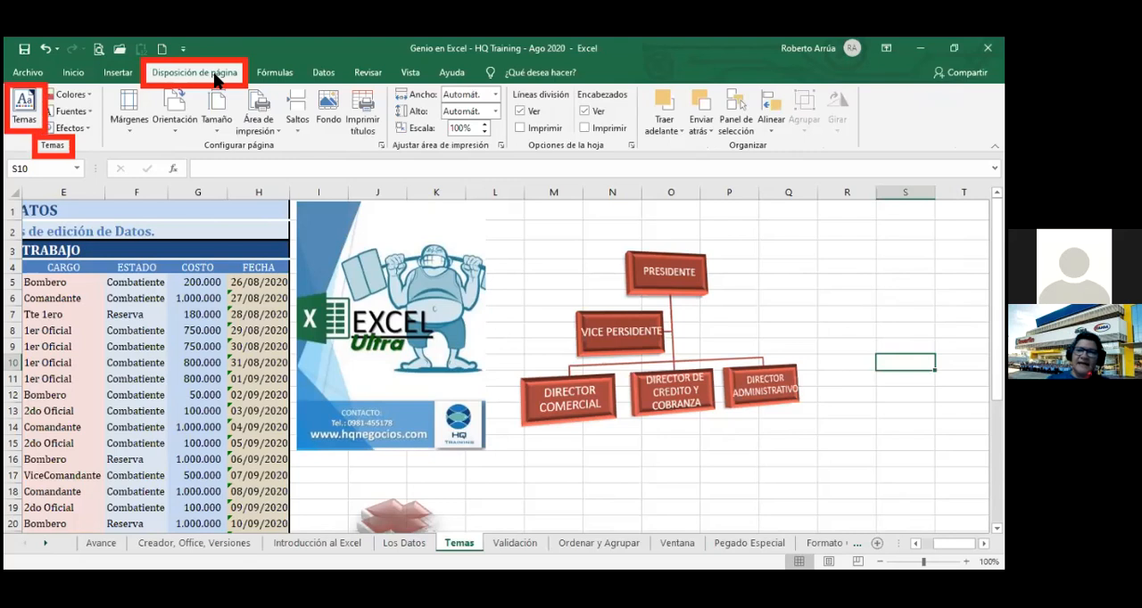
pyautogui.click(24, 121)
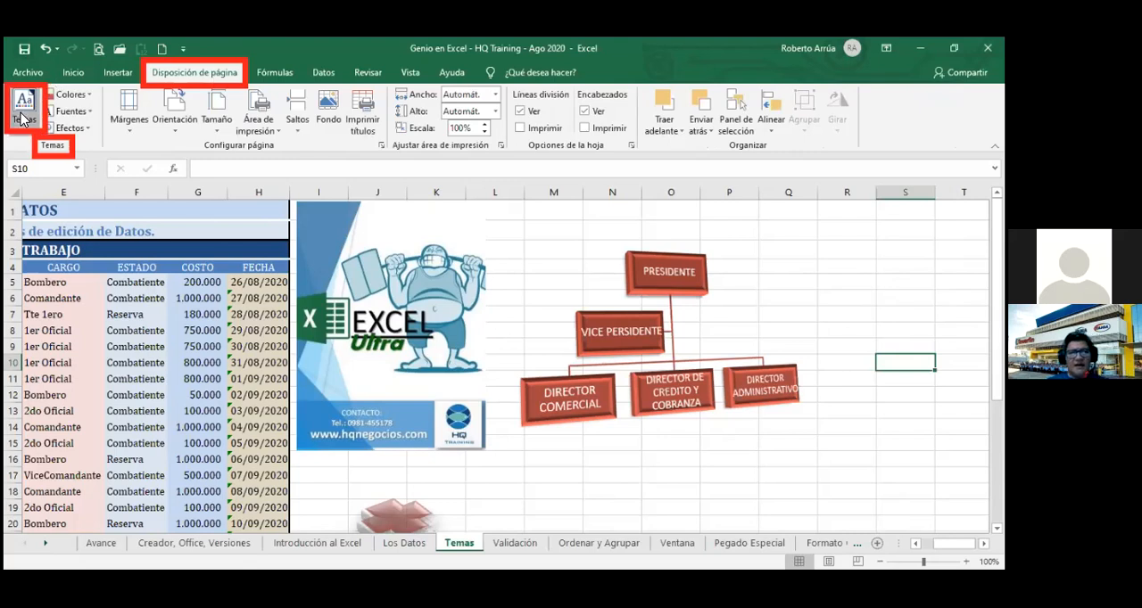
pyautogui.click(24, 120)
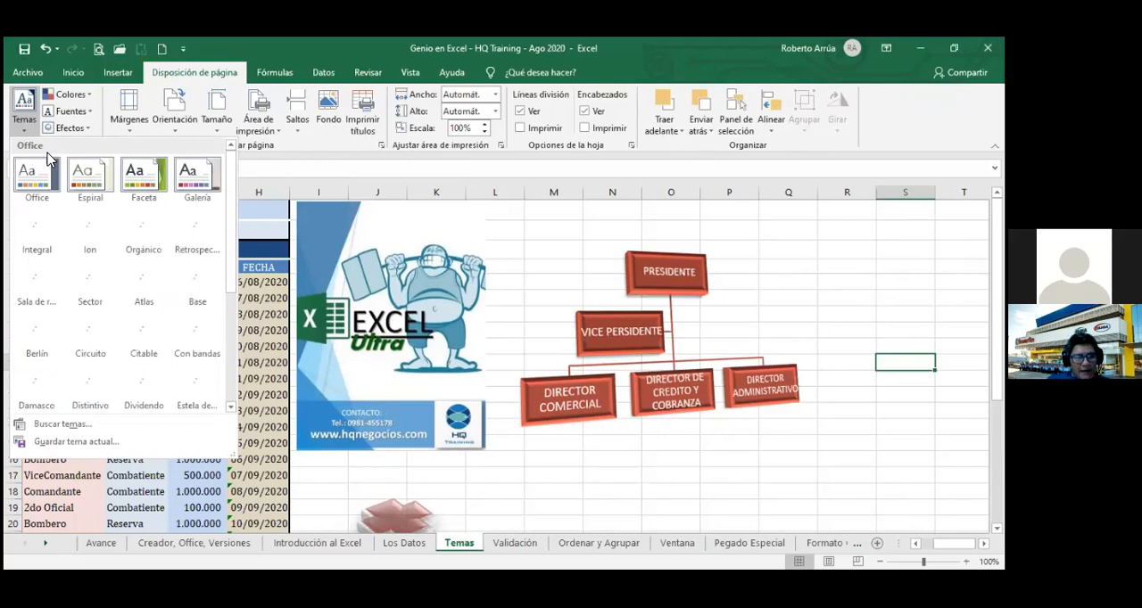
pyautogui.press('Escape')
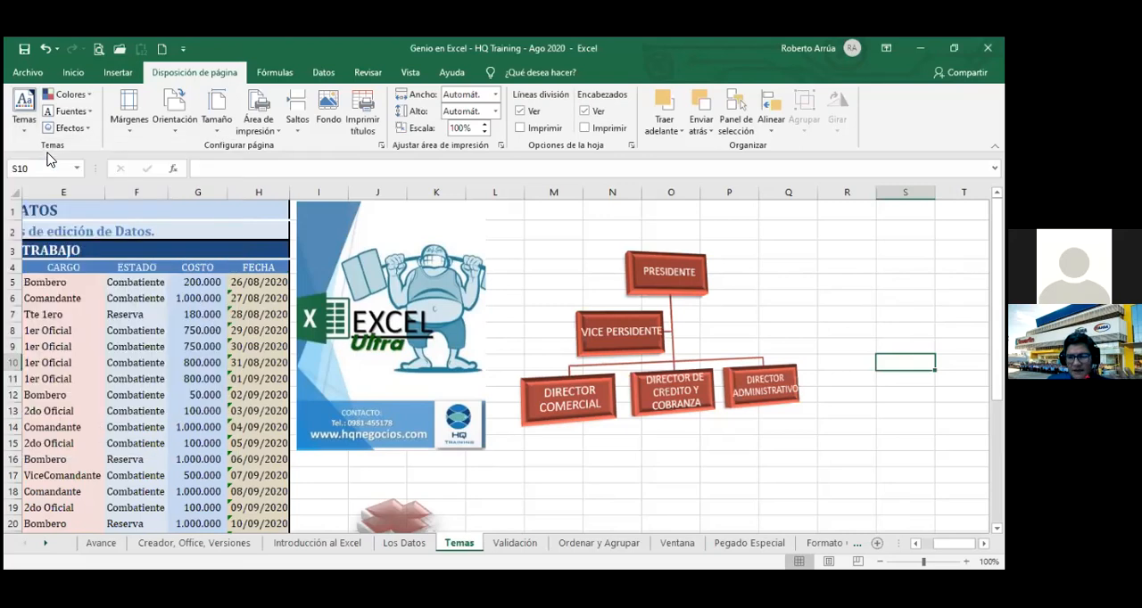
pyautogui.click(34, 105)
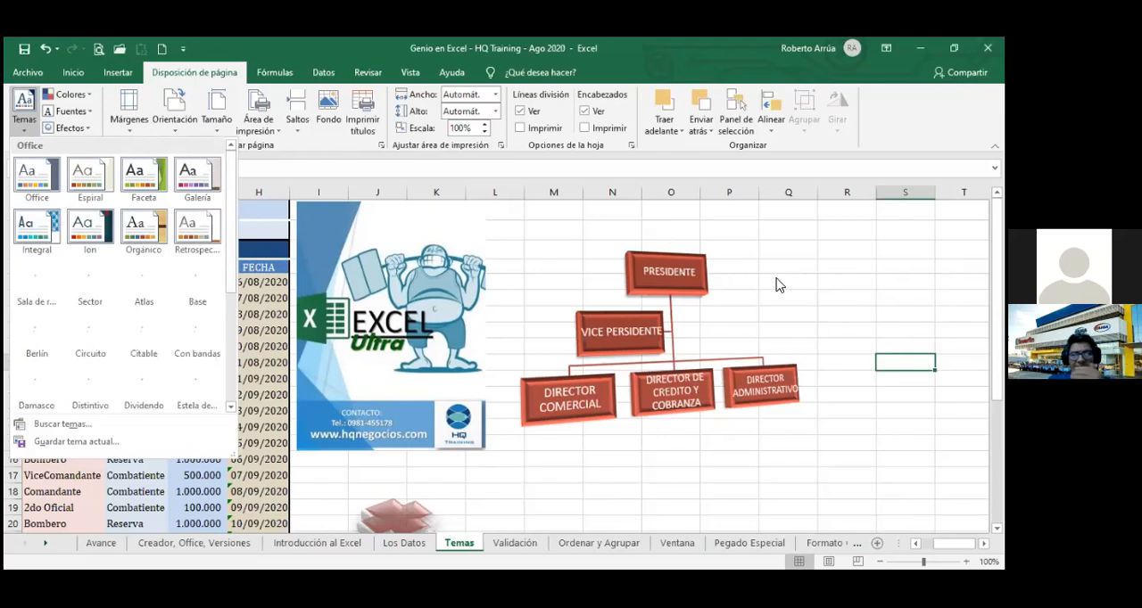
pyautogui.click(904, 314)
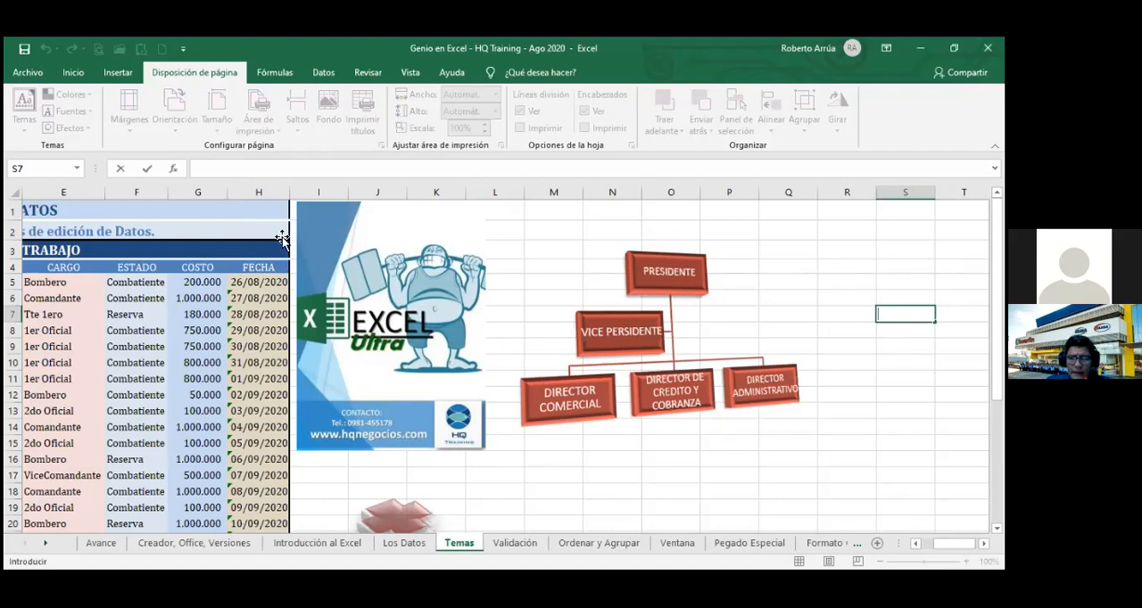
pyautogui.click(630, 346)
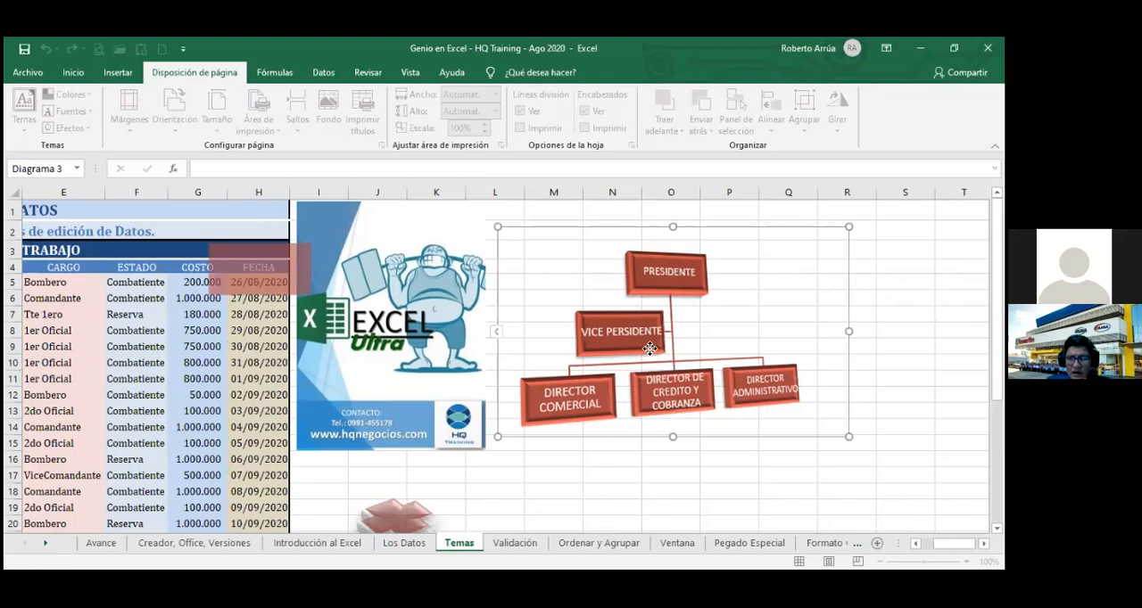
pyautogui.moveTo(649, 348); pyautogui.dragTo(666, 353)
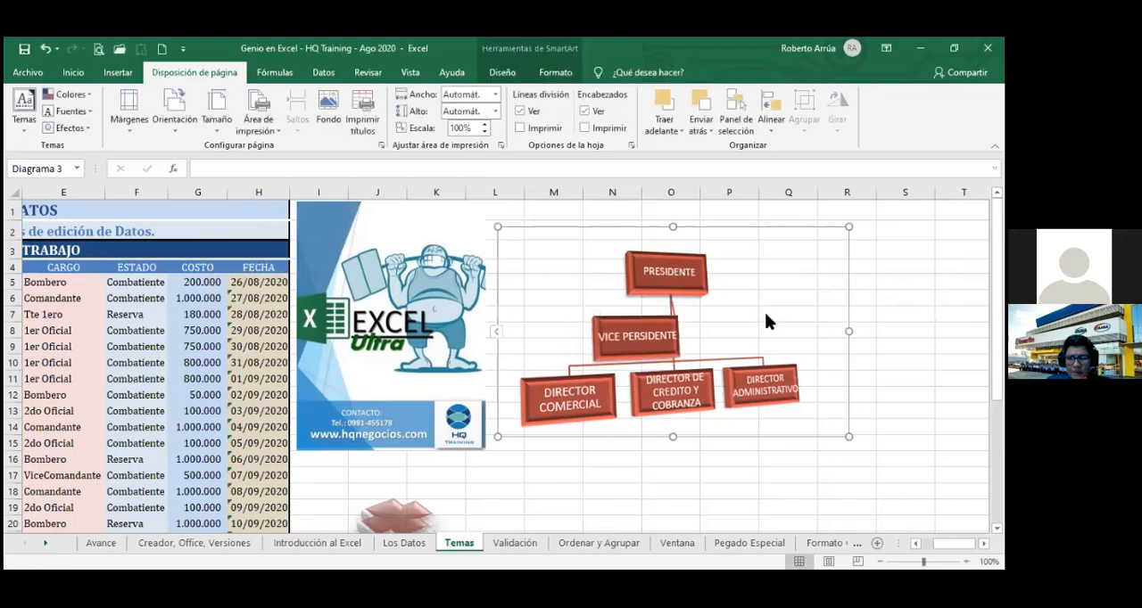
pyautogui.hotkey('ctrl', 'z')
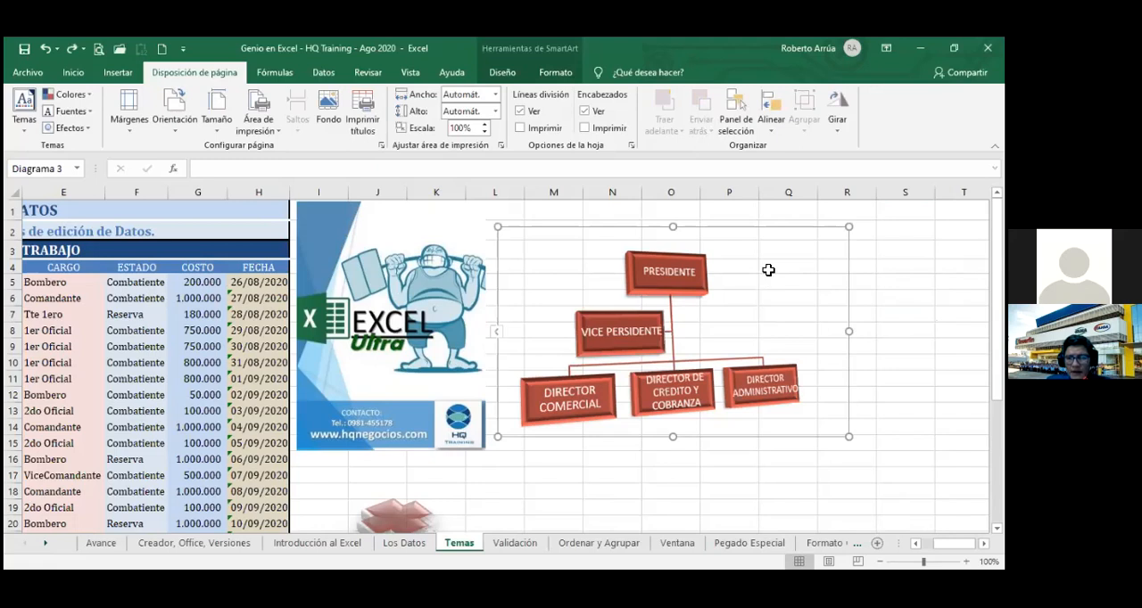
# Try to apply the Faceta theme to the workbook.
pyautogui.click(962, 330)
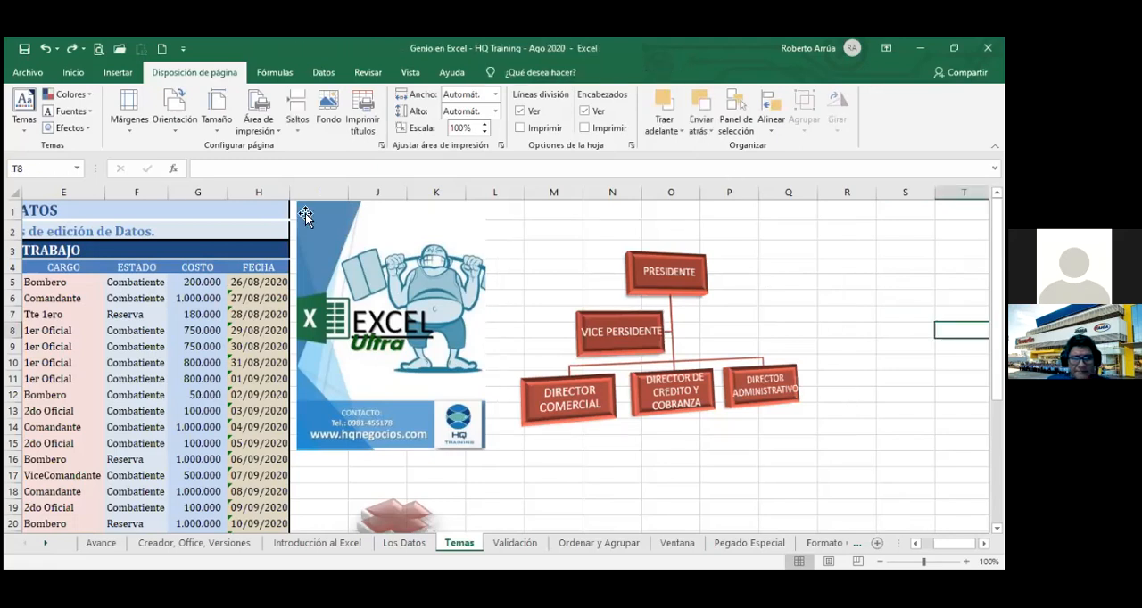
pyautogui.click(24, 116)
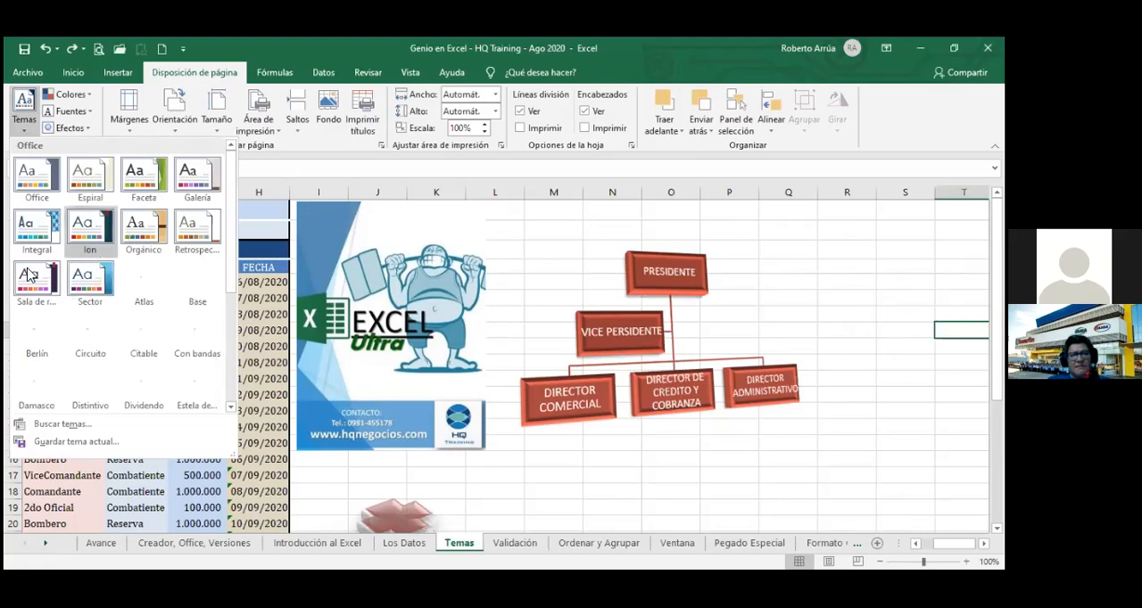
pyautogui.click(141, 183)
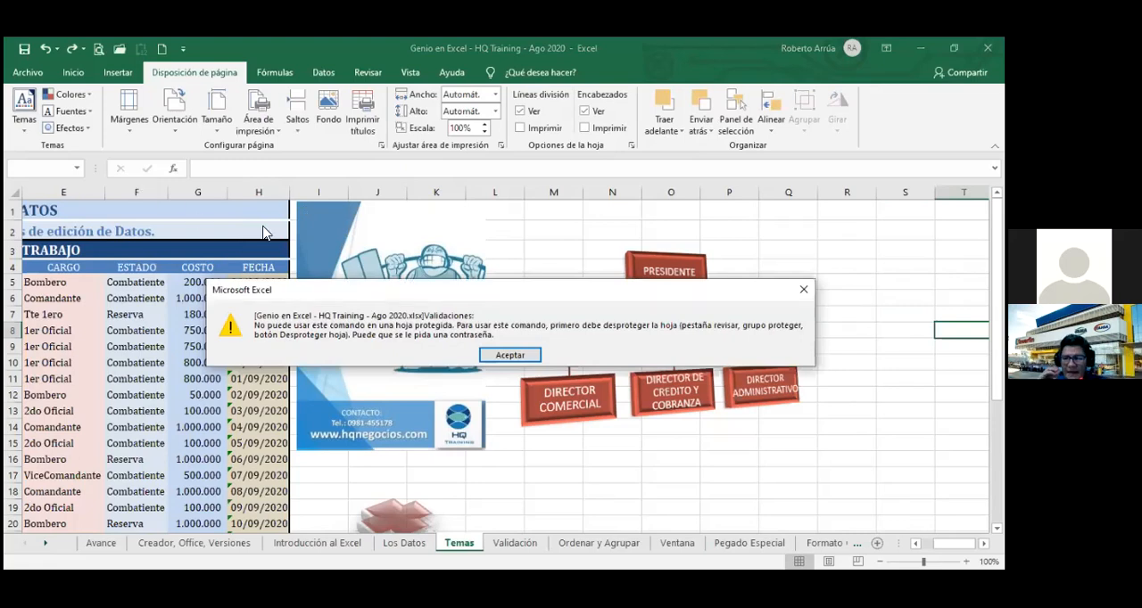
pyautogui.click(512, 357)
pyautogui.click(546, 511)
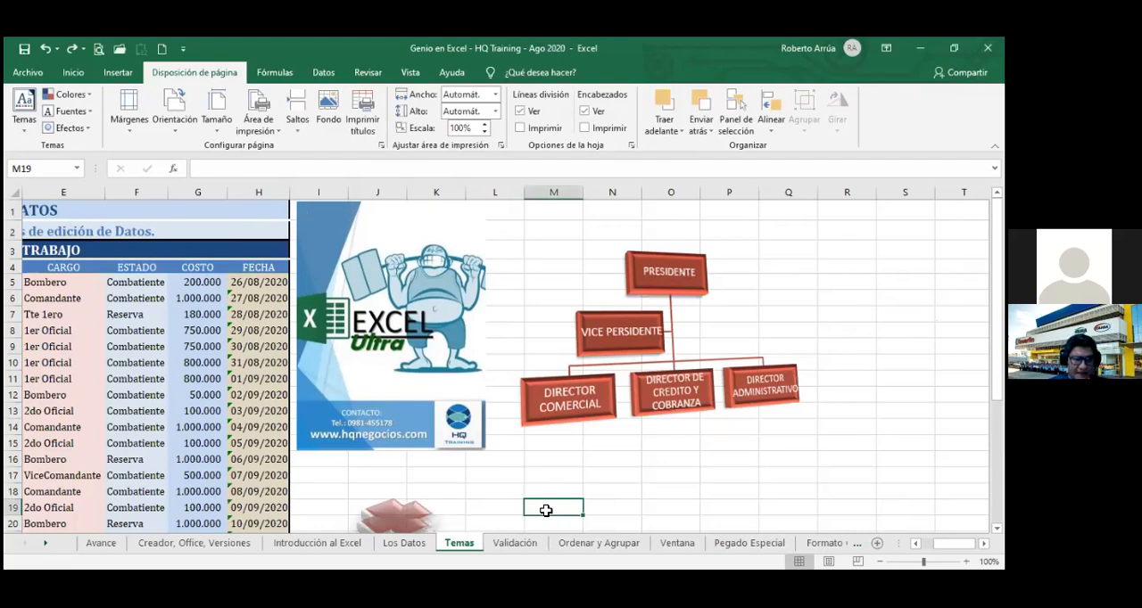
# Unprotect the Validaciones sheet from the workbook information page by entering the sheet password, and return to the Temas sheet.
pyautogui.click(26, 74)
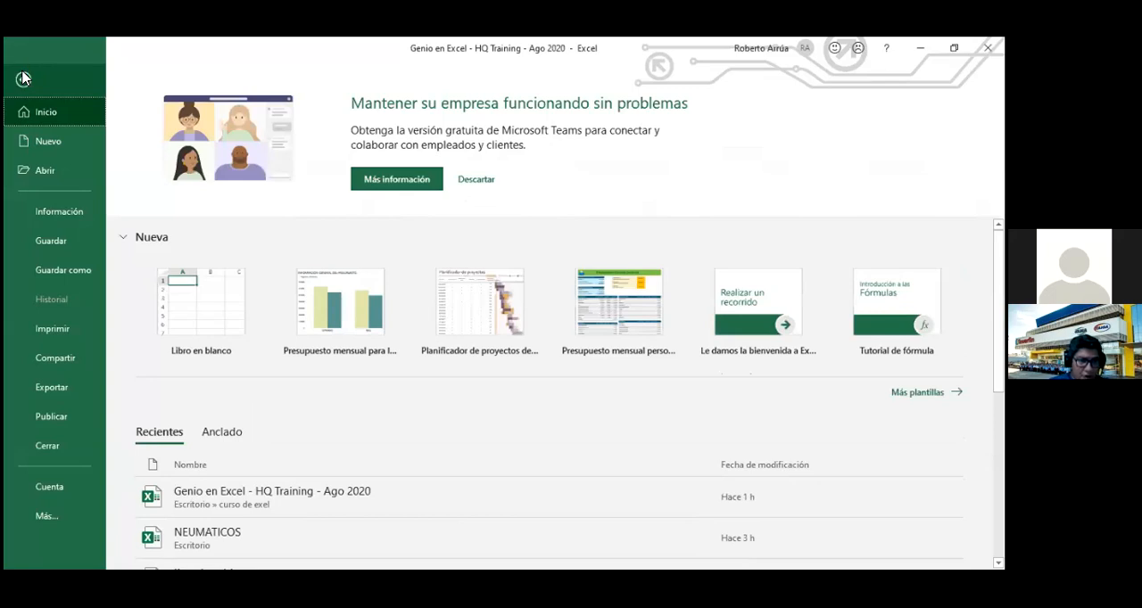
pyautogui.click(52, 214)
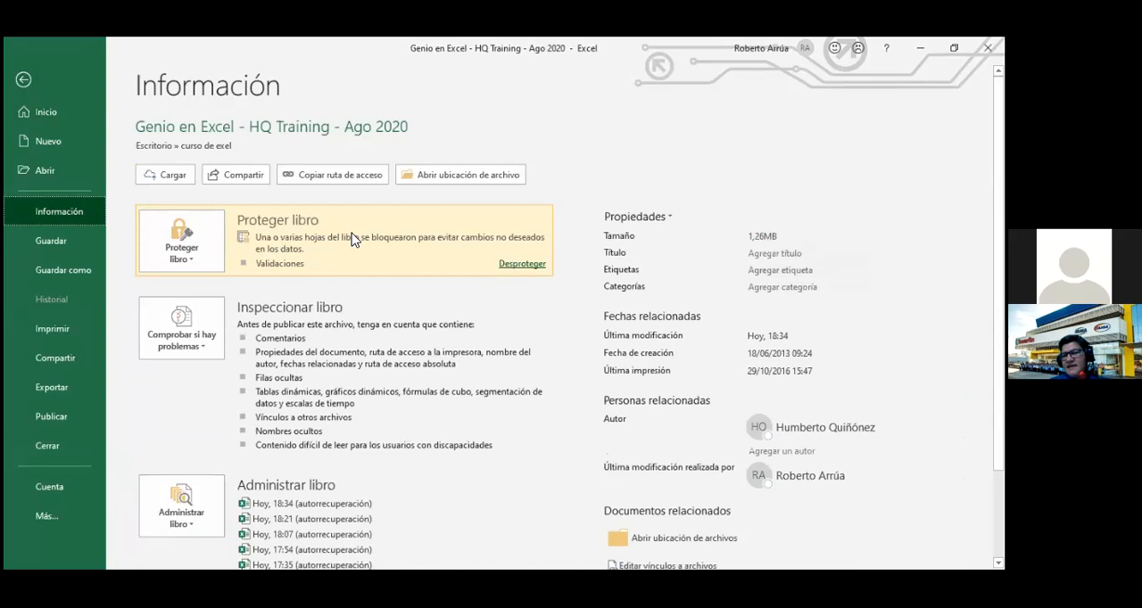
pyautogui.click(519, 266)
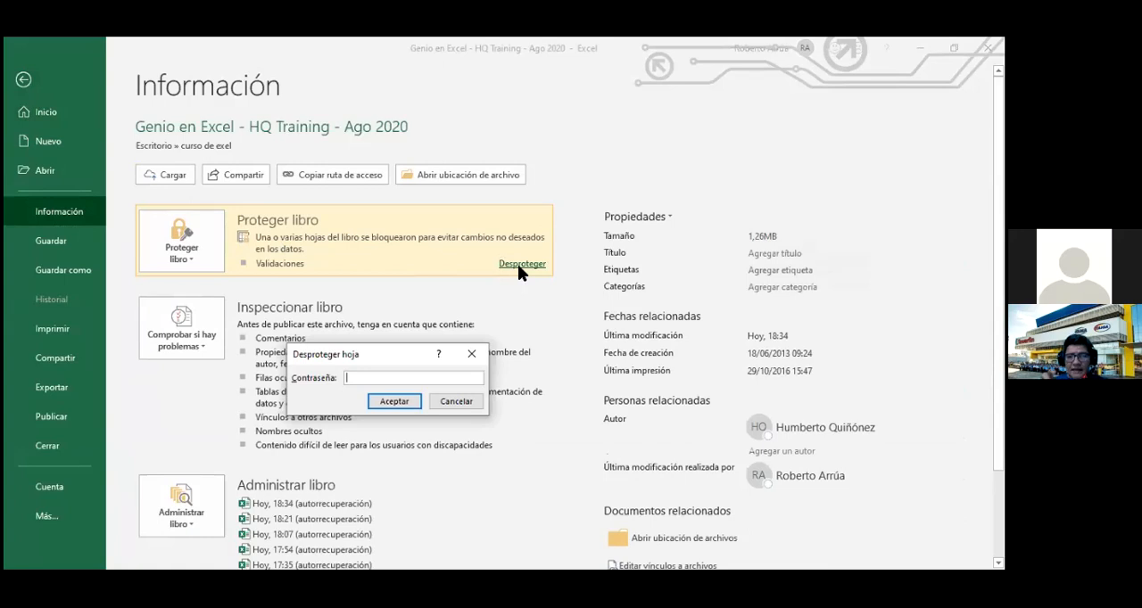
pyautogui.write('123')
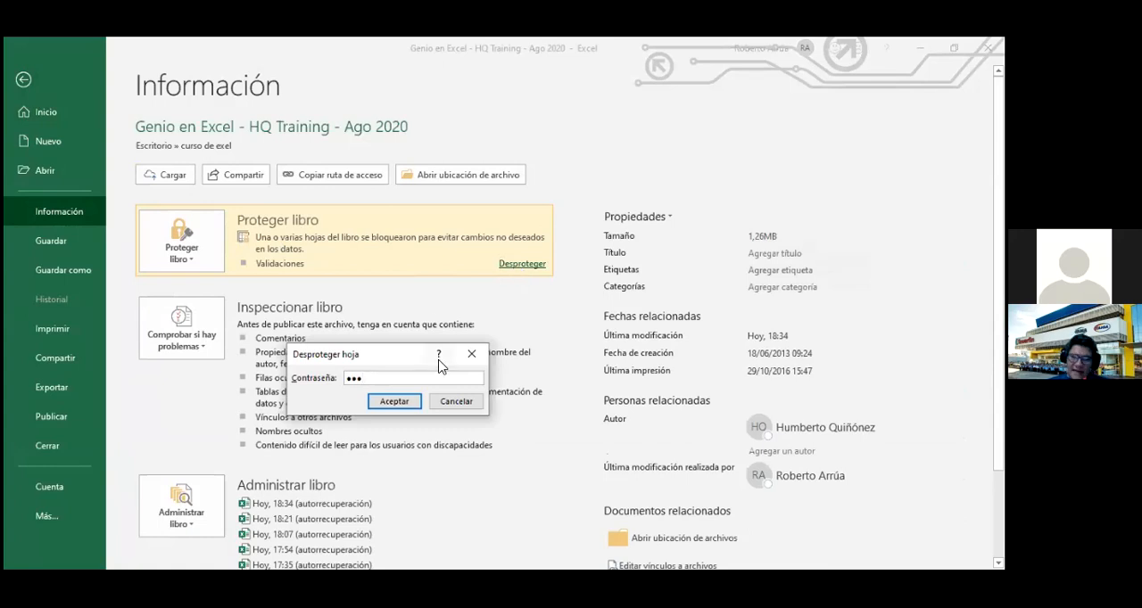
pyautogui.click(414, 403)
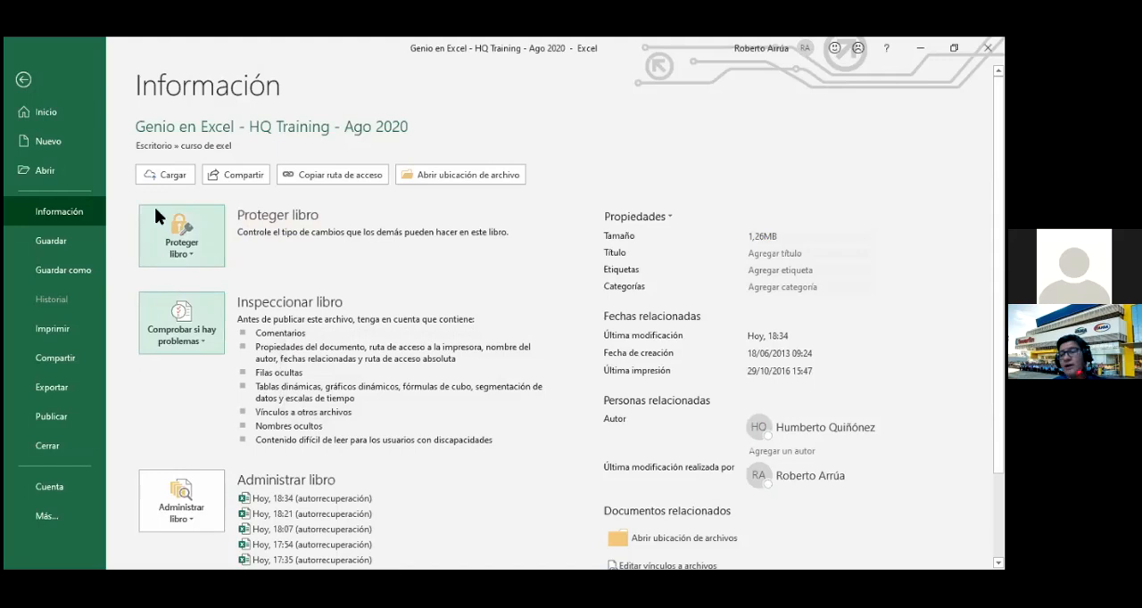
pyautogui.click(29, 105)
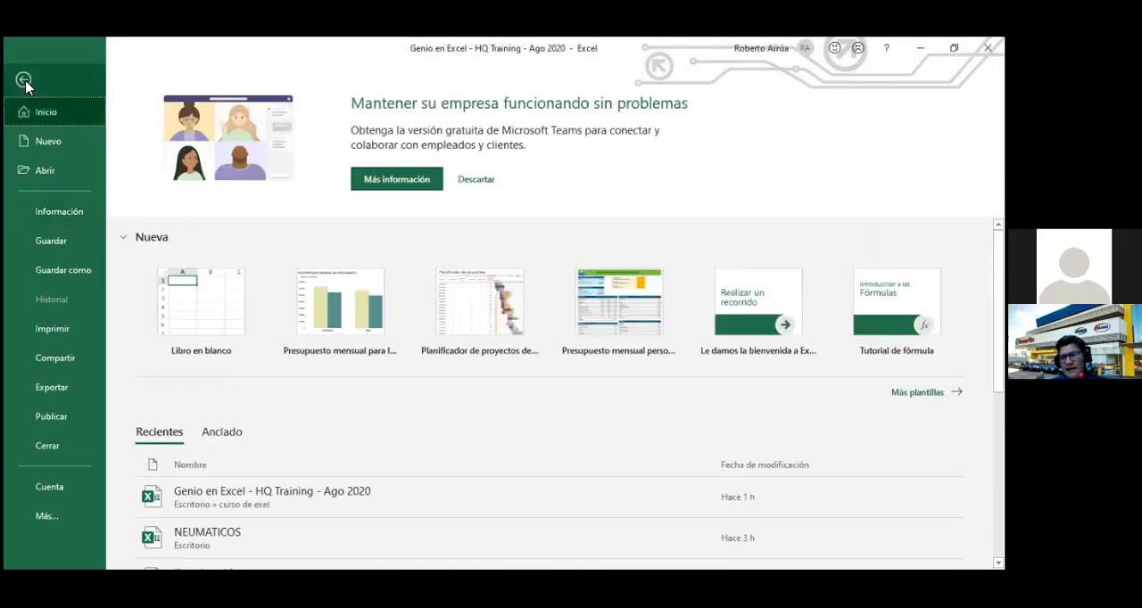
pyautogui.click(24, 81)
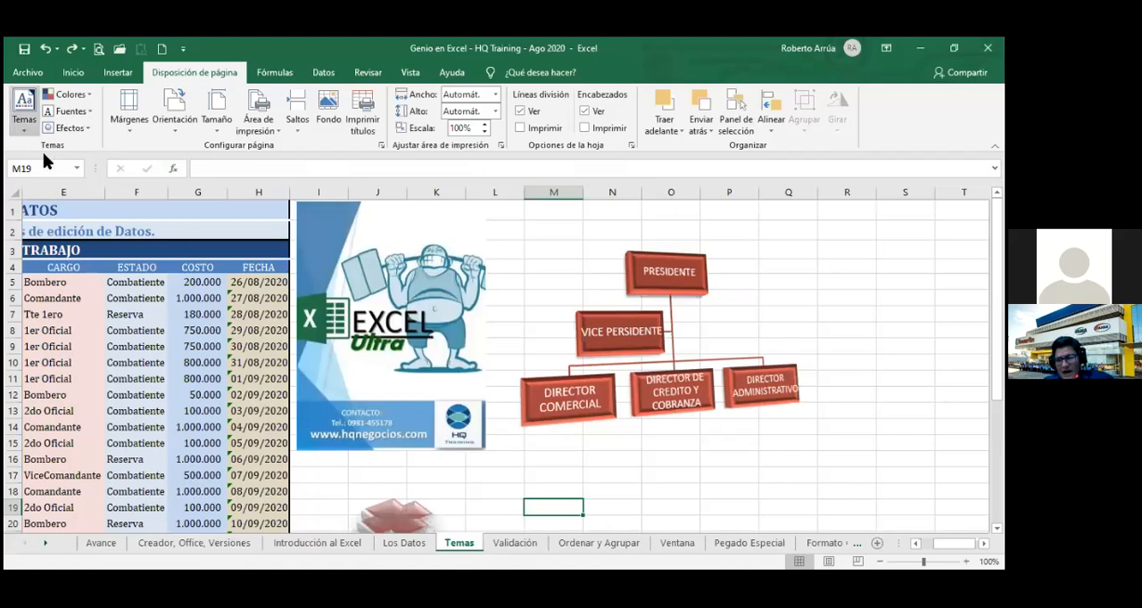
# Apply the Faceta theme to the workbook and check its effect on the Los Datos, Introducción al Excel and Creador, Office, Versiones sheets.
pyautogui.click(26, 121)
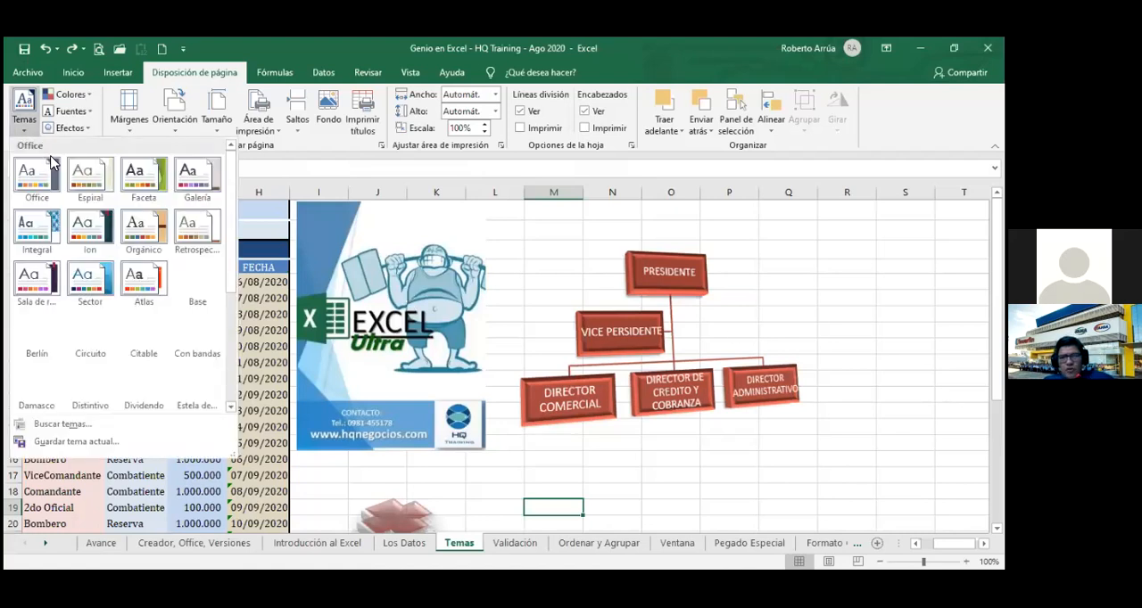
pyautogui.click(146, 179)
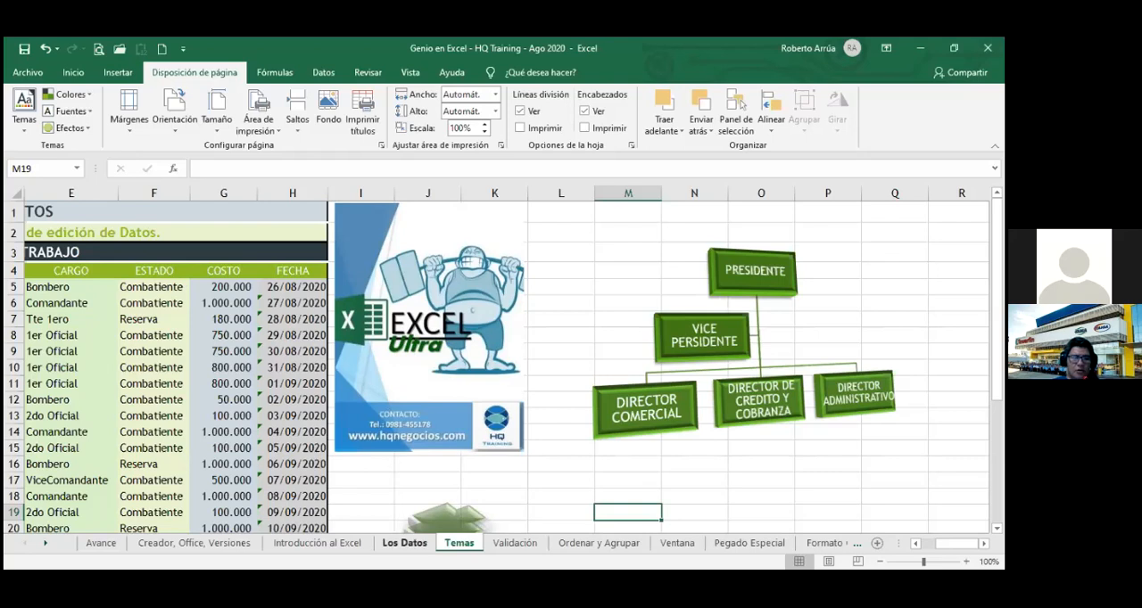
pyautogui.click(404, 542)
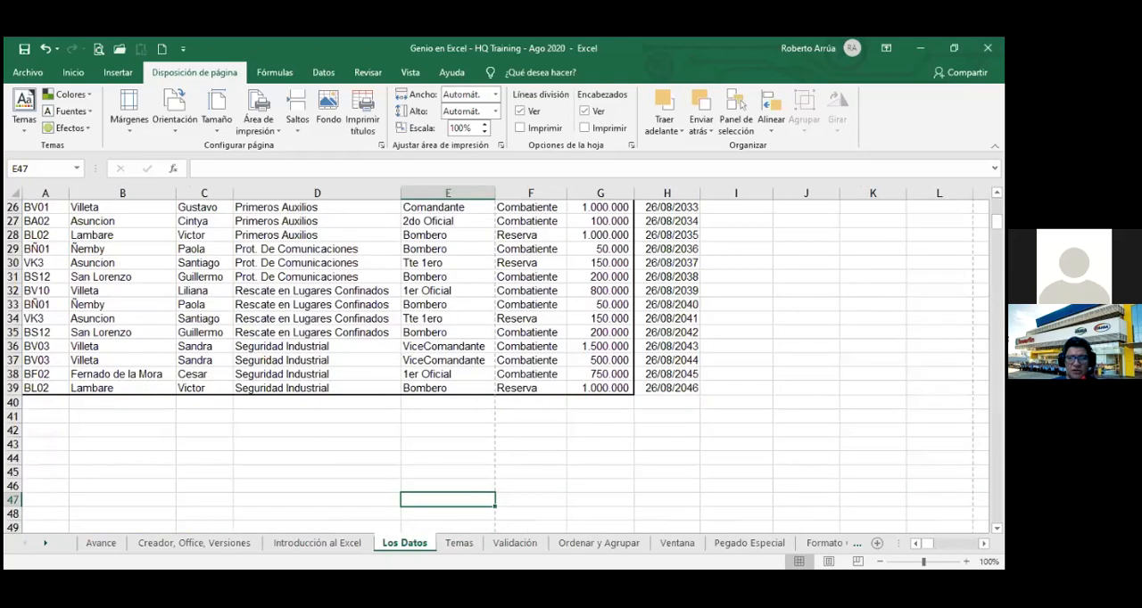
pyautogui.click(317, 542)
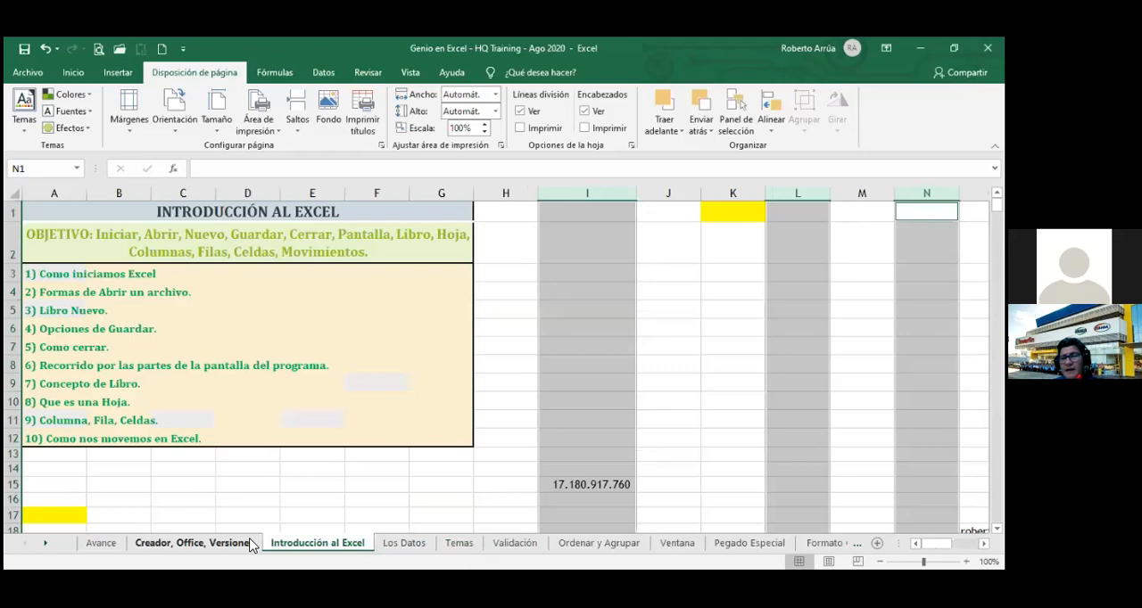
pyautogui.click(214, 543)
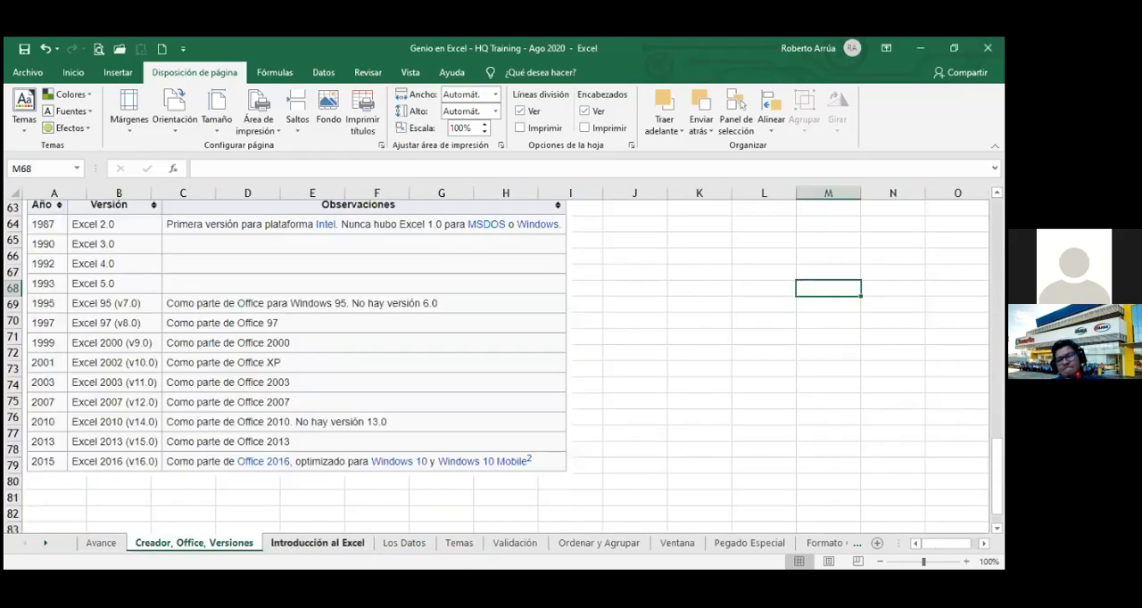
pyautogui.click(317, 543)
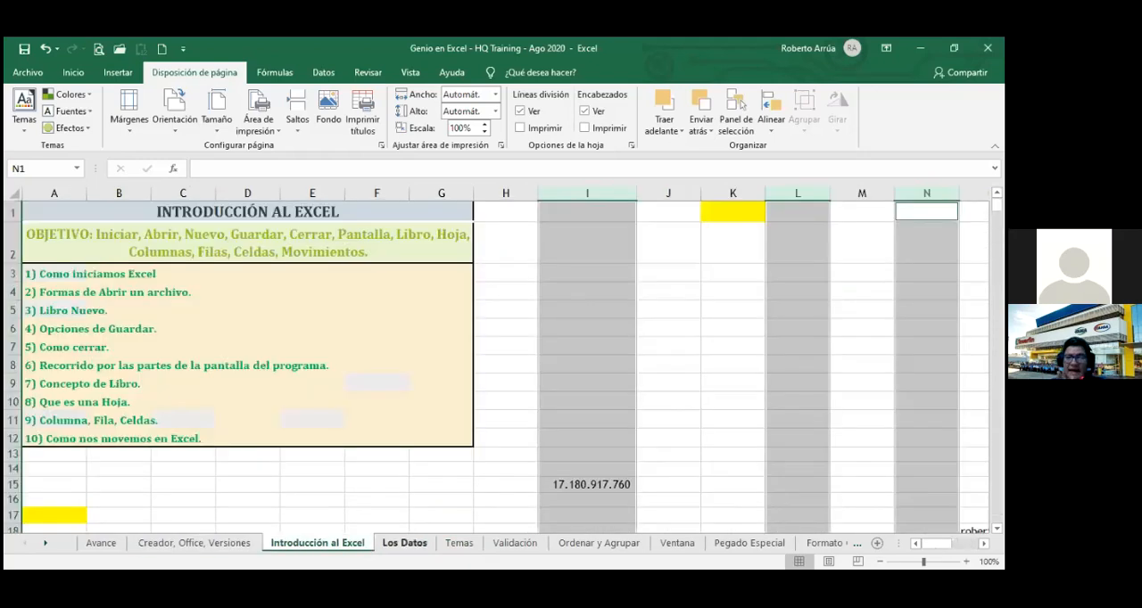
pyautogui.click(404, 543)
pyautogui.click(459, 544)
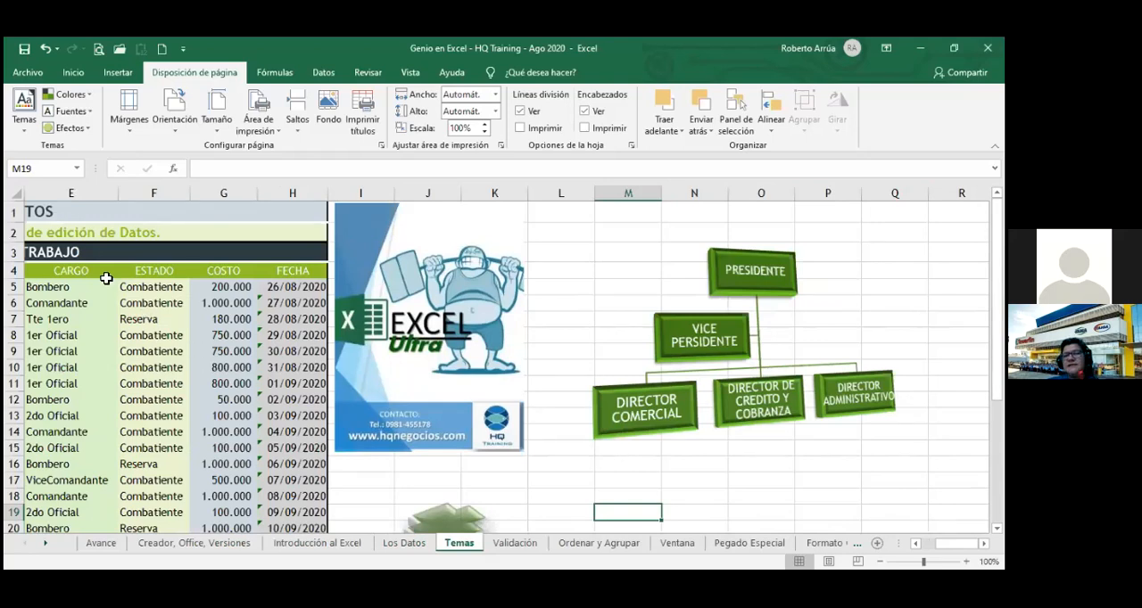
# Examine the Faceta theme's colors and fonts in the Temas sheet's data table and organization chart.
pyautogui.click(53, 211)
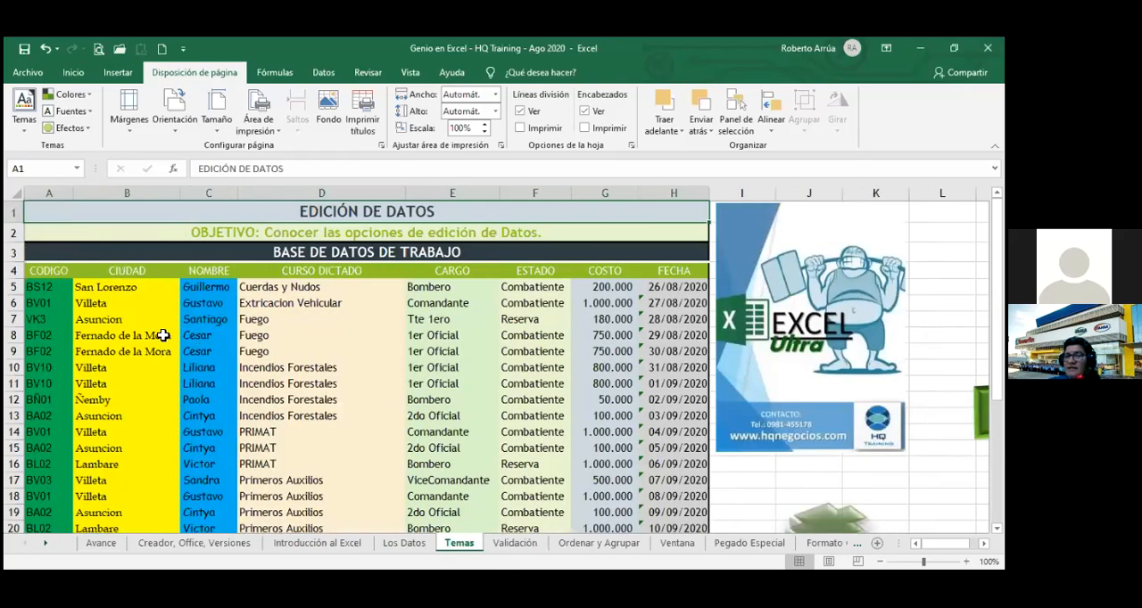
pyautogui.click(53, 288)
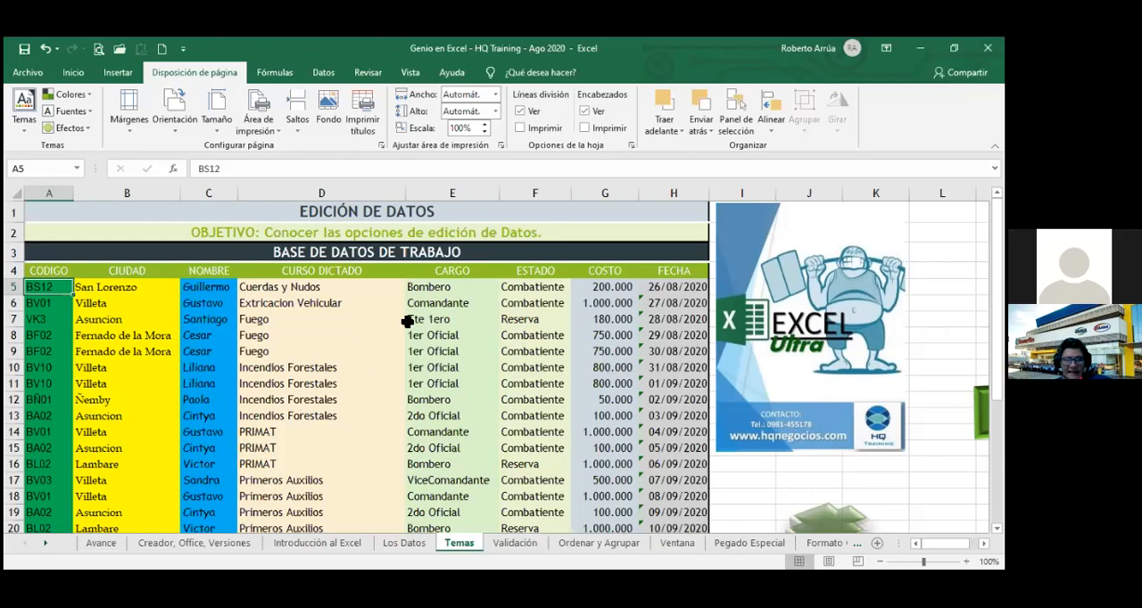
pyautogui.click(294, 307)
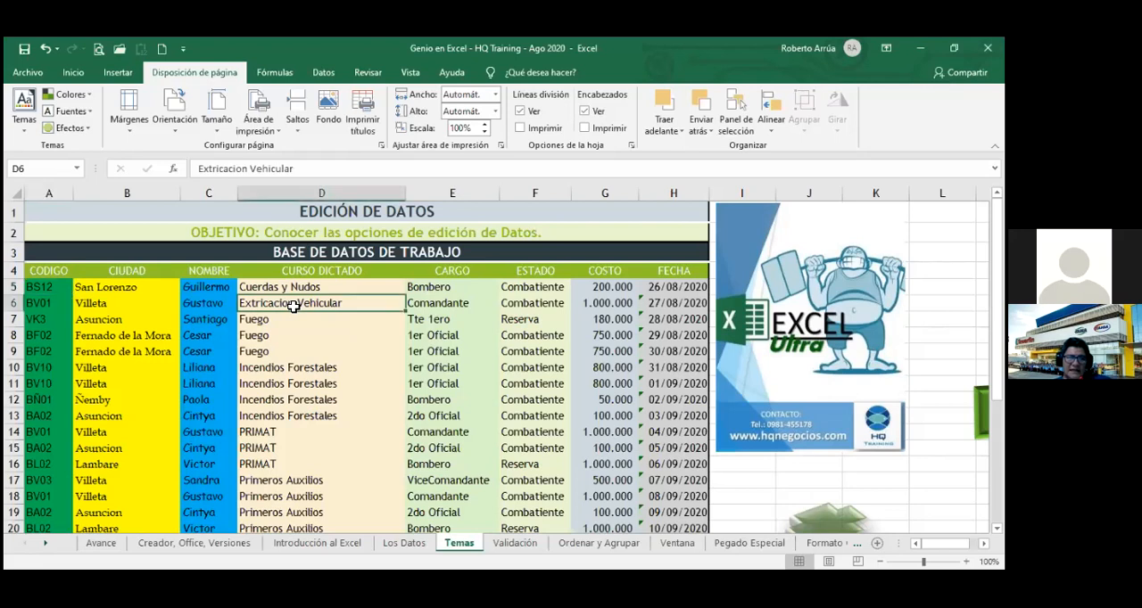
pyautogui.click(74, 73)
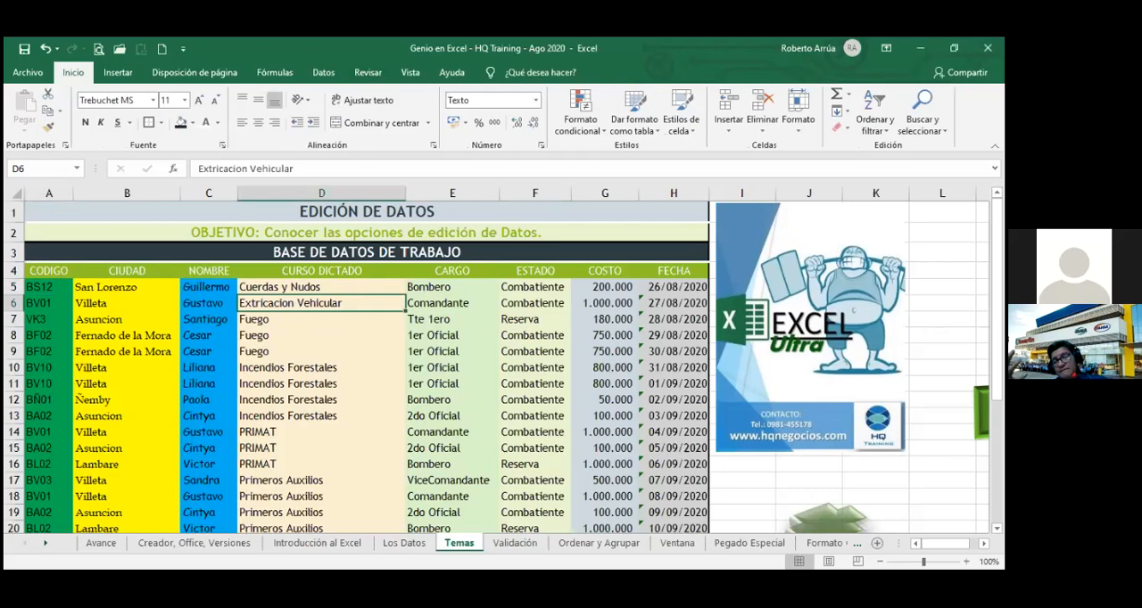
pyautogui.scroll(-1, 504, 367)
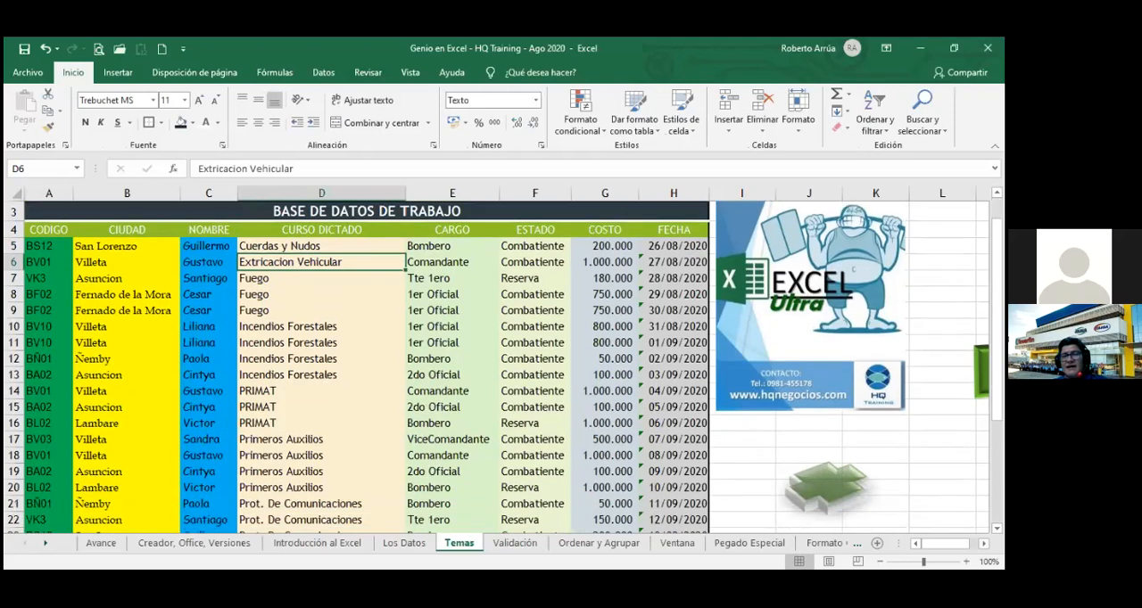
pyautogui.hscroll(4, 507, 367)
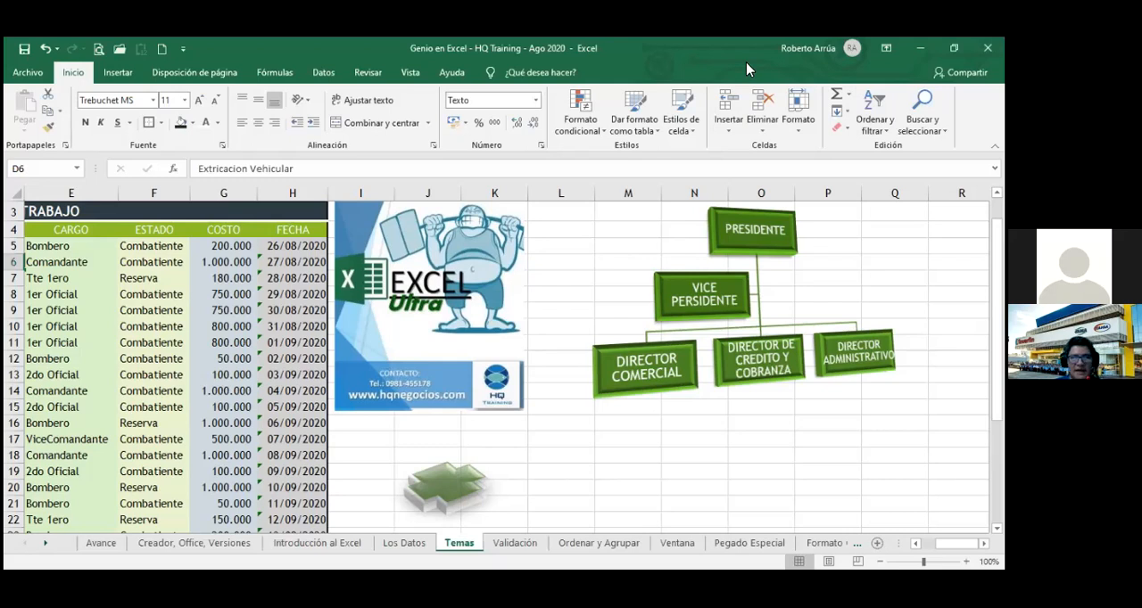
pyautogui.click(606, 259)
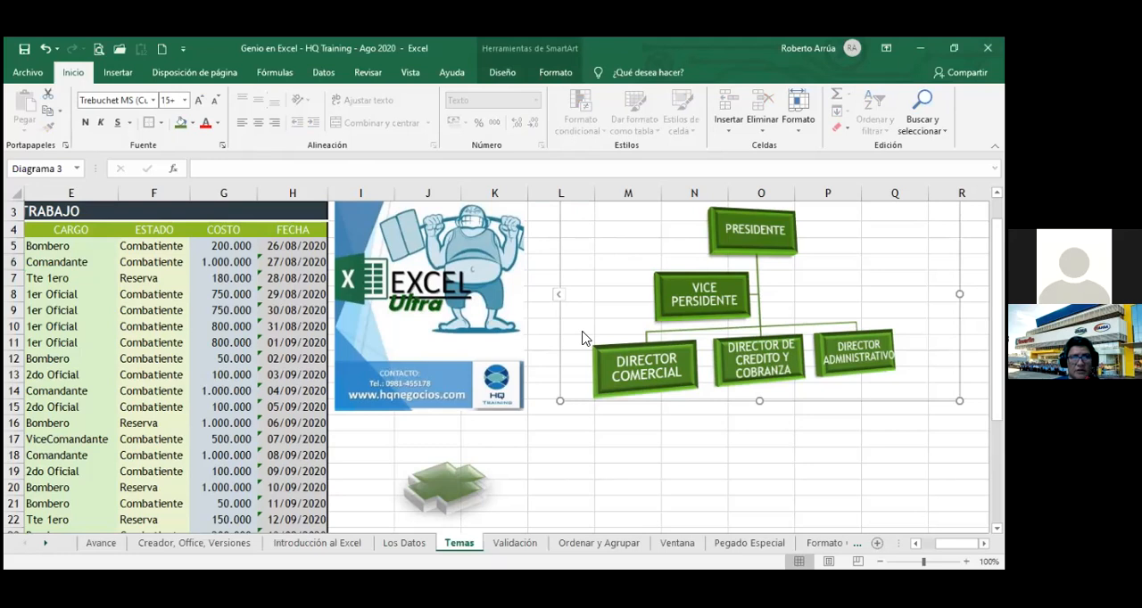
pyautogui.click(569, 437)
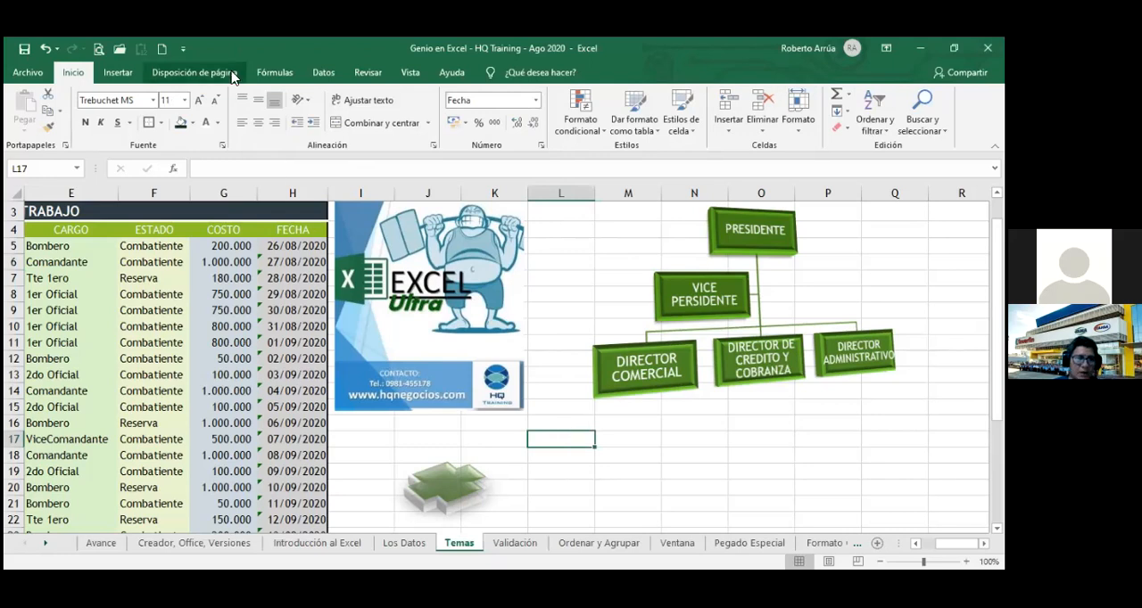
# Apply the Office theme to the workbook.
pyautogui.click(195, 72)
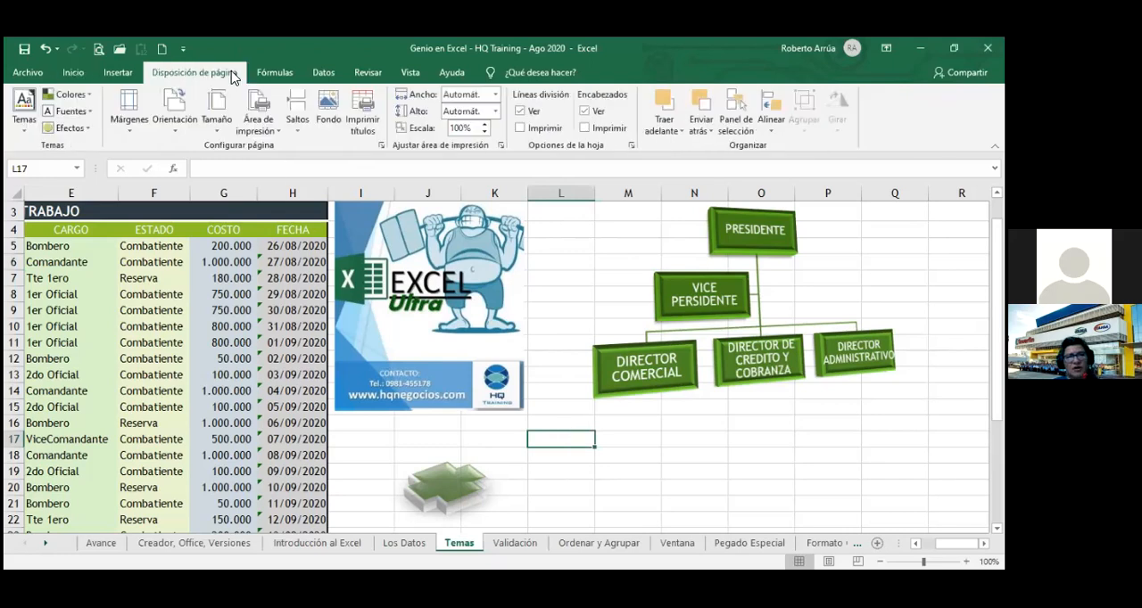
pyautogui.click(24, 129)
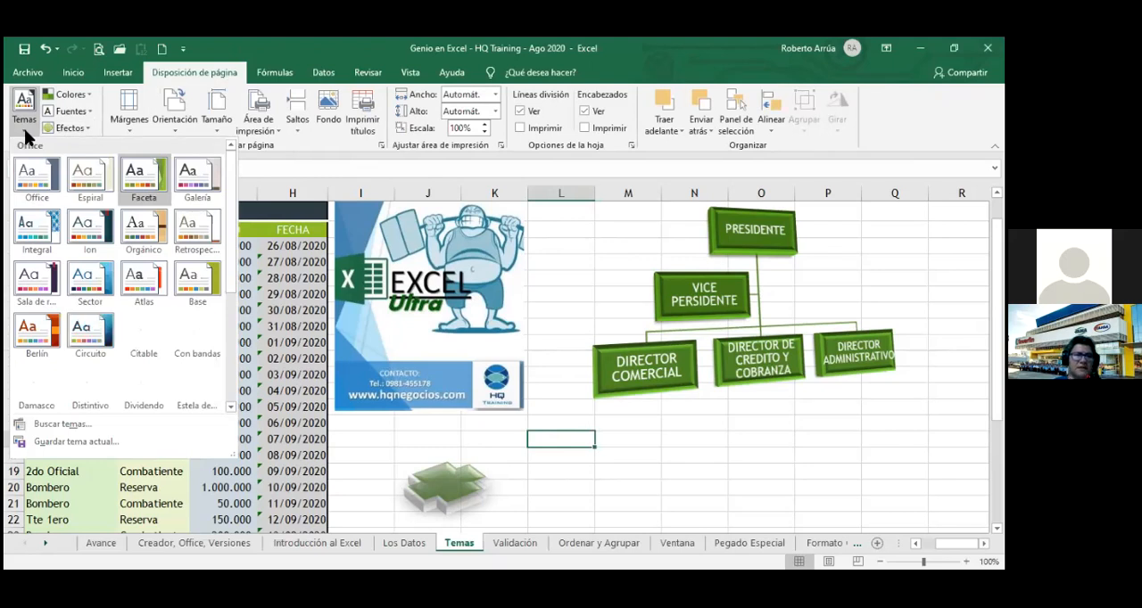
pyautogui.click(27, 175)
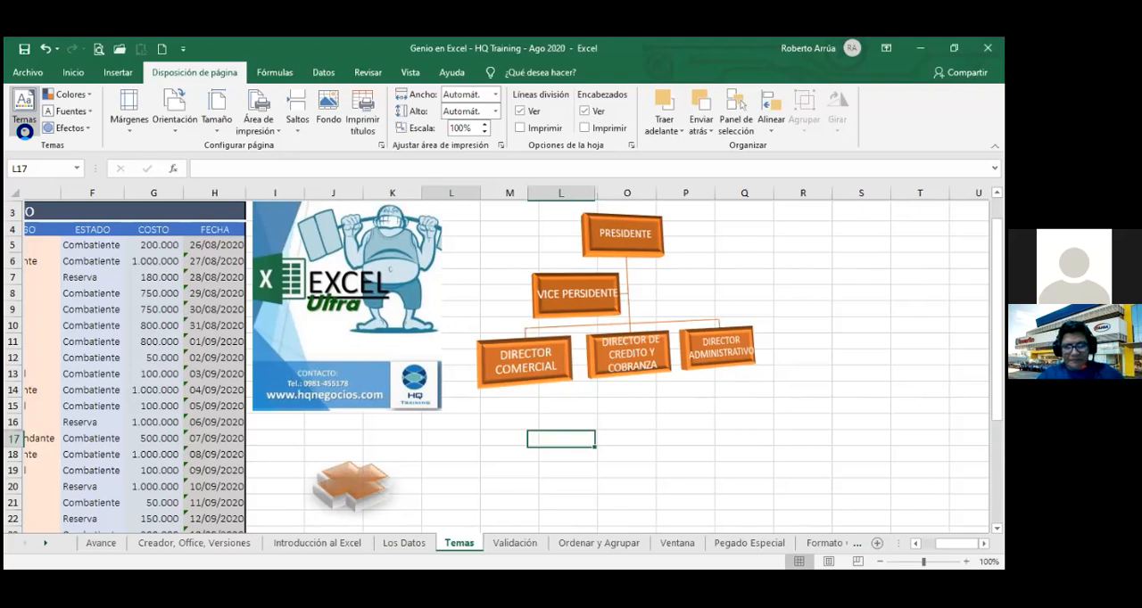
# Undo the Office and Faceta theme changes together with the organization chart's 3D style.
pyautogui.hscroll(-3, 496, 361)
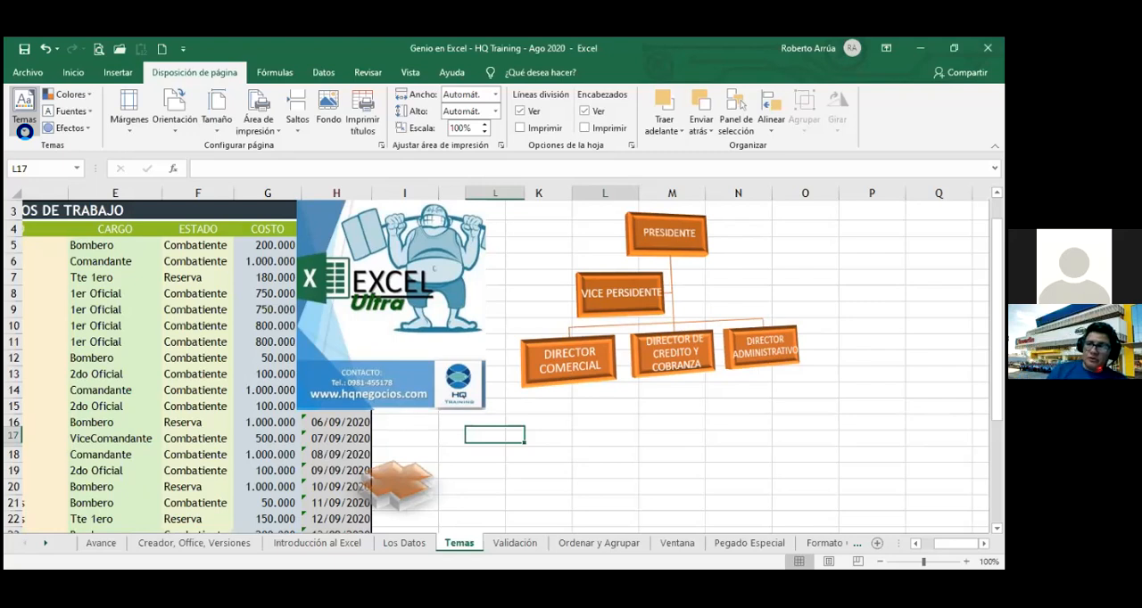
pyautogui.hotkey('ctrl', 'z')
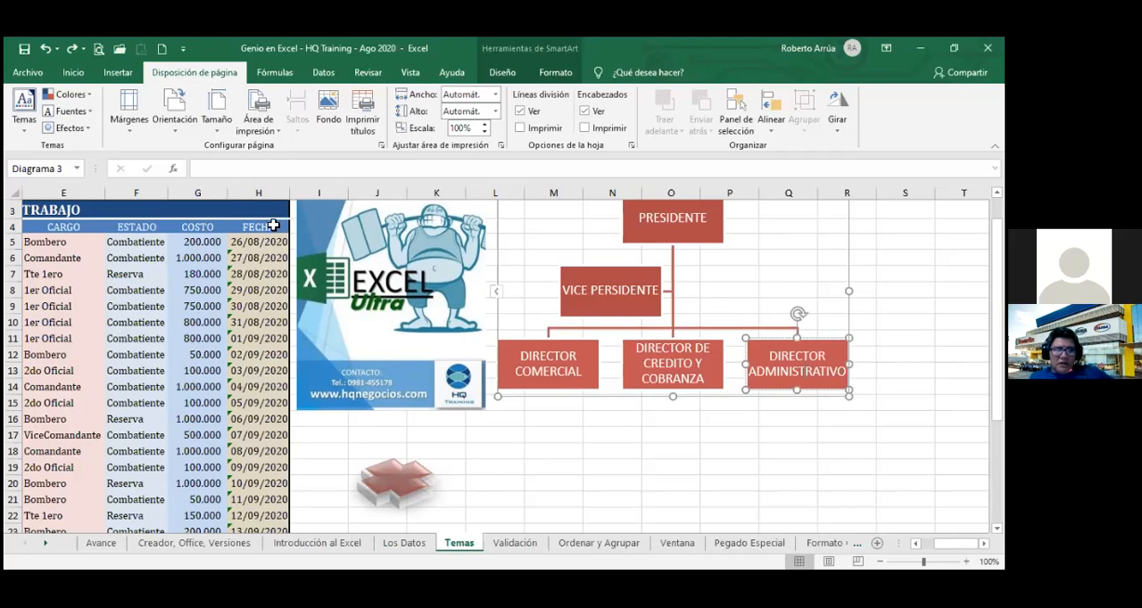
# Review the theme fill colors offered for cell F5 without applying one, and save the workbook.
pyautogui.click(73, 73)
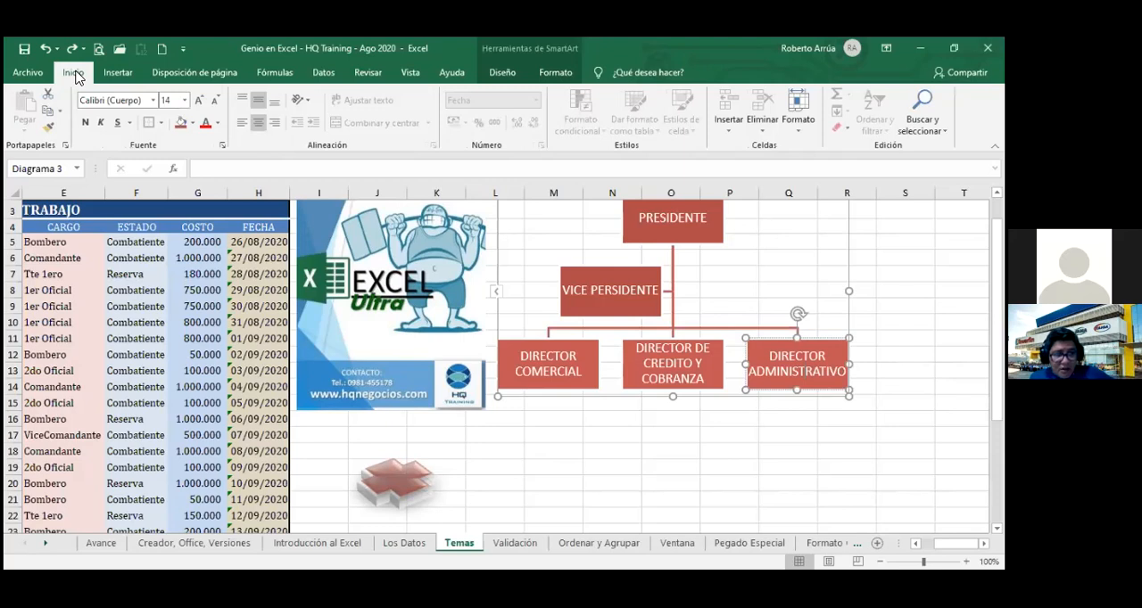
pyautogui.click(134, 242)
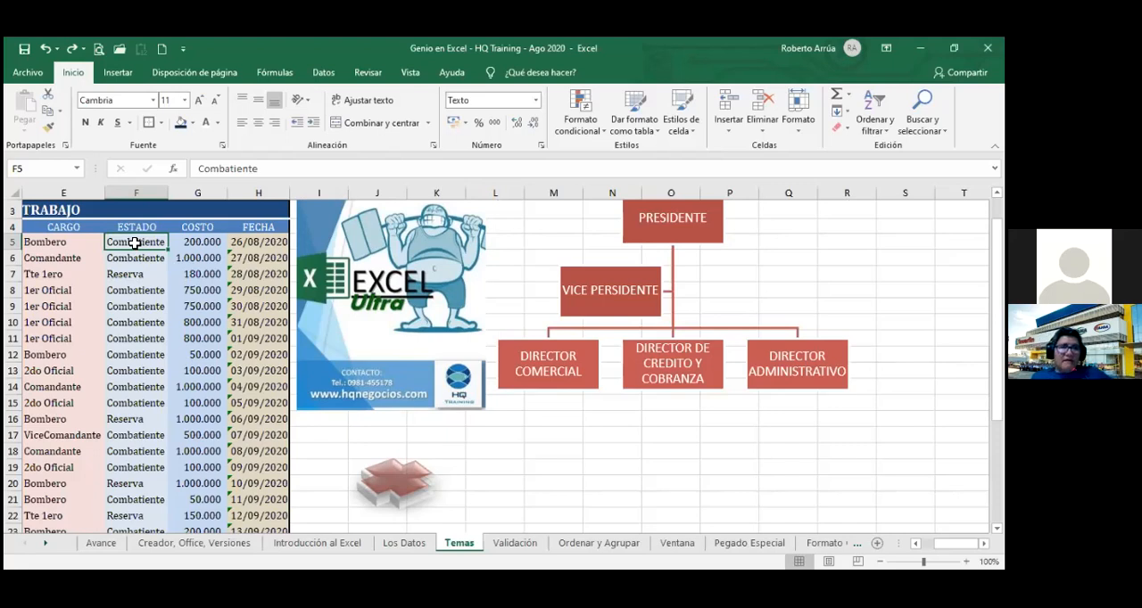
pyautogui.click(193, 123)
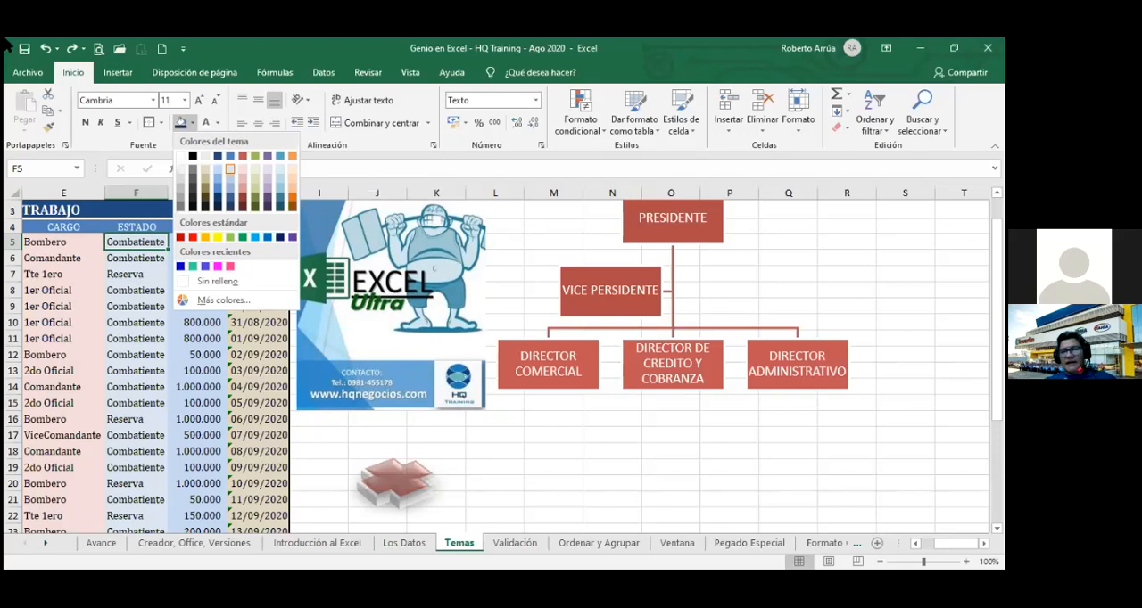
pyautogui.click(25, 52)
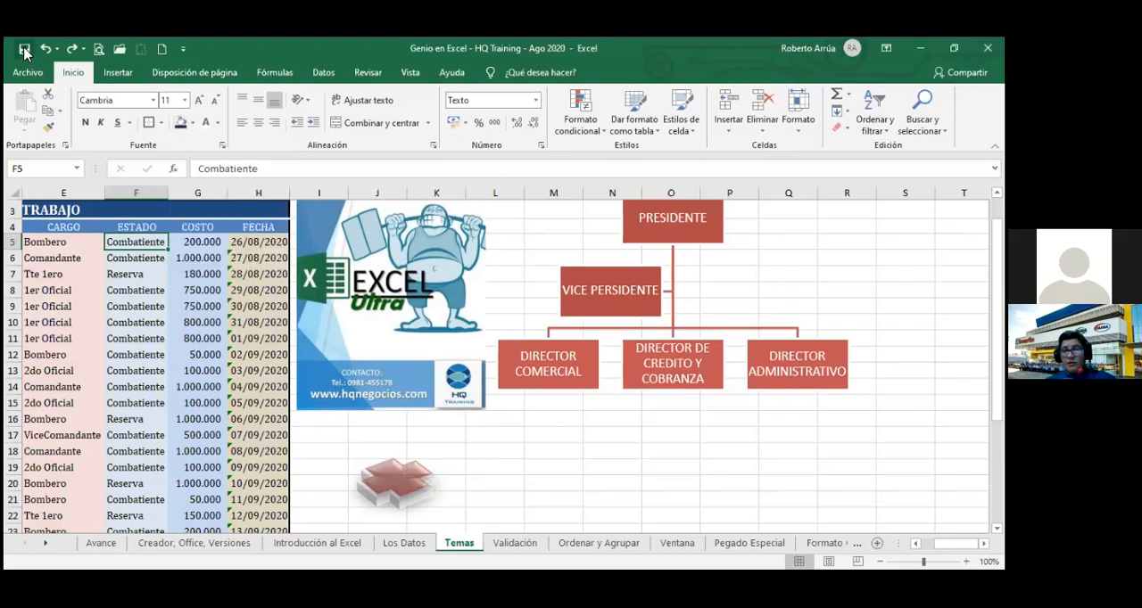